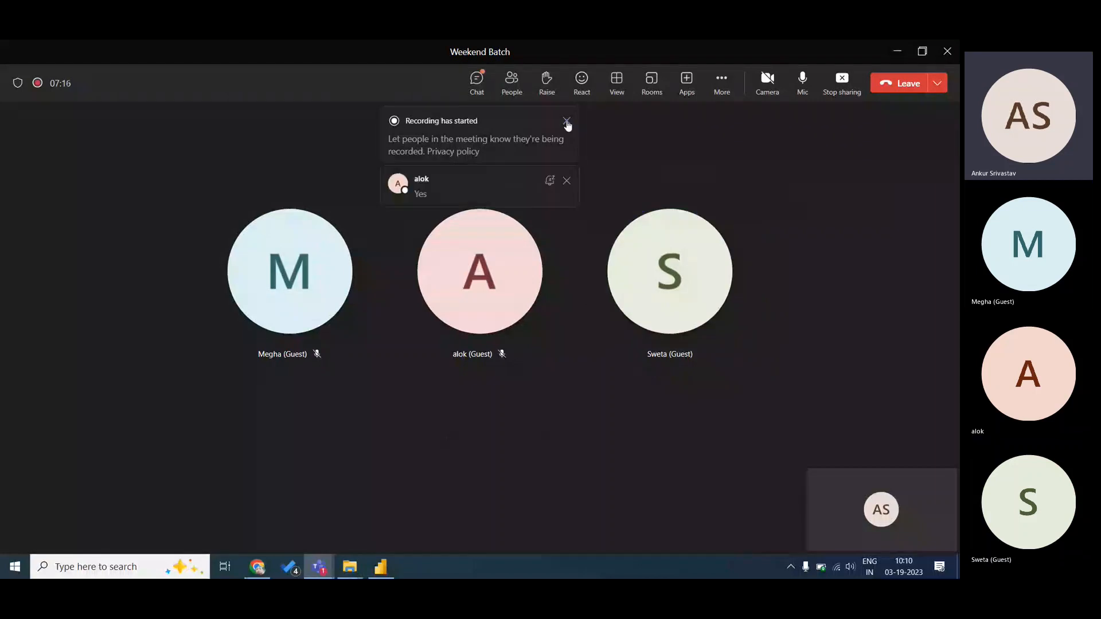
- Switch to Power BI Desktop and import the Super Store Sales data Excel workbook from the Downloads folder
left_click(566, 122)
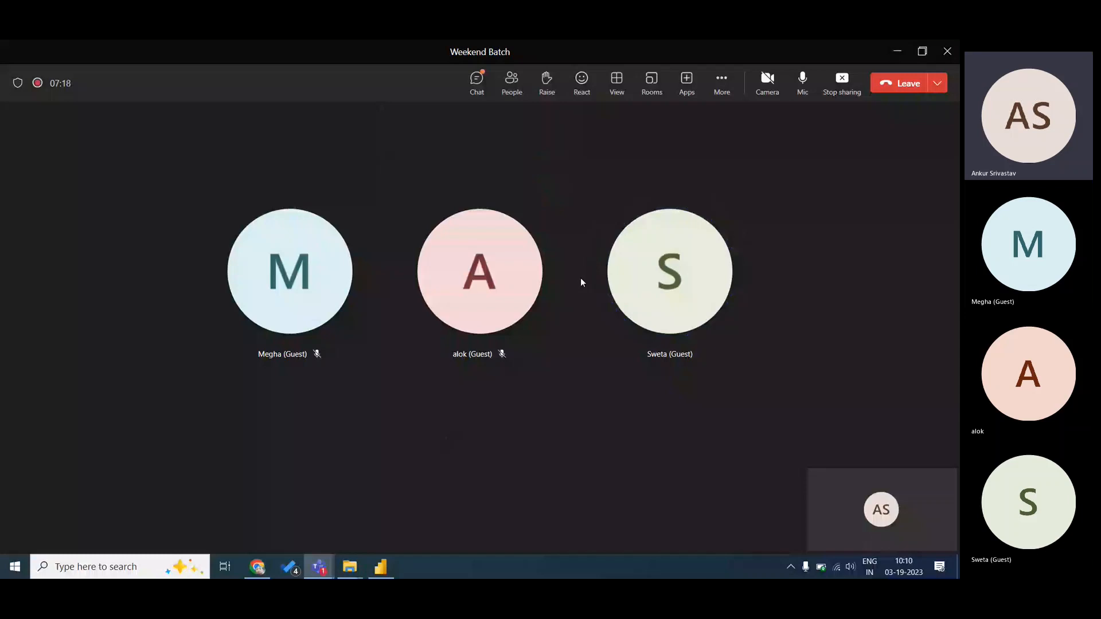
key("alt+Tab")
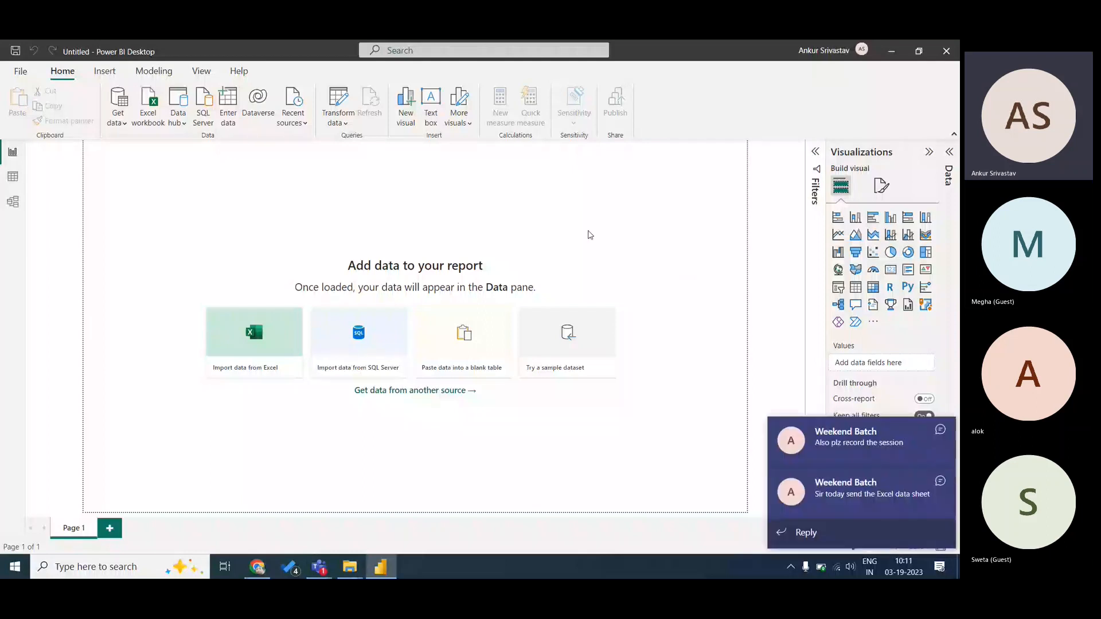
left_click(259, 339)
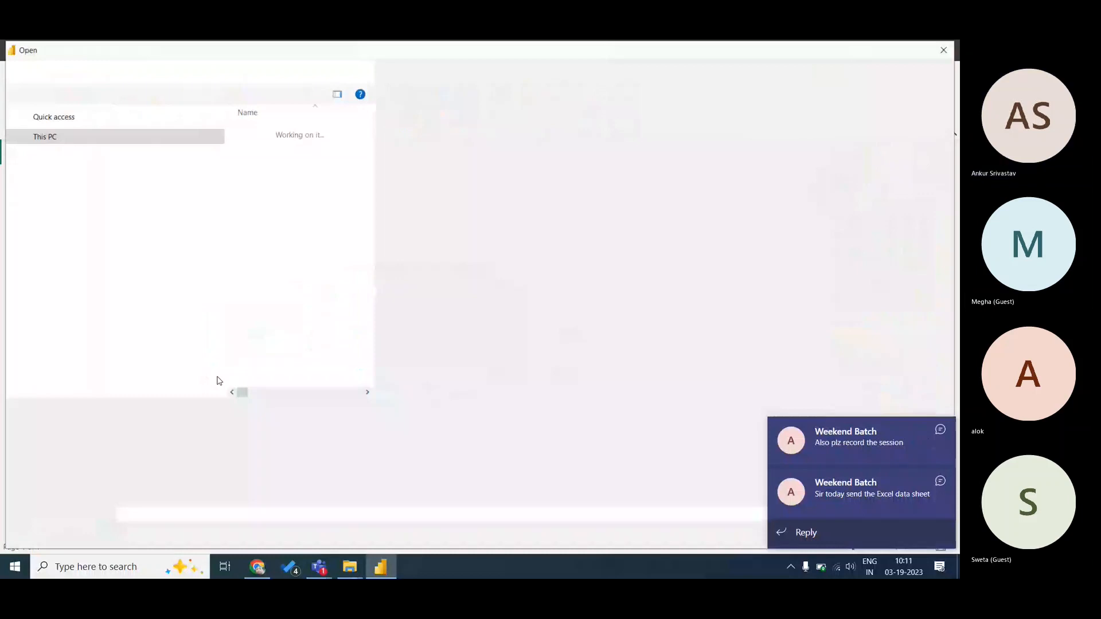
scroll(87, 172, "up", 3)
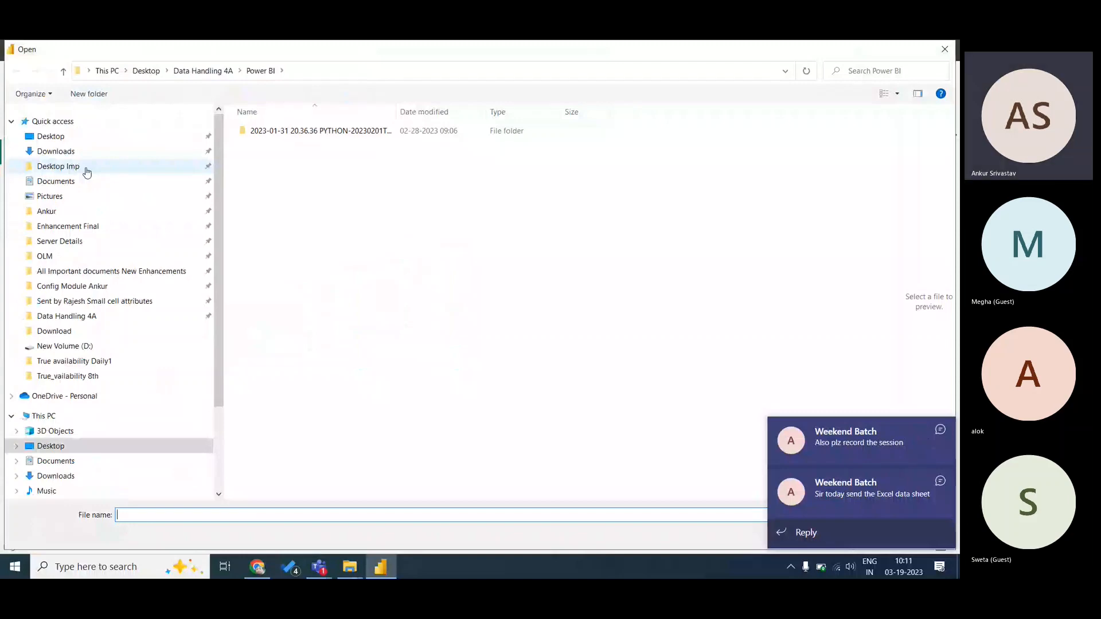
left_click(56, 152)
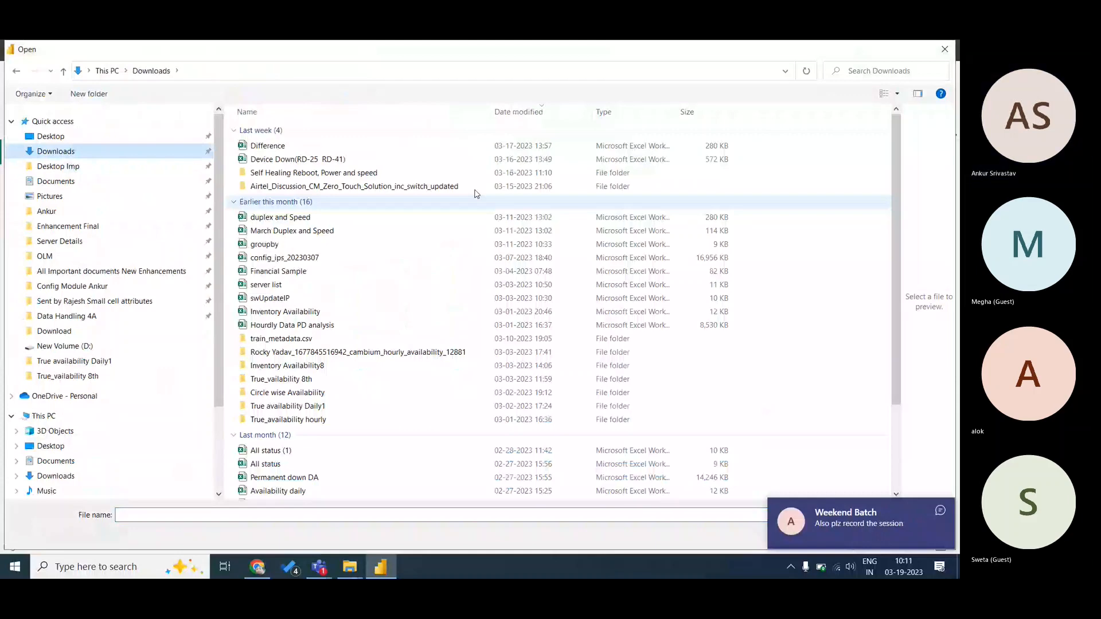
left_click(883, 70)
type("super")
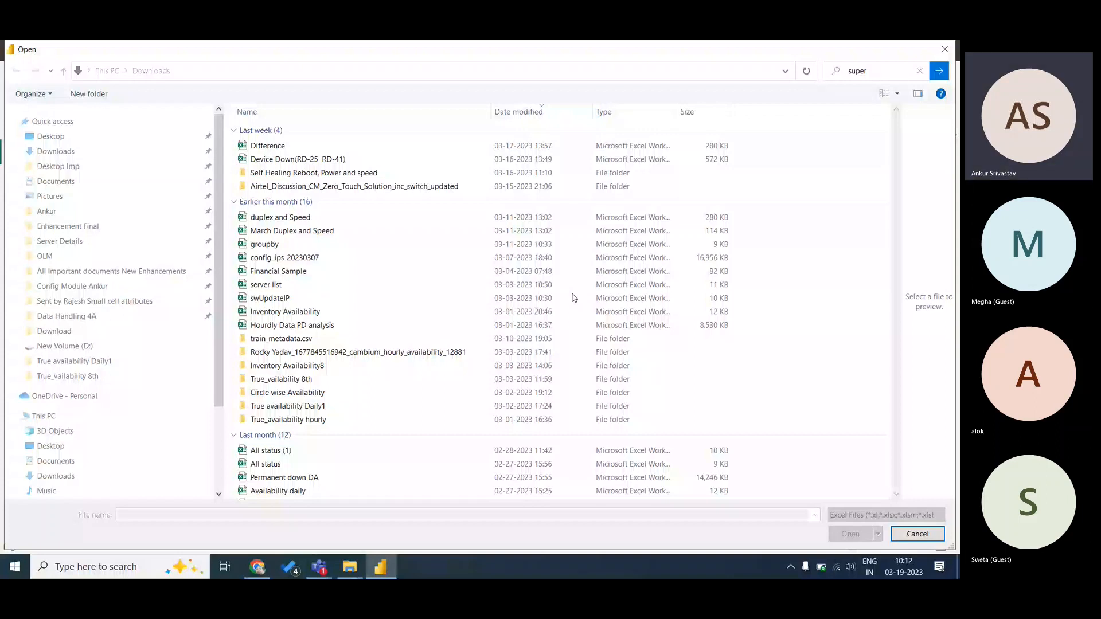
left_click(298, 145)
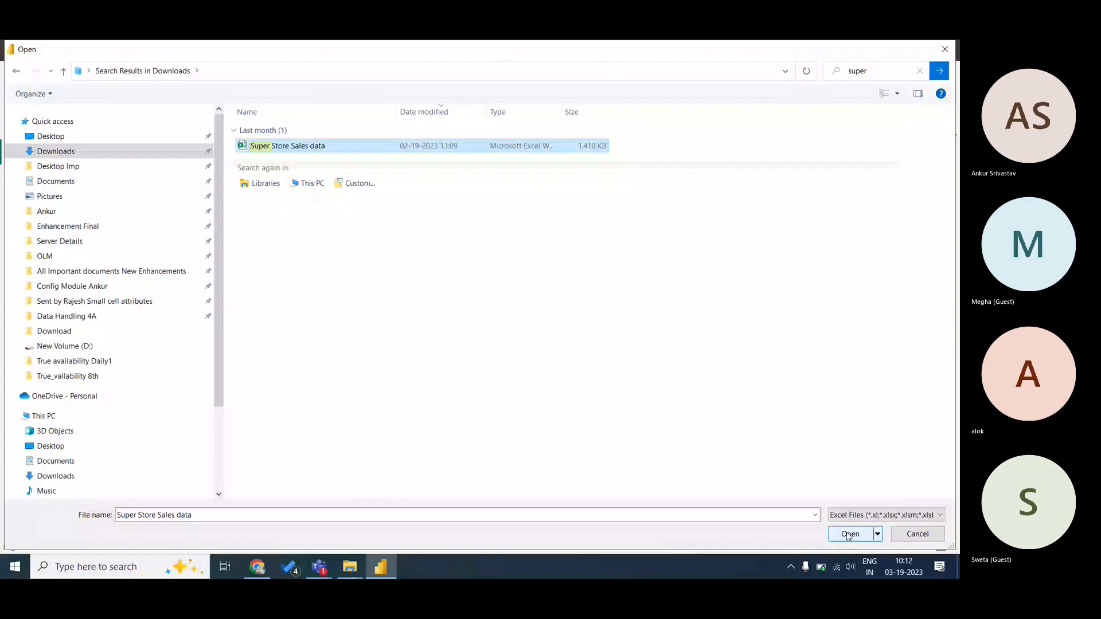
left_click(849, 534)
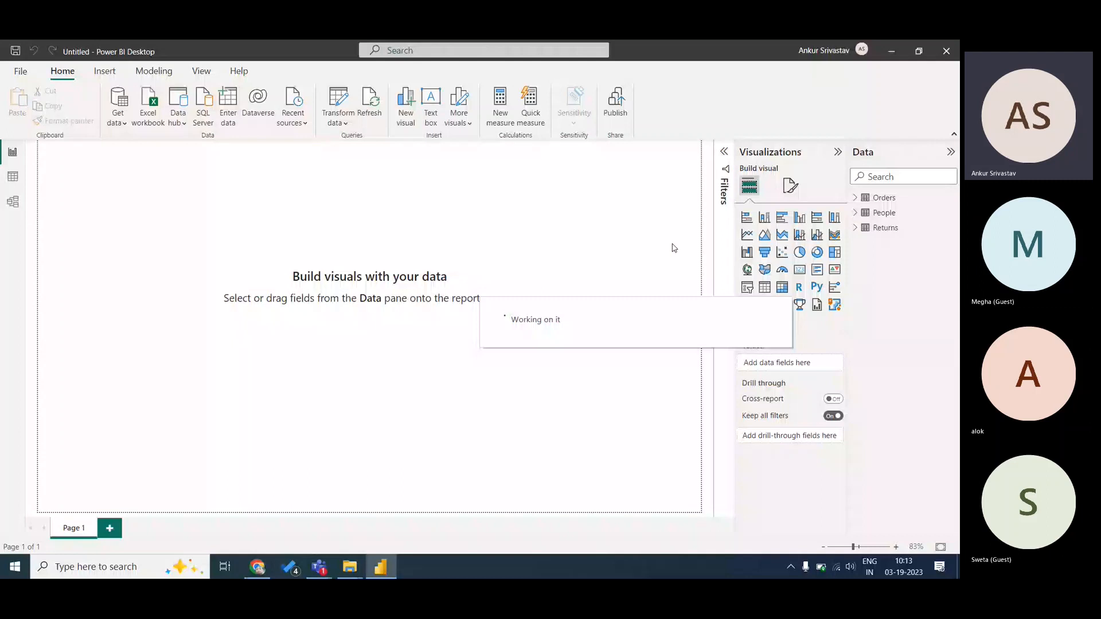
- View the rows of the imported Orders and People tables and open Power Query Editor to transform the data
left_click(12, 177)
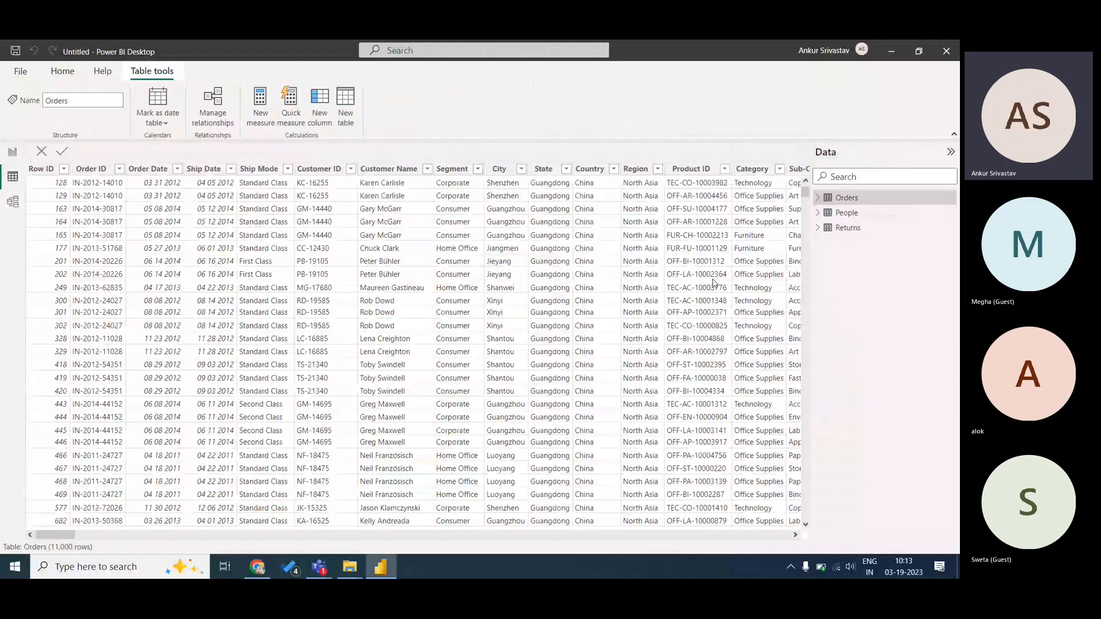
left_click(846, 212)
left_click(63, 70)
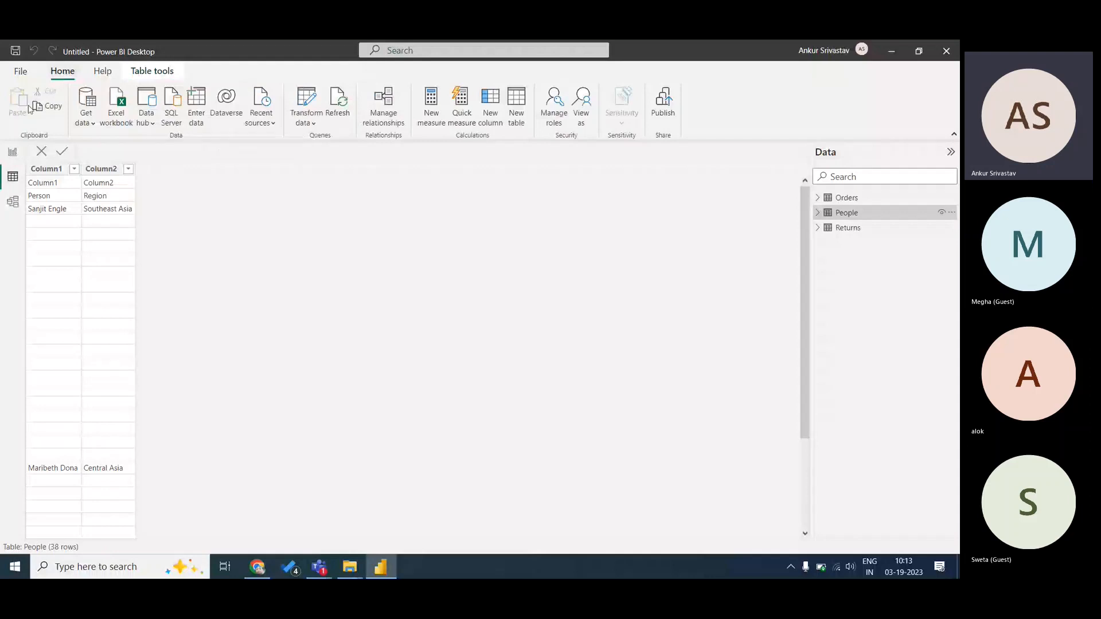
left_click(308, 124)
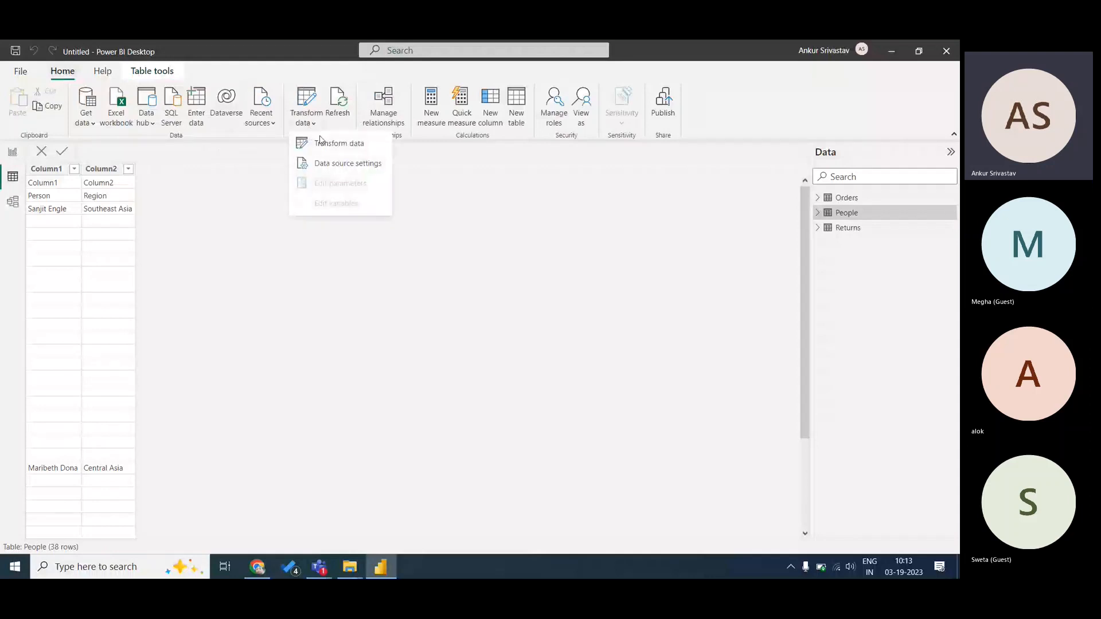
left_click(336, 142)
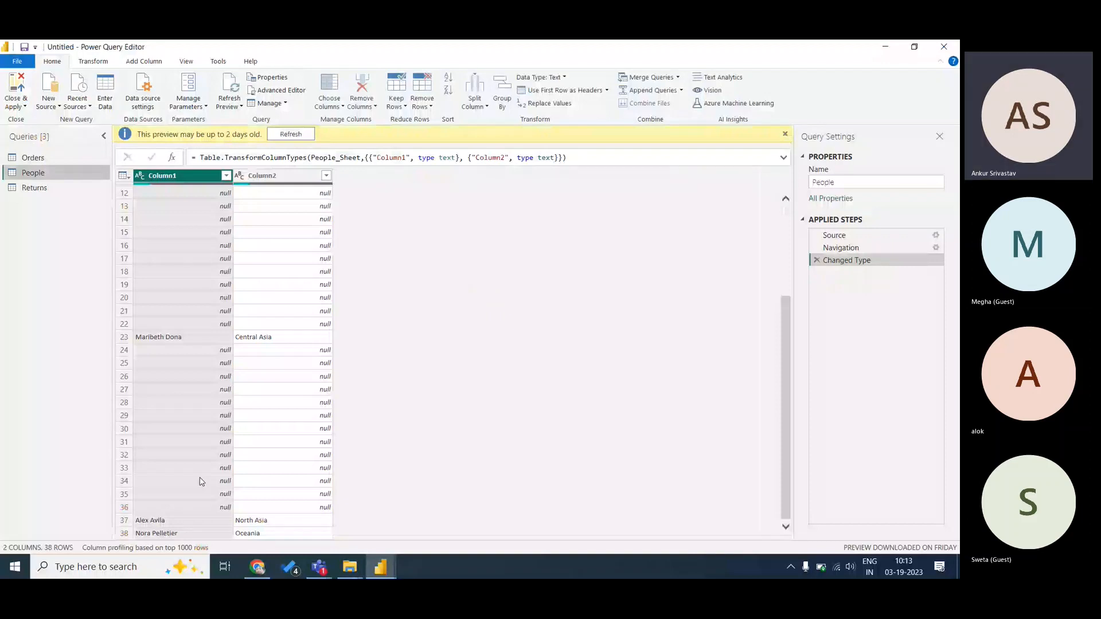
- Remove the blank rows from the People query and promote its first row to headers twice, giving Person and Region columns
scroll(201, 481, "up", 4)
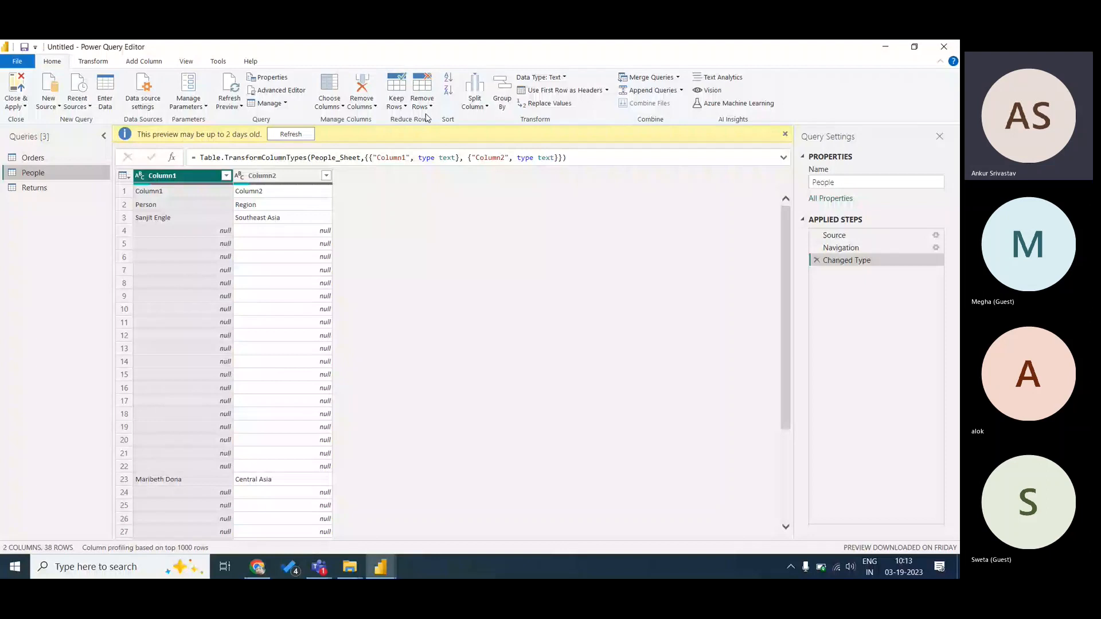
left_click(423, 107)
left_click(450, 172)
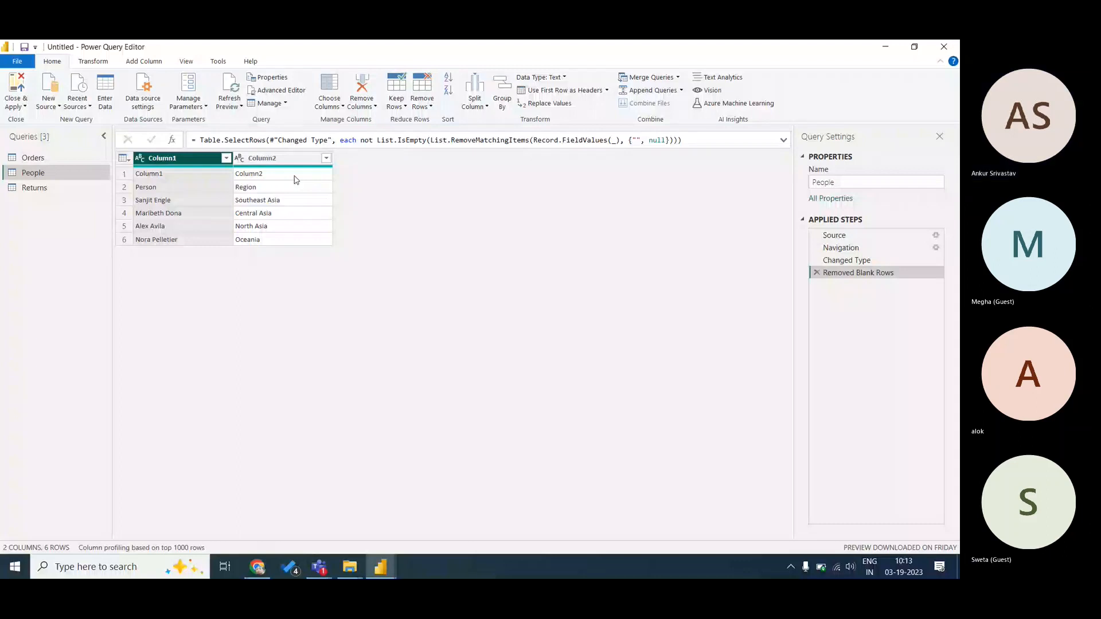
left_click(559, 94)
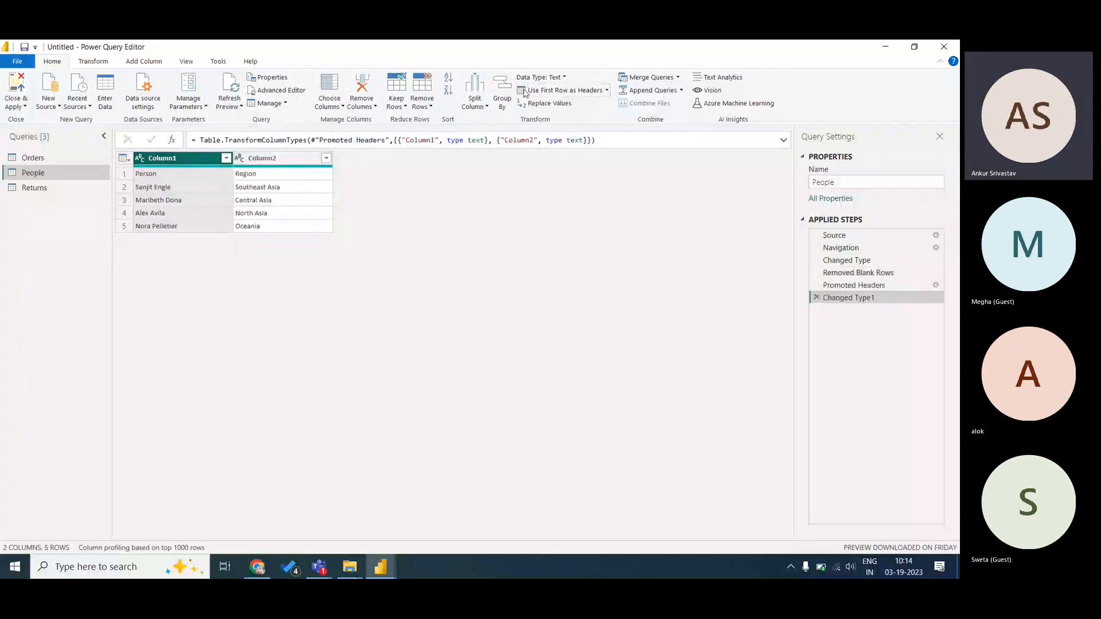
left_click(559, 92)
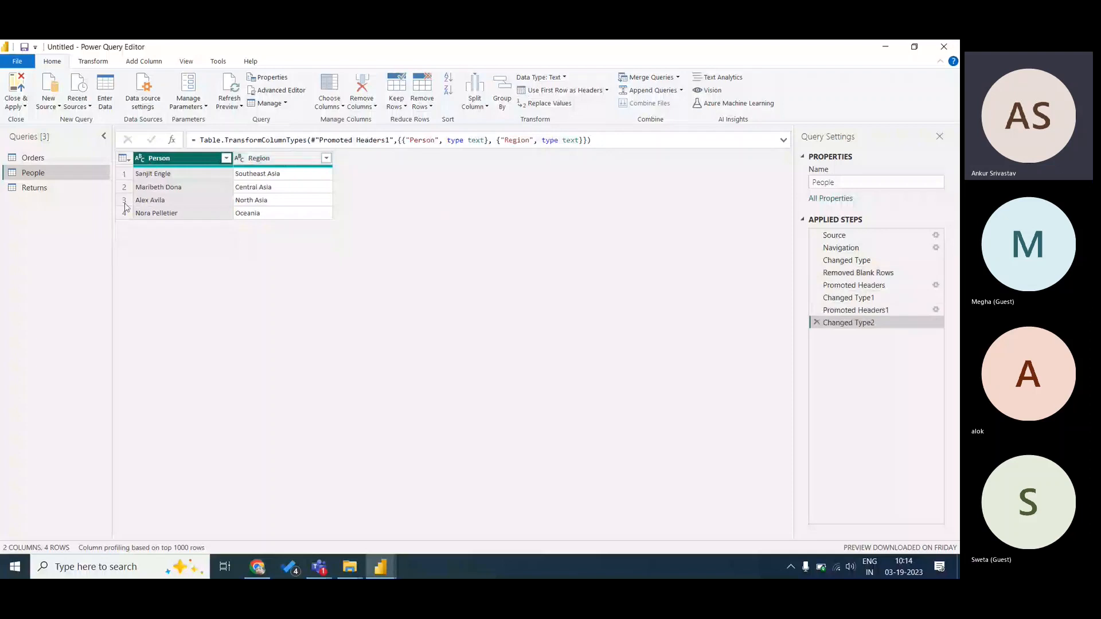
- Remove the blank rows from the Returns query and promote its first row to headers twice, giving Order ID and Returned columns
left_click(62, 192)
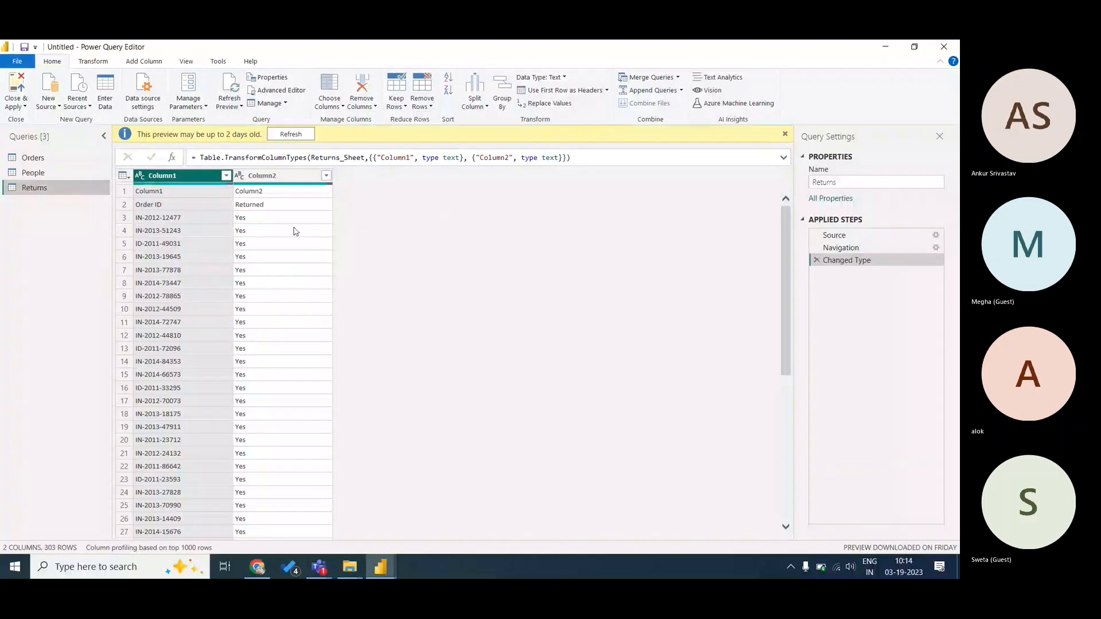
scroll(295, 231, "down", 10)
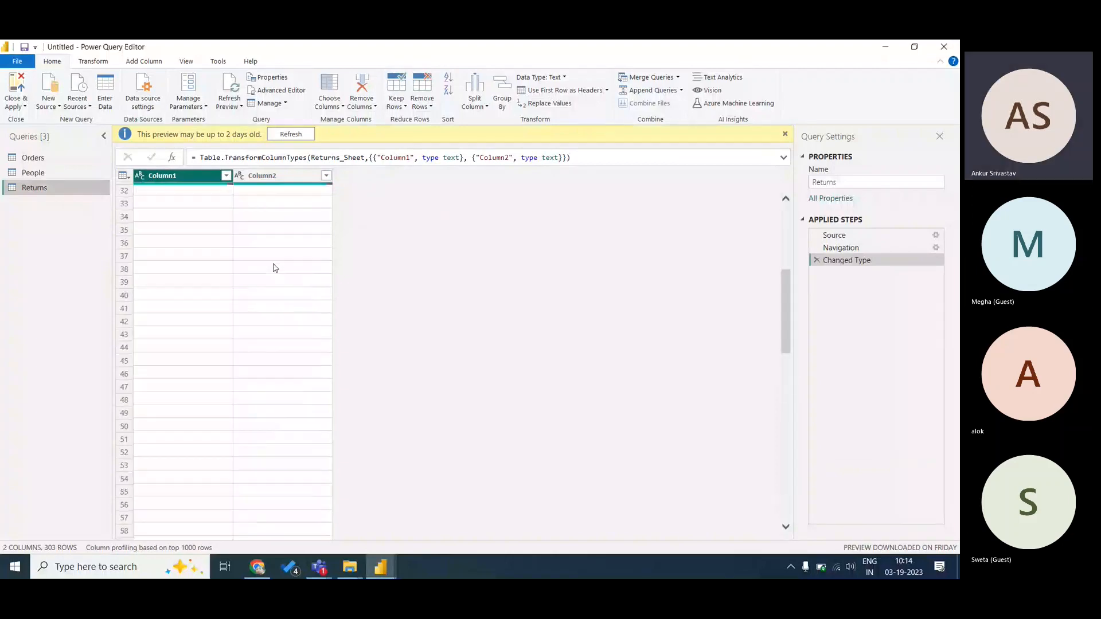
scroll(273, 267, "up", 10)
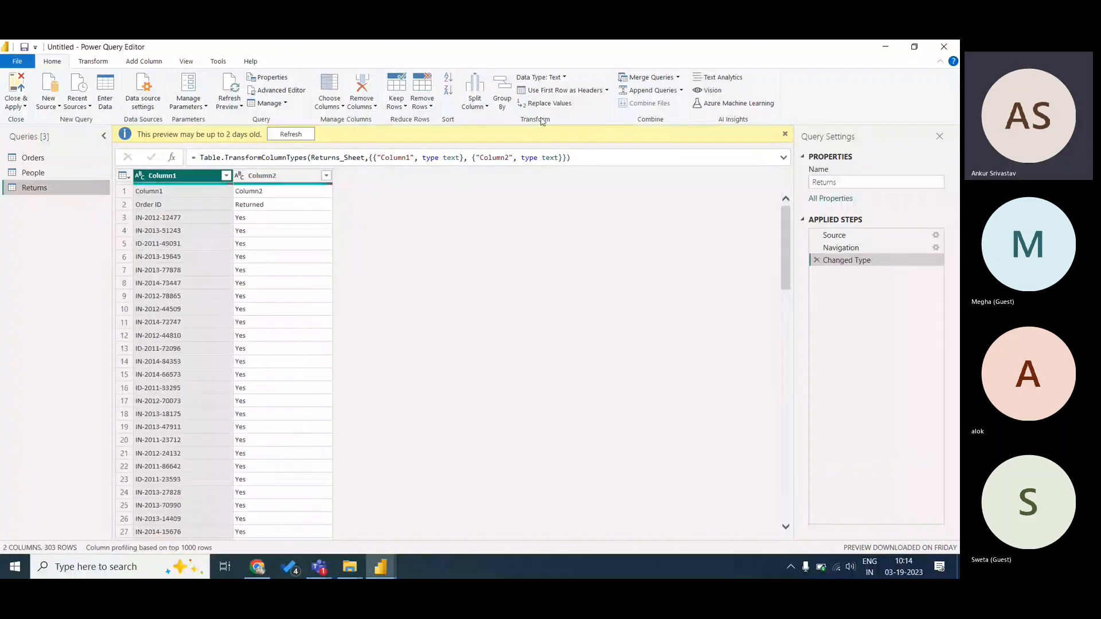
left_click(423, 101)
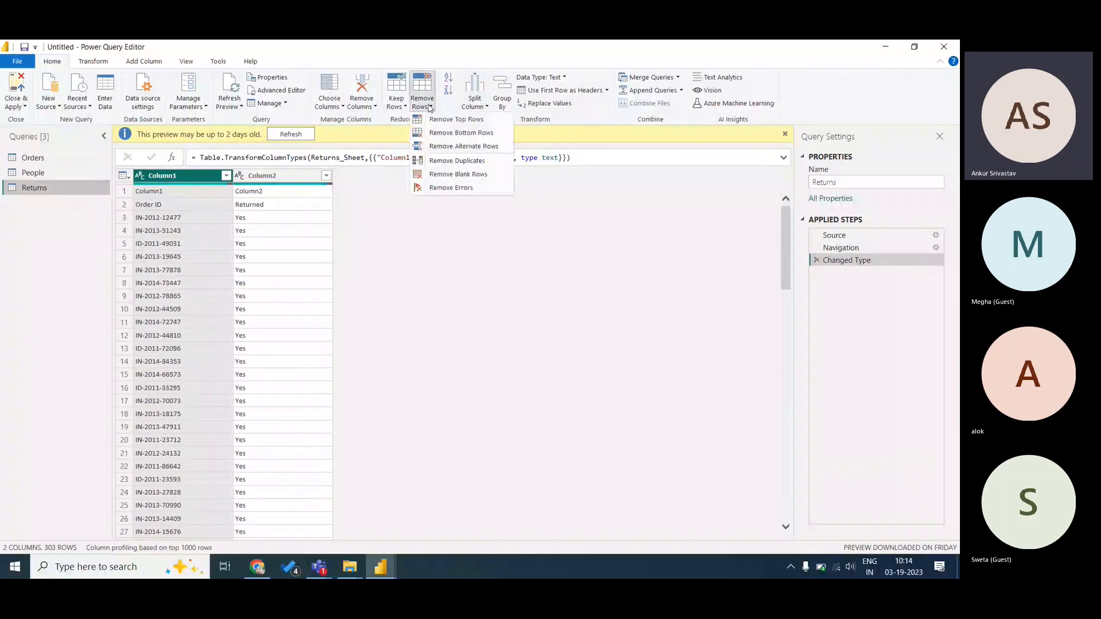
left_click(473, 176)
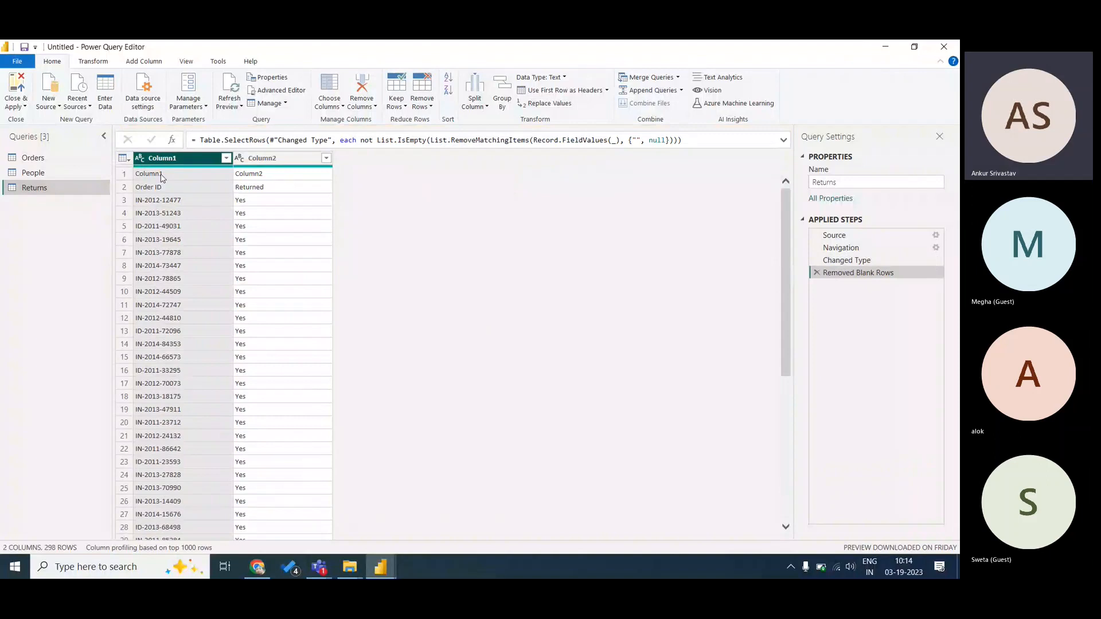
left_click(593, 95)
left_click(559, 93)
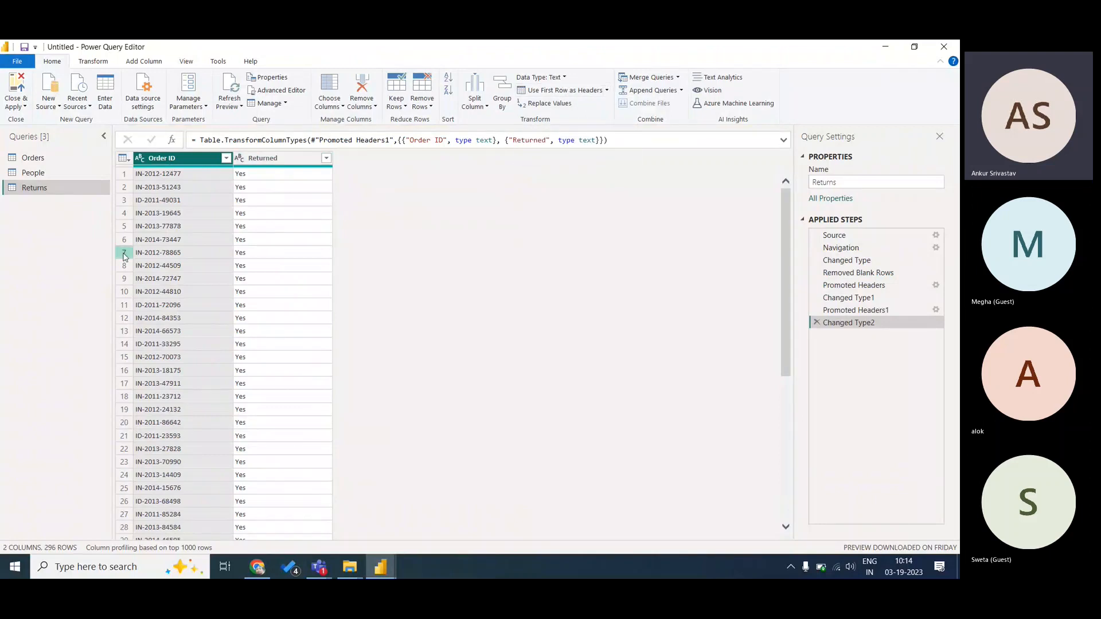
- Check the People and Orders queries, and apply the pending query changes while closing Power Query Editor
left_click(35, 172)
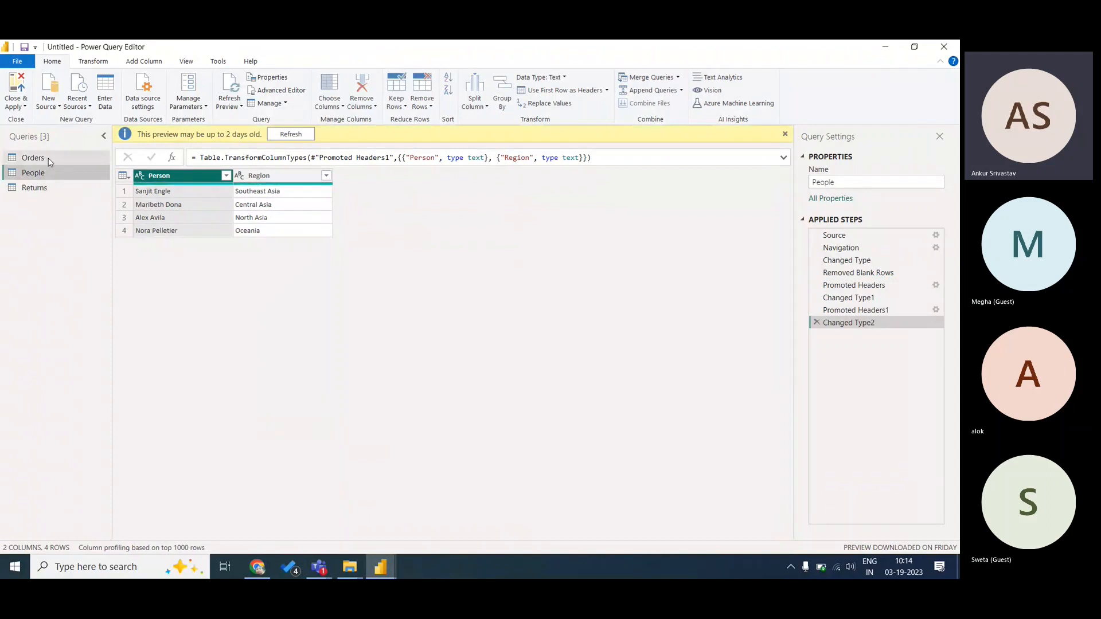
left_click(46, 158)
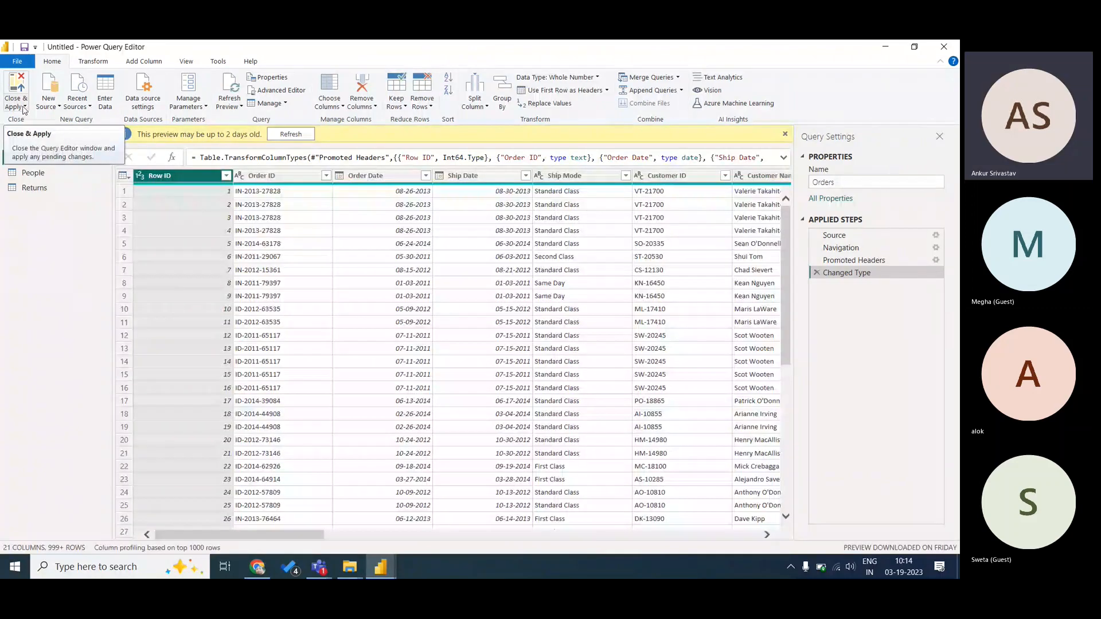
left_click(24, 108)
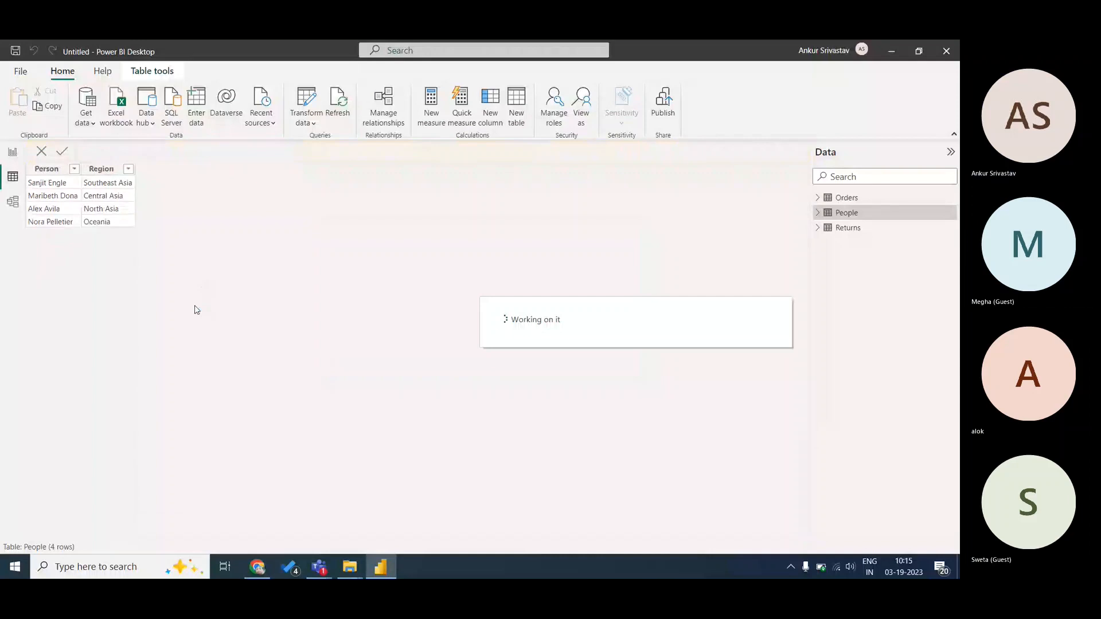
- Inspect the cleaned People and Returns tables in Data view, including the Order ID and Returned columns
left_click(13, 152)
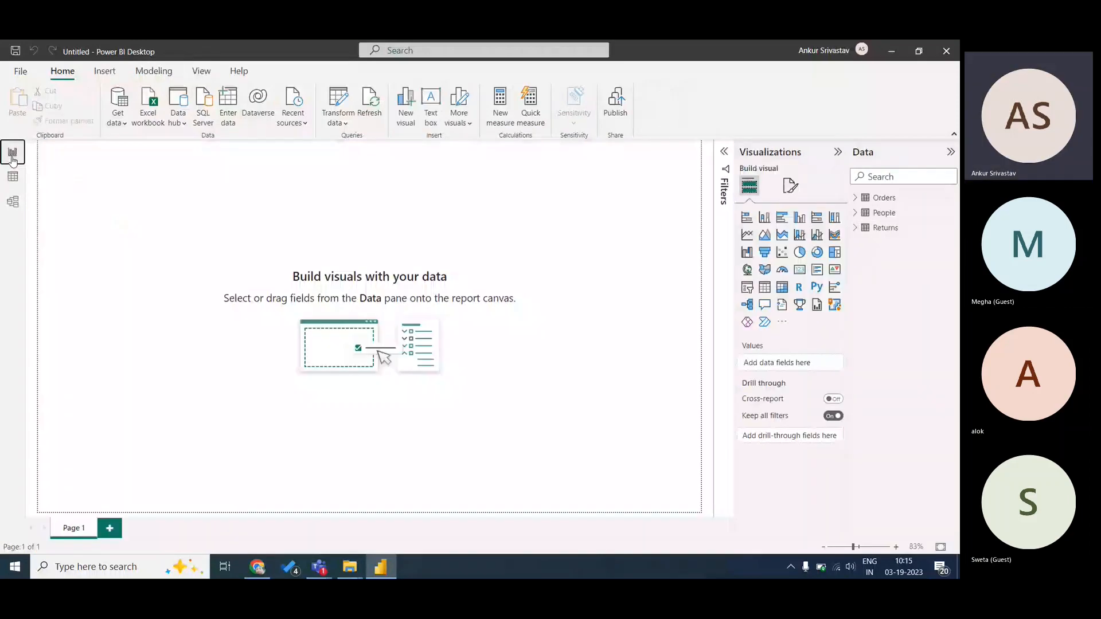
left_click(12, 177)
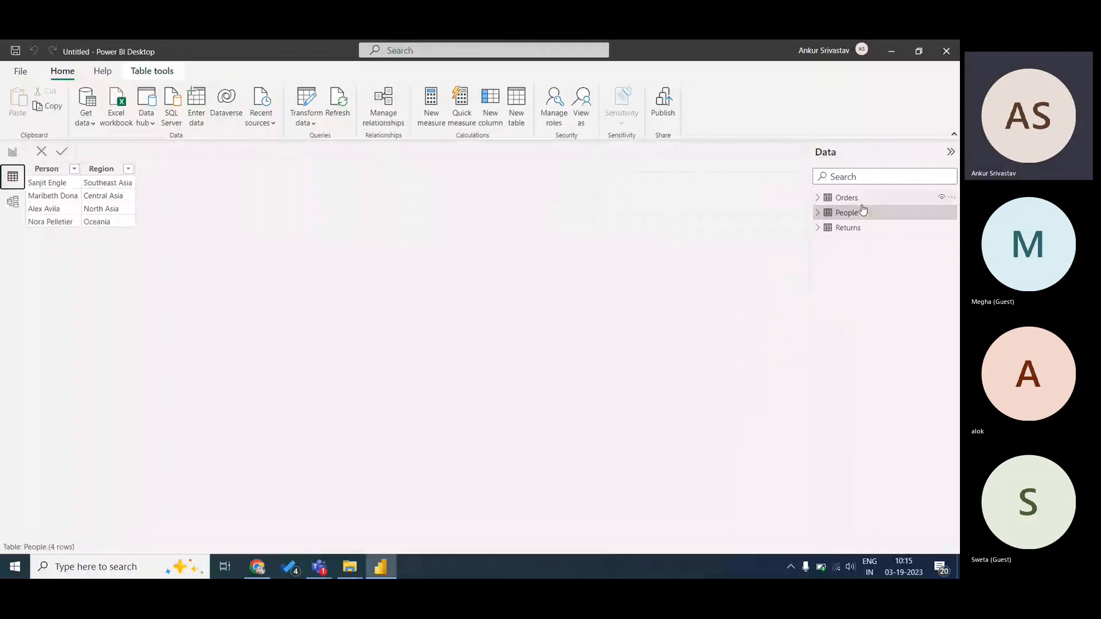
left_click(863, 203)
left_click(848, 229)
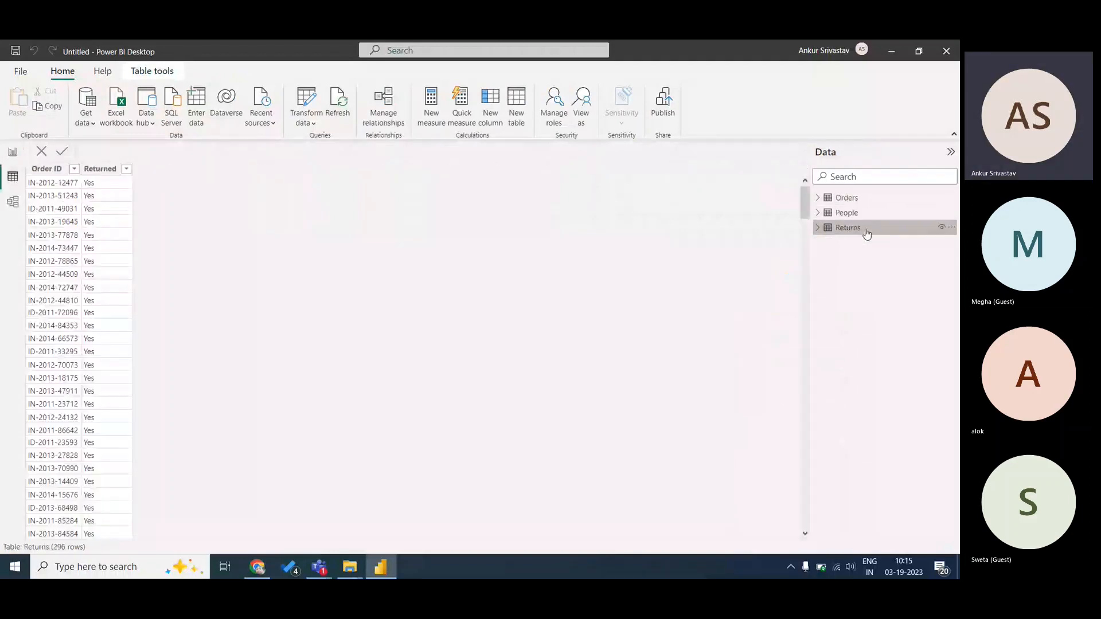
left_click(47, 171)
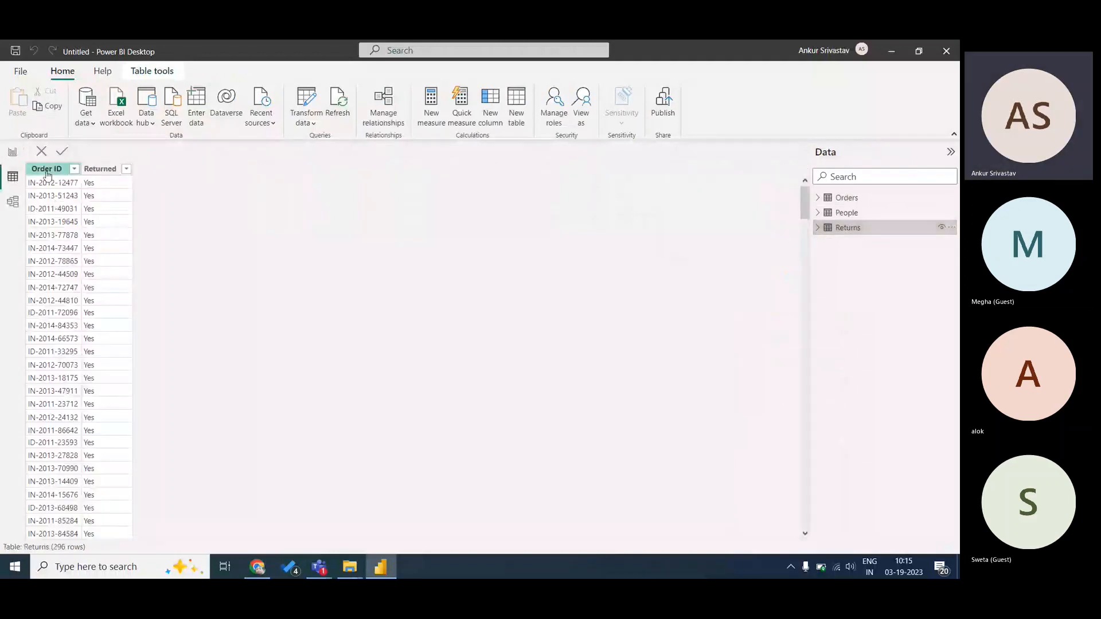
left_click(105, 169)
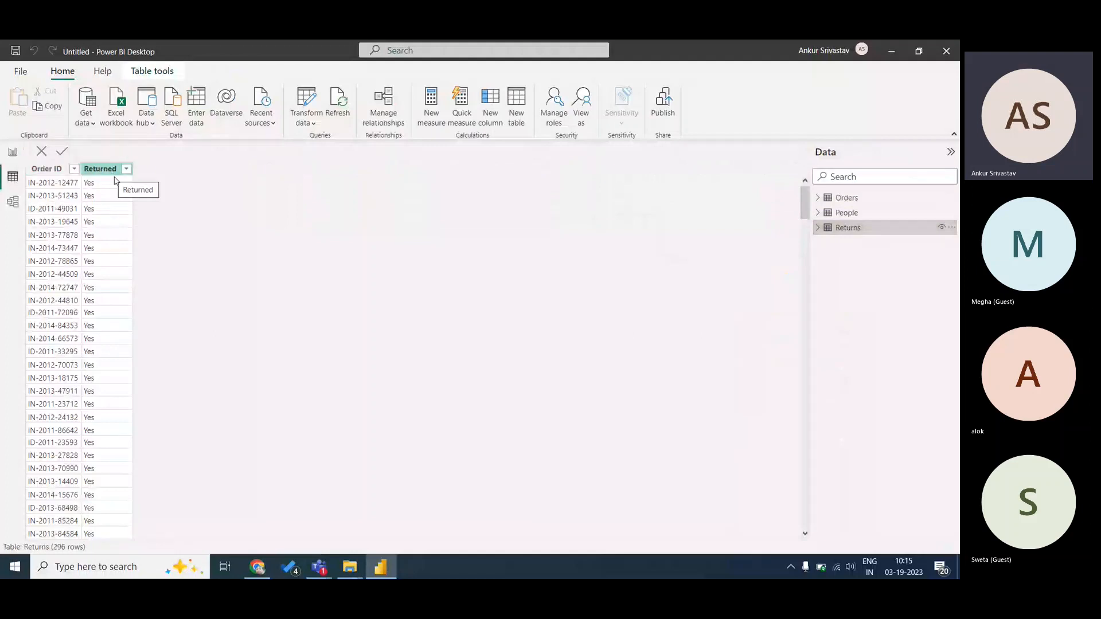
left_click(136, 239)
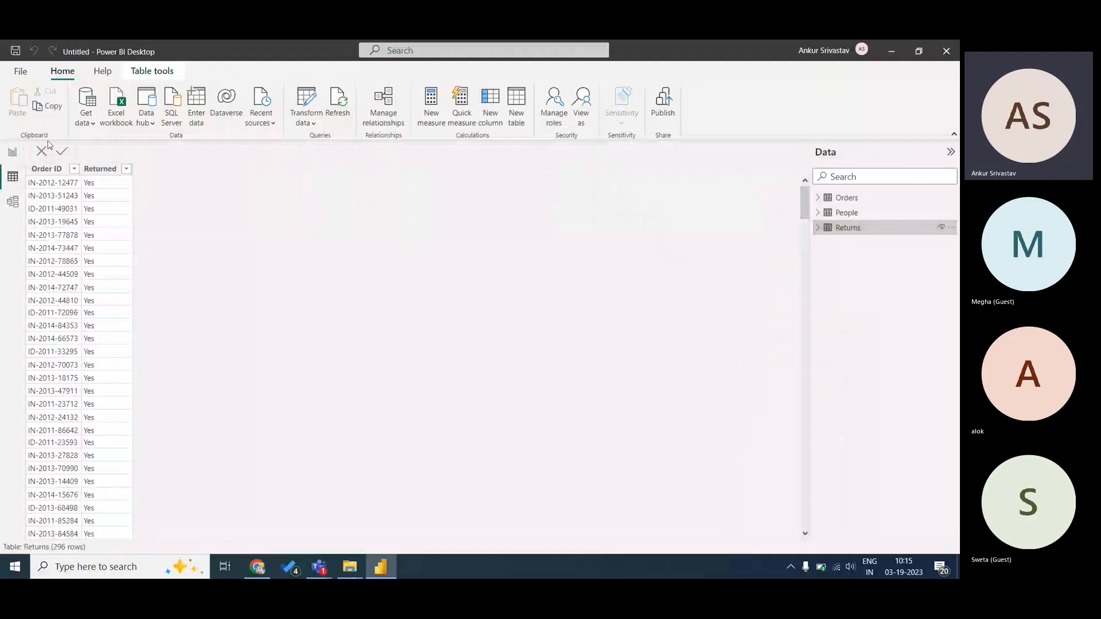
- Revisit the Report and Data views, and open Model view to examine the relationships between Orders, People and Returns
left_click(13, 154)
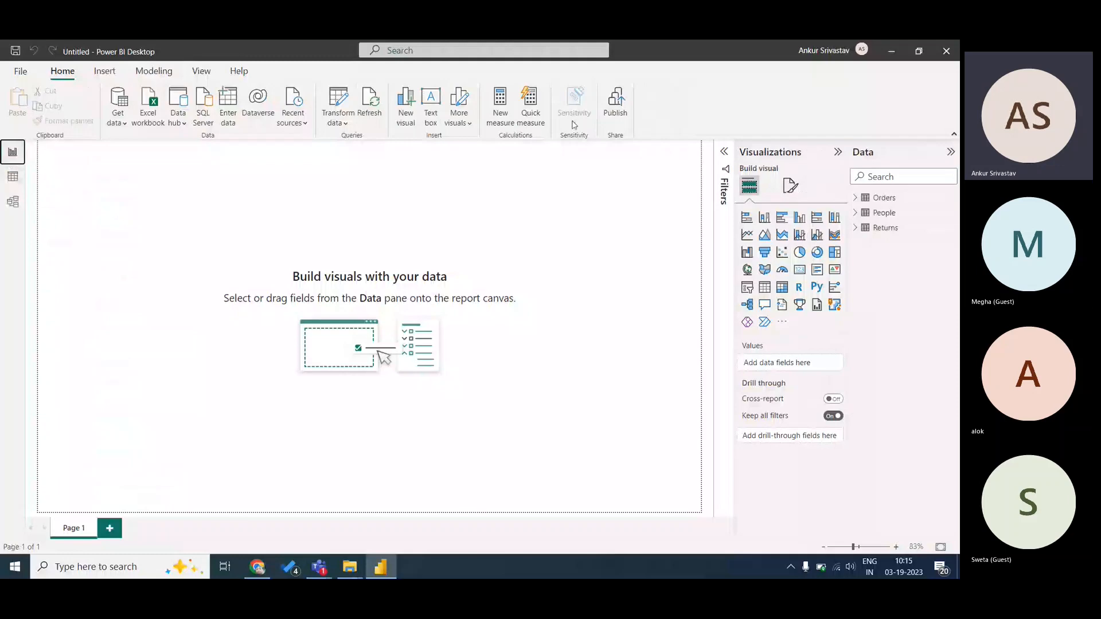
left_click(13, 179)
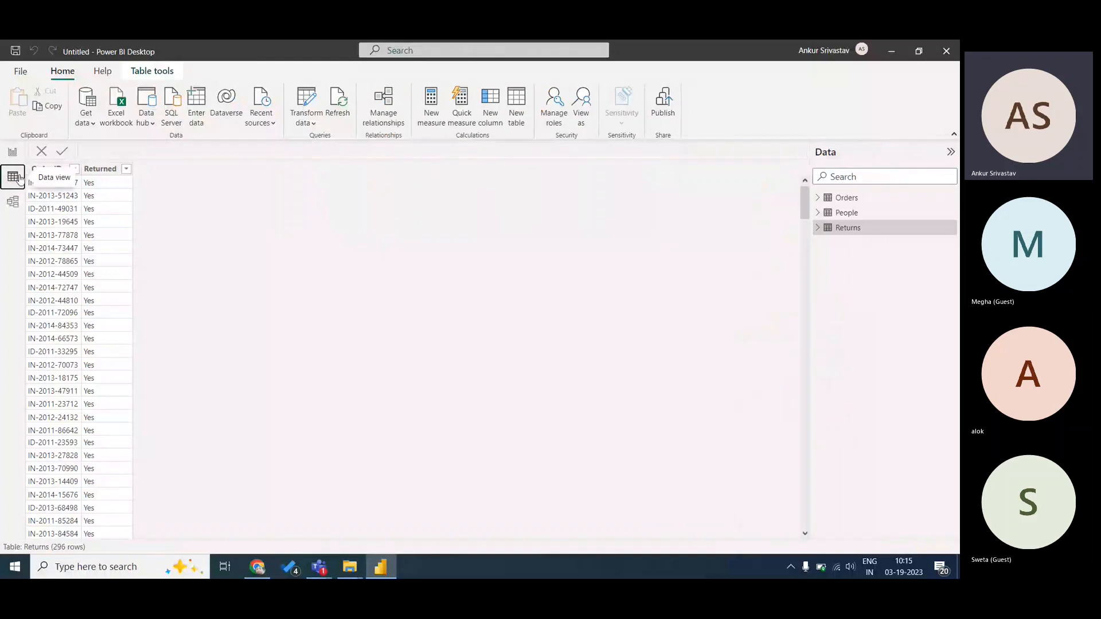
left_click(14, 153)
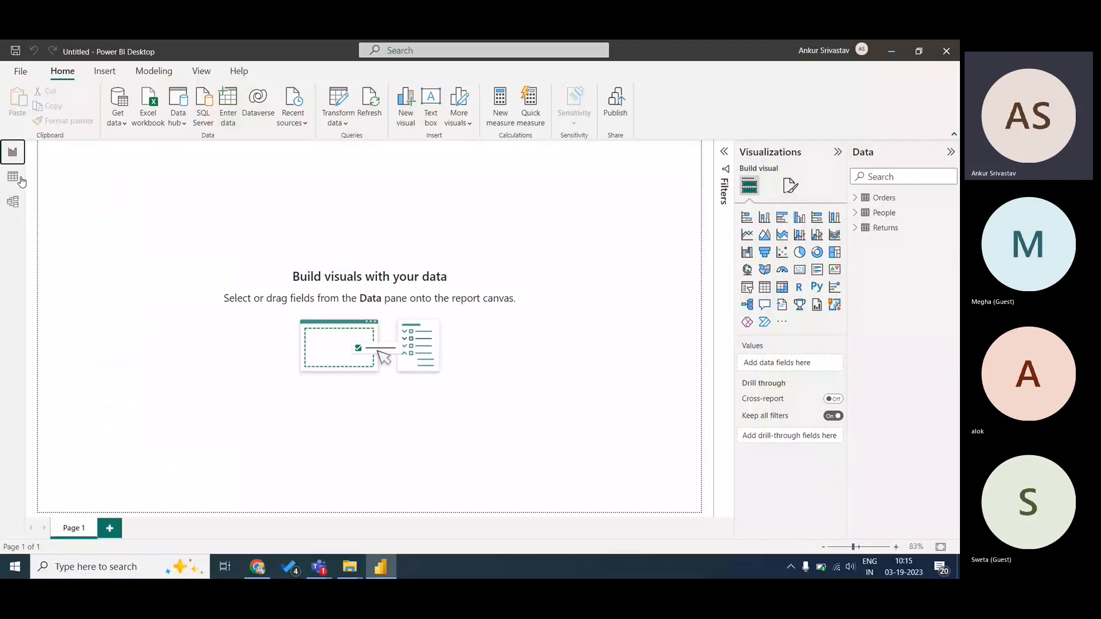
left_click(14, 202)
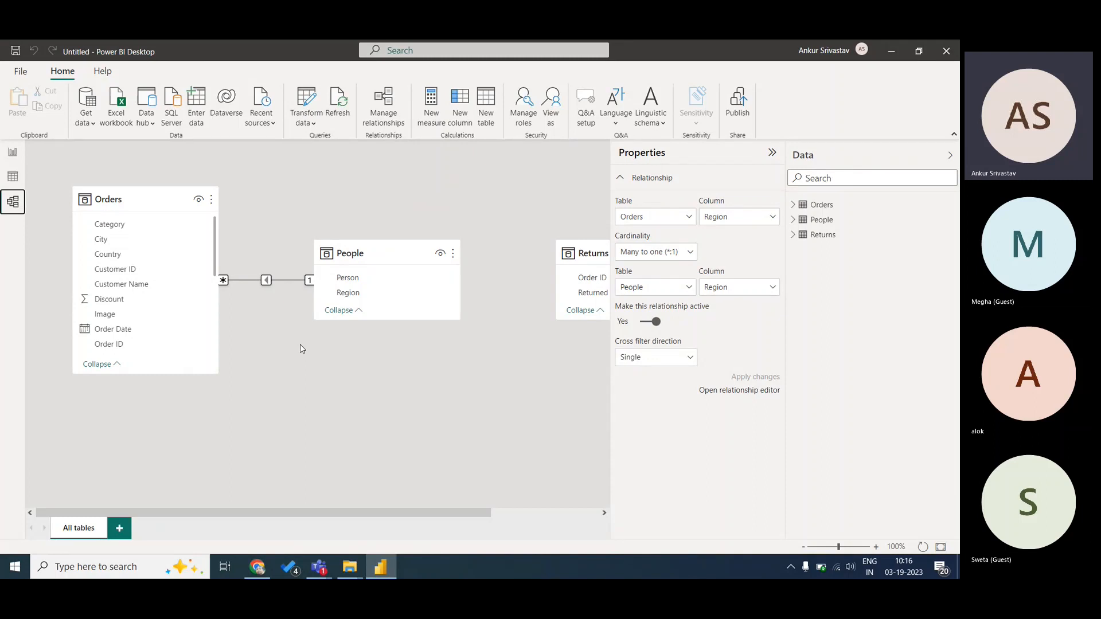
- Launch Excel, create a blank workbook, and select cell B1 on Sheet1
left_click(132, 566)
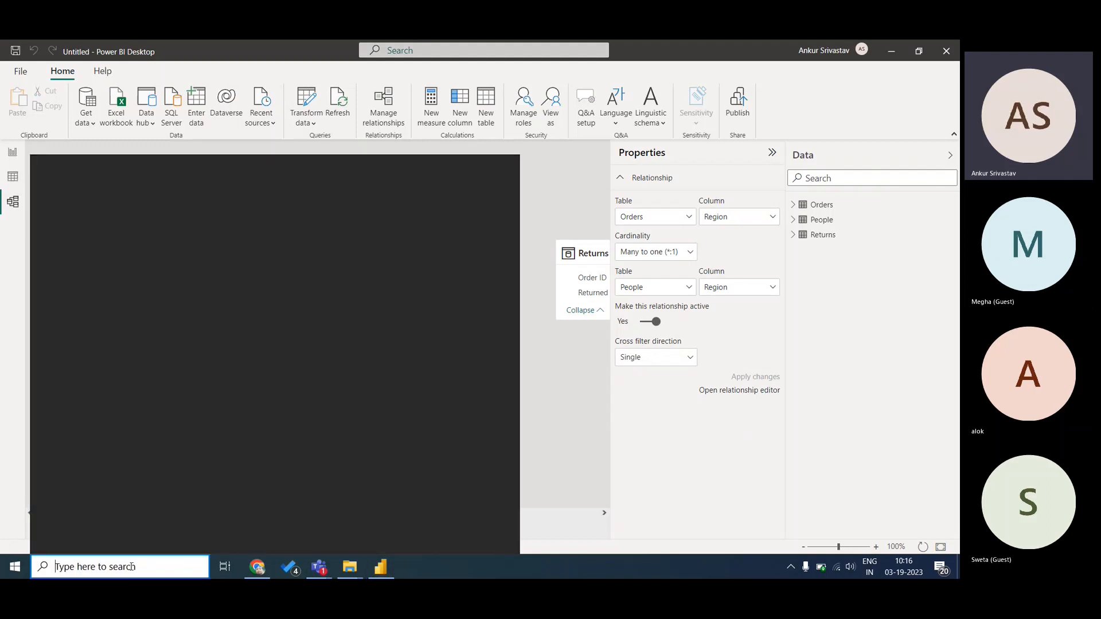
type("excel")
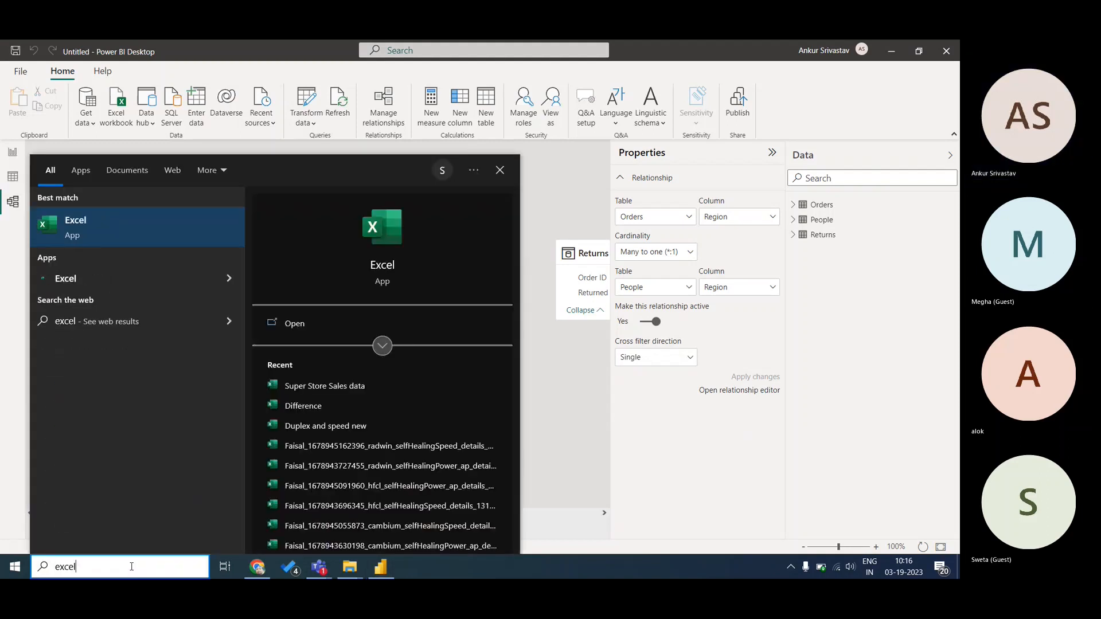
key("Return")
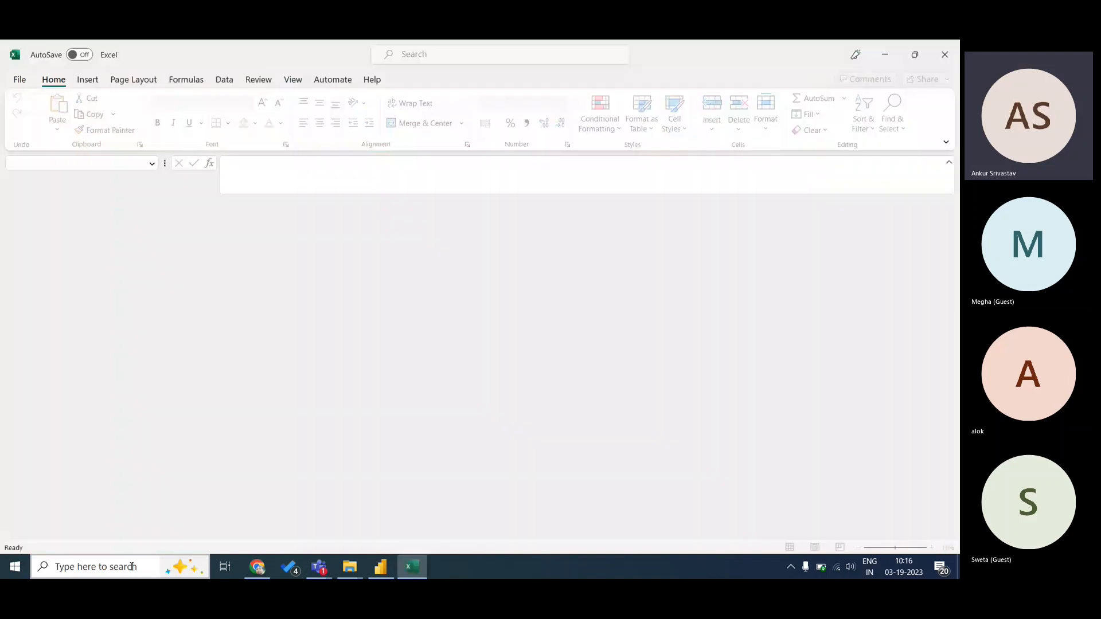
left_click(496, 334)
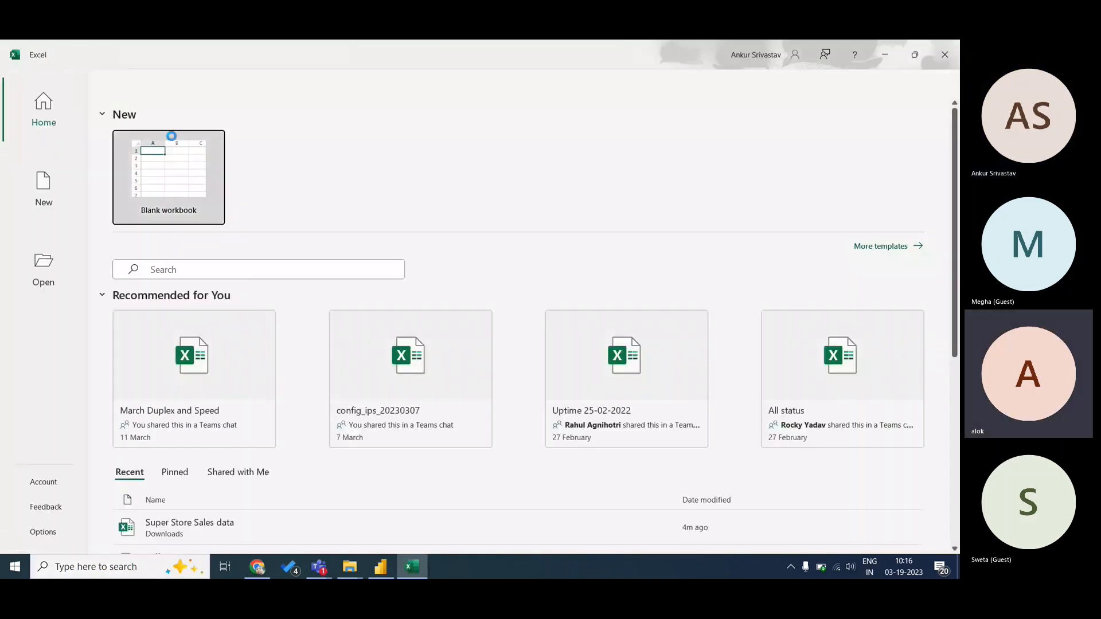
left_click(171, 136)
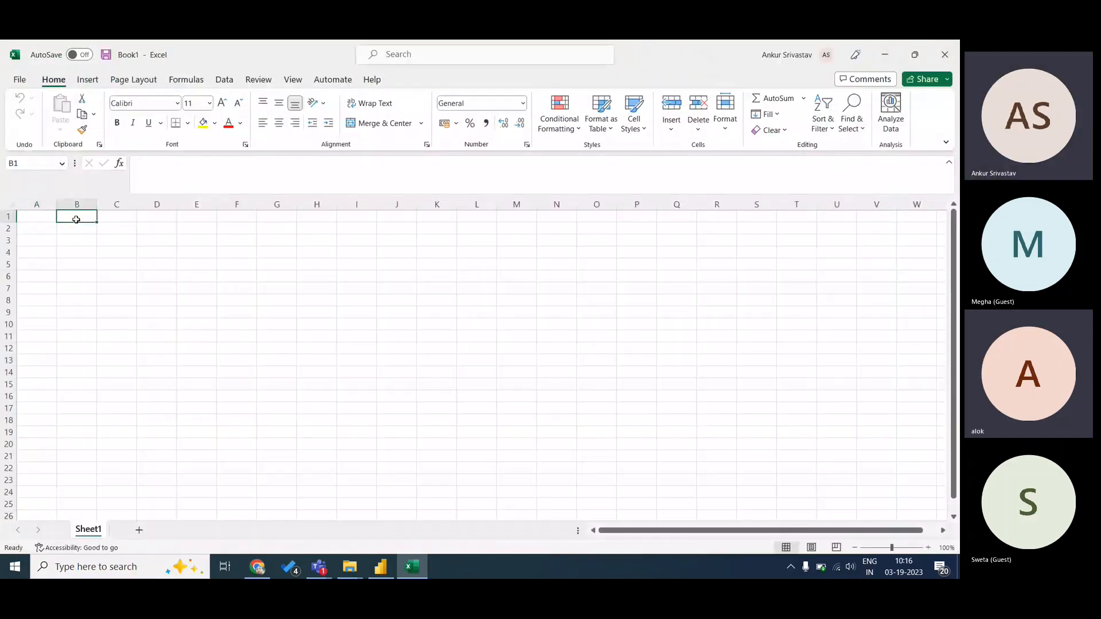
key("Right")
key("Left")
key("Left")
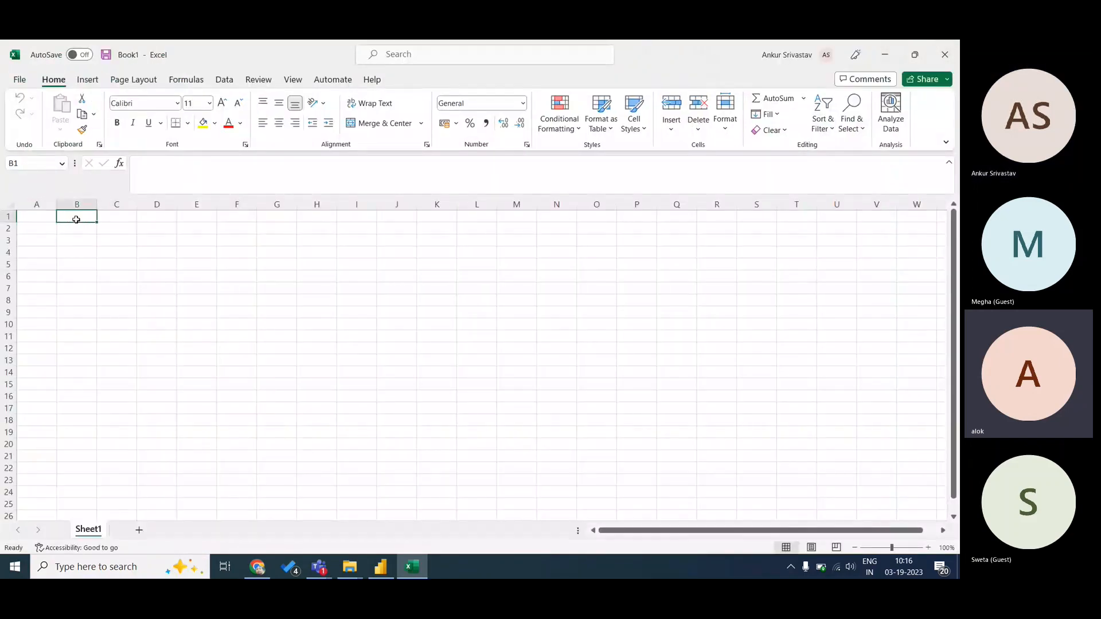
left_click(76, 220)
- Check the Weekend Batch meeting window in Microsoft Teams, returning briefly to the Excel workbook in between
left_click(326, 574)
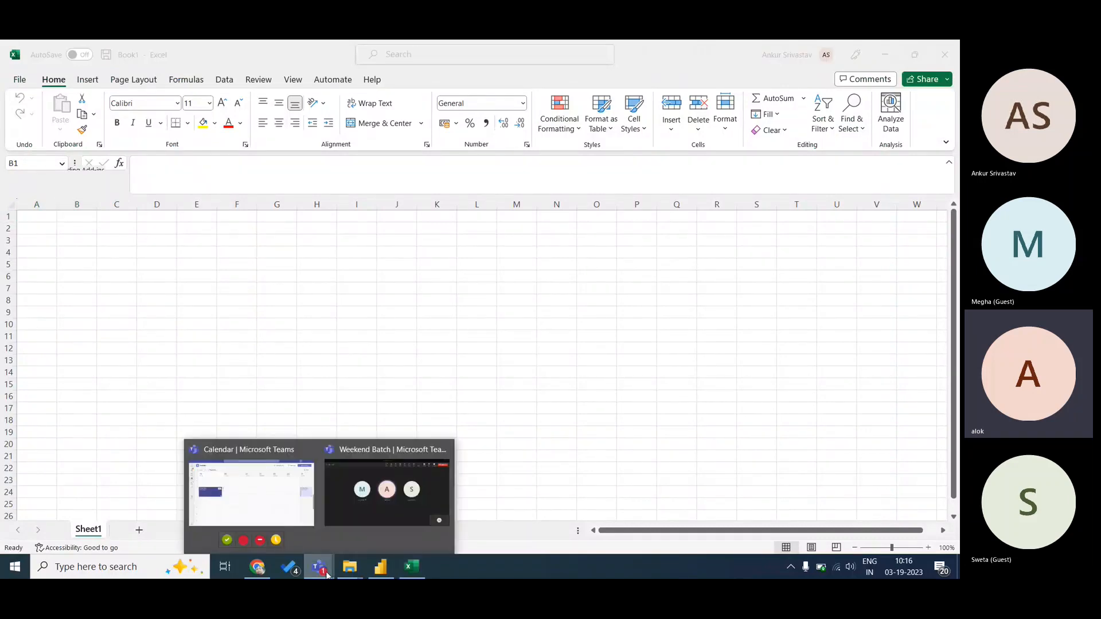
left_click(359, 531)
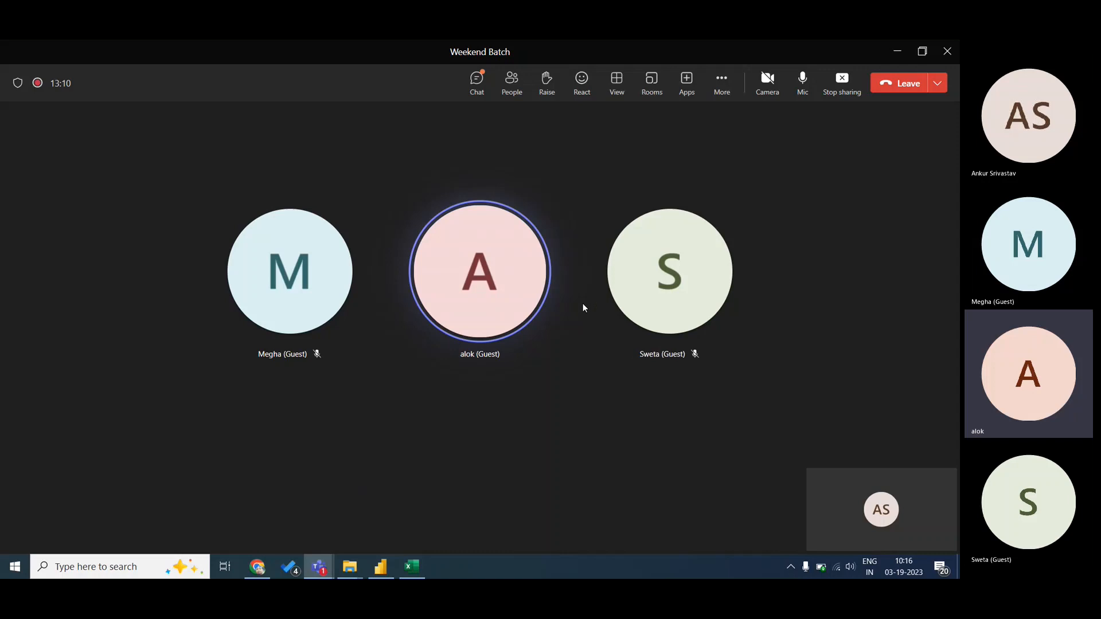
key("alt+Tab")
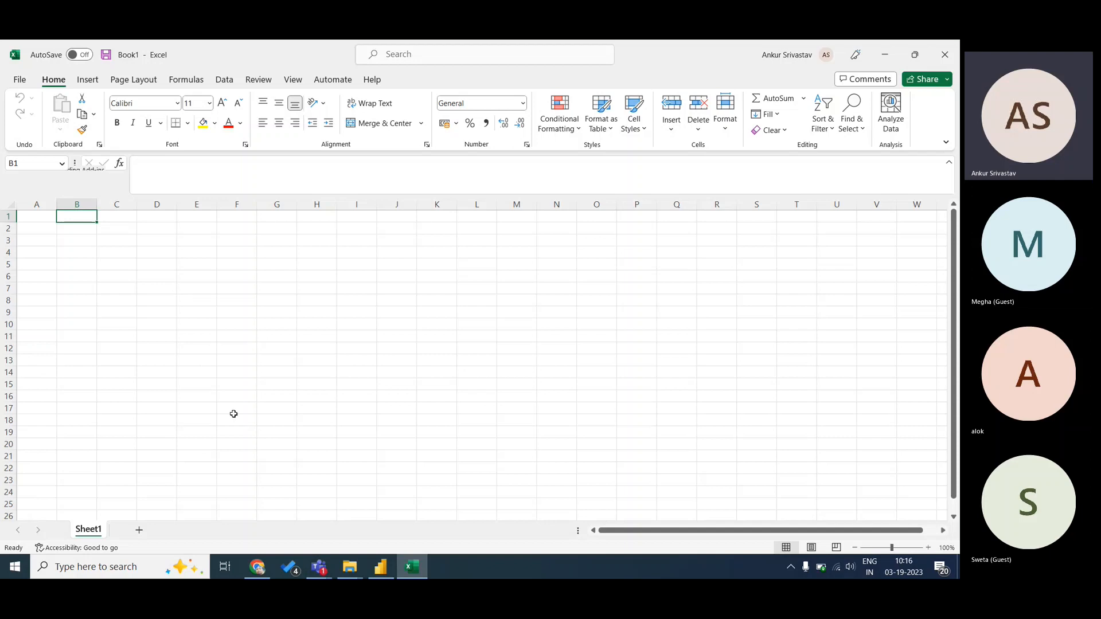
mouse_move(319, 564)
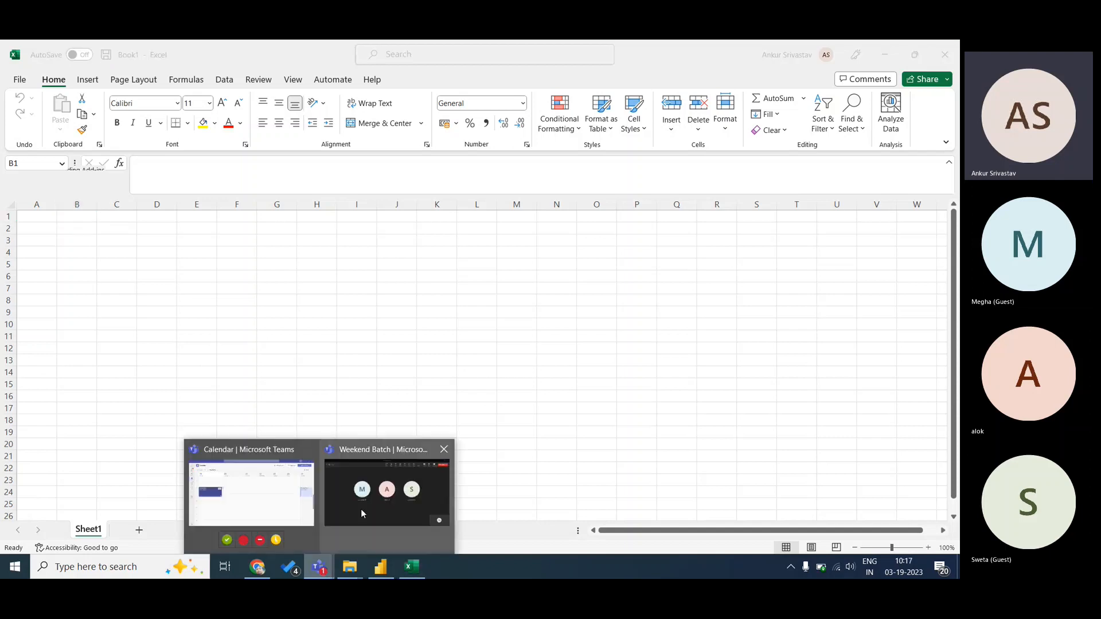
left_click(360, 508)
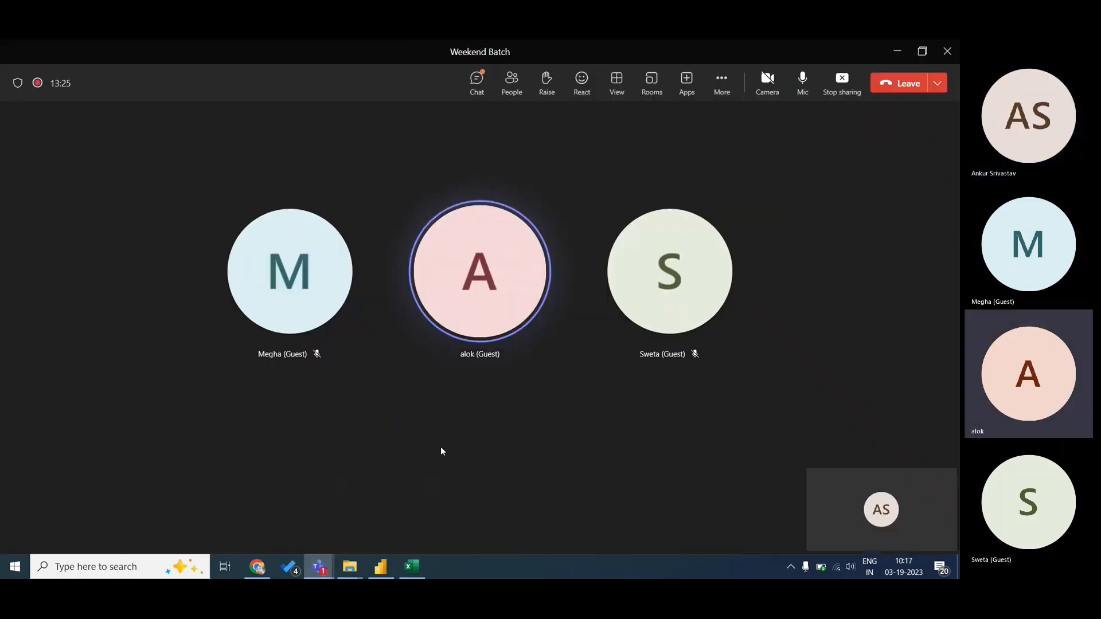
- Switch to Power BI, collapse and reopen the relationship properties, and show the filter settings in Report view
left_click(380, 567)
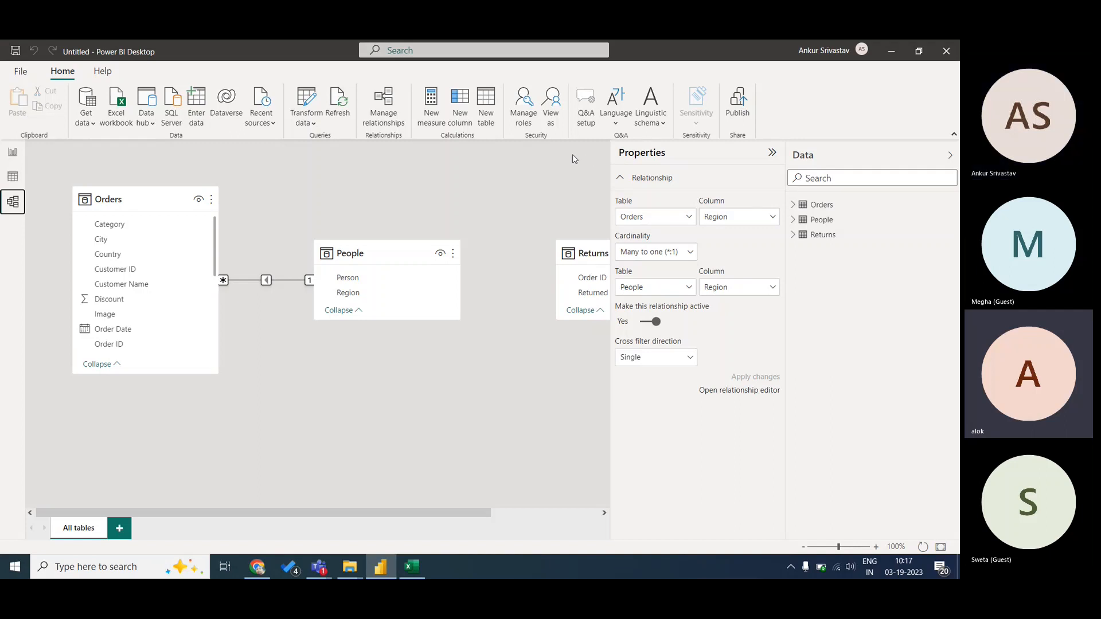
left_click(773, 153)
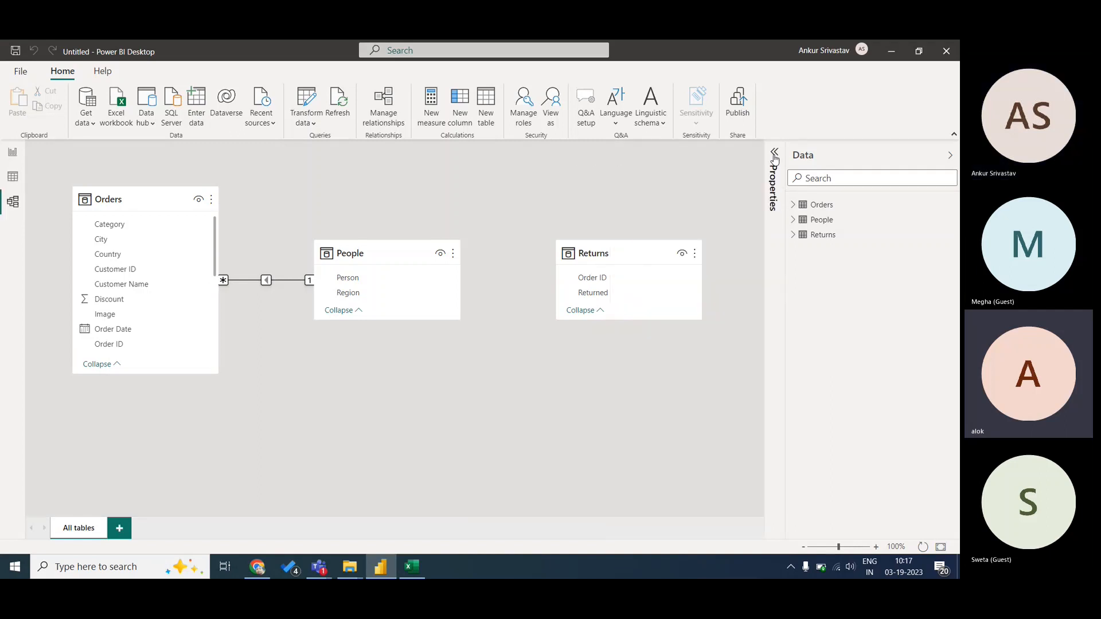
left_click(774, 154)
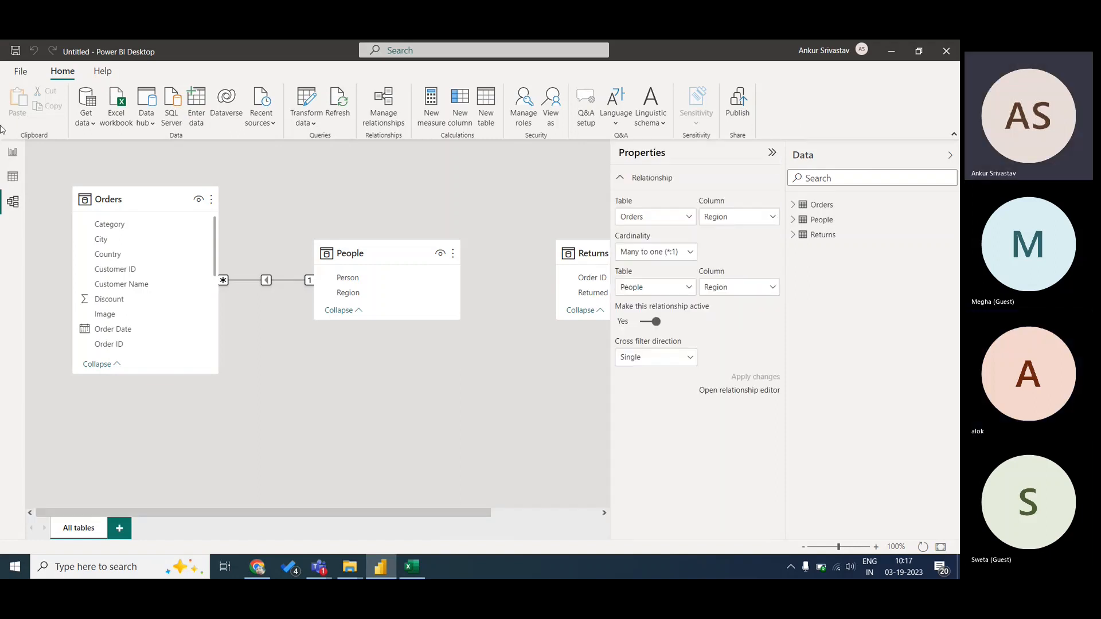
left_click(13, 152)
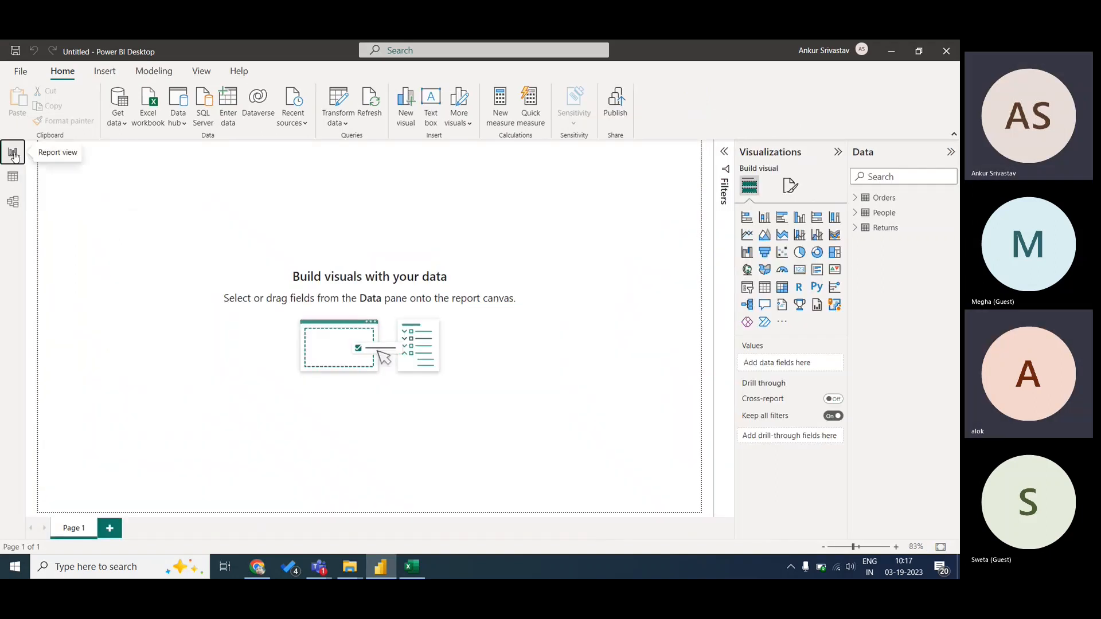
left_click(725, 153)
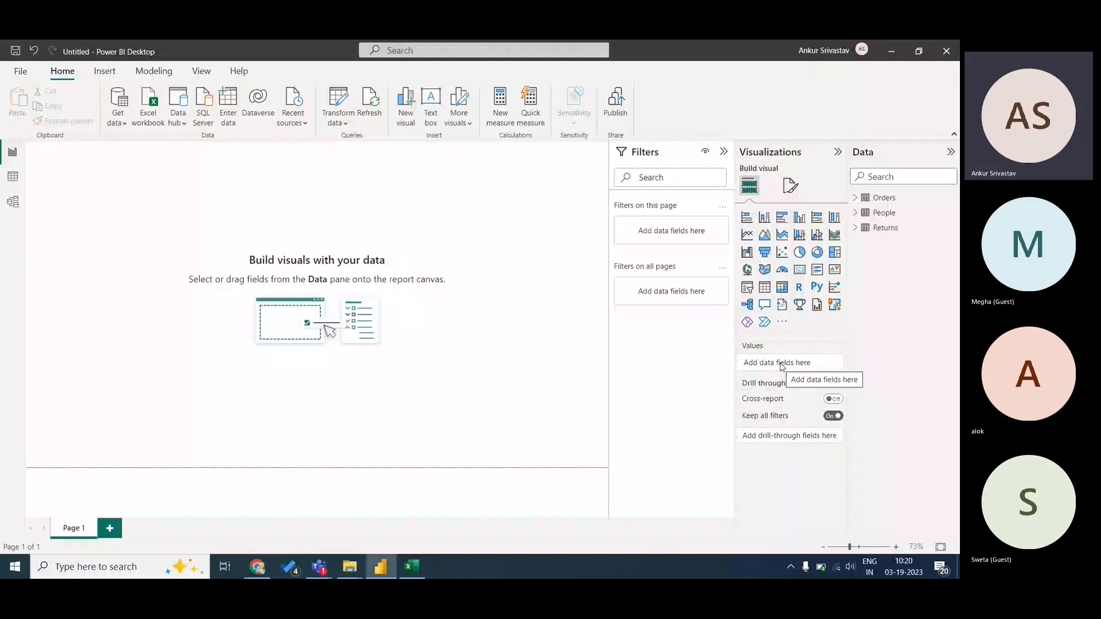
- Switch to the Excel workbook and enter One to one, one to many and many to many across B1:D1
key("alt+Tab")
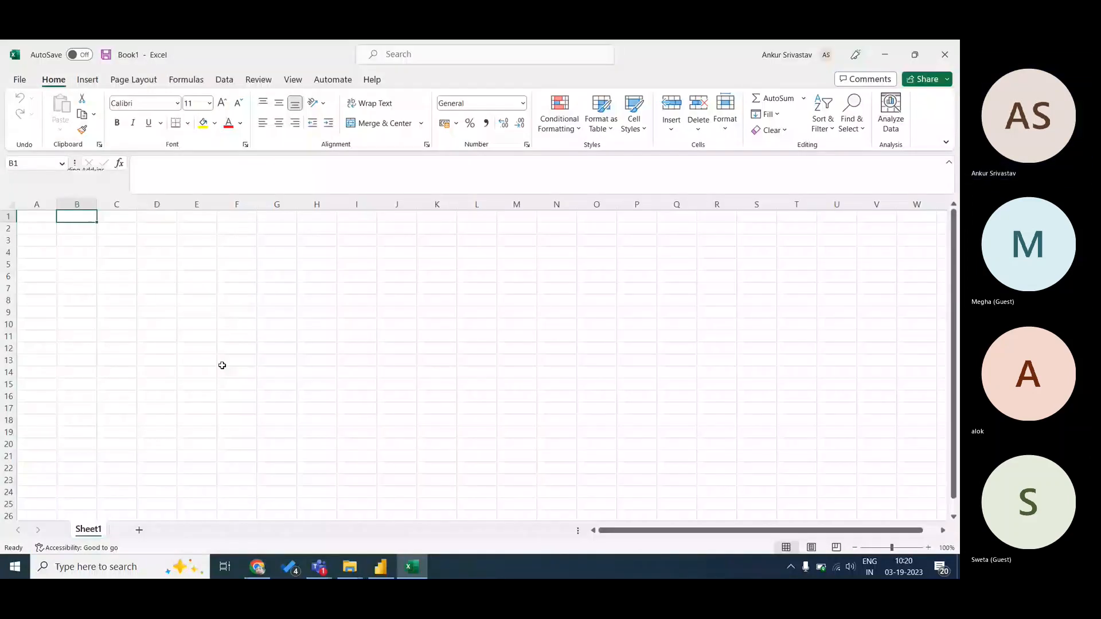
type("One to one")
key("Tab")
type("one to m")
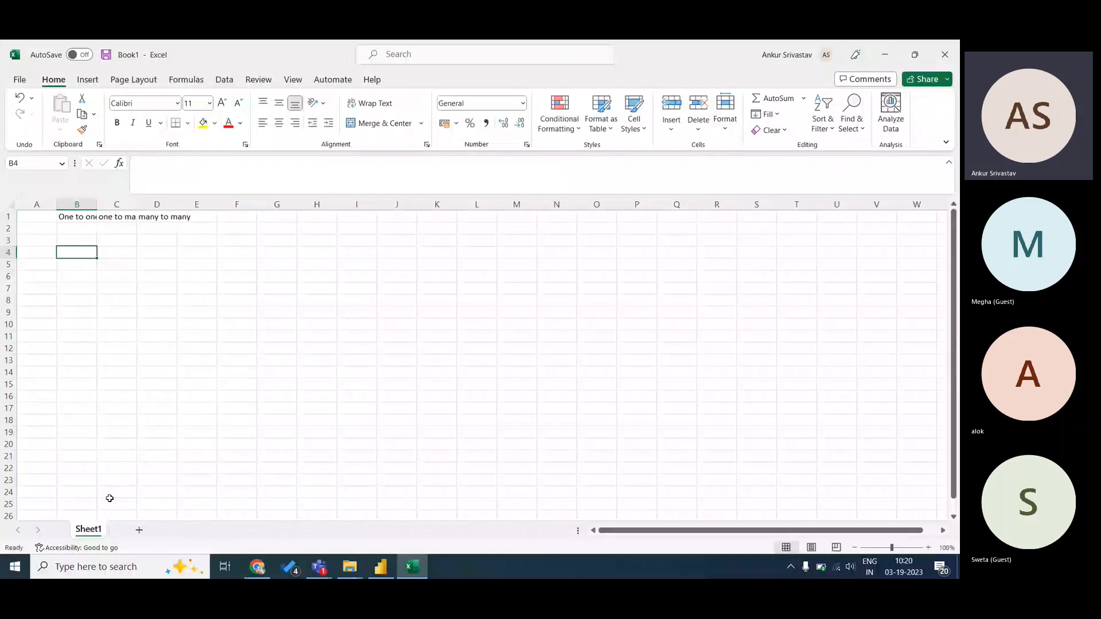
- Enter the numbers 1 to 5 down column B, starting in cell B4 of Sheet1
type("1")
key("Return")
type("2")
key("Return")
type("3")
key("Return")
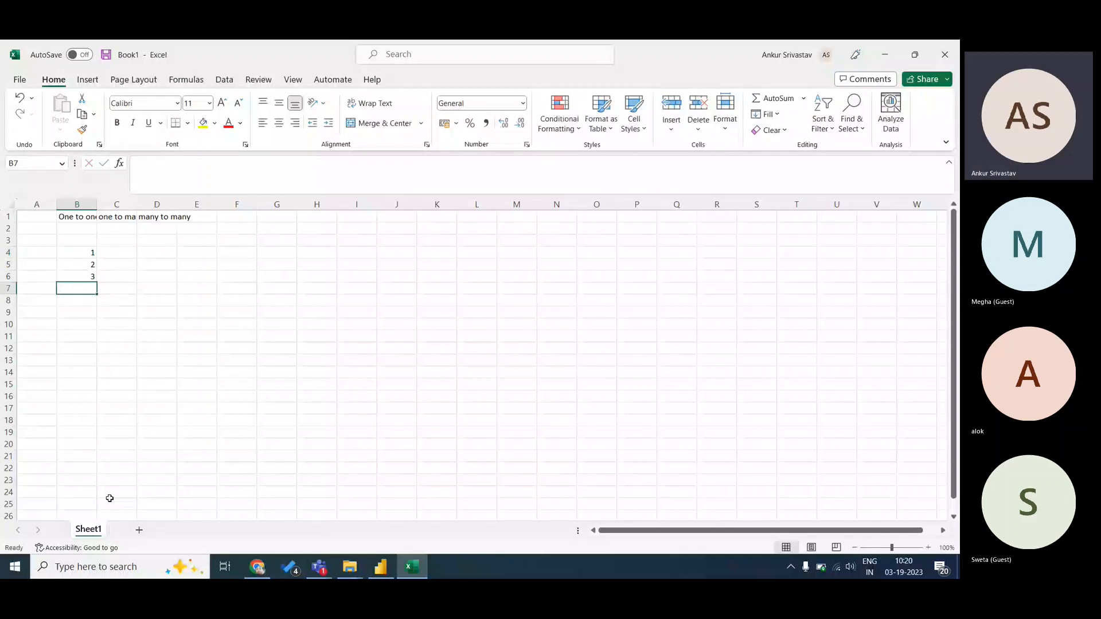
- Add a second sheet with the numbers 1 to 5 in A2:A6 and a person's name beside each number
left_click(139, 530)
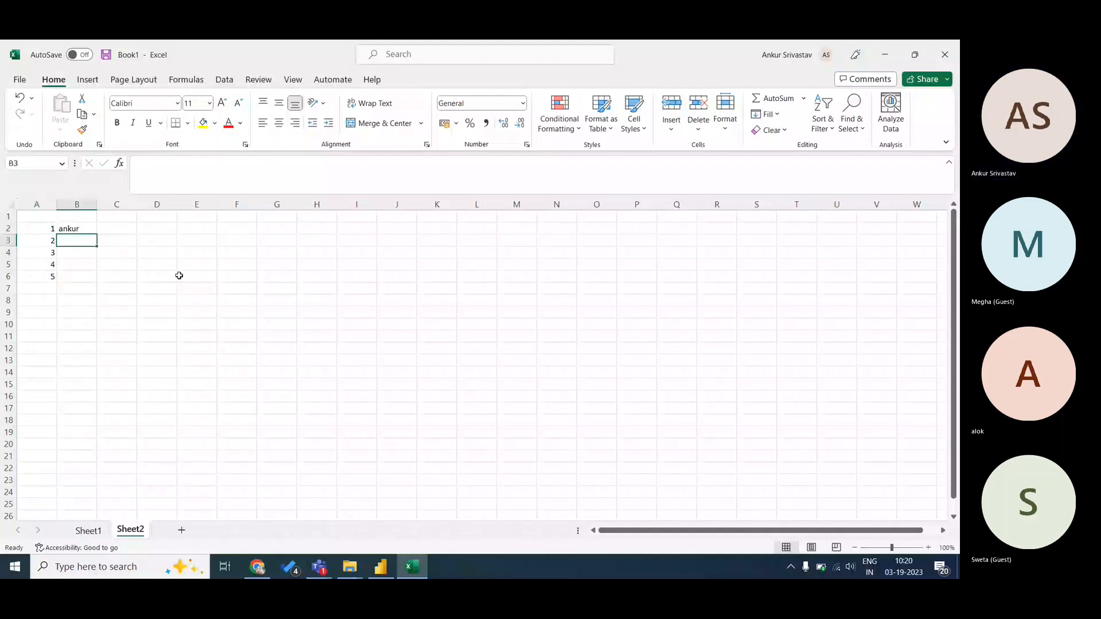
type("megha")
key("Return")
type("sweta")
key("Return")
type("ankurlok")
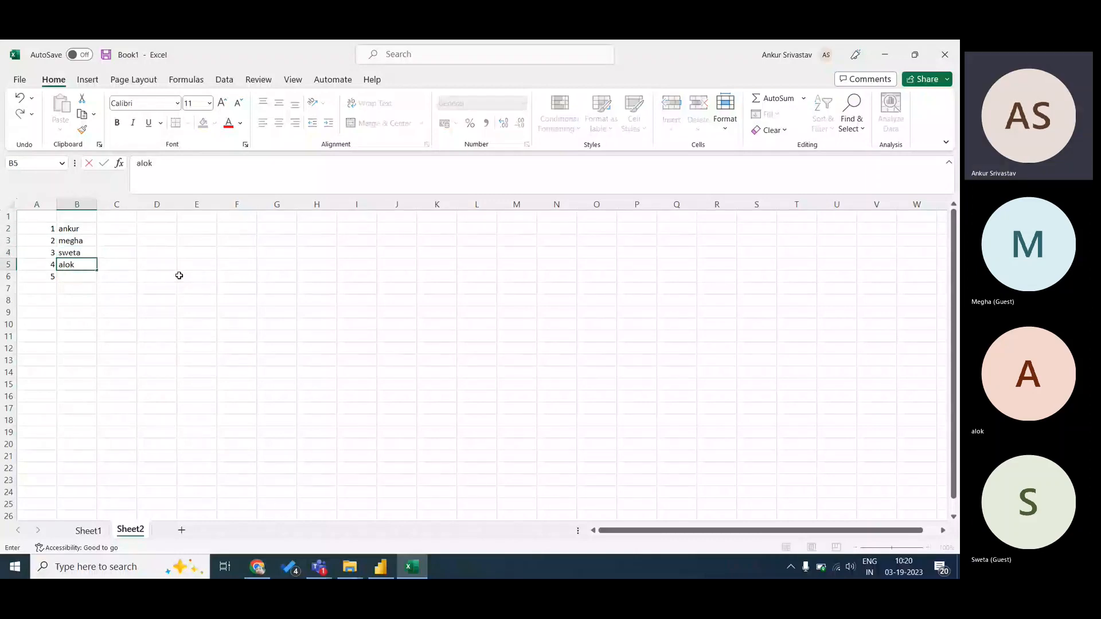
key("Return")
type("krishna")
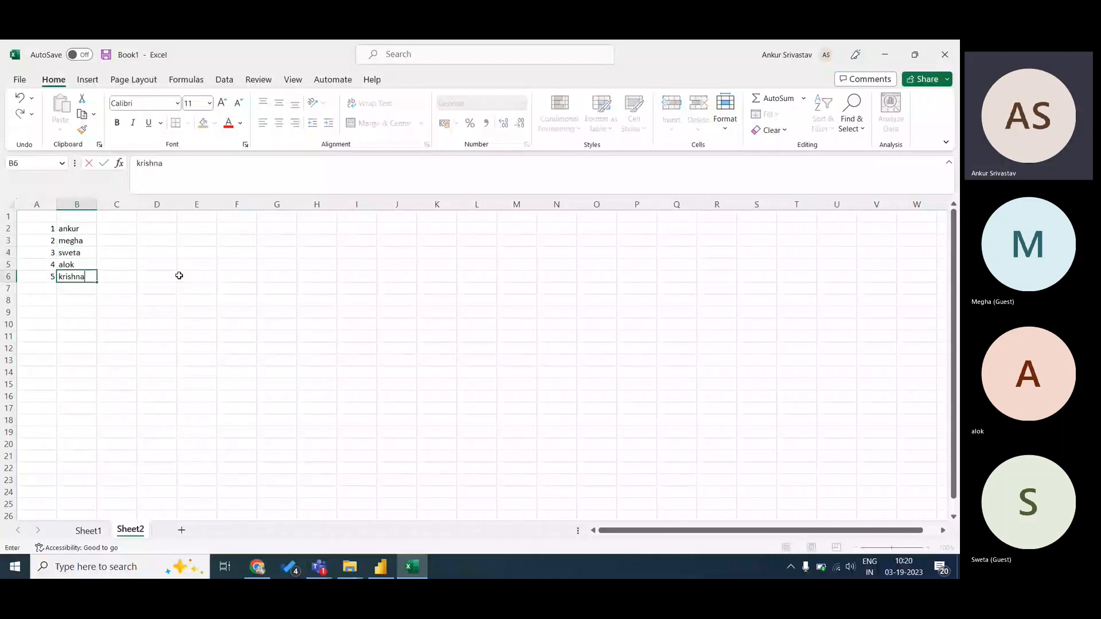
- Select C4 on Sheet1 and consult the Orders and People relationship in Power BI's Model view before returning to Excel
left_click(89, 531)
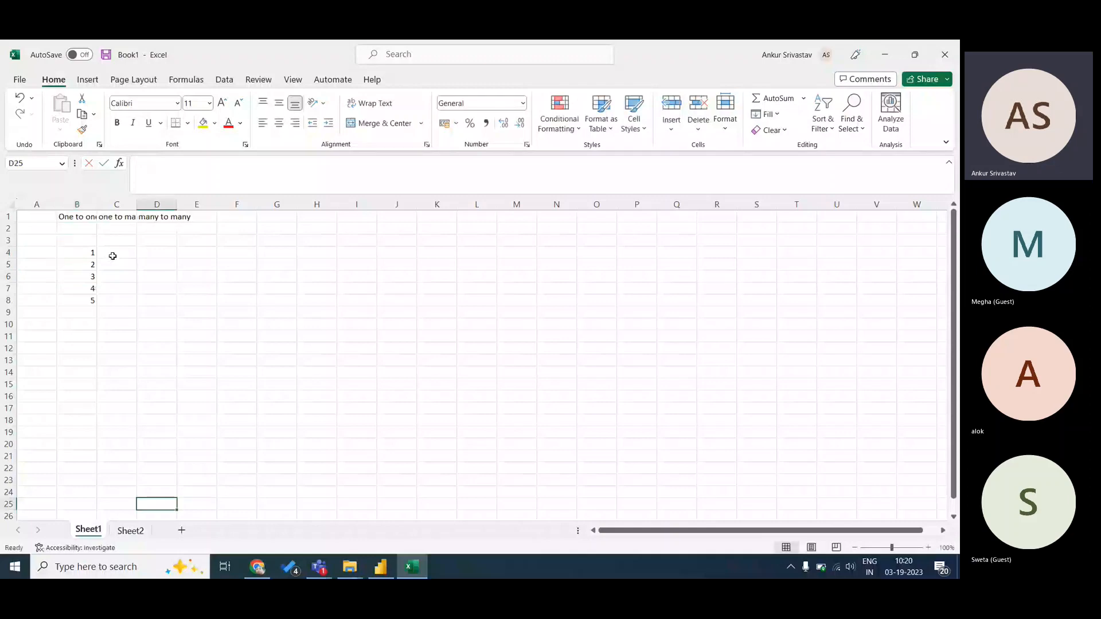
left_click(112, 256)
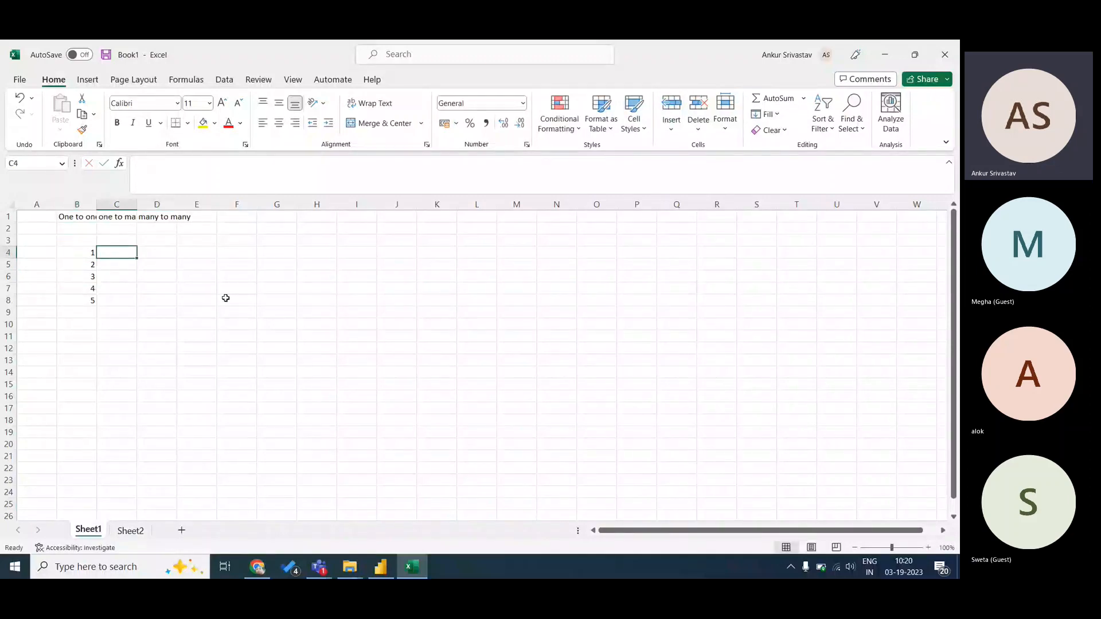
key("Left")
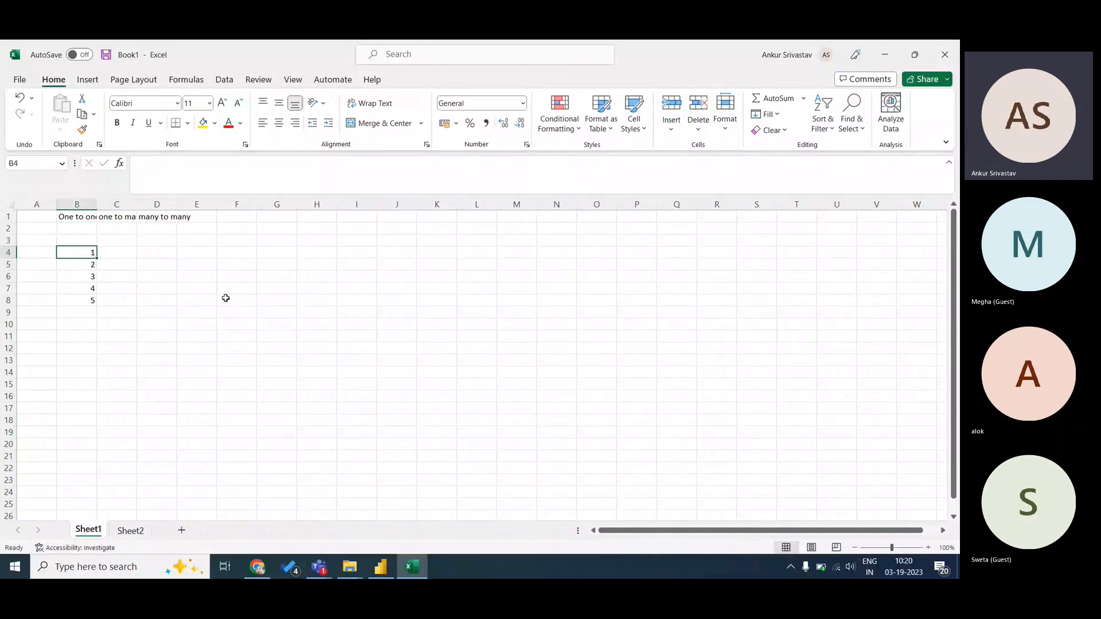
key("Right")
key("alt+Tab")
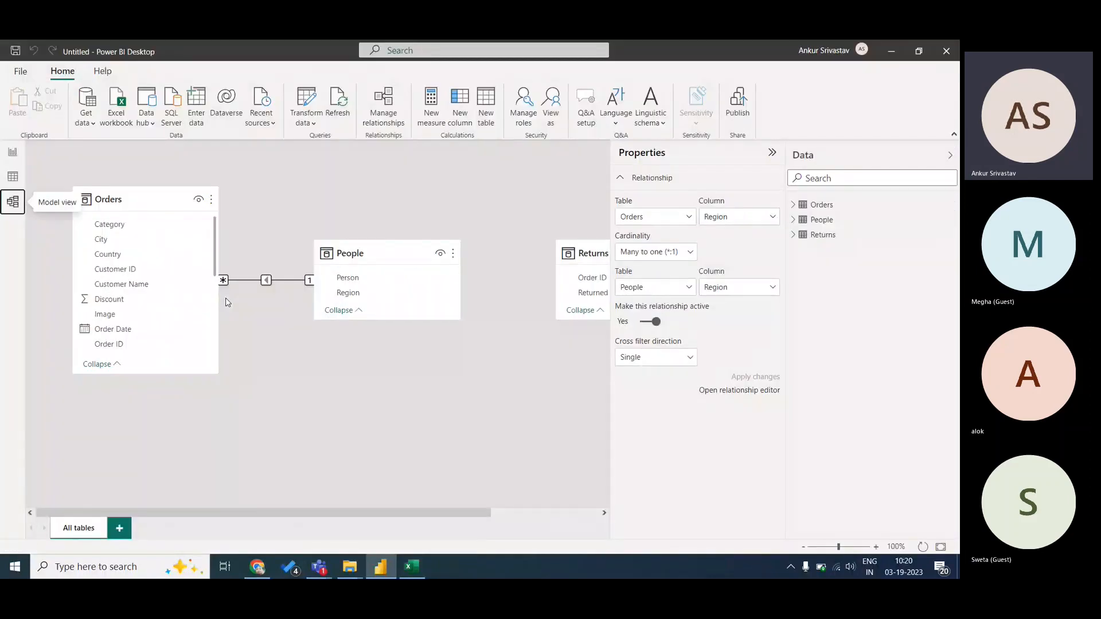
key("alt+Tab")
- Enter UP, Punjab, Banglore, MP and Rajasthan in C4:C8, beside the numbers 1 to 5
type("UP")
key("Return")
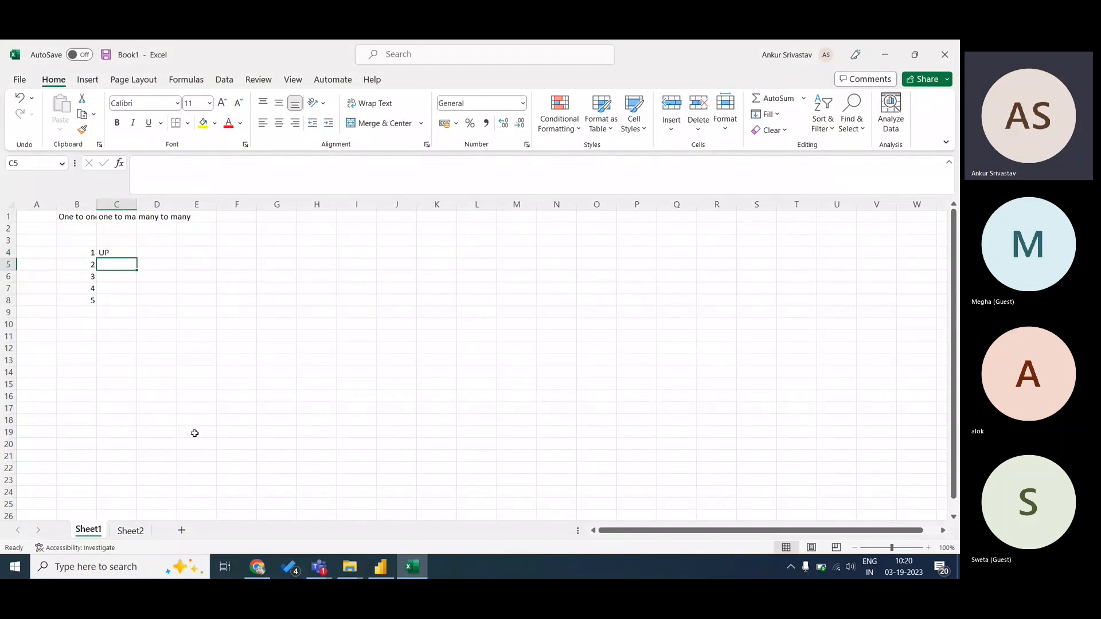
type("Punjab")
key("Return")
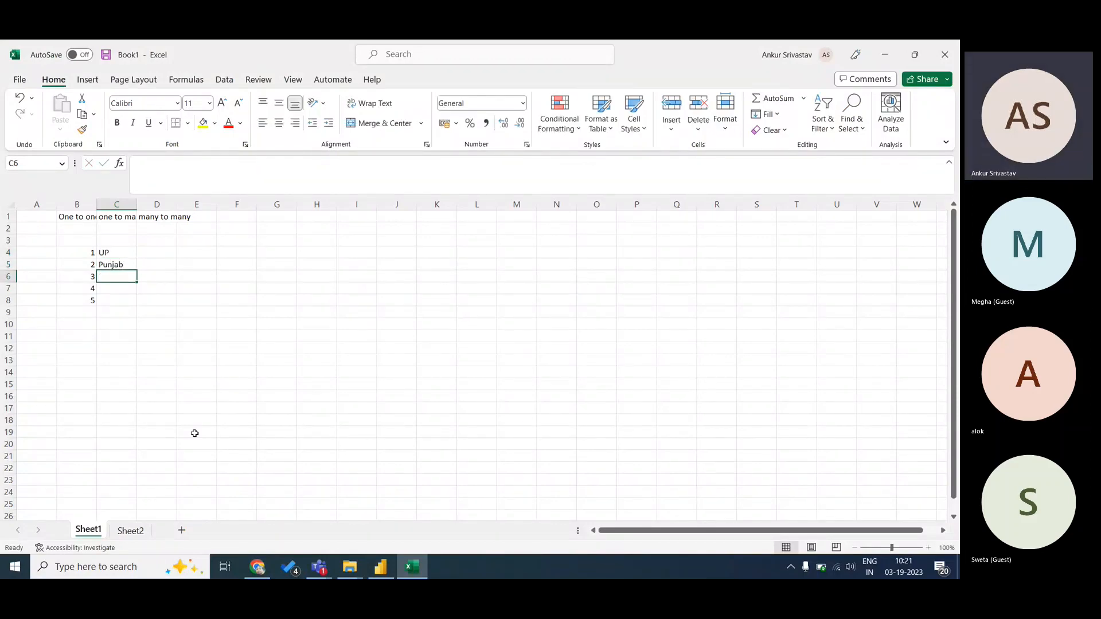
type("Bang")
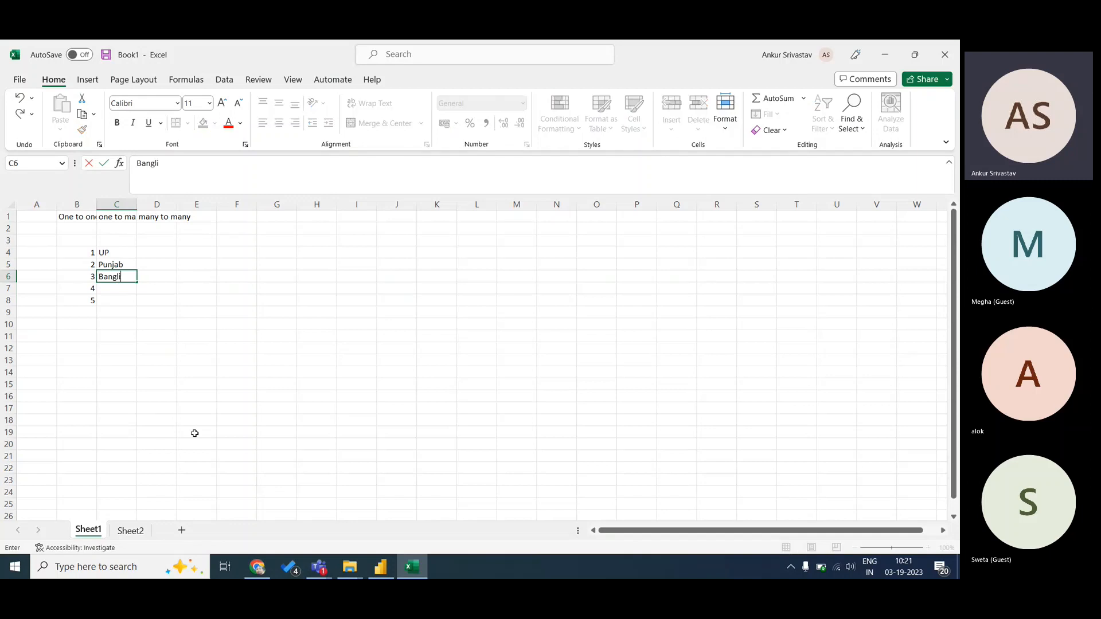
type("lore")
key("Return")
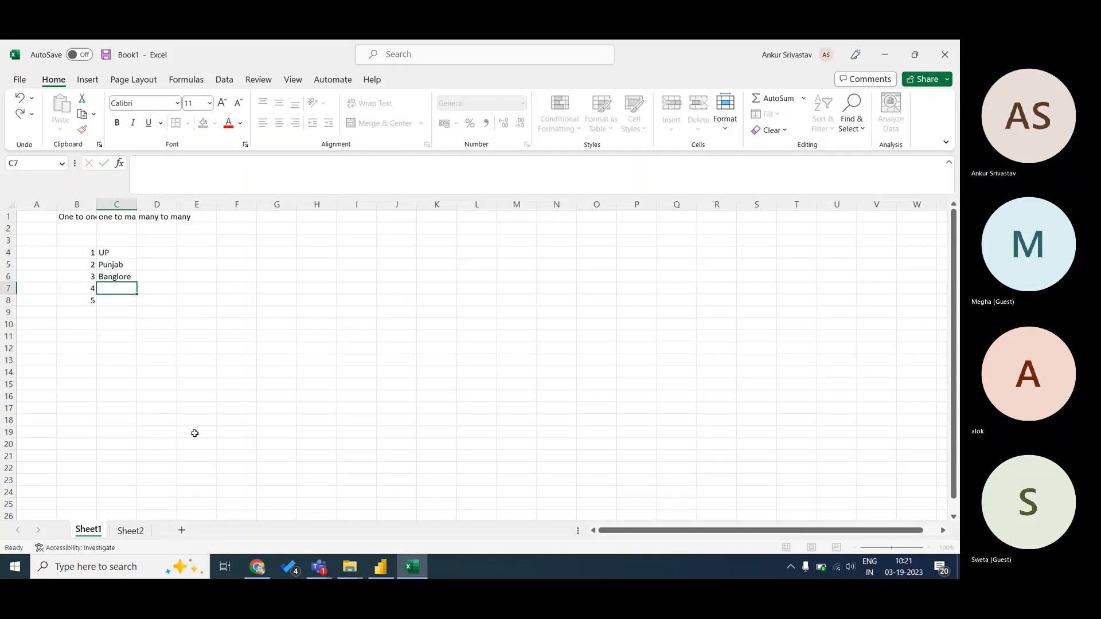
type("MP")
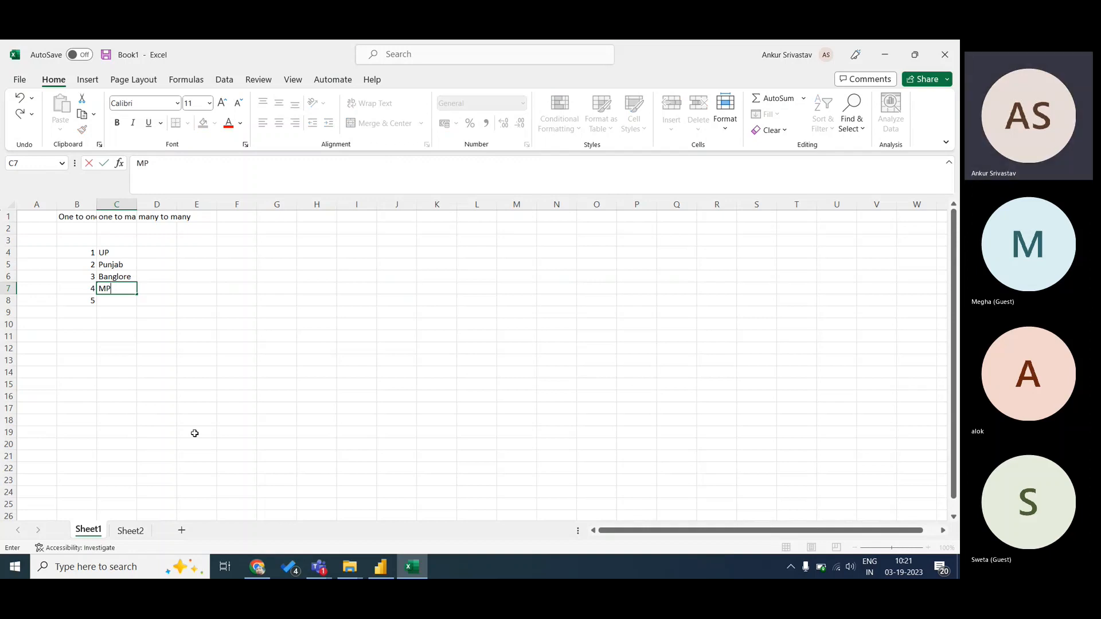
key("Return")
type("Rajastham")
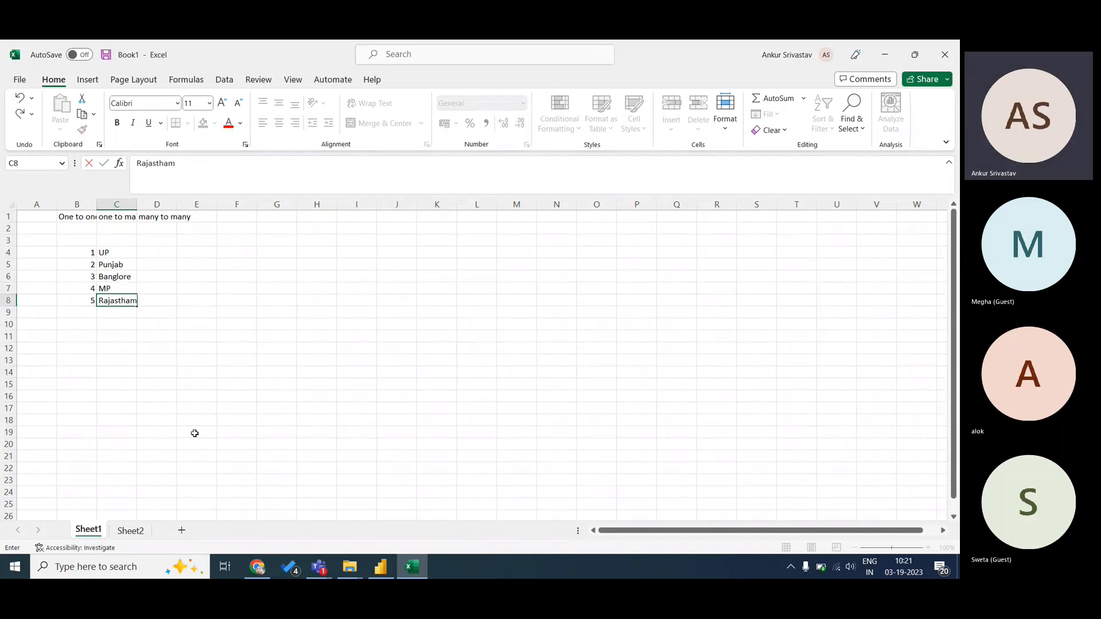
key("Up")
- Label the number column on Sheet1 with the heading ID in cell B3
key("Up")
key("Up")
key("Up")
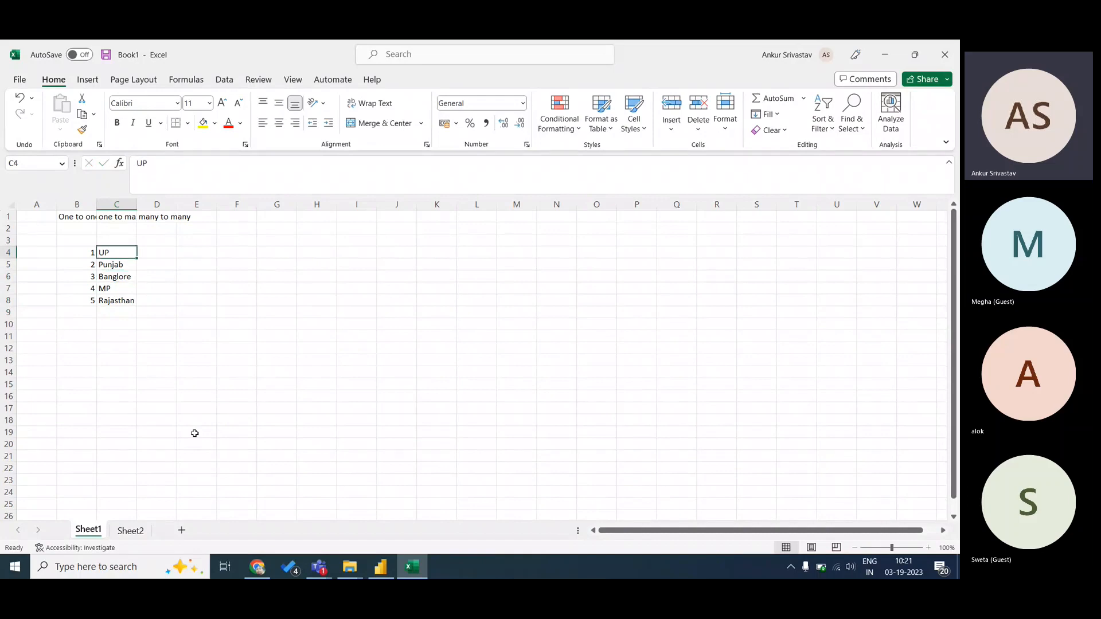
key("Left")
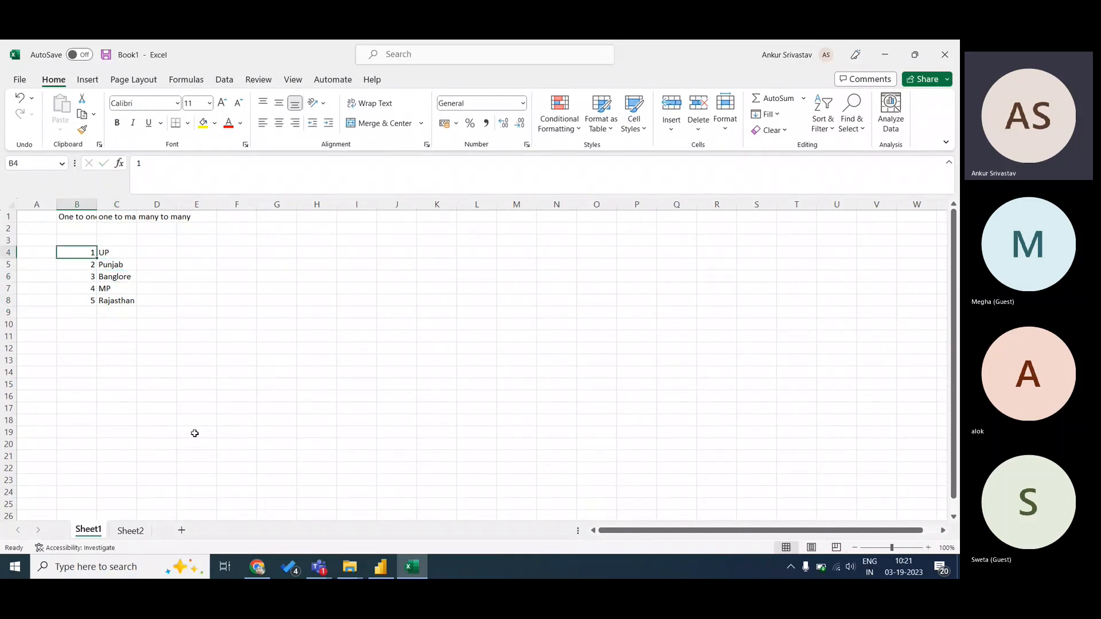
left_click(84, 239)
type("ID")
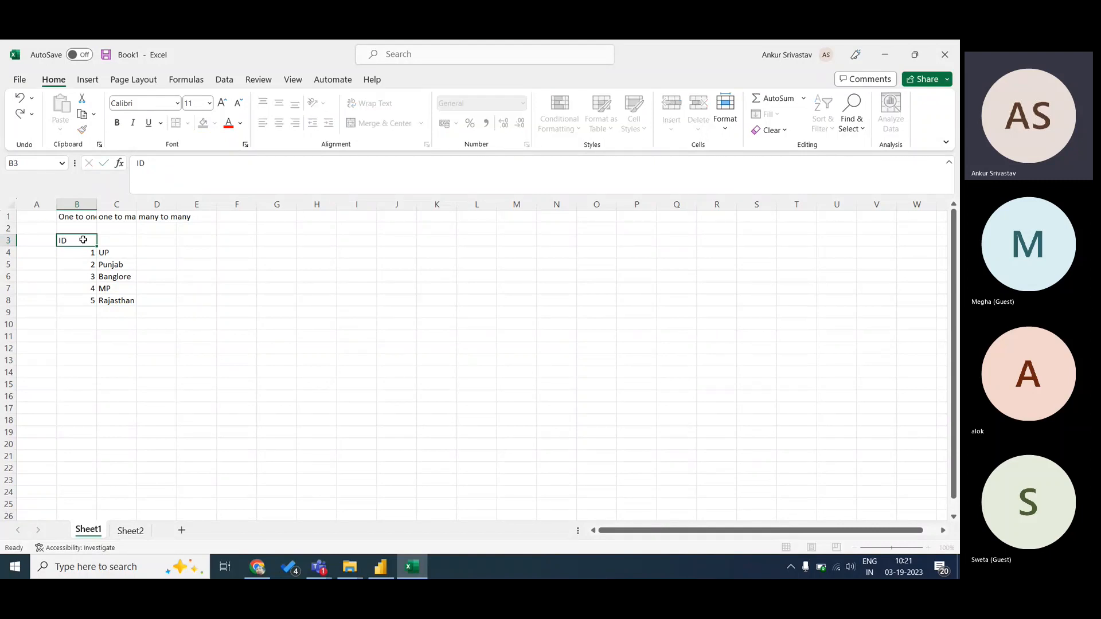
- Label the place-name column on Sheet1 with the heading Location in cell C3
key("Tab")
type("Locat")
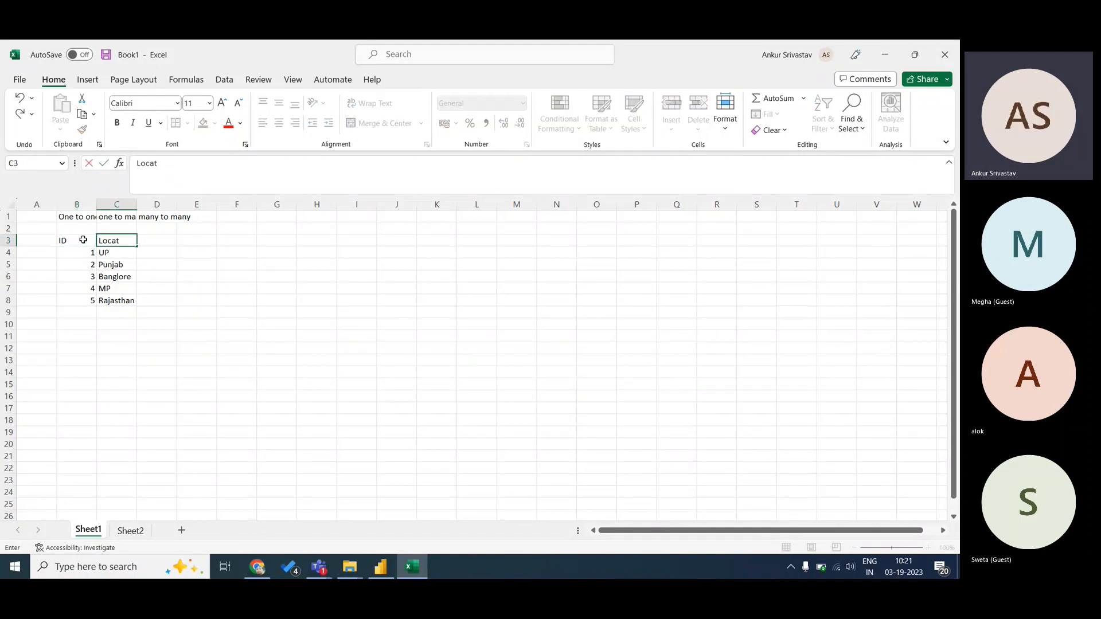
type("ion")
- Add the headings ID in A1 and Name in B1 above the two columns on Sheet2
left_click(131, 531)
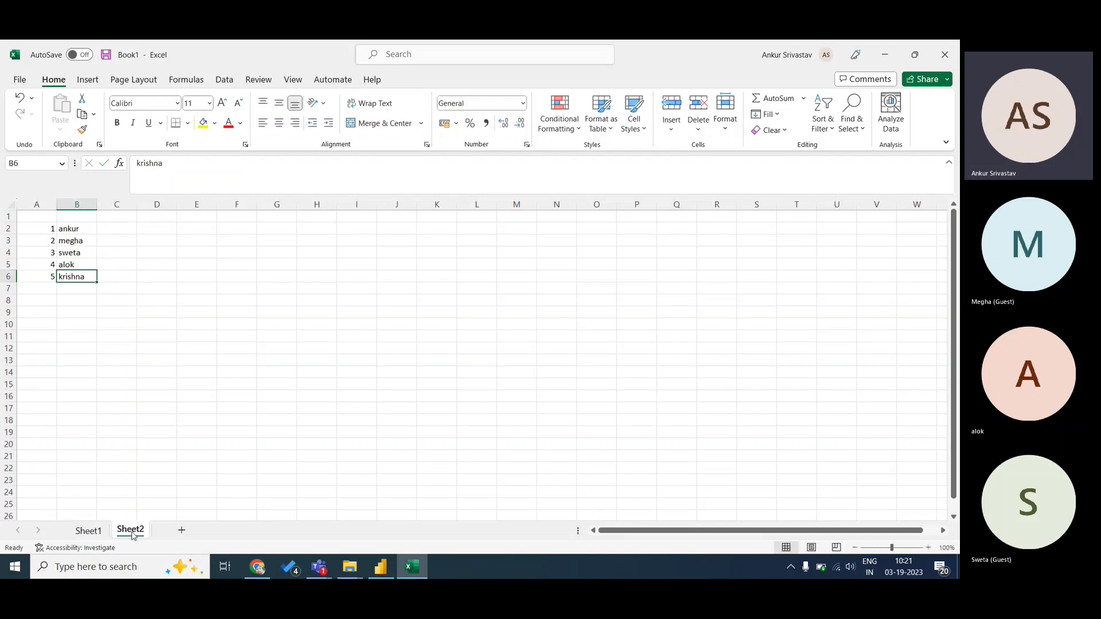
left_click(45, 218)
type("ID")
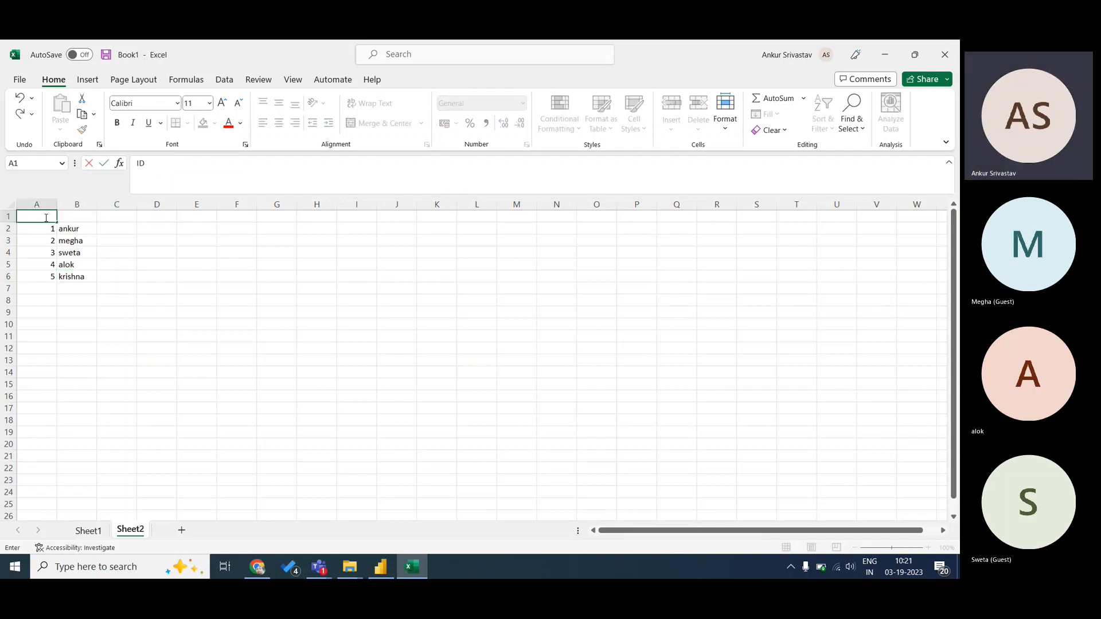
key("Tab")
type("Name")
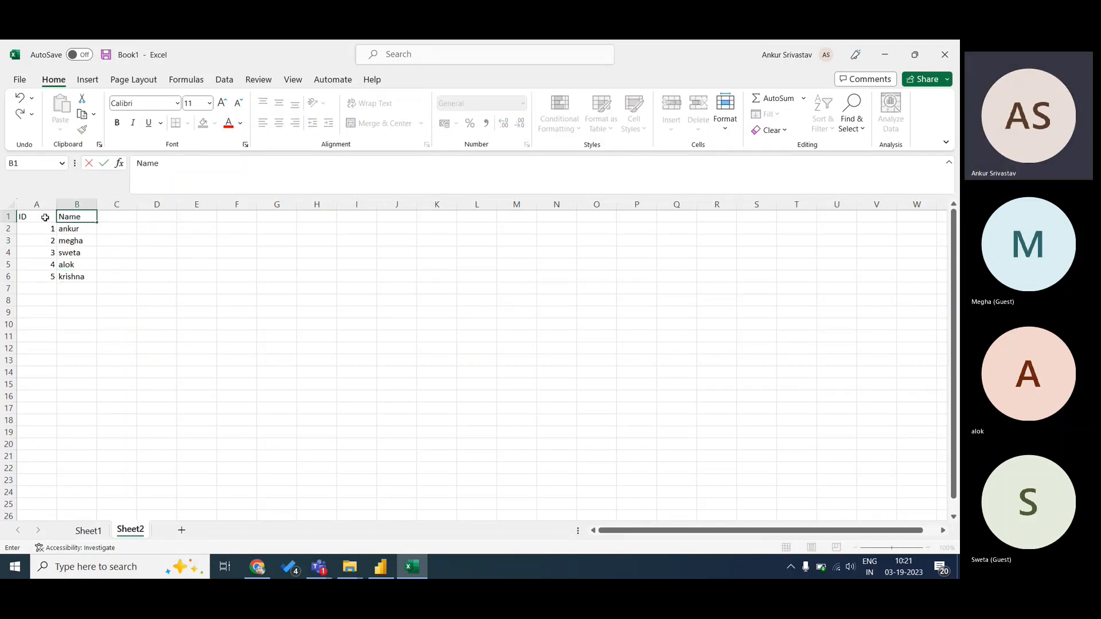
- Examine on Sheet1 how each ID from 1 to 5 pairs with its location, row by row
left_click(89, 531)
left_click(70, 241)
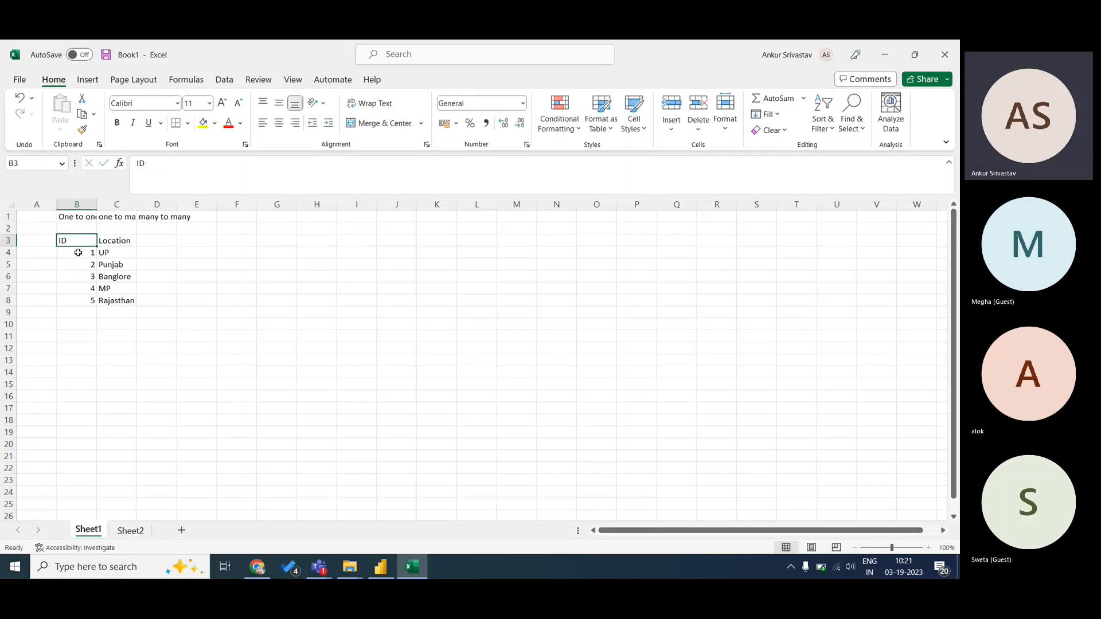
left_click(102, 252)
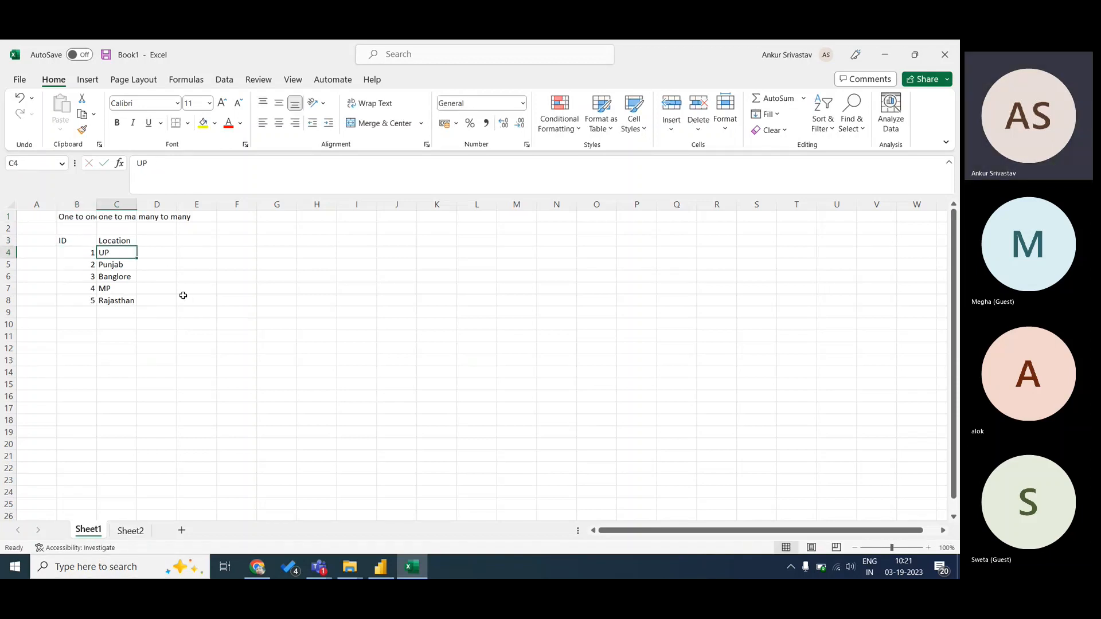
left_click(81, 253)
left_click(110, 252)
left_click(86, 253)
left_click(113, 253)
key("Right")
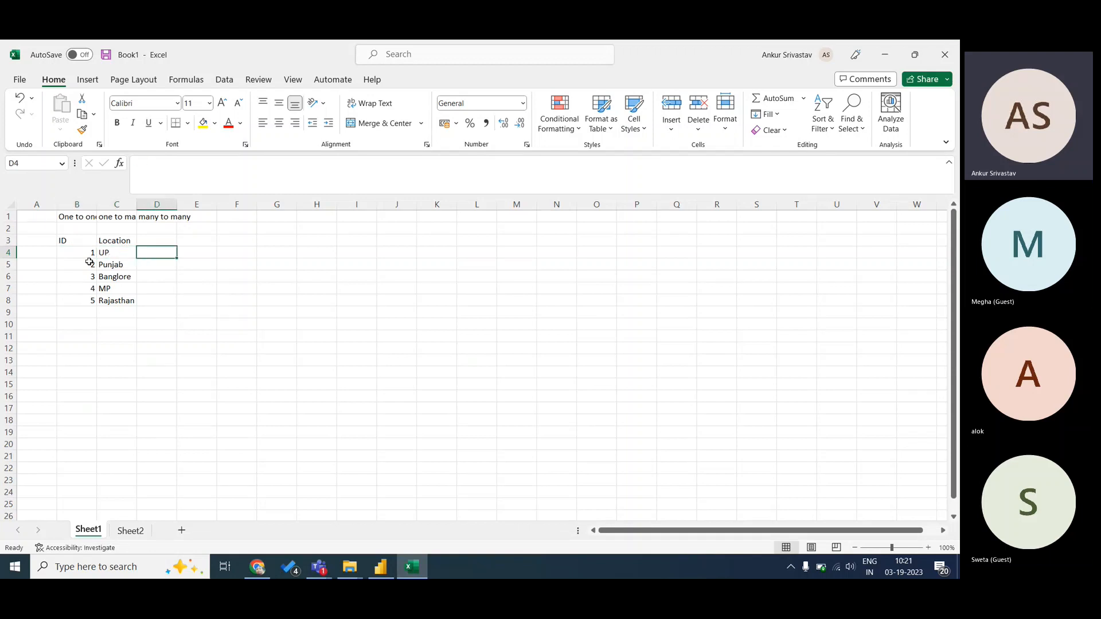
left_click(85, 263)
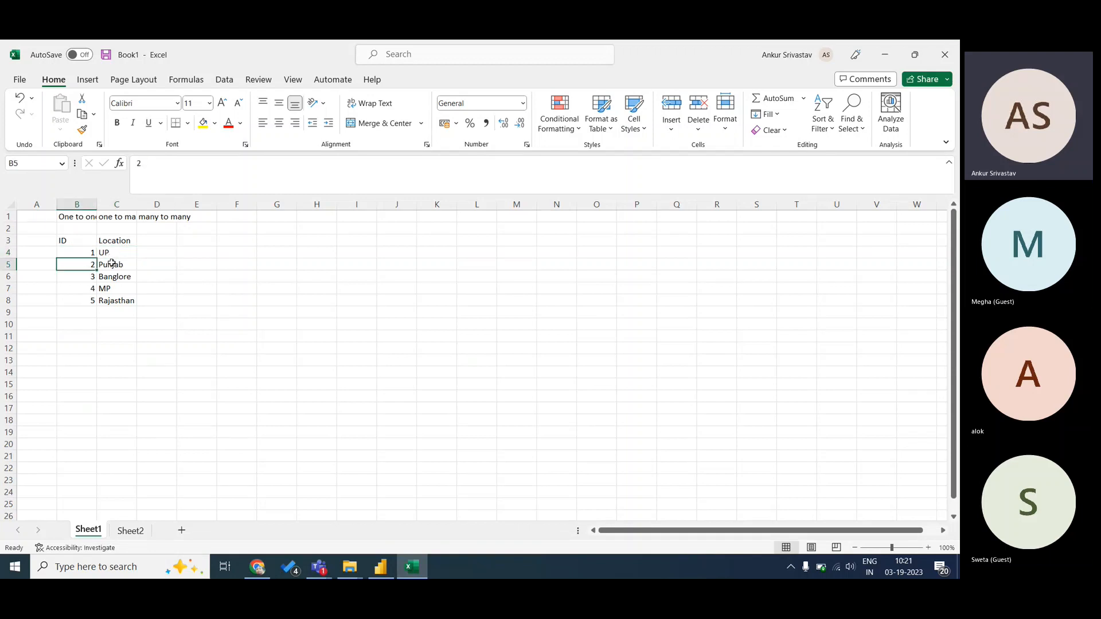
left_click(111, 263)
left_click(83, 280)
left_click(117, 276)
left_click(85, 290)
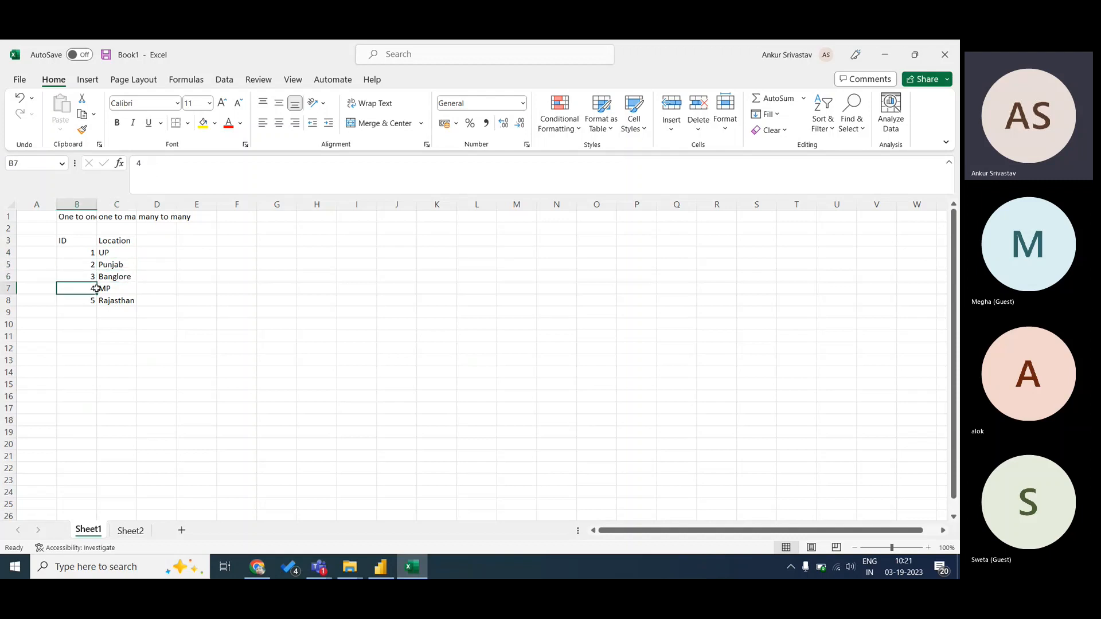
left_click(114, 288)
left_click(84, 300)
left_click(116, 300)
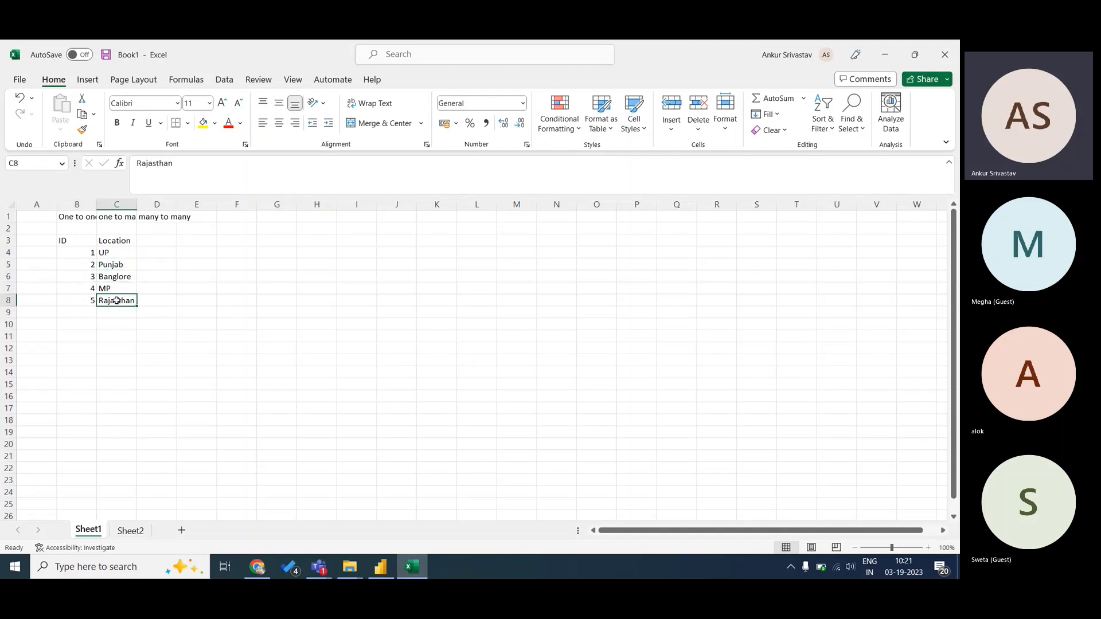
- Examine on Sheet2 how each ID from 1 to 5 pairs with its person's name, row by row
left_click(131, 531)
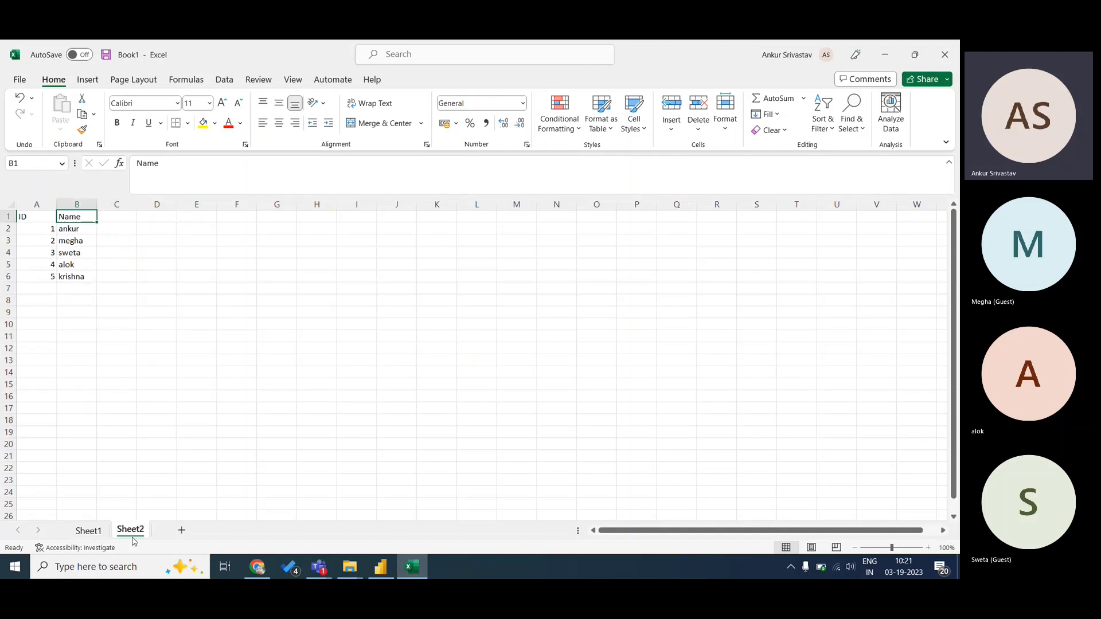
left_click(45, 230)
left_click(79, 229)
left_click(48, 241)
left_click(76, 241)
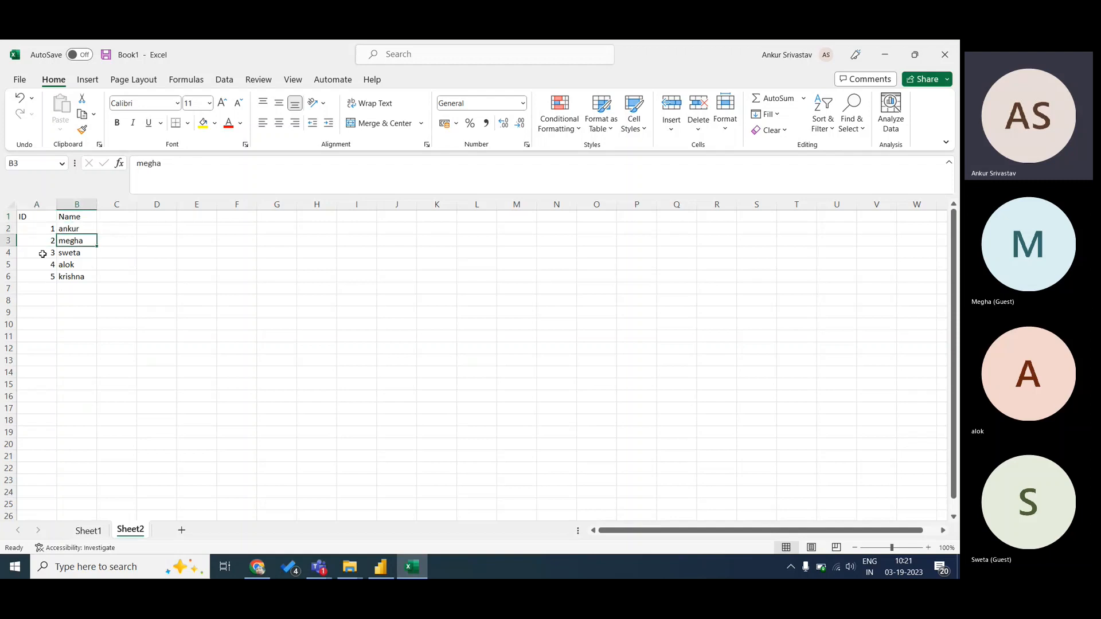
left_click(42, 254)
left_click(73, 251)
left_click(44, 264)
left_click(71, 265)
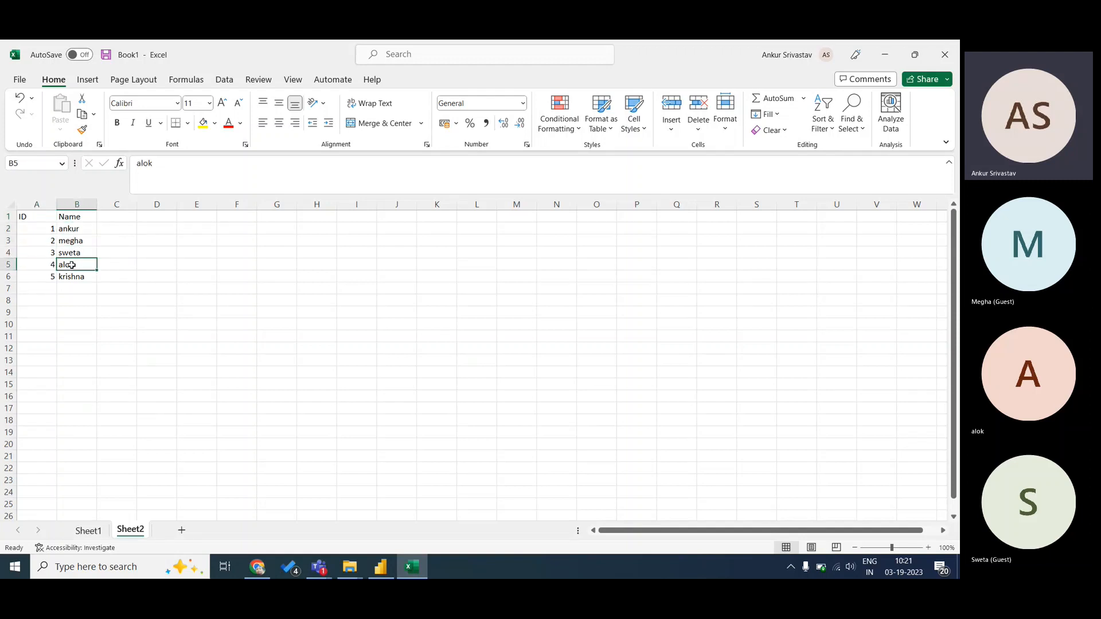
left_click(46, 276)
left_click(78, 274)
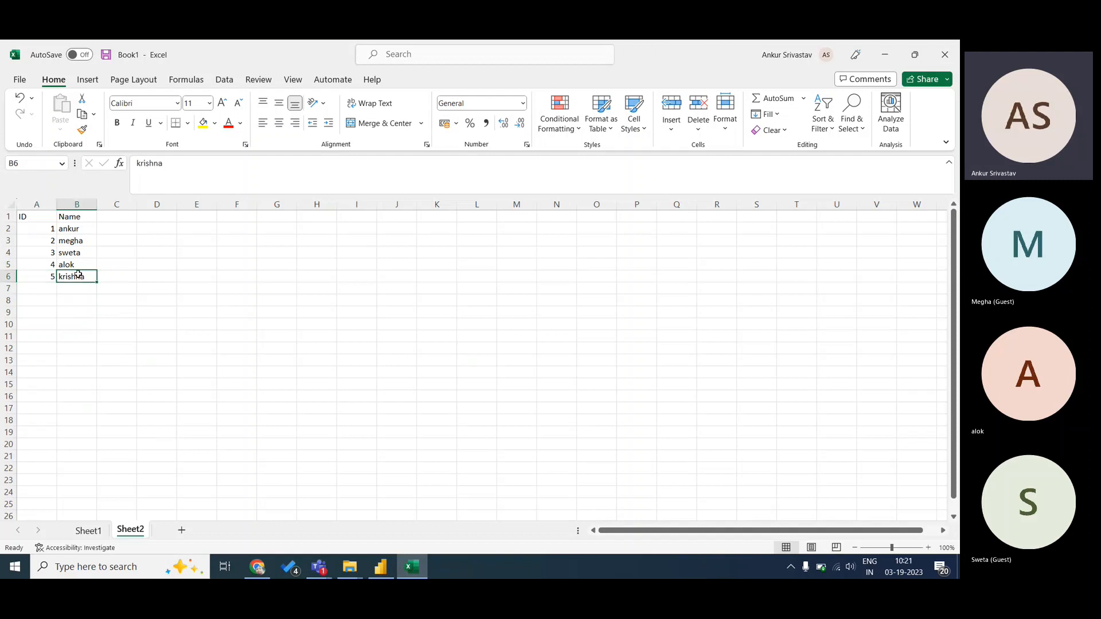
left_click(121, 230)
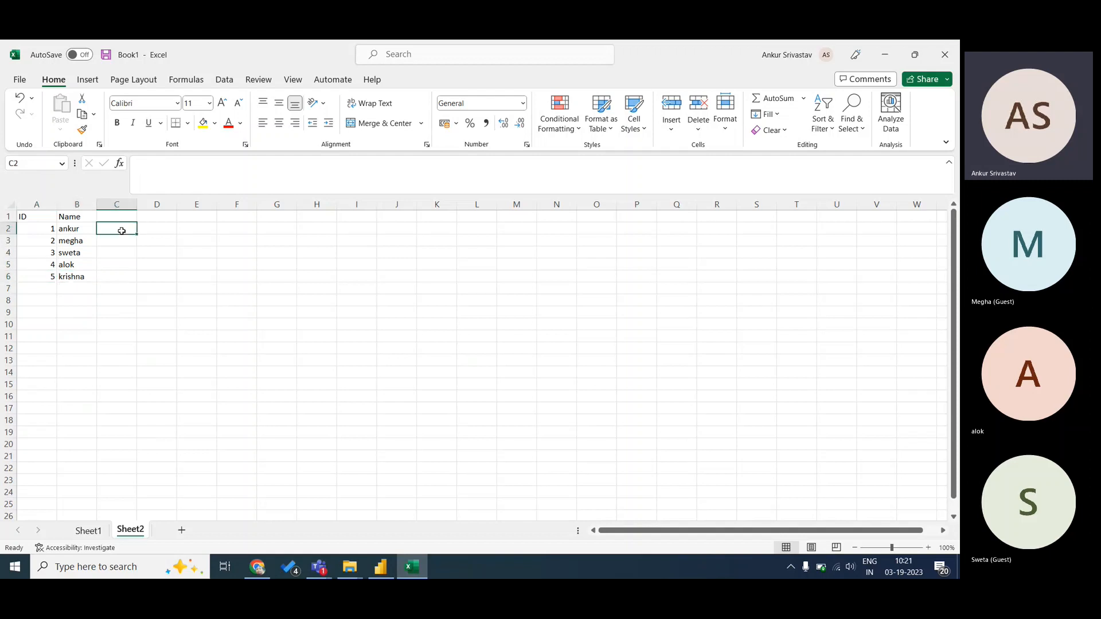
type("=vlookup")
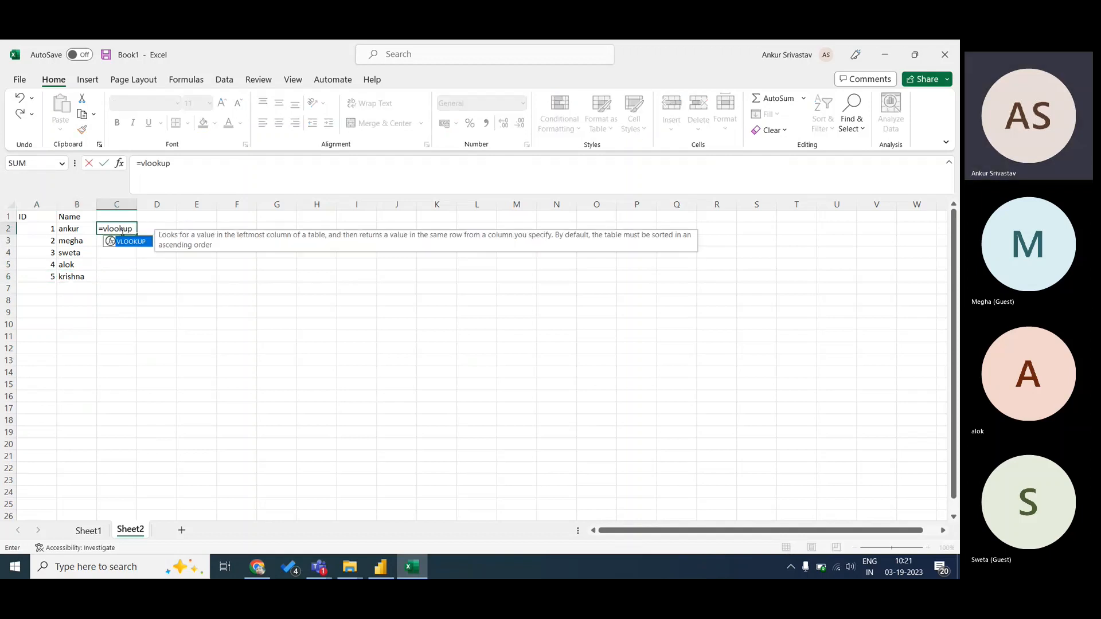
type("(")
key("Left")
key("Left")
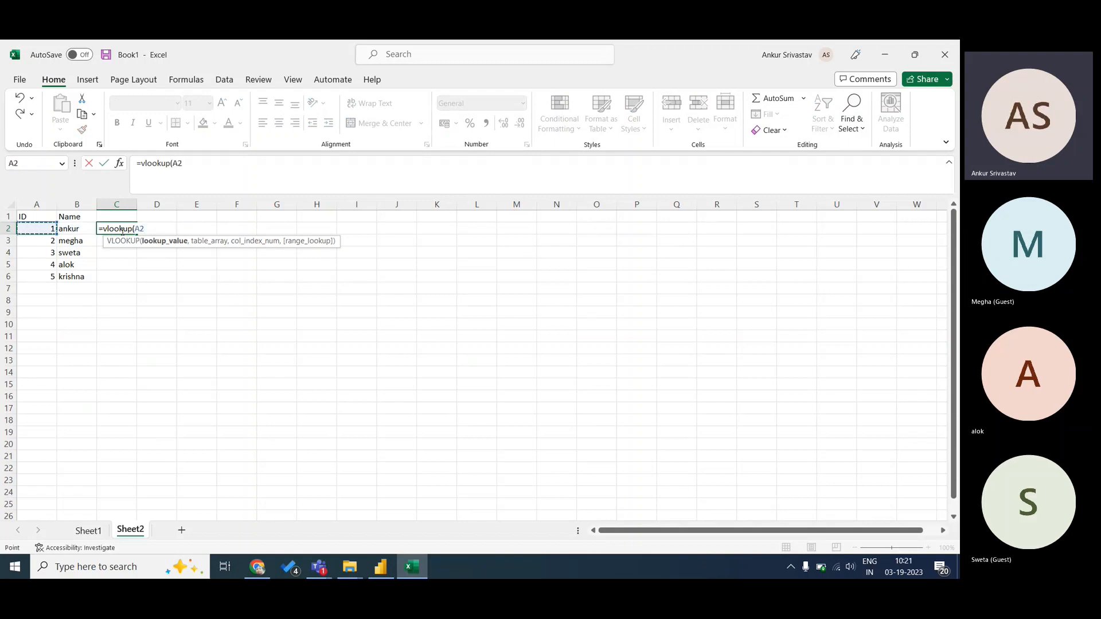
type(",")
left_click(88, 531)
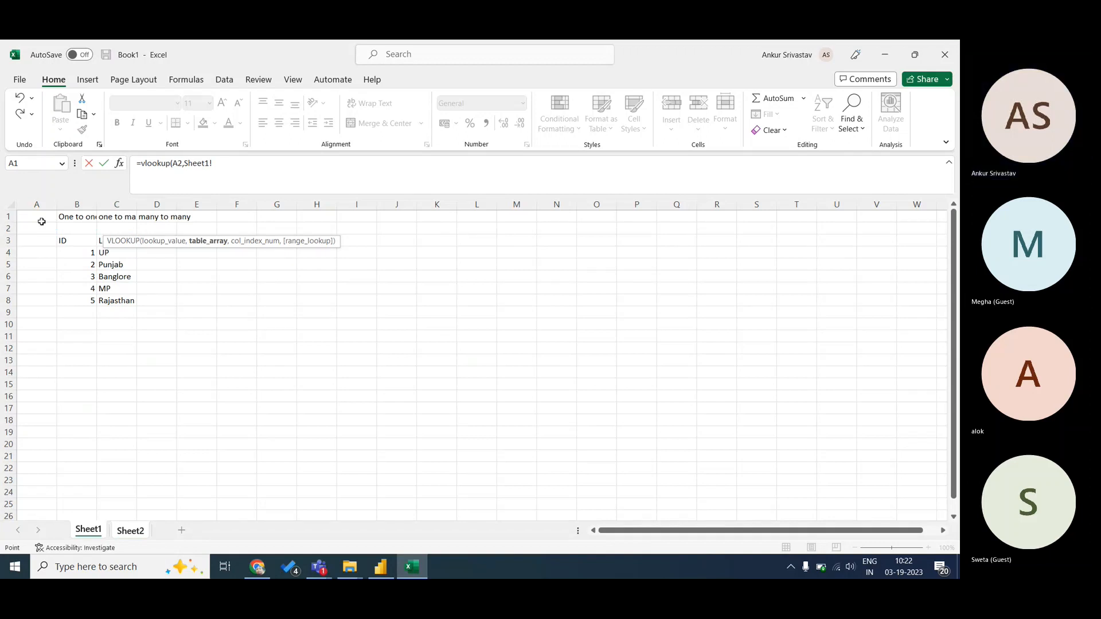
key("Escape")
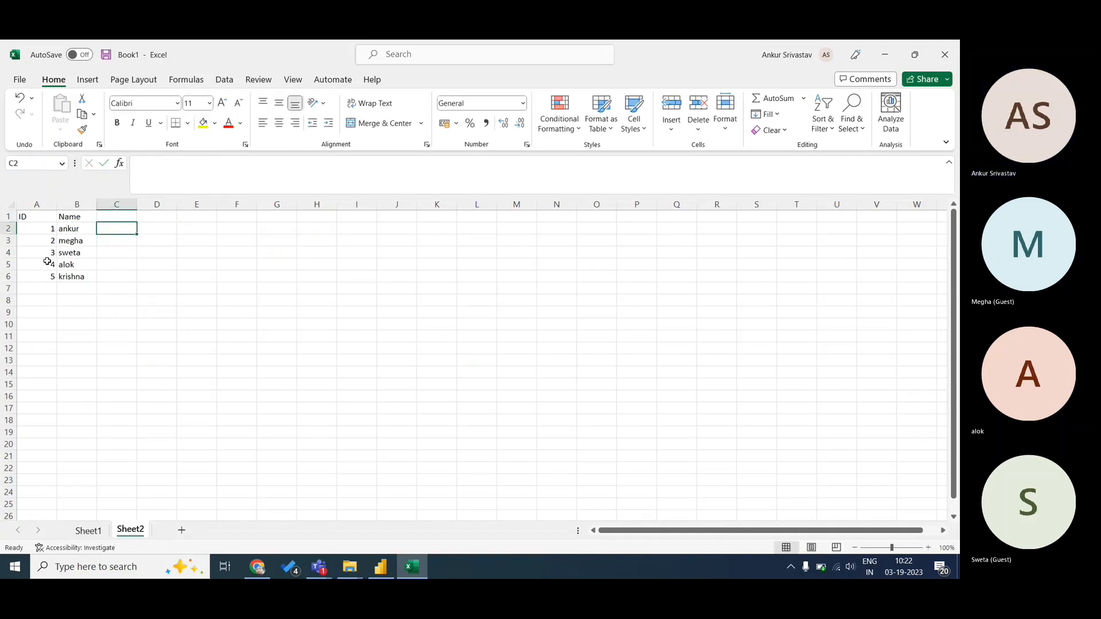
- Delete rows 1 and 2 and the empty column A on Sheet1 so the ID and Location table starts at A1
left_click(89, 531)
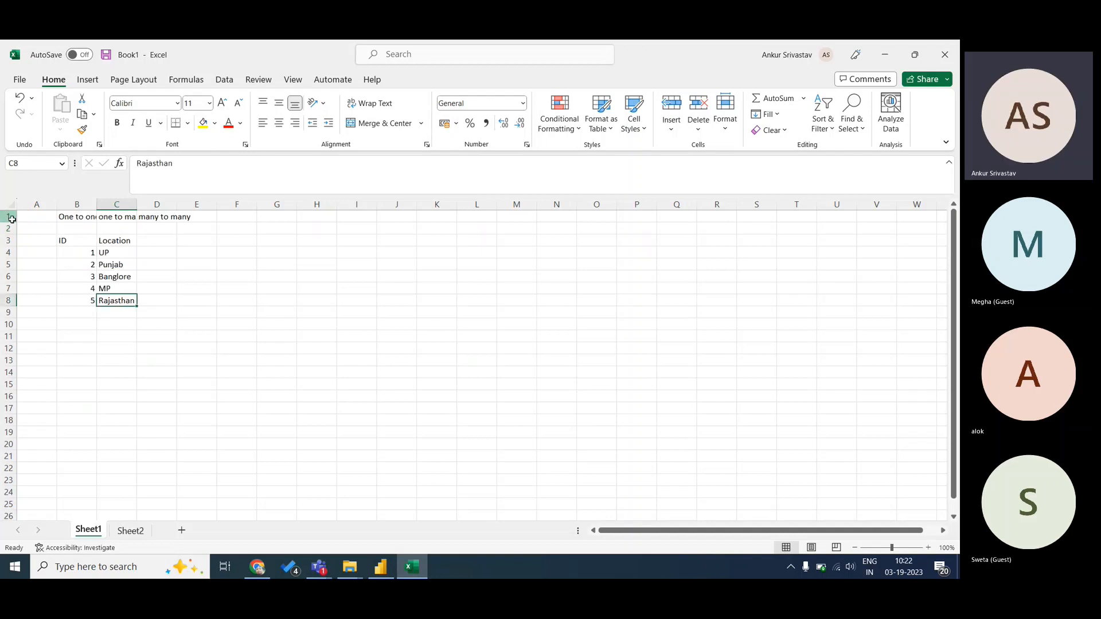
left_click_drag(10, 217, 9, 229)
key("ctrl+minus")
left_click(45, 204)
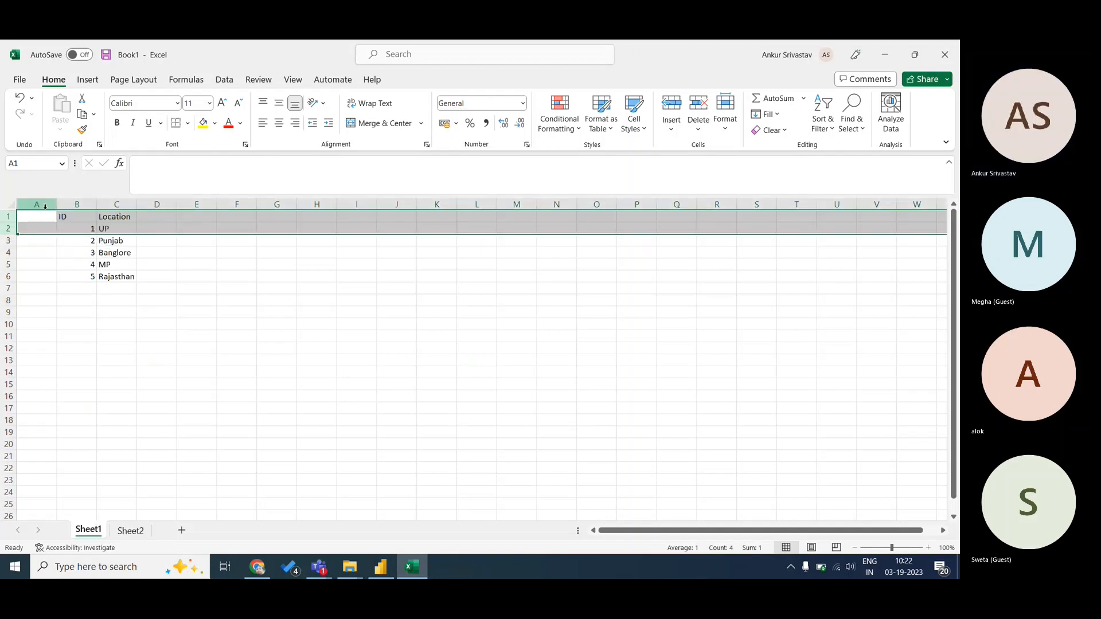
key("ctrl+minus")
left_click(42, 252)
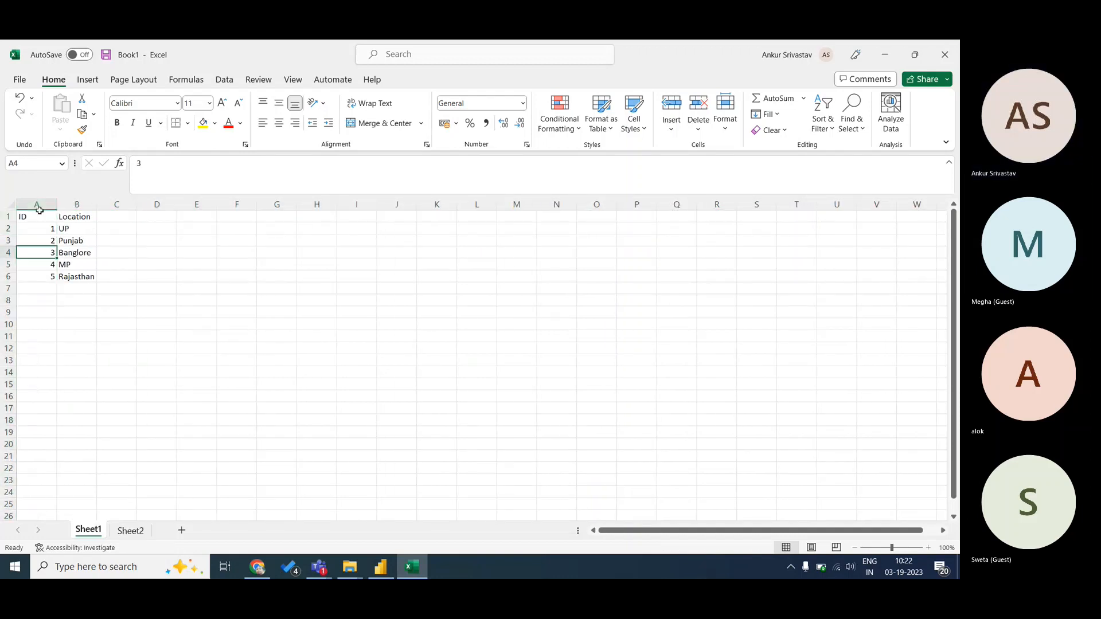
left_click(39, 208)
- Enter the formula =VLOOKUP(A2,Sheet1!A:B,2,0) in C2 of Sheet2 to retrieve the location for the first ID
left_click(131, 530)
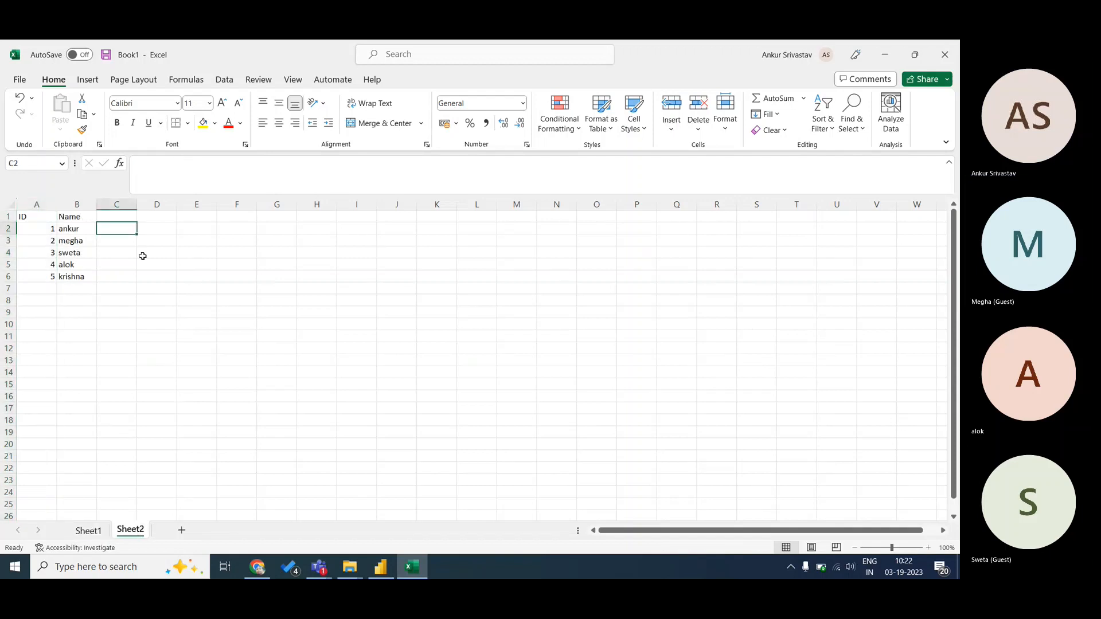
type("=")
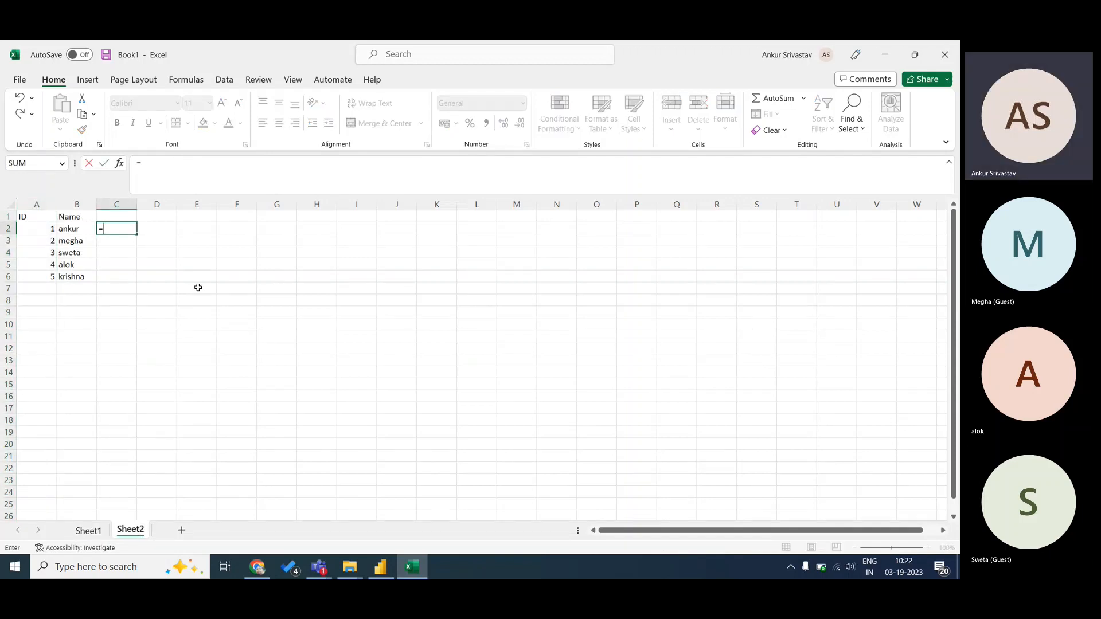
type("vloo")
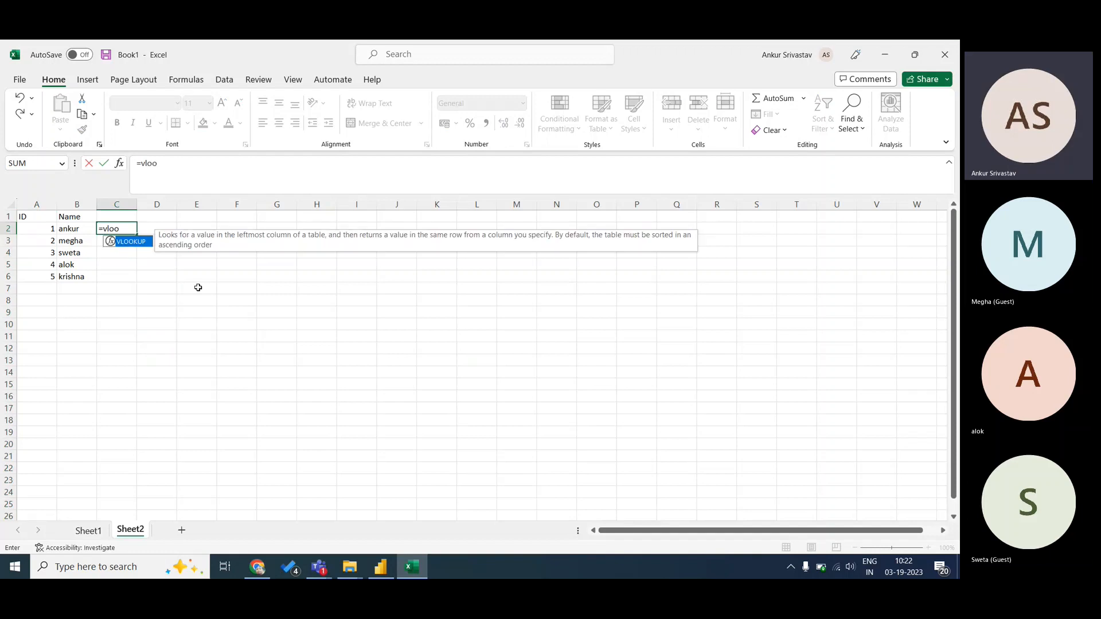
type("kup(")
key("Left")
key("Left")
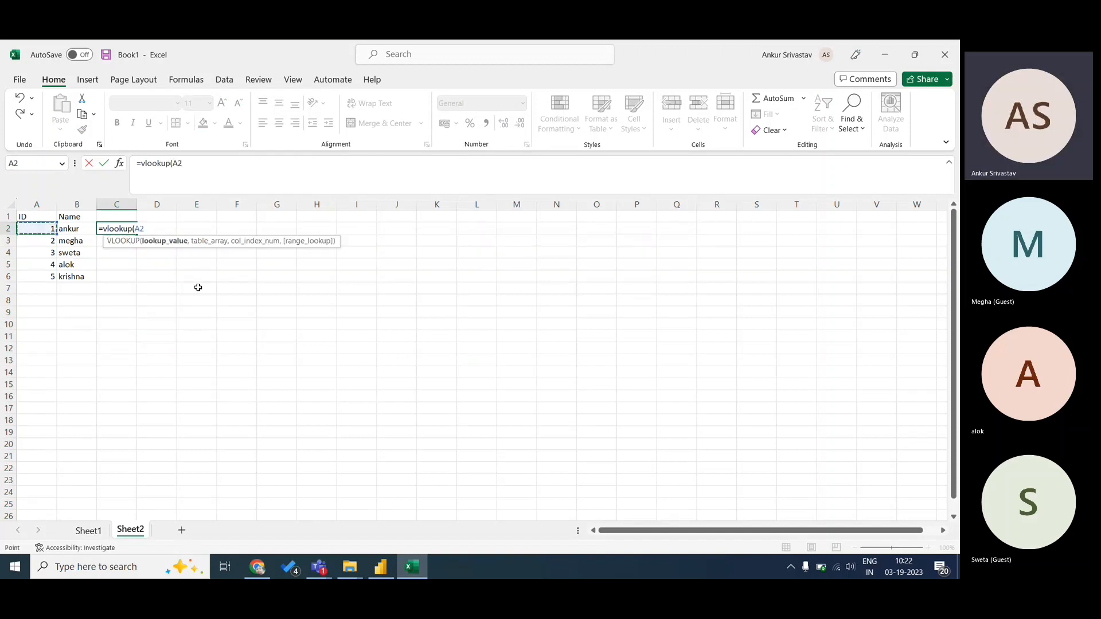
type(",")
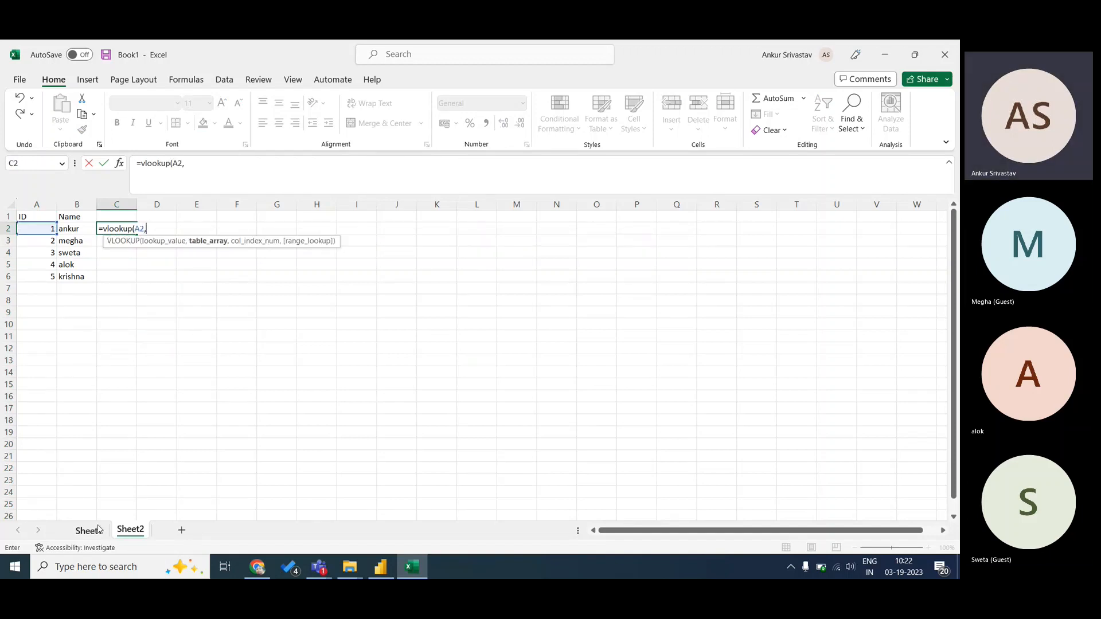
left_click(88, 530)
left_click_drag(37, 204, 77, 204)
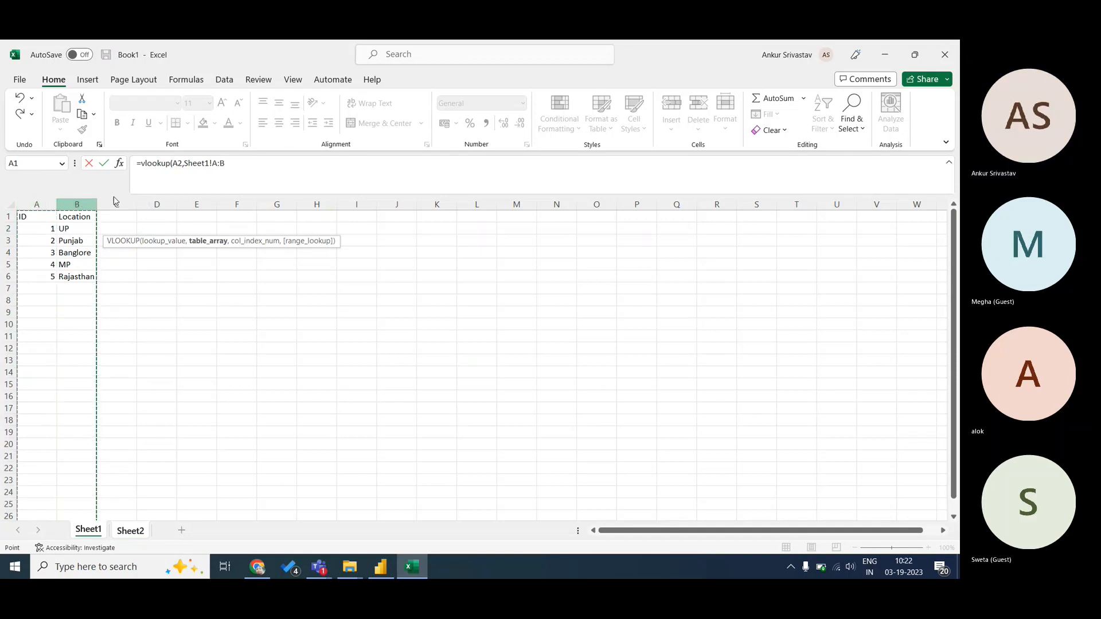
left_click(249, 165)
type(",2,0)")
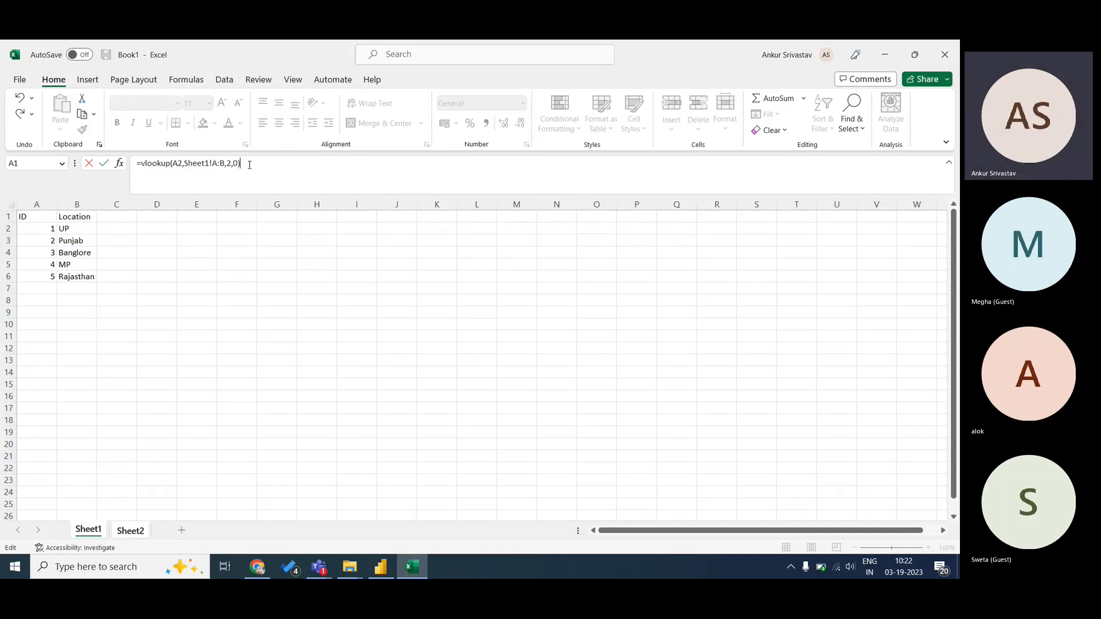
key("Return")
- Fill the VLOOKUP formula from C2 down through C6 on Sheet2
key("Up")
key("Left")
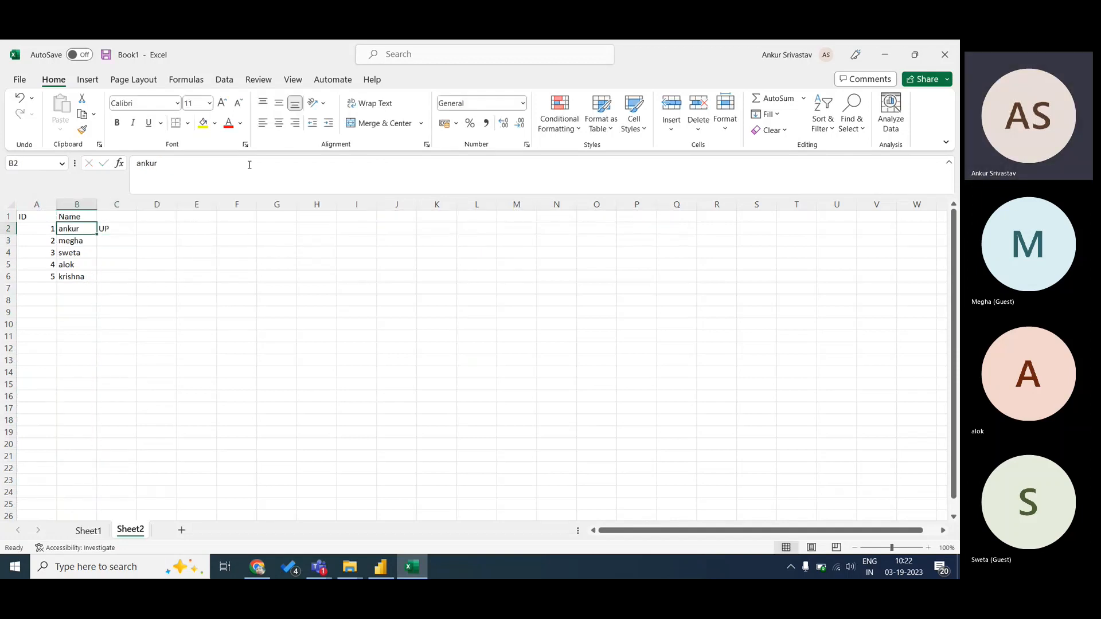
key("ctrl+Down")
key("Right")
key("ctrl+shift+Up")
key("ctrl+d")
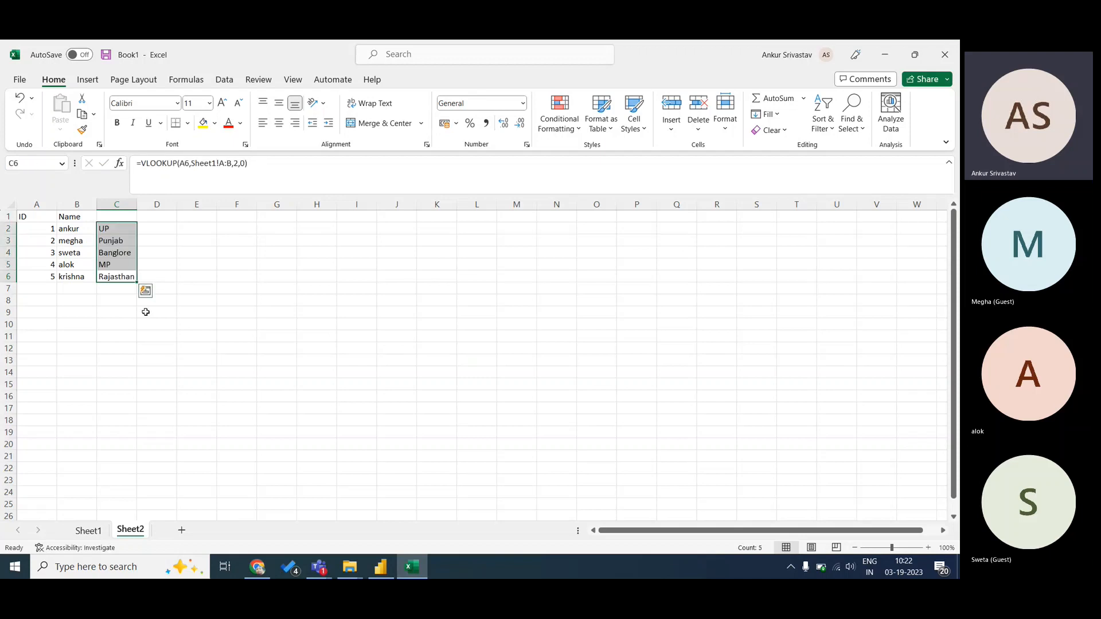
left_click(144, 313)
- Check the first person's name and retrieved location on Sheet2 against the ID and Location table on Sheet1
left_click(76, 229)
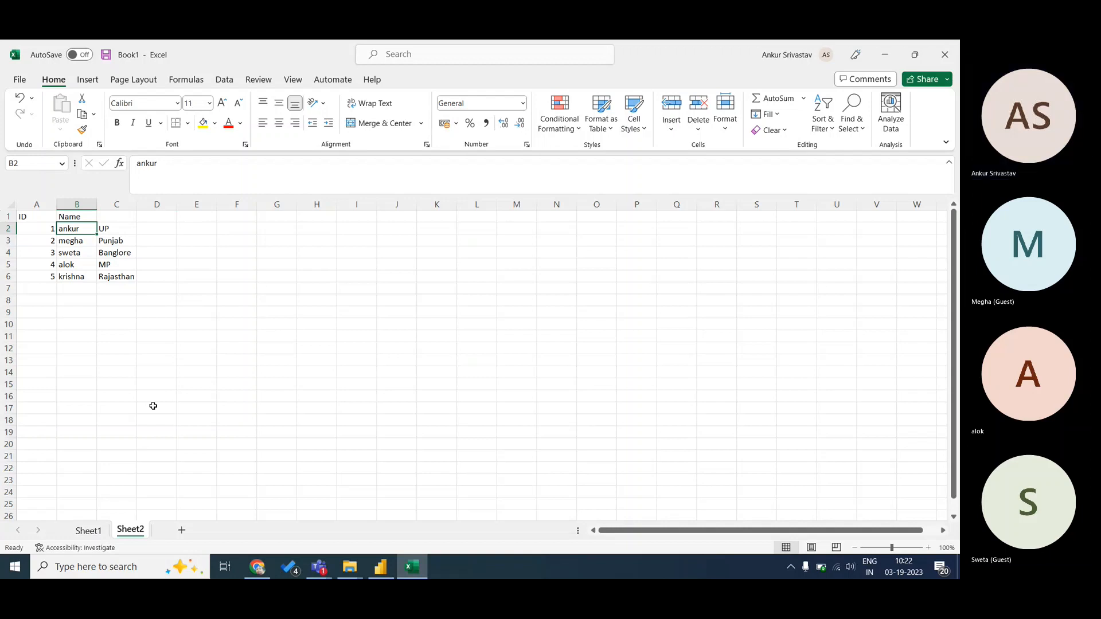
key("Right")
key("Right")
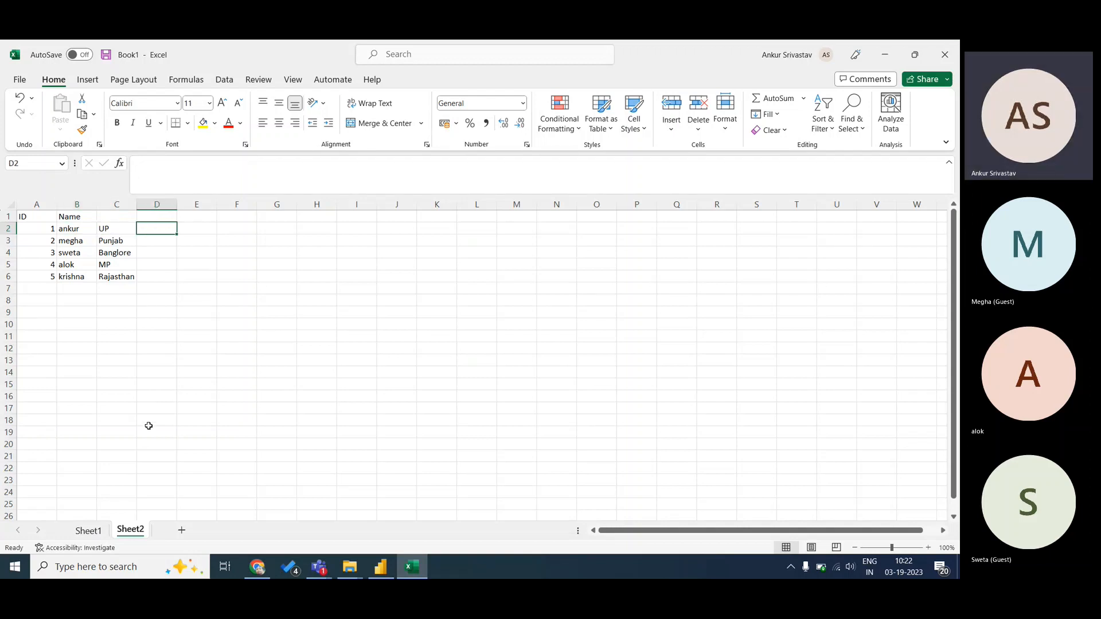
left_click(89, 530)
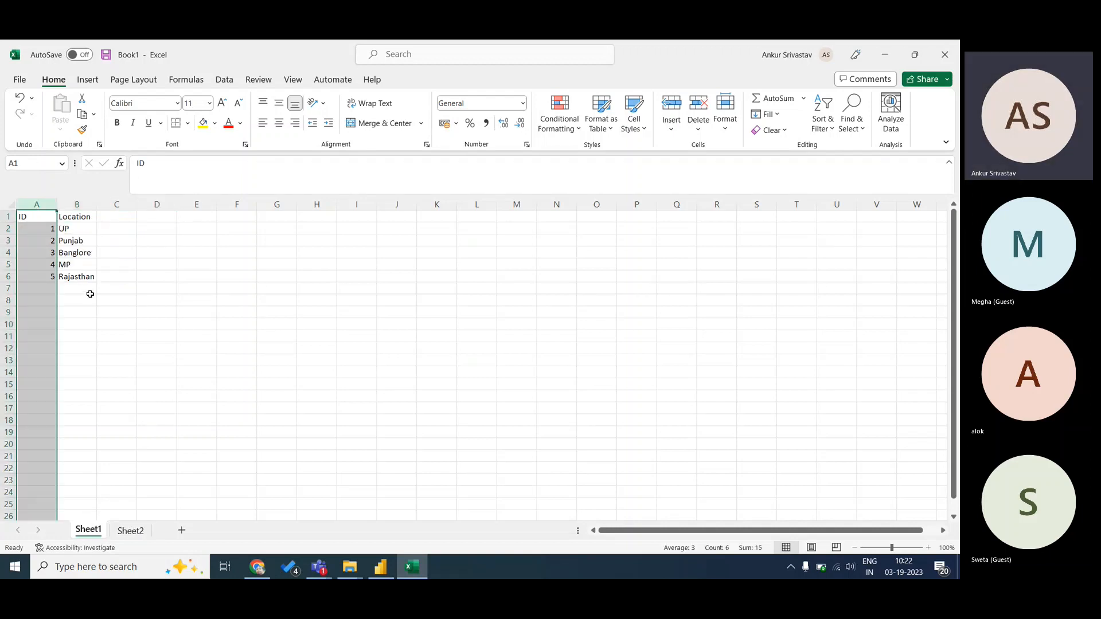
left_click(54, 287)
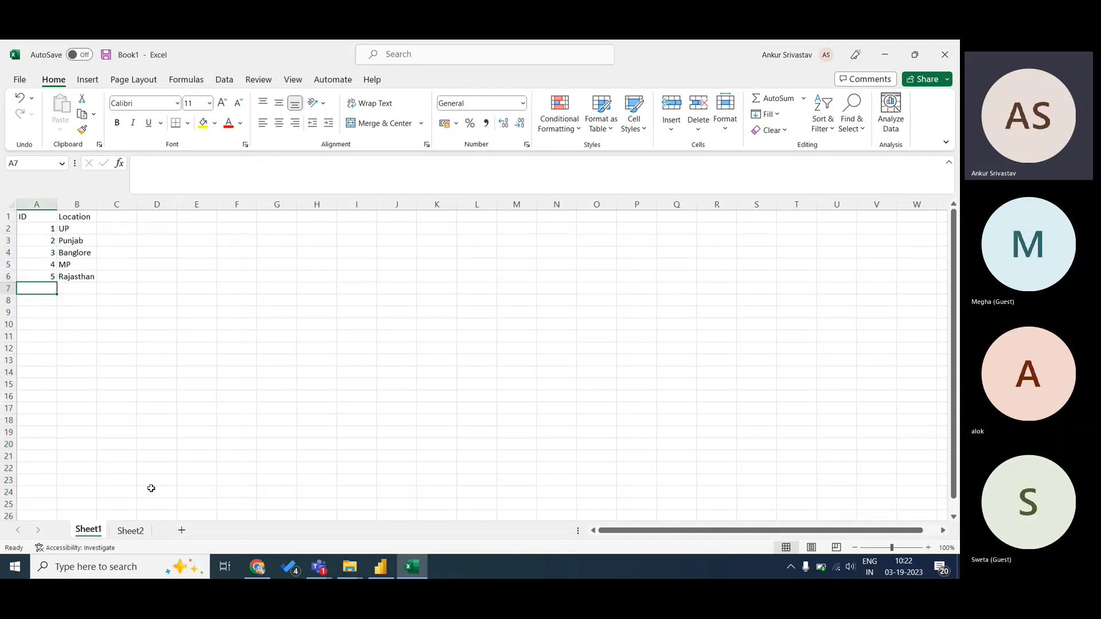
- Add a new worksheet after Sheet1 and enter IDs 1 to 5 twice in sequence in A2:A11
left_click(150, 491)
left_click(181, 530)
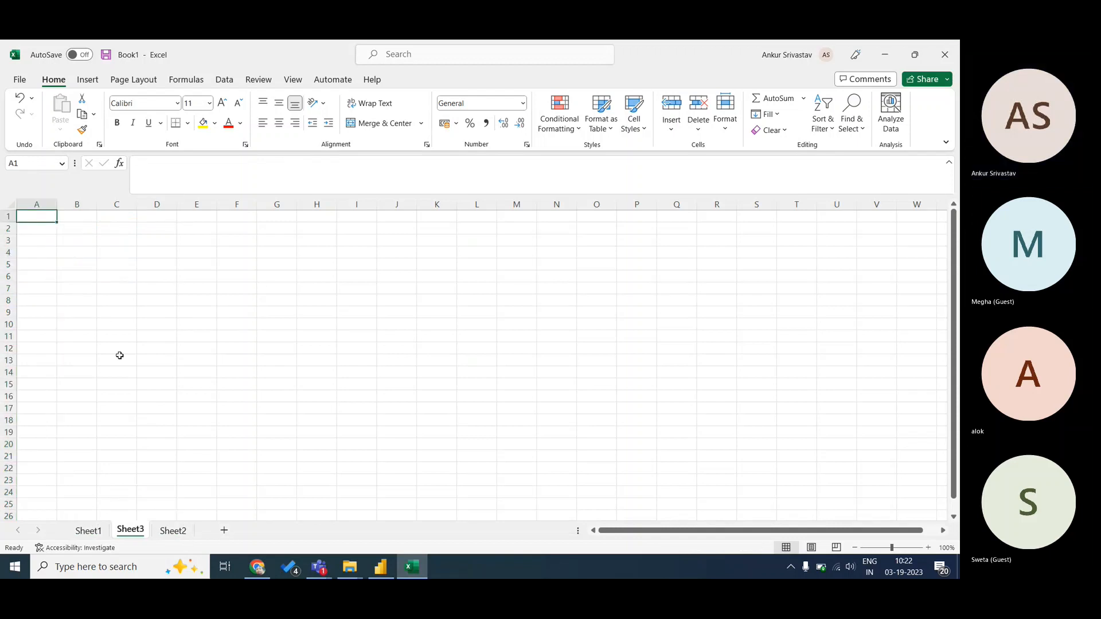
double_click(46, 227)
type("1 2 ")
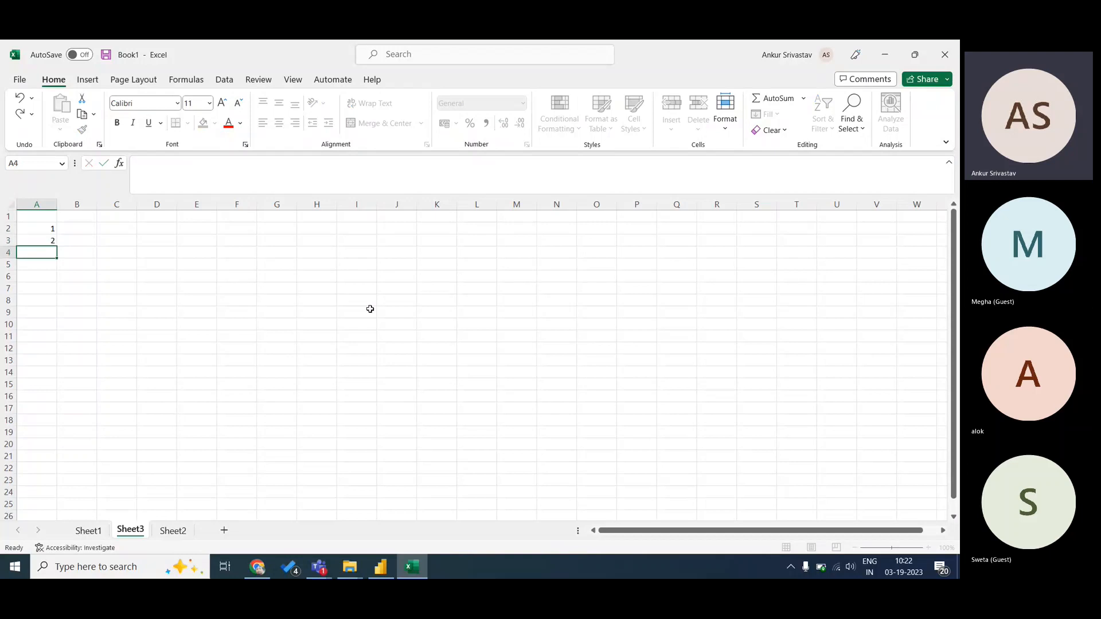
type("3 4 5 1 2 ")
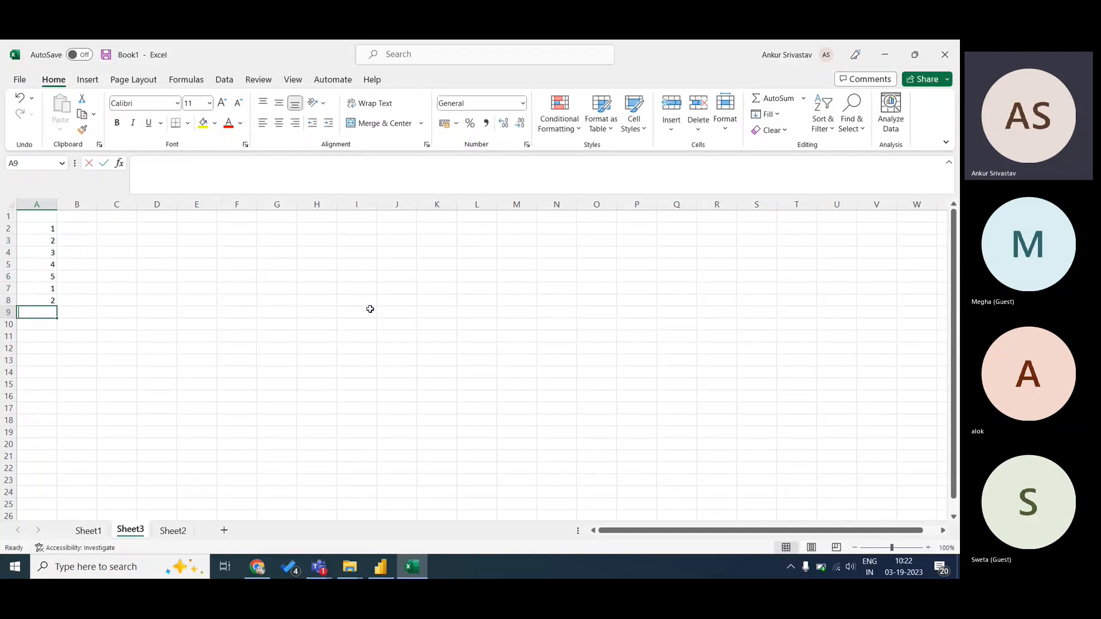
type("3 4 5")
key("Return")
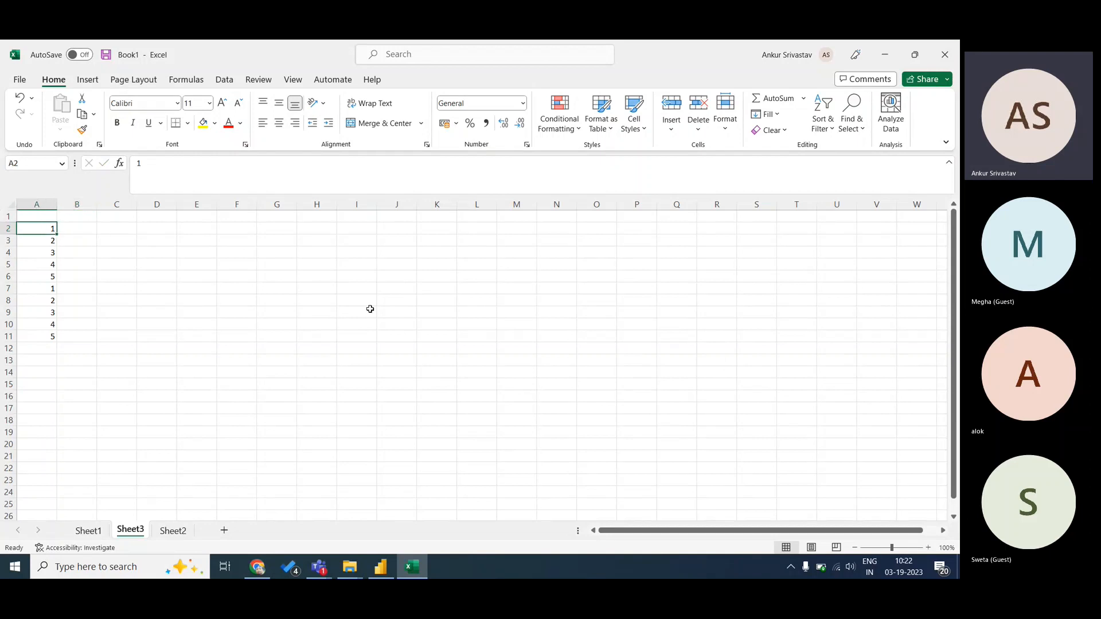
- Enter 2020 in B2 of Sheet3 and label columns A and B with the headers ID and Year
type("2020")
key("Return")
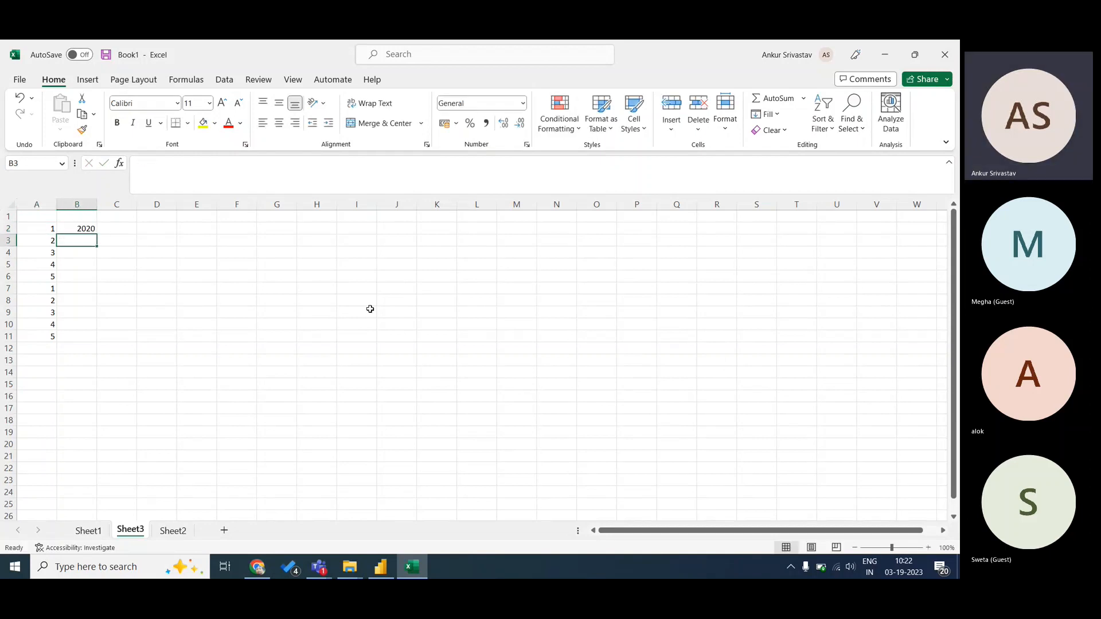
key("Up")
key("Up")
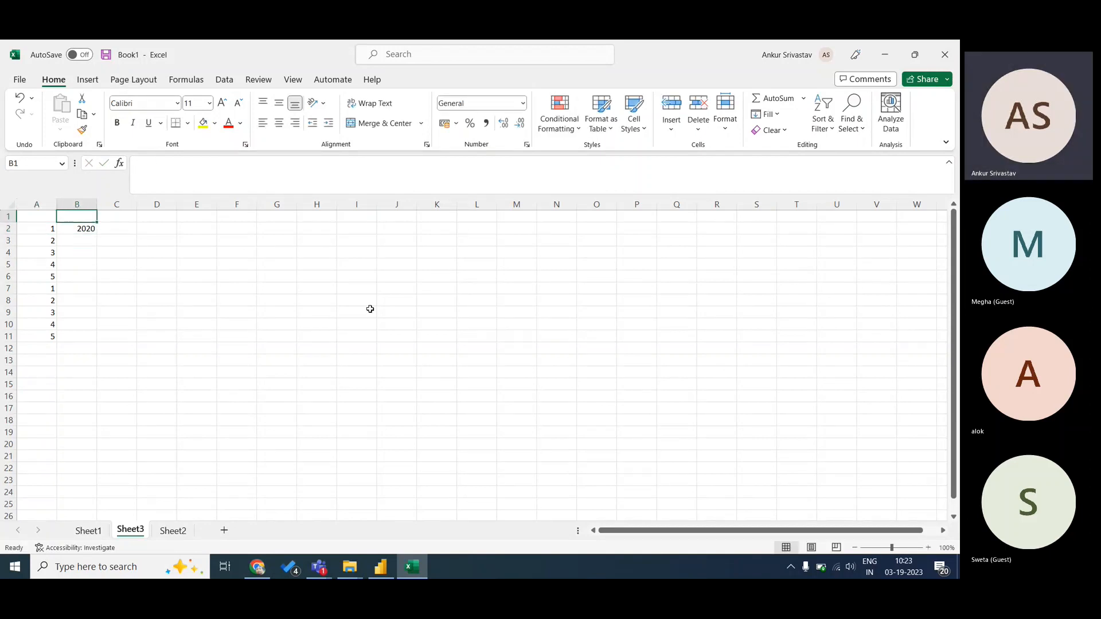
key("Left")
type("ID")
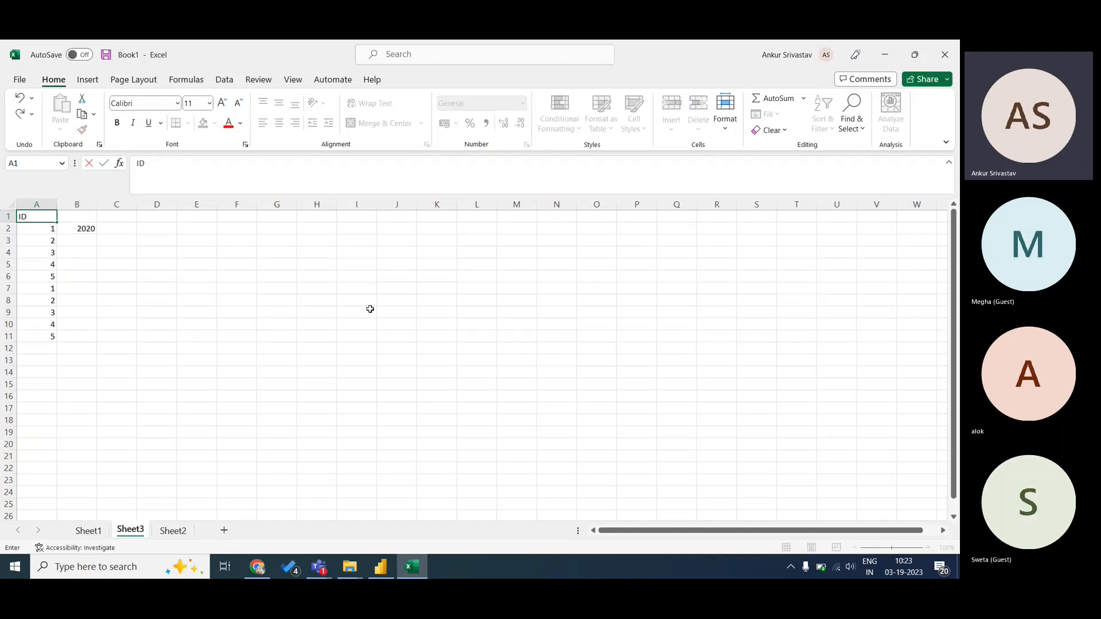
key("Tab")
type("Year")
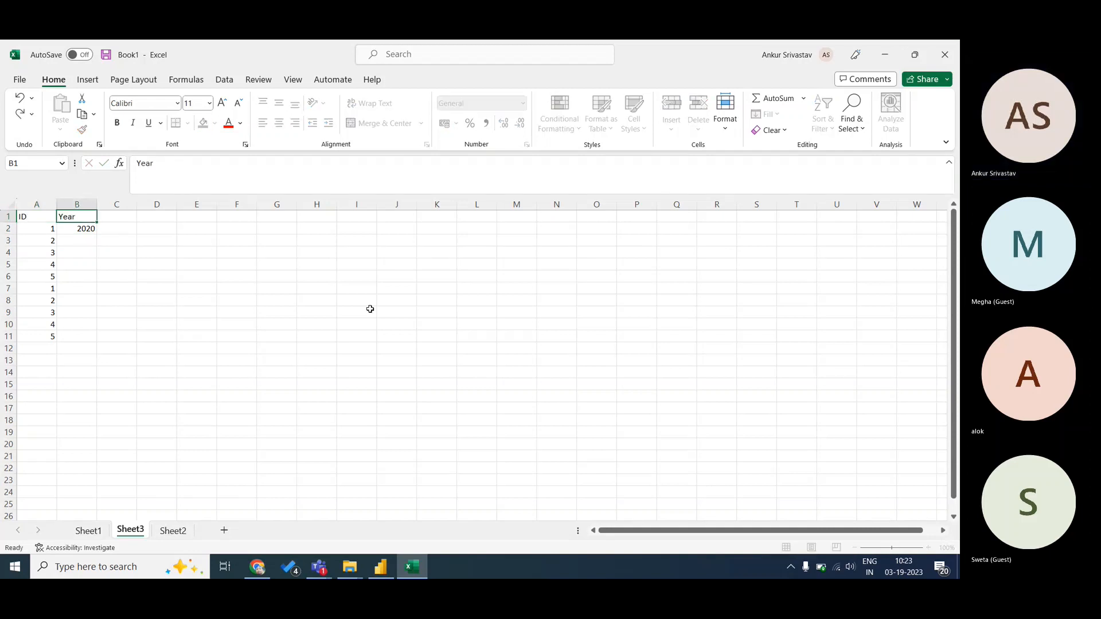
- Add filters to the ID and Year headers on Sheet3 and sort the ID column from smallest to largest
key("shift+Tab")
key("ctrl+shift+l")
key("alt+Down")
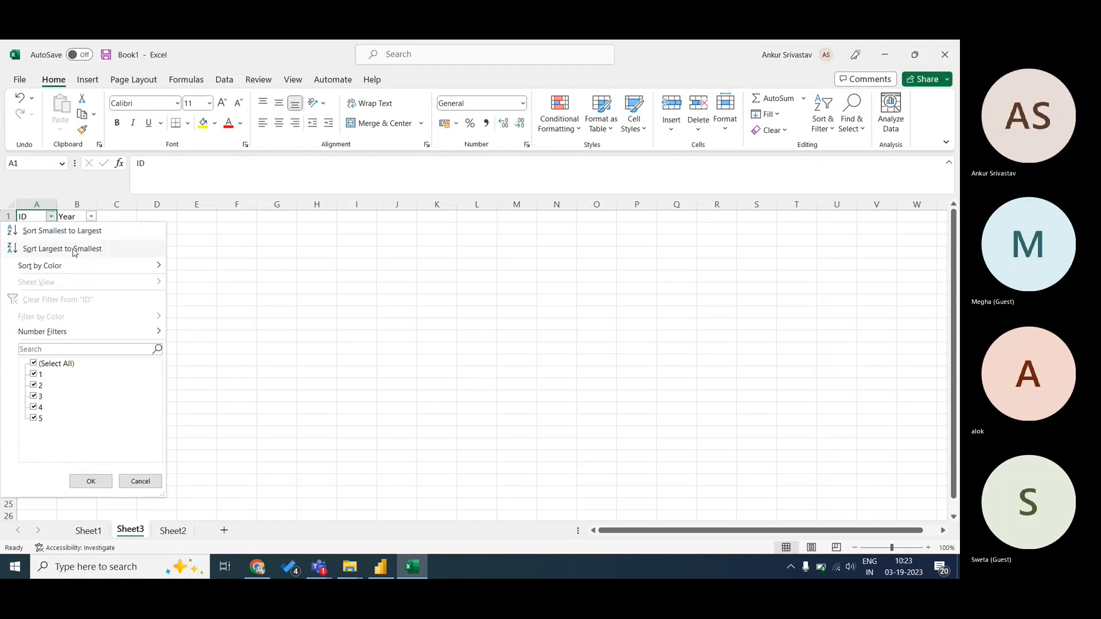
left_click(82, 232)
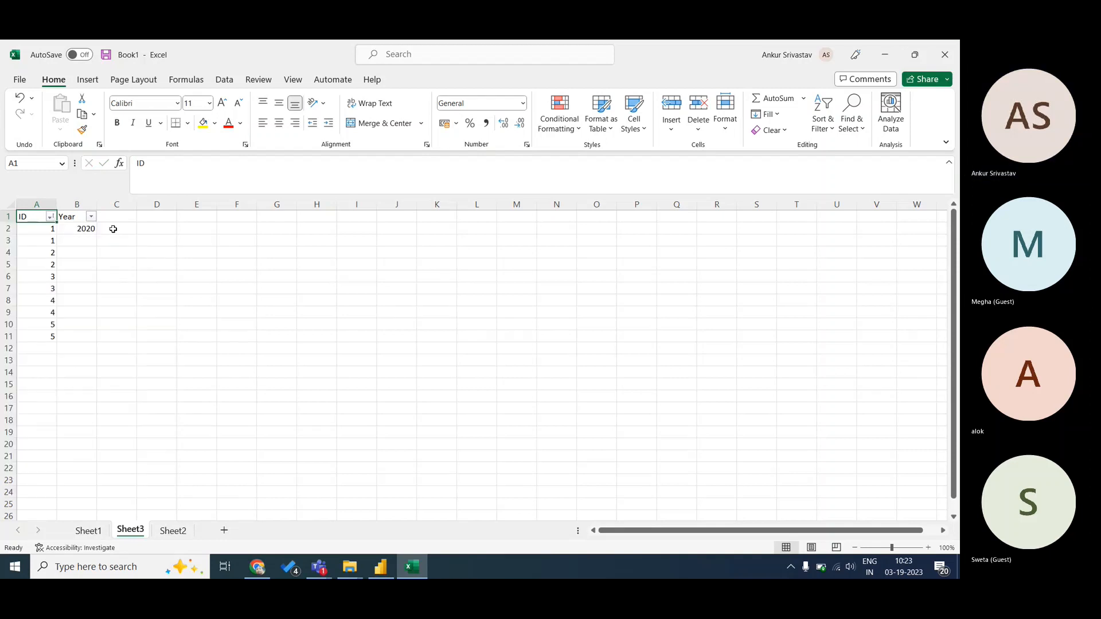
- Fill the Year column from B3 to B7 on Sheet3 with 2021, 2020, 2021, 2020 and 2021
left_click(85, 231)
key("Down")
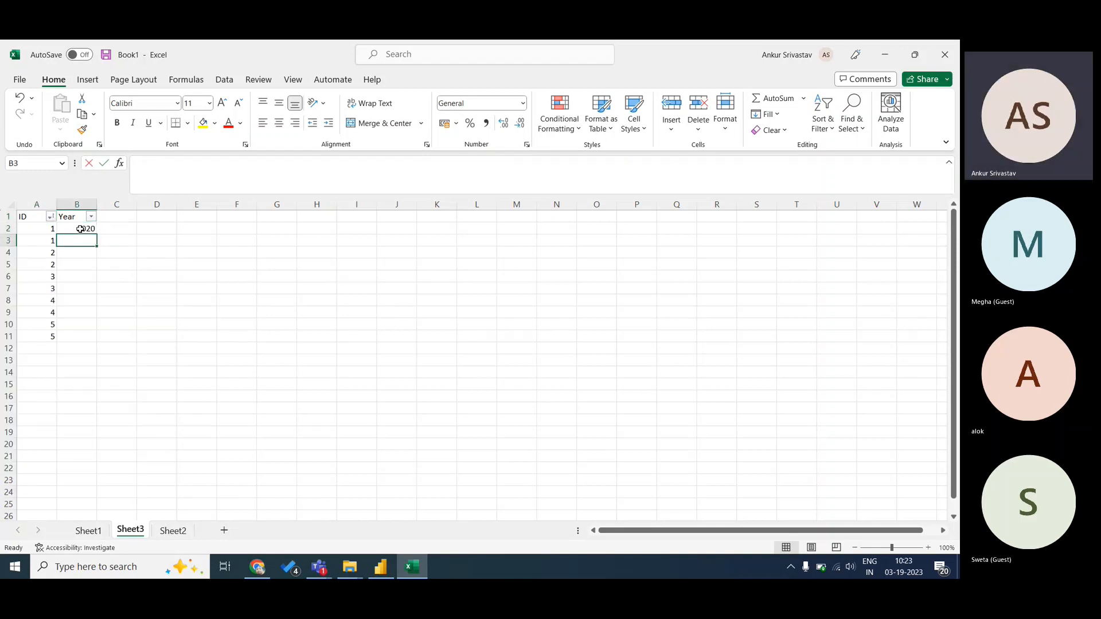
type("2021")
key("Return")
type("202")
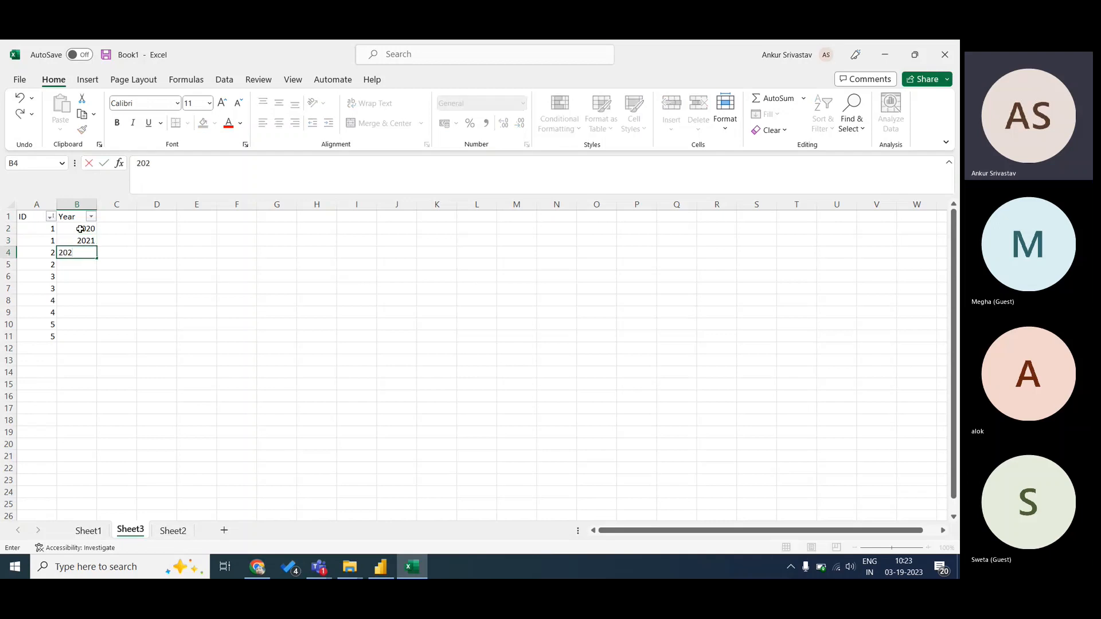
type("0")
key("Return")
type("20")
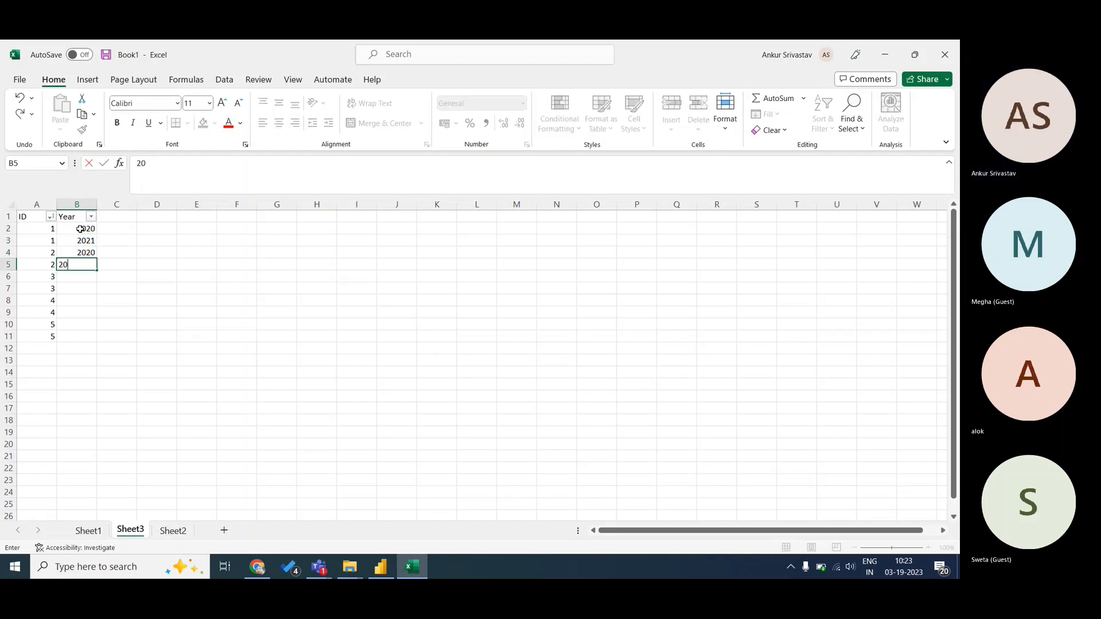
type("21")
key("Return")
type("2020")
key("Return")
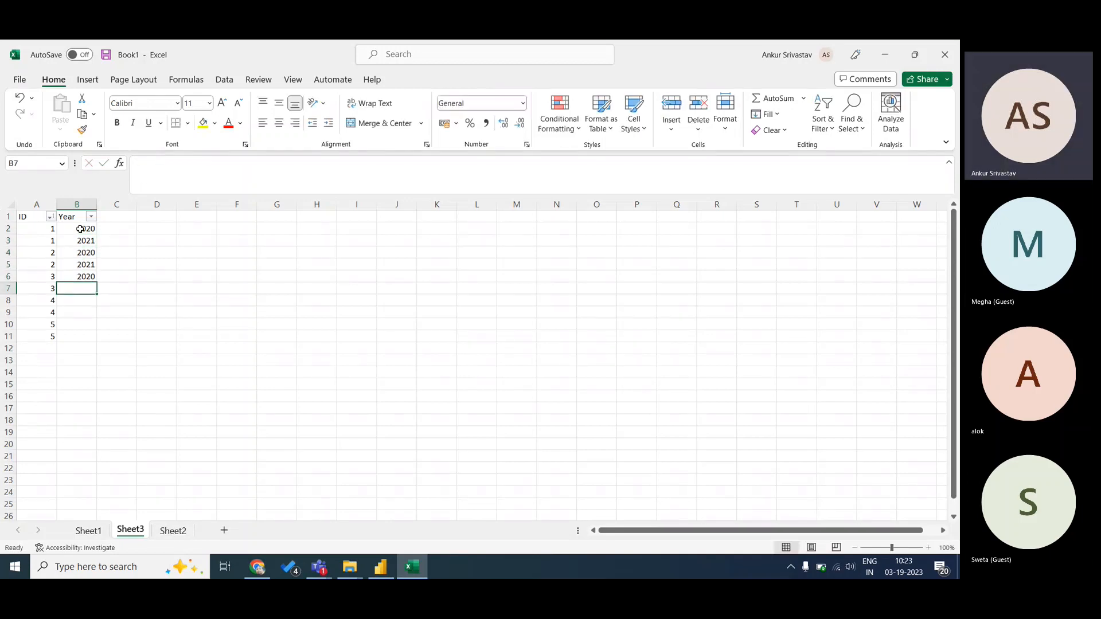
type("2021")
key("Return")
- Copy the years 2020 and 2021 from B6:B7 into B8:B9 and B10:B11 on Sheet3
key("Up")
key("Up")
key("shift+Down")
key("ctrl+c")
key("Down")
key("Down")
key("ctrl+v")
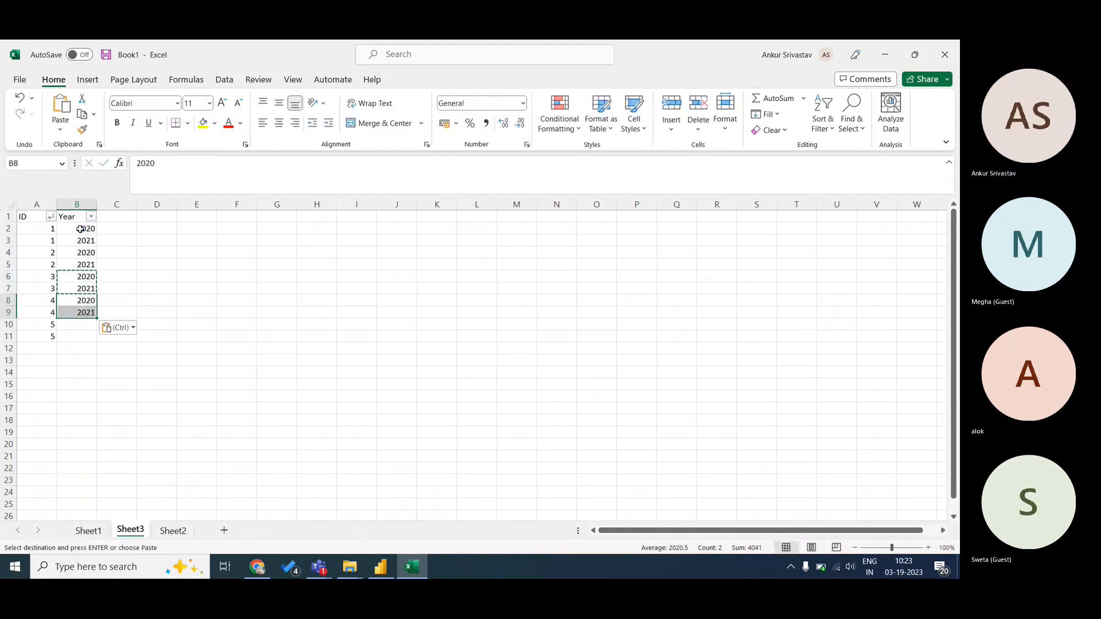
key("Down")
key("Down")
key("ctrl+v")
key("ctrl+s")
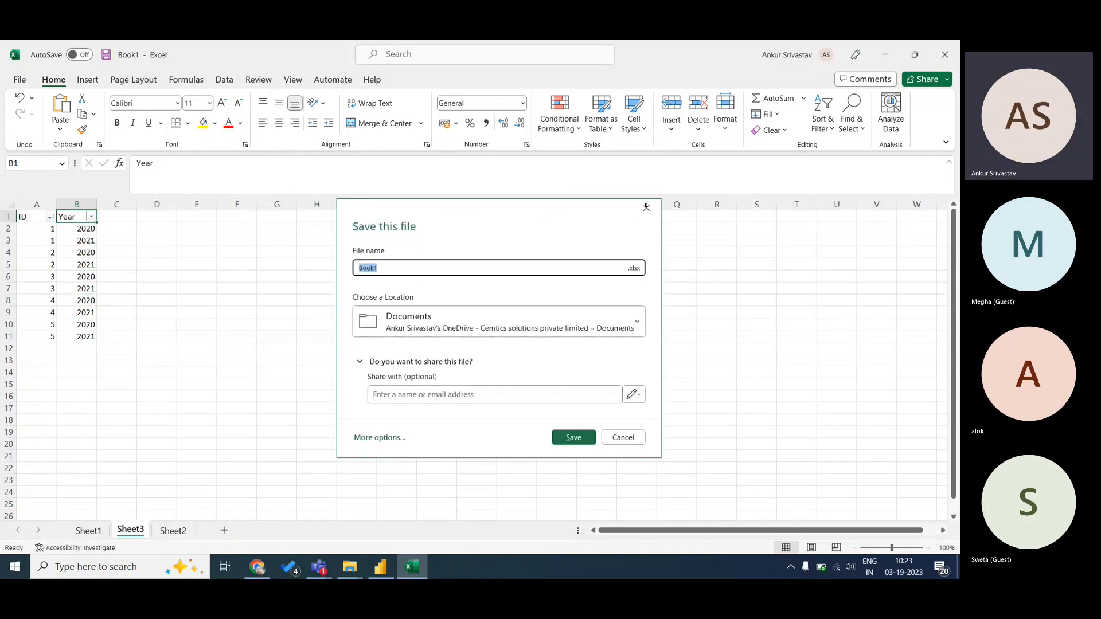
left_click(647, 208)
- Compare the repeated IDs and years on Sheet3 with the ID tables on Sheet1 and Sheet2
left_click(83, 289)
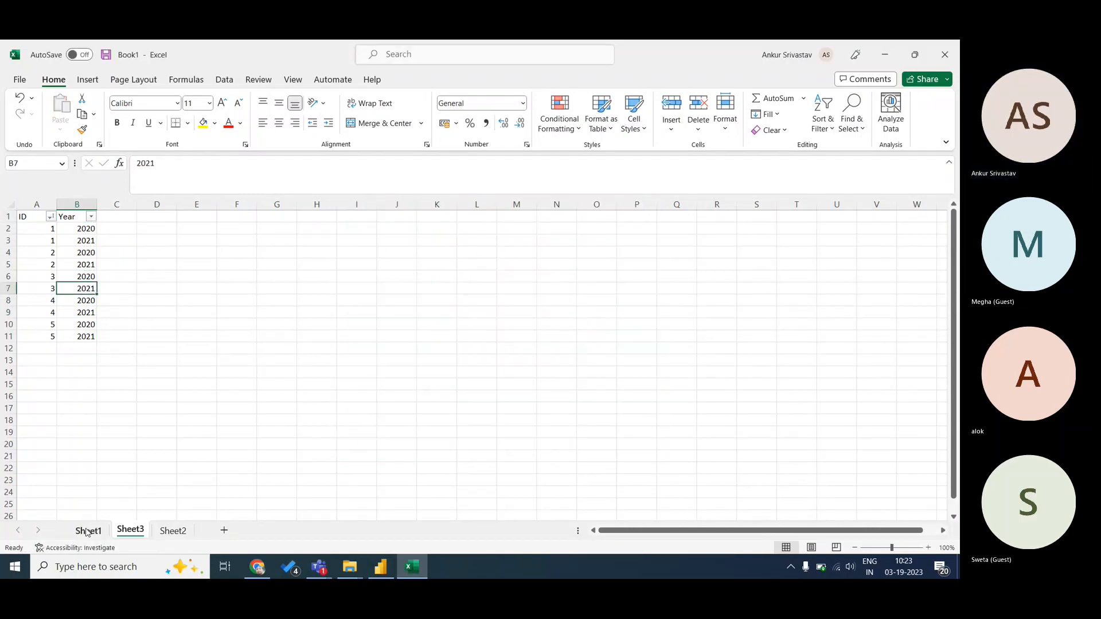
left_click(50, 228)
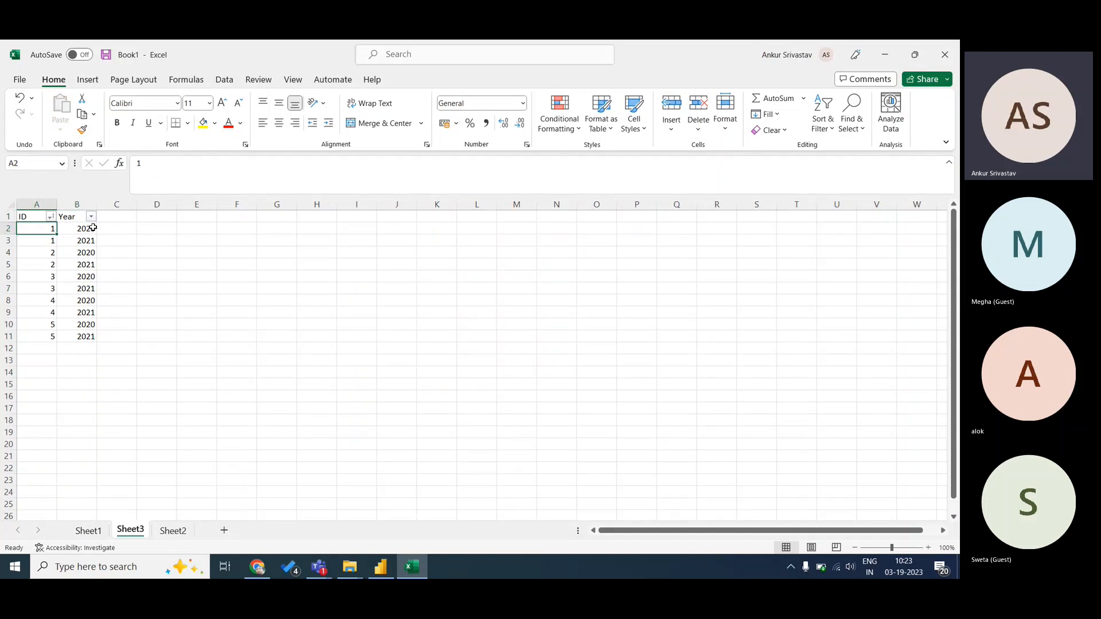
left_click_drag(86, 228, 81, 288)
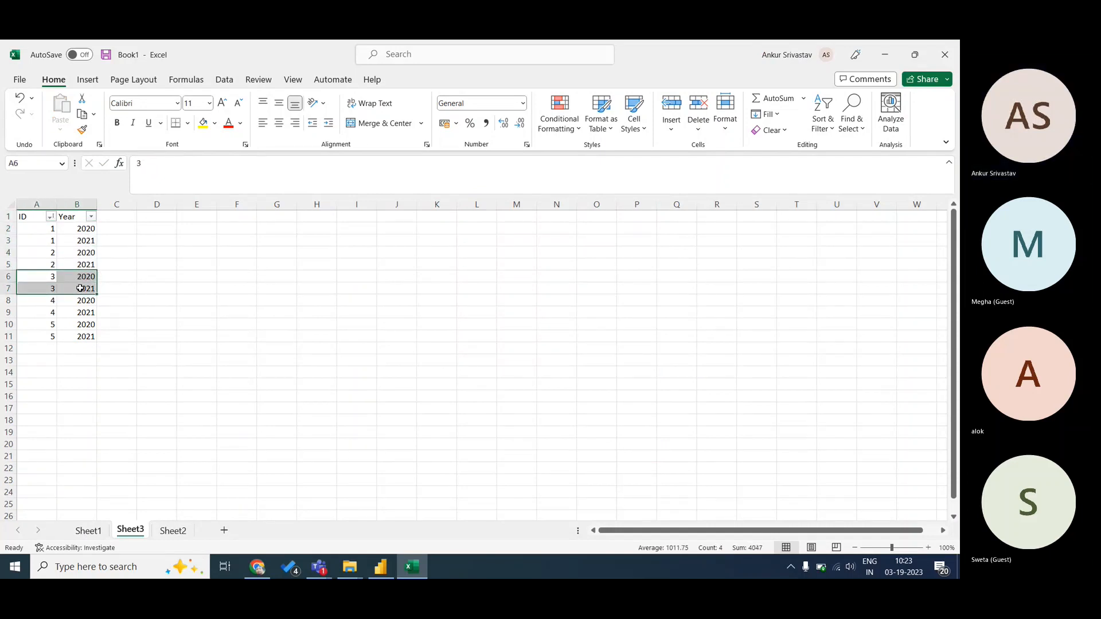
left_click(90, 530)
left_click(129, 531)
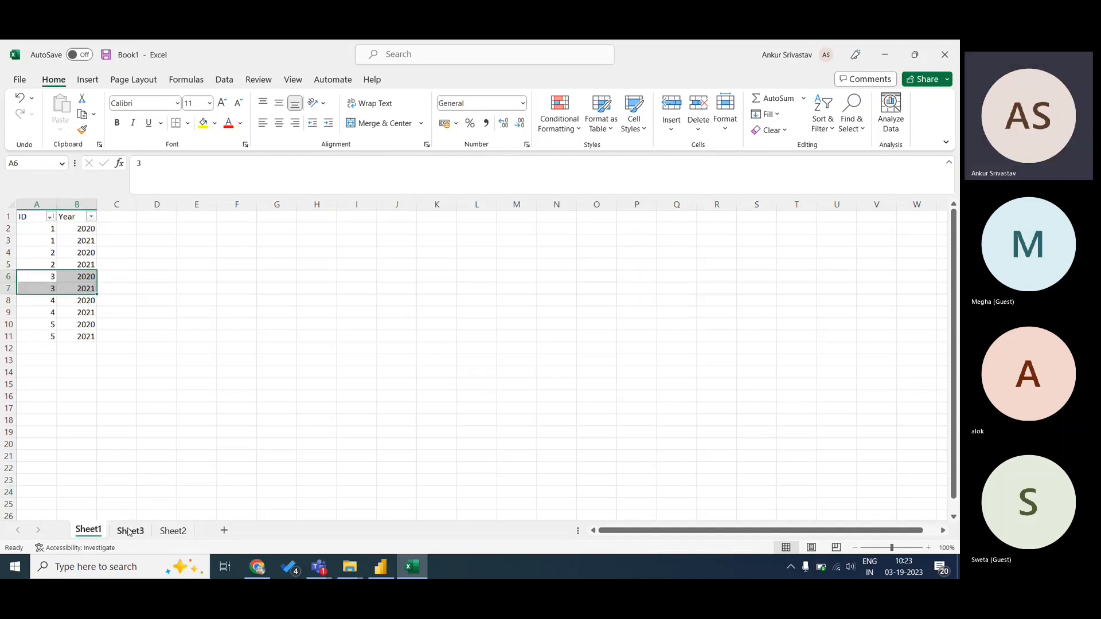
left_click(173, 530)
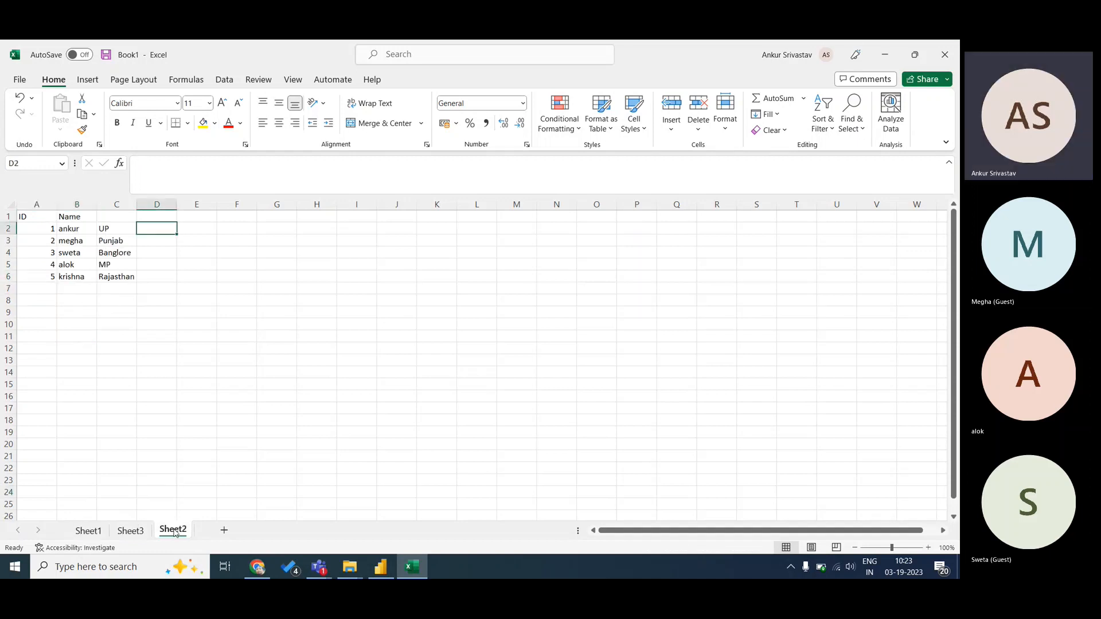
left_click(88, 531)
left_click(173, 530)
left_click(130, 530)
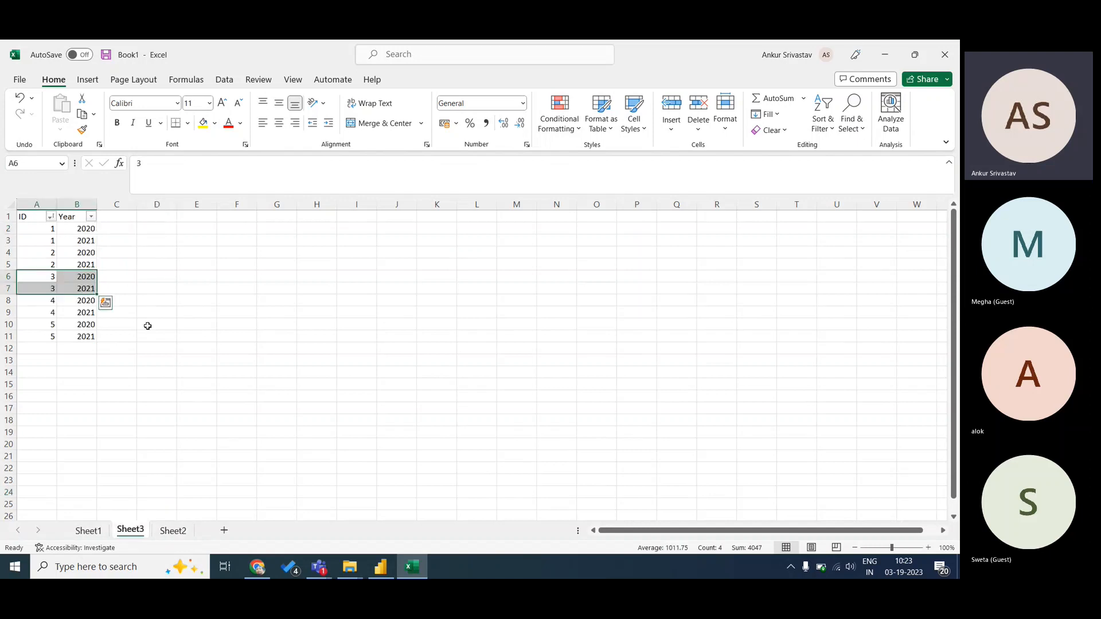
- Remove the filters on Sheet3 and enter =VLOOKUP(A2,Sheet1!A:B,2,0) in C2 to retrieve the first row's location
left_click(121, 226)
key("ctrl+shift+l")
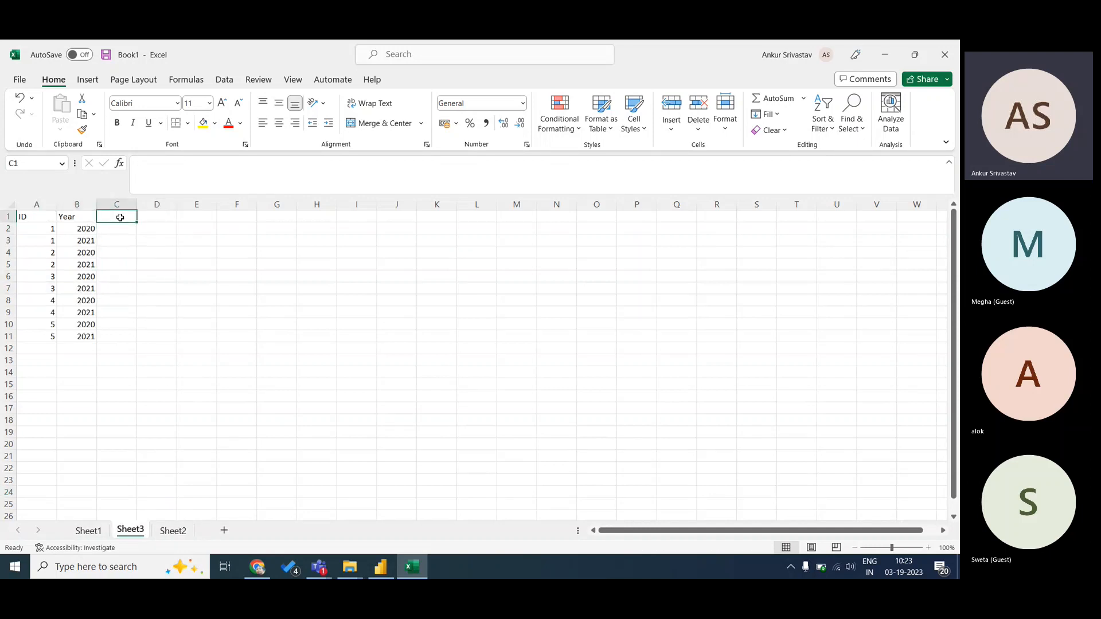
key("Left")
key("Right")
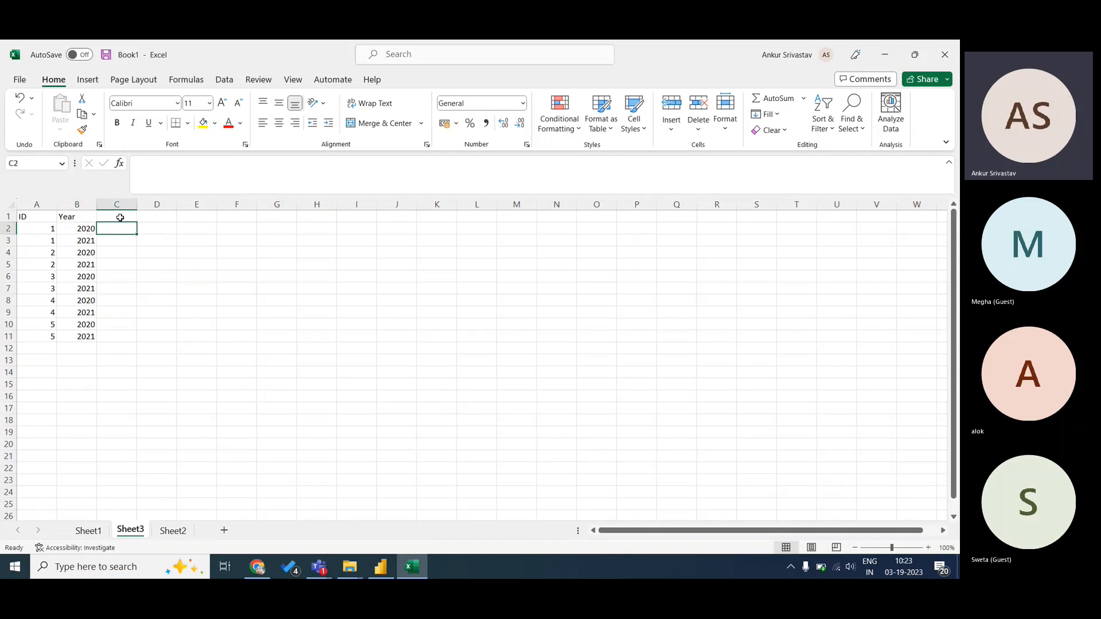
type("=vloo")
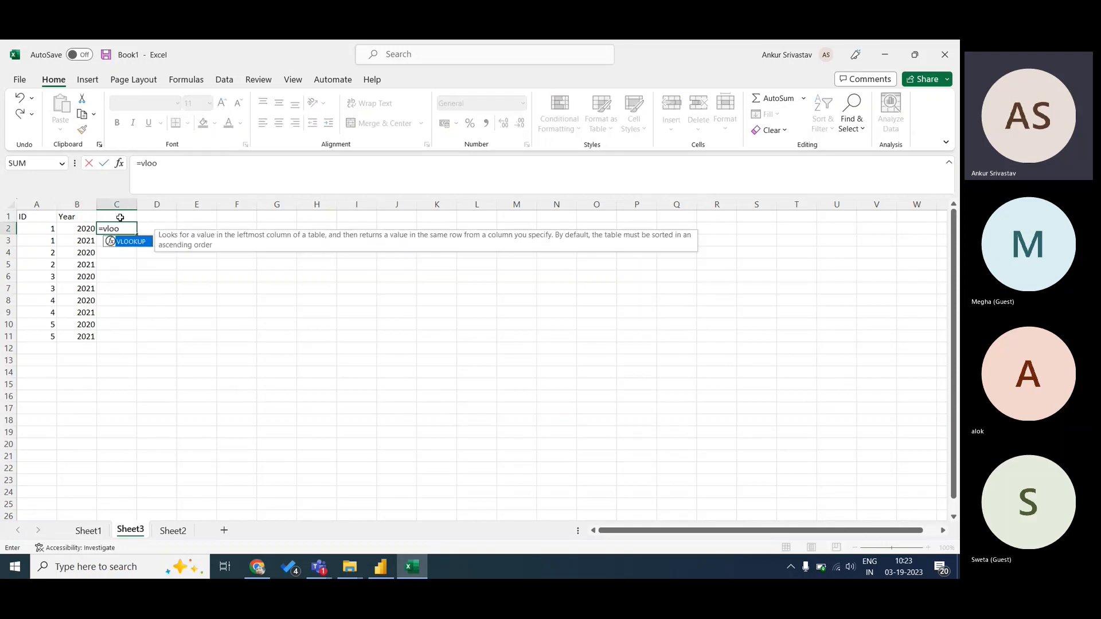
type("kup(")
key("Left")
key("Left")
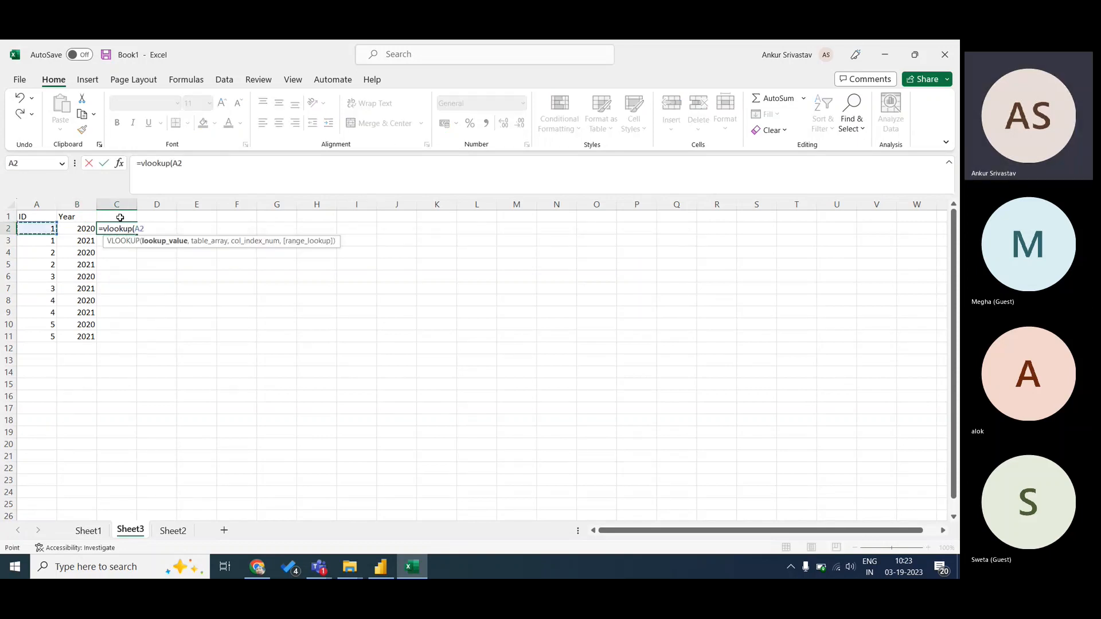
type(",")
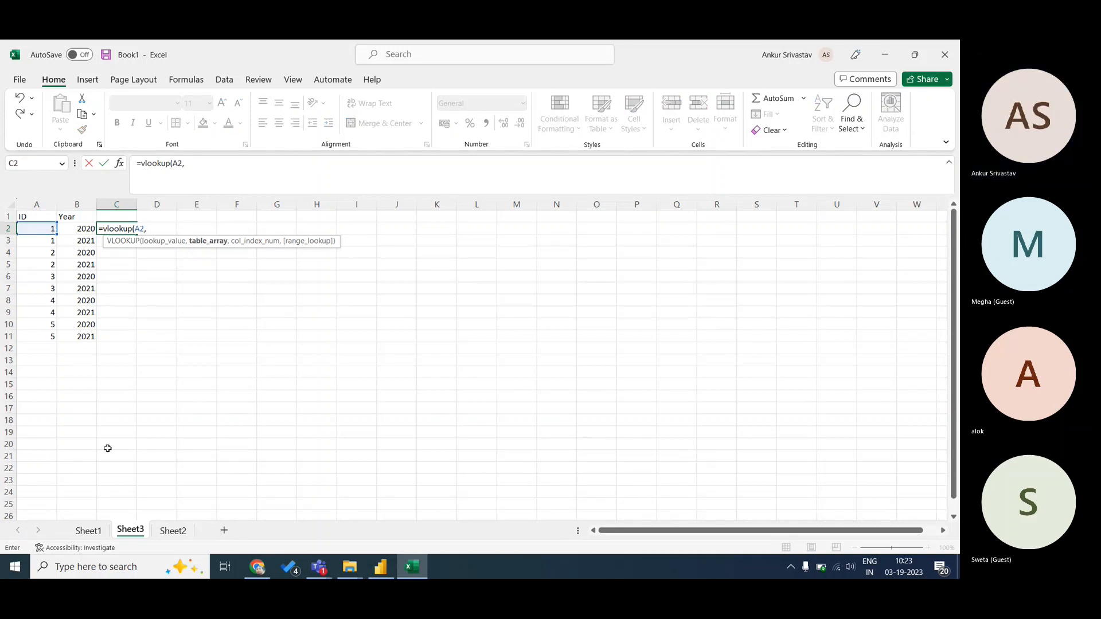
key("ctrl+Page_Up")
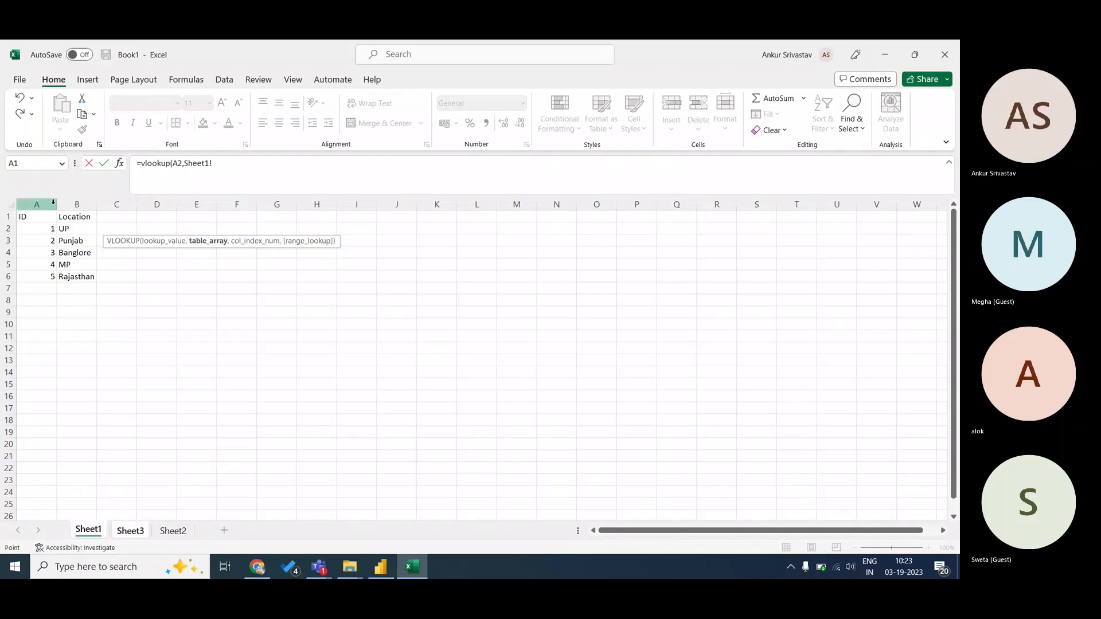
left_click_drag(36, 204, 90, 207)
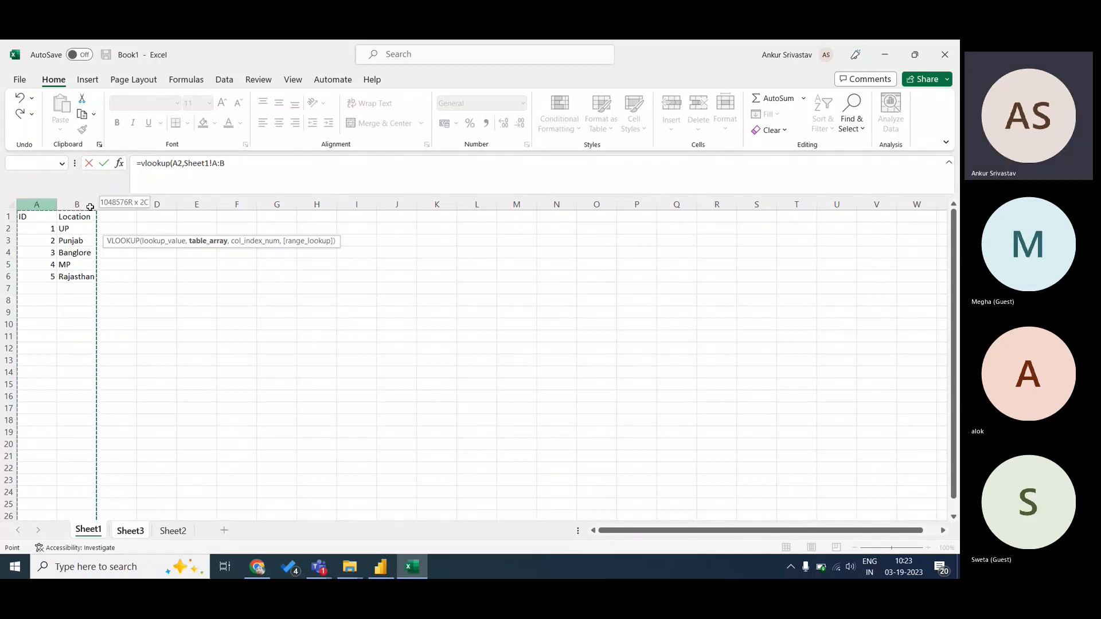
left_click(269, 166)
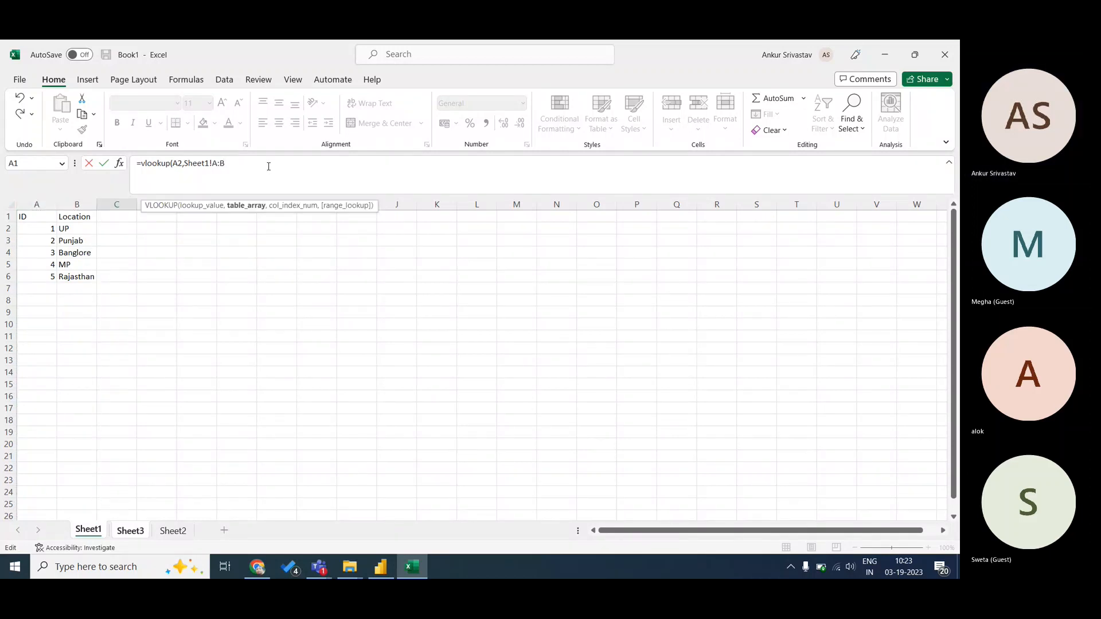
type(",")
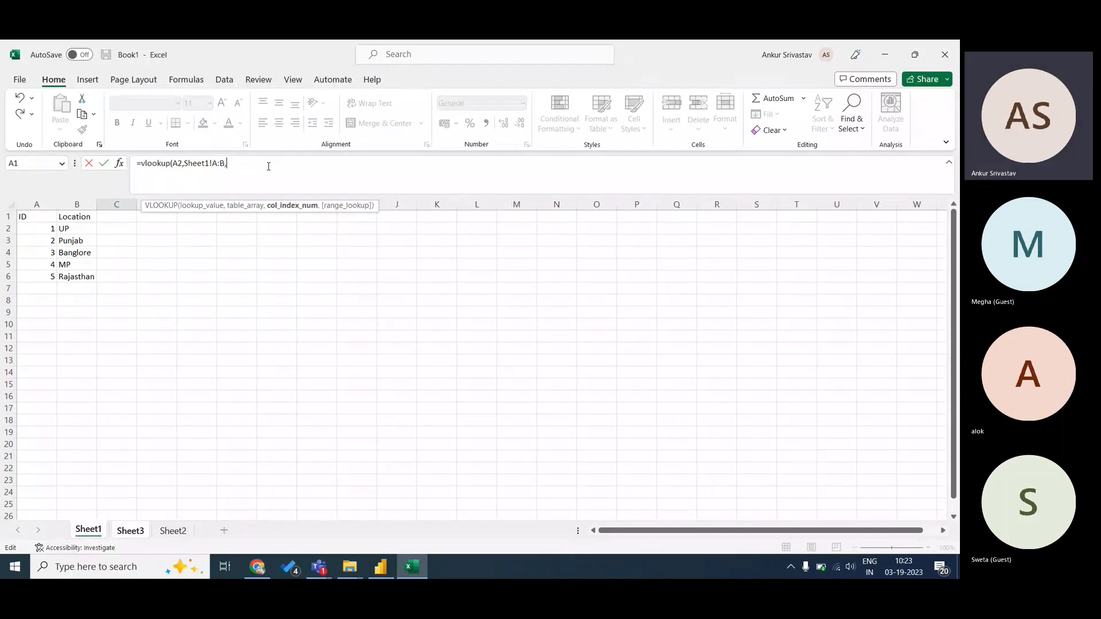
type("2,0)")
key("Return")
- Fill the VLOOKUP formula from C2 down through C11 on Sheet3
key("Up")
key("Left")
key("ctrl+Down")
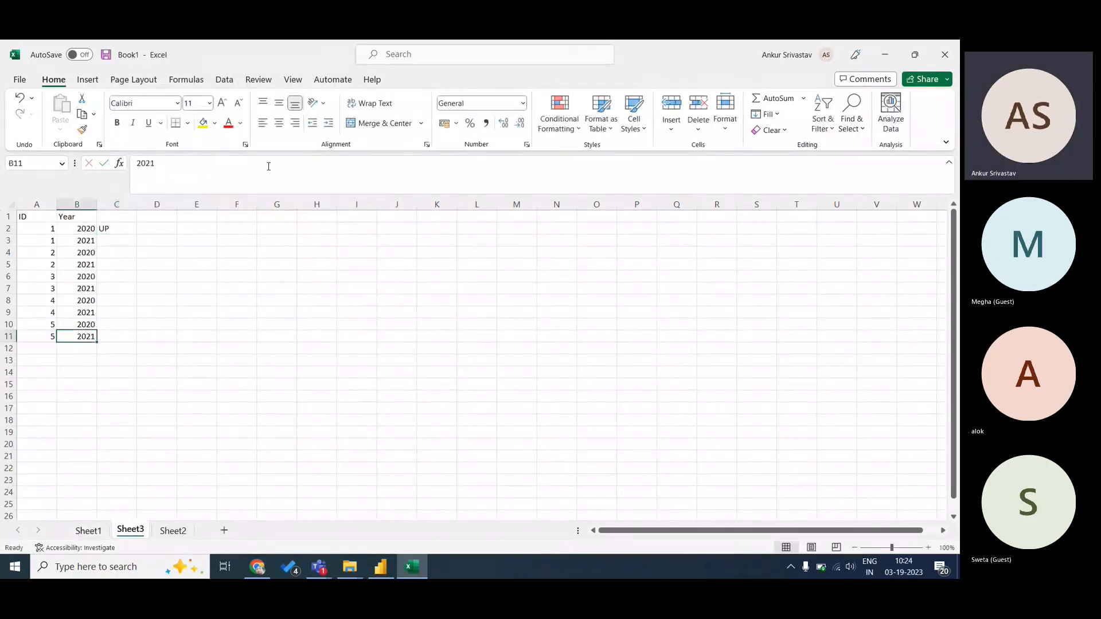
key("Right")
key("ctrl+shift+Up")
key("ctrl+d")
key("ctrl+Up")
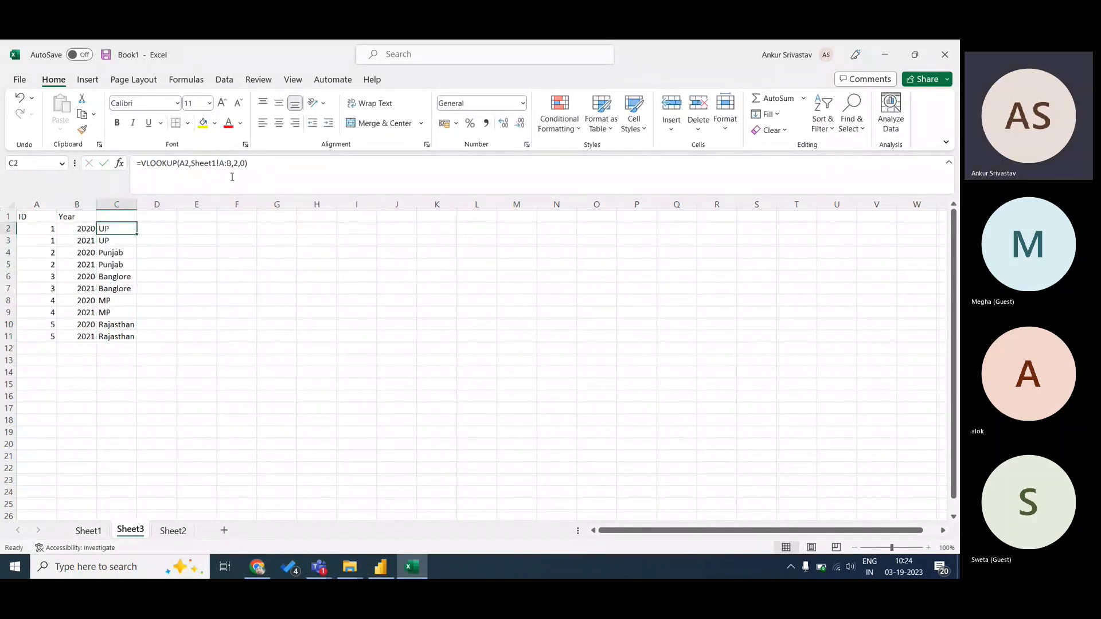
- Check the retrieved locations against the repeated IDs 1 and 2 on Sheet3
left_click(51, 230)
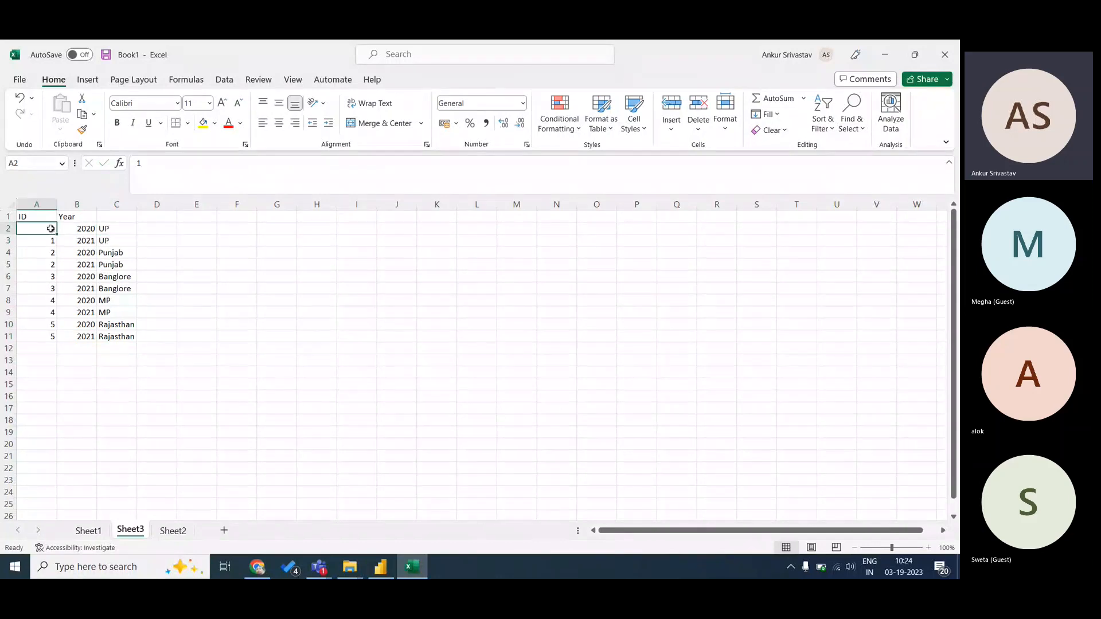
left_click_drag(117, 230, 126, 265)
left_click(52, 253)
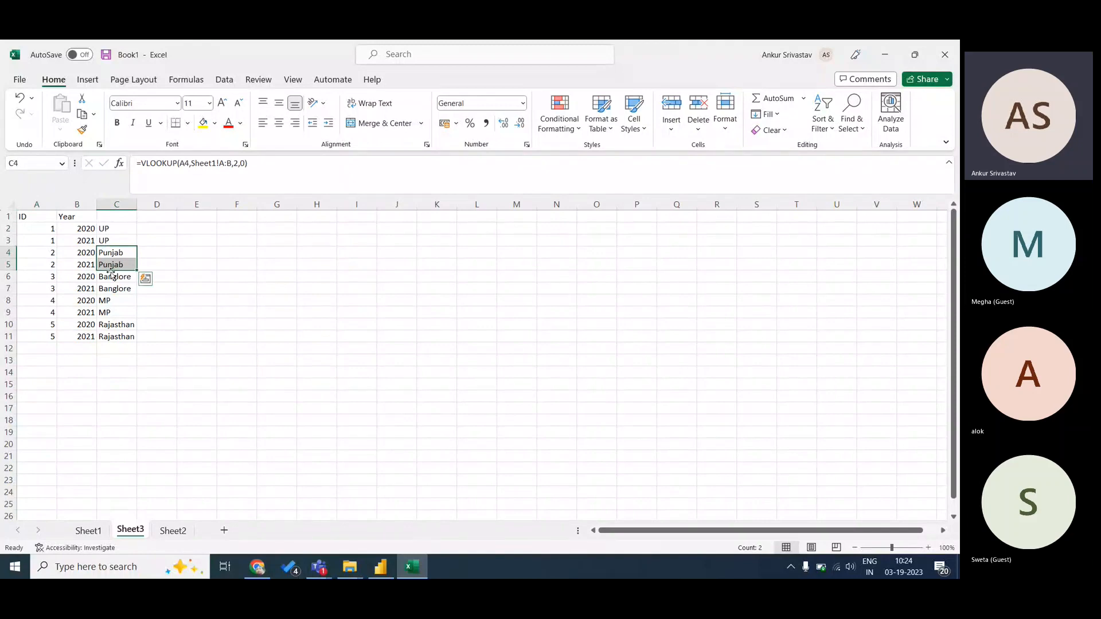
- Compare the ID column on Sheet3 with the ID columns of the tables on Sheet1 and Sheet2
left_click(169, 323)
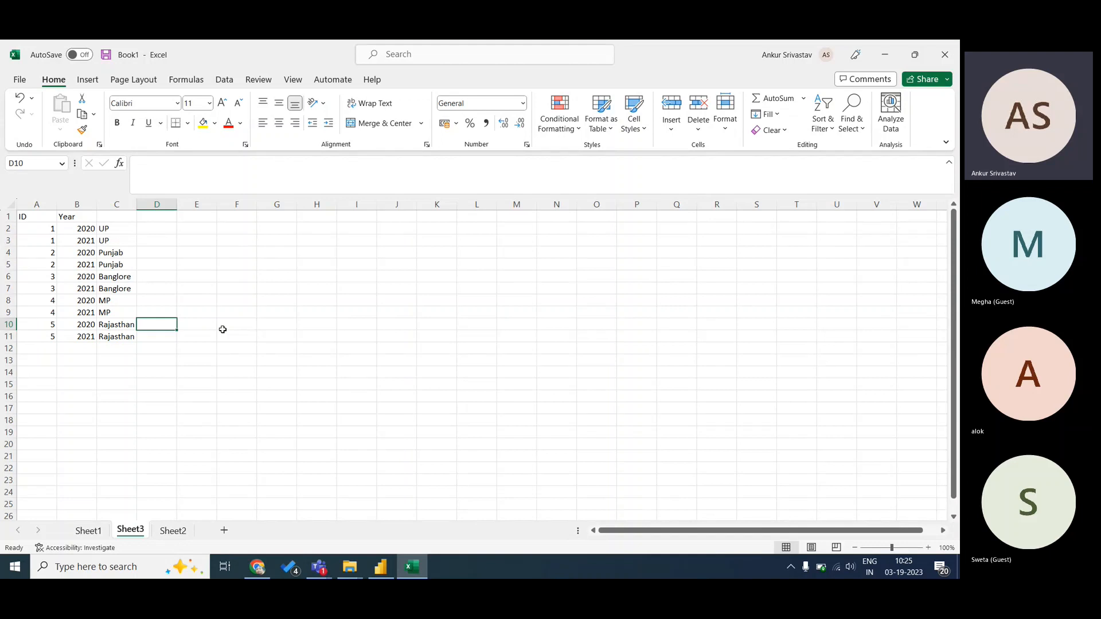
key("Left")
key("Left")
key("Left")
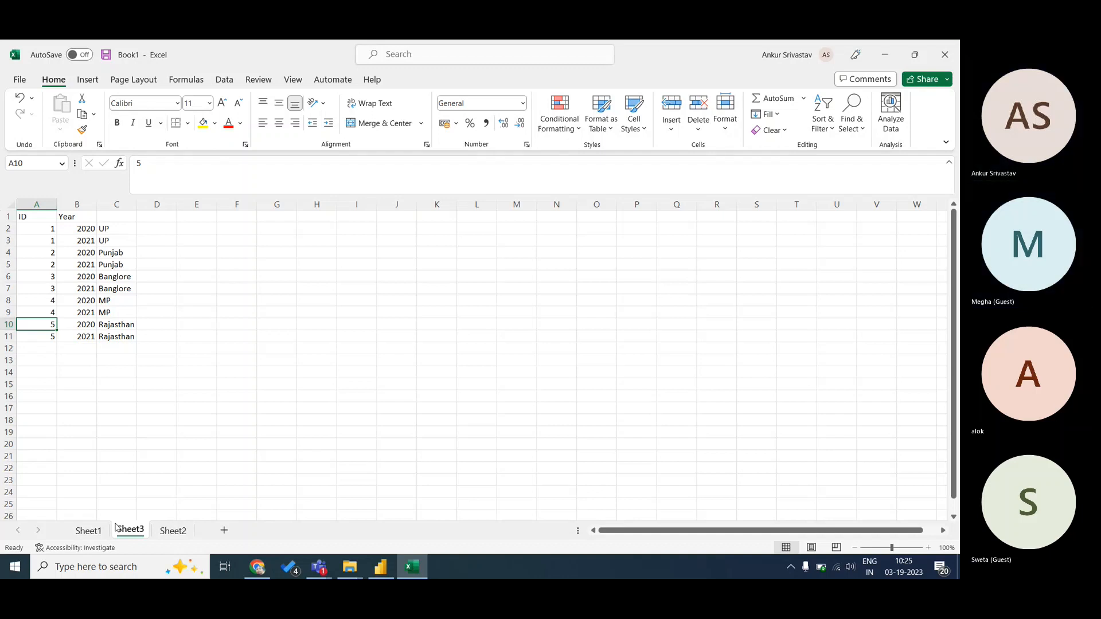
left_click(88, 530)
left_click(144, 346)
left_click(80, 265)
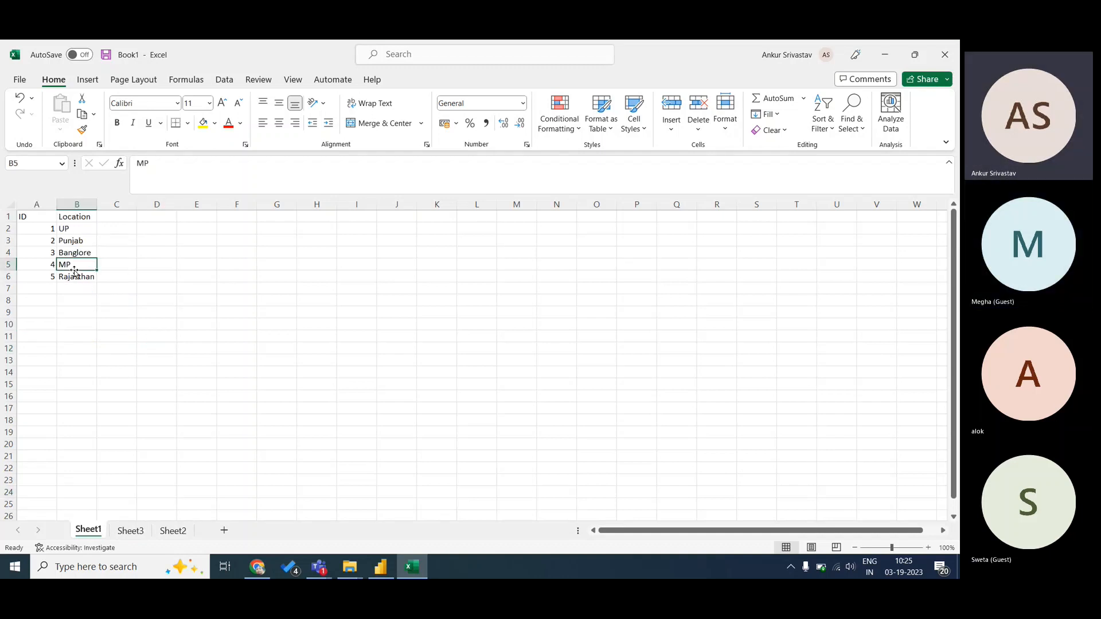
left_click(71, 241)
left_click(37, 217)
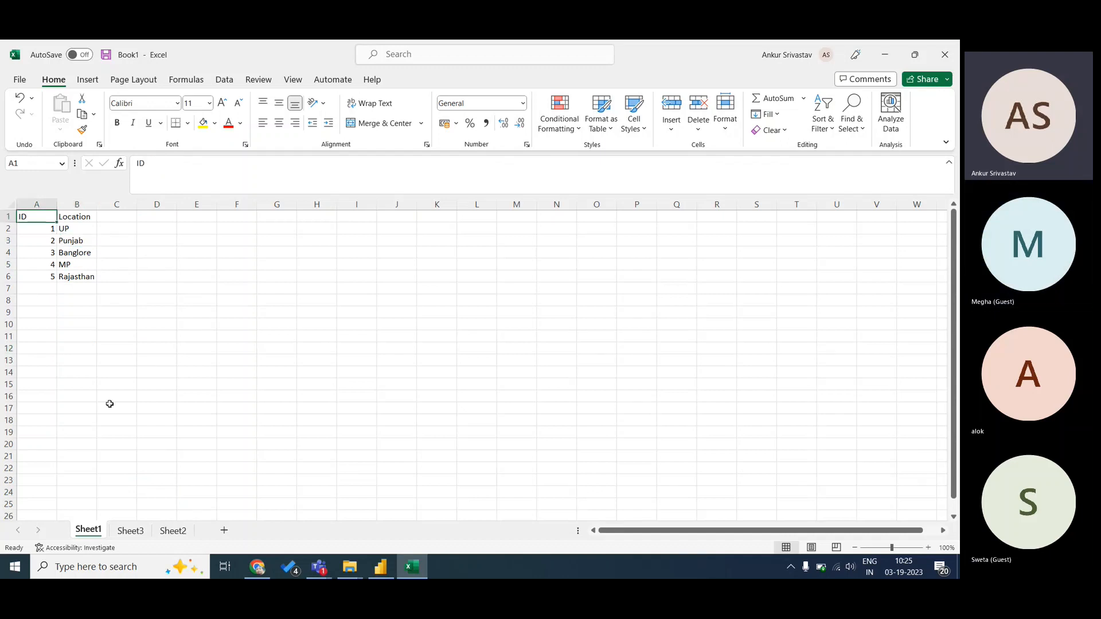
left_click(131, 531)
left_click(172, 530)
left_click(87, 530)
left_click(130, 531)
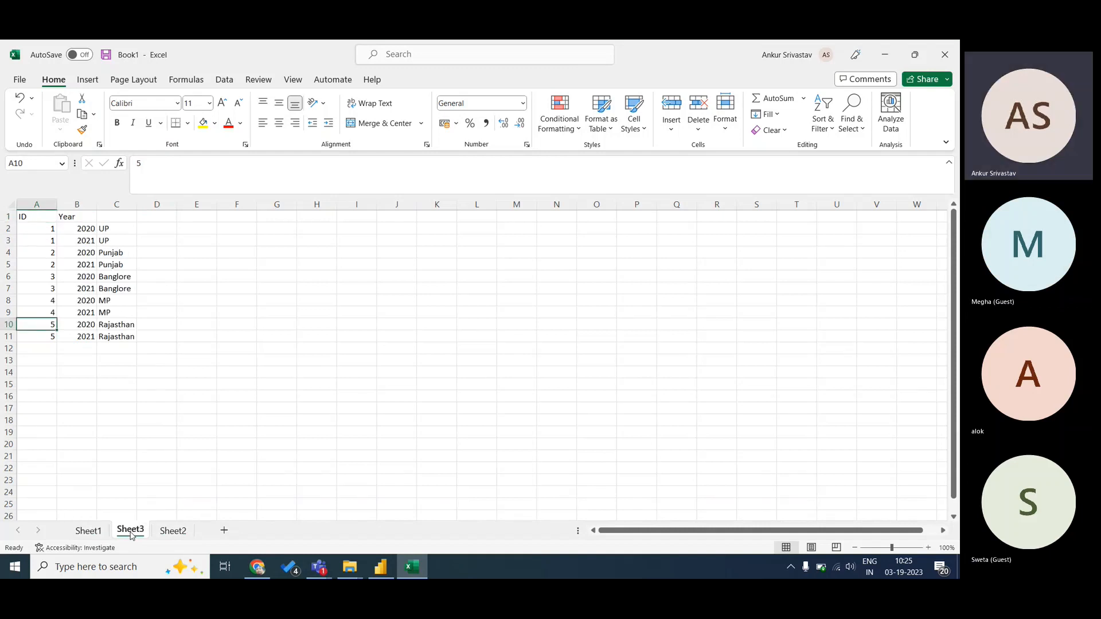
left_click(45, 218)
left_click(172, 535)
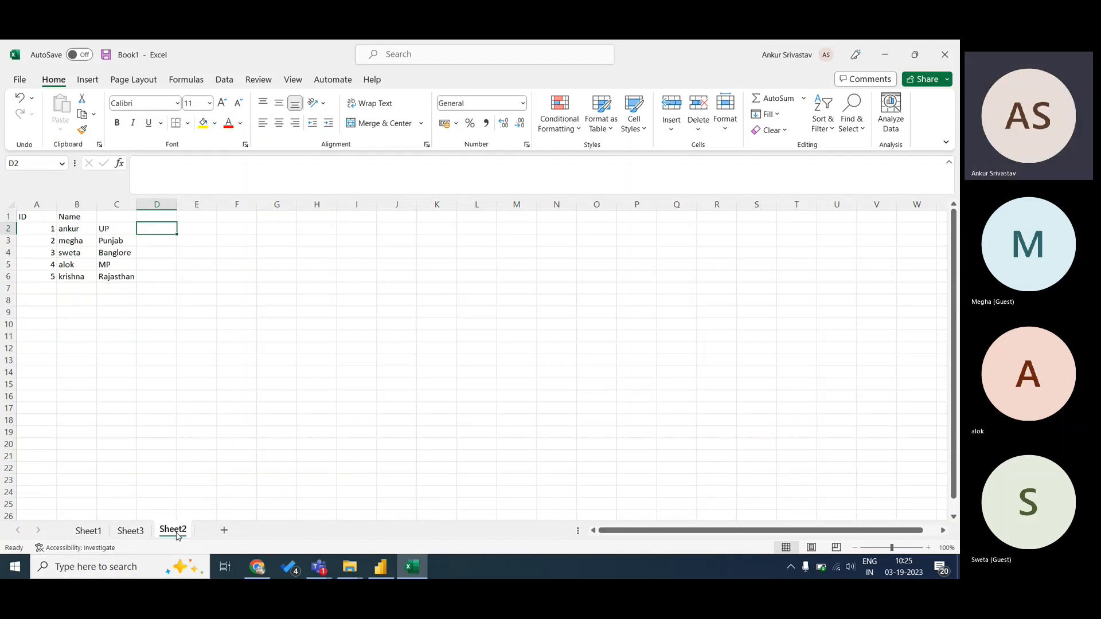
- Examine the ID values and headers of Sheet1's Location table against those of Sheet2's Name table
left_click(87, 531)
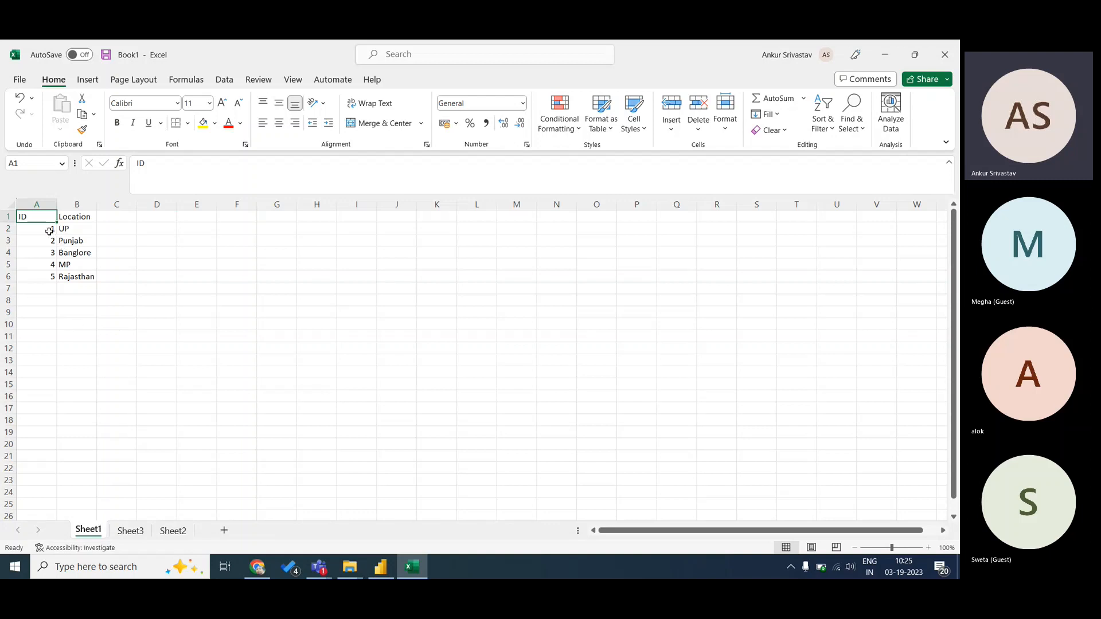
left_click_drag(51, 232, 51, 274)
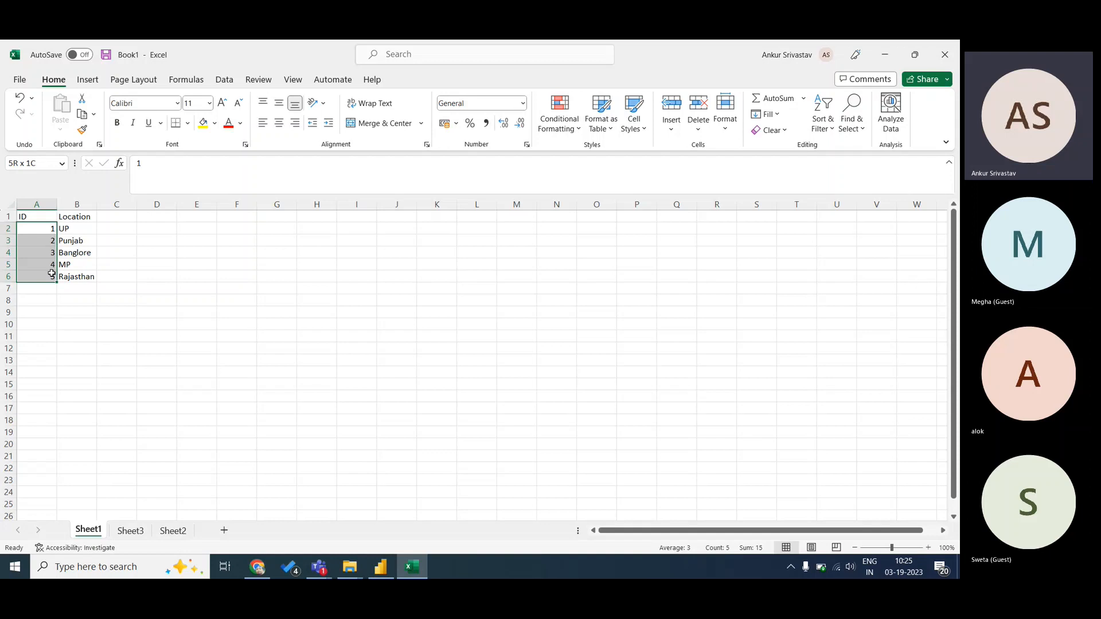
left_click(174, 531)
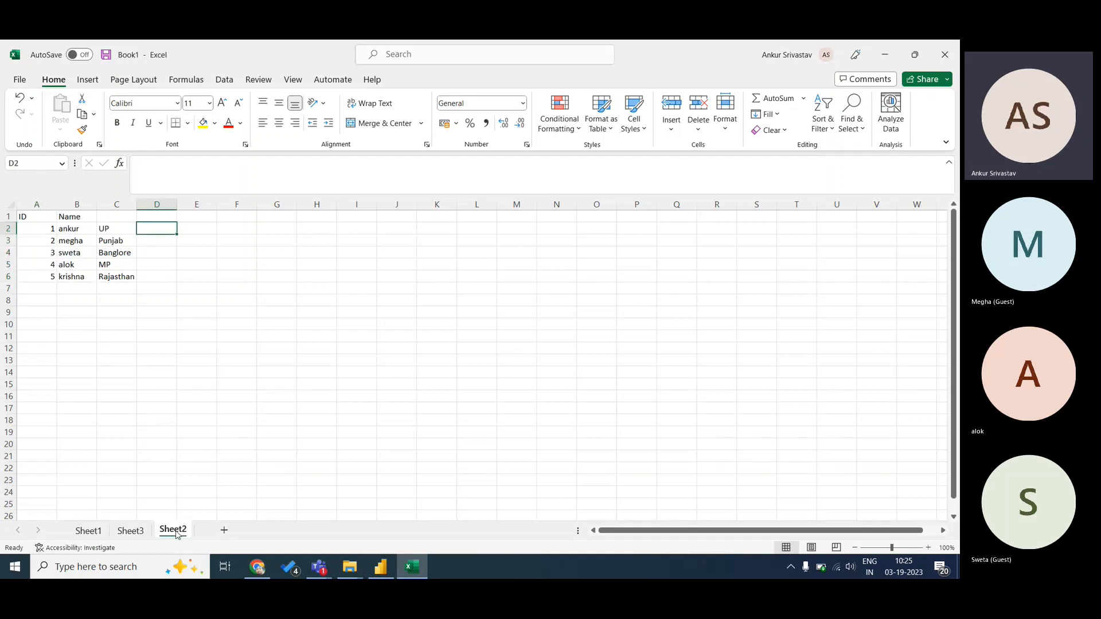
left_click(92, 532)
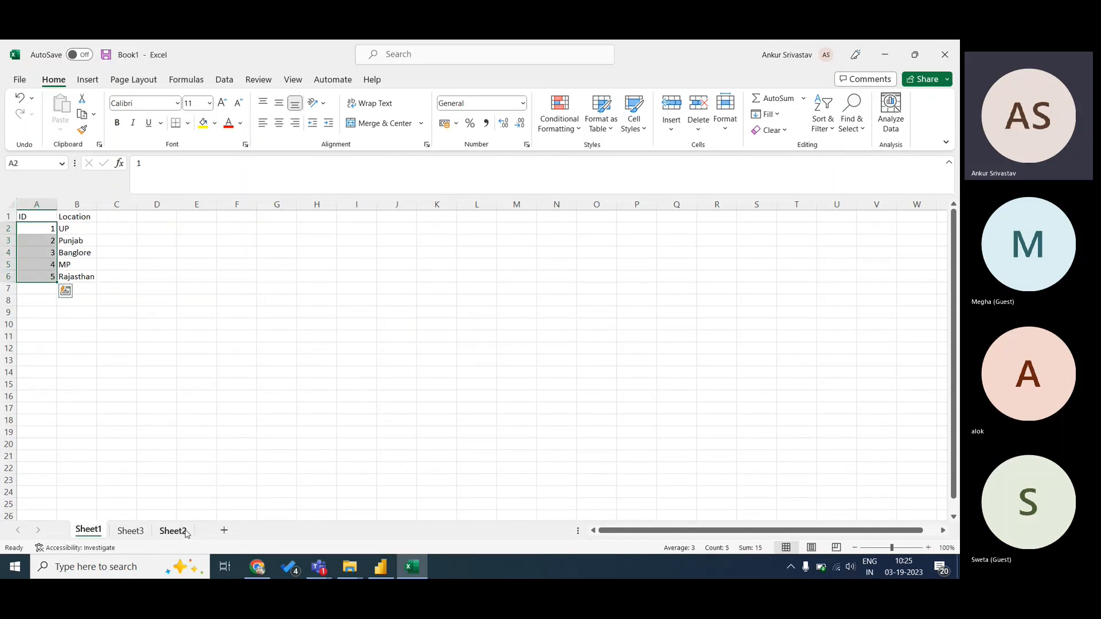
left_click(169, 277)
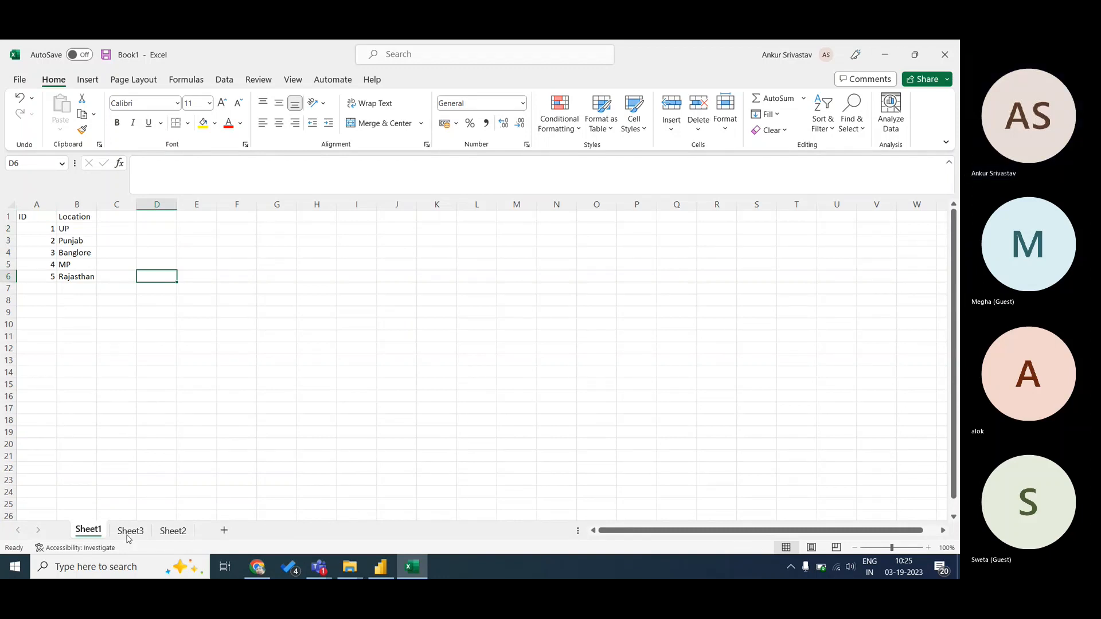
left_click_drag(41, 216, 82, 217)
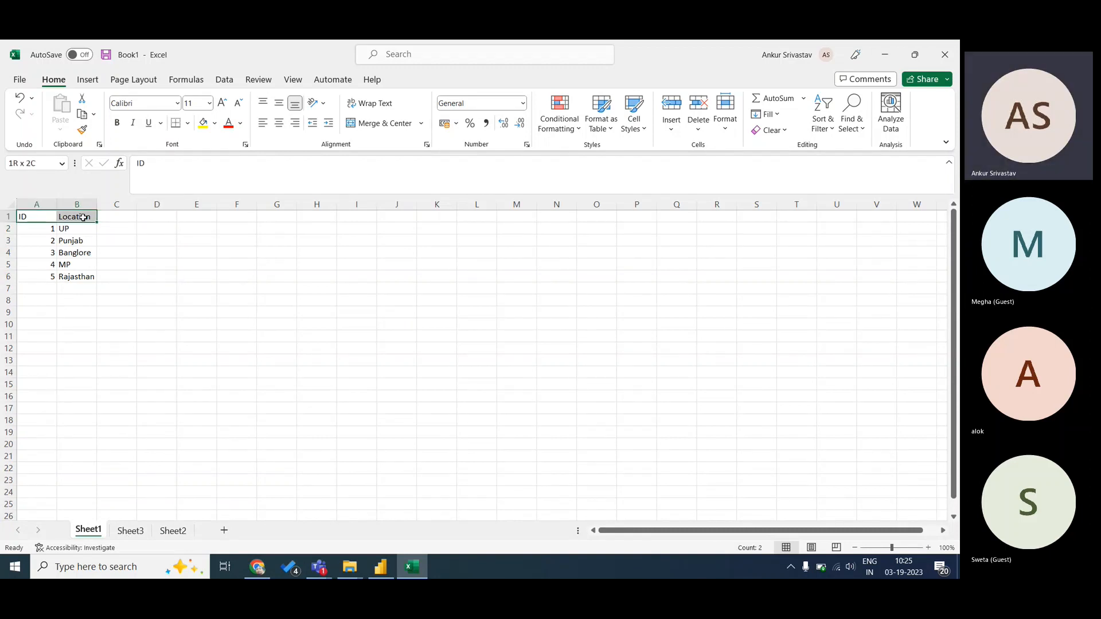
left_click(171, 530)
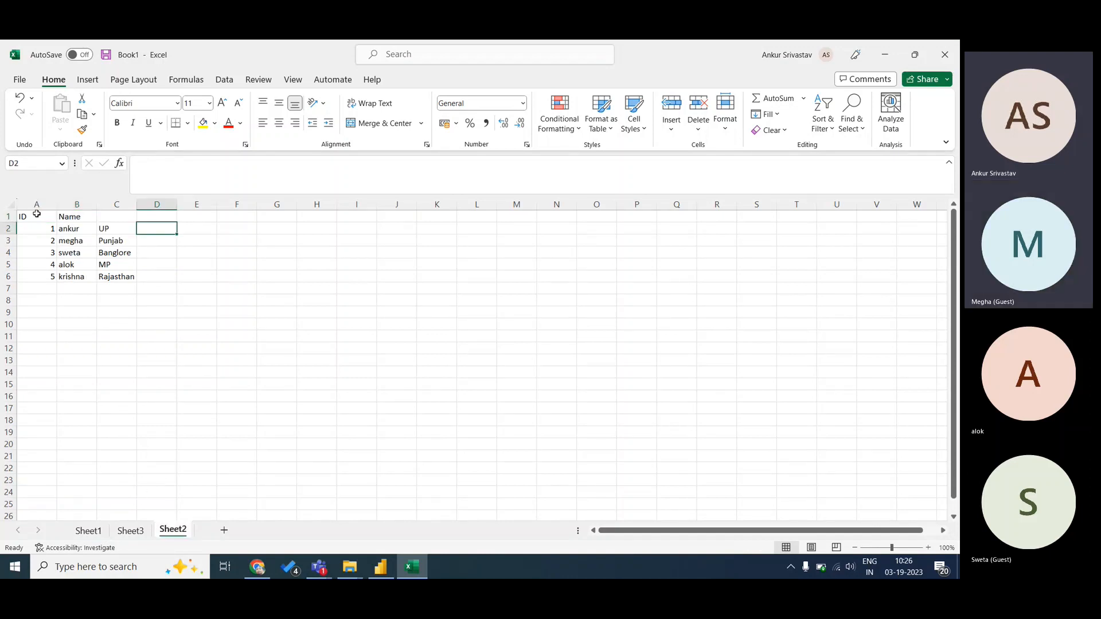
left_click_drag(36, 213, 72, 217)
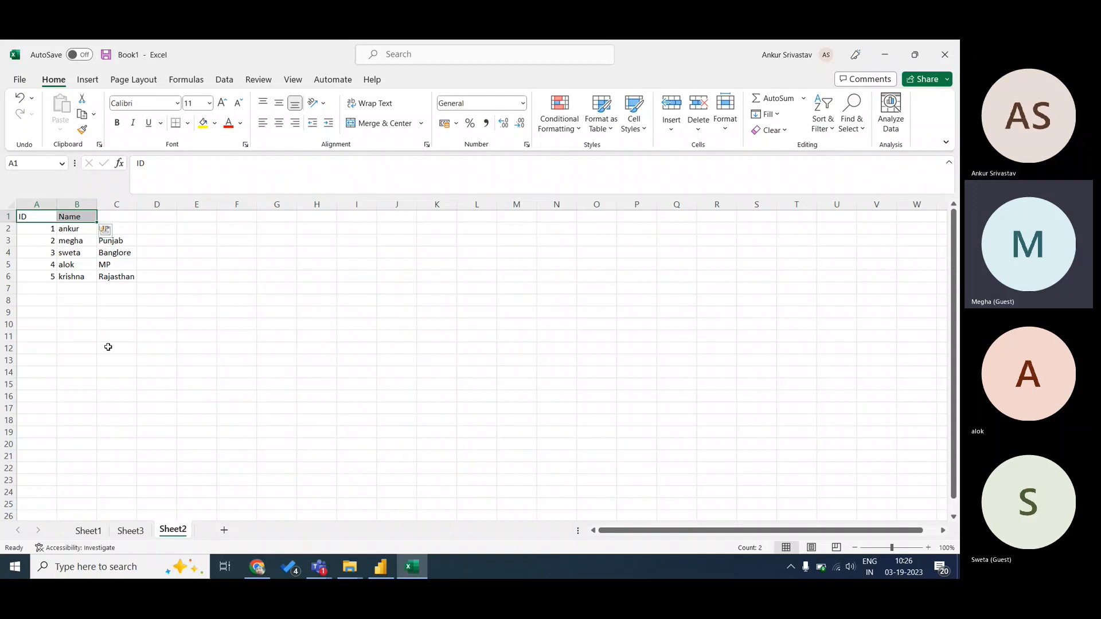
left_click(36, 204)
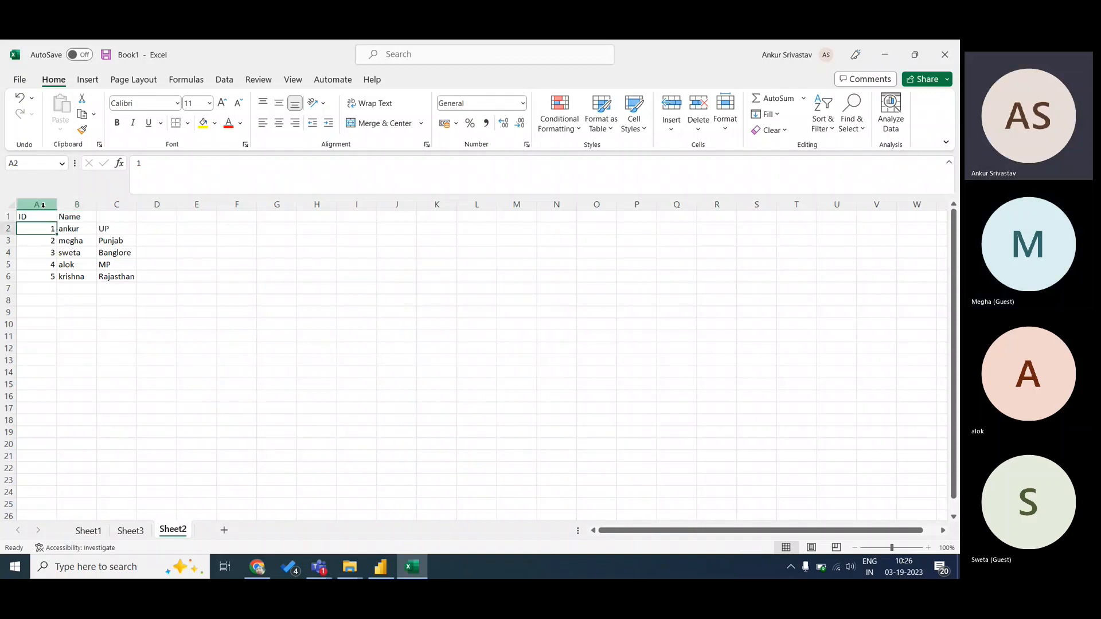
left_click(47, 237)
left_click(45, 205)
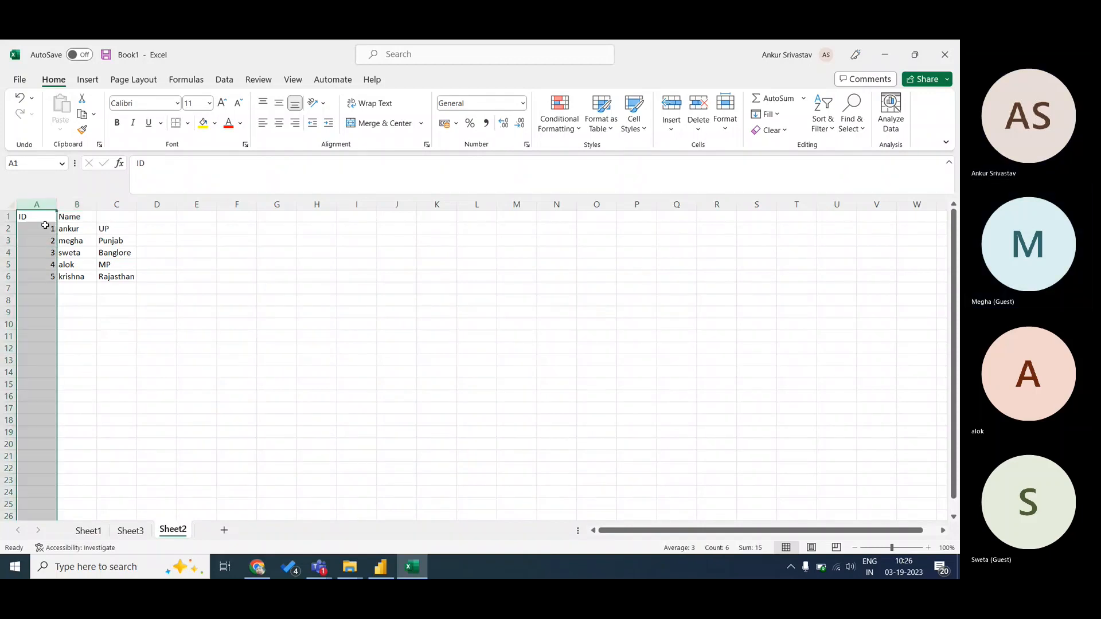
left_click(44, 231)
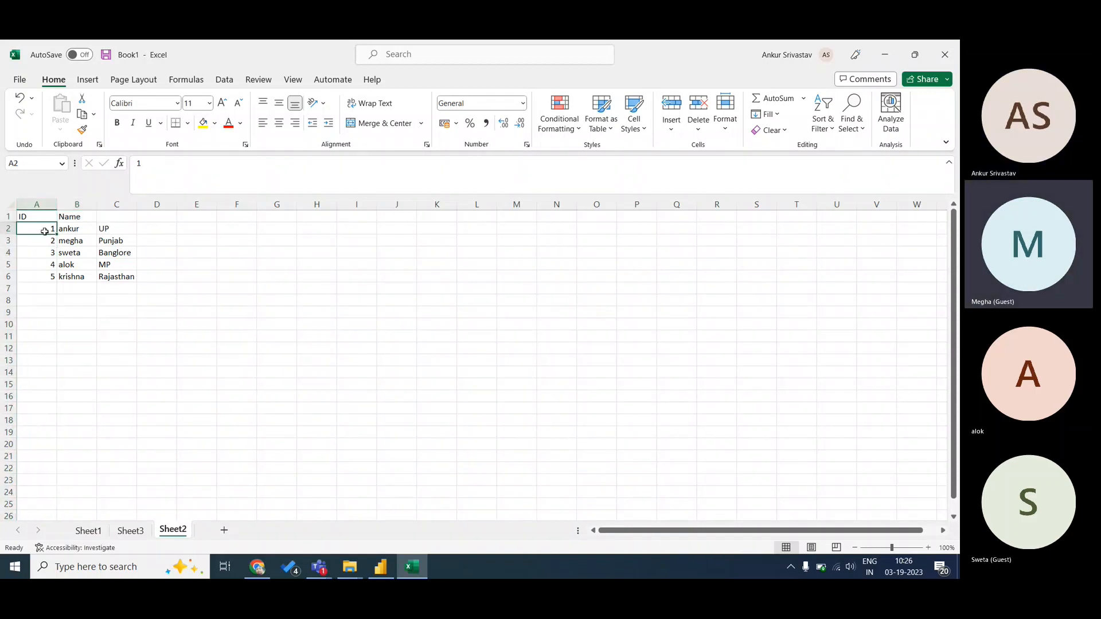
left_click(88, 530)
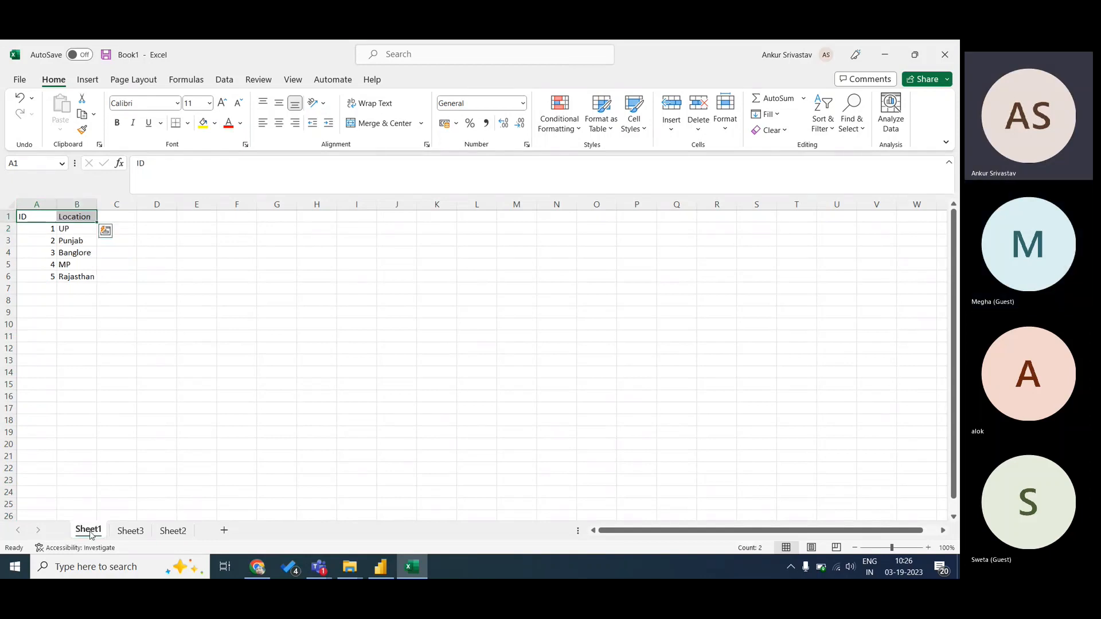
- Try =VLOOKUP(B2,Sheet2!A:B,2,0) in C2 of Sheet1, using the location as the lookup value, and clear the cell
left_click(122, 221)
key("Return")
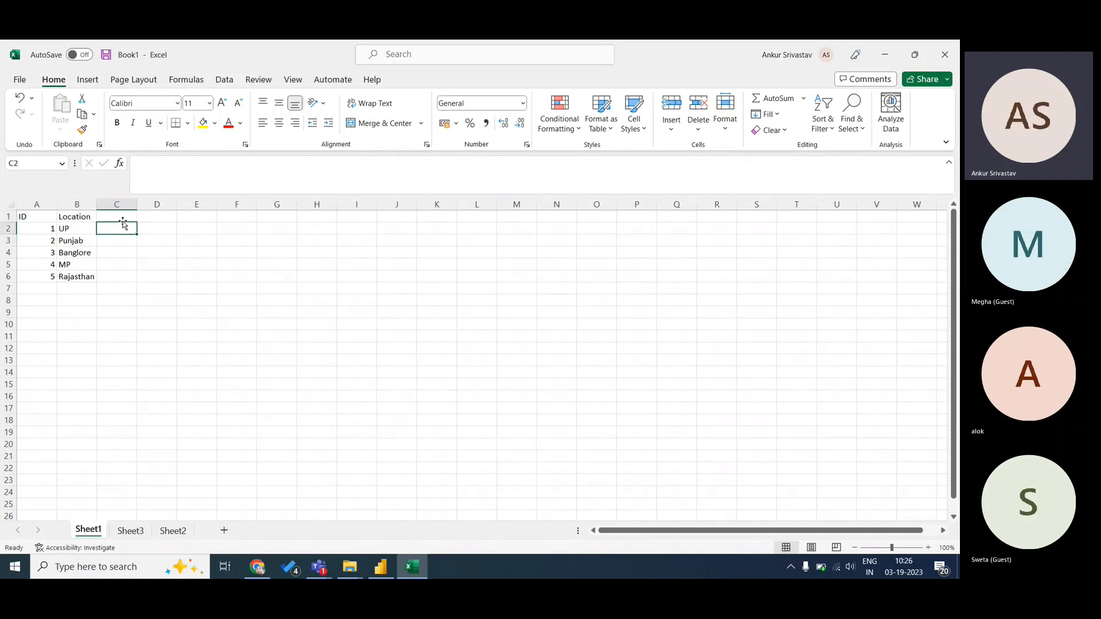
type("=vlookup")
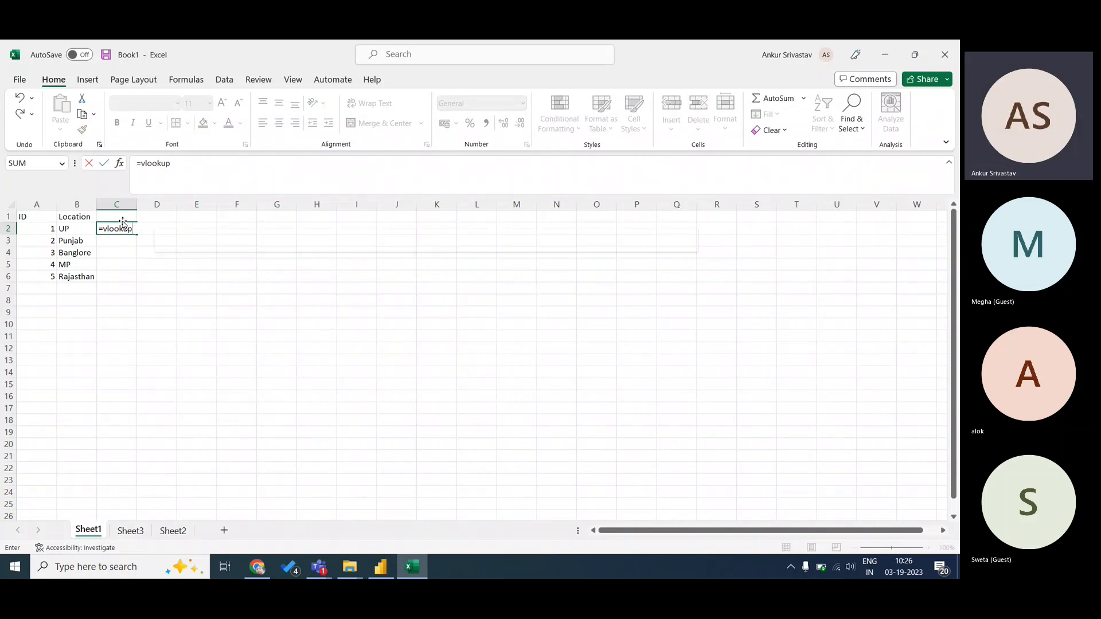
type("(")
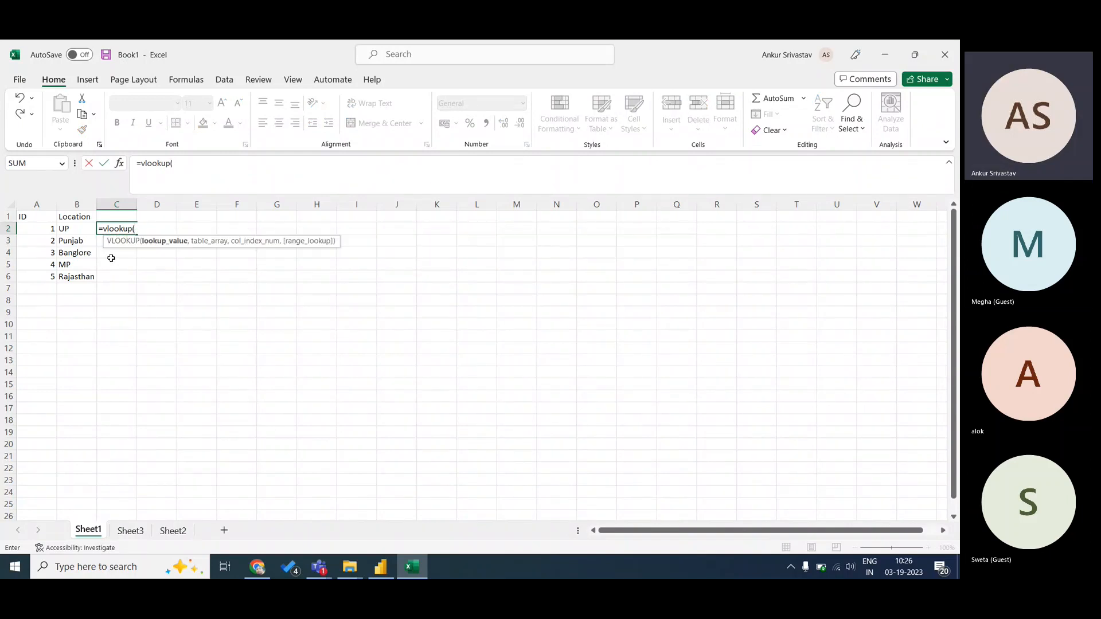
left_click(77, 228)
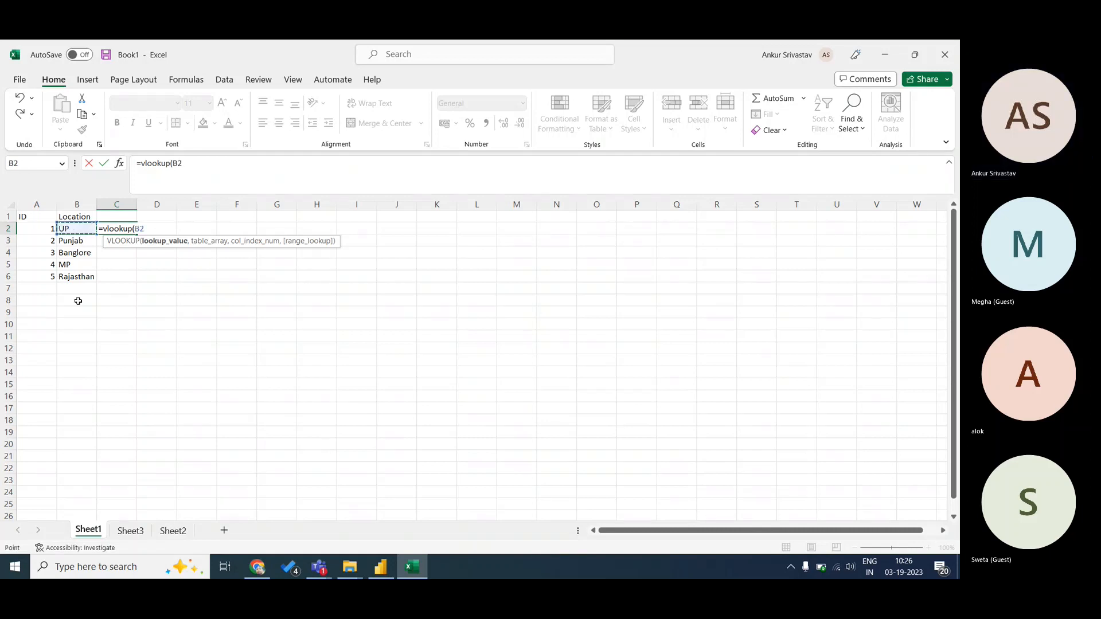
left_click(205, 165)
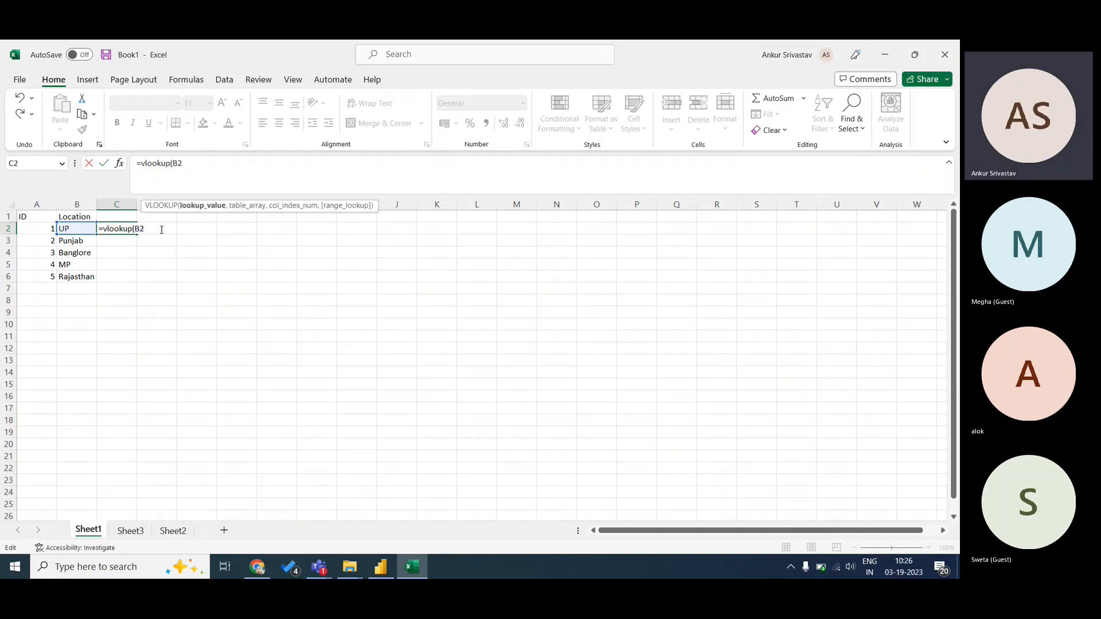
type(",")
left_click(183, 531)
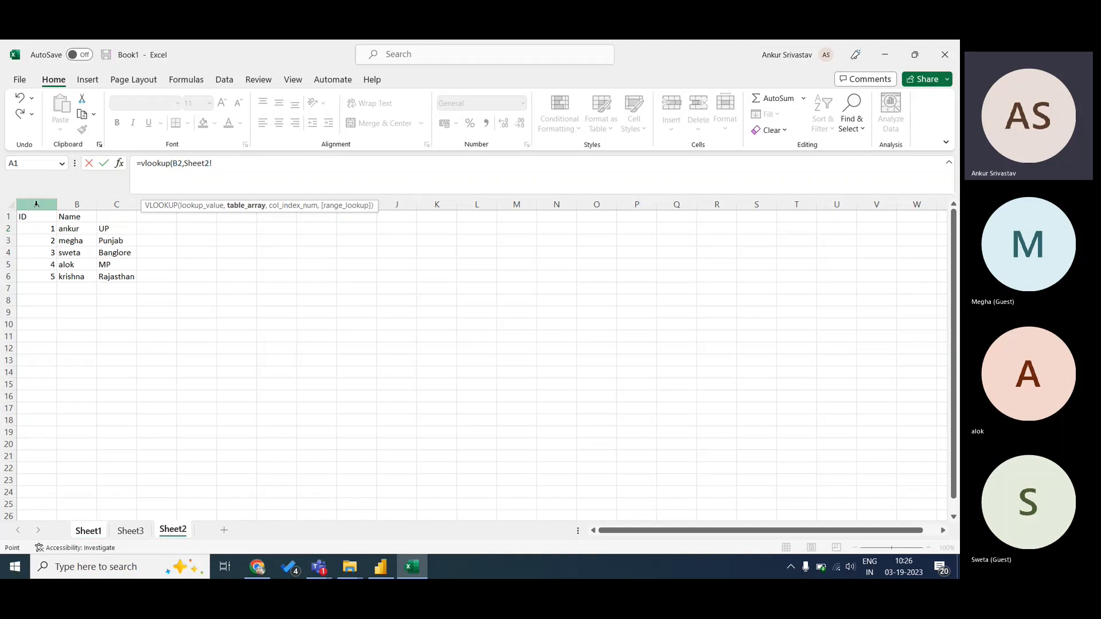
left_click(36, 204)
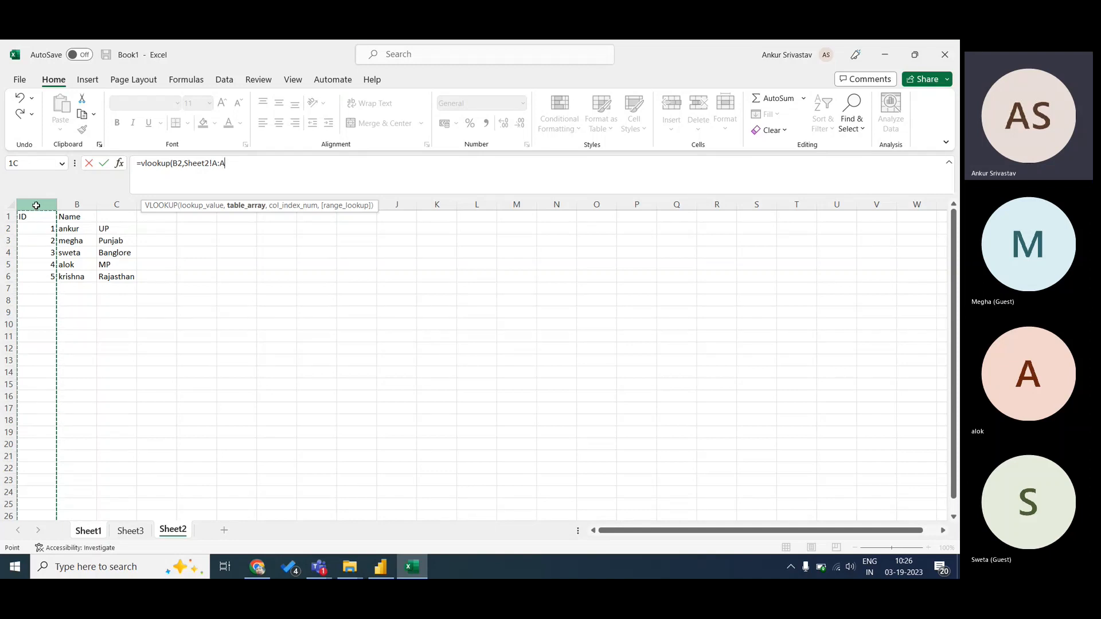
left_click_drag(36, 205, 81, 205)
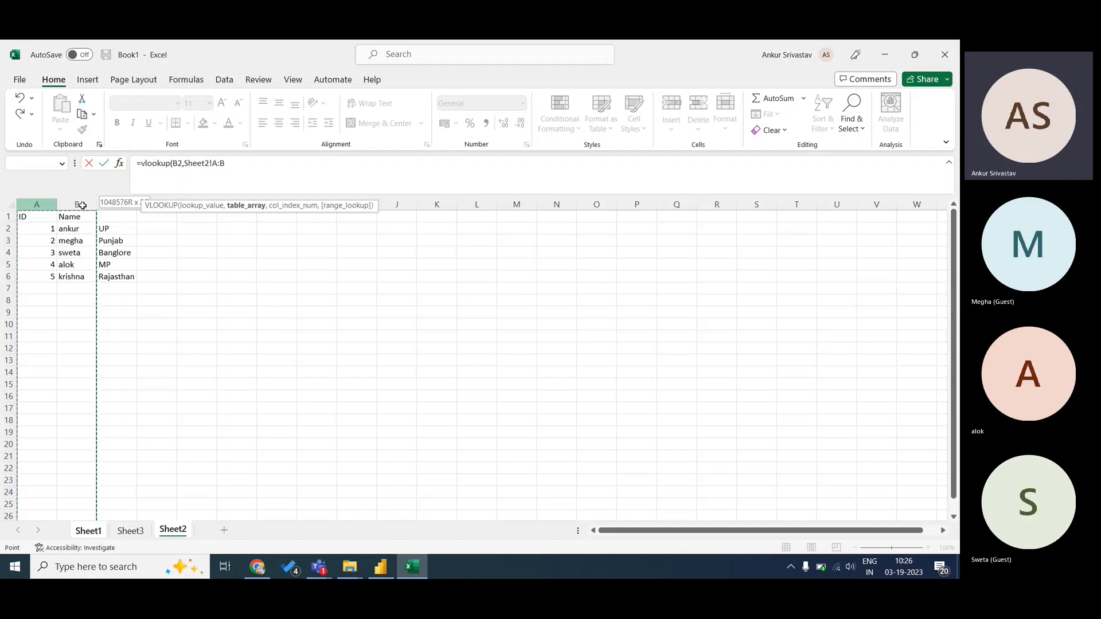
left_click_drag(83, 206, 83, 205)
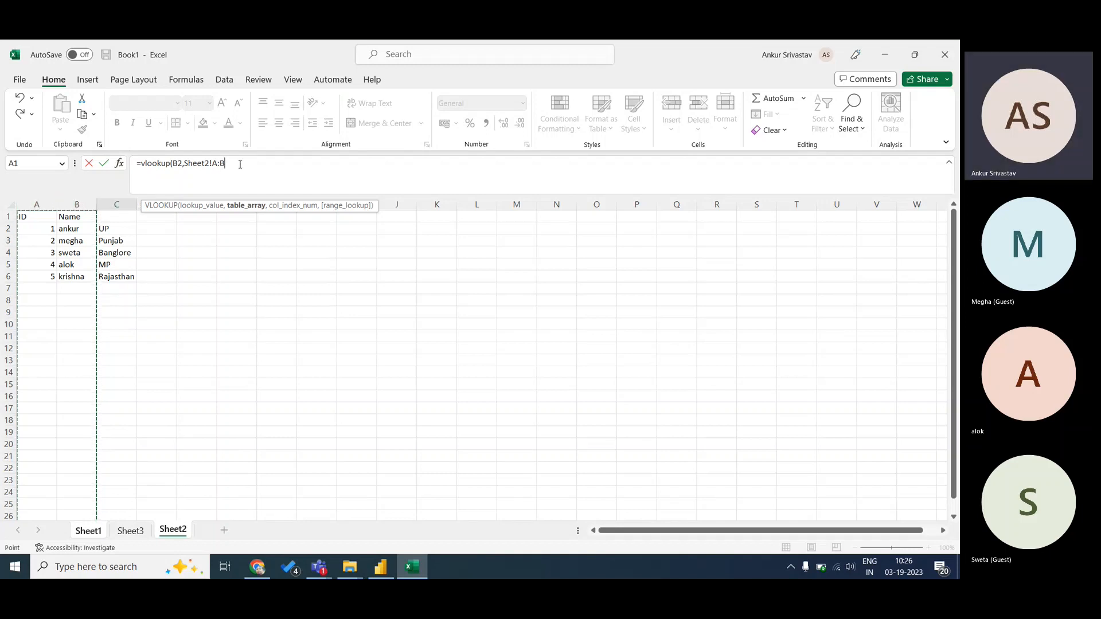
type(",2")
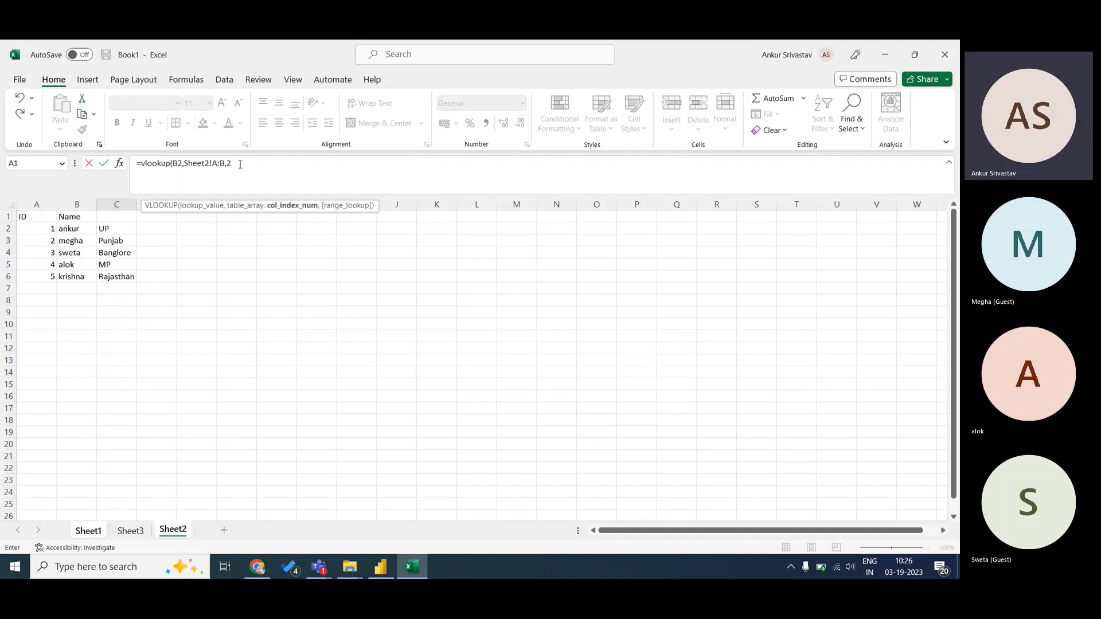
type(",0")
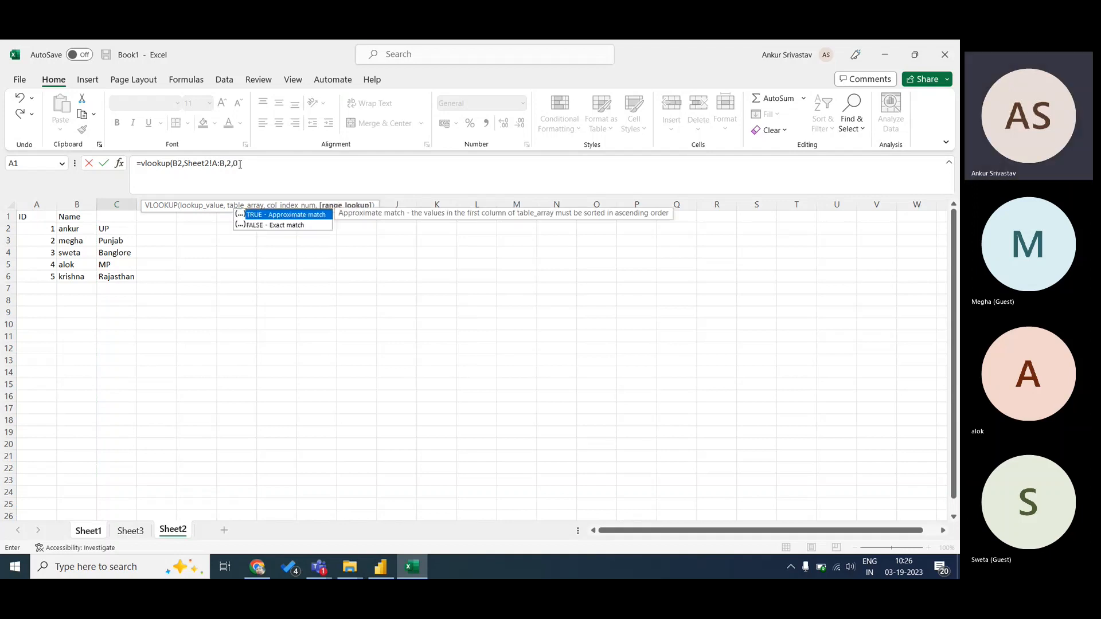
type(")")
key("Return")
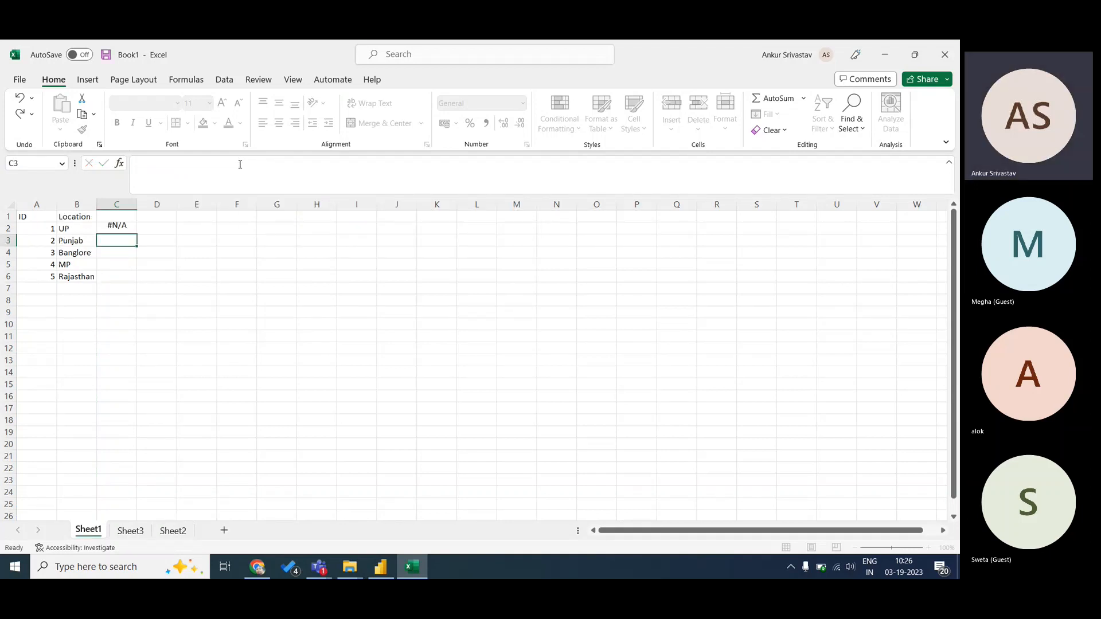
key("Up")
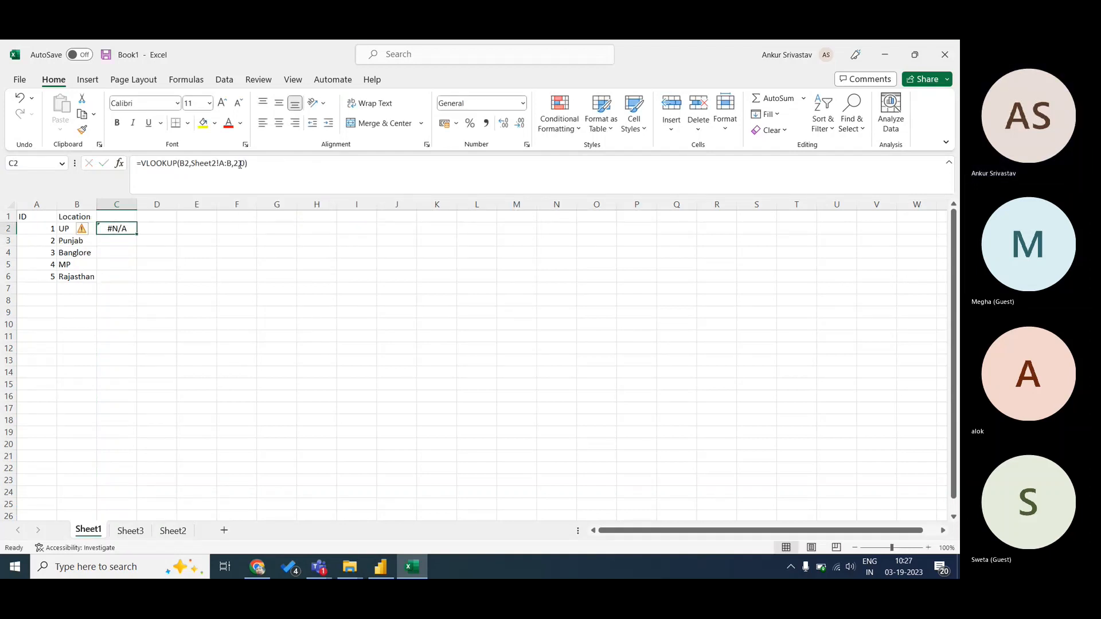
key("Delete")
type("=vlook")
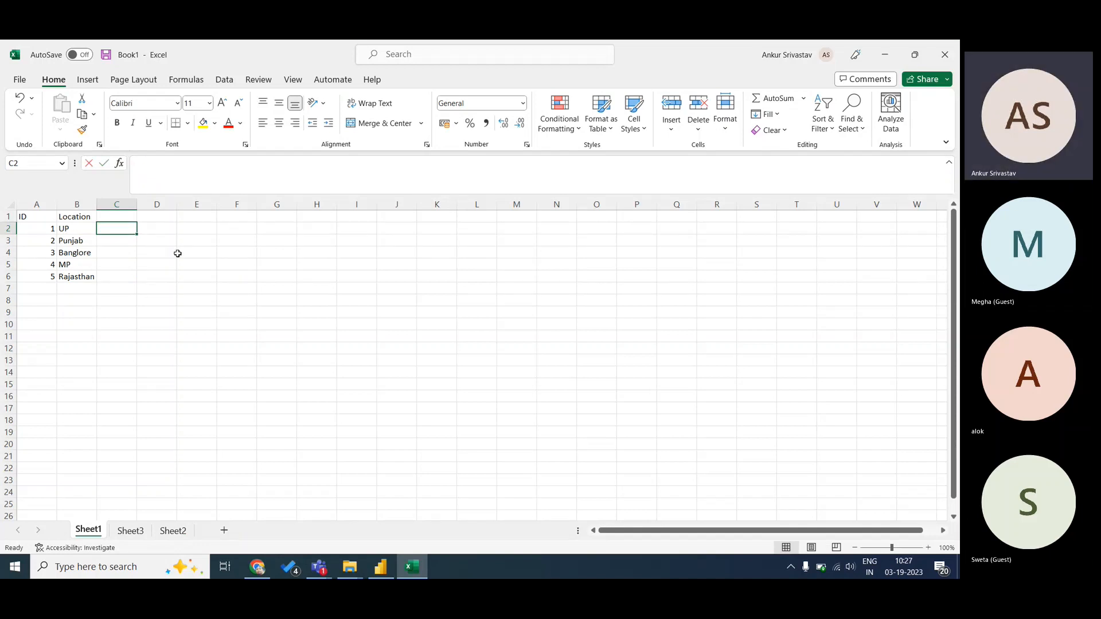
type("up(")
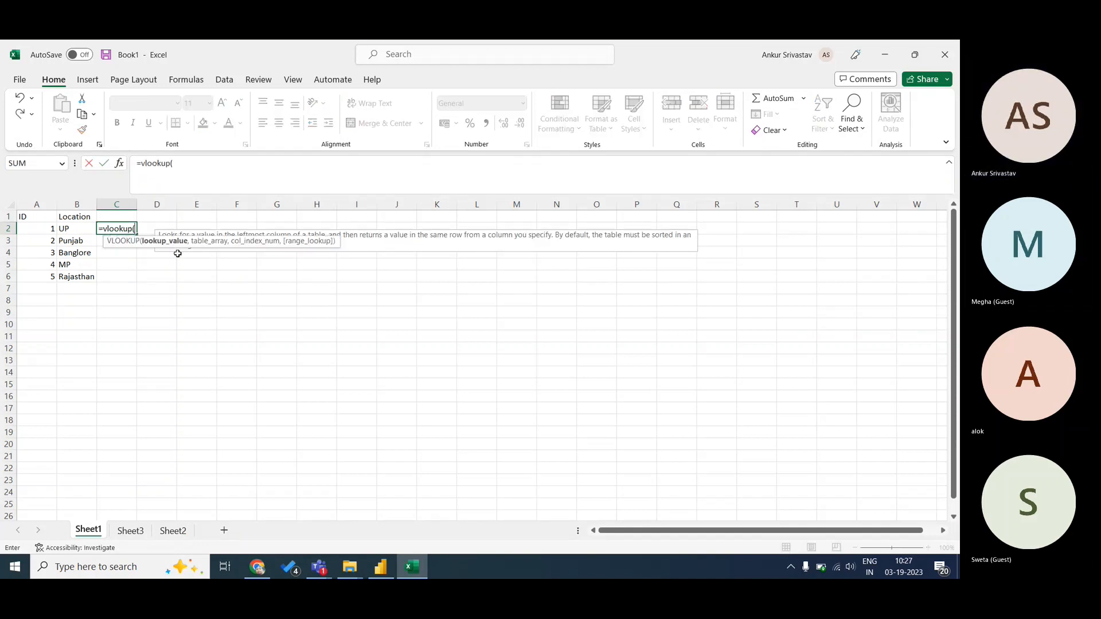
key("Left")
key("Left")
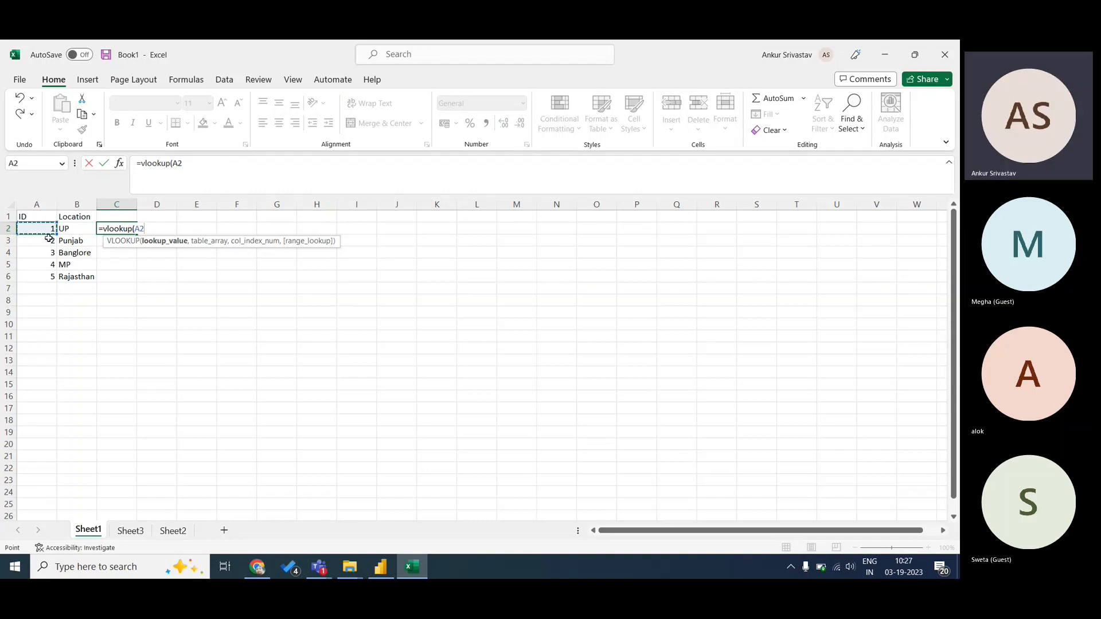
key("Escape")
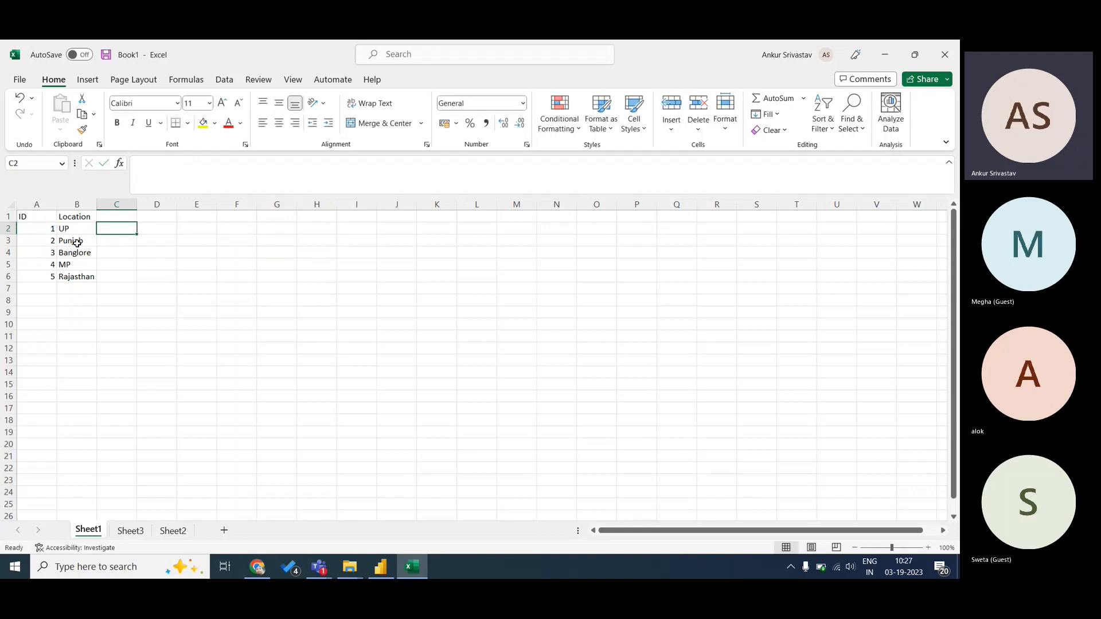
- Clear the retrieved locations from column C of Sheet2 and return to Sheet1
left_click(80, 231)
left_click(115, 227)
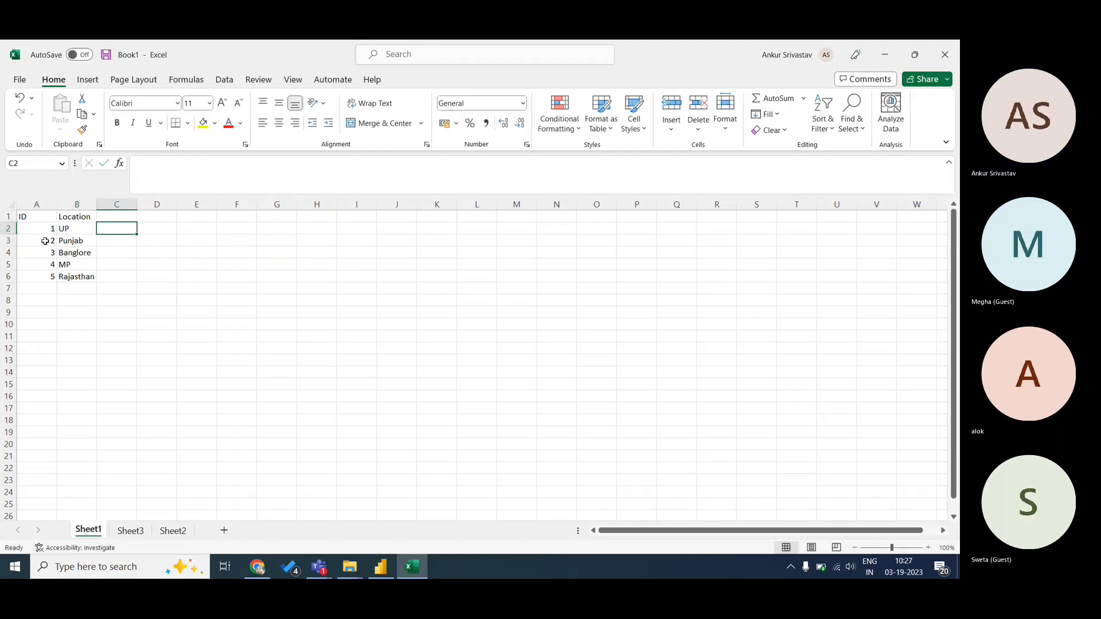
left_click(173, 530)
left_click(109, 205)
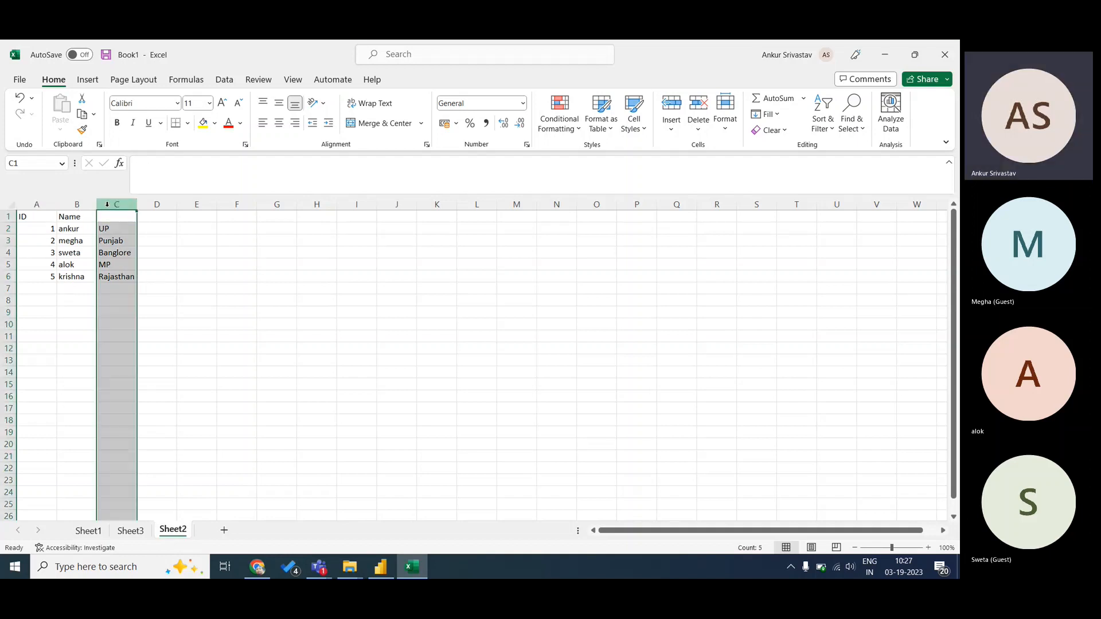
key("Delete")
left_click(89, 530)
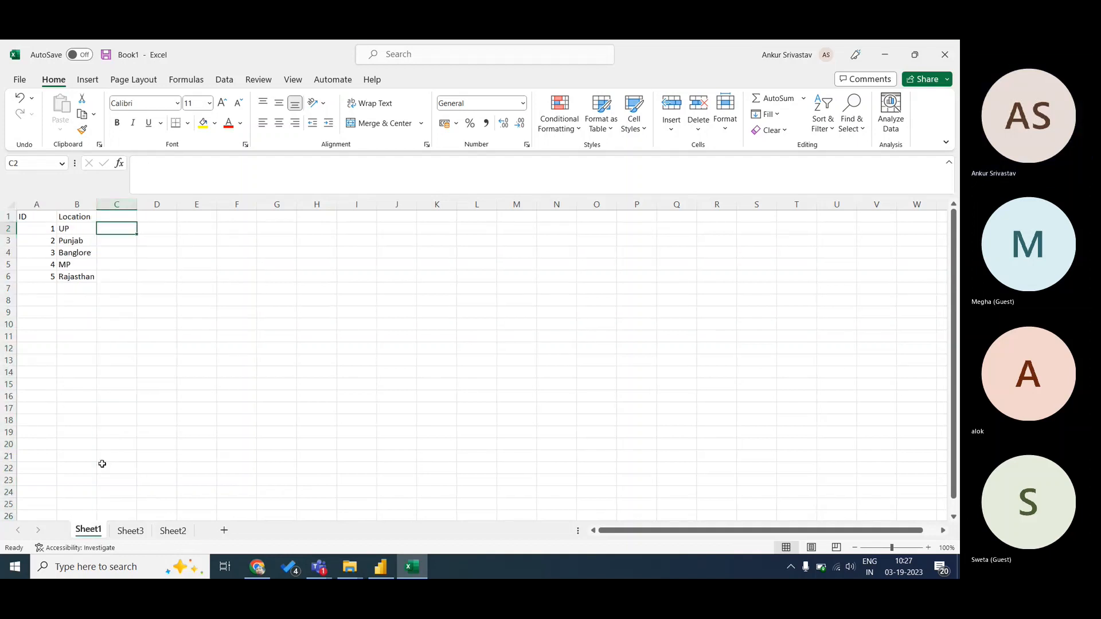
- Enter =VLOOKUP(A2,Sheet2!A:B,2,0) in C2 of Sheet1 to retrieve the name for each ID from Sheet2
left_click(112, 259)
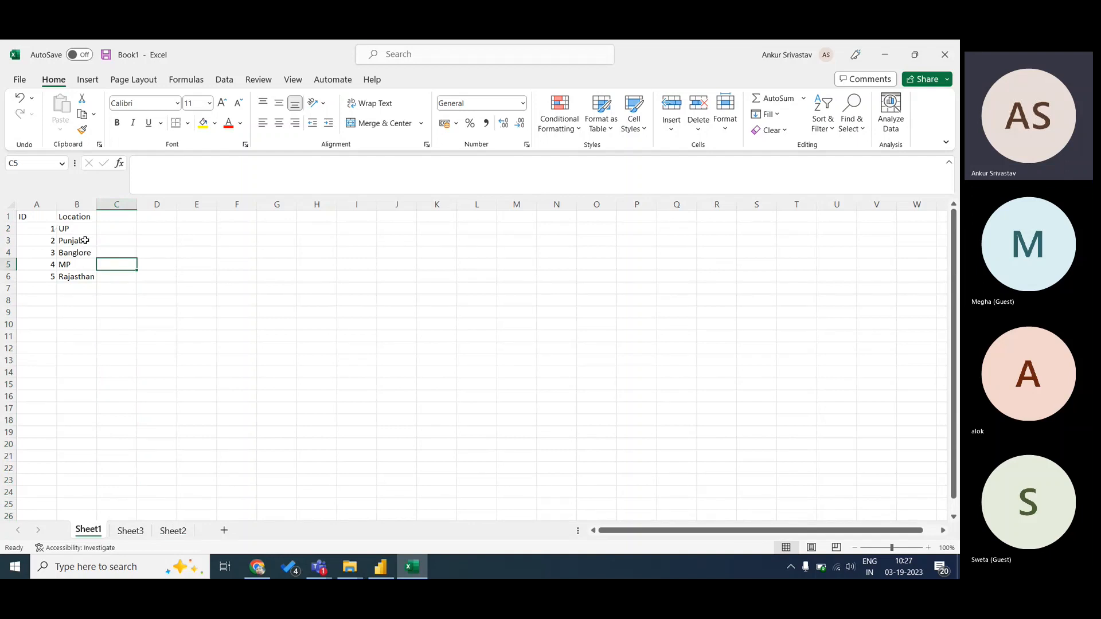
left_click(113, 227)
type("=")
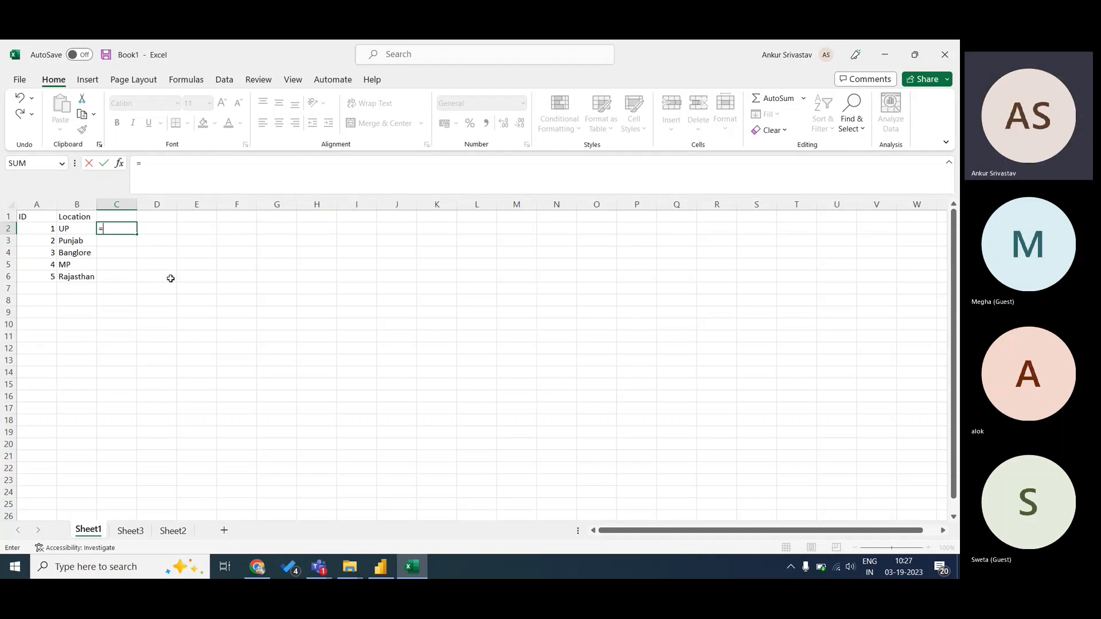
type("vlookup(")
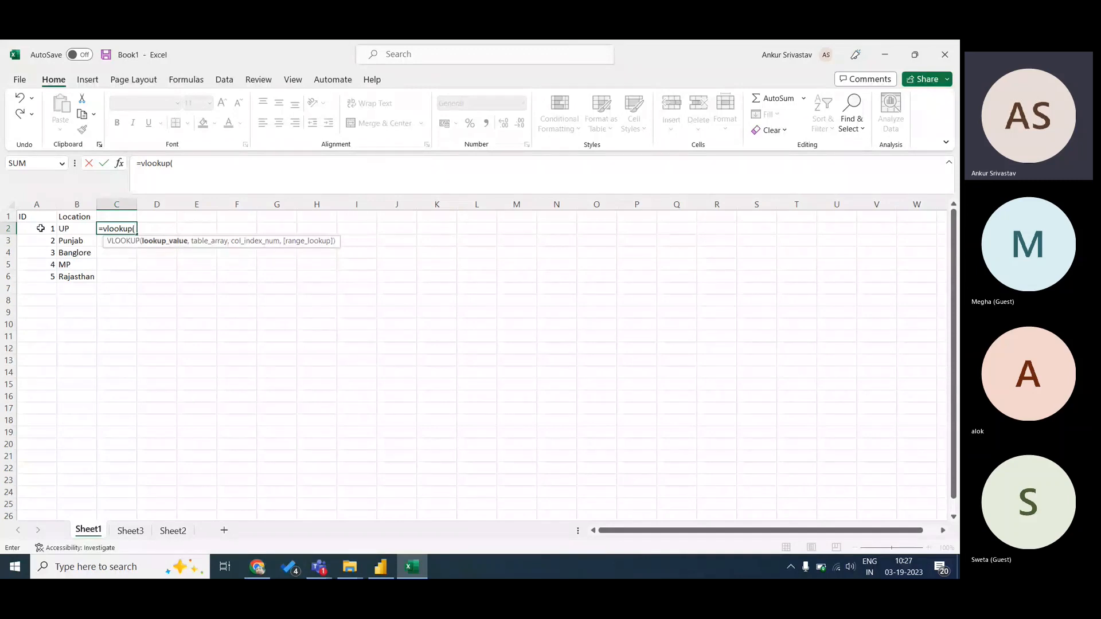
left_click(41, 228)
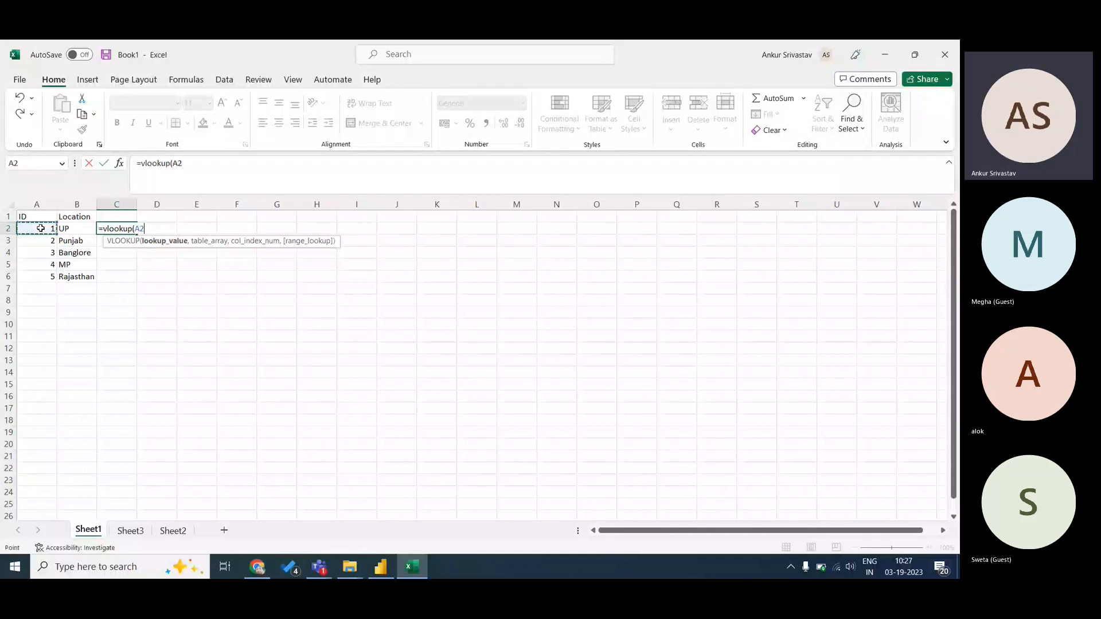
type(",")
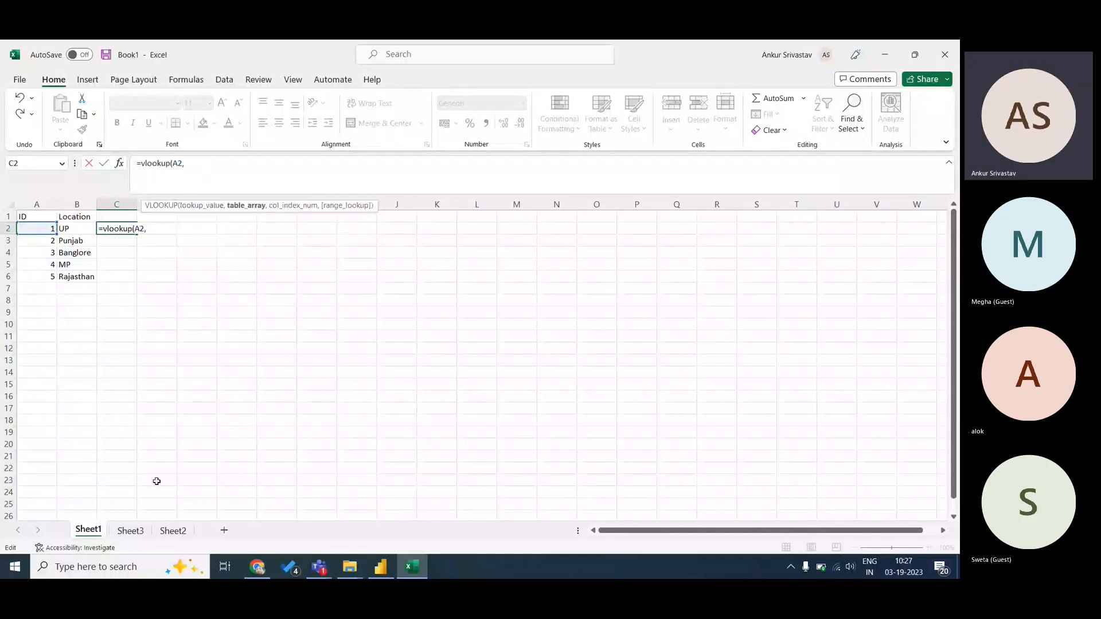
left_click(171, 531)
left_click(38, 206)
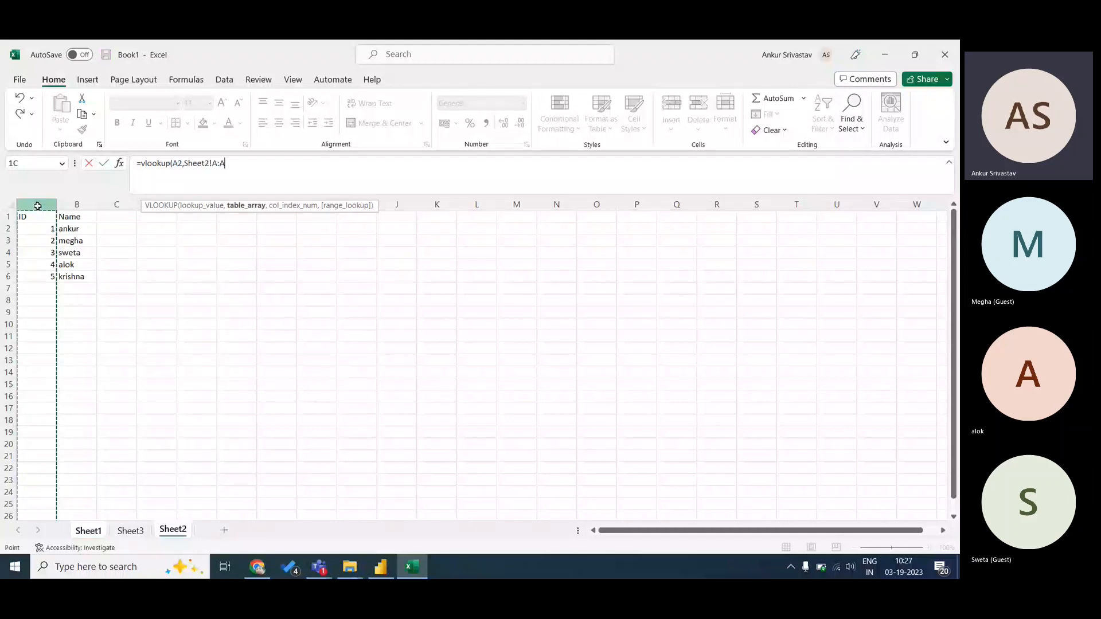
left_click_drag(37, 205, 67, 206)
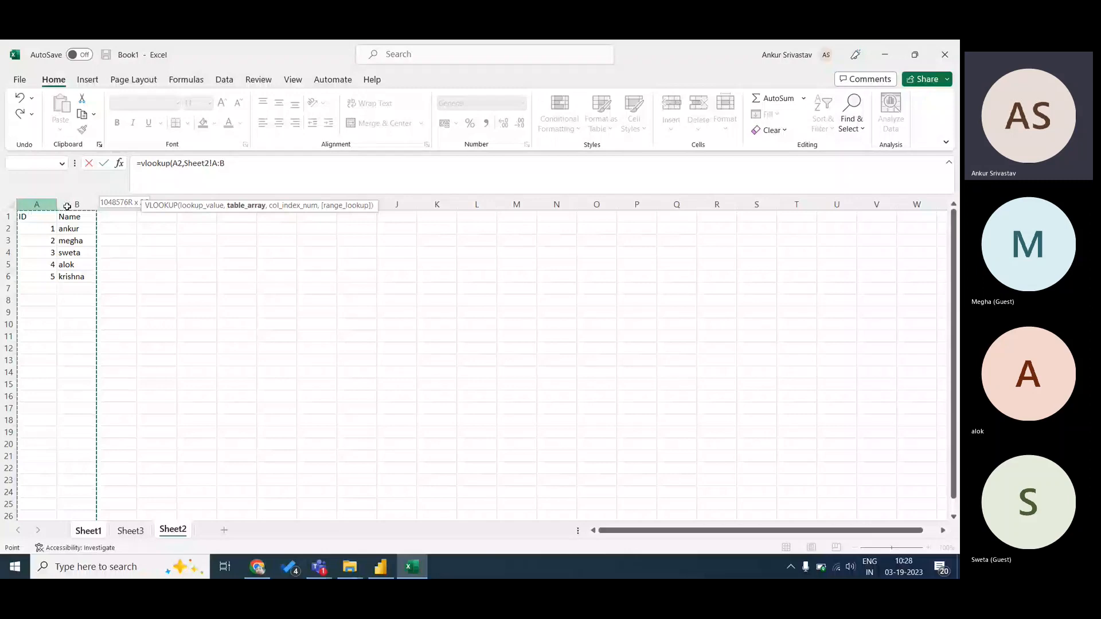
left_click_drag(67, 207, 67, 204)
type(",2")
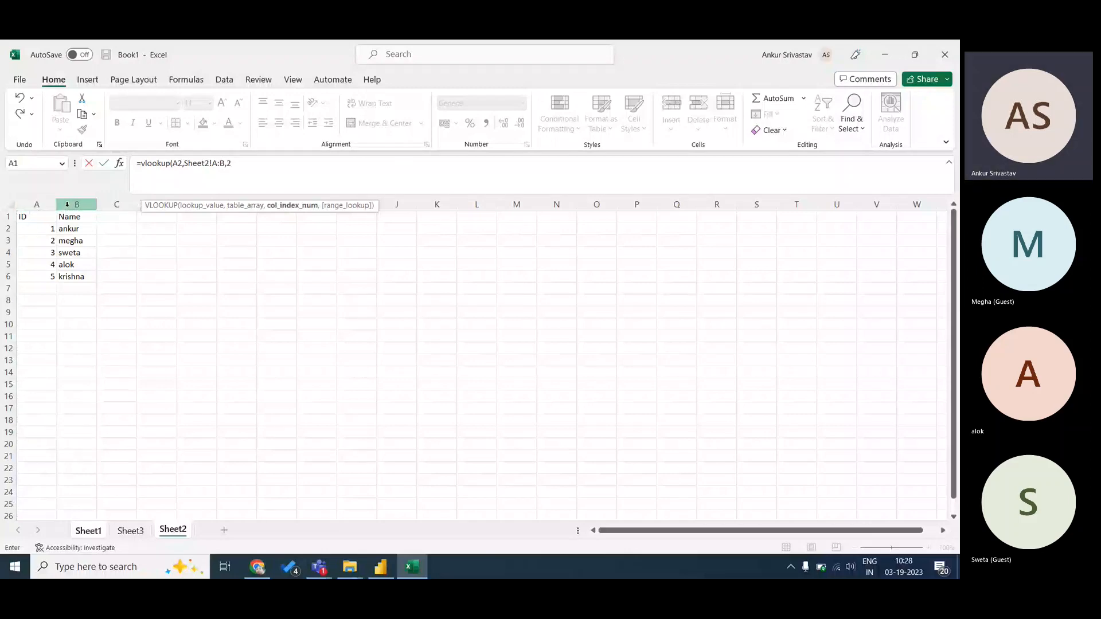
type(",0)")
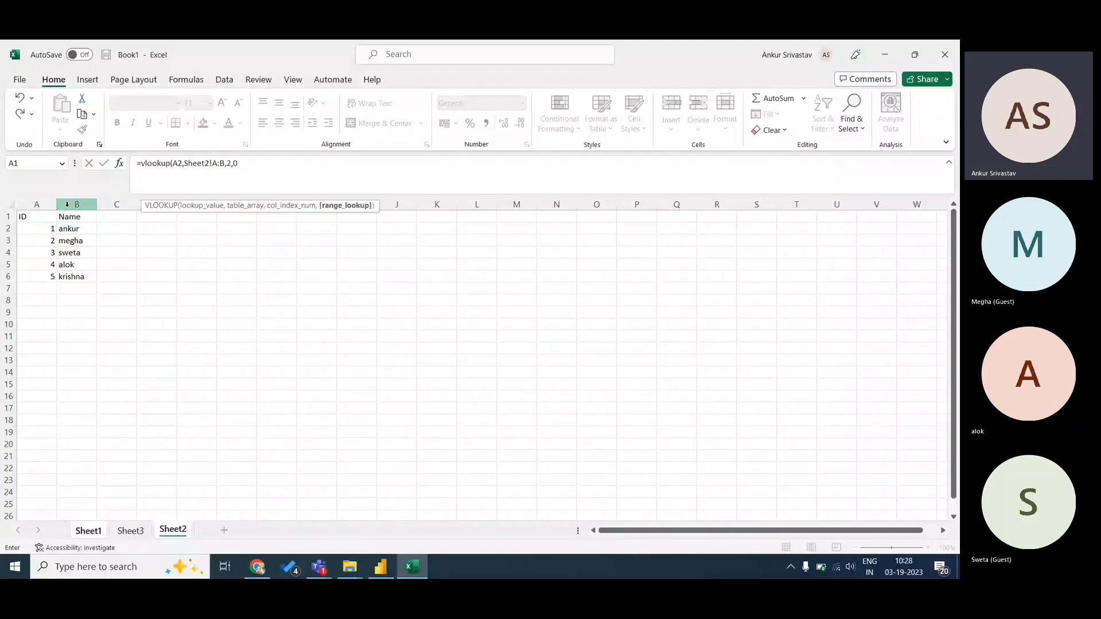
key("Return")
- Fill the VLOOKUP formula from C2 down to C6 on Sheet1, covering all five IDs
key("Up")
key("Left")
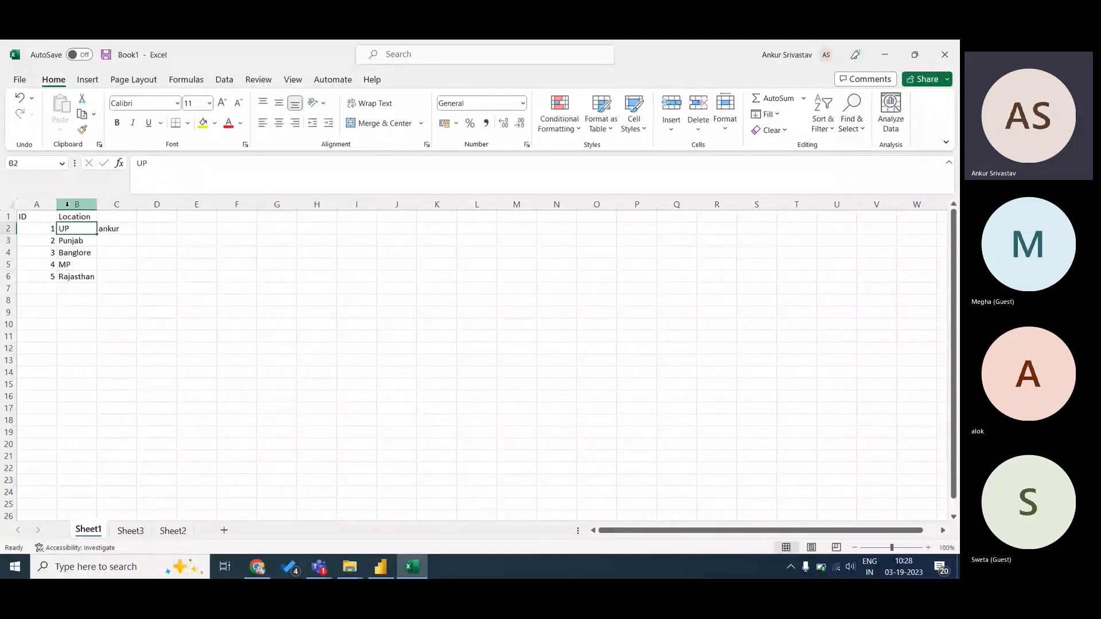
key("ctrl+Down")
key("Right")
key("ctrl+shift+Up")
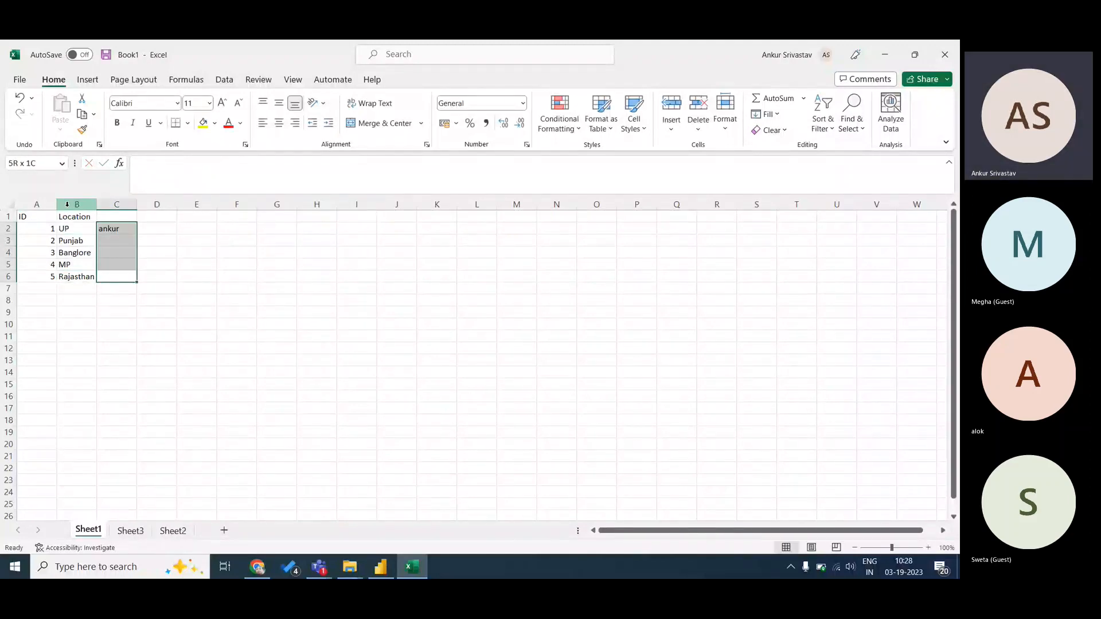
key("ctrl+d")
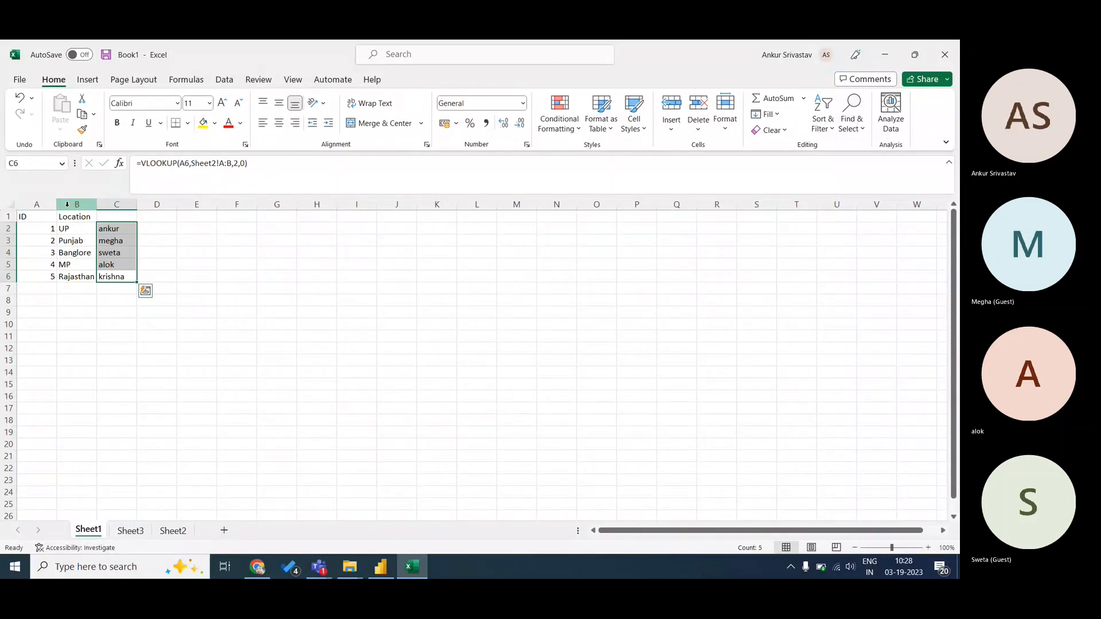
left_click(118, 289)
left_click(156, 298)
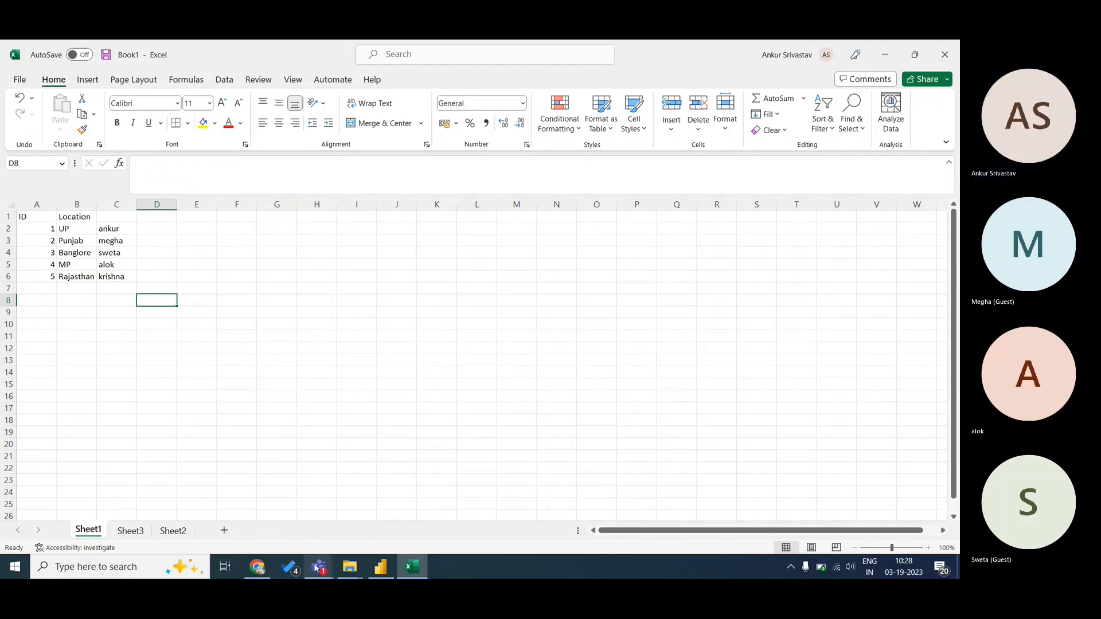
- Check the conversation of the Weekend Batch meeting in Microsoft Teams, close it, and return to the Excel workbook
mouse_move(318, 568)
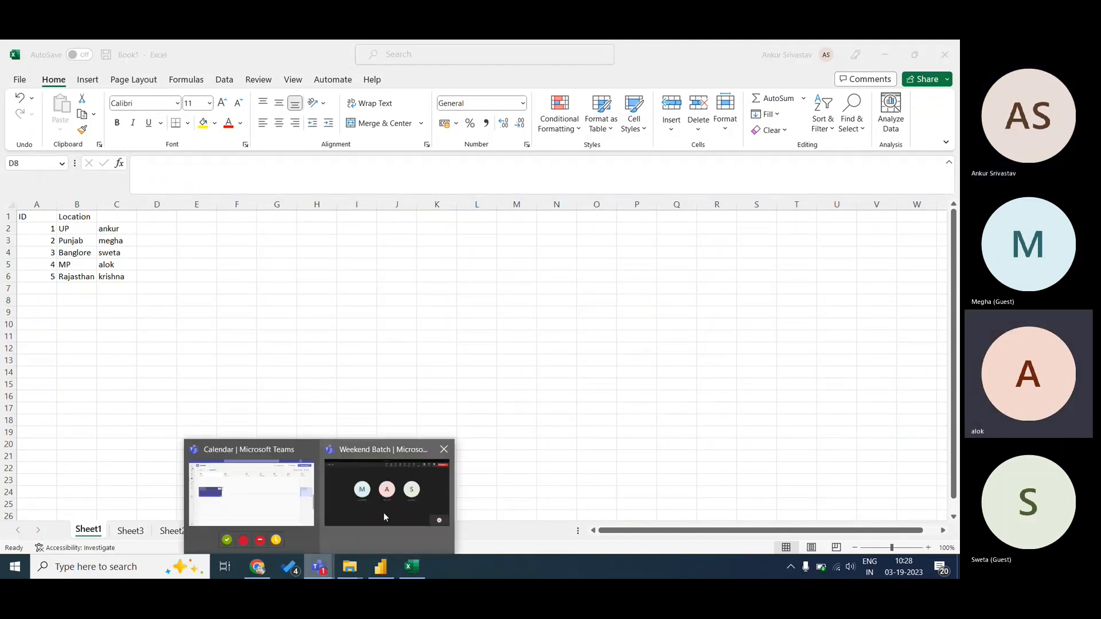
left_click(383, 512)
left_click(483, 83)
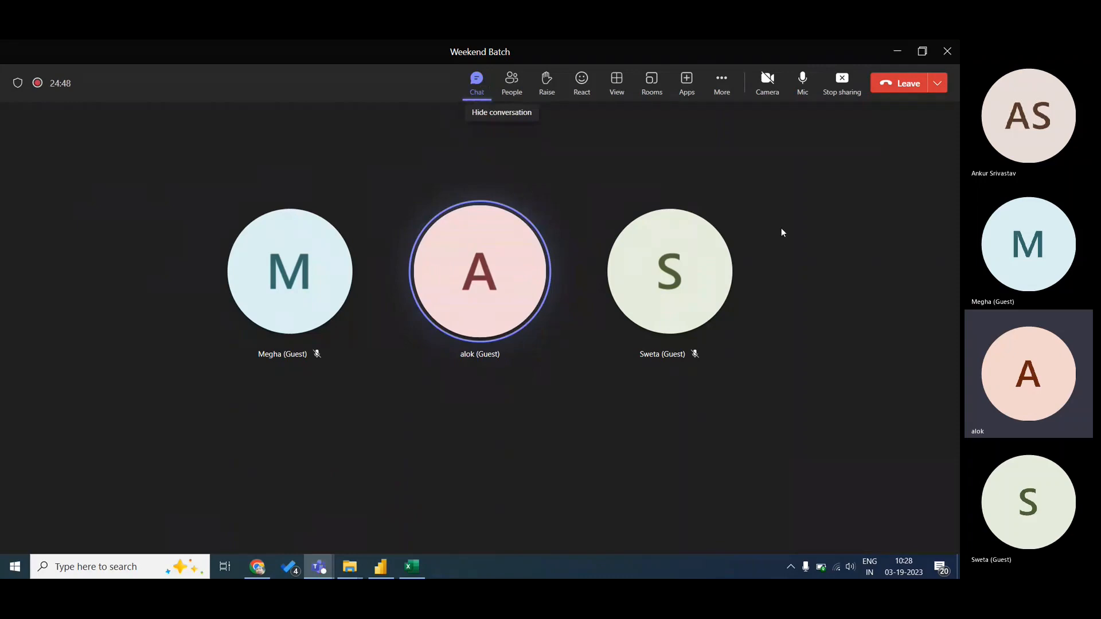
left_click(937, 121)
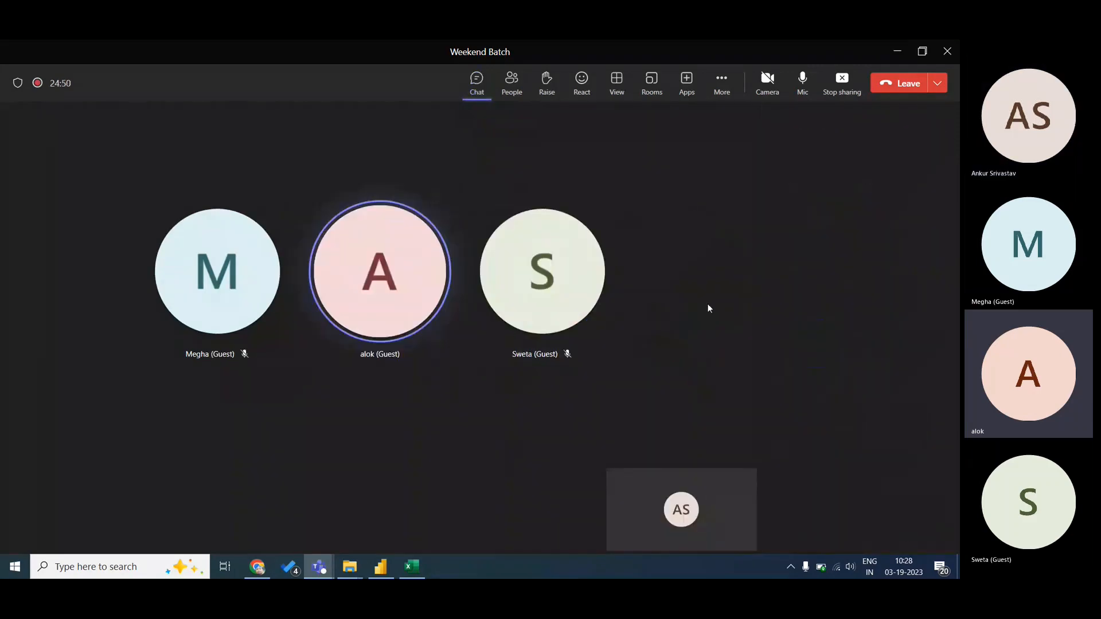
key("alt+Tab")
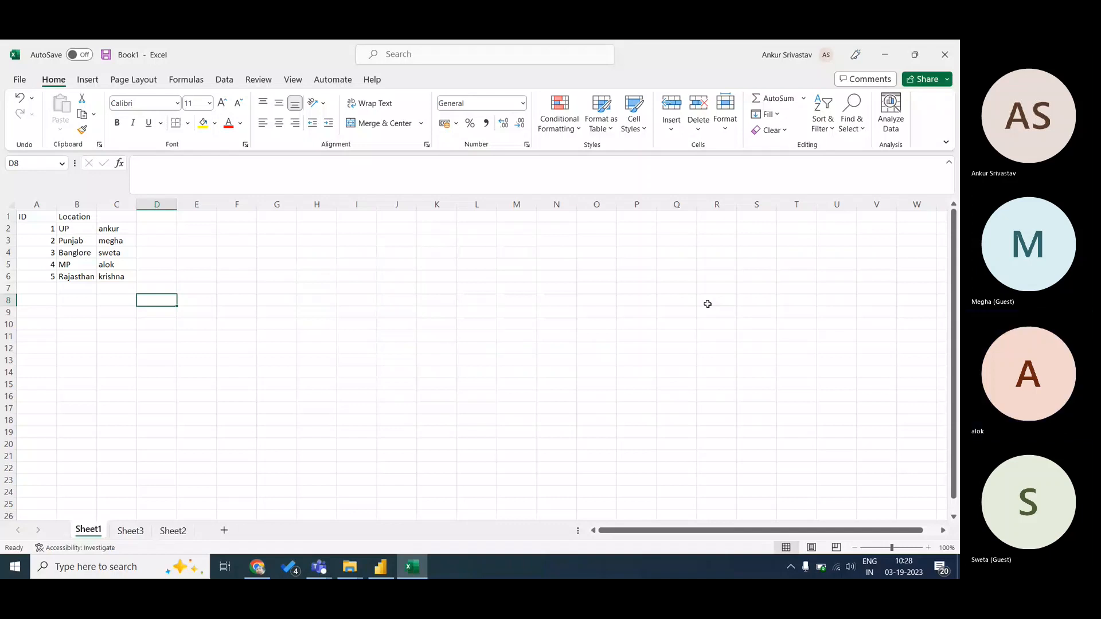
- Review the combined ID, location and name data in A1:C6 of Sheet1
left_click(77, 229)
left_click_drag(116, 229, 26, 218)
left_click(154, 279)
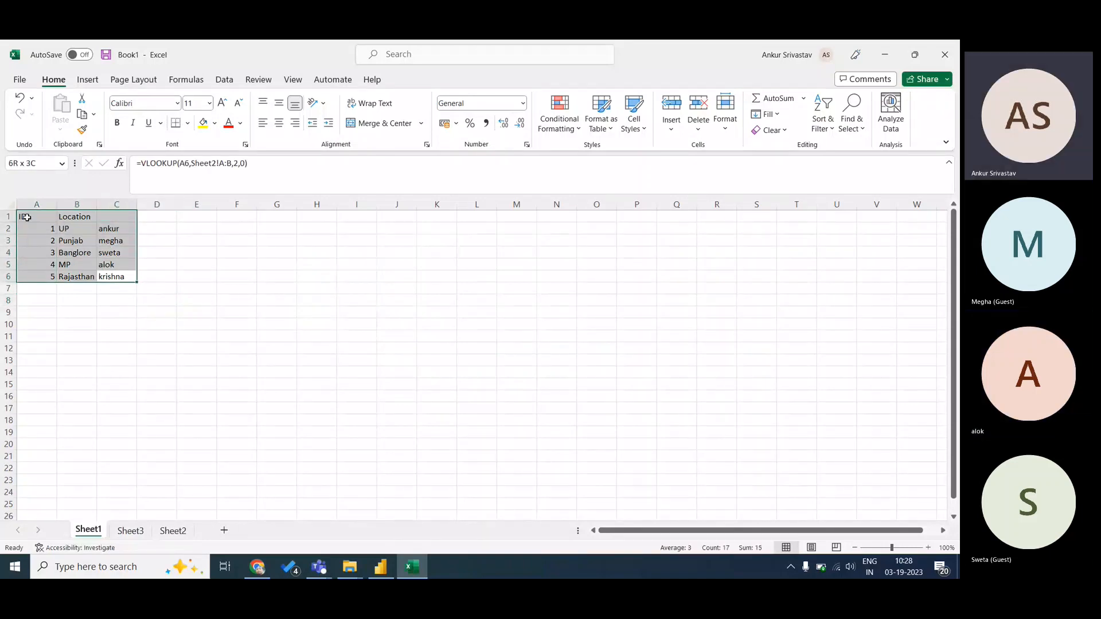
left_click(180, 300)
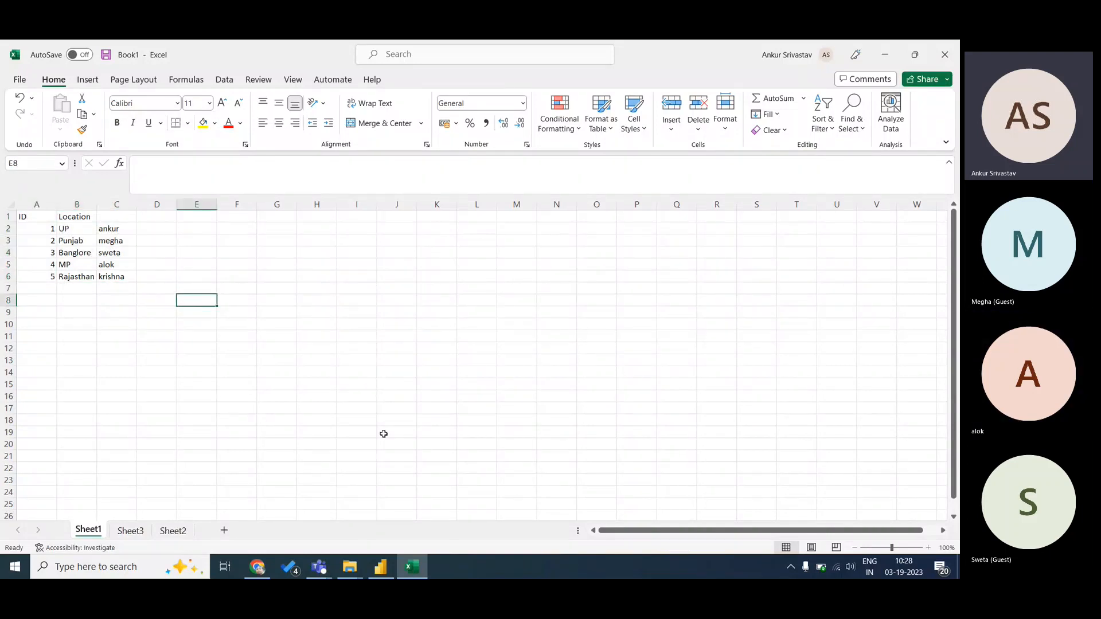
- Switch to Power BI's model view and place the Returns table directly beneath the People table
left_click(380, 567)
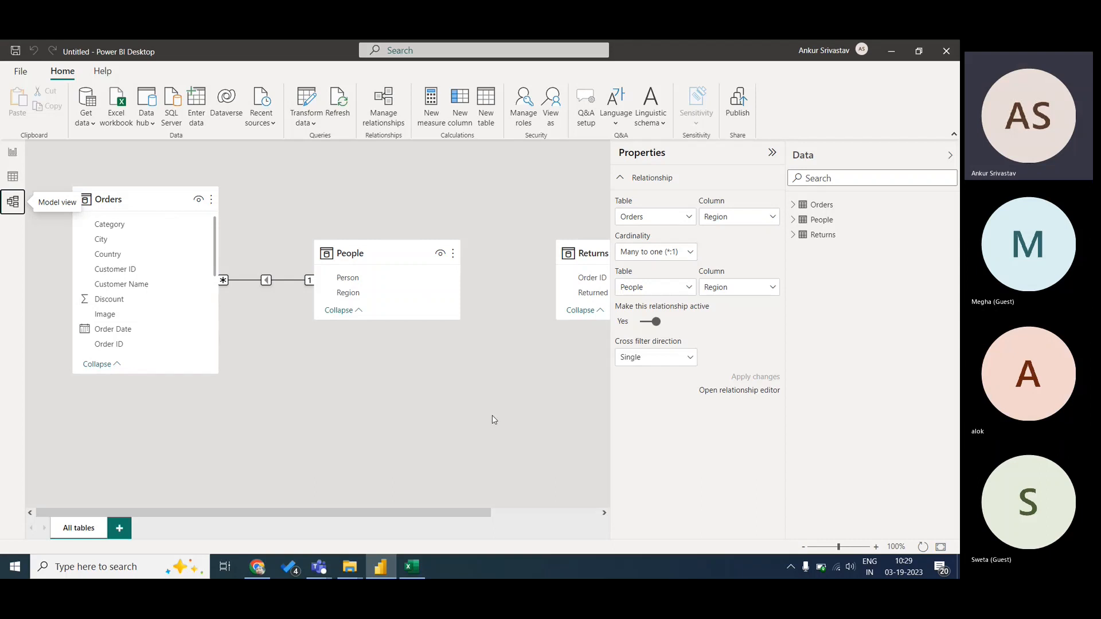
left_click_drag(584, 258, 344, 358)
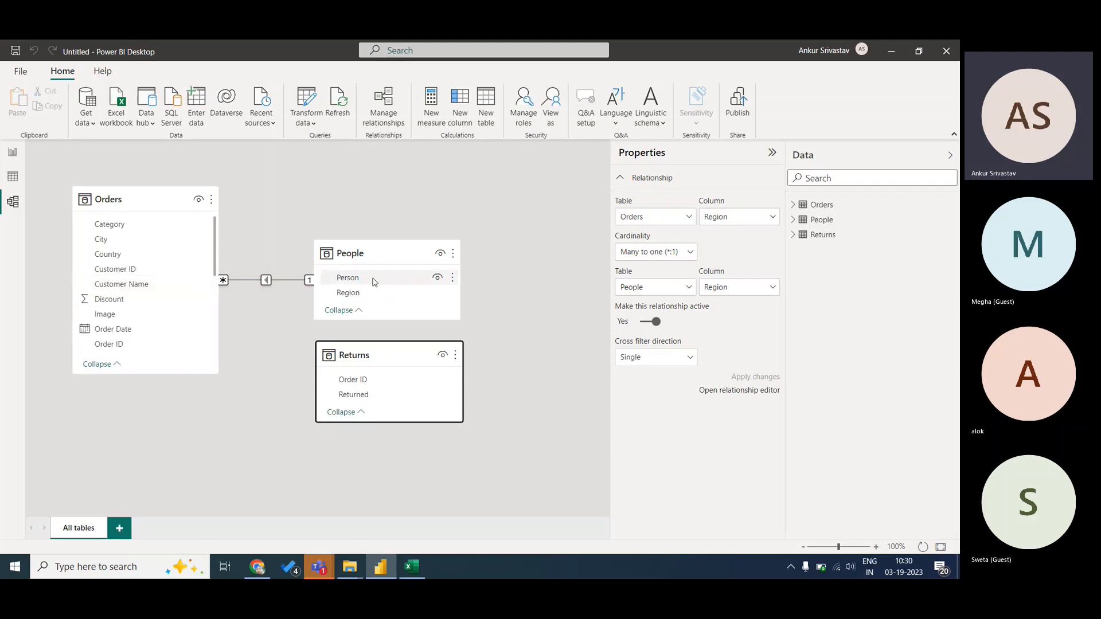
- Examine the linked columns and cardinality of the relationship between Orders and People, leaving its settings as they are
right_click(266, 282)
left_click(295, 307)
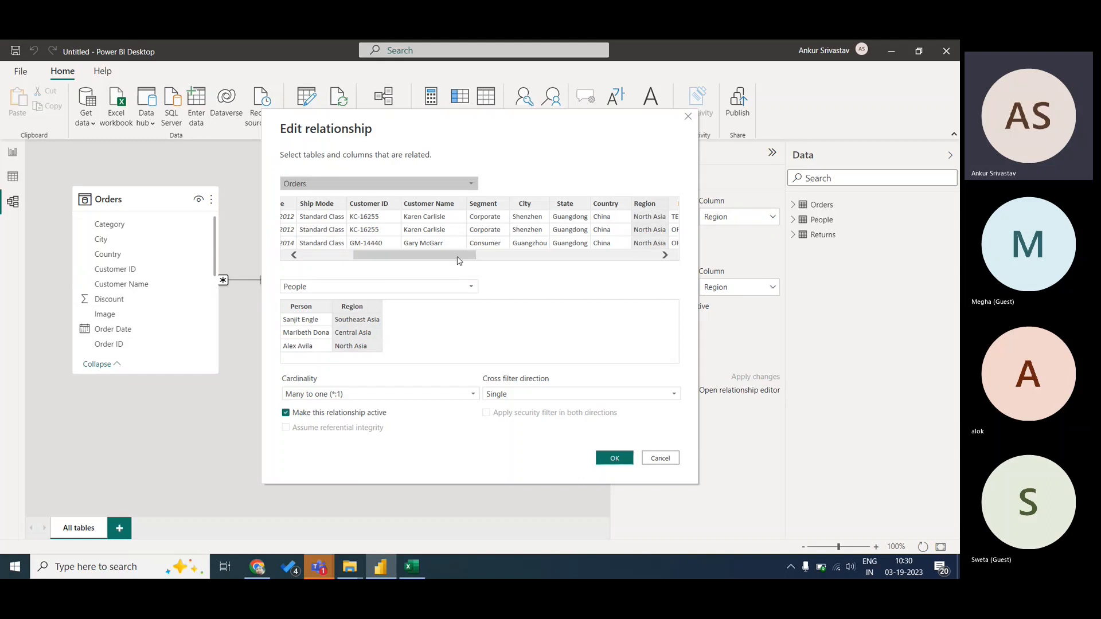
left_click_drag(457, 257, 501, 256)
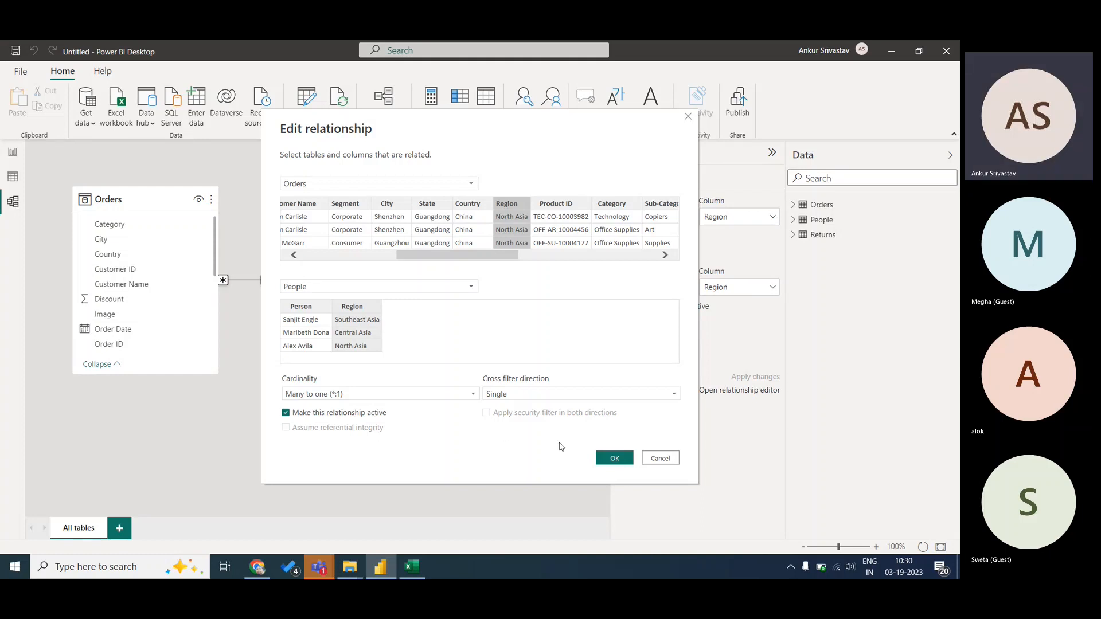
left_click(661, 459)
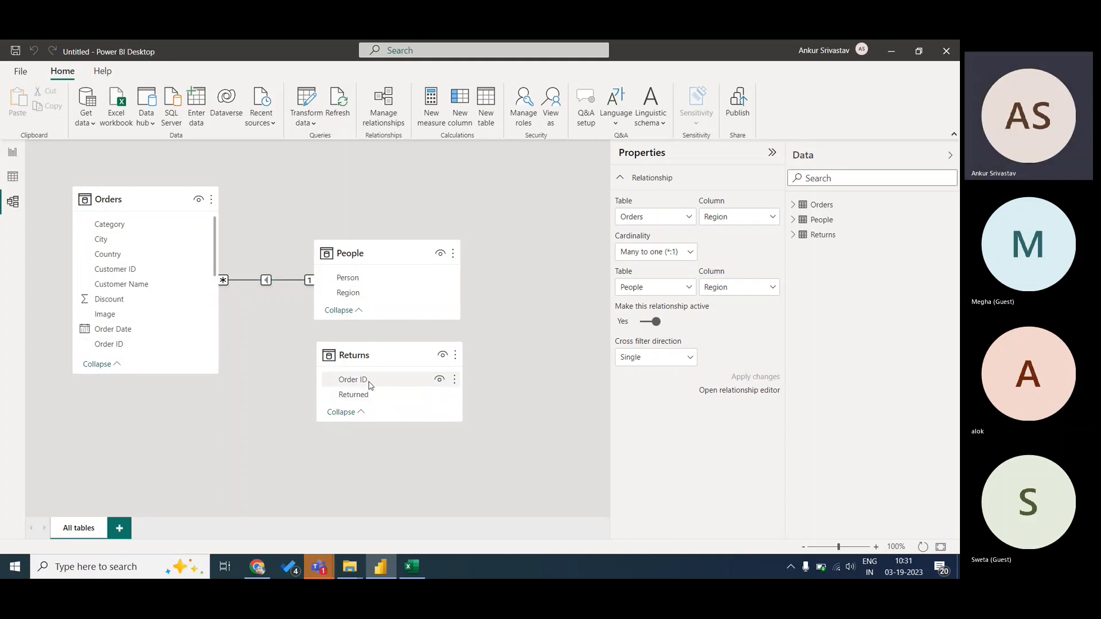
- Create a relationship from Order ID in the Orders table to Order ID in the Returns table
left_click(128, 345)
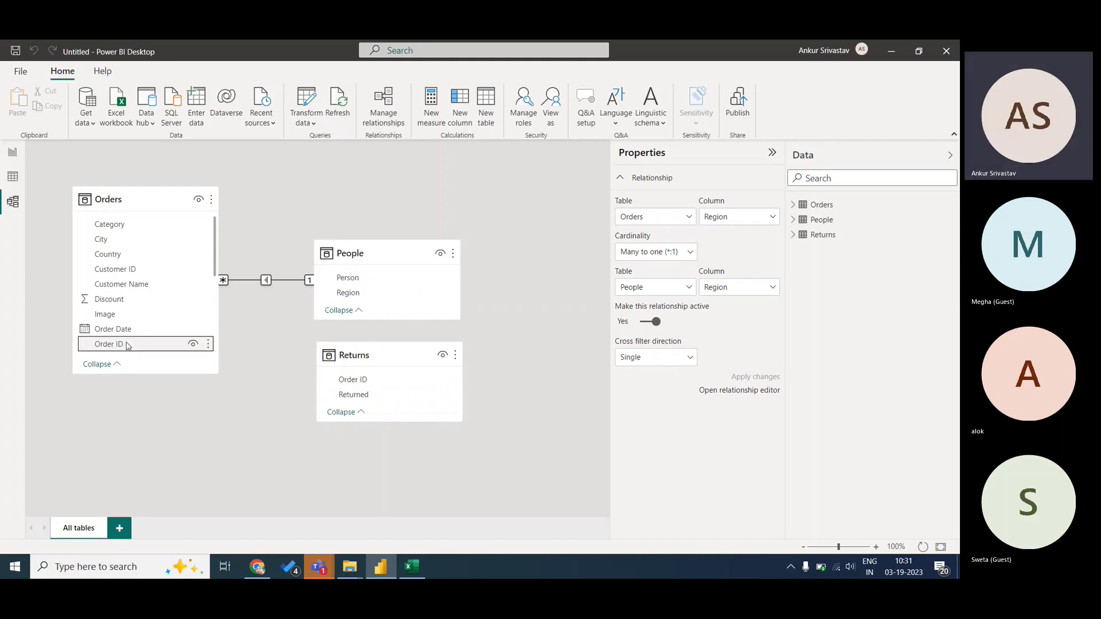
left_click_drag(128, 346, 368, 381)
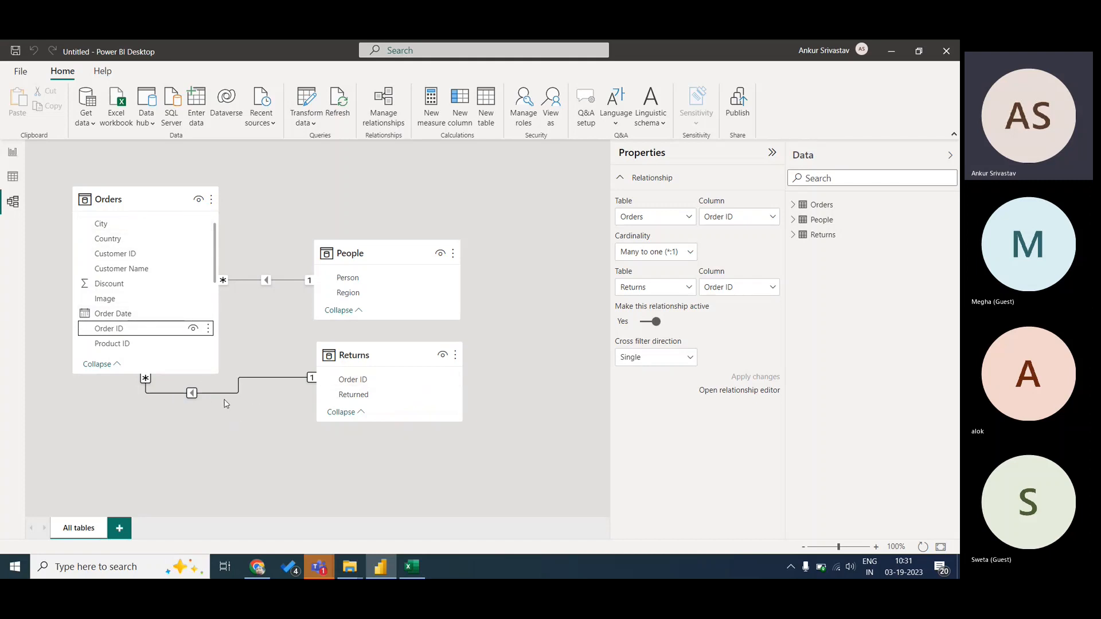
- Examine the linked columns and cardinality of the relationship between Orders and Returns, closing its properties without changes
right_click(192, 393)
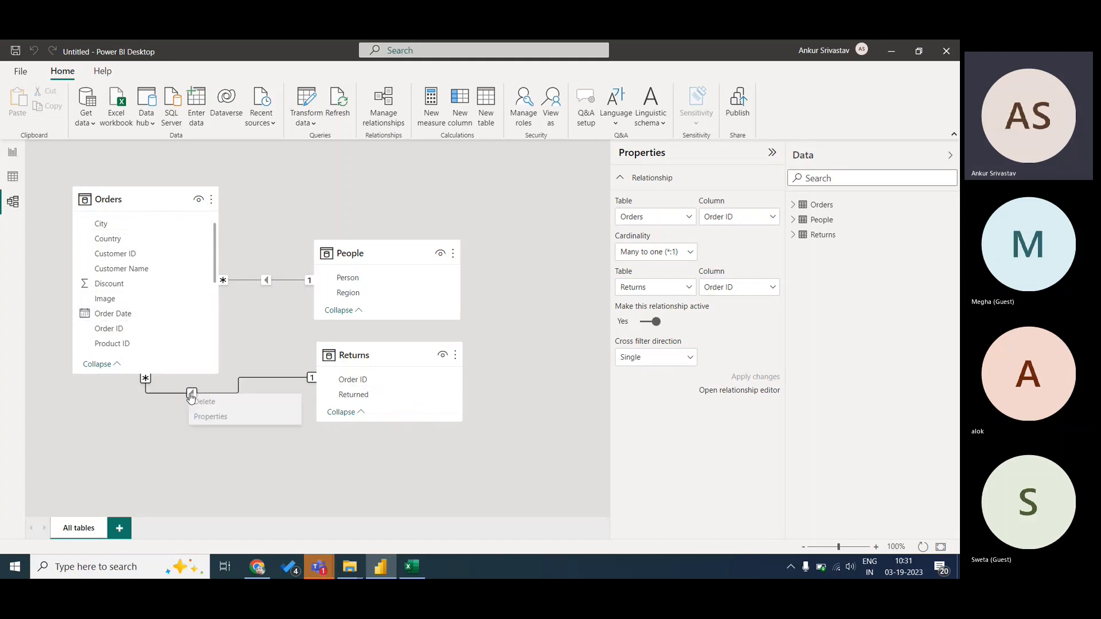
left_click(213, 417)
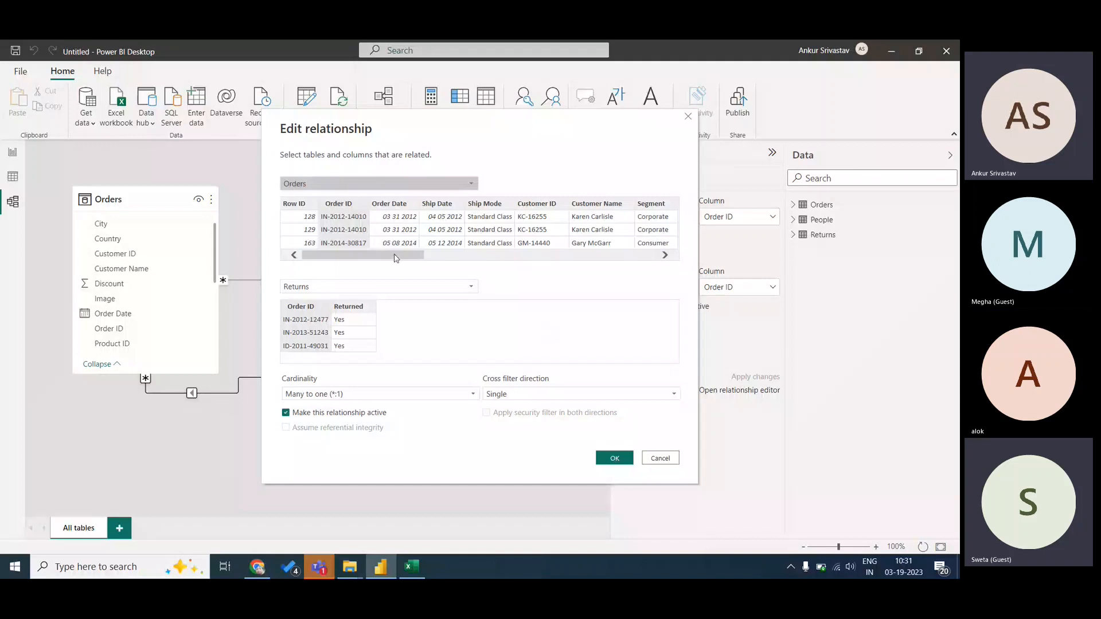
left_click_drag(393, 258, 322, 331)
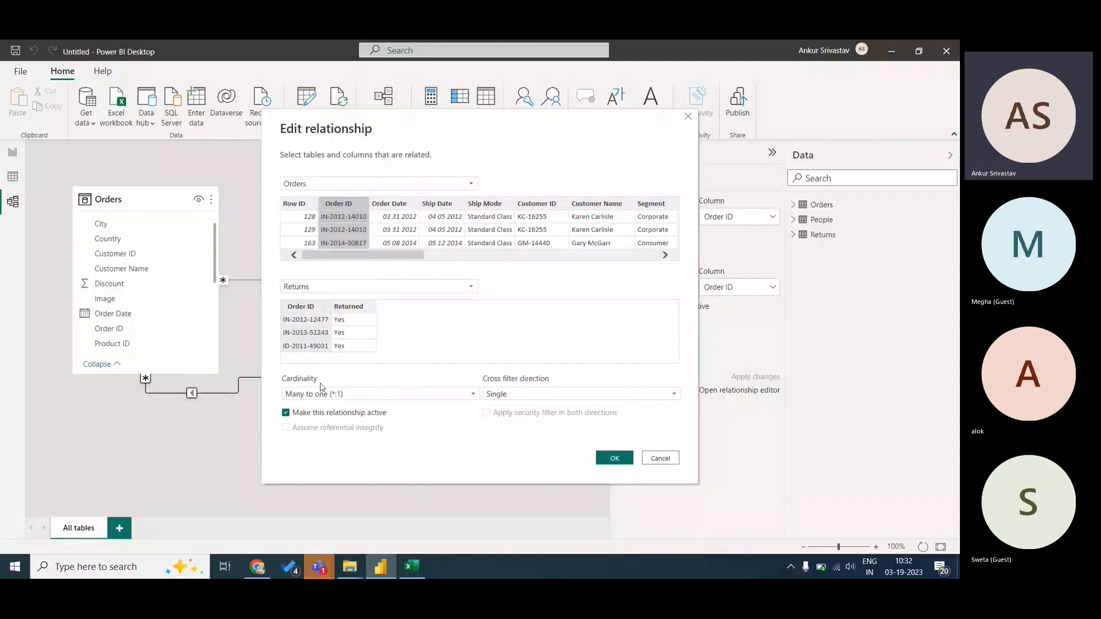
left_click(660, 458)
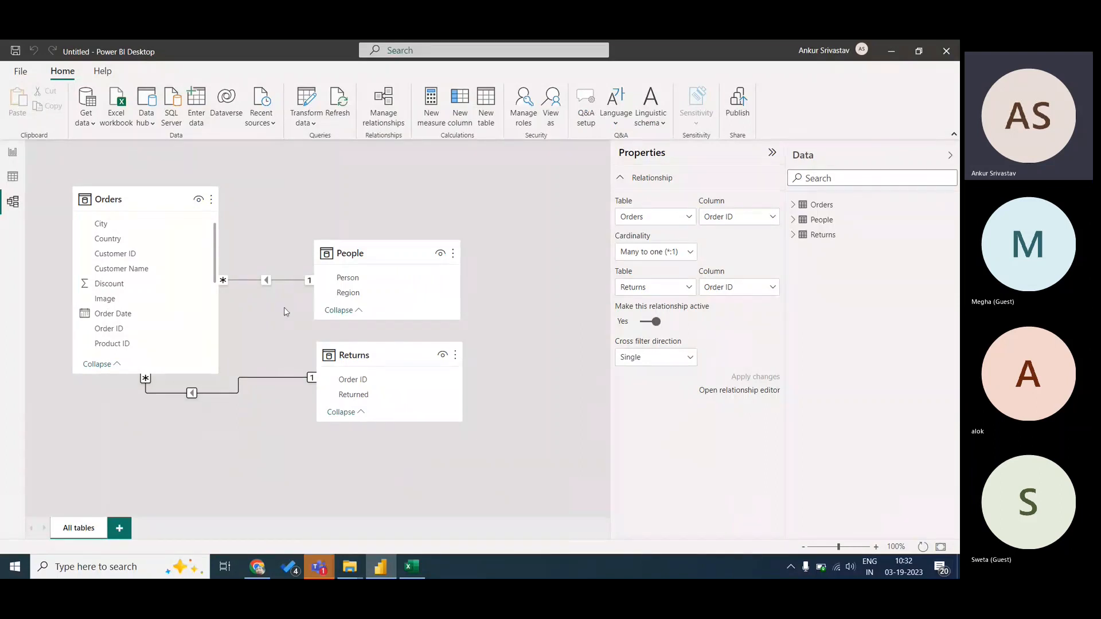
- Show the Orders table's rows in data view and inspect its Order ID column for repeated values
left_click(13, 177)
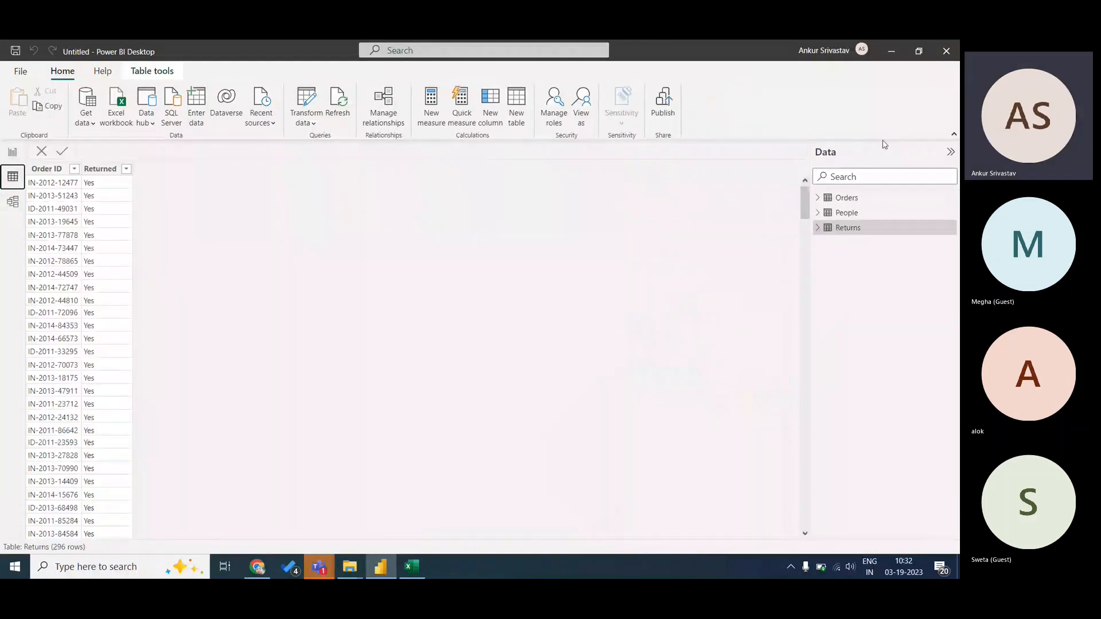
left_click(854, 200)
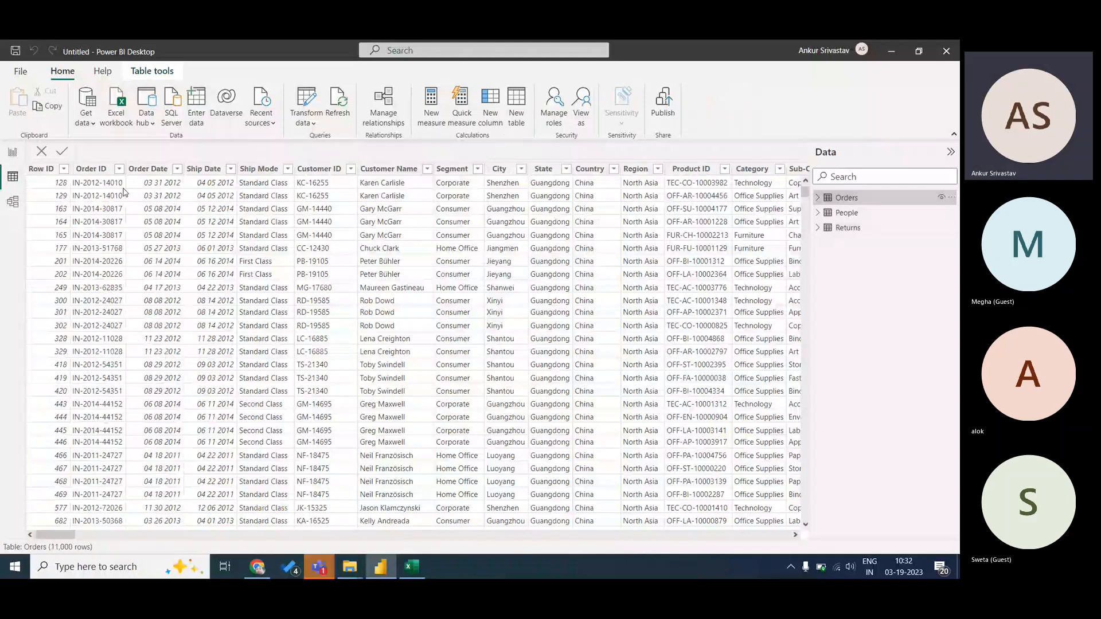
- Examine the Order ID column's list of values and look across the remaining columns of the Orders table
left_click(118, 169)
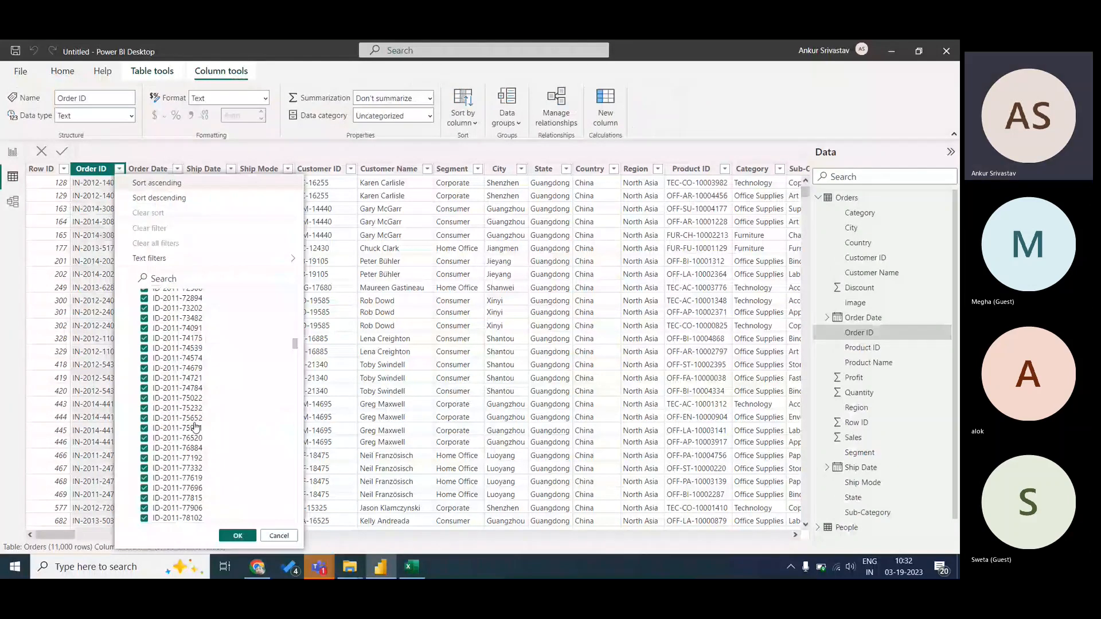
left_click(583, 270)
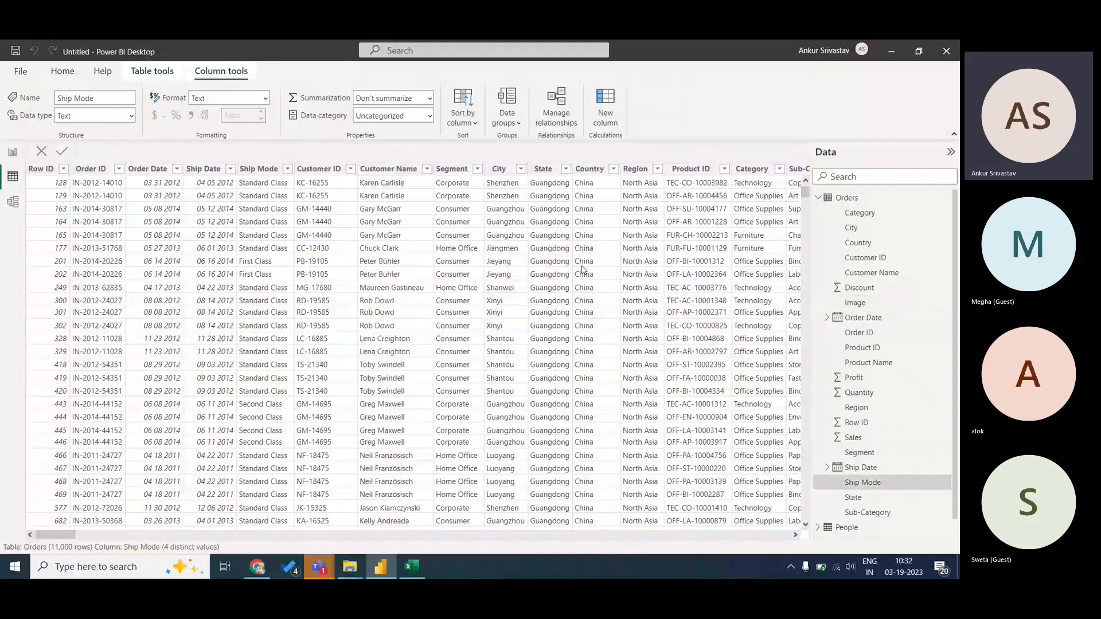
key("ctrl+Right")
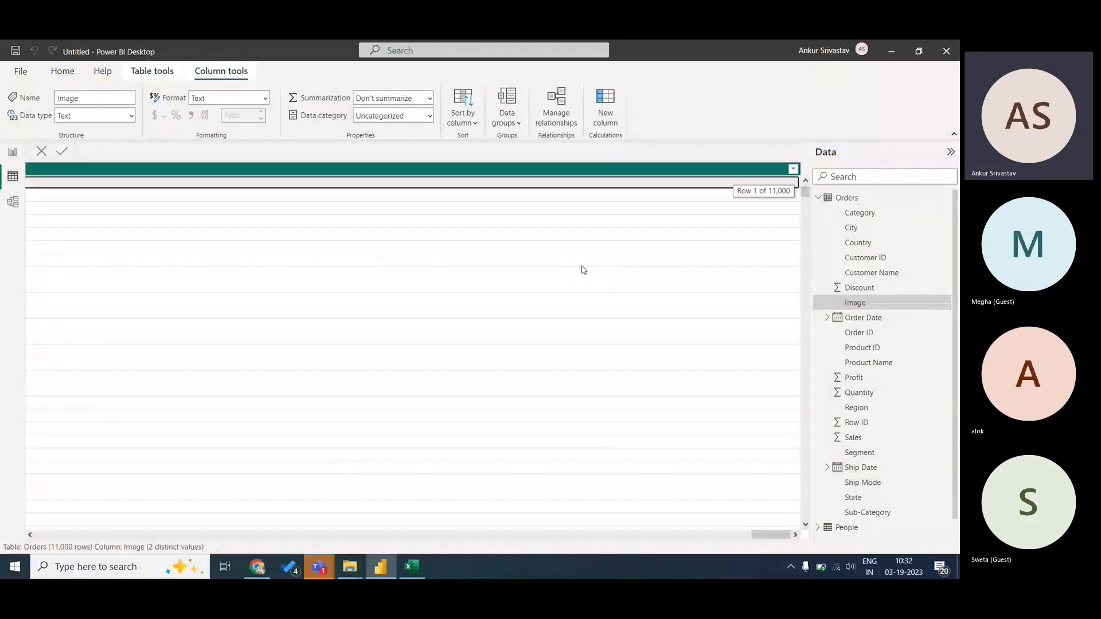
key("Left")
key("Left")
key("Left")
key("Left")
key("Left")
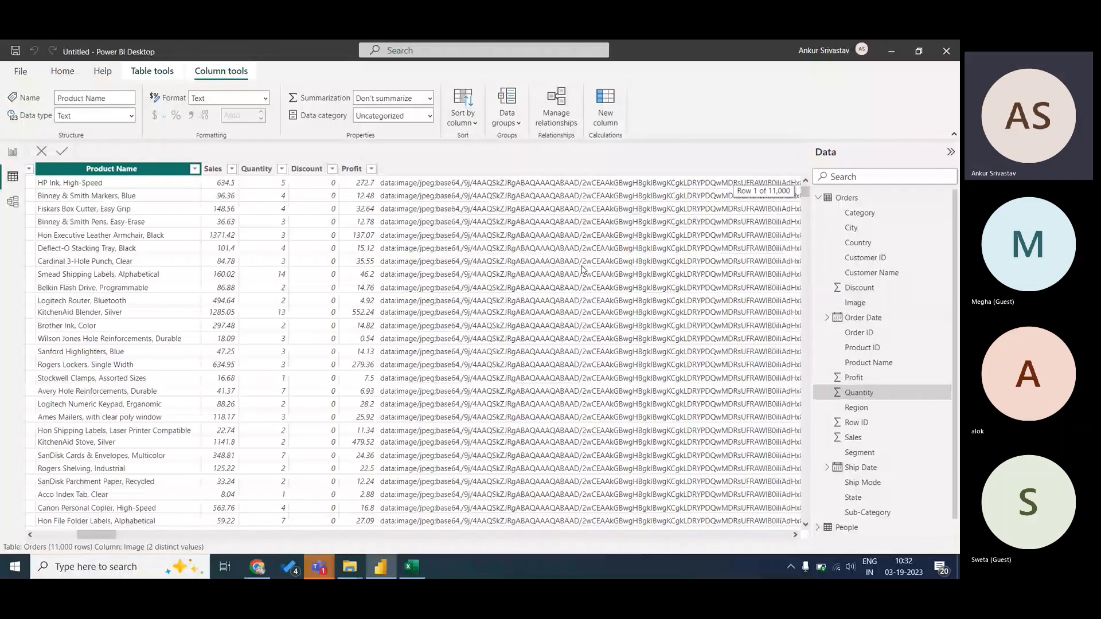
key("ctrl+Left")
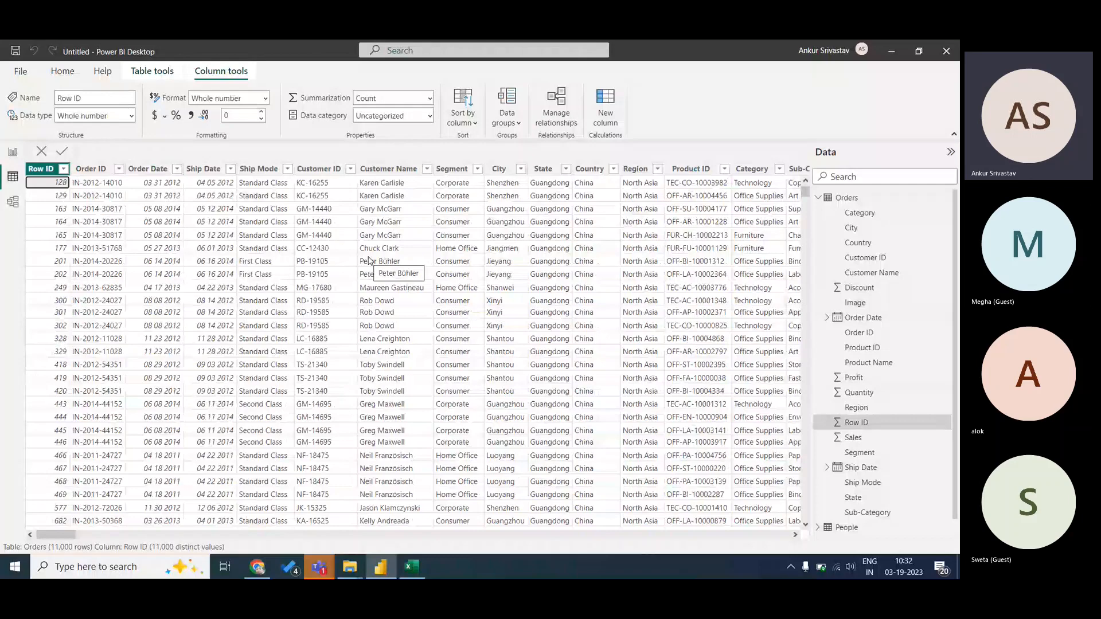
key("Up")
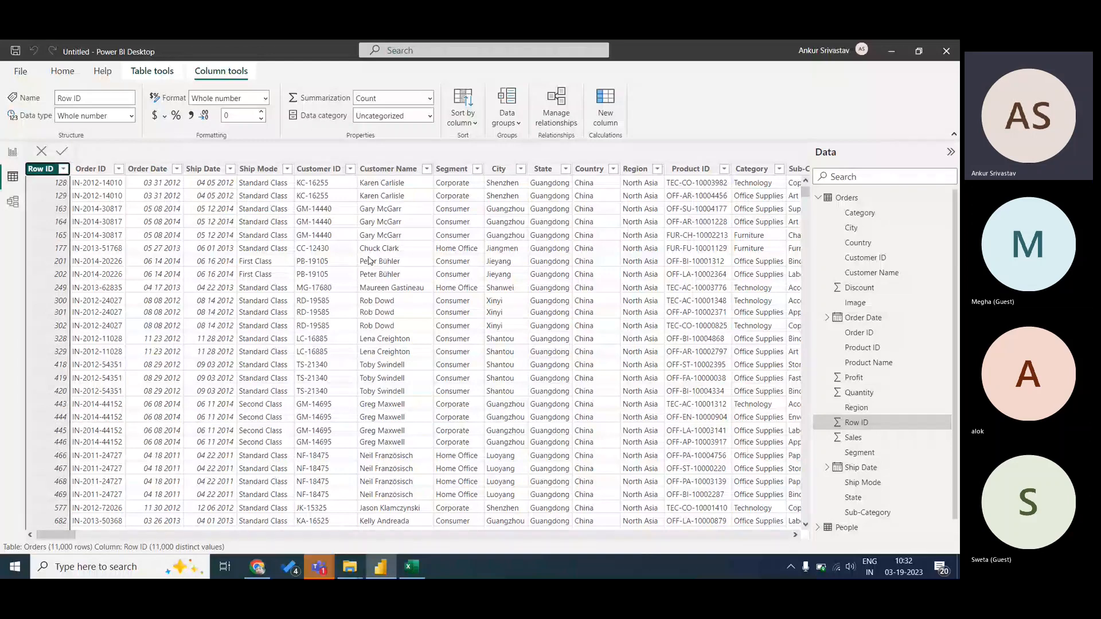
left_click(452, 169)
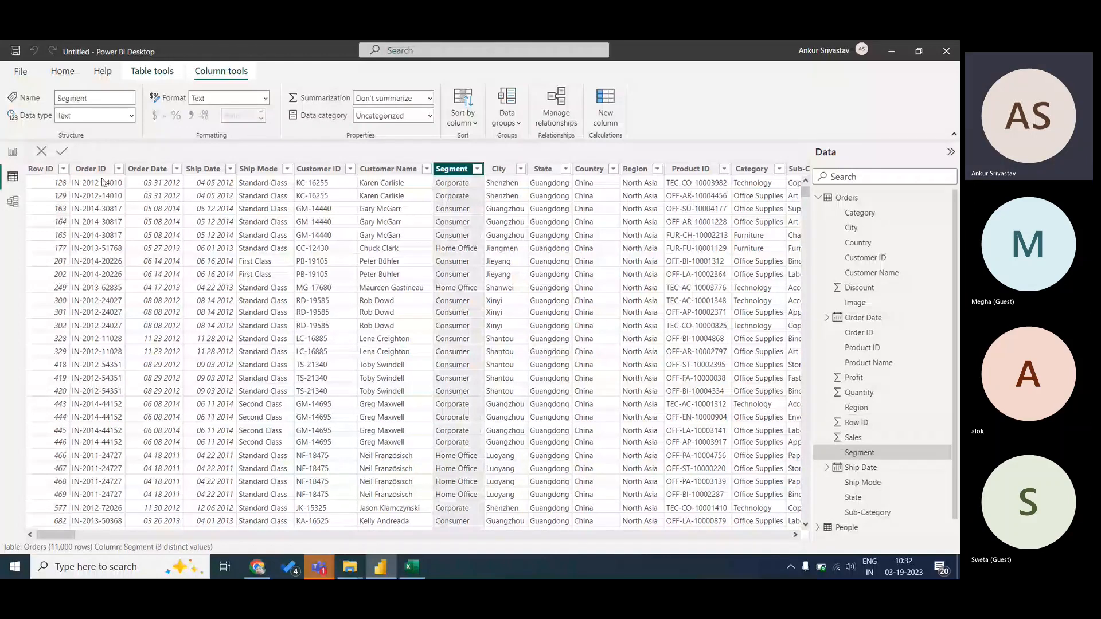
left_click(102, 183)
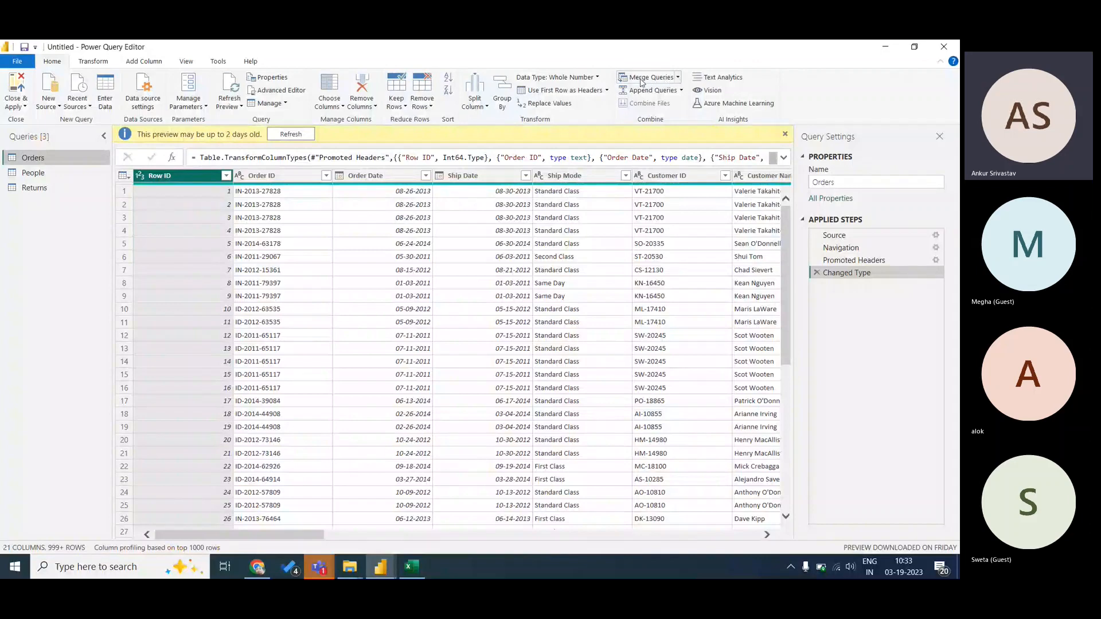
- Merge the Returns query into the Orders query, matching on Order ID with a Left Outer join
left_click(679, 78)
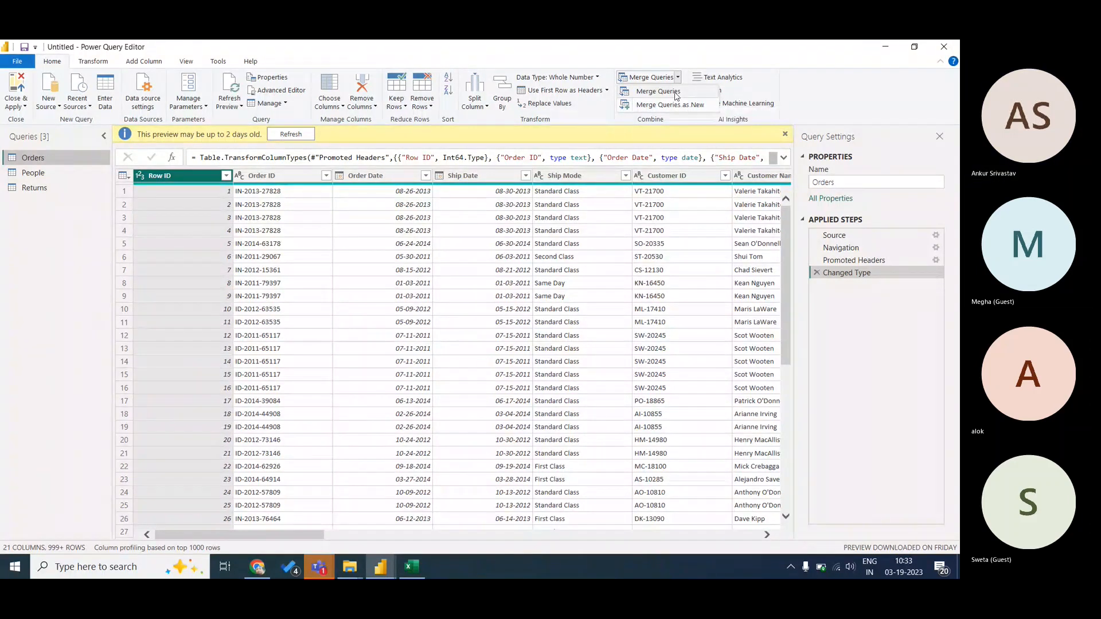
left_click(658, 92)
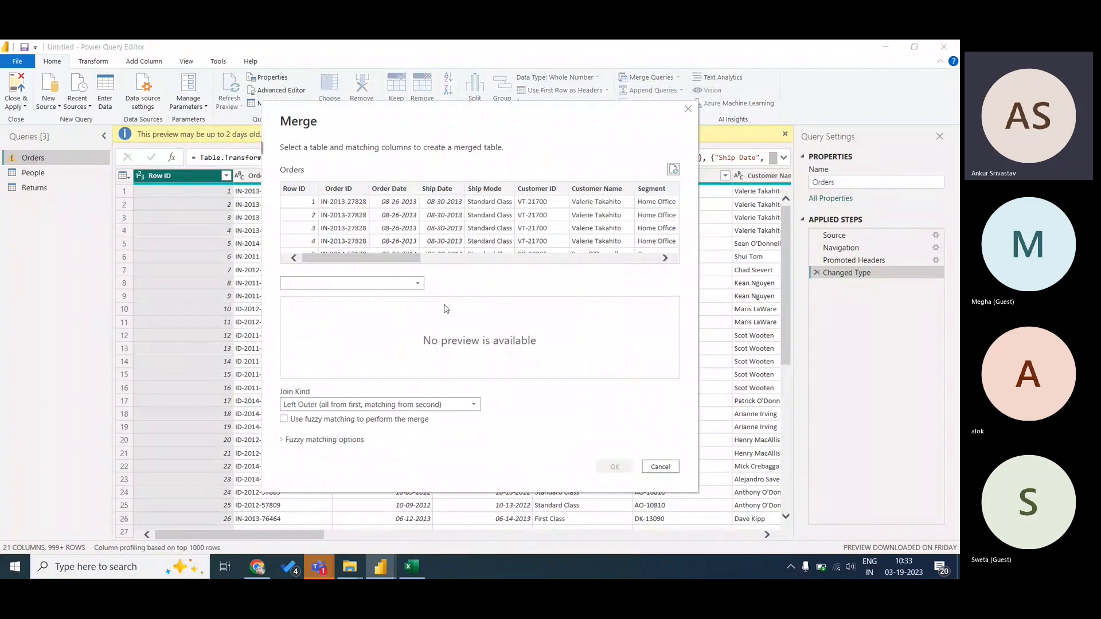
left_click_drag(536, 120, 604, 91)
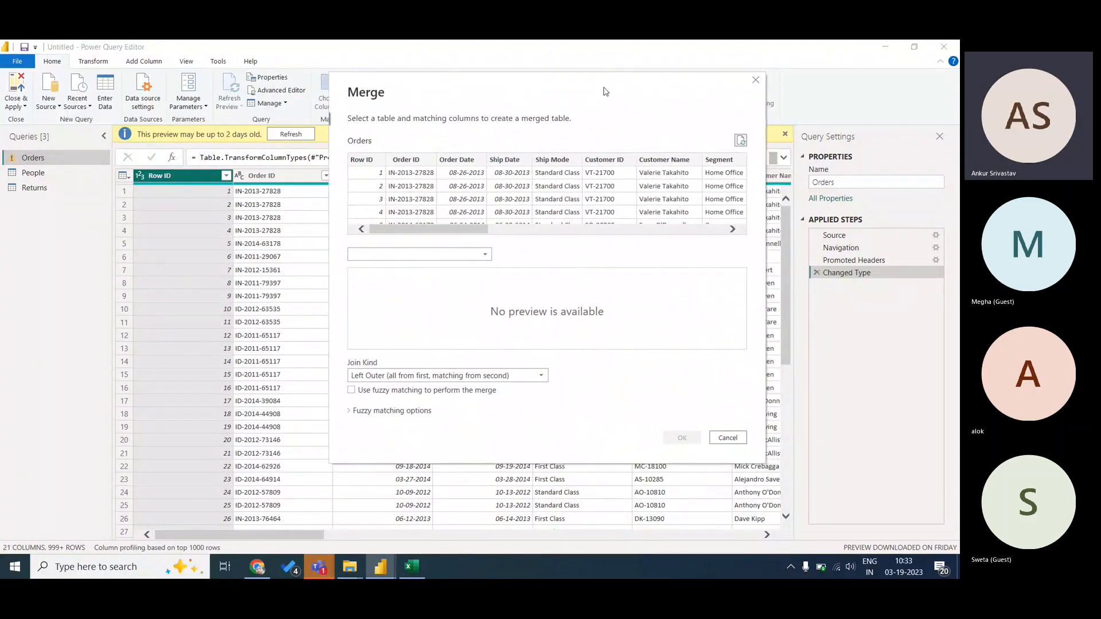
left_click(486, 255)
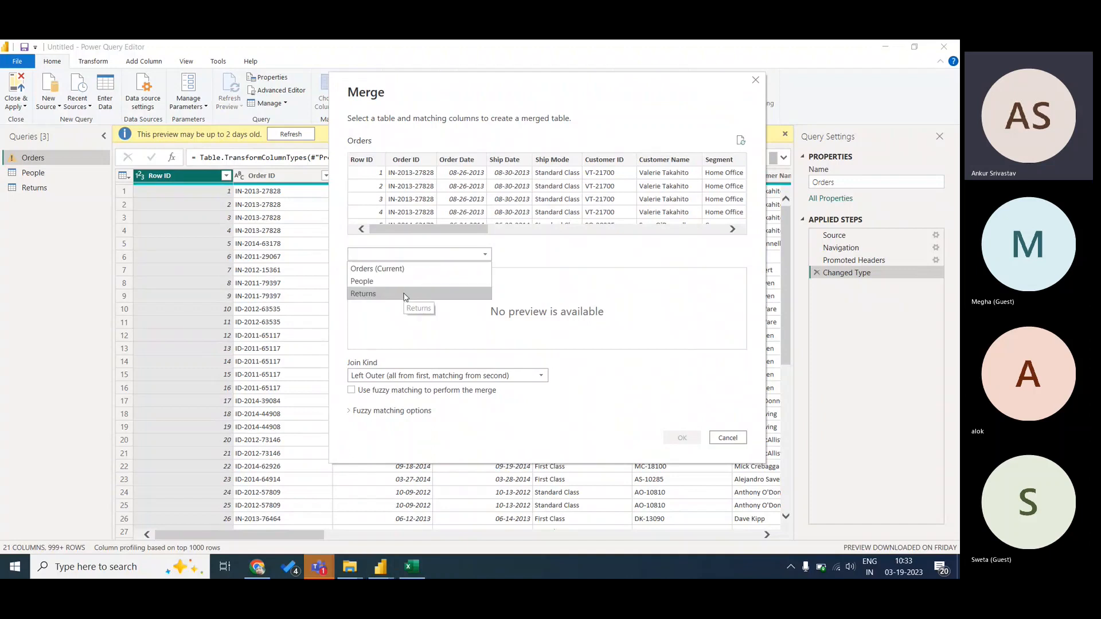
left_click(406, 294)
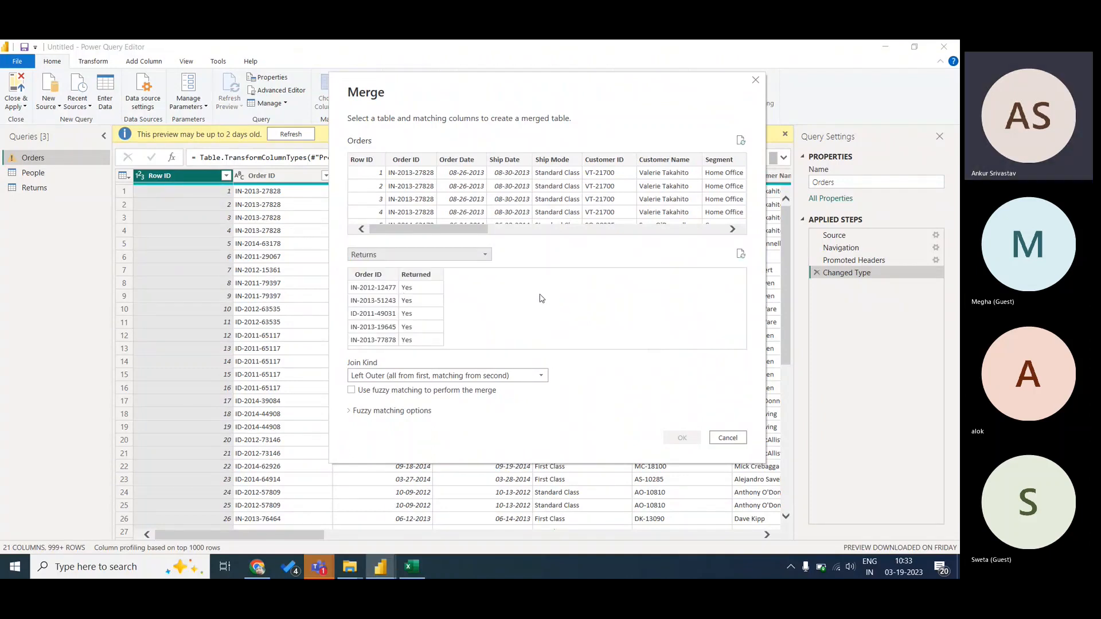
left_click(417, 164)
left_click(373, 276)
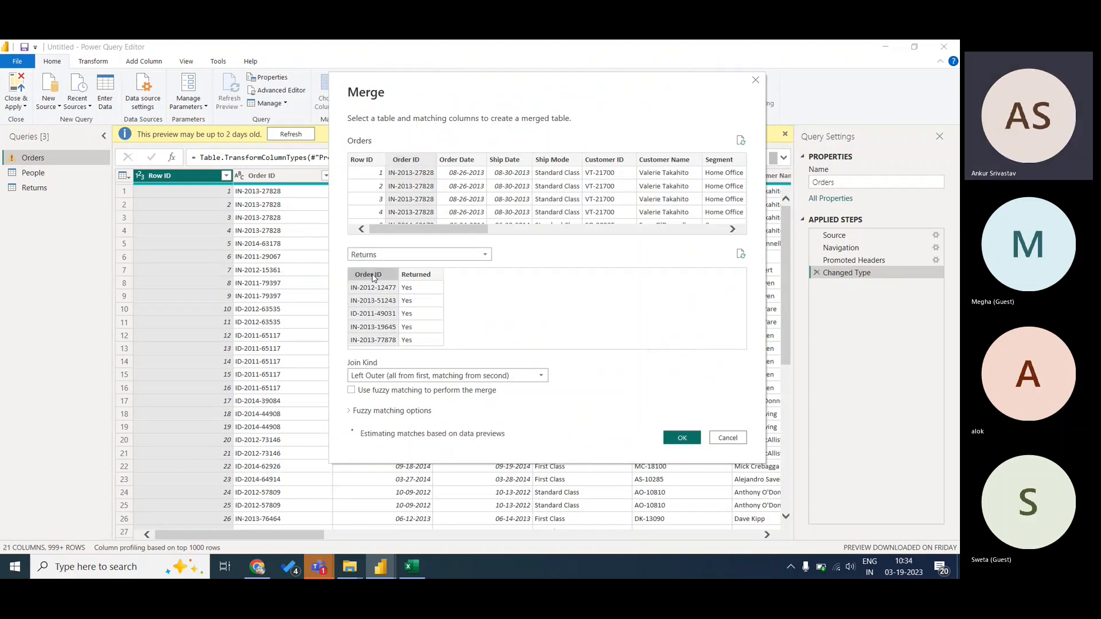
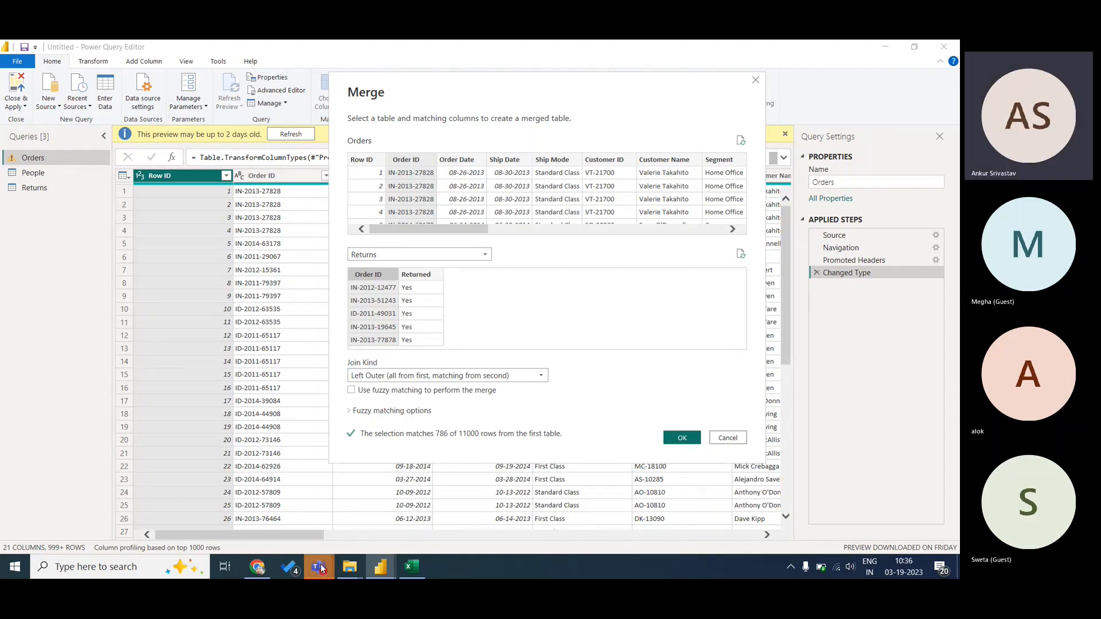
mouse_move(315, 576)
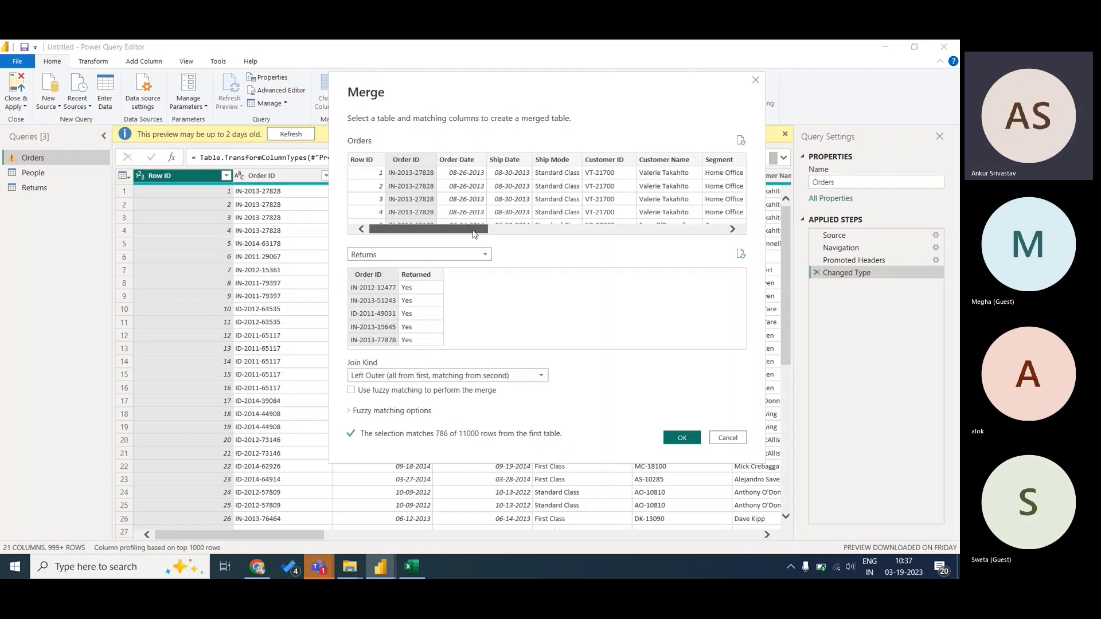
left_click_drag(476, 230, 453, 260)
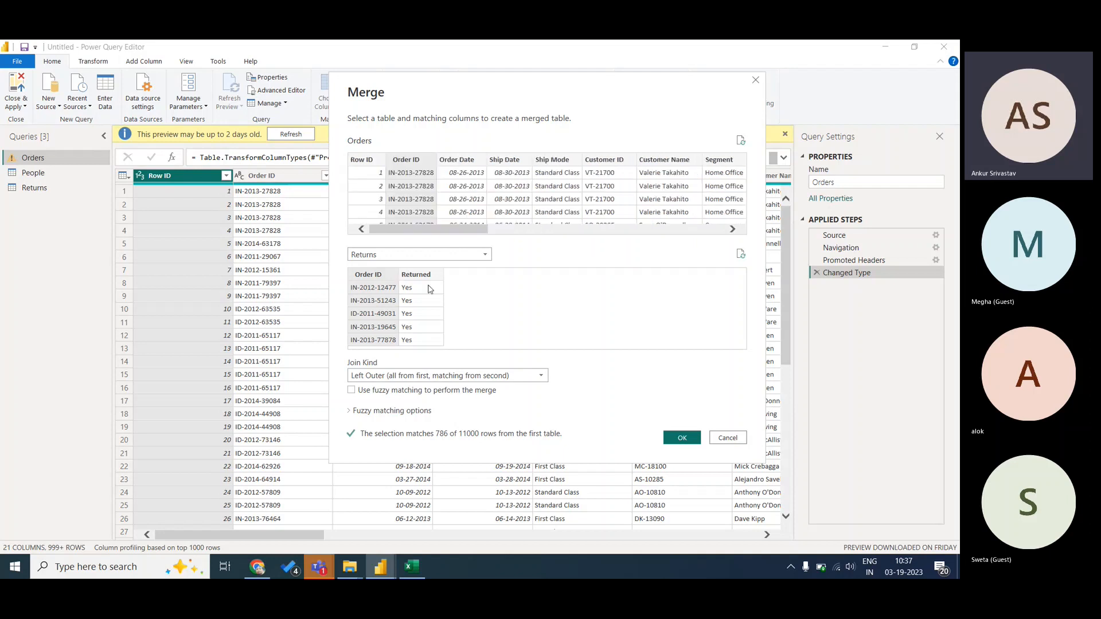
left_click(682, 438)
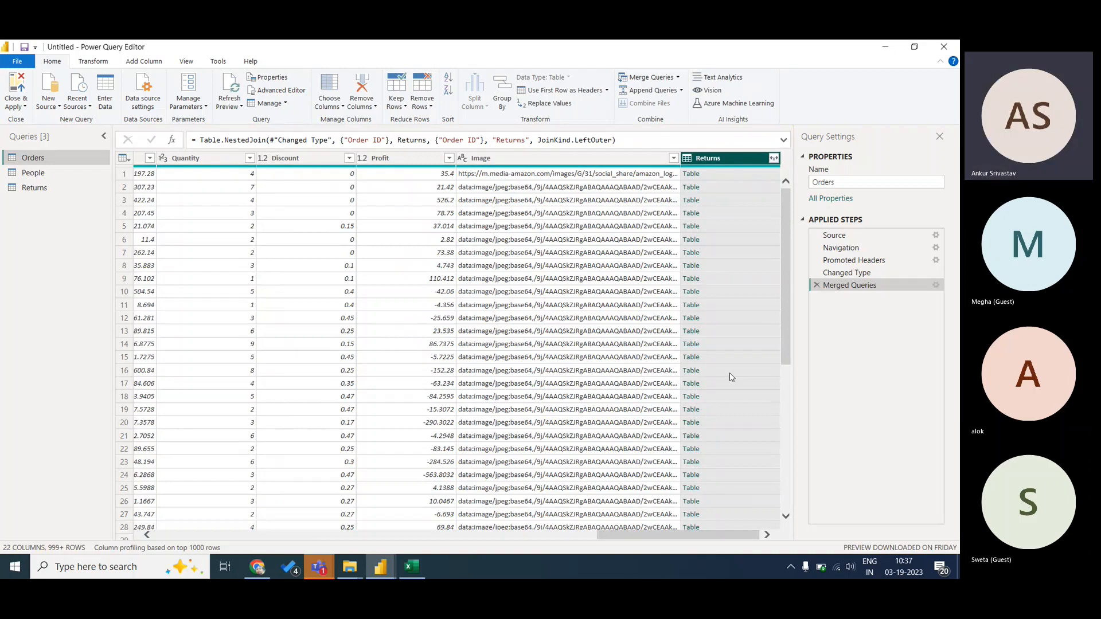
- Expand the merged Returns column to include only Returned, keeping the original column name as prefix
left_click(773, 158)
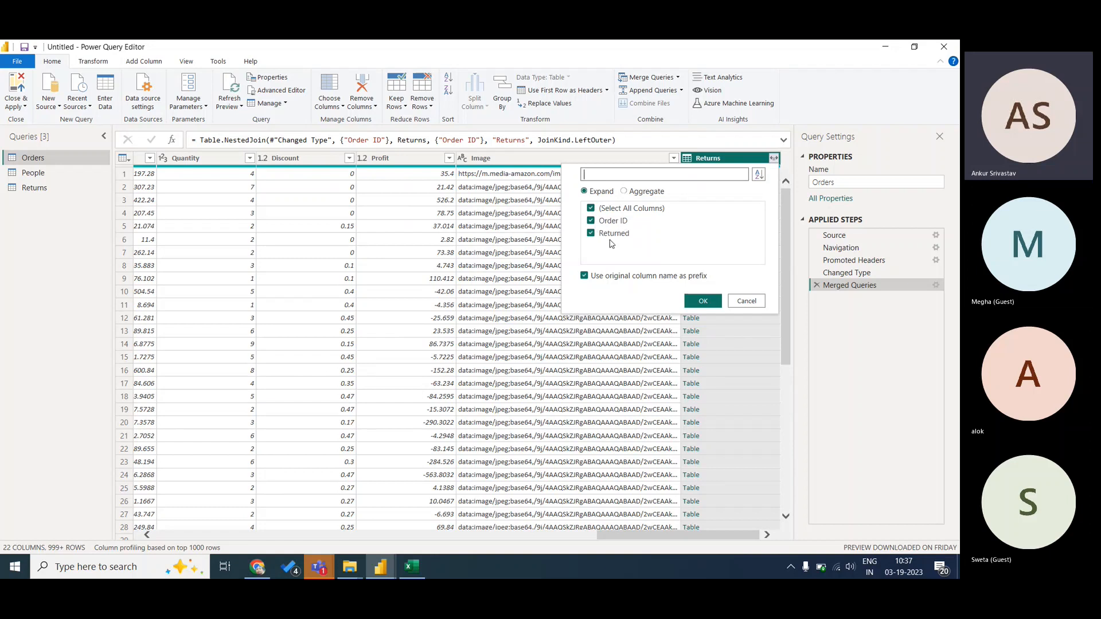
left_click(592, 221)
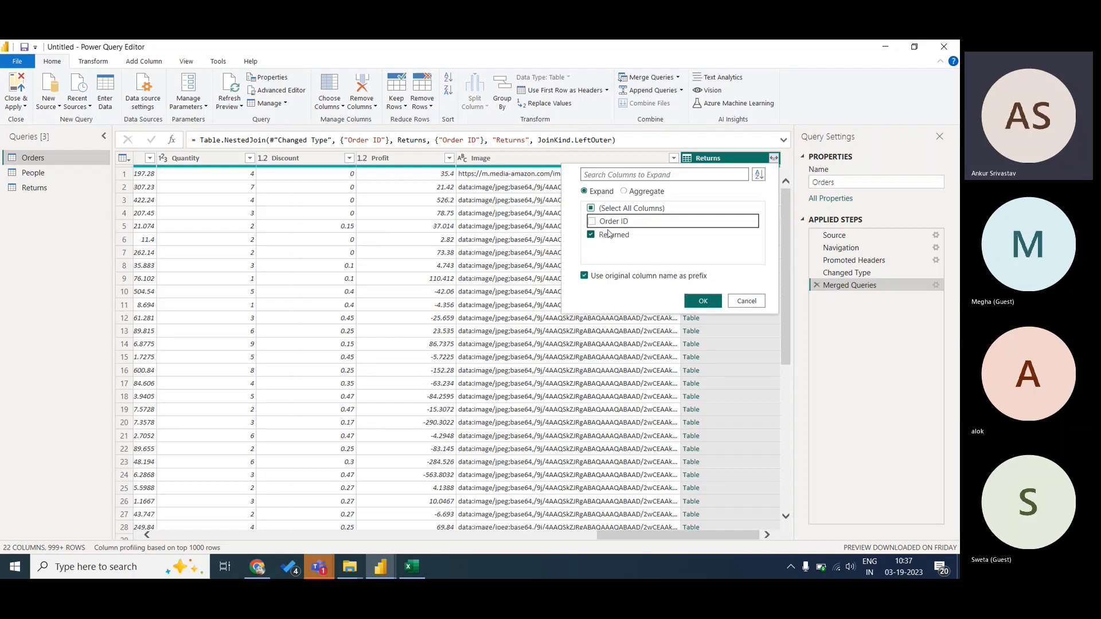
left_click(707, 303)
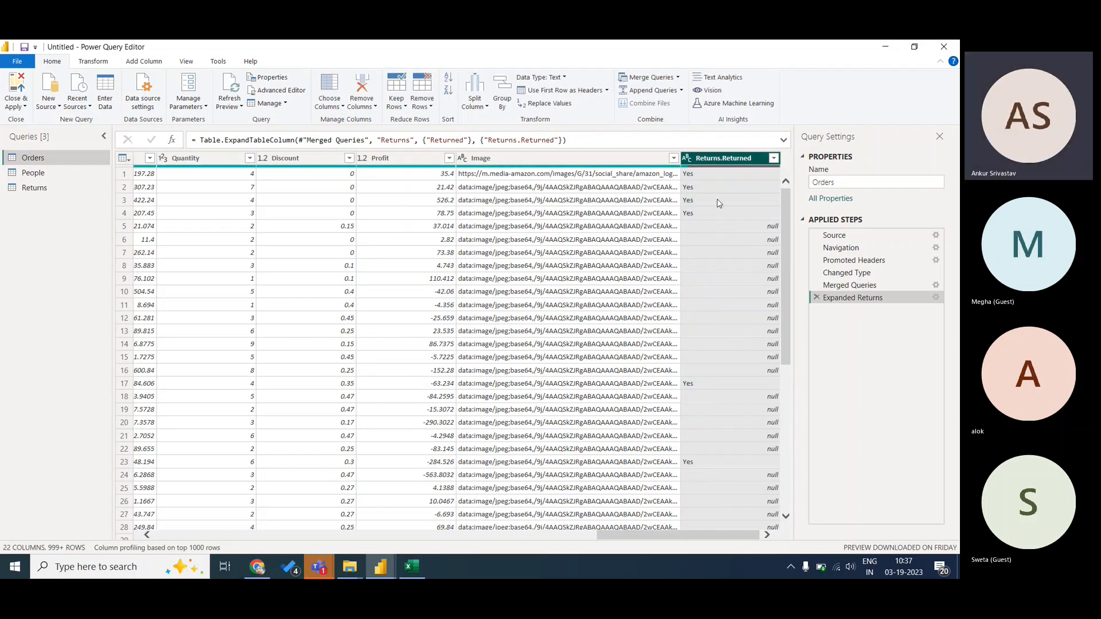
left_click(701, 173)
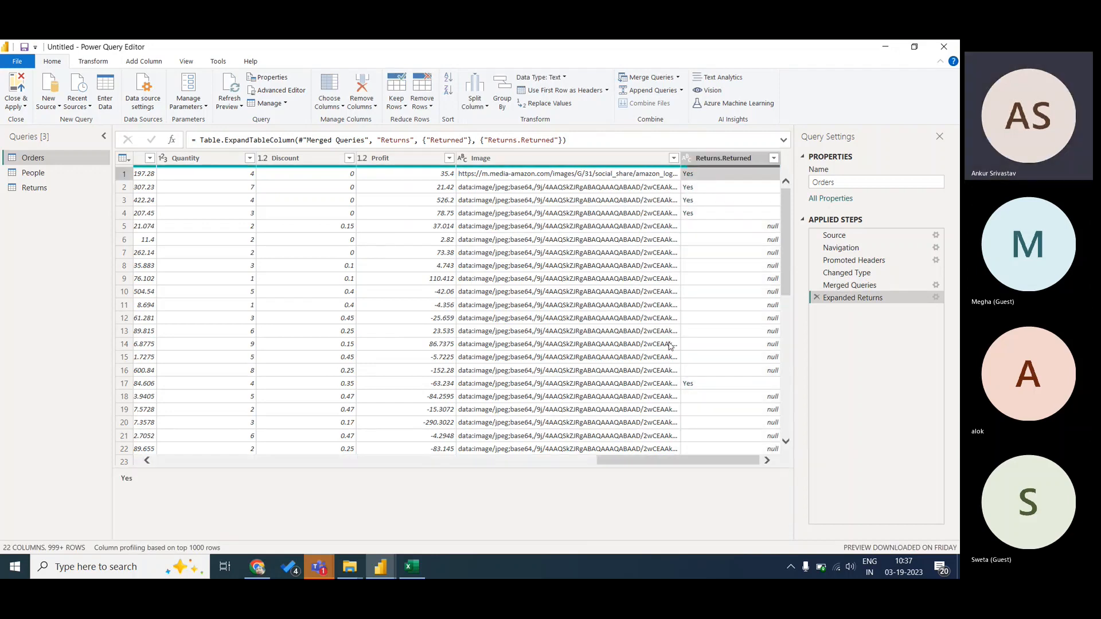
mouse_move(641, 460)
left_mouse_down()
mouse_move(420, 464)
mouse_move(337, 480)
mouse_move(599, 490)
mouse_move(648, 476)
left_mouse_up()
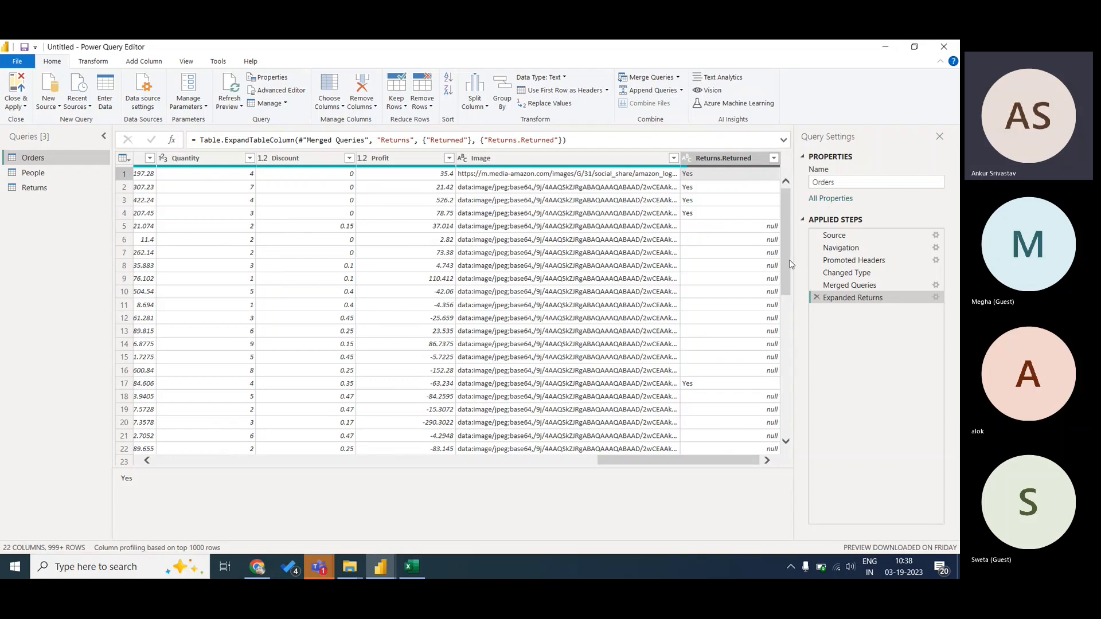
- Filter the Returns.Returned column to show only rows with the value Yes
left_click_drag(788, 265, 789, 463)
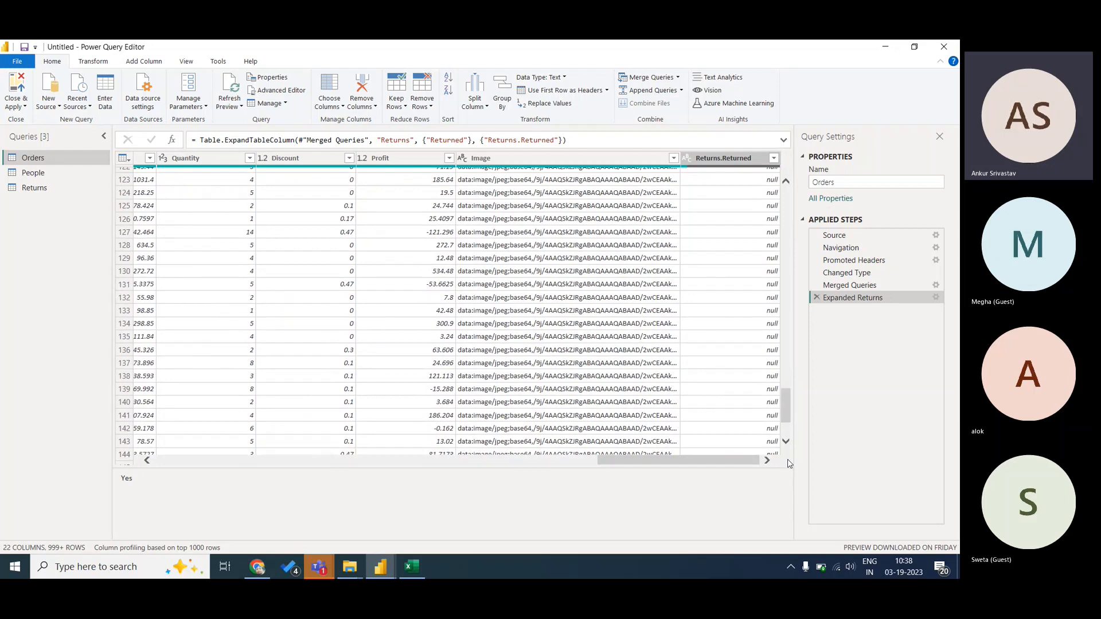
left_click(773, 158)
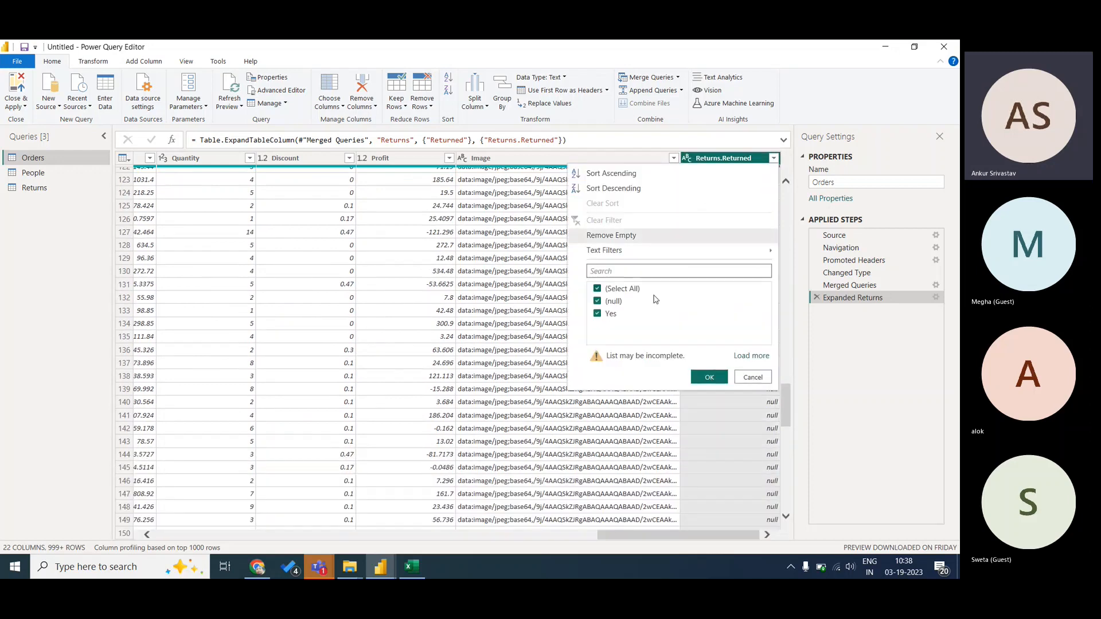
left_click(598, 302)
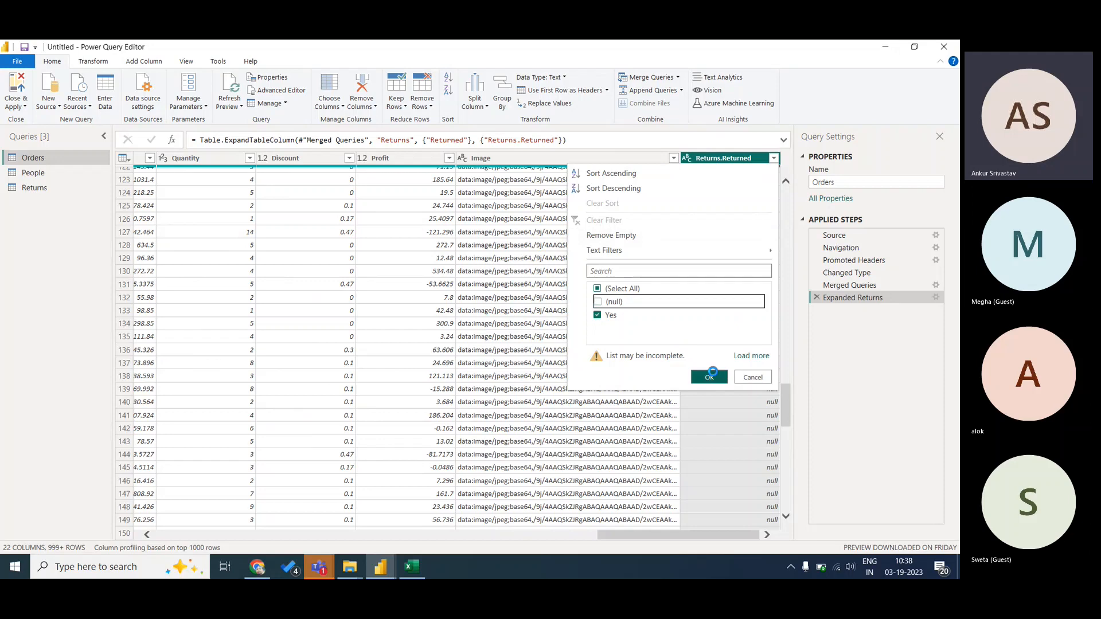
left_click(710, 376)
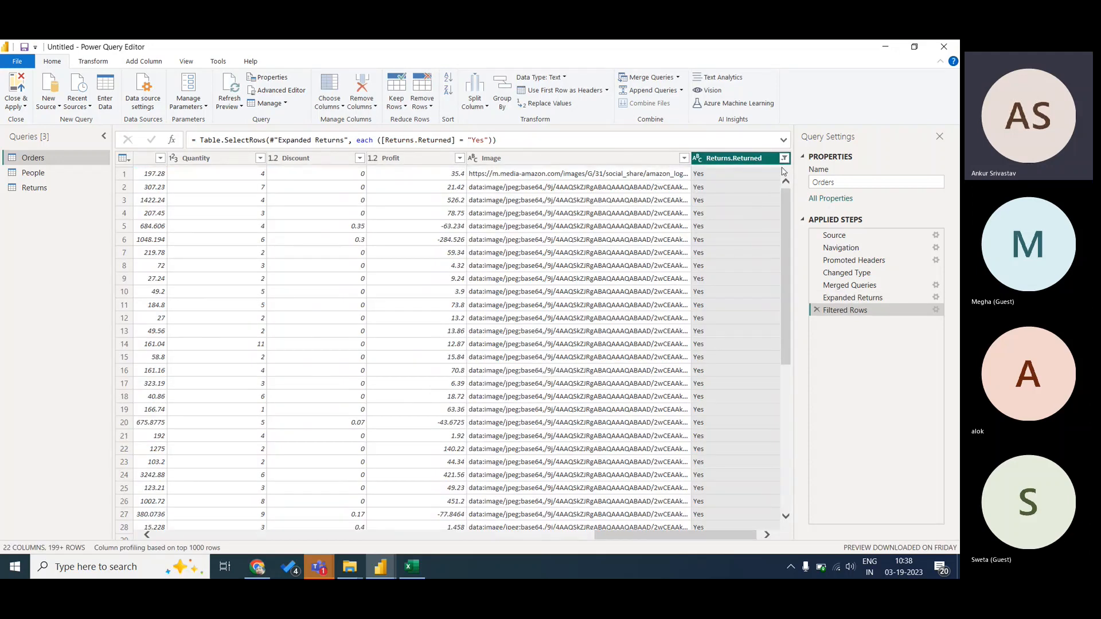
- Change the Returns.Returned filter to show only the null rows
left_click(784, 157)
left_click(597, 302)
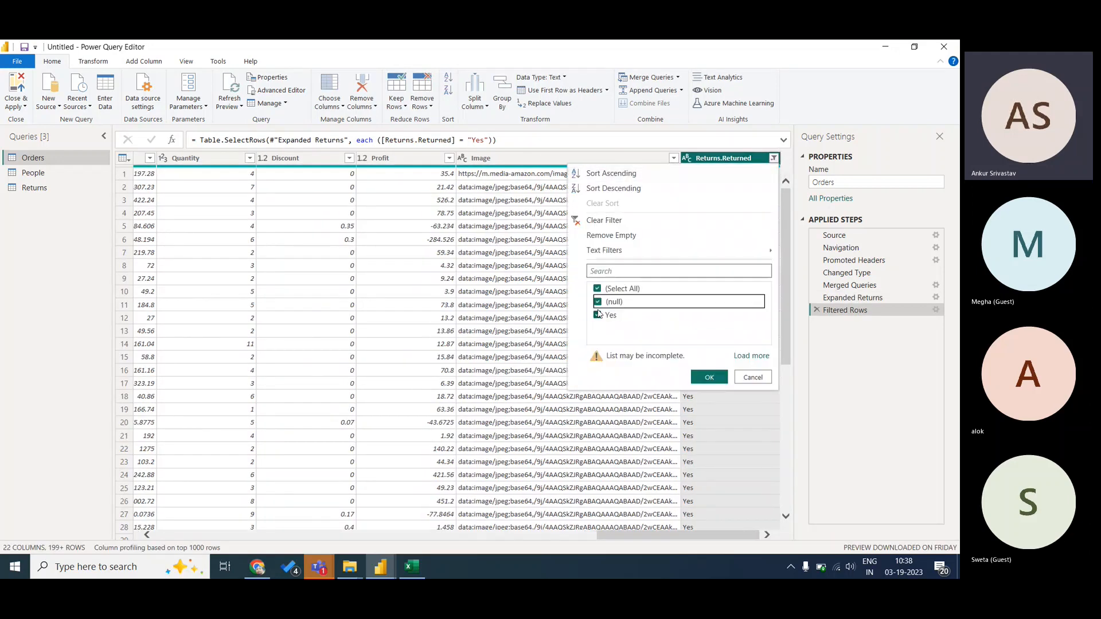
left_click(598, 314)
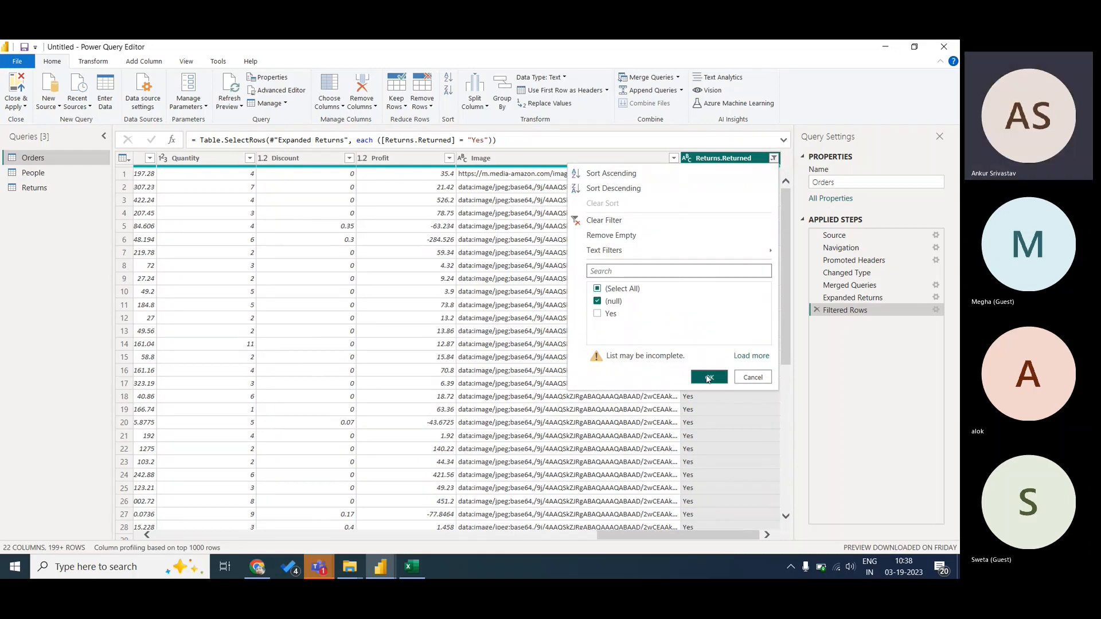
left_click(709, 377)
left_click_drag(705, 536, 726, 536)
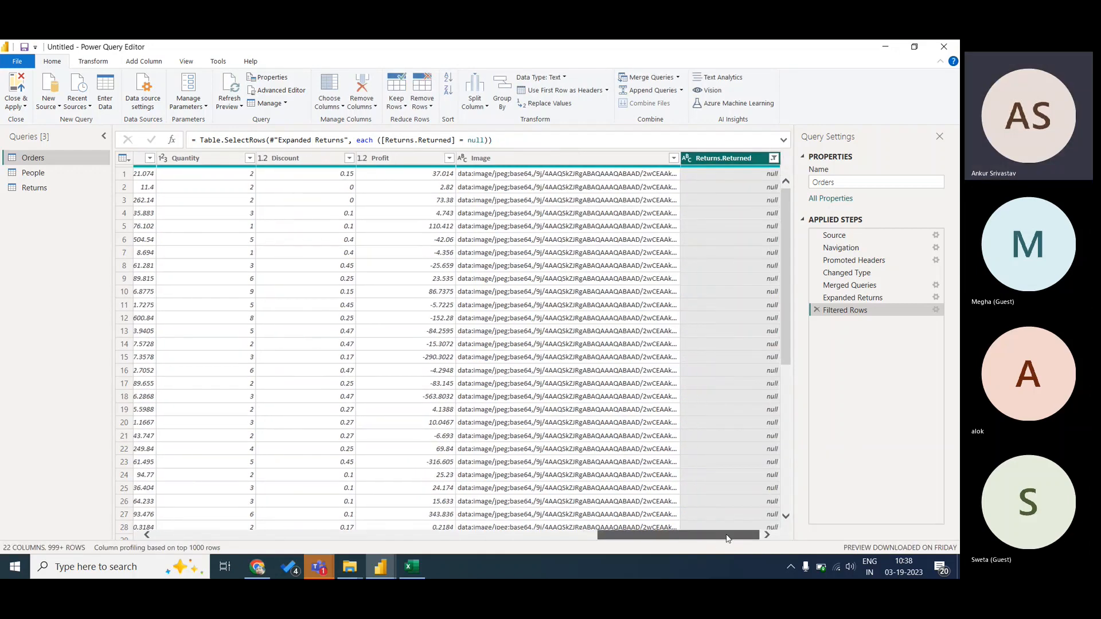
- Include the Yes rows again in the Returns.Returned filter so that all values are selected
left_click(774, 159)
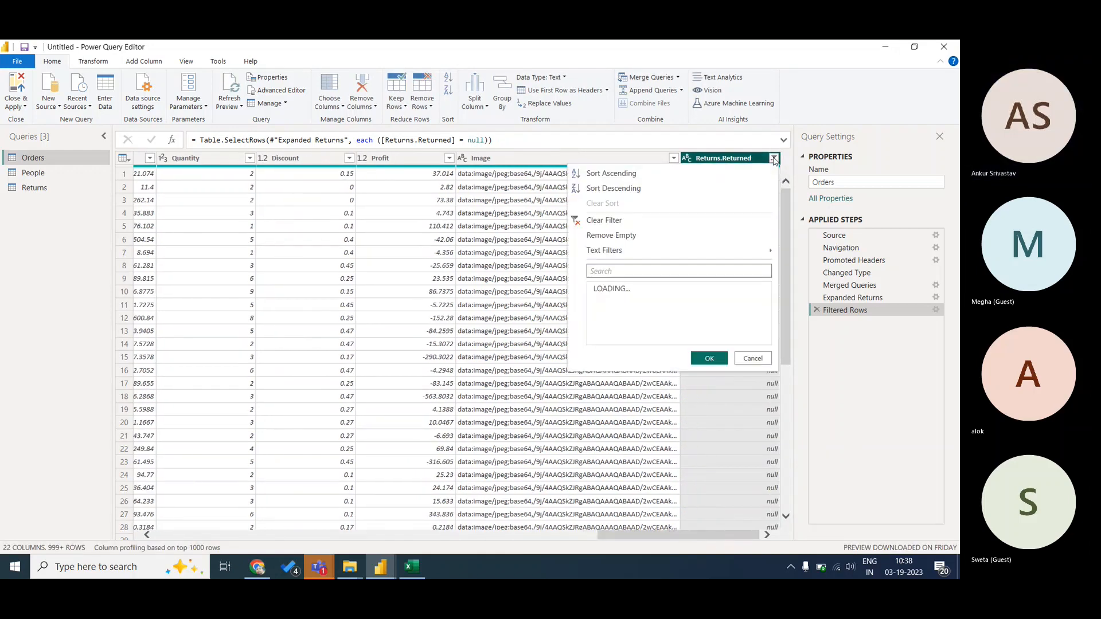
left_click(597, 314)
left_click(707, 374)
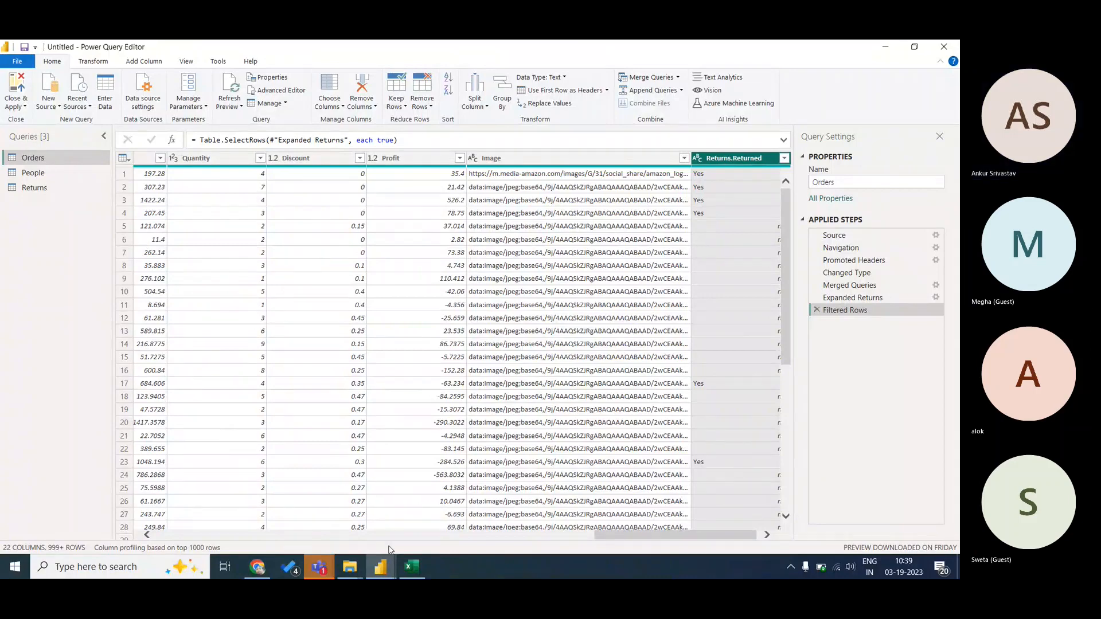
- Switch to the Excel workbook and copy the ID and Location values in A2:B6 of Sheet1 to G7
left_click(413, 568)
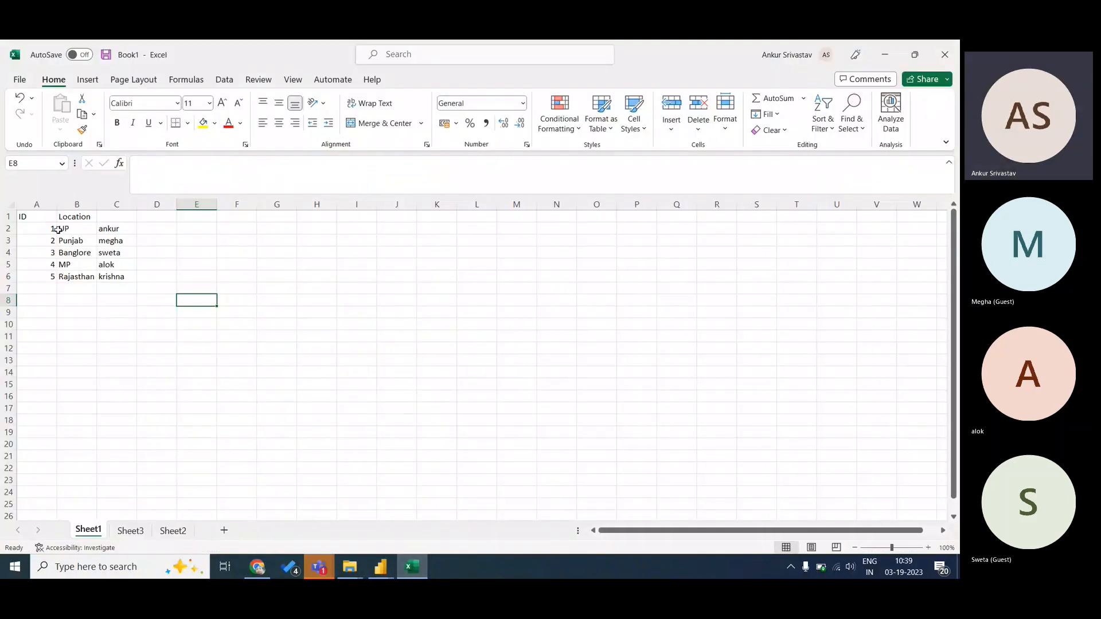
left_click_drag(46, 228, 81, 277)
key("ctrl+c")
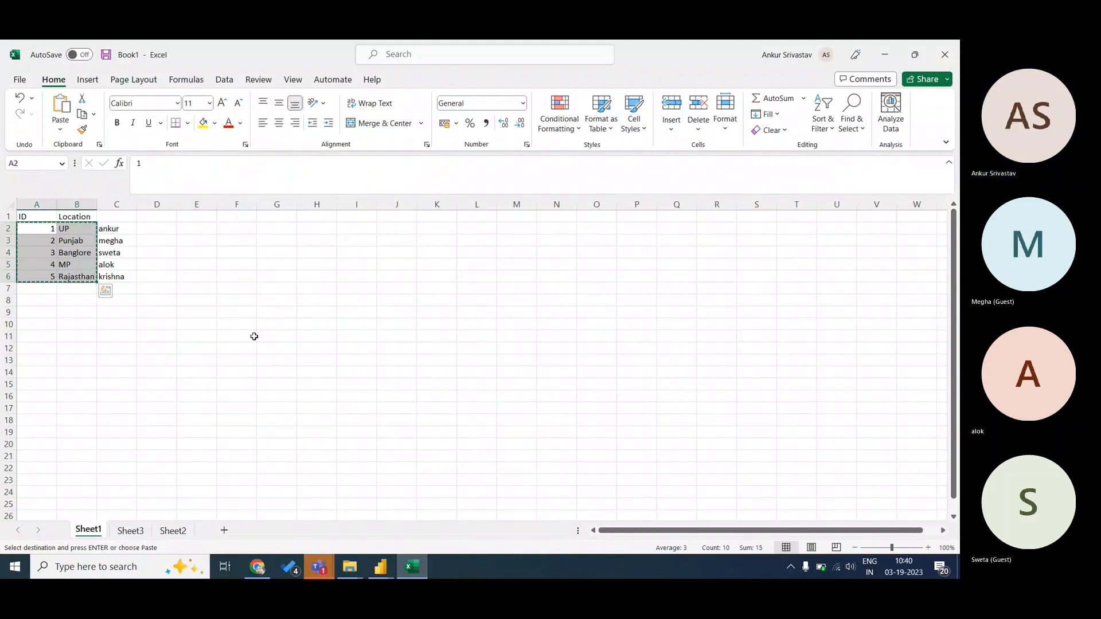
left_click(279, 288)
key("ctrl+v")
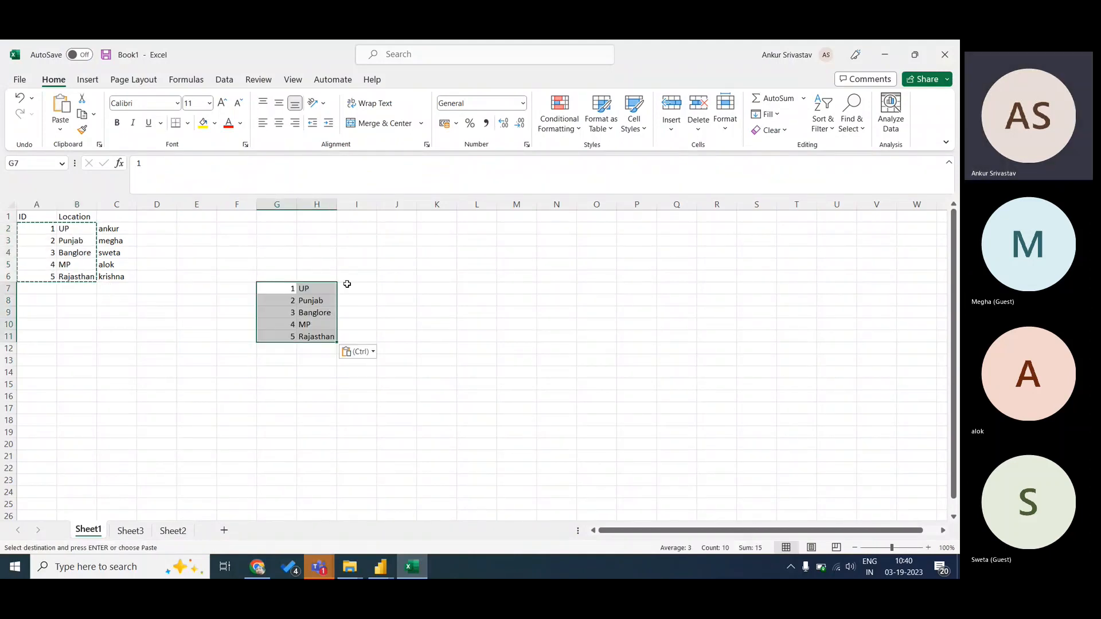
- Add a new sheet after Sheet1 and enter the values 5, 6, 7 and 8 in A2:A5
left_click(282, 346)
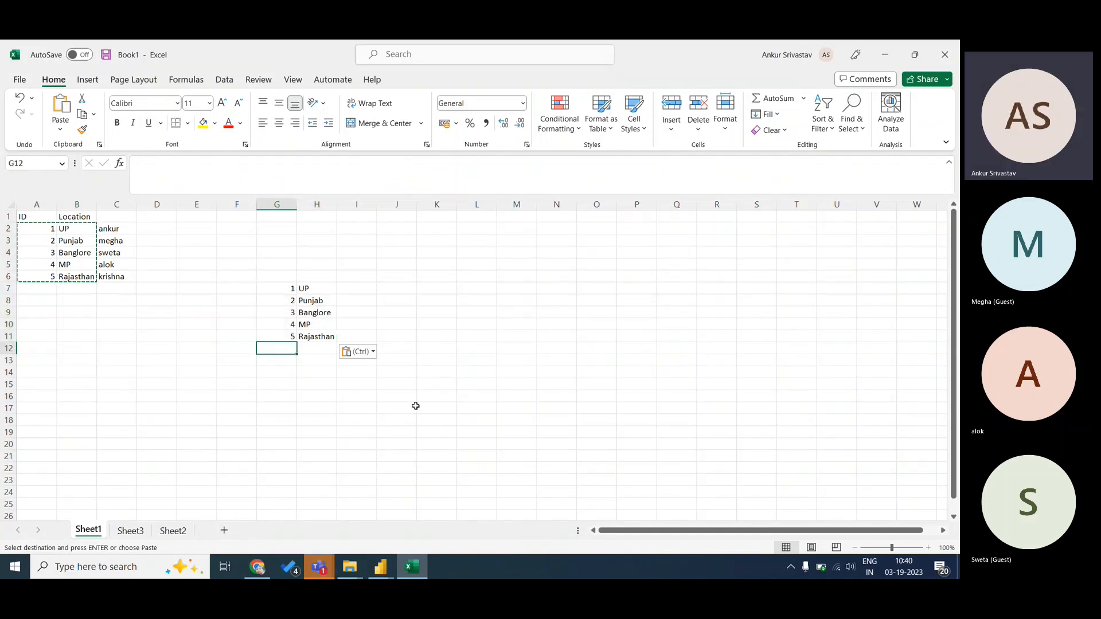
left_click(223, 531)
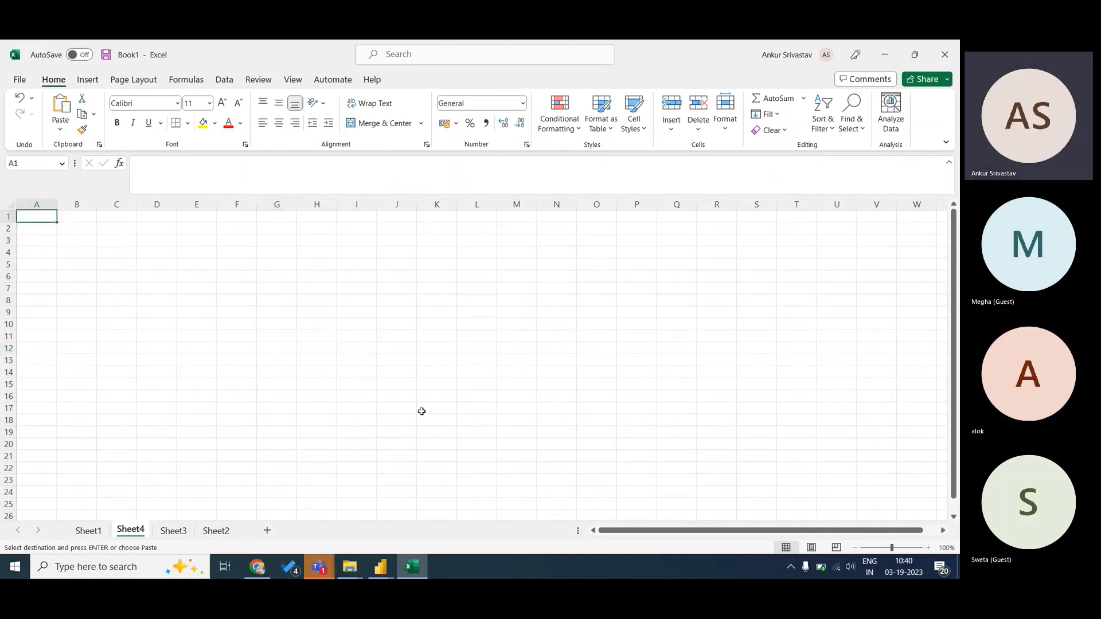
key("Down")
type("5")
key("Return")
type("6")
key("Return")
type("7")
key("Return")
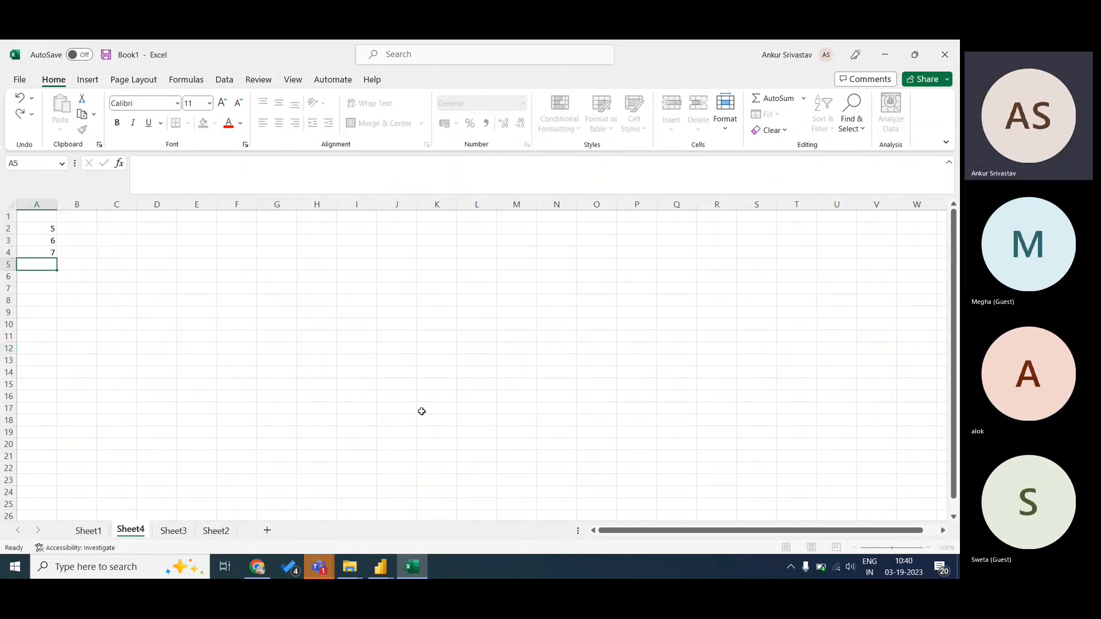
type("8")
key("Return")
- Enter the column headers ID in A1 and Name in B1 of Sheet4
key("Up")
key("Up")
key("Up")
key("Up")
key("Up")
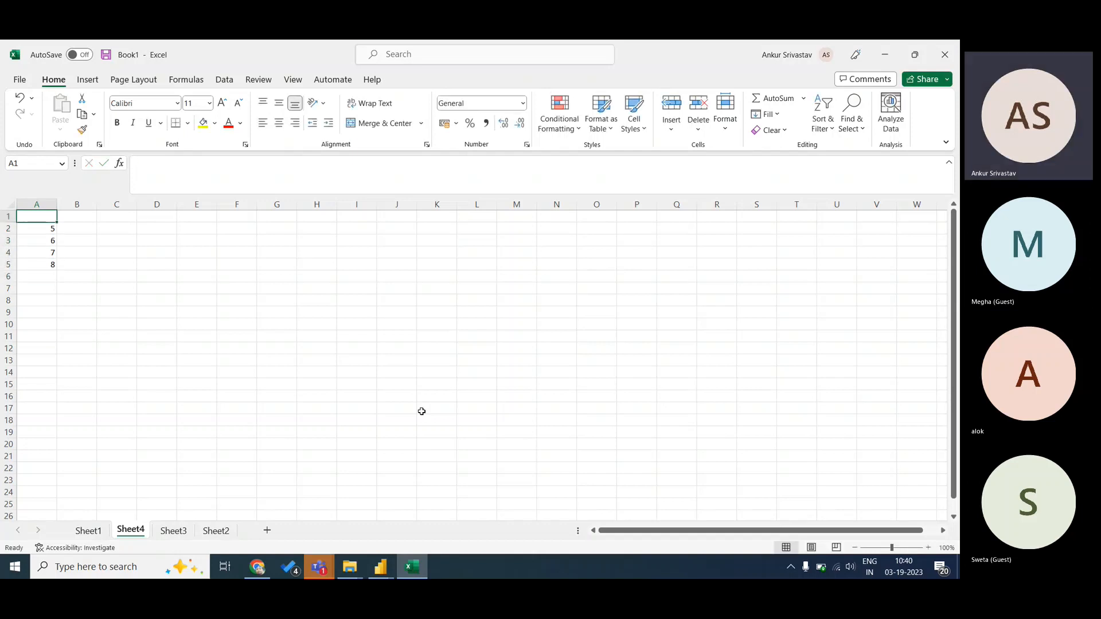
type("ID")
key("Tab")
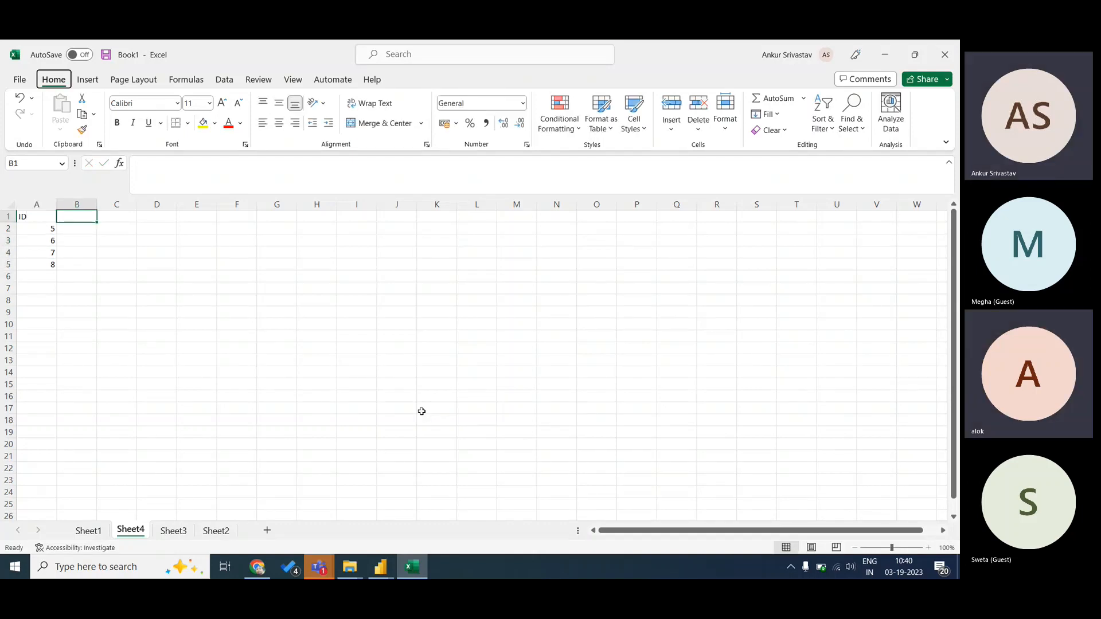
type("Name")
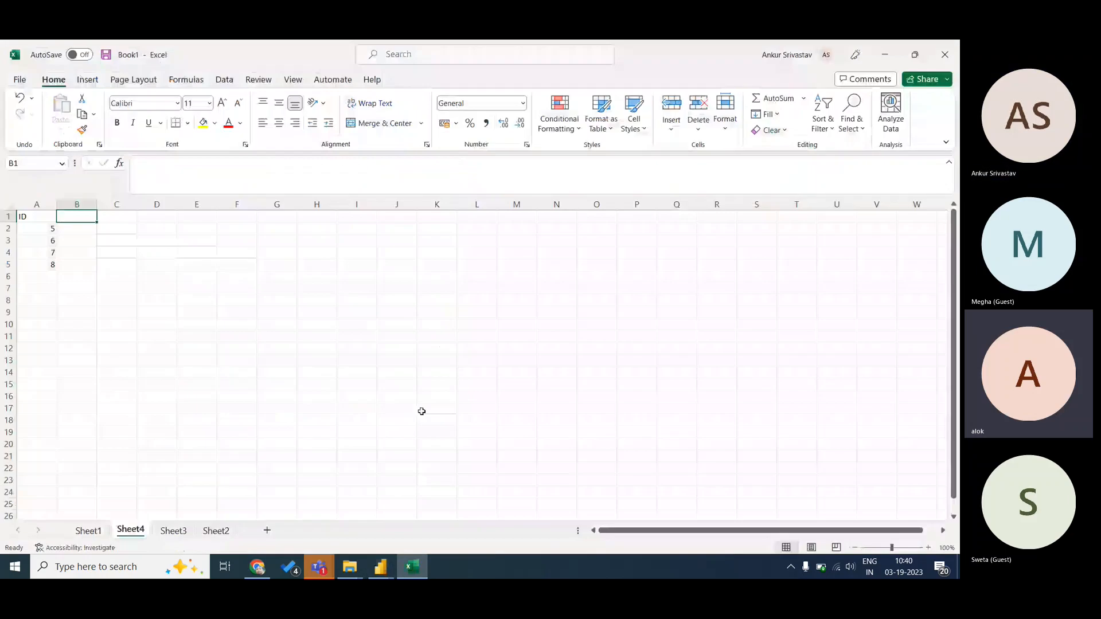
key("Return")
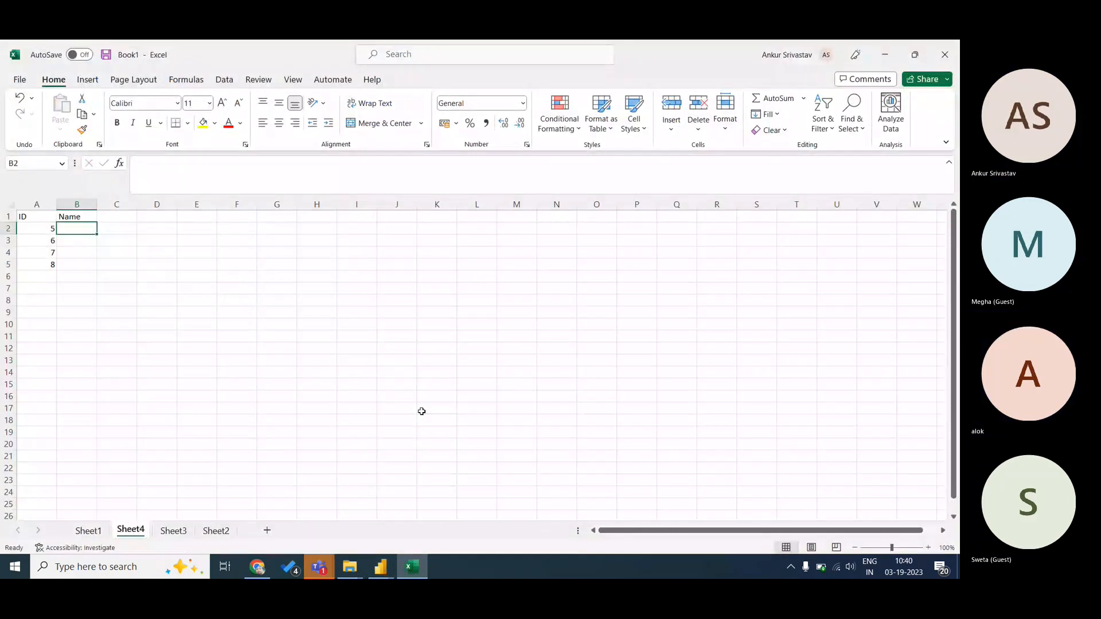
type("Samsun")
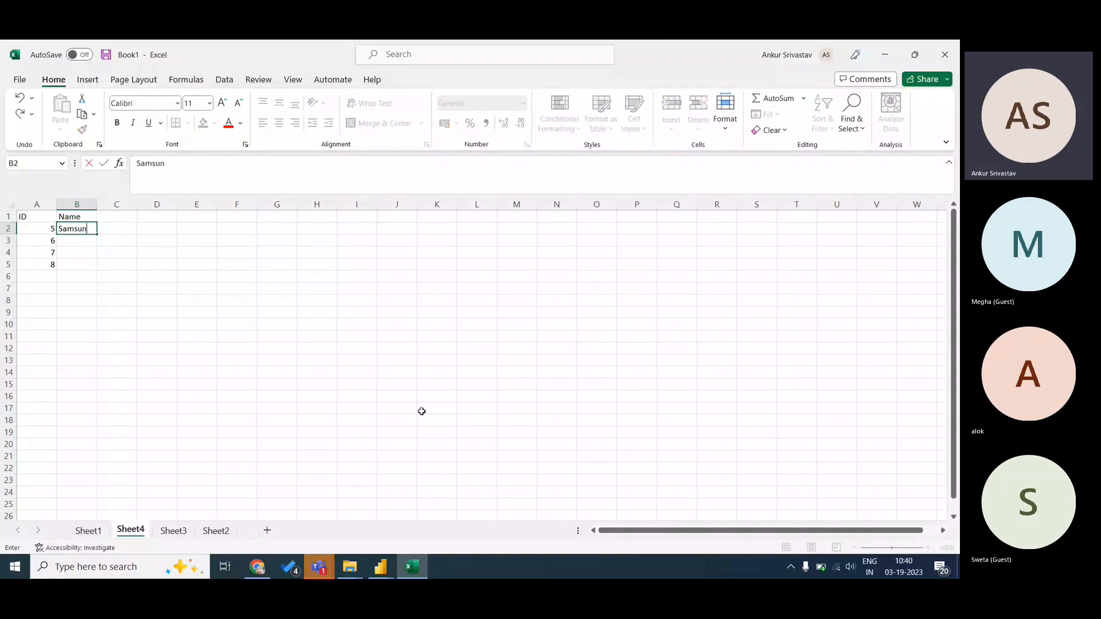
type("g")
key("Return")
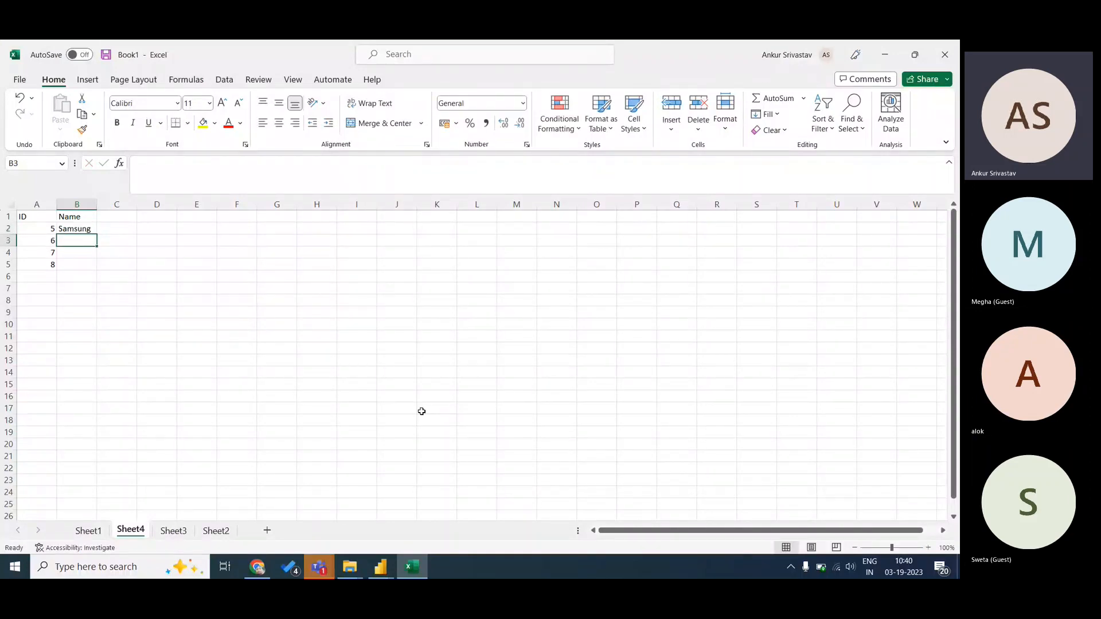
key("Up")
key("Up")
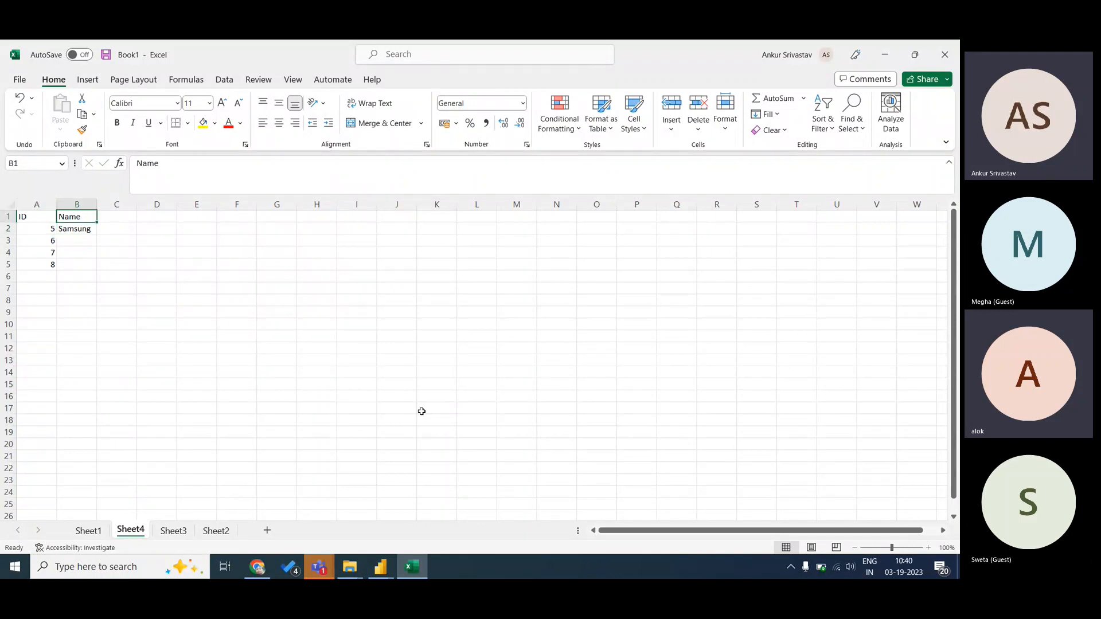
key("Left")
key("Down")
key("Down")
key("Down")
key("Down")
key("Up")
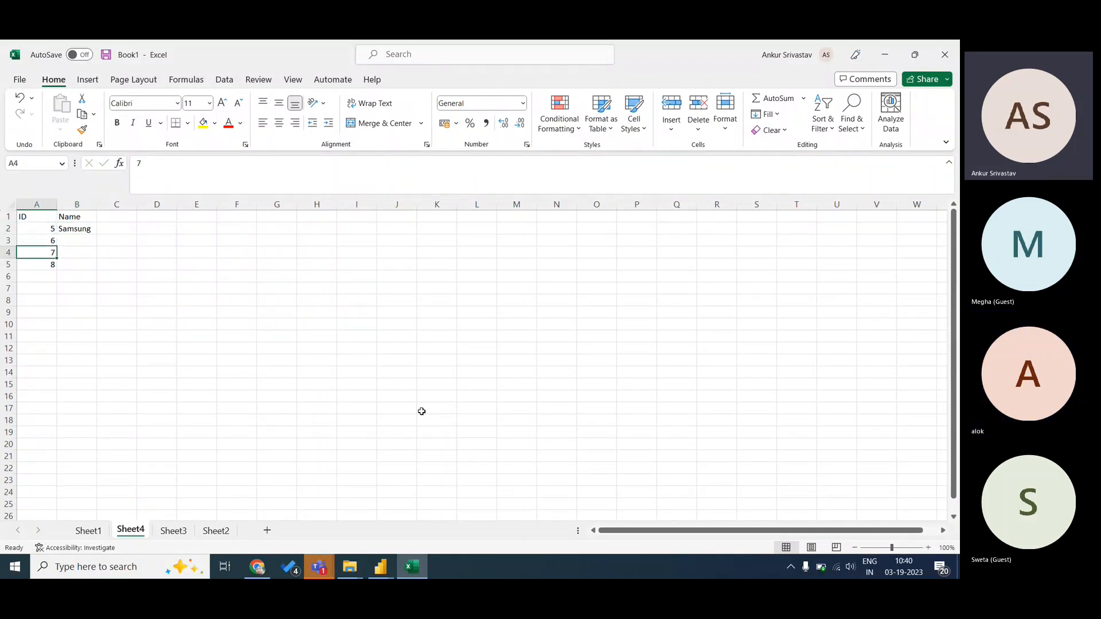
key("Down")
key("Up")
key("Up")
key("Up")
key("Up")
key("Right")
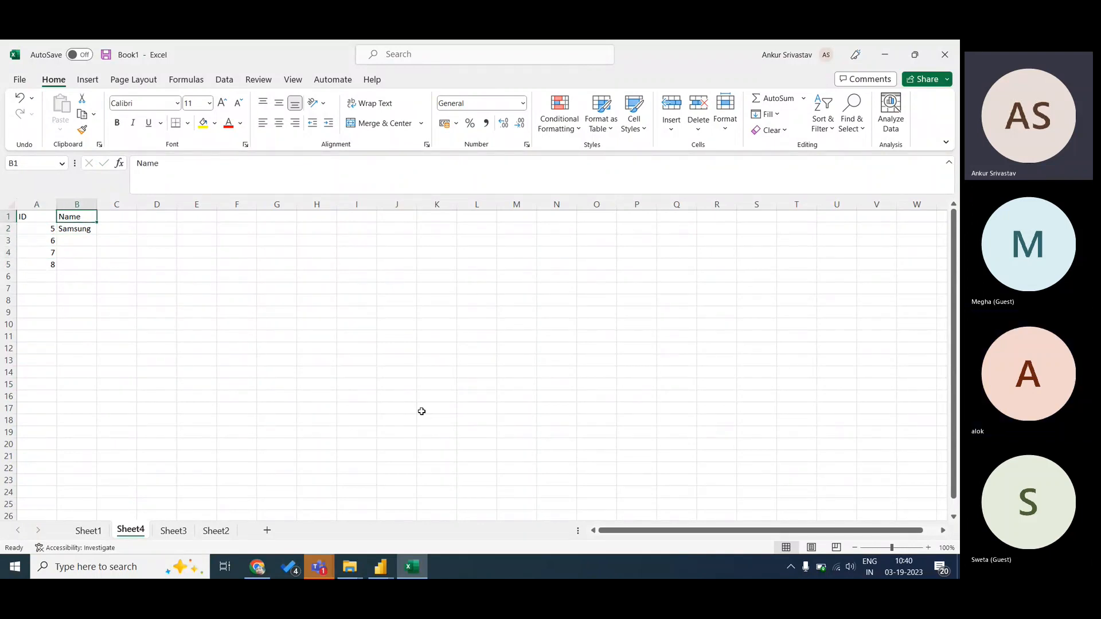
key("Down")
key("Delete")
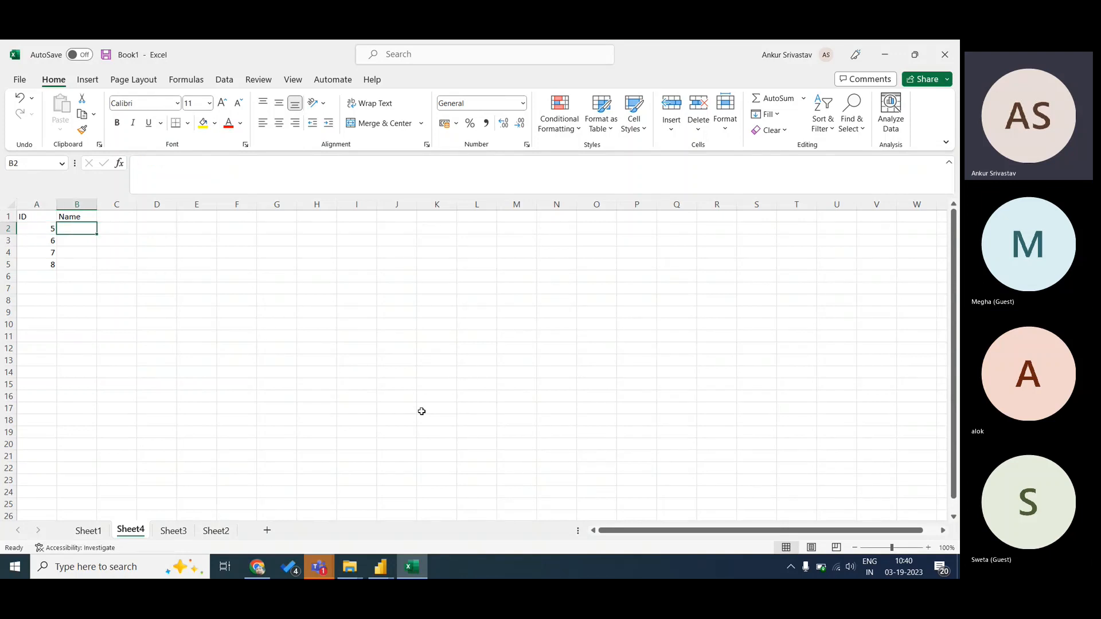
- Fill B2:B5 of Sheet4 with a different first name for each of the IDs 5 to 8
key("Left")
key("Right")
type("Sa")
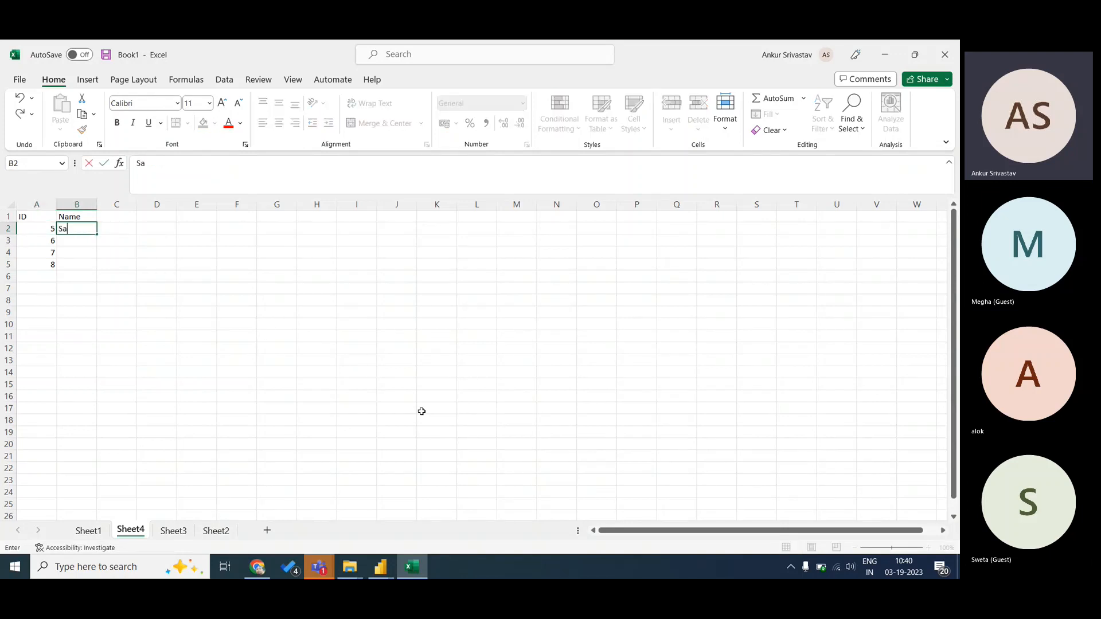
type("nju")
key("Return")
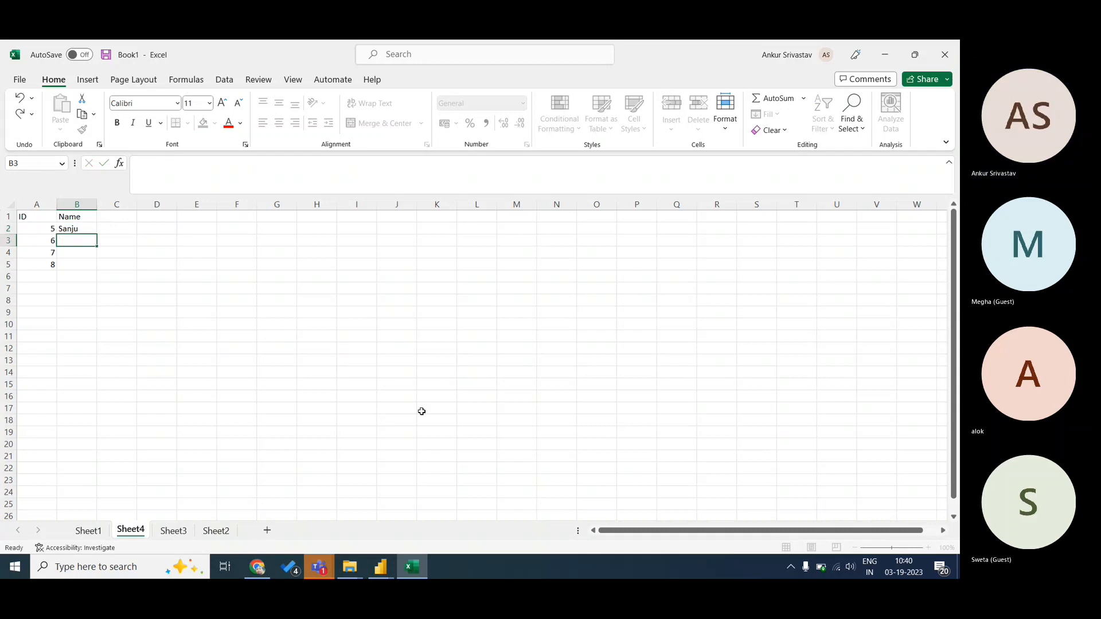
type("Mahe")
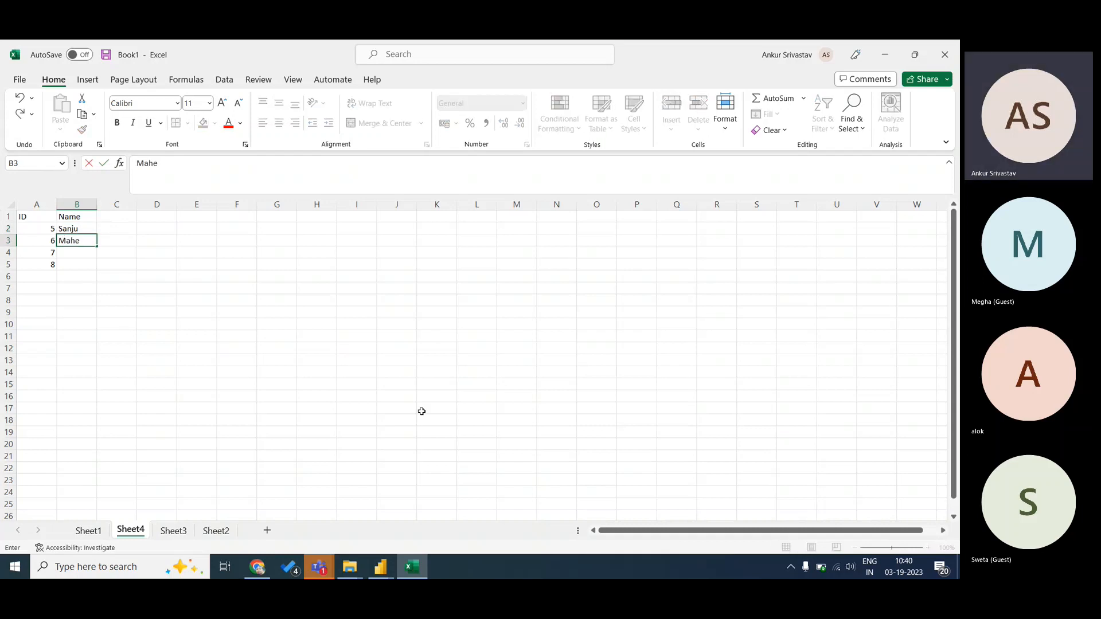
type("sh")
key("Return")
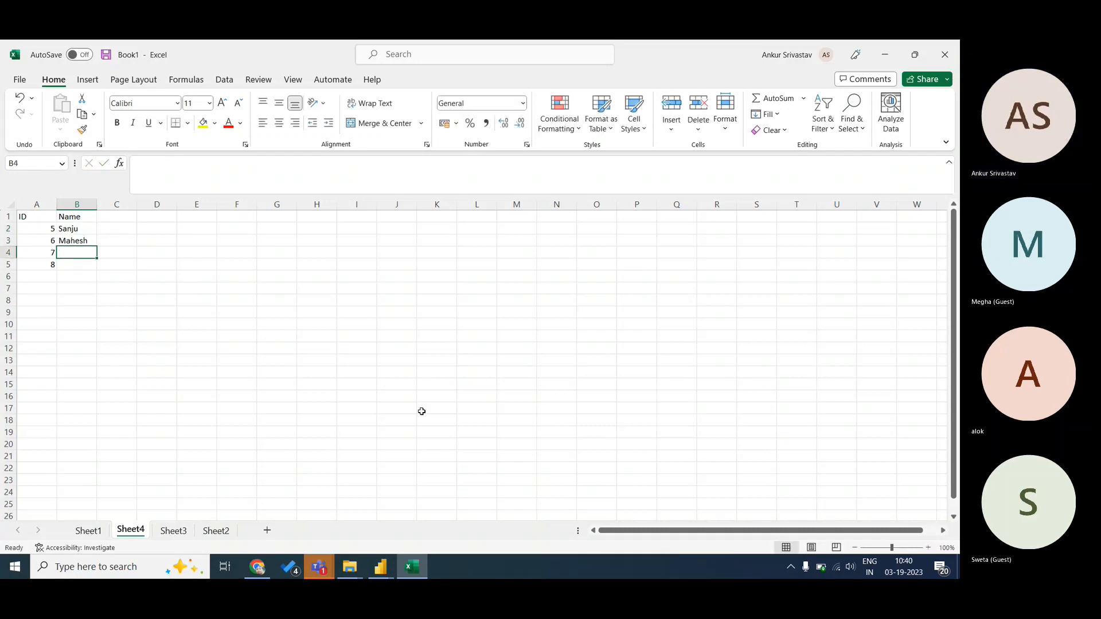
type("Rakesh")
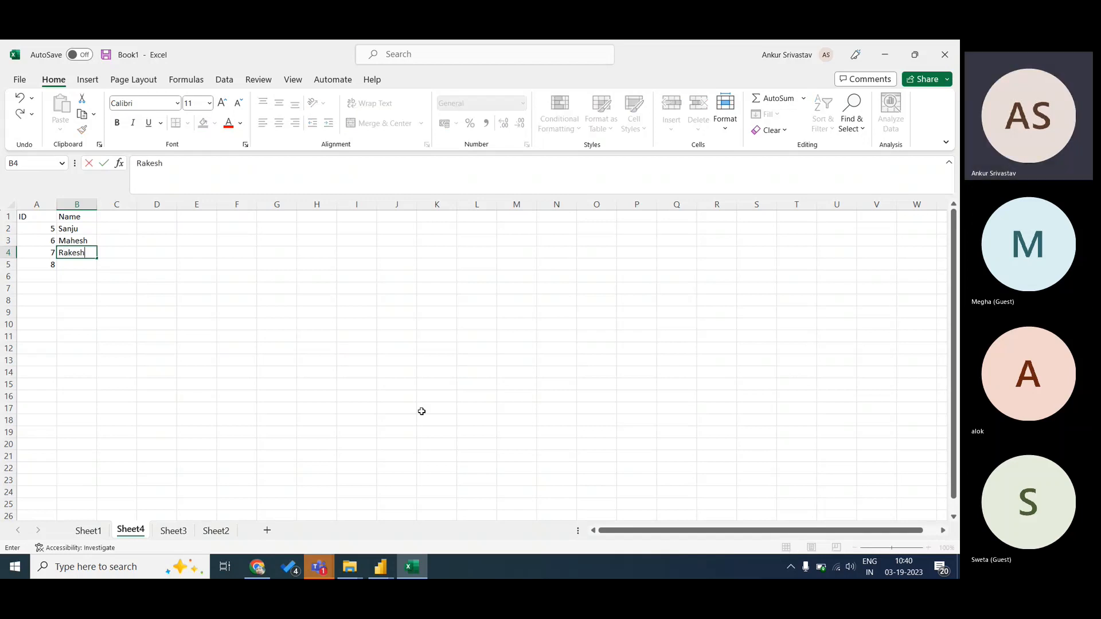
key("Return")
type("Su")
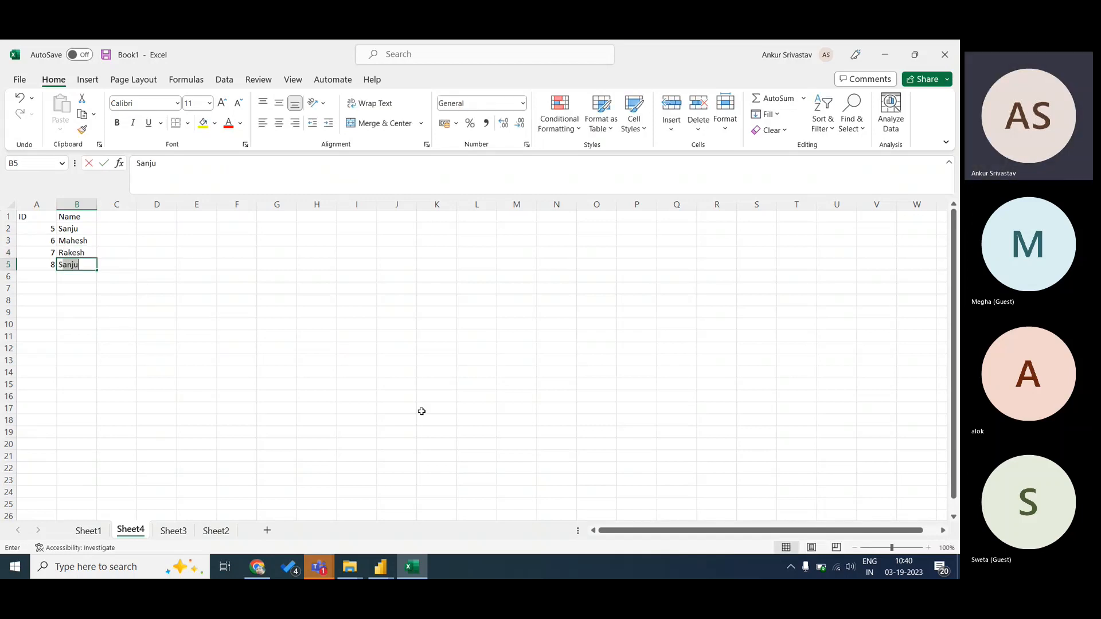
type("resh")
key("Left")
key("Up")
key("Up")
key("Up")
key("Up")
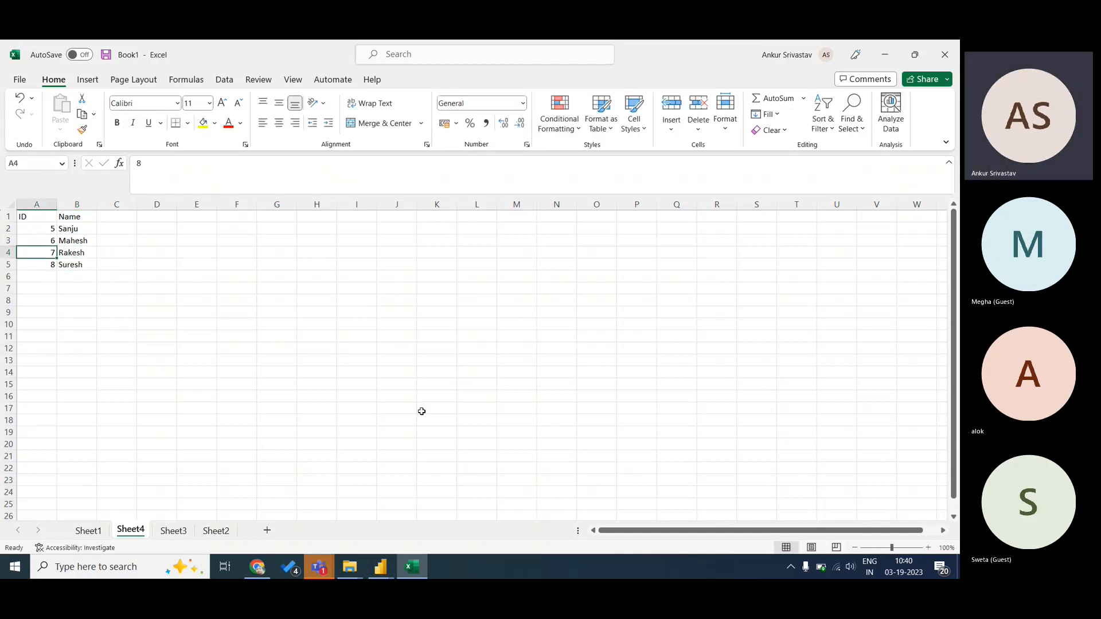
- Delete the Location column from Sheet1 so that the names sit directly beside the IDs
left_click(88, 532)
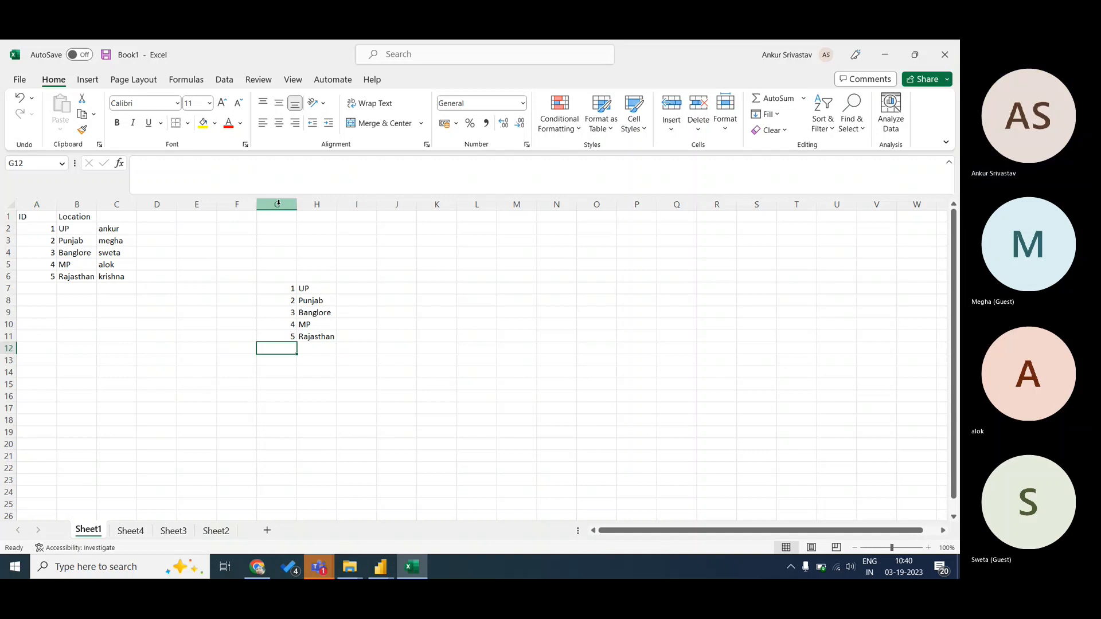
left_click(122, 206)
key("ctrl+c")
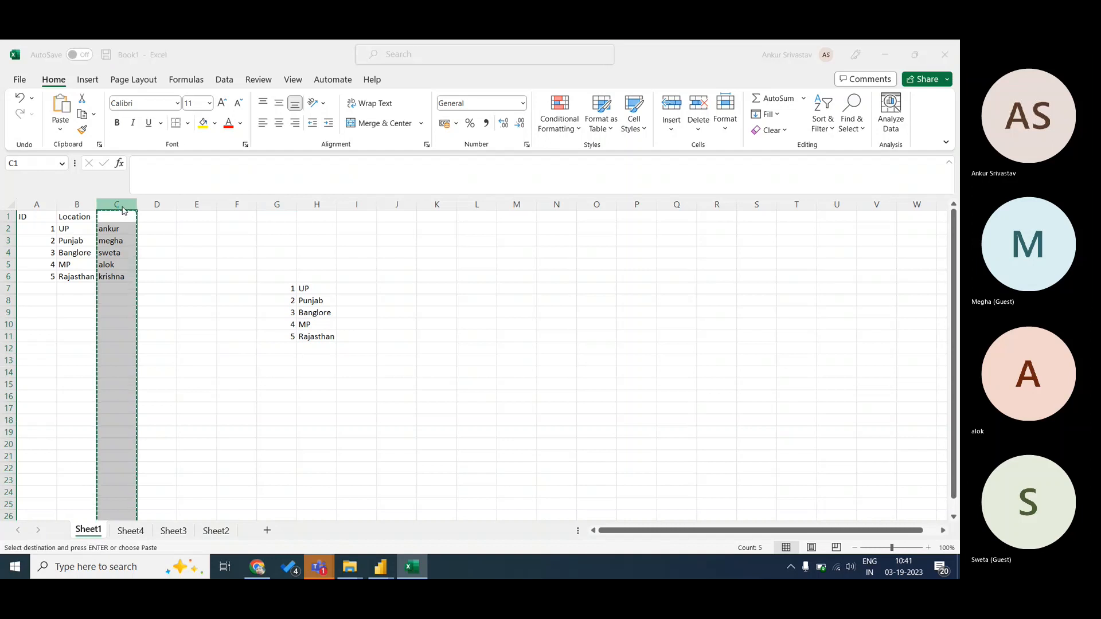
key("ctrl+v")
left_click(78, 204)
key("ctrl+minus")
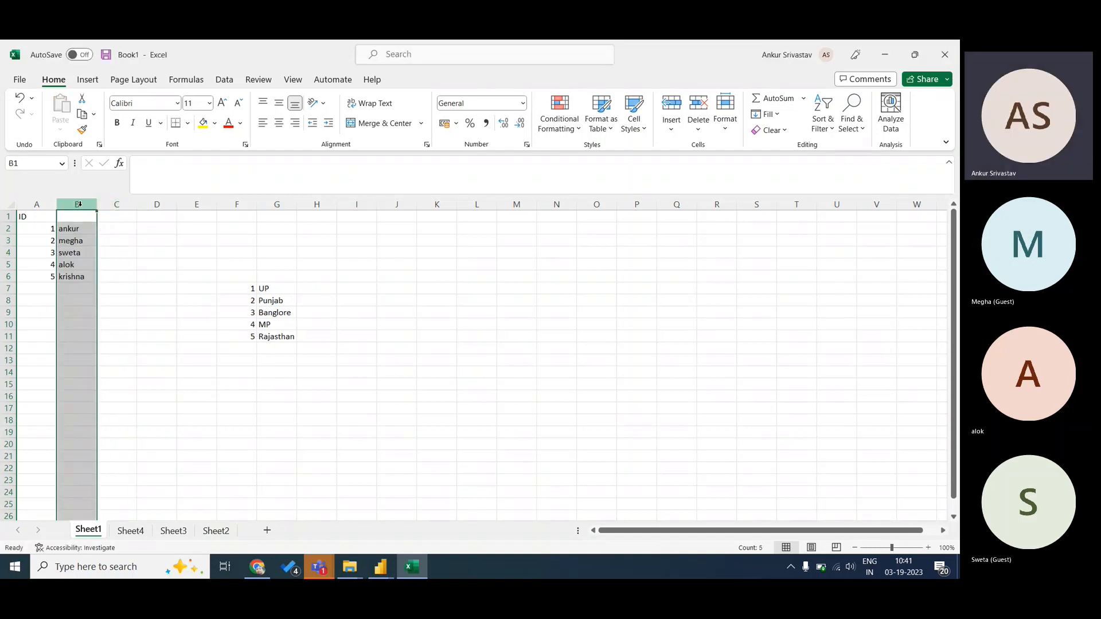
- Enter the header Name in B1 of Sheet1, above the first names
left_click(116, 312)
left_click(37, 216)
double_click(77, 218)
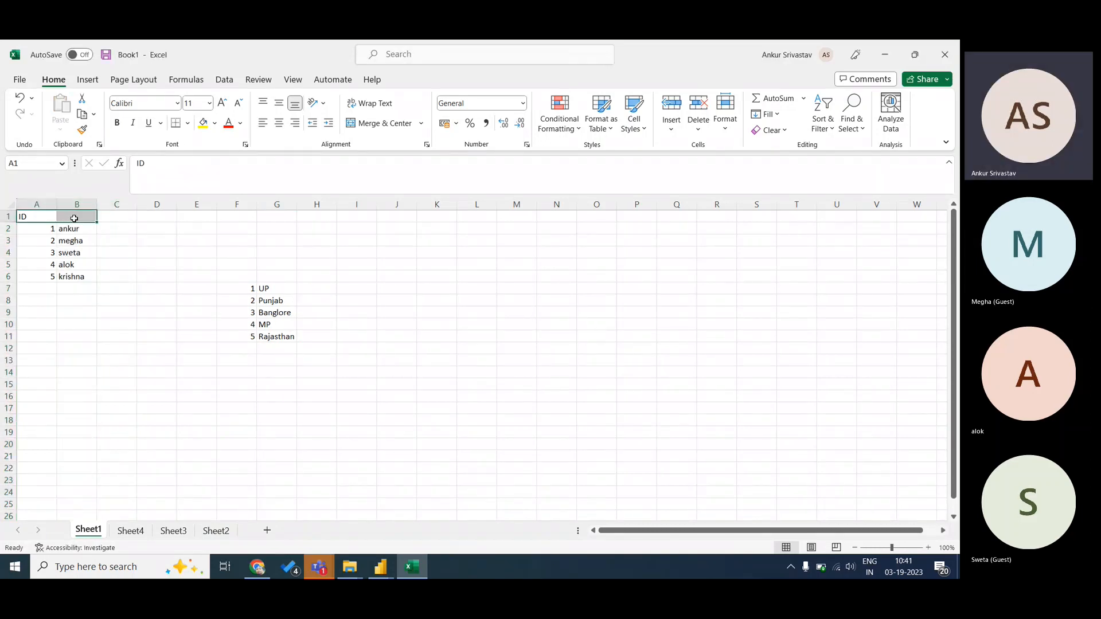
type("Name")
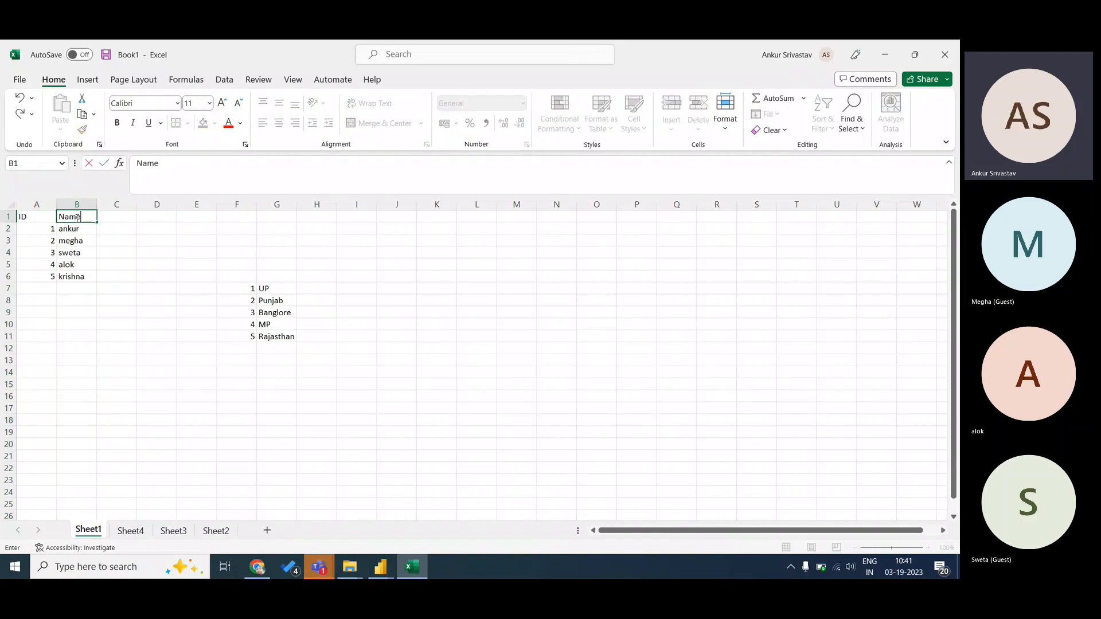
key("Return")
- Compare the ID and Name column headers of Sheet1 with those of Sheet4
left_click(76, 217)
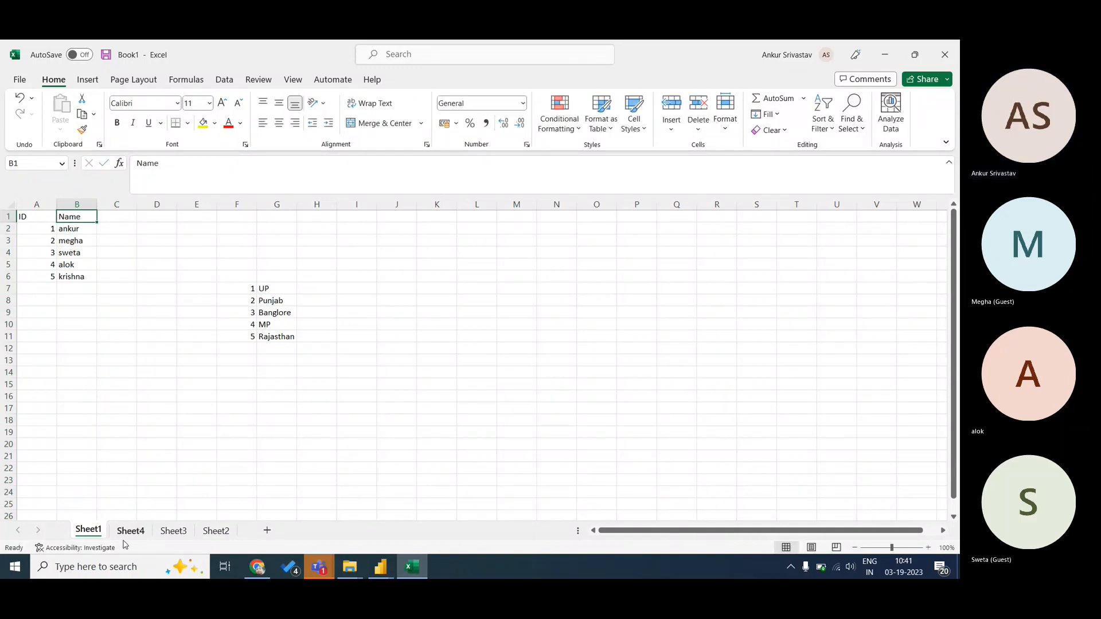
left_click(130, 530)
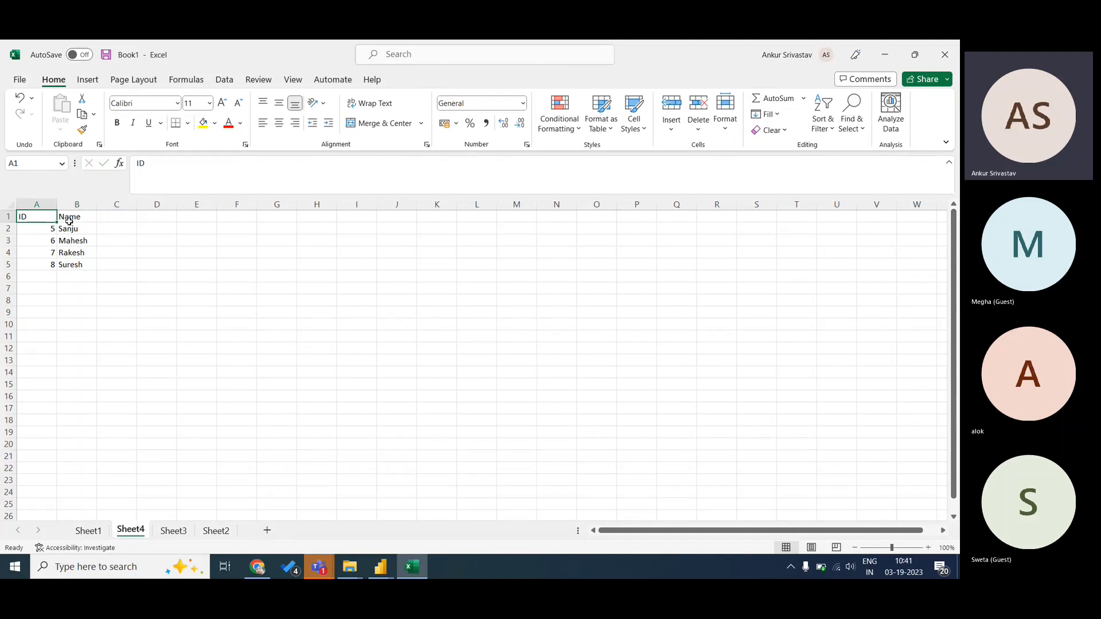
left_click(91, 532)
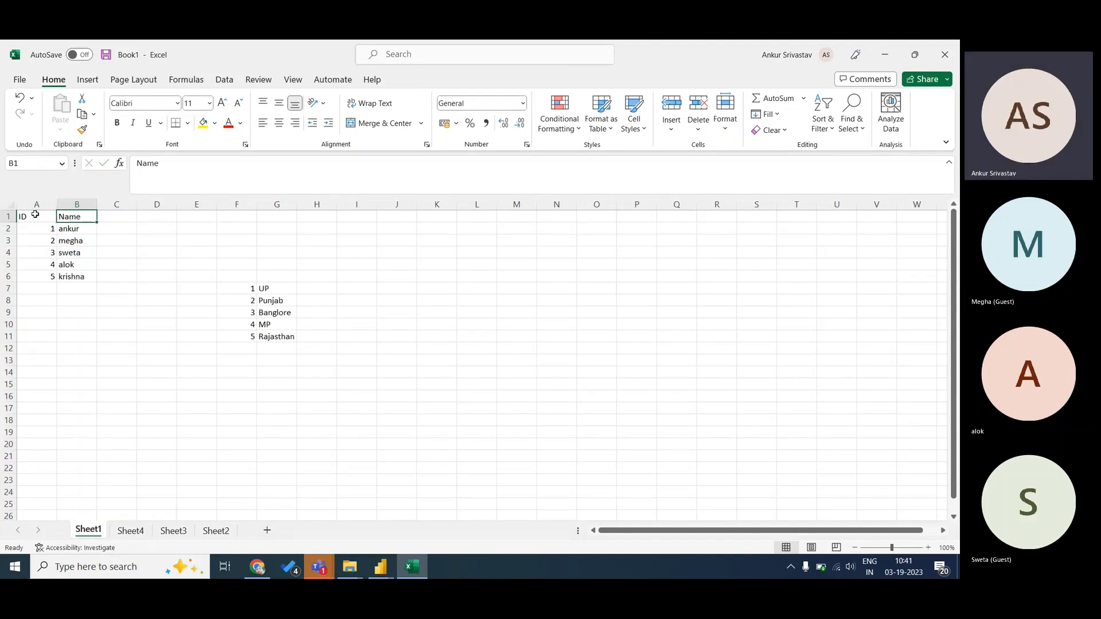
left_click_drag(35, 214, 70, 216)
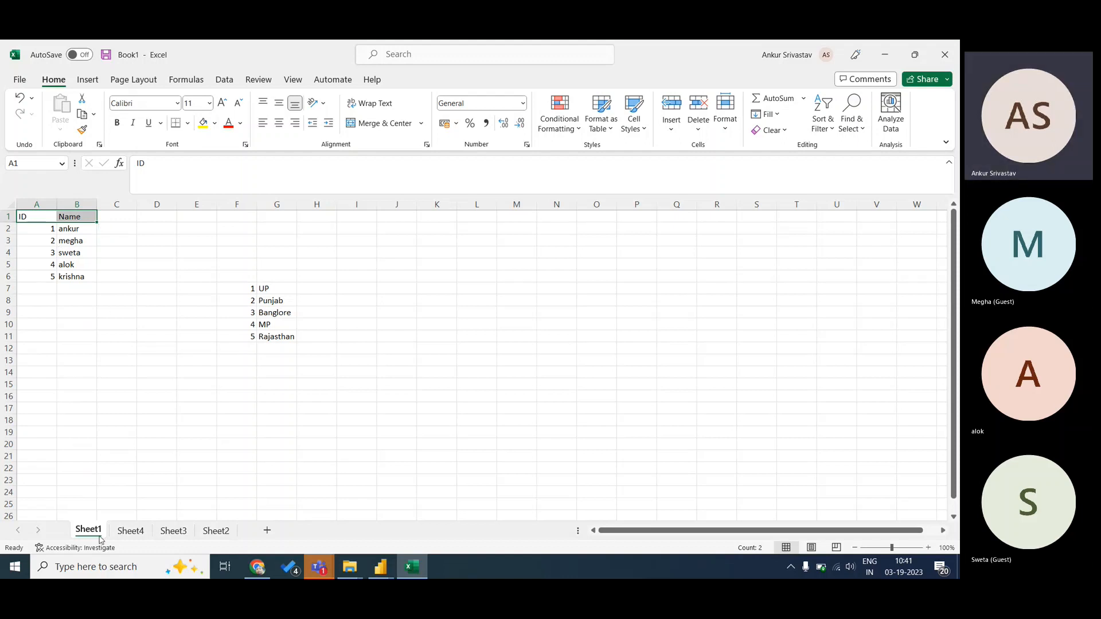
left_click(130, 533)
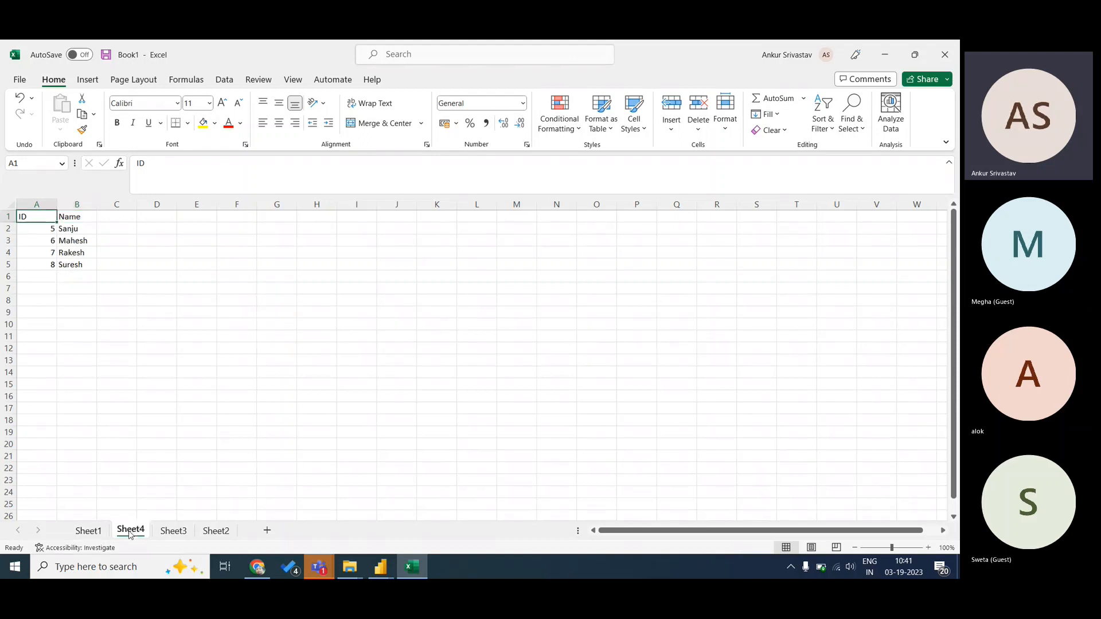
left_click(91, 533)
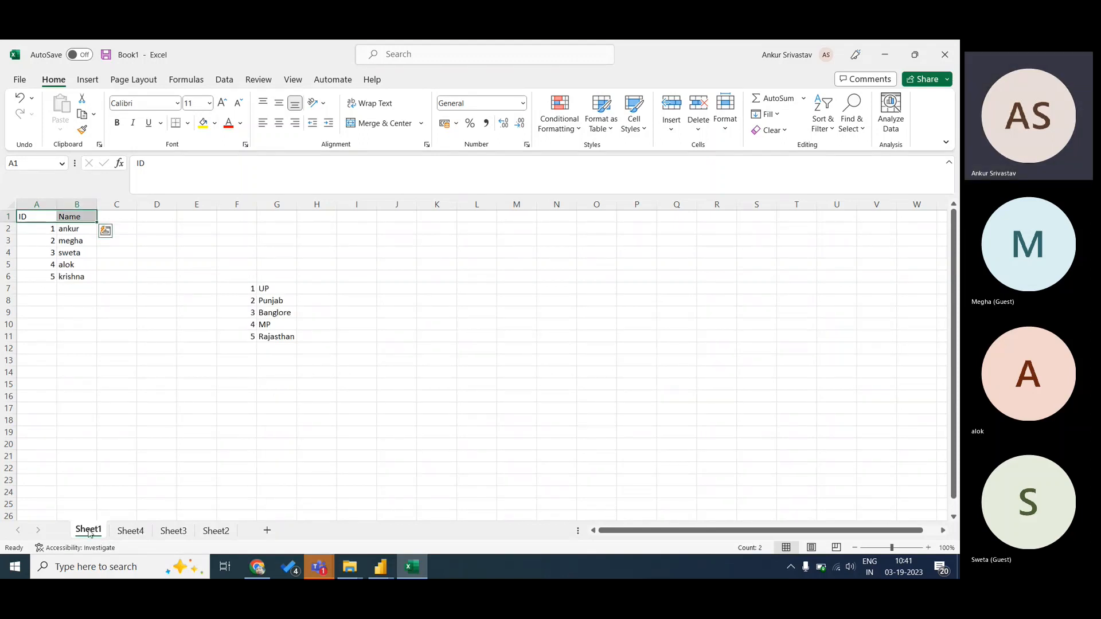
- Append the ID and Name rows in A2:B5 of Sheet4 below the Sheet1 table, starting at A7
left_click(130, 531)
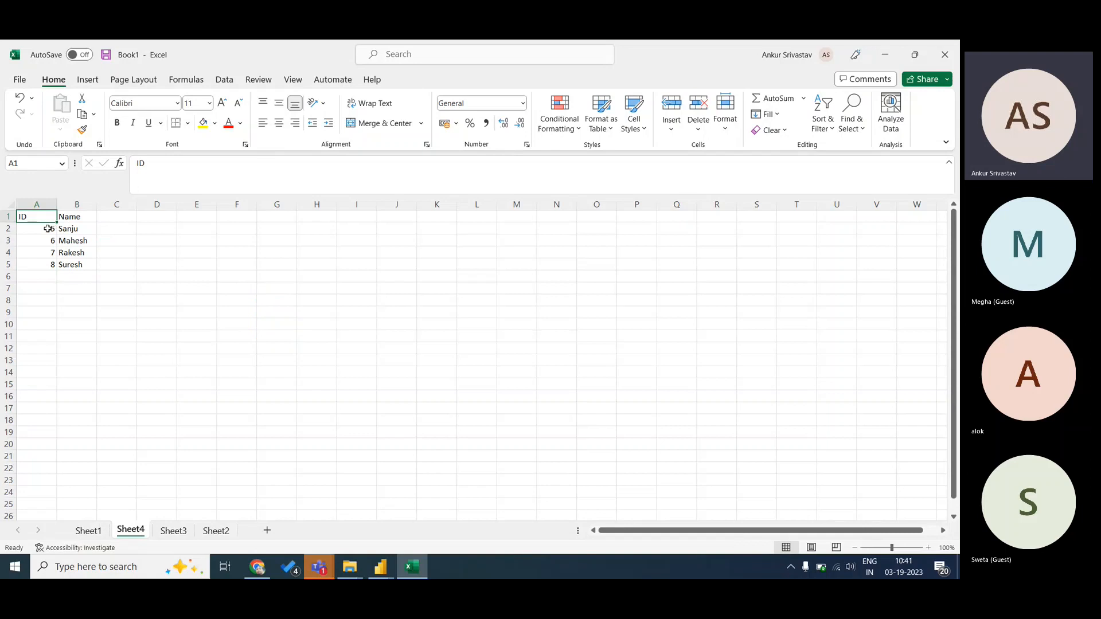
left_click_drag(48, 229, 78, 263)
key("ctrl+c")
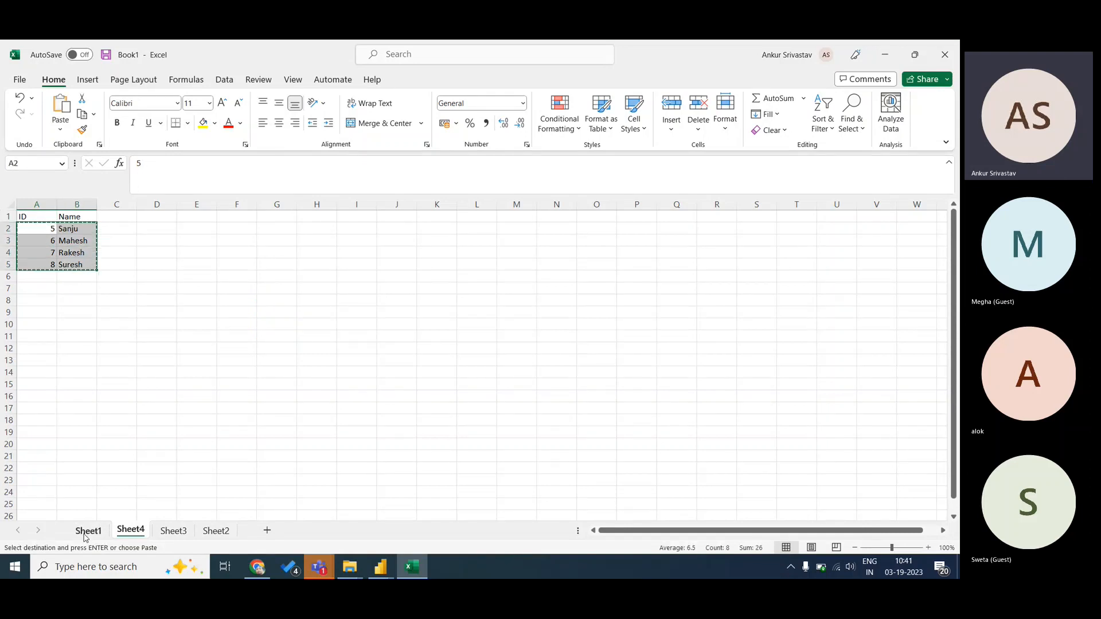
left_click(85, 533)
left_click(43, 288)
key("ctrl+v")
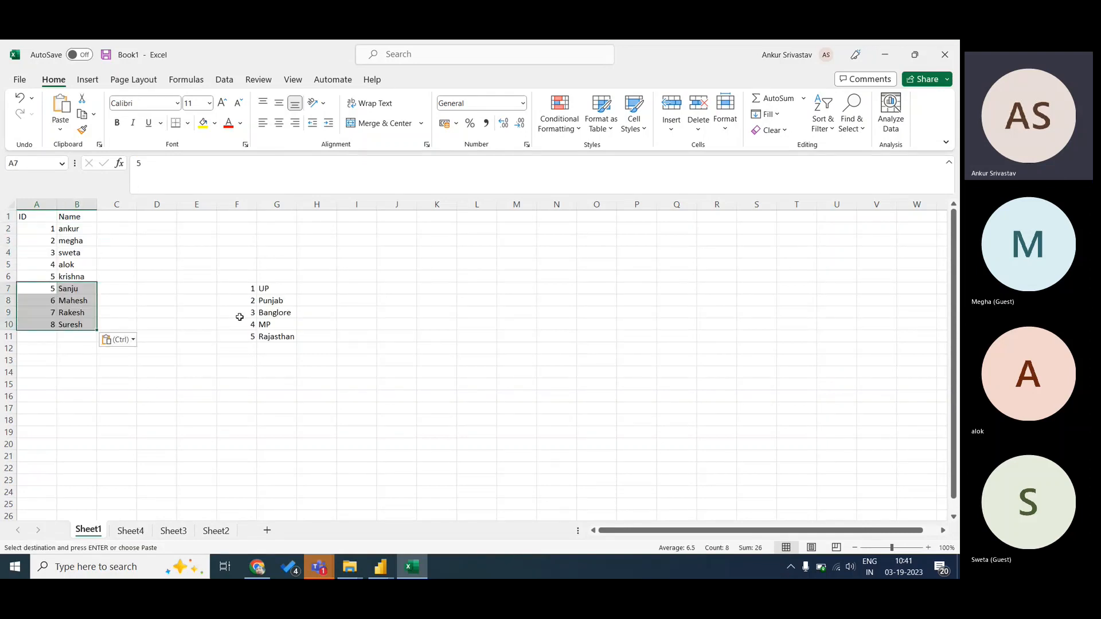
- Renumber the IDs of the four appended rows in A7:A10 of Sheet1 as 6, 7, 8 and 9
left_click(44, 291)
key("Delete")
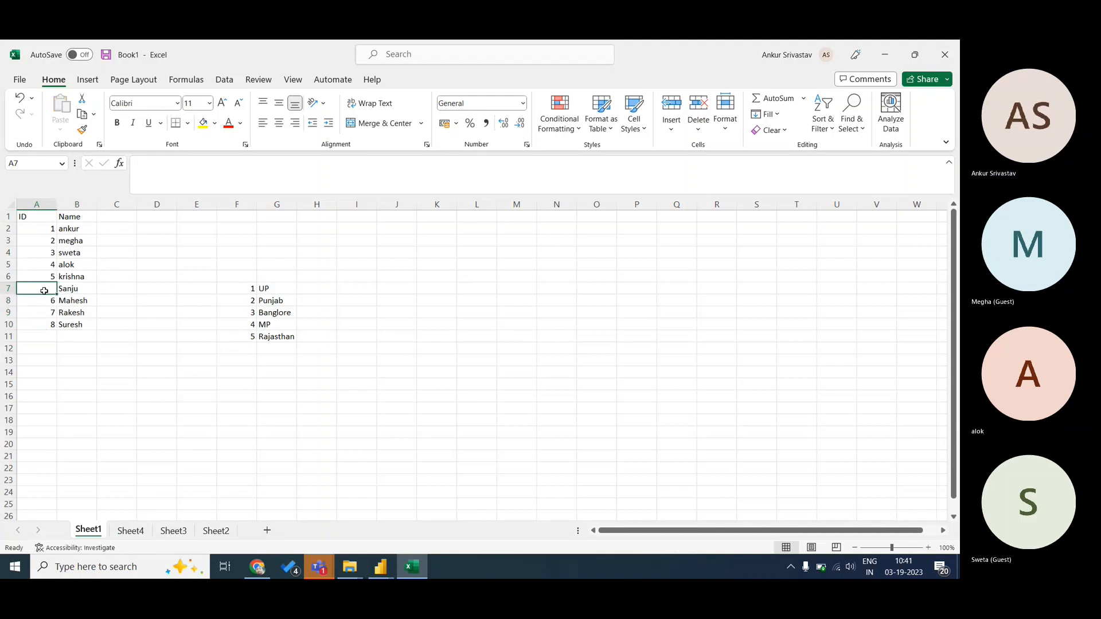
type("6")
key("Return")
type("7")
key("Return")
type("8")
key("Return")
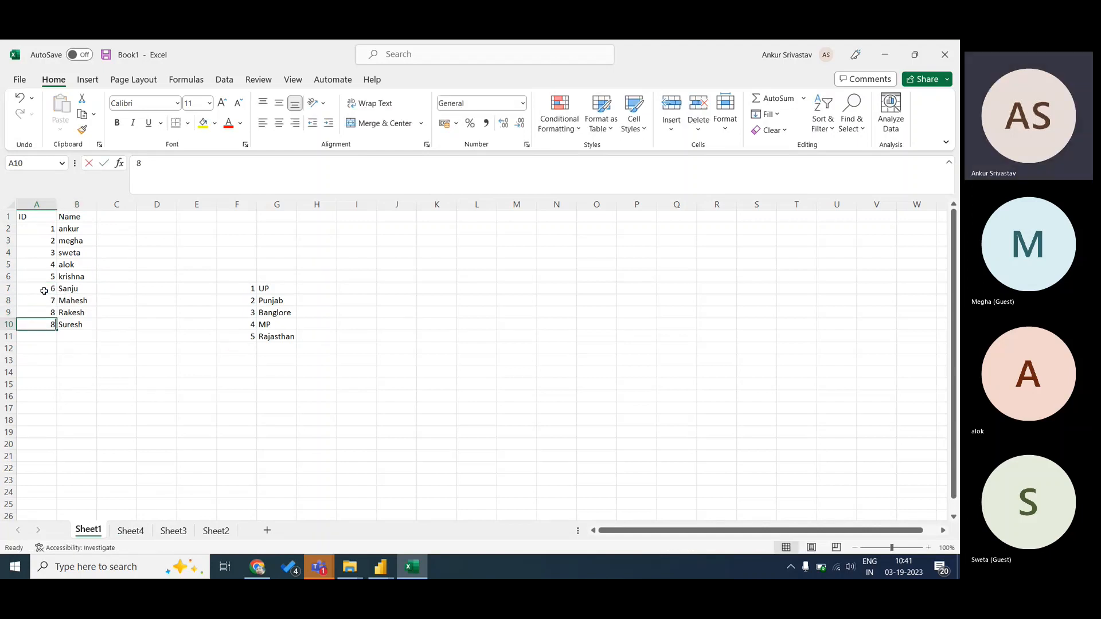
type("9")
key("Return")
key("Up")
key("Up")
key("Up")
key("Up")
left_click(154, 323)
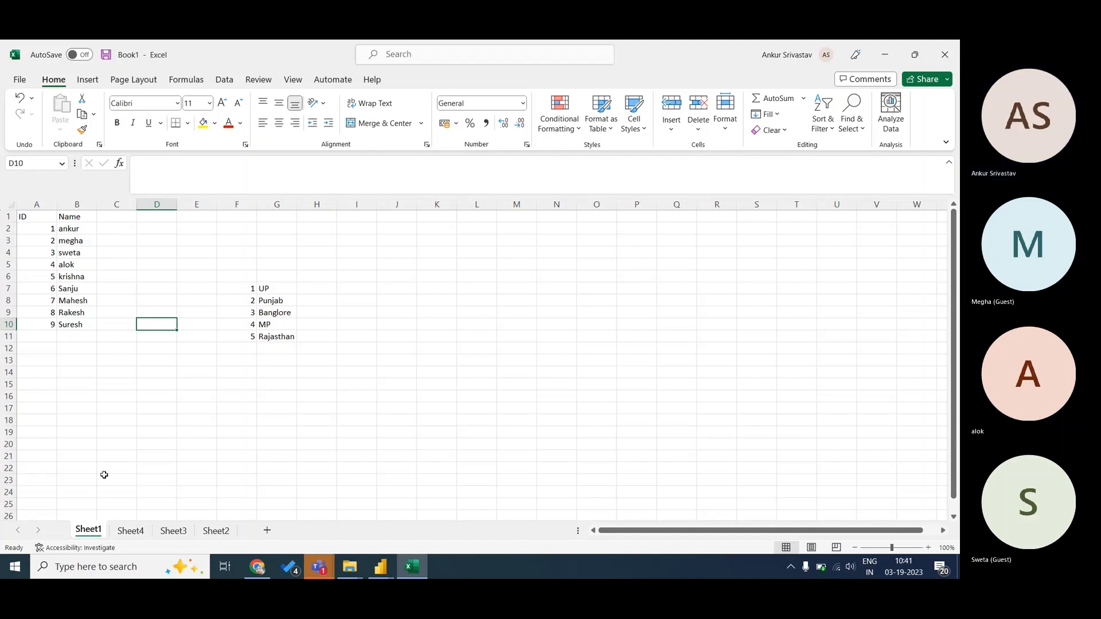
- Renumber the IDs in A2:A5 of Sheet4 as 6, 7, 8 and 9
left_click(130, 531)
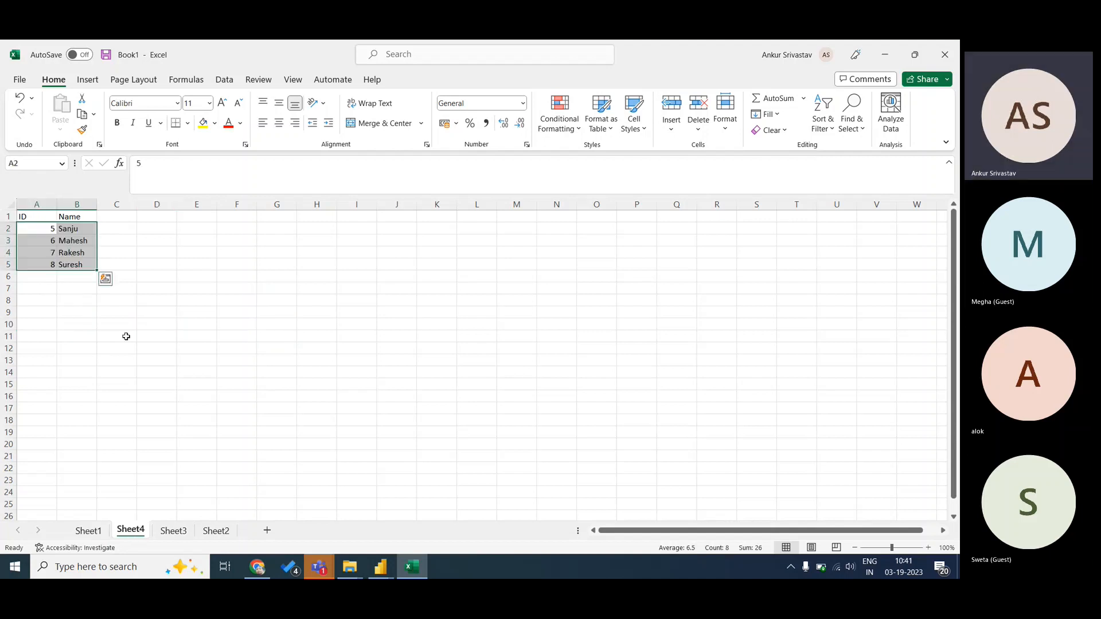
left_click(49, 229)
type("6")
key("Return")
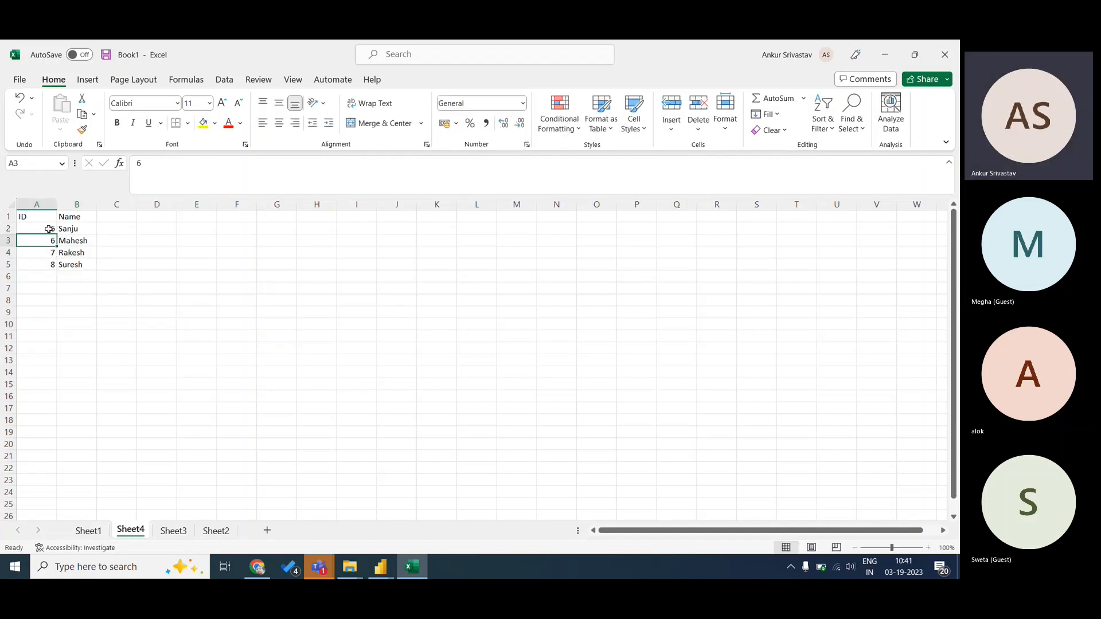
type("7")
key("Return")
type("8")
key("Return")
key("BackSpace")
type("9")
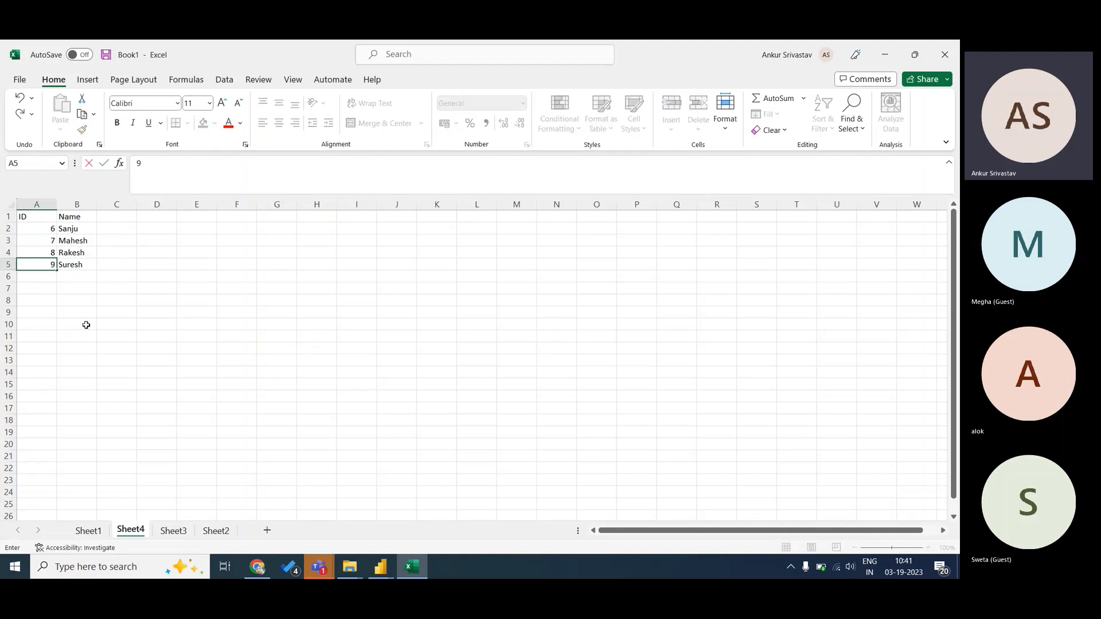
left_click(86, 325)
- Compare the appended rows A7:B10 of Sheet1 with the source rows A2:B5 of Sheet4, and review the combined table
left_click(91, 529)
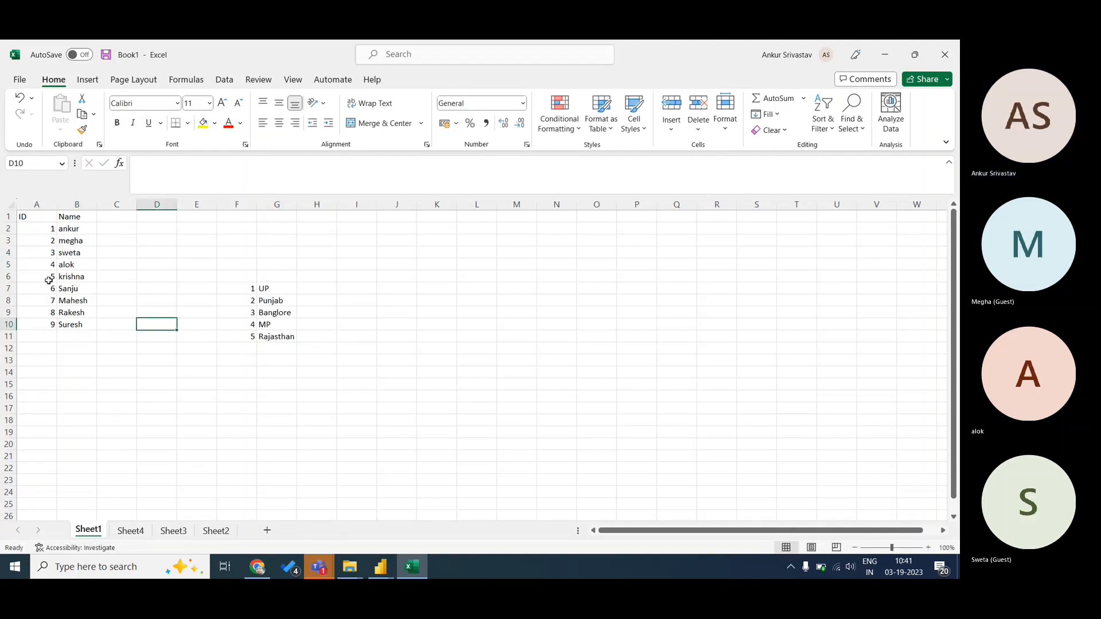
left_click_drag(49, 288, 91, 326)
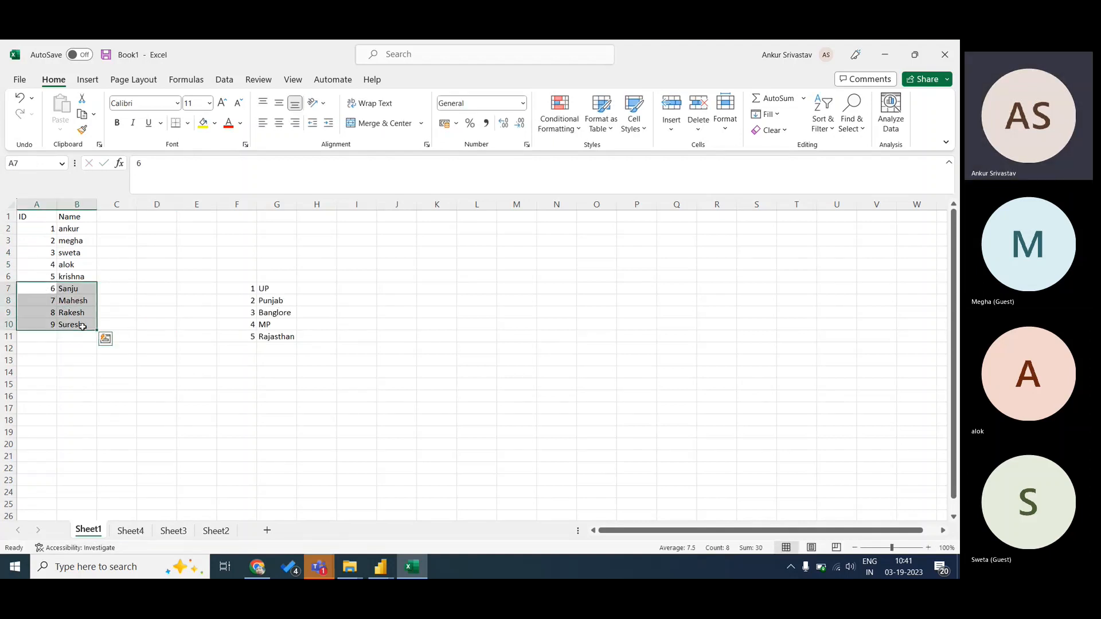
left_click(128, 530)
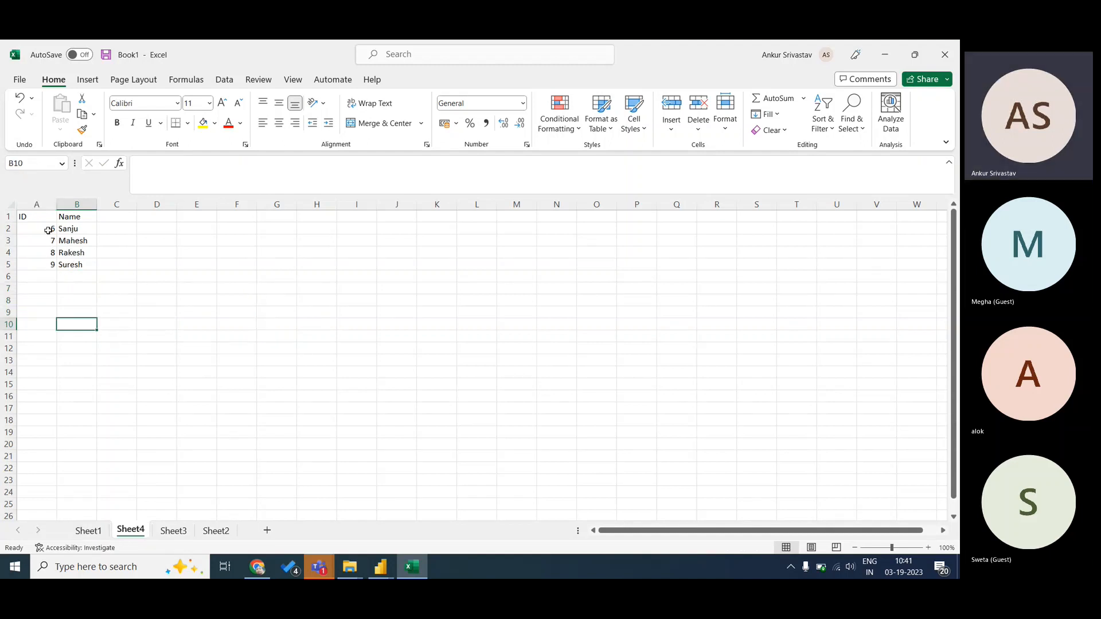
left_click_drag(51, 228, 81, 265)
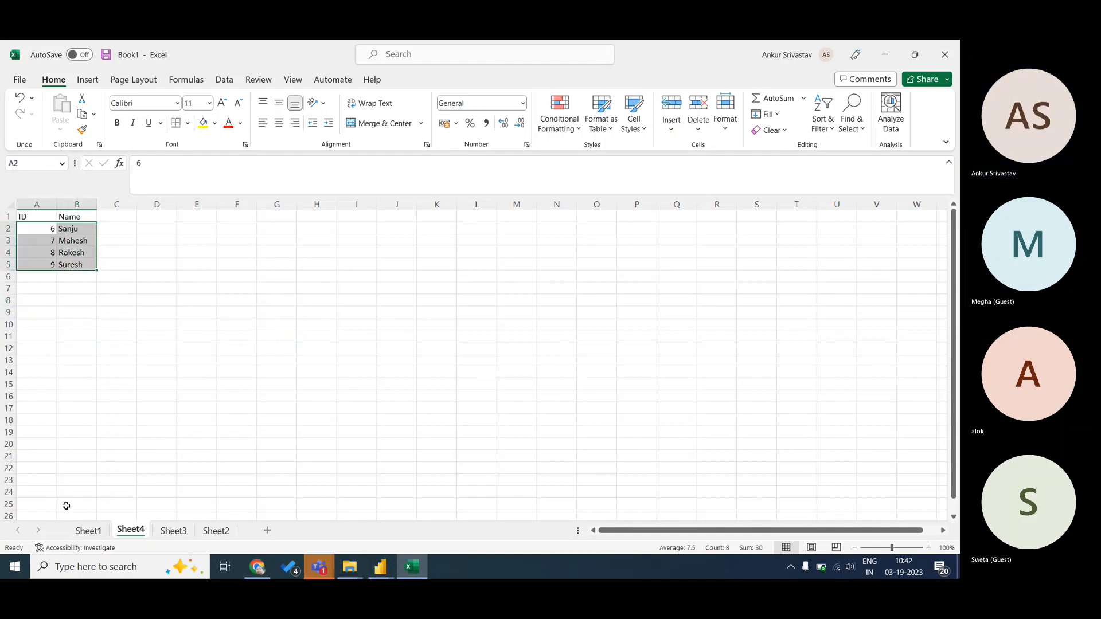
left_click(86, 530)
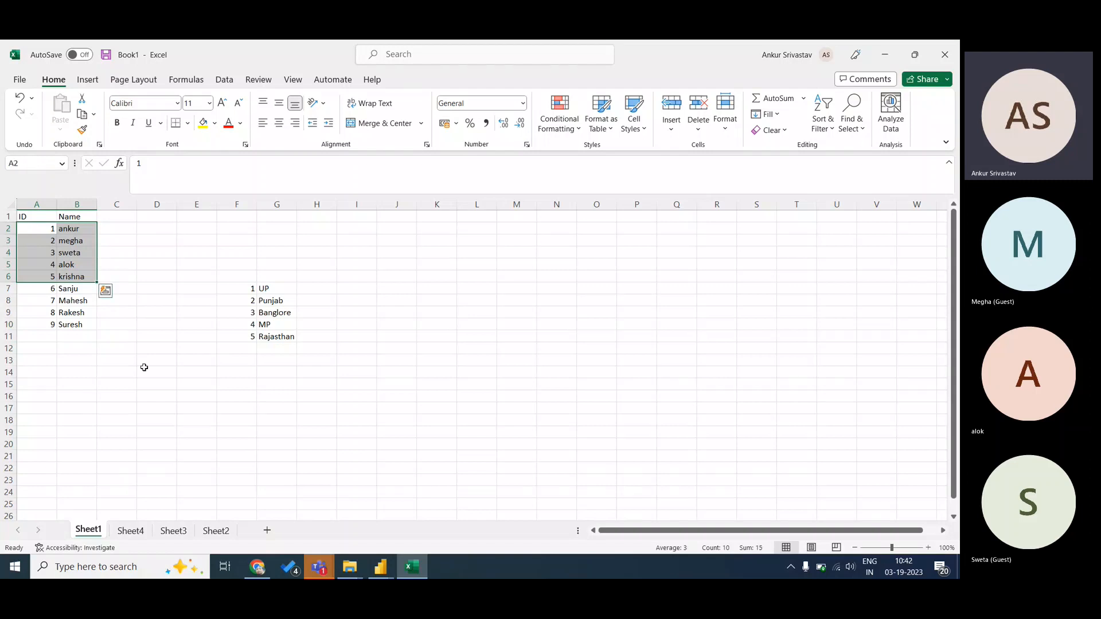
left_click(156, 396)
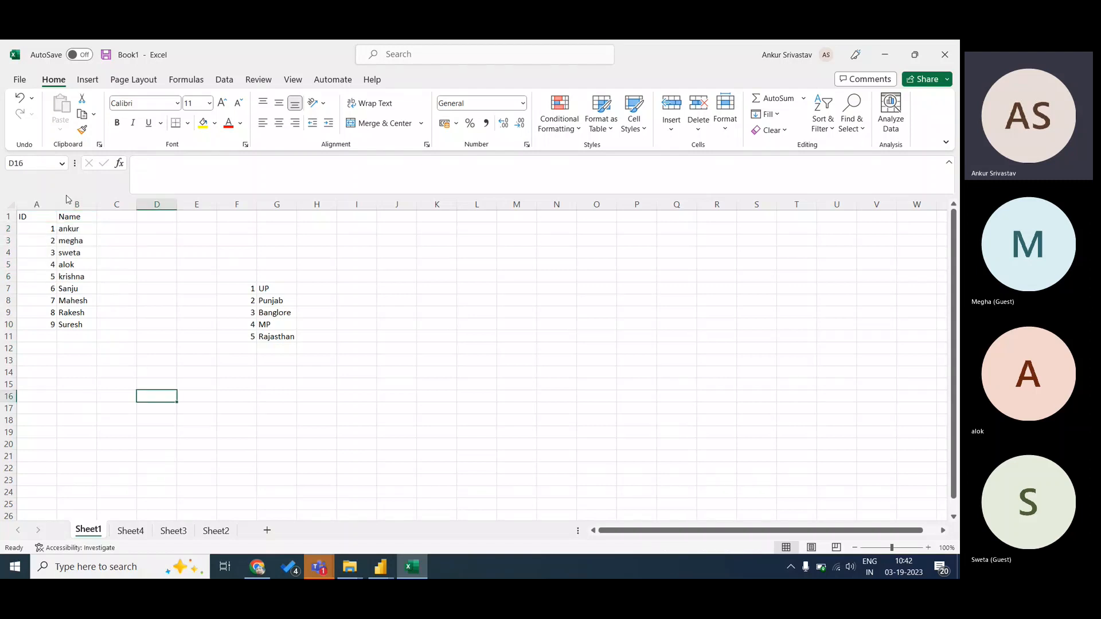
left_click_drag(35, 216, 81, 321)
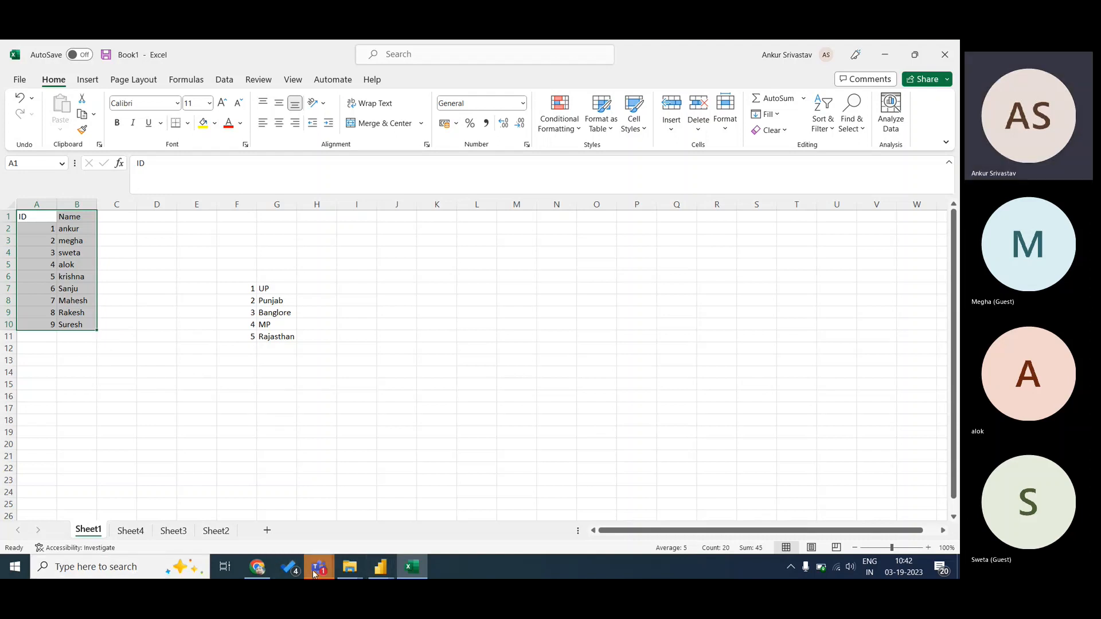
- Check the Weekend Batch meeting window in Teams and return to the Excel workbook
mouse_move(314, 574)
left_click(360, 511)
left_click(531, 163)
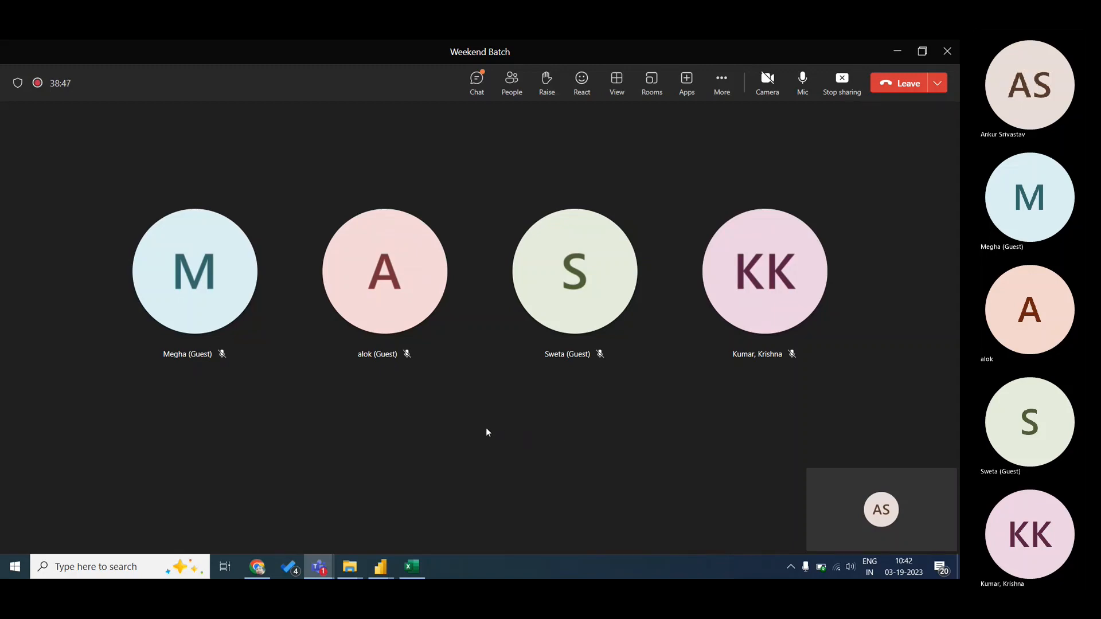
key("alt+Tab")
key("alt+Tab")
key("alt+Tab")
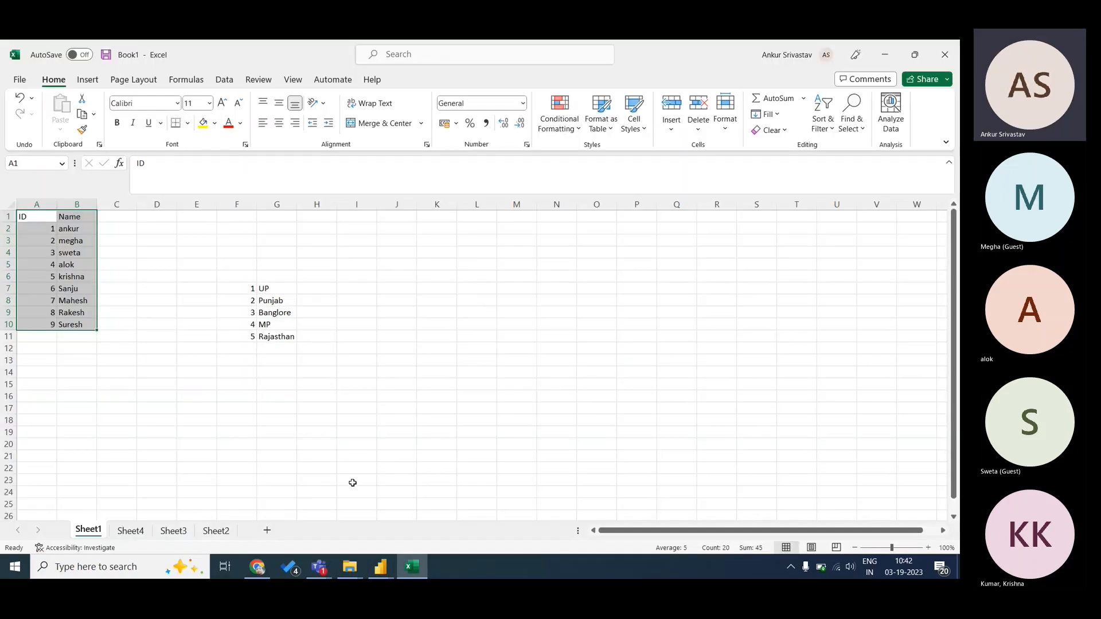
- Switch to the Power Query Editor and examine the distinct values of the Region column in the Orders query
left_click(375, 568)
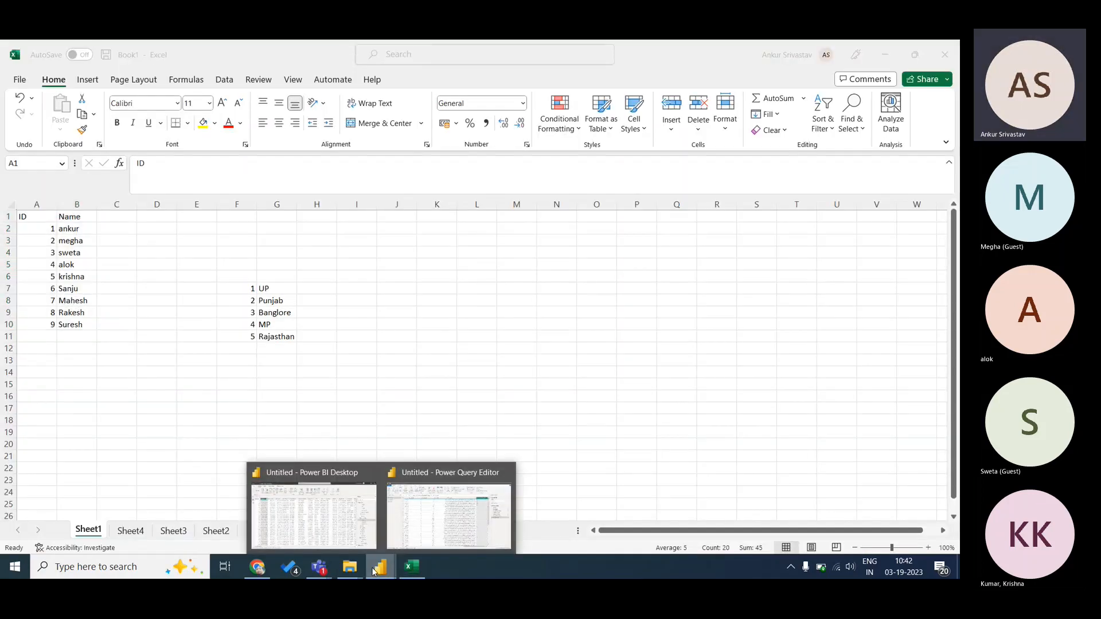
left_click(456, 487)
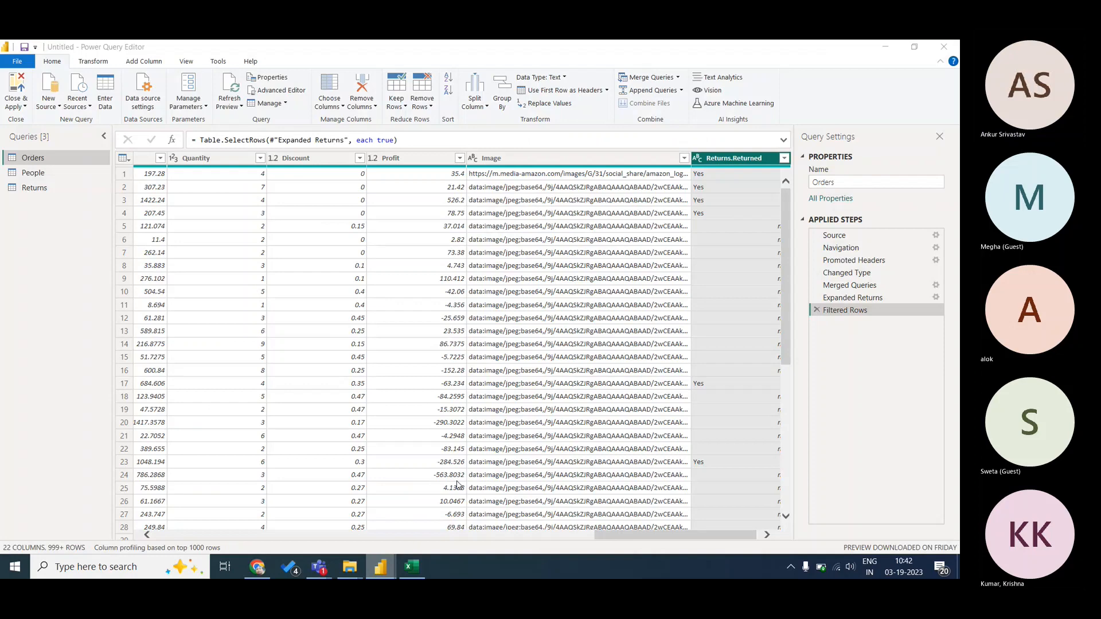
scroll(457, 486, "left", 10)
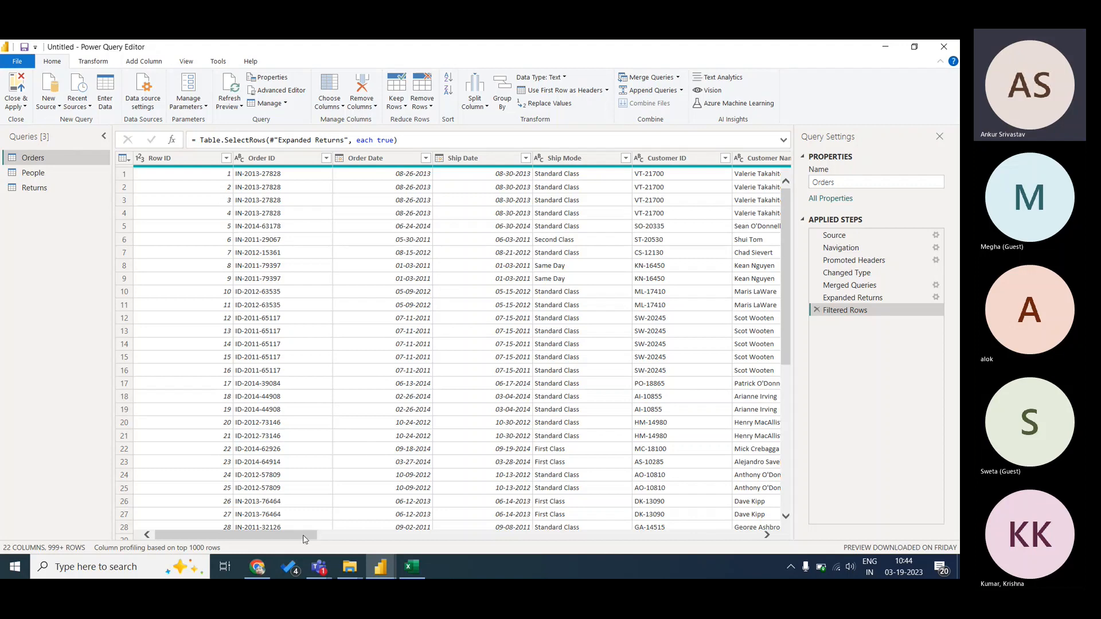
left_click_drag(304, 539, 320, 523)
left_click_drag(303, 537, 528, 547)
left_click(389, 323)
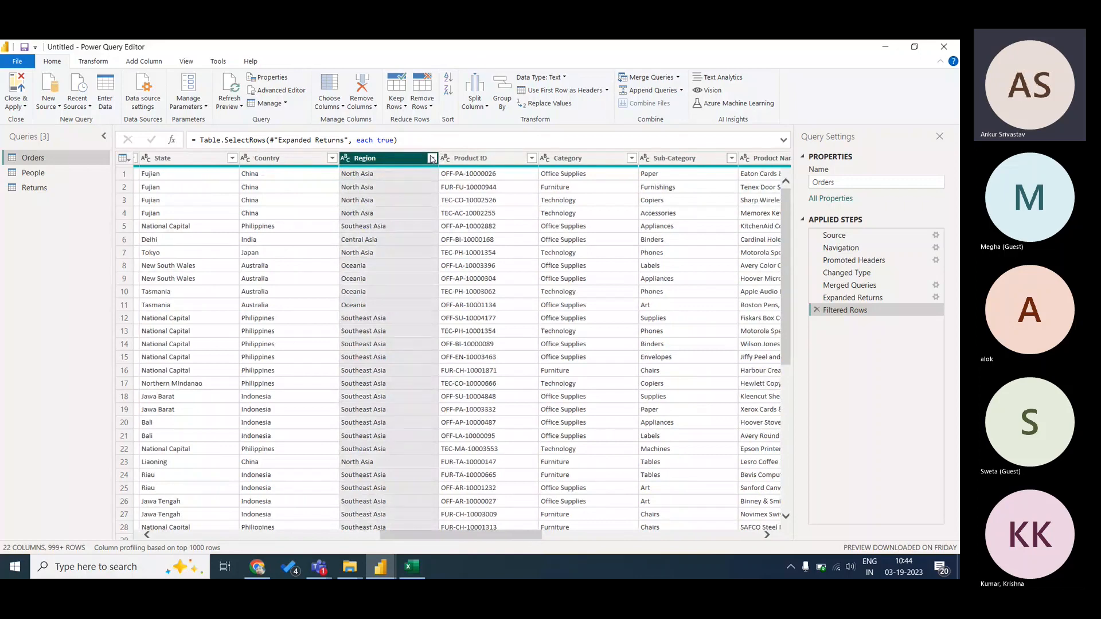
left_click(431, 158)
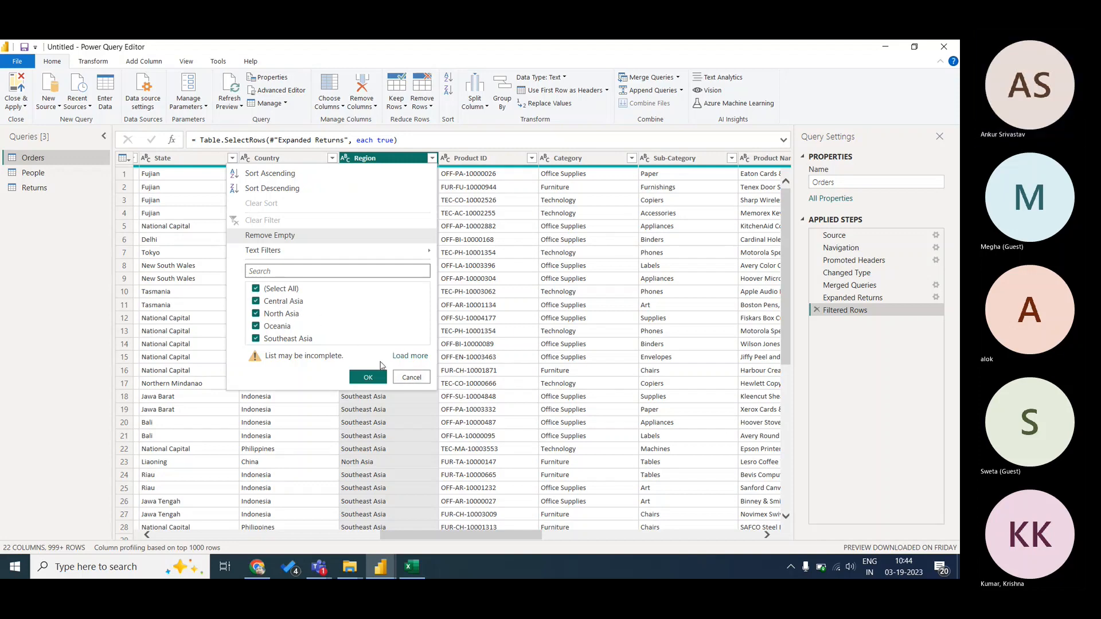
left_click(408, 377)
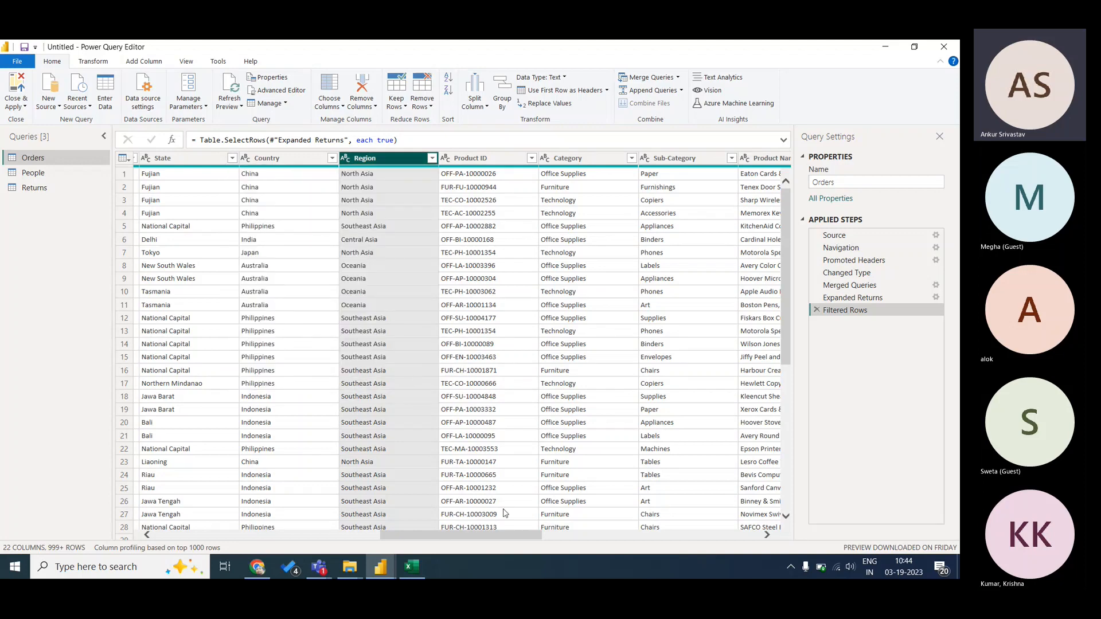
left_click_drag(507, 539, 598, 547)
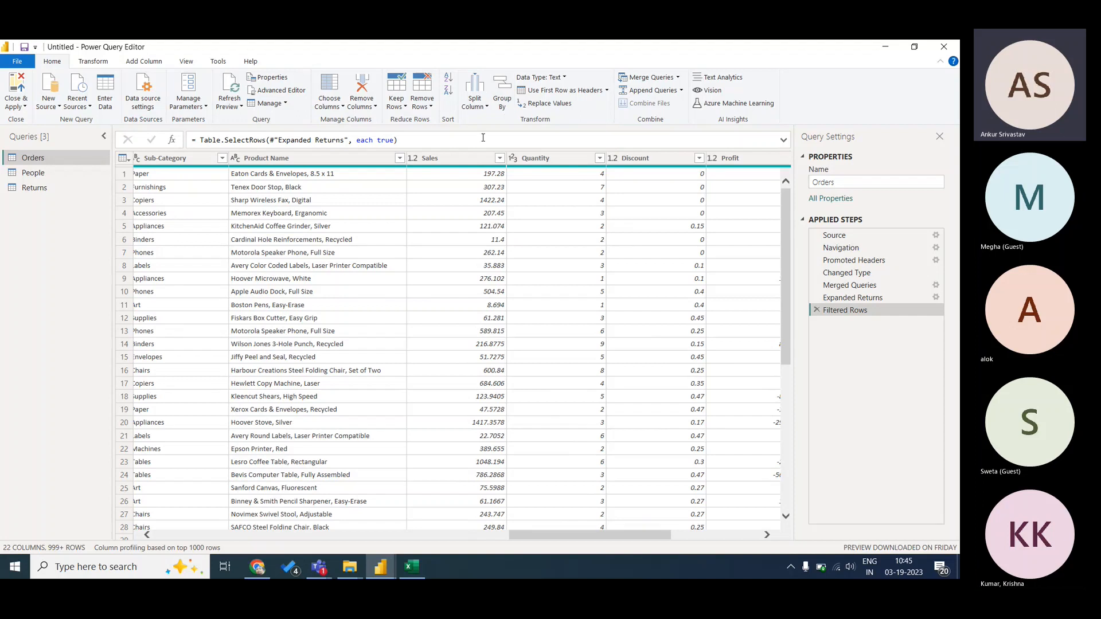
left_click(502, 93)
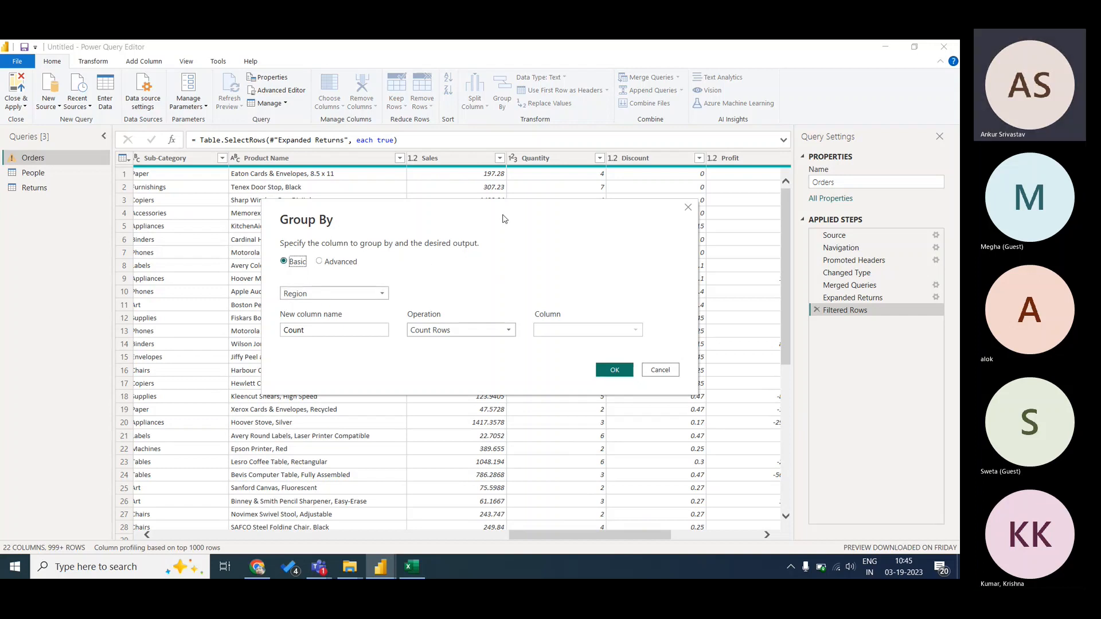
left_click_drag(505, 219, 510, 202)
left_click(344, 277)
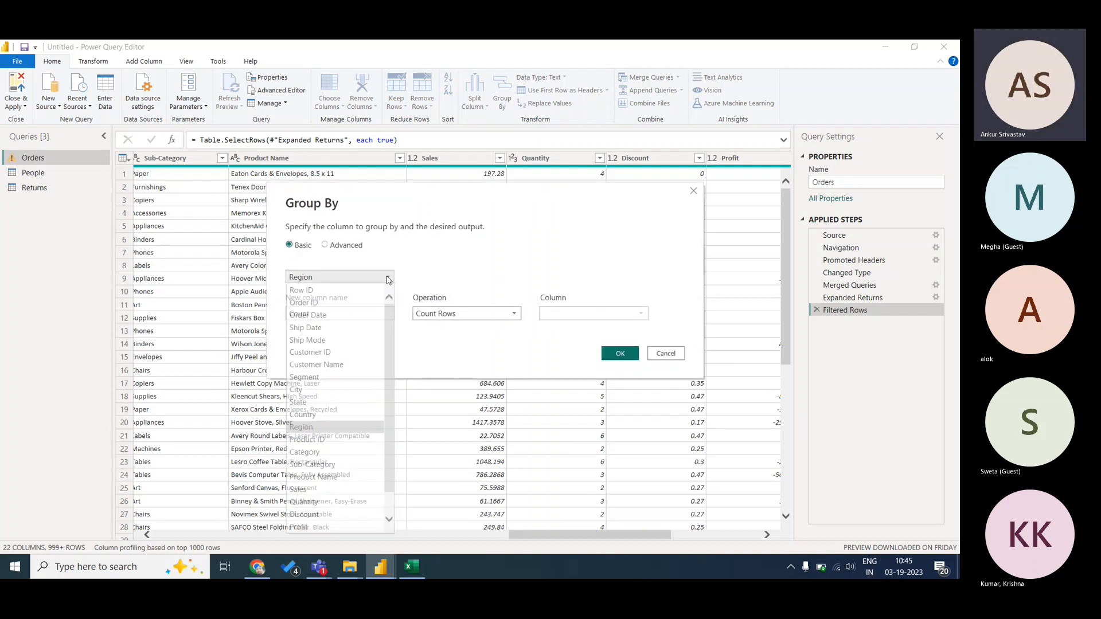
left_click(328, 431)
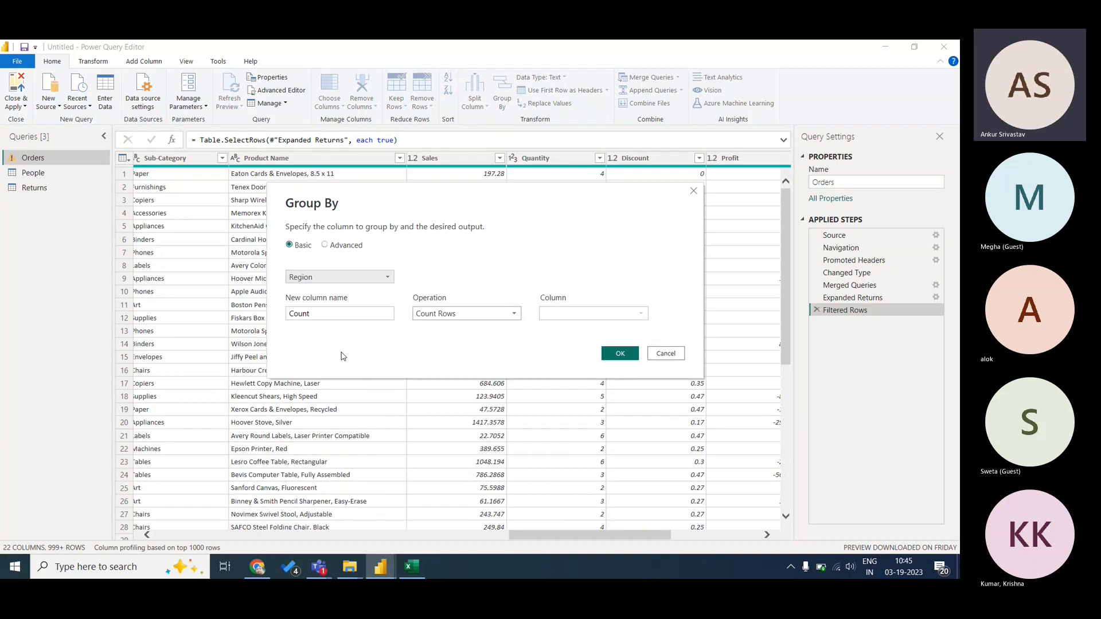
double_click(281, 317)
type("Sales")
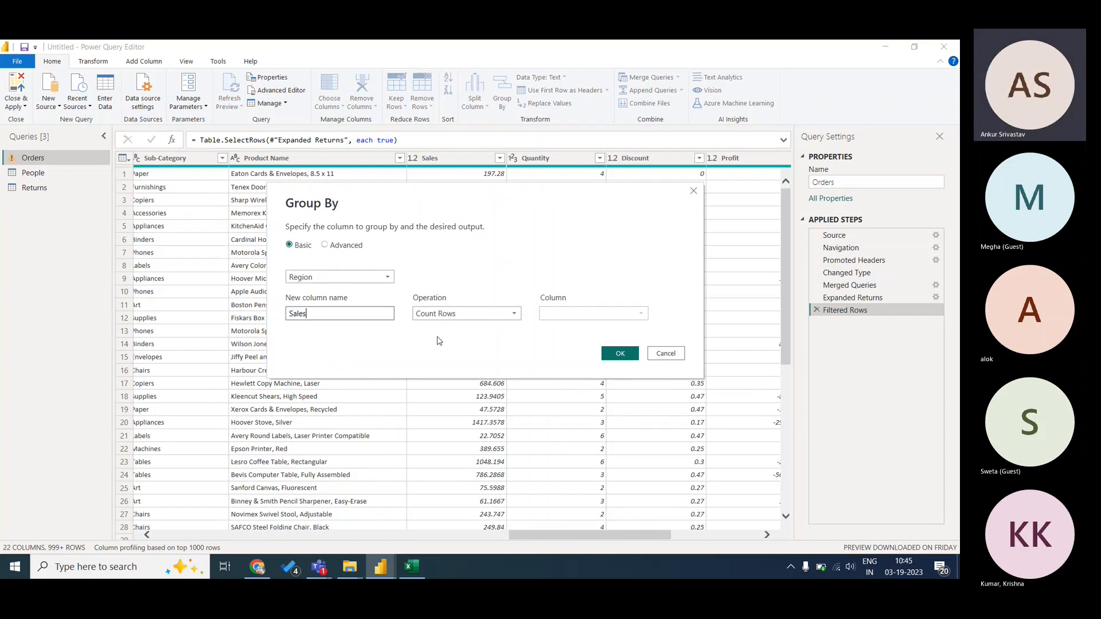
left_click(457, 316)
left_click(457, 328)
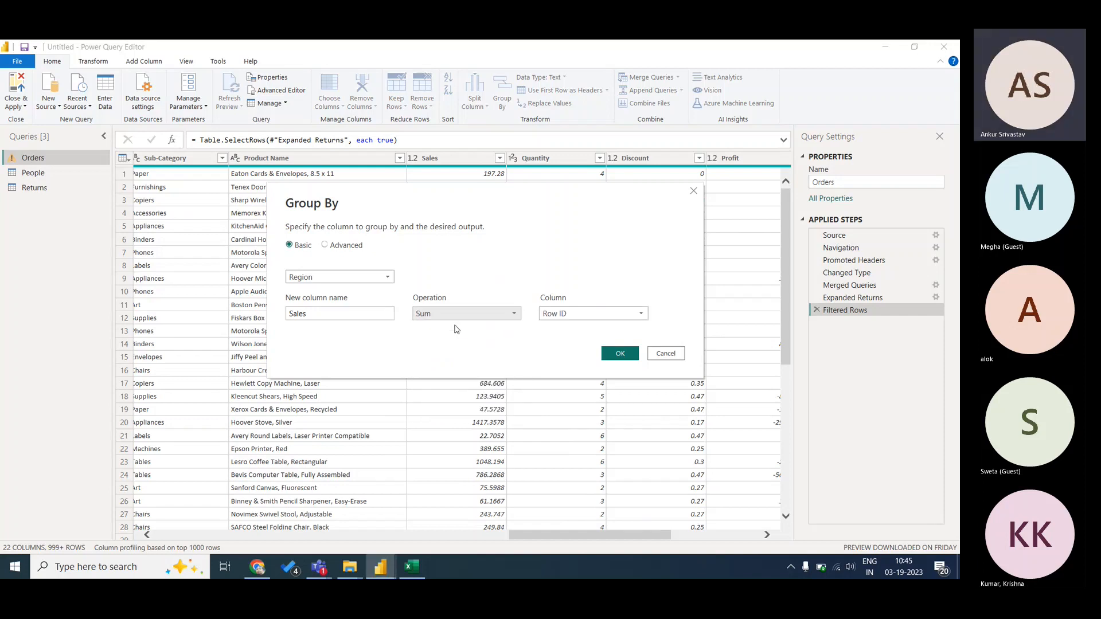
left_click(577, 317)
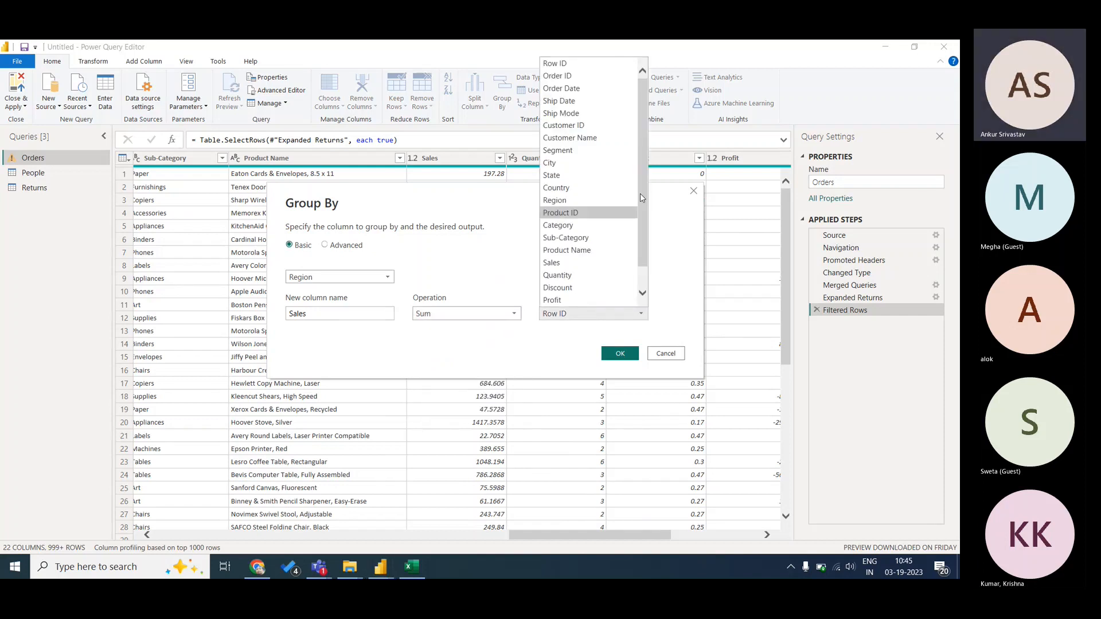
left_click_drag(643, 178, 645, 229)
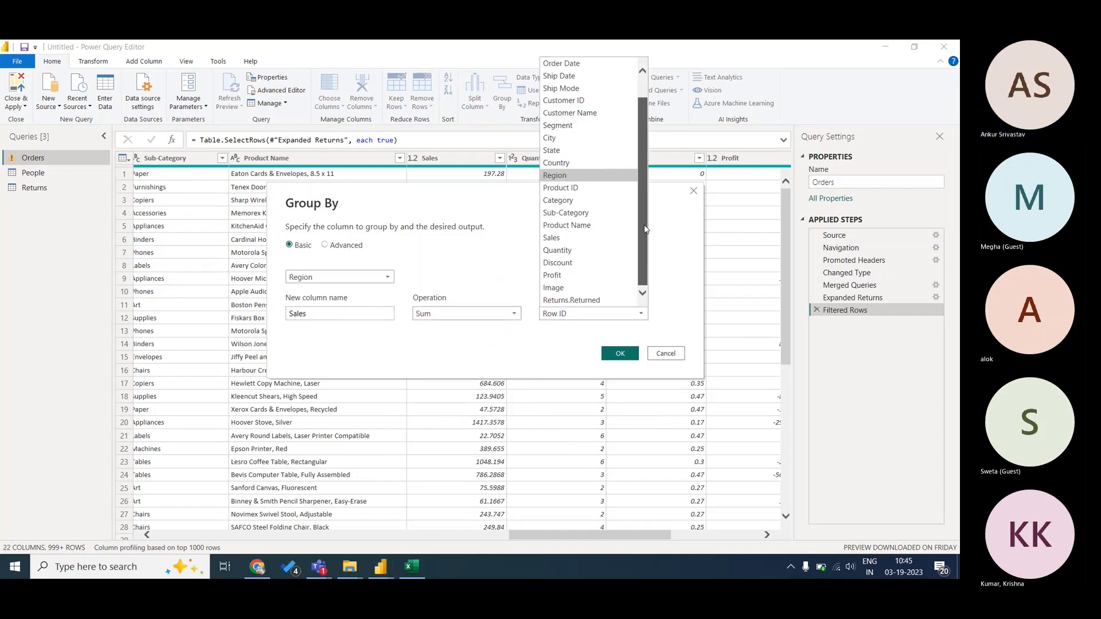
left_click(559, 237)
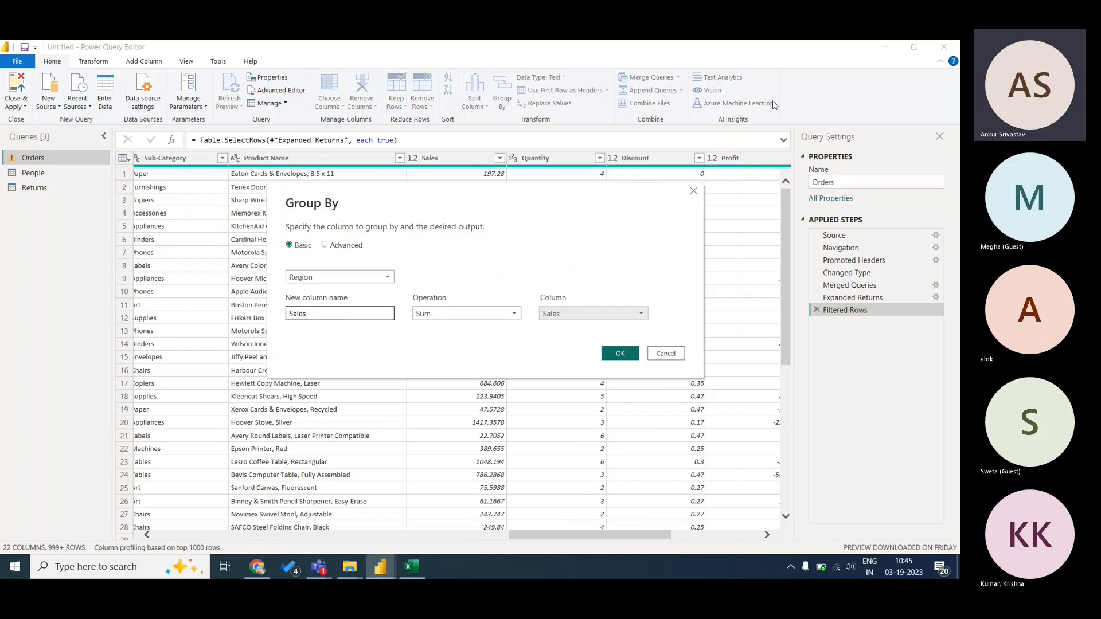
left_click(693, 191)
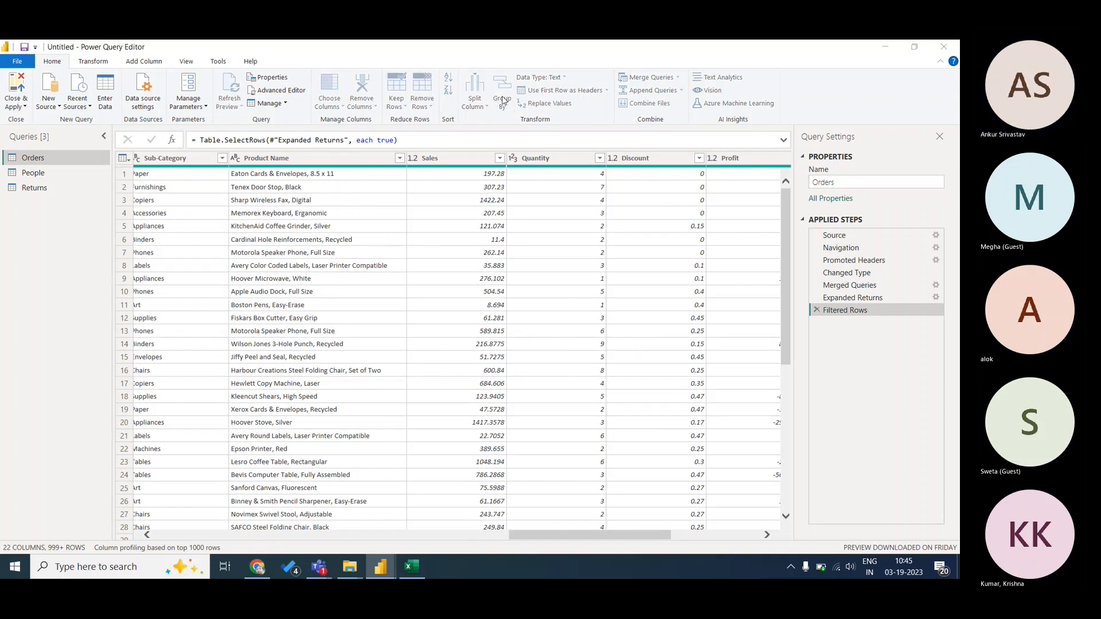
- Open the Group By settings for the Orders query
left_click(503, 100)
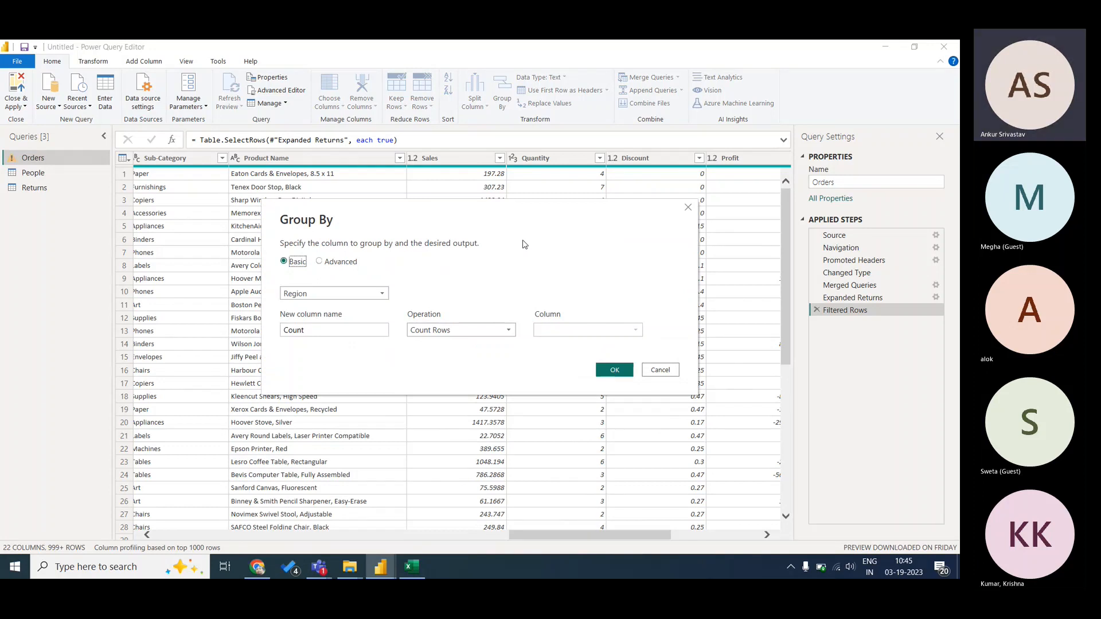
- Set the Orders query to be grouped by Region and name the new column "Region wise Sale"
left_click(324, 296)
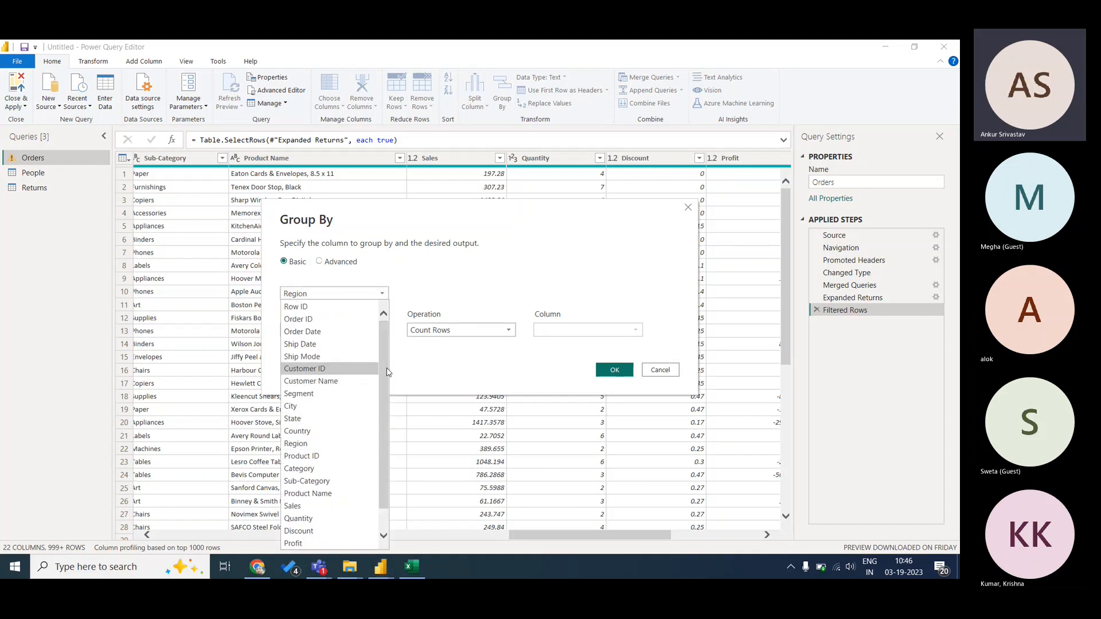
scroll(385, 434, "down", 1)
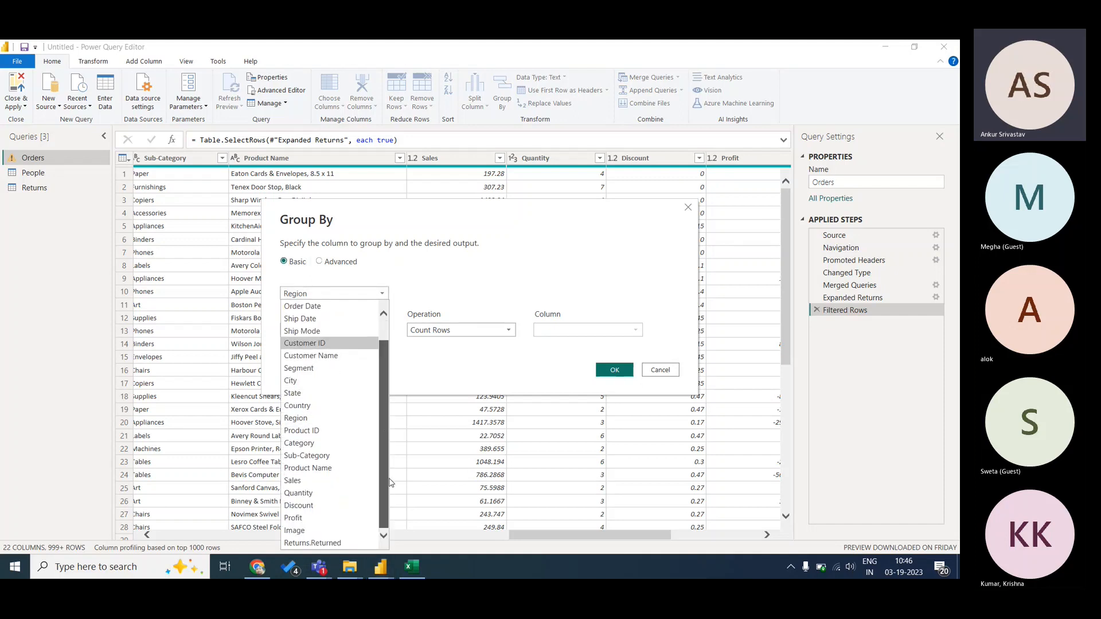
left_click(322, 421)
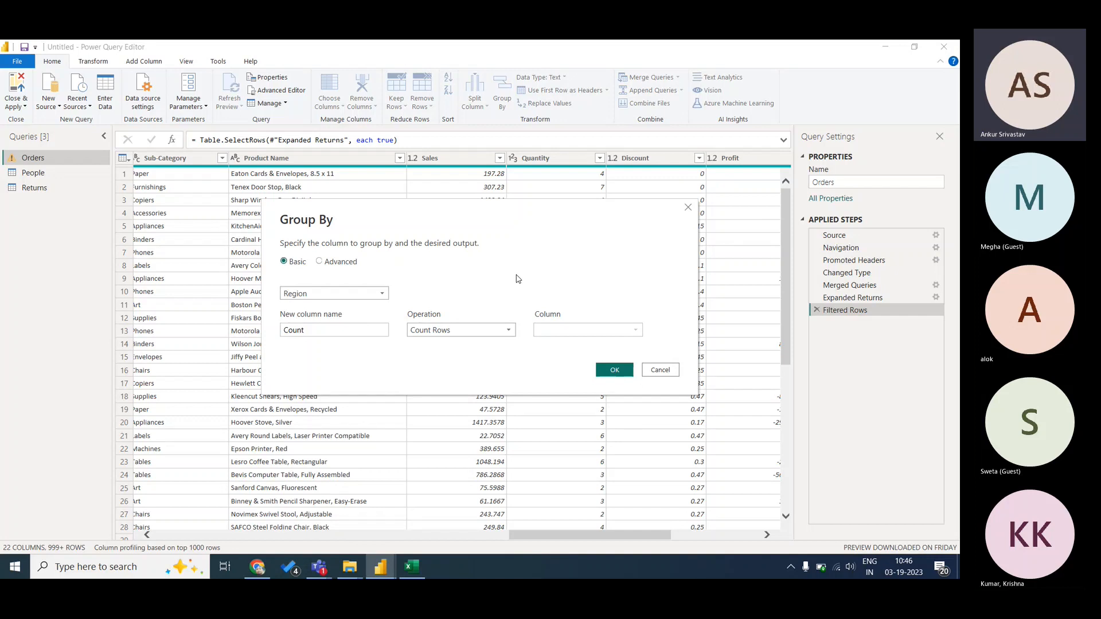
double_click(290, 329)
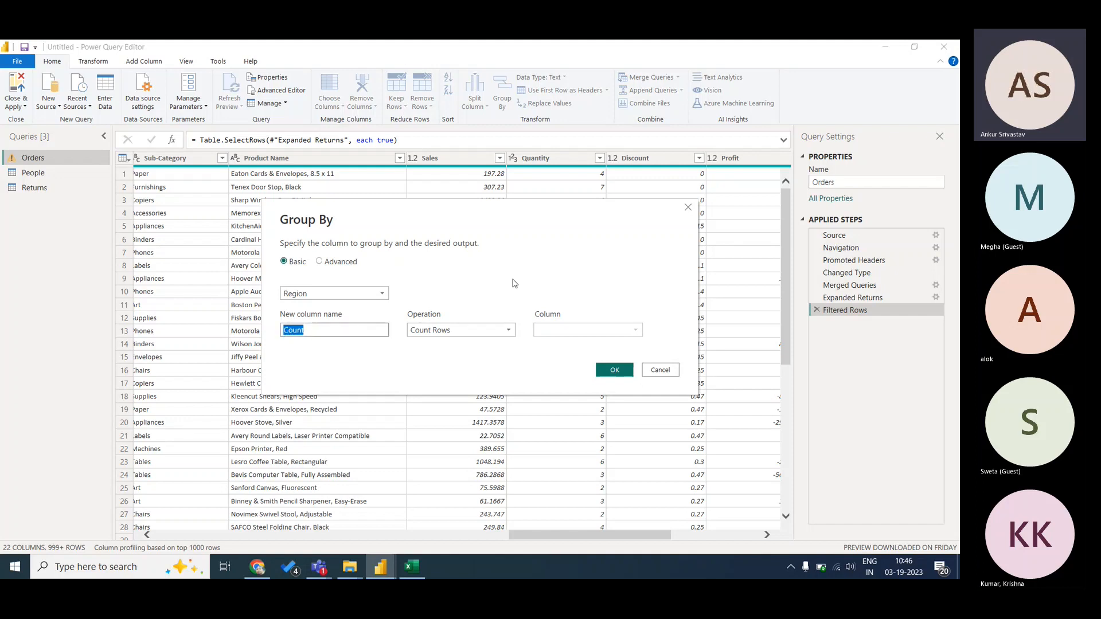
type("Ove")
type("r S")
type("a")
key("BackSpace")
key("BackSpace")
key("BackSpace")
key("BackSpace")
key("BackSpace")
key("BackSpace")
key("BackSpace")
type("Region wise Sale")
- Aggregate the new column as the Sum of the Sales column and apply the grouping
left_click(460, 331)
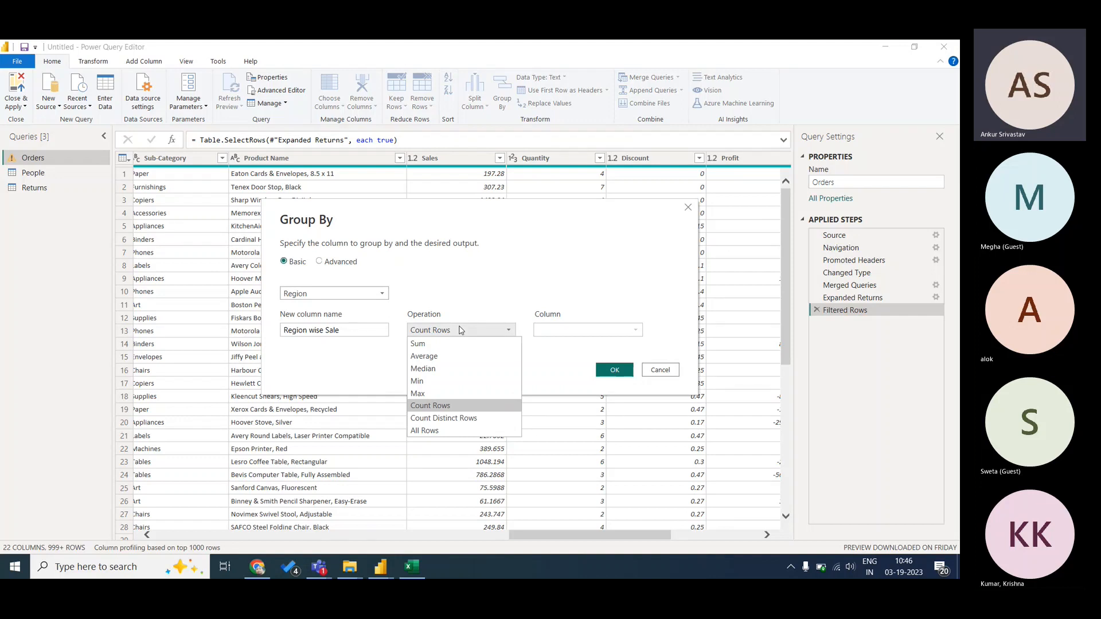
left_click(459, 344)
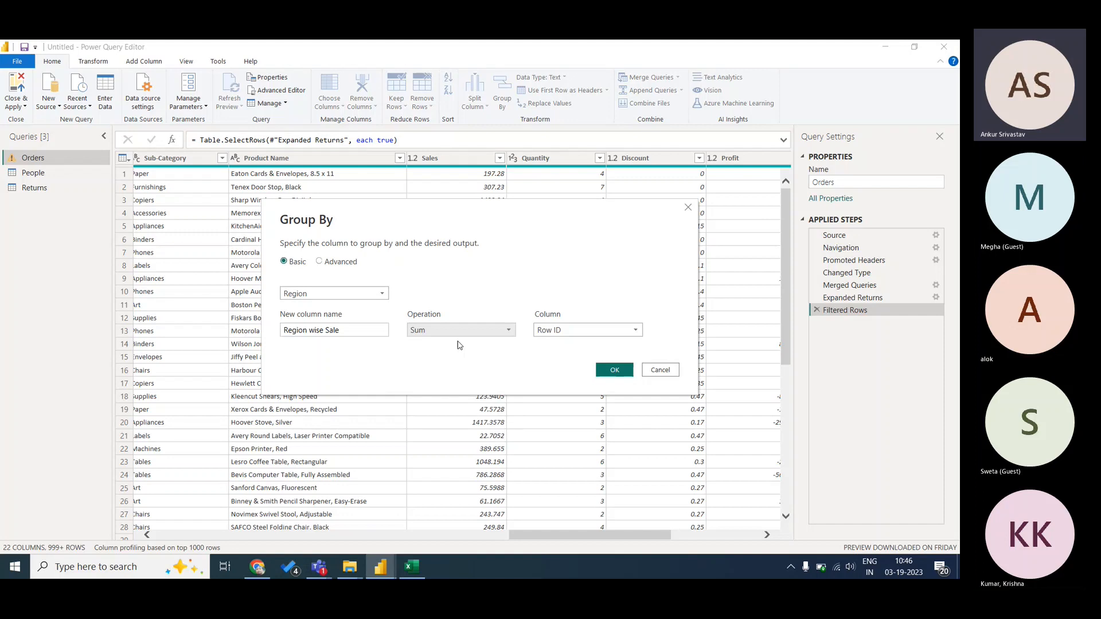
left_click(564, 331)
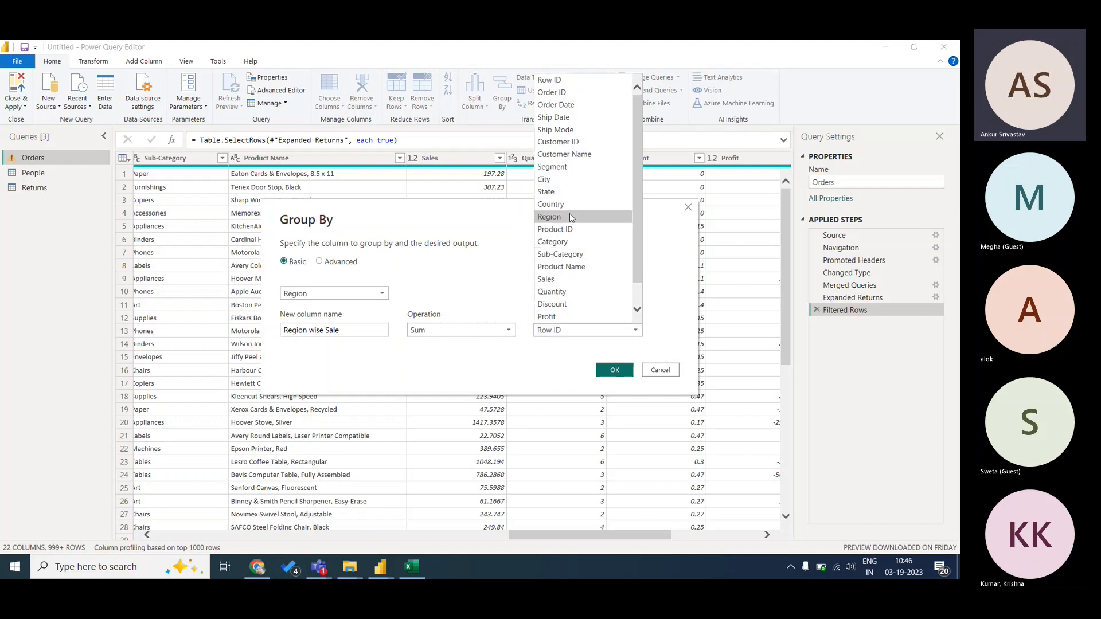
left_click(568, 280)
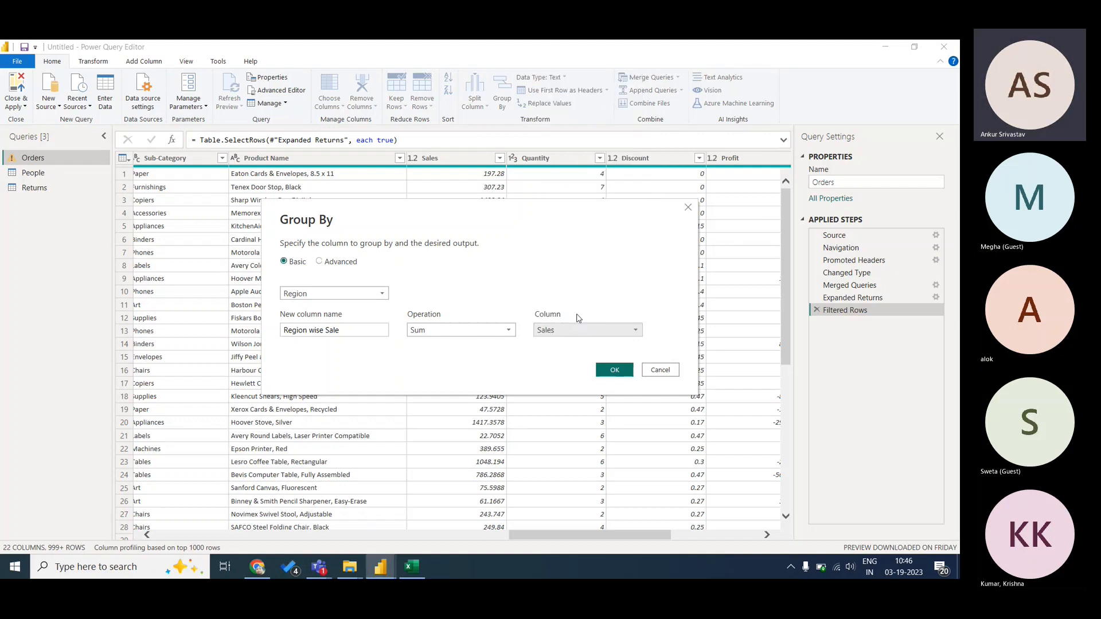
left_click(613, 369)
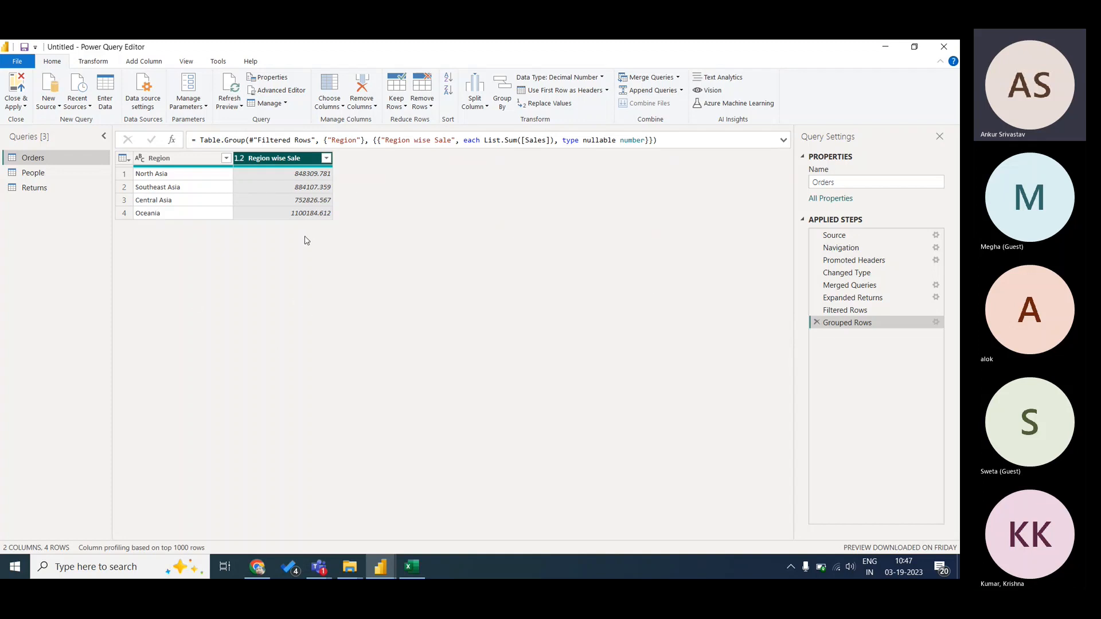
- Remove the Grouped Rows step from the Orders query
left_click(816, 324)
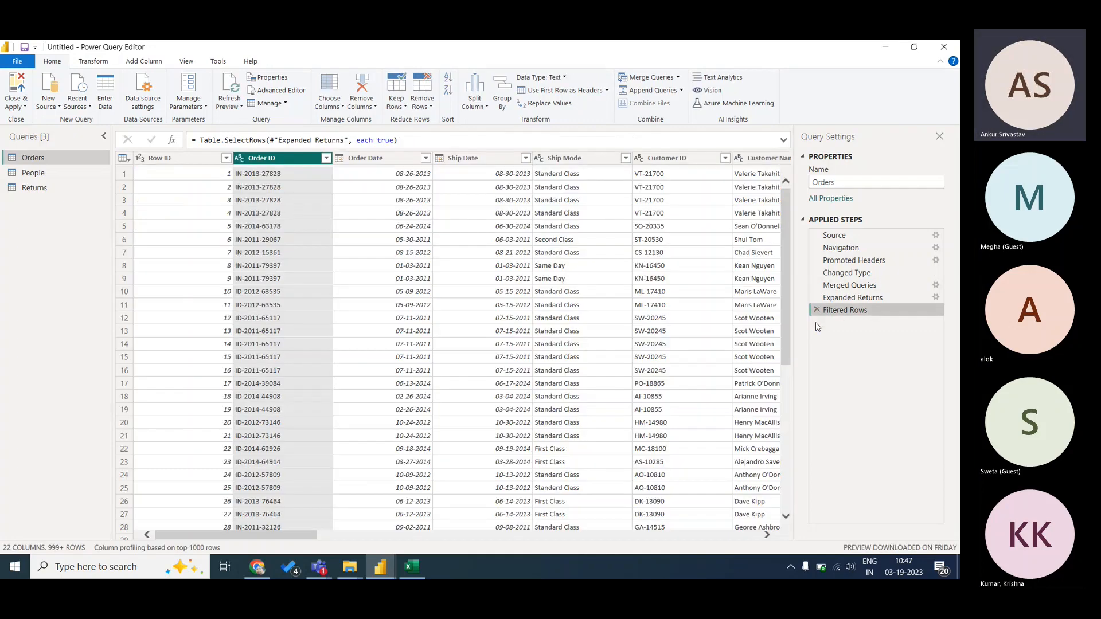
- Paste a copy of the Orders query into the query list
left_click_drag(250, 534, 63, 270)
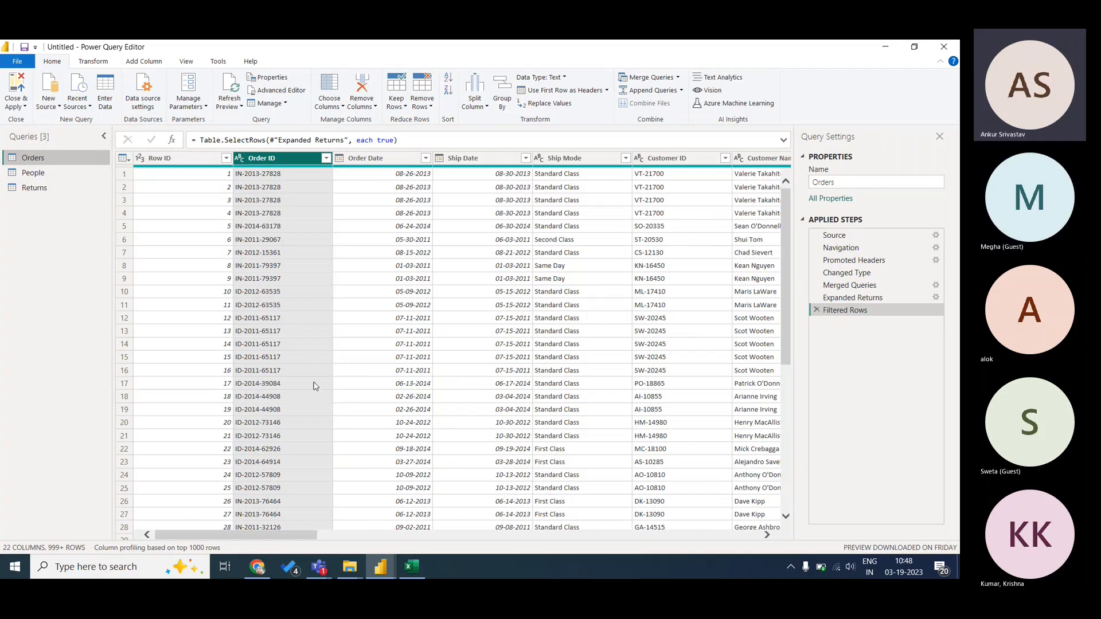
left_click(381, 536)
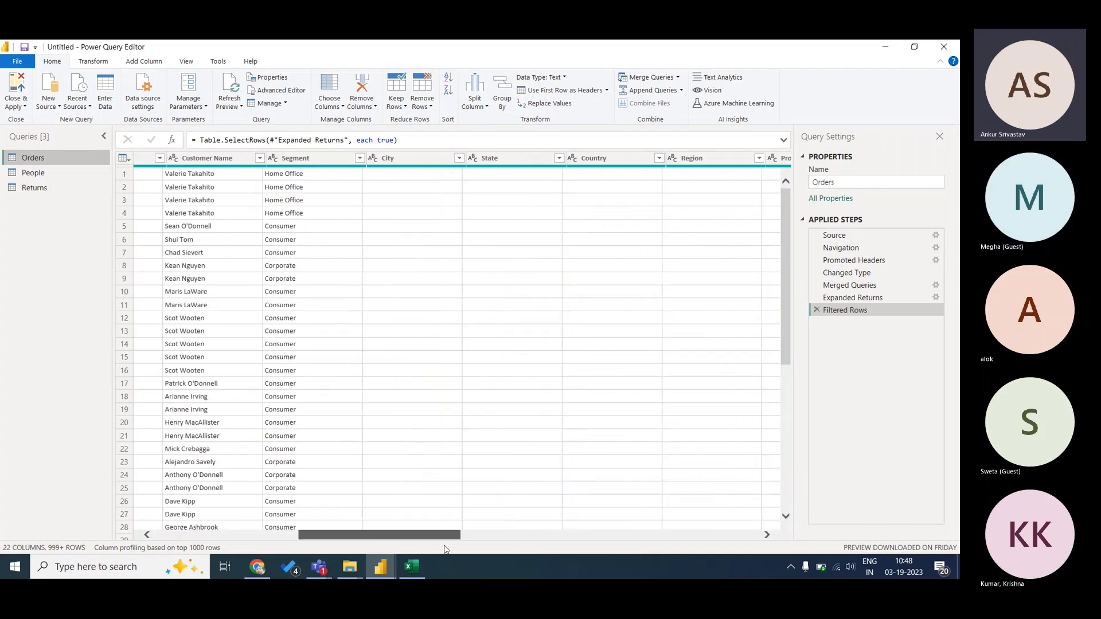
left_click_drag(446, 550, 269, 539)
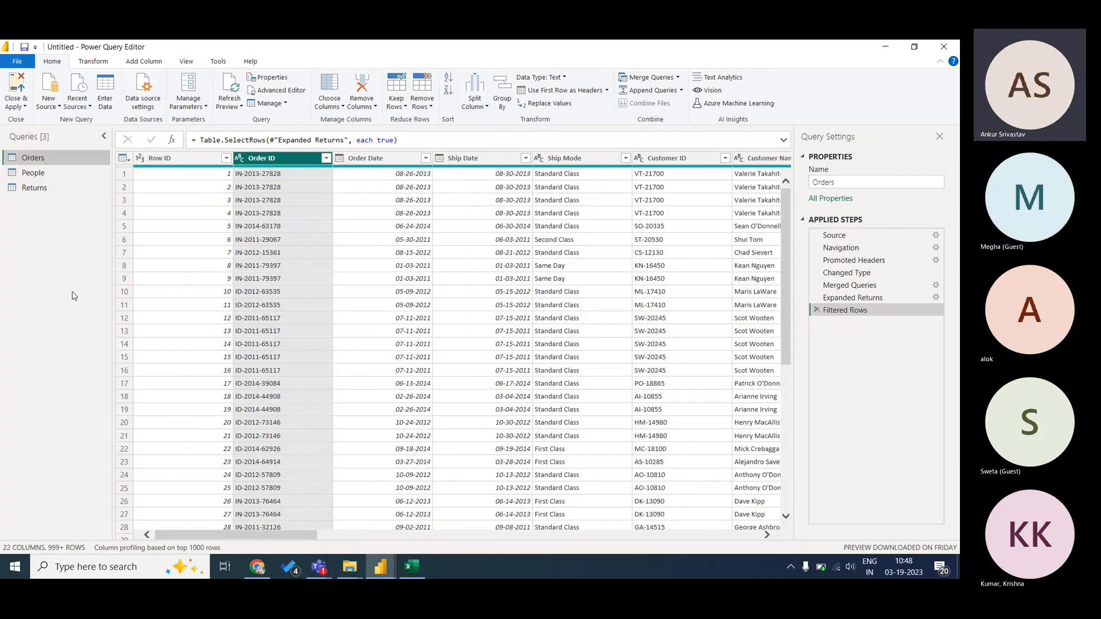
key("ctrl+v")
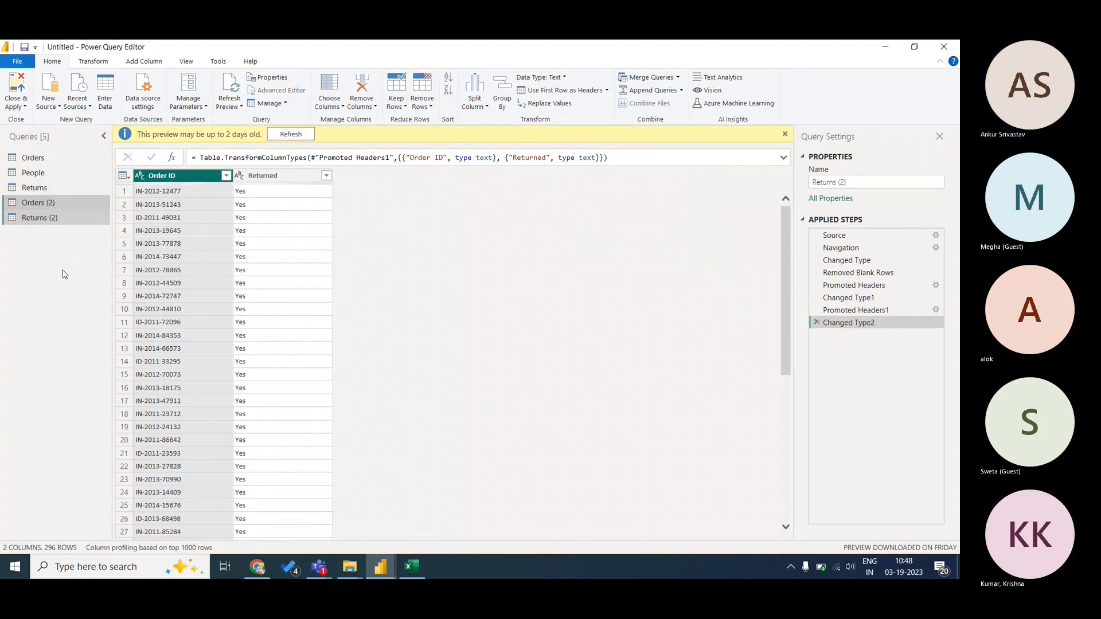
- Try to delete the Returns (2) query from the query list
left_click(85, 217)
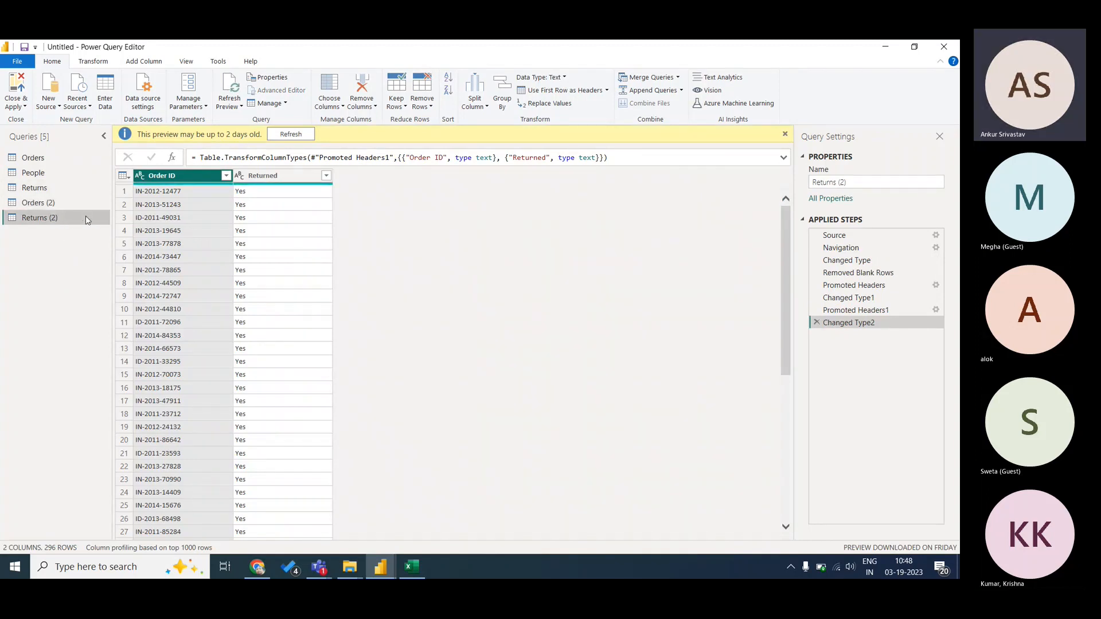
right_click(85, 218)
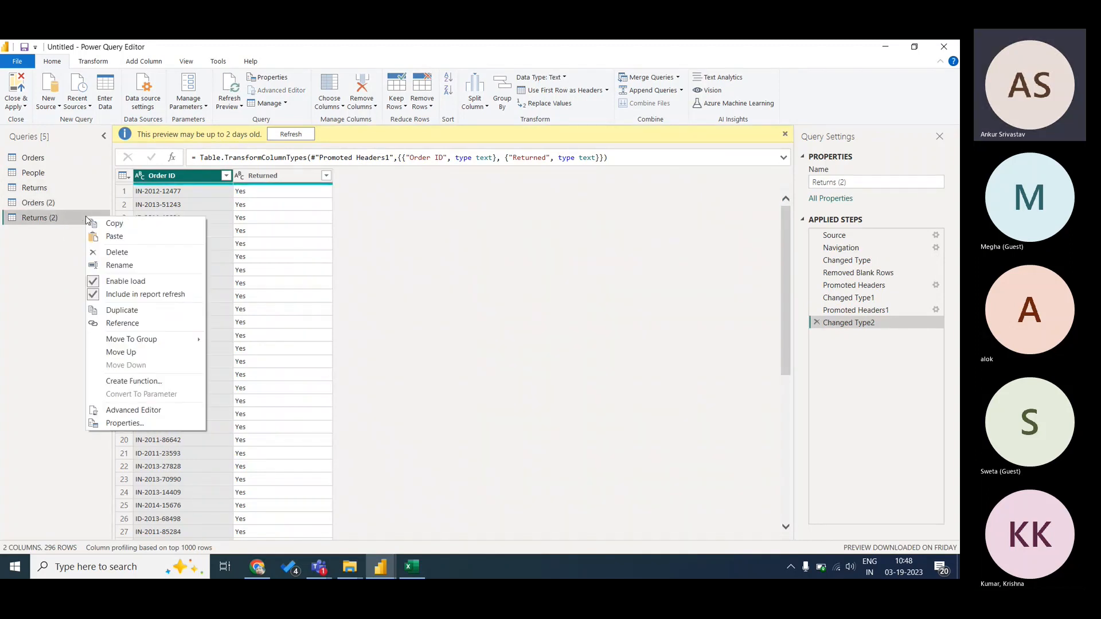
left_click(117, 252)
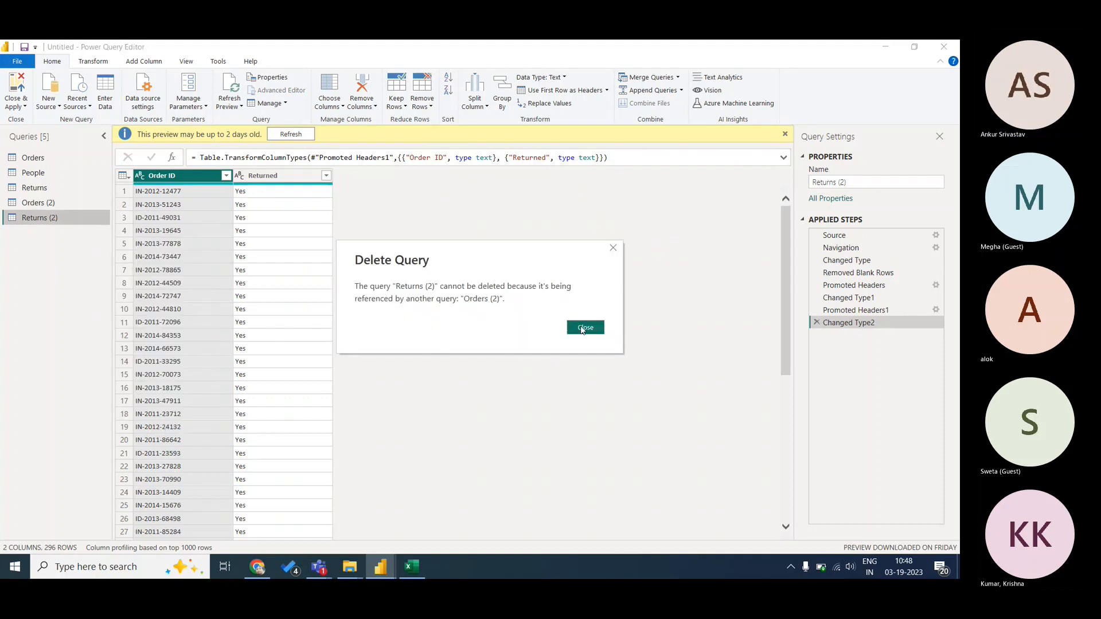
left_click(582, 328)
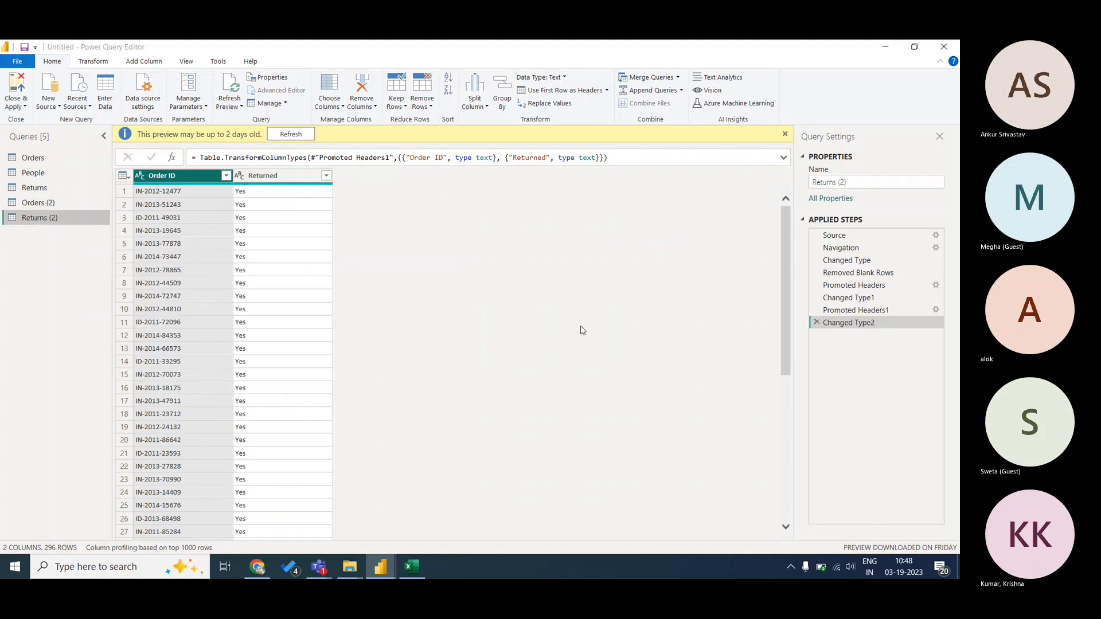
- Remove the Changed Type2 step from the Returns (2) query and try again to delete that query
left_click(816, 323)
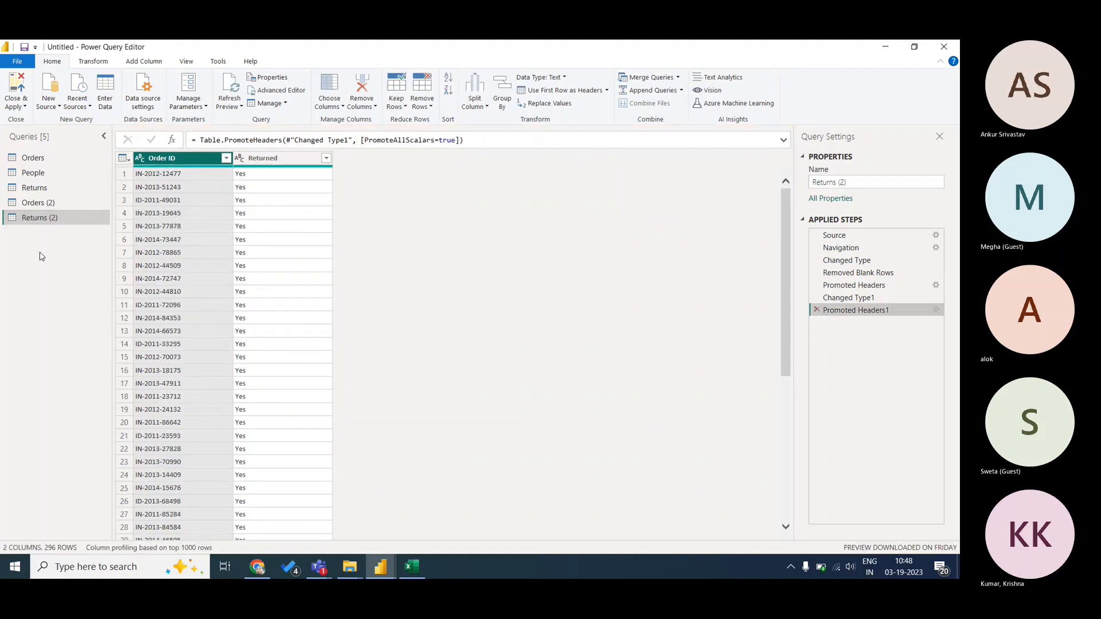
left_click(50, 209)
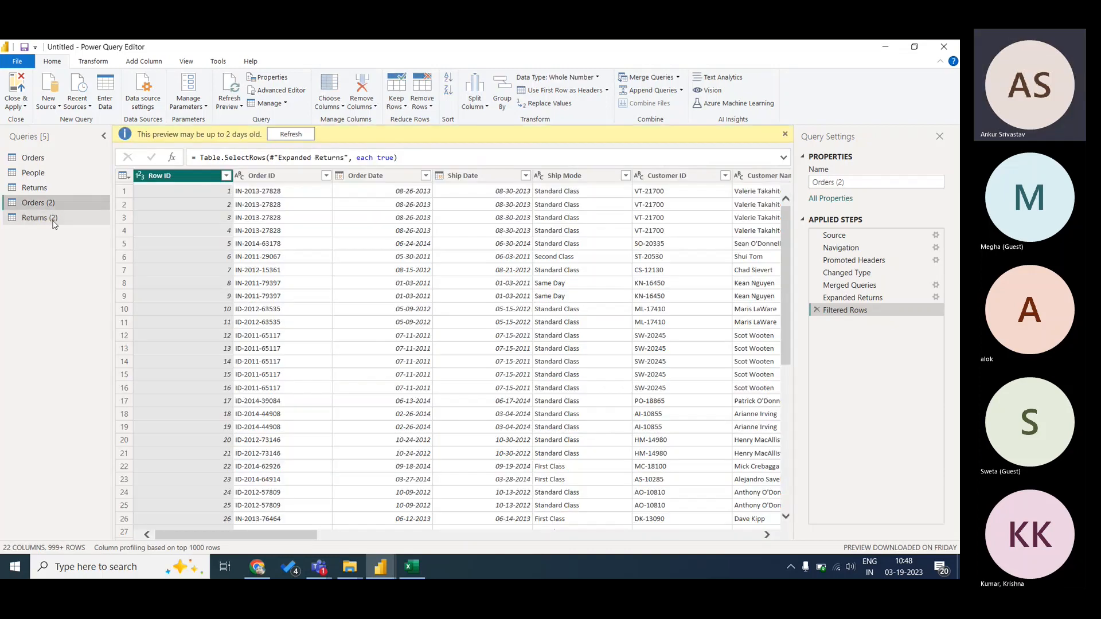
left_click(54, 223)
right_click(60, 218)
left_click(114, 259)
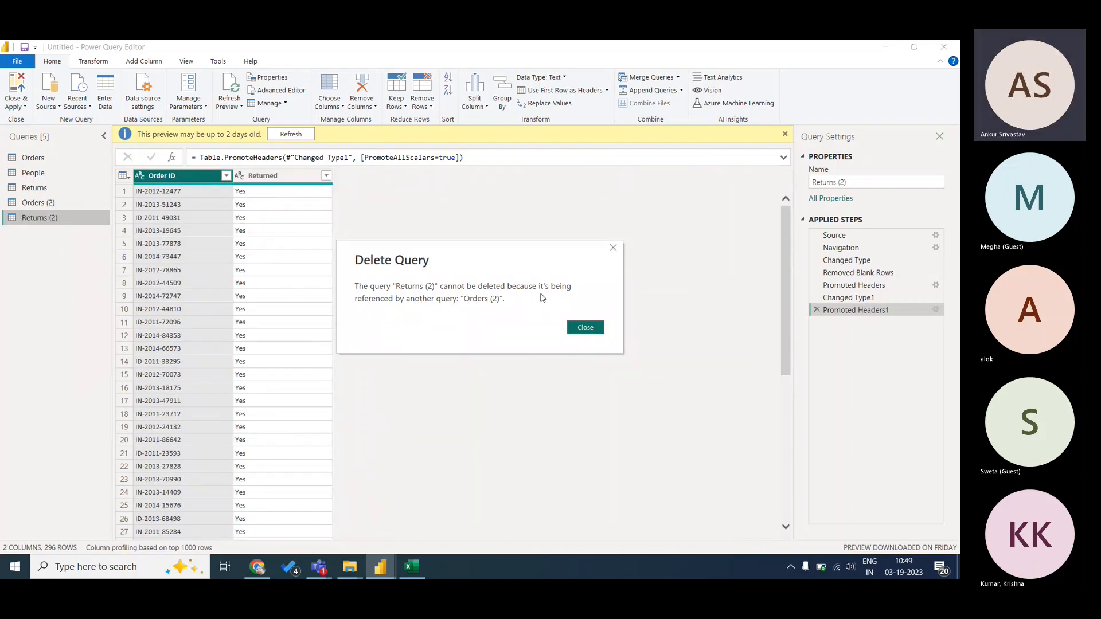
left_click(595, 330)
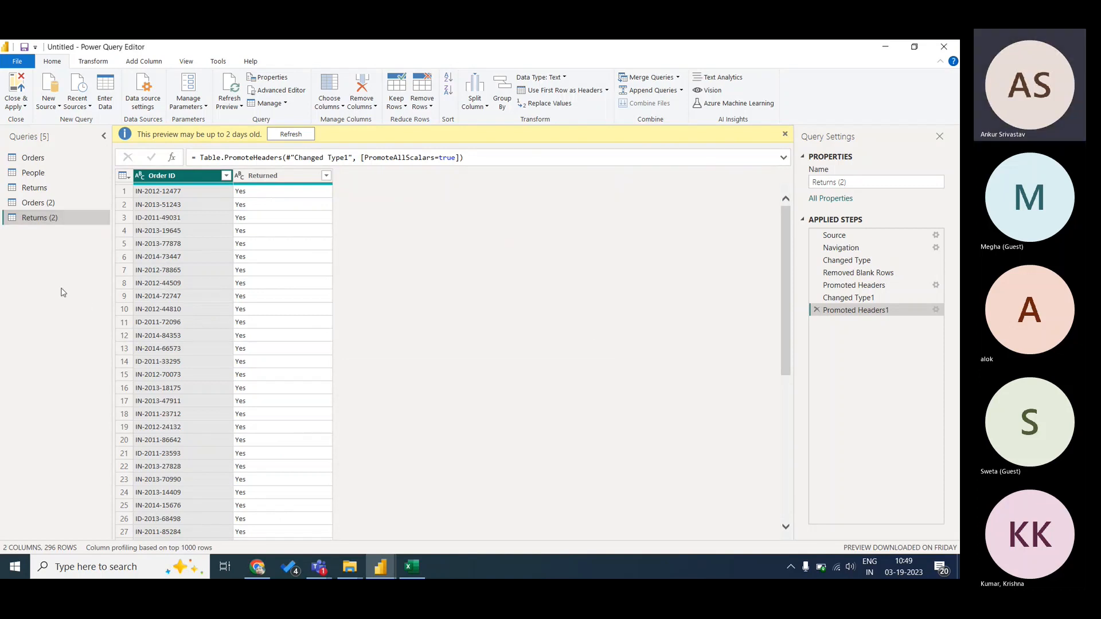
- Start a basic Group By on the Orders (2) query with Region as the grouping column
left_click(51, 205)
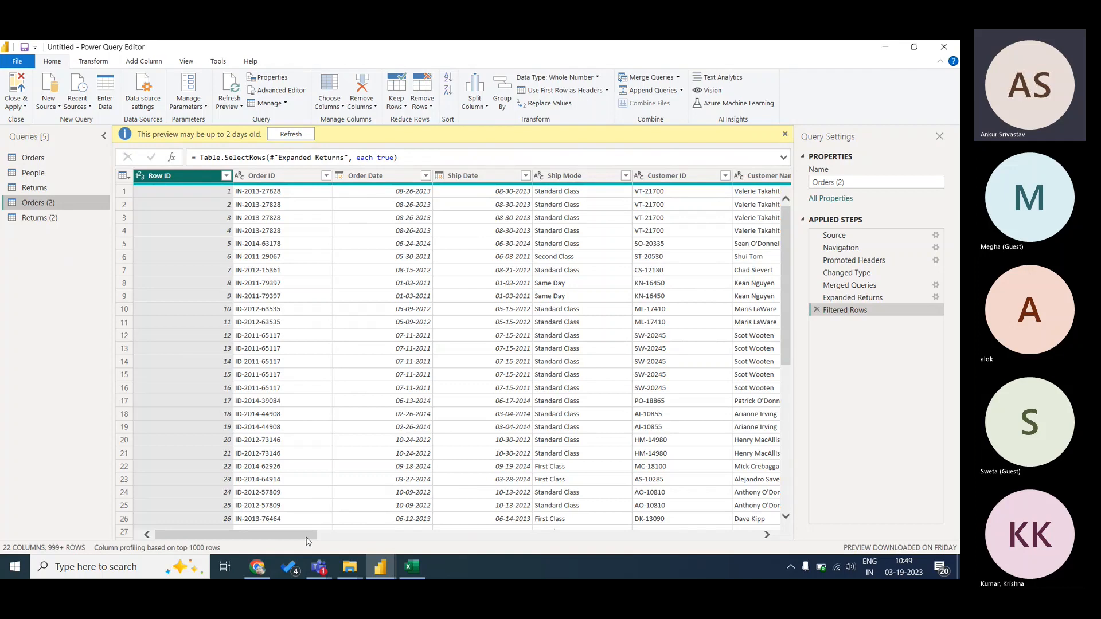
left_click_drag(308, 536, 270, 540)
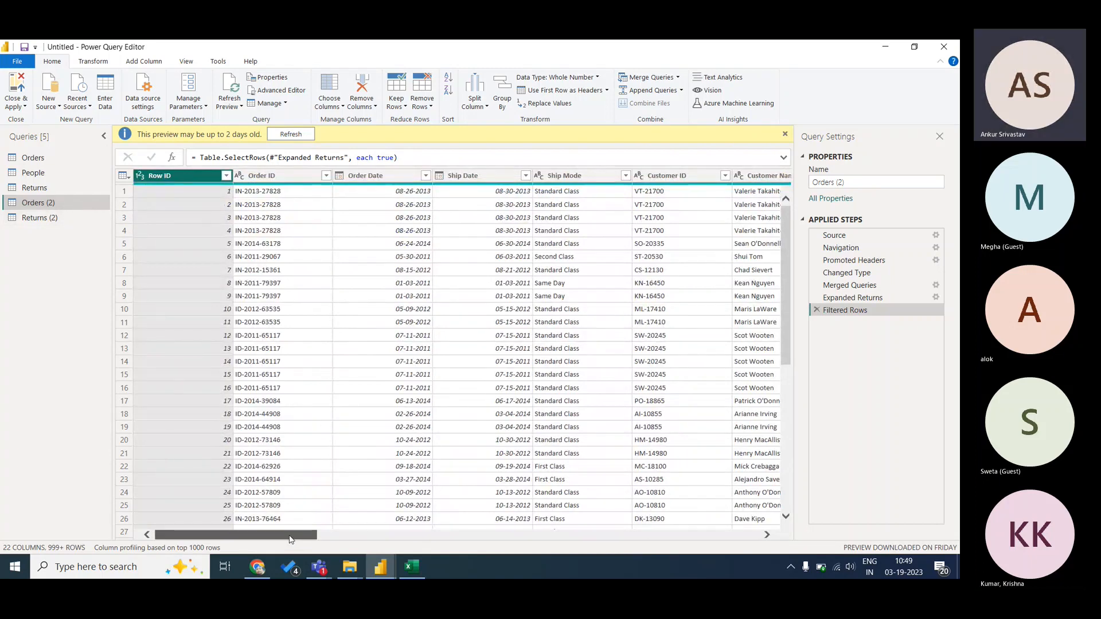
mouse_move(303, 540)
left_mouse_down()
mouse_move(811, 547)
mouse_move(290, 540)
left_mouse_up()
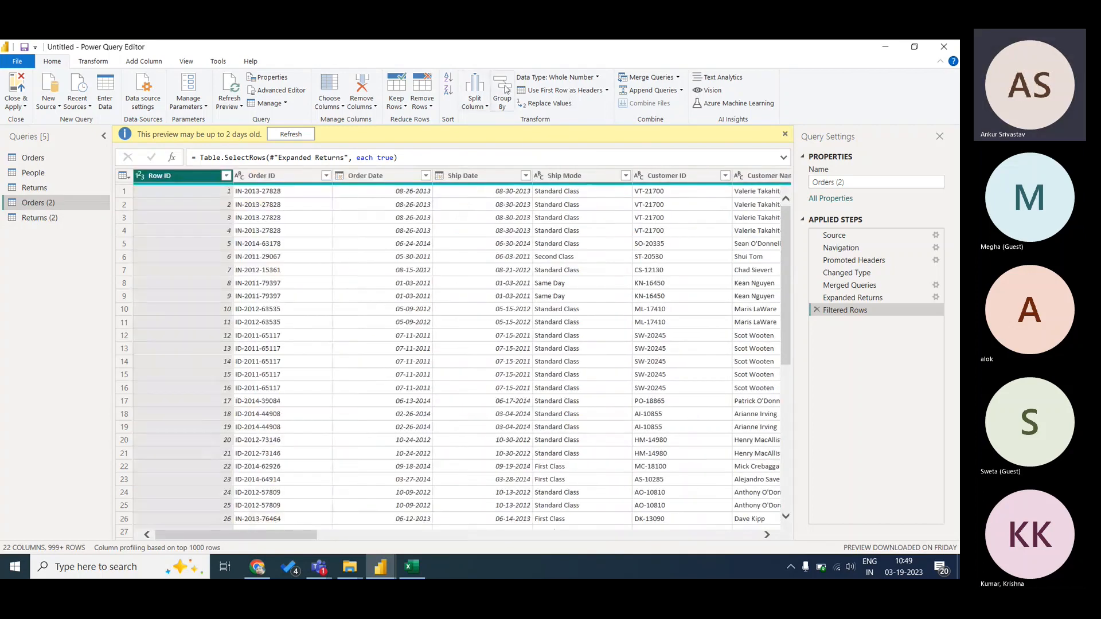
left_click(504, 91)
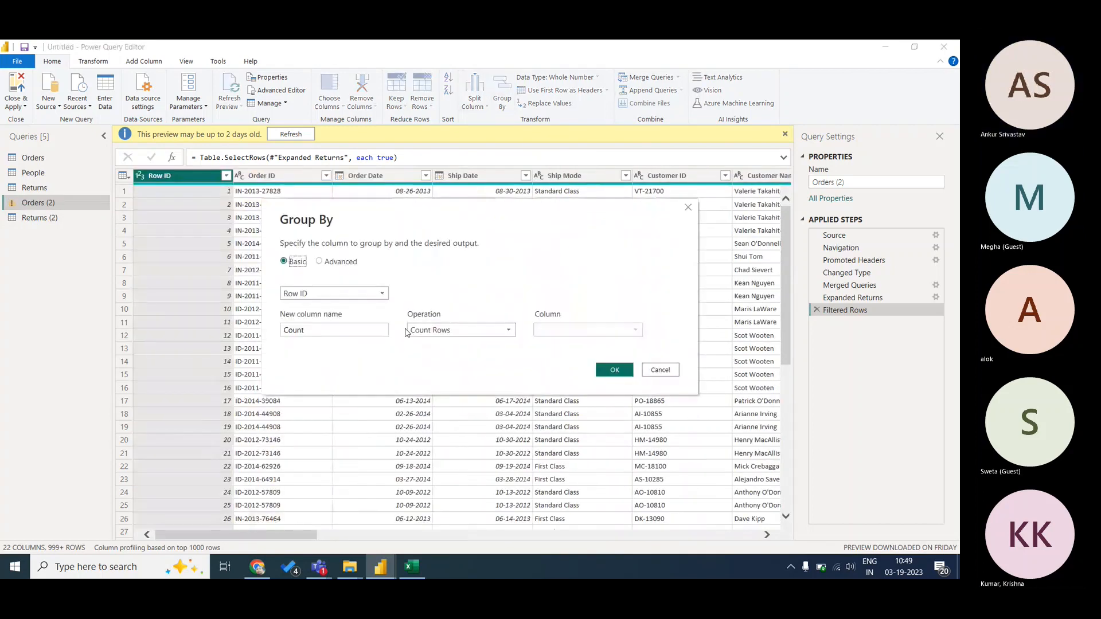
left_click(325, 294)
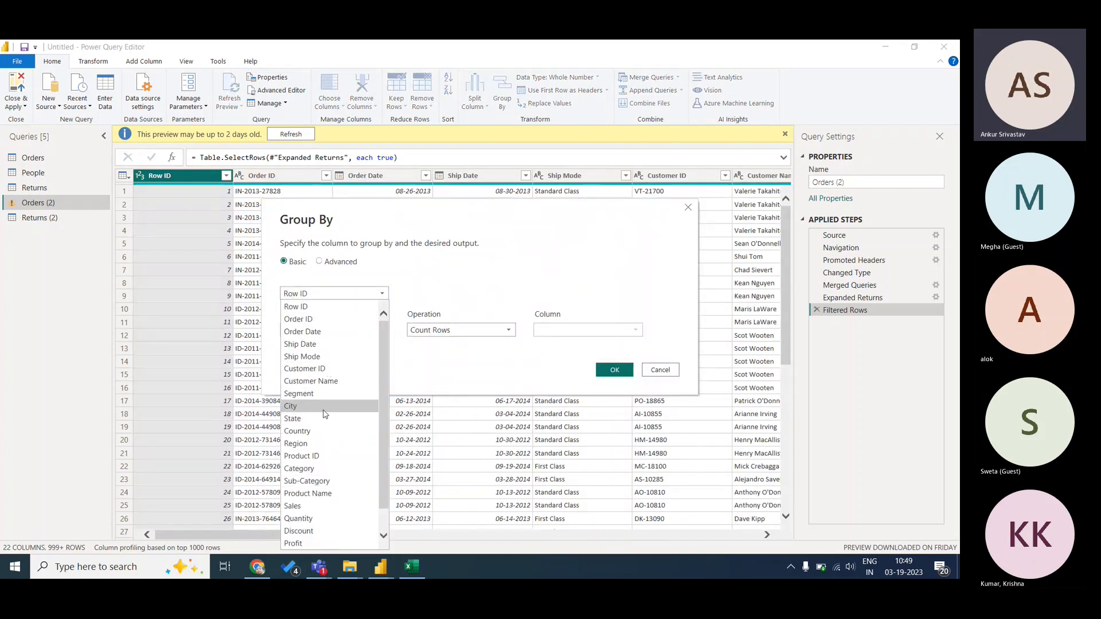
left_click(324, 443)
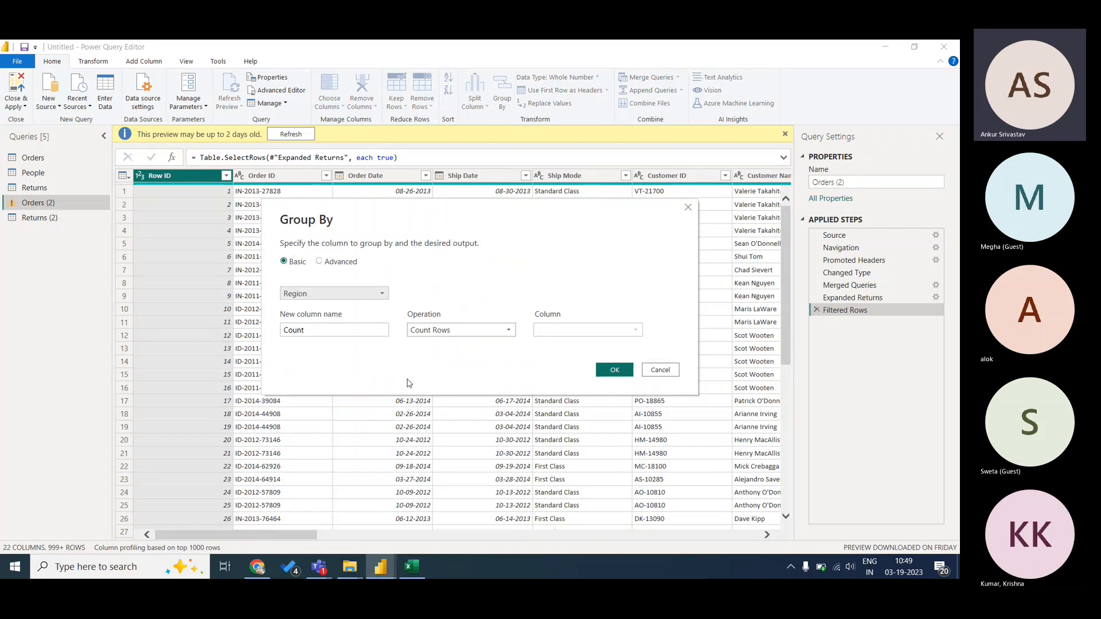
- Name the new column of the grouping "Overall sales"
left_click(363, 328)
key("BackSpace")
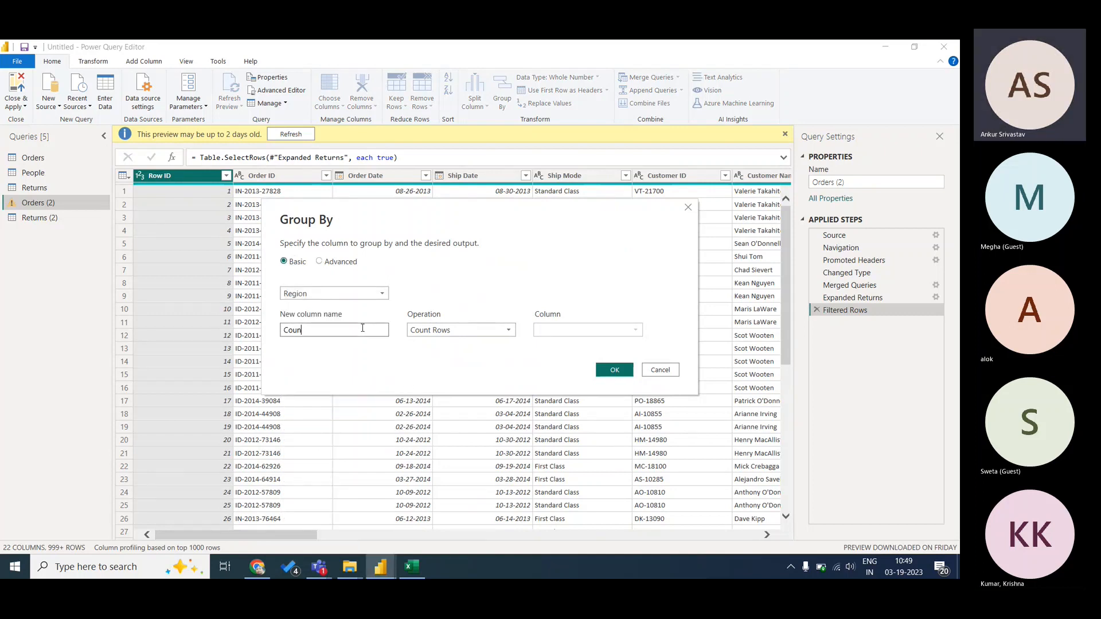
key("BackSpace")
key("BackSpace")
key("BackSpace")
key("BackSpace")
type("Overall sales")
- Set the aggregation to the Sum of the Sales column and apply the grouping to Orders (2)
left_click(505, 330)
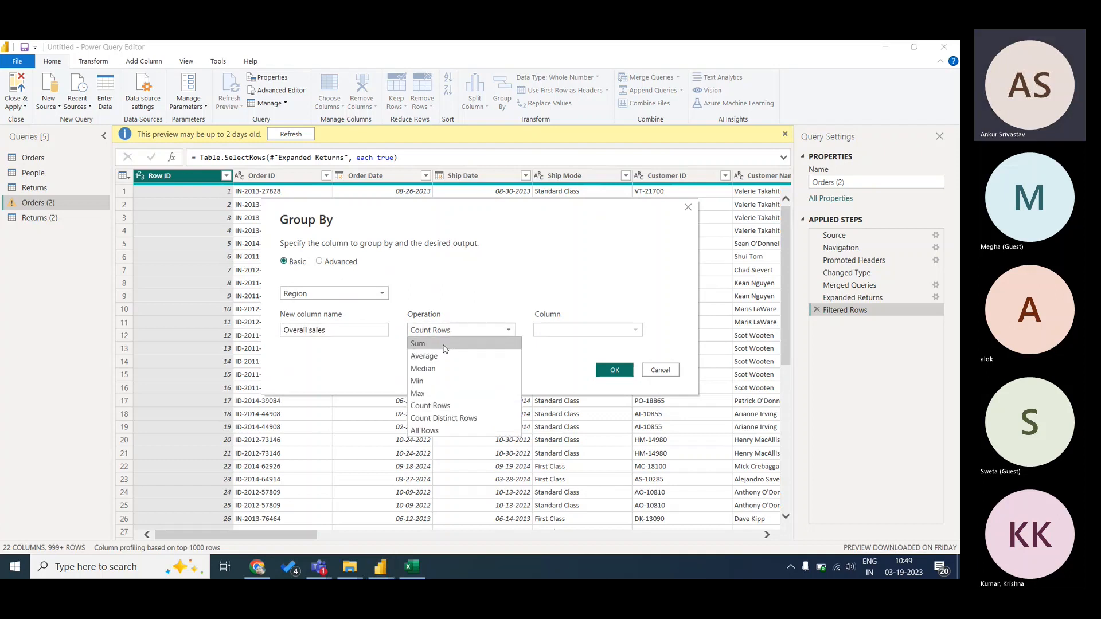
left_click(453, 345)
left_click(585, 331)
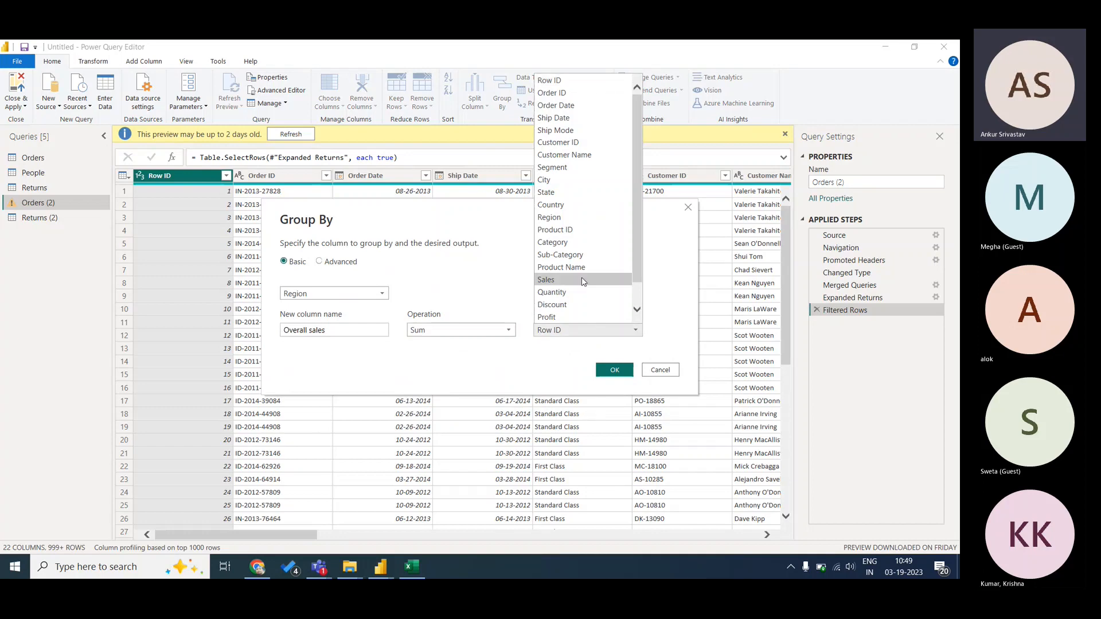
left_click(583, 279)
left_click(614, 370)
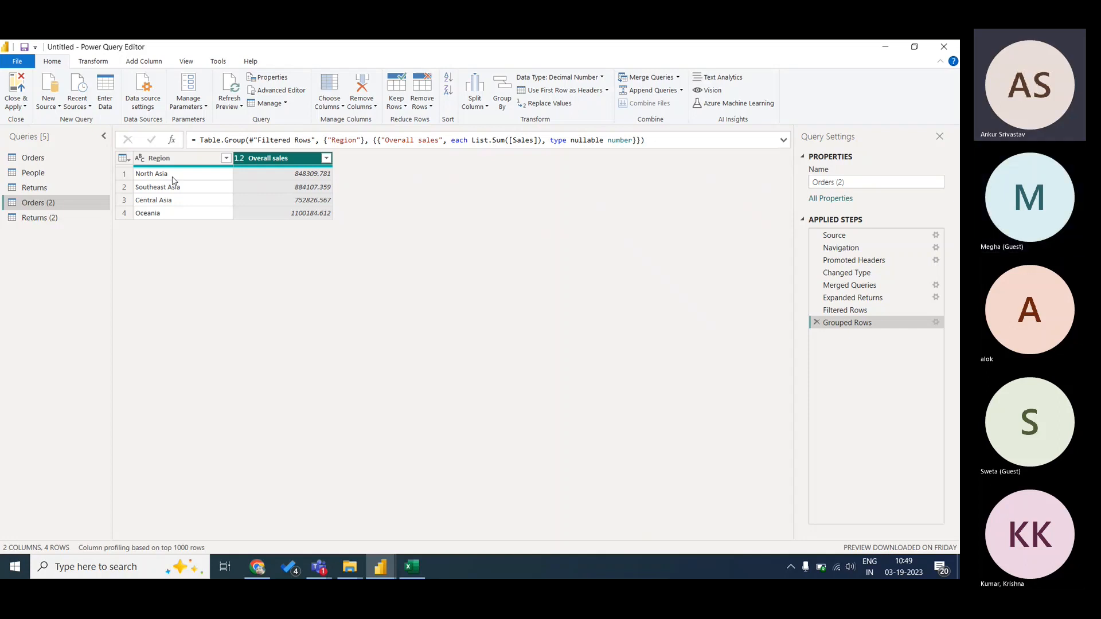
left_click(24, 107)
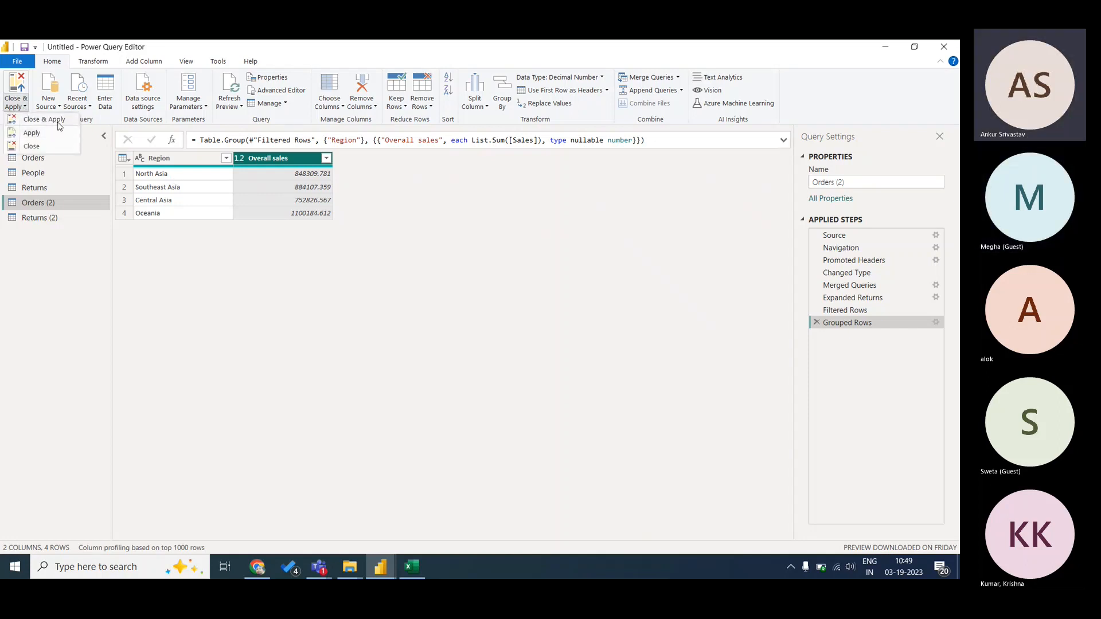
left_click(130, 213)
- Switch to the Book1 workbook in Excel and select the empty cell J17 on Sheet1
key("alt+Tab")
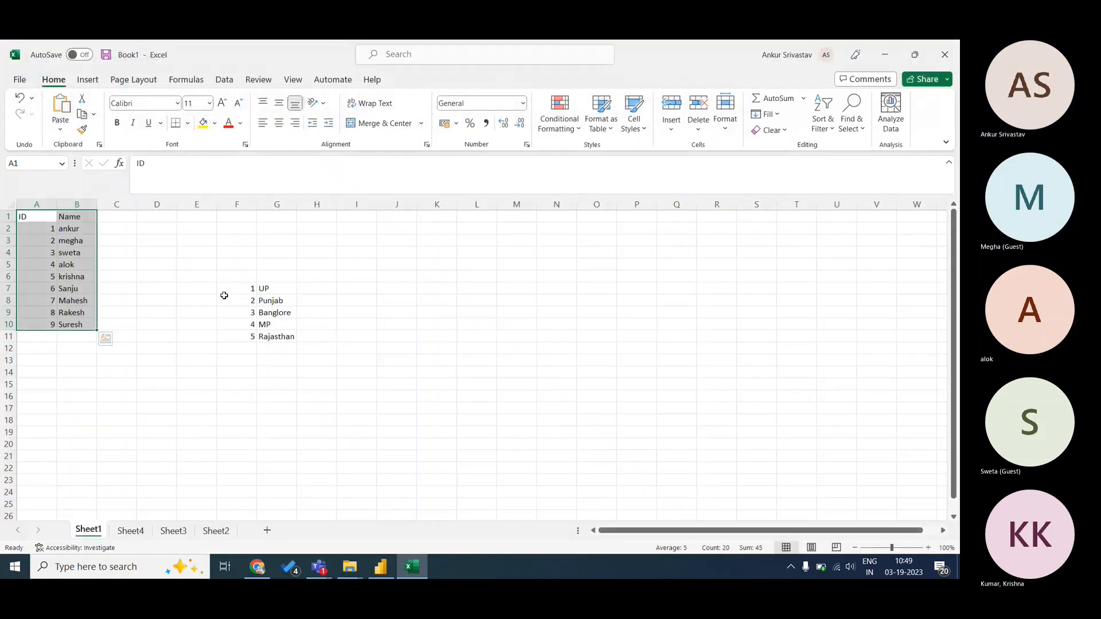
left_click(385, 407)
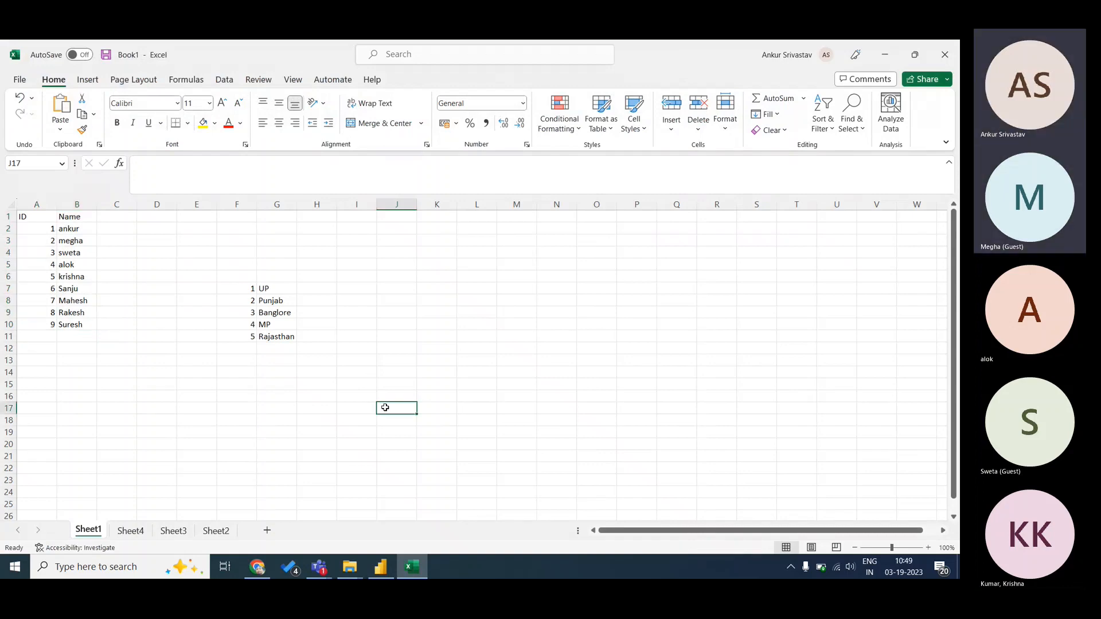
- Switch to Power BI Desktop and view the data of the Orders (2) table and the Orders table
left_click(395, 527)
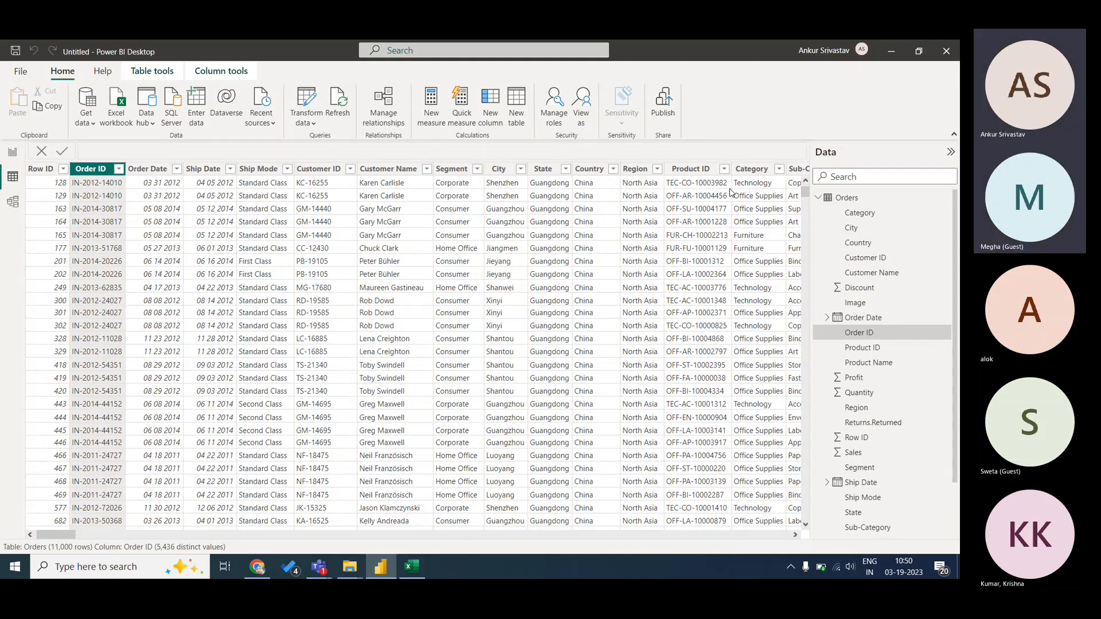
left_click(819, 197)
left_click(829, 215)
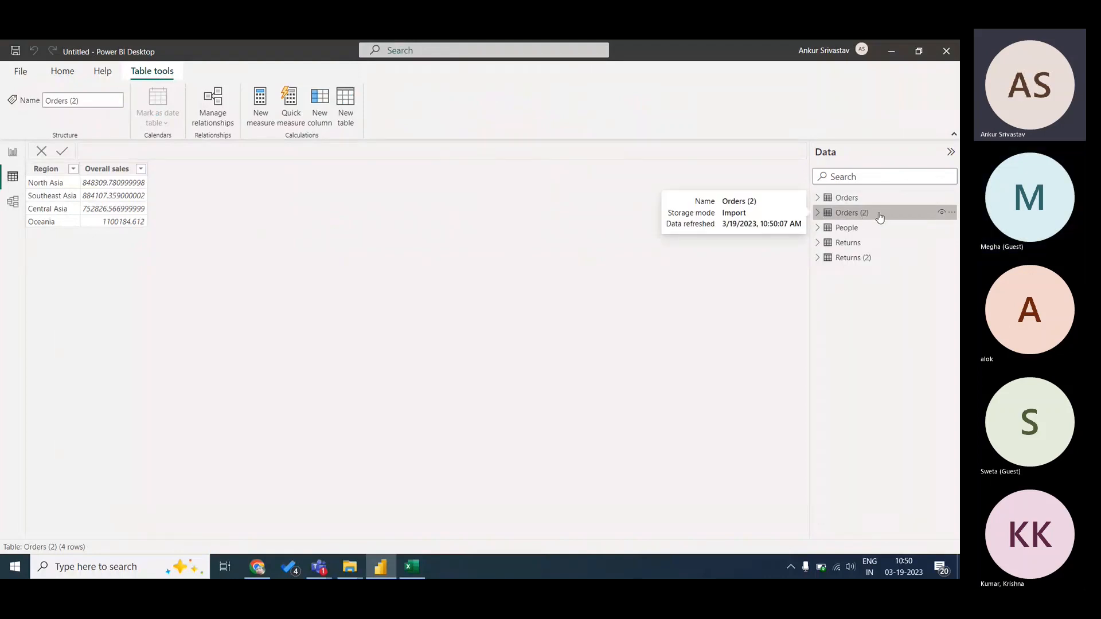
left_click(860, 202)
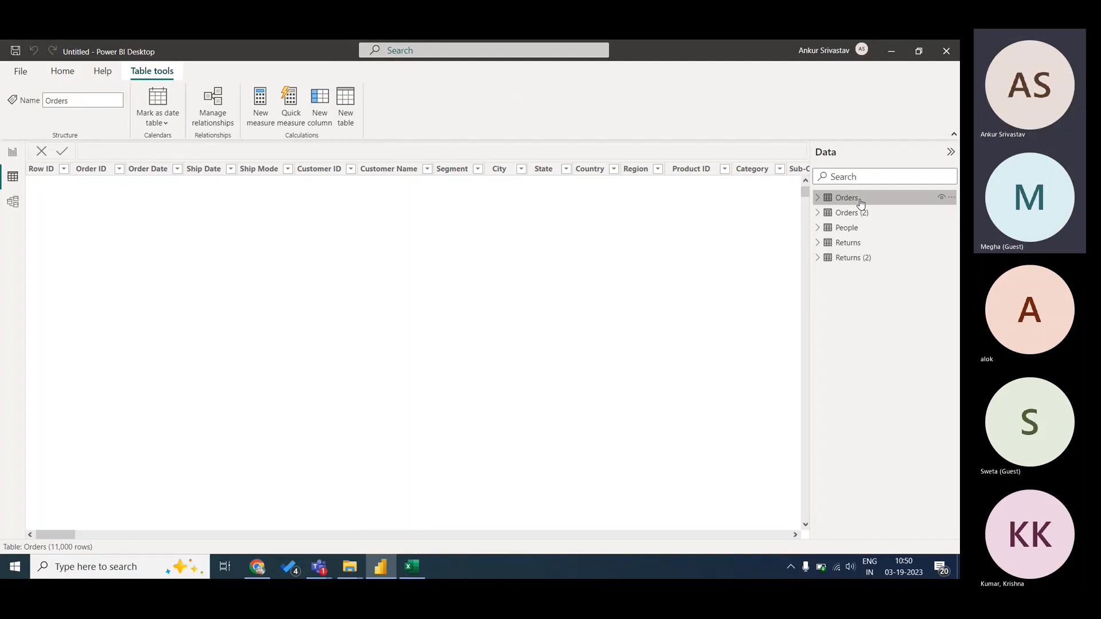
- Add a stacked column chart to report Page 1, enlarge it slightly and move it away from the page's upper edge
left_click(13, 159)
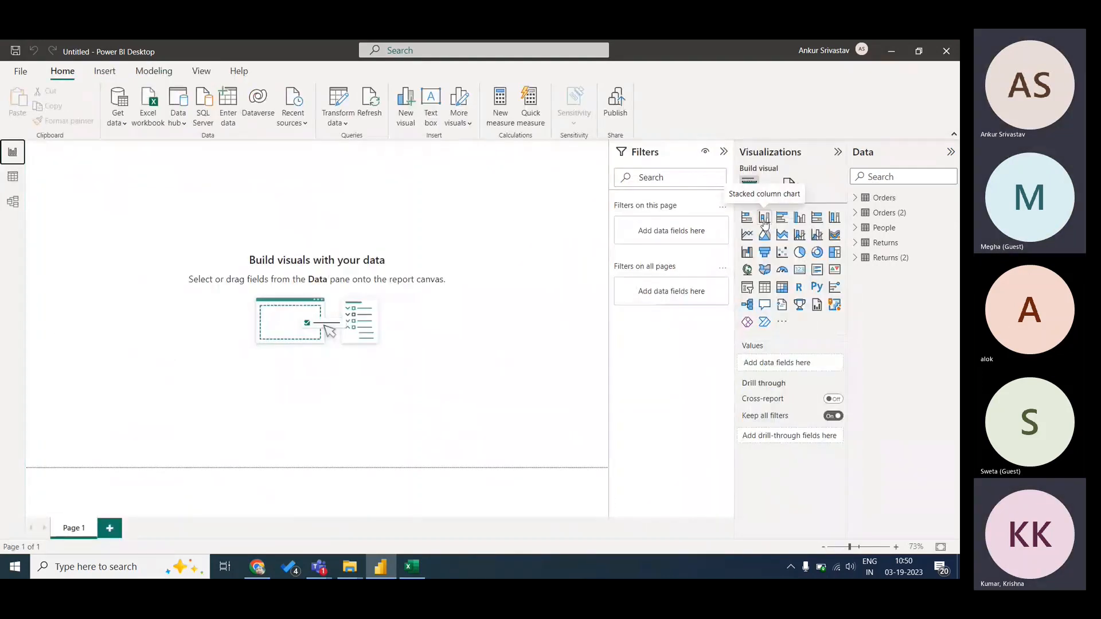
left_click(764, 221)
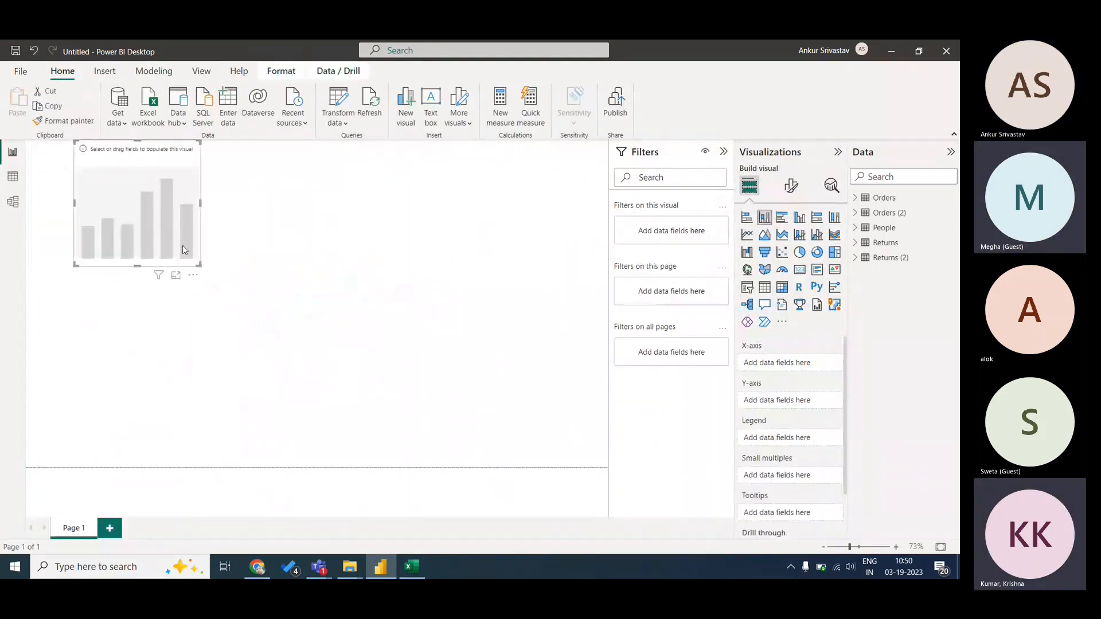
left_click_drag(200, 265, 249, 287)
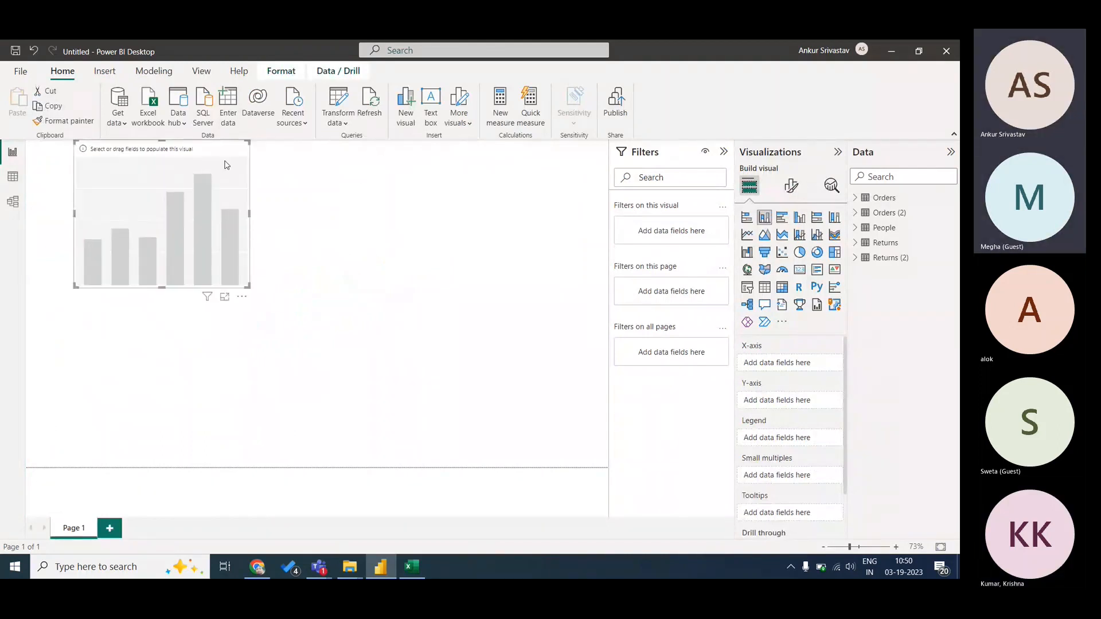
left_click_drag(234, 169, 254, 201)
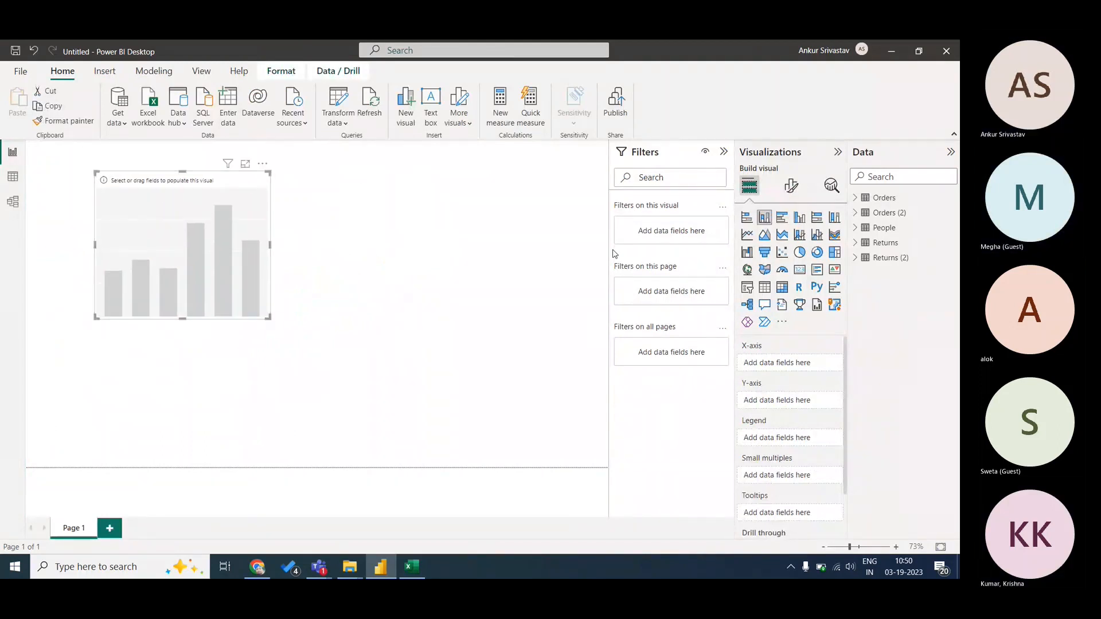
- Rename the Orders (2) table as "Region wise sale"
left_click(892, 217)
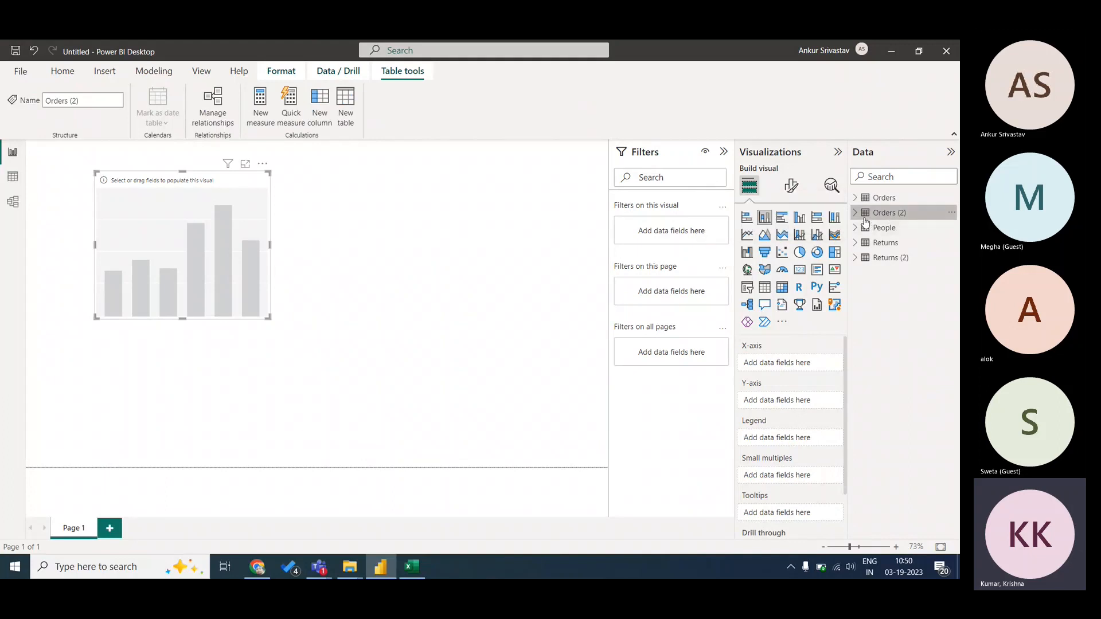
left_click(951, 212)
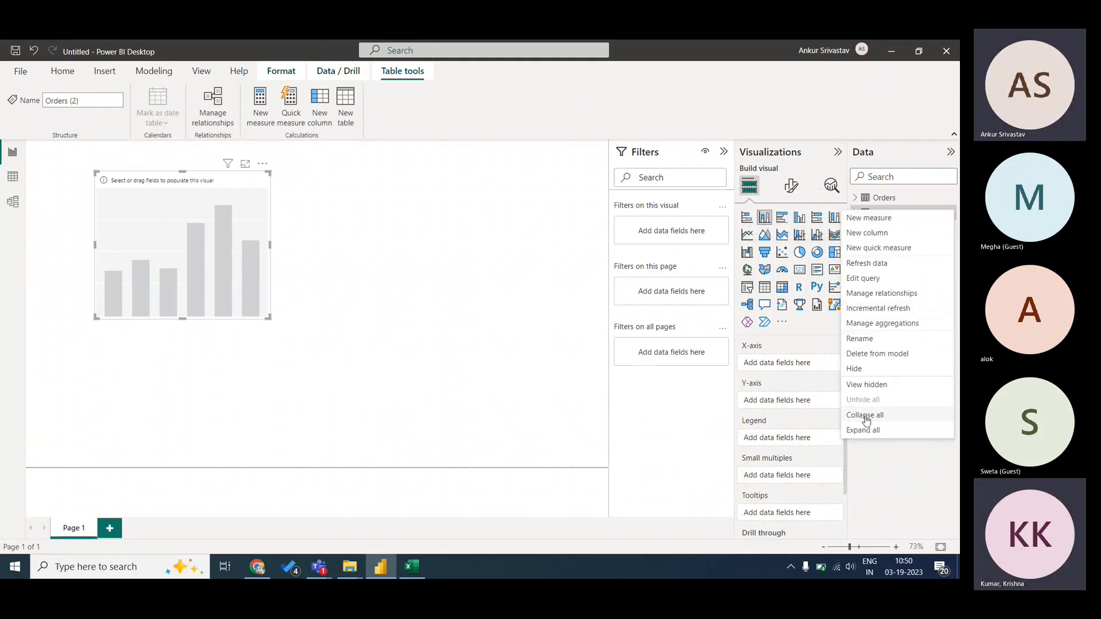
left_click(868, 340)
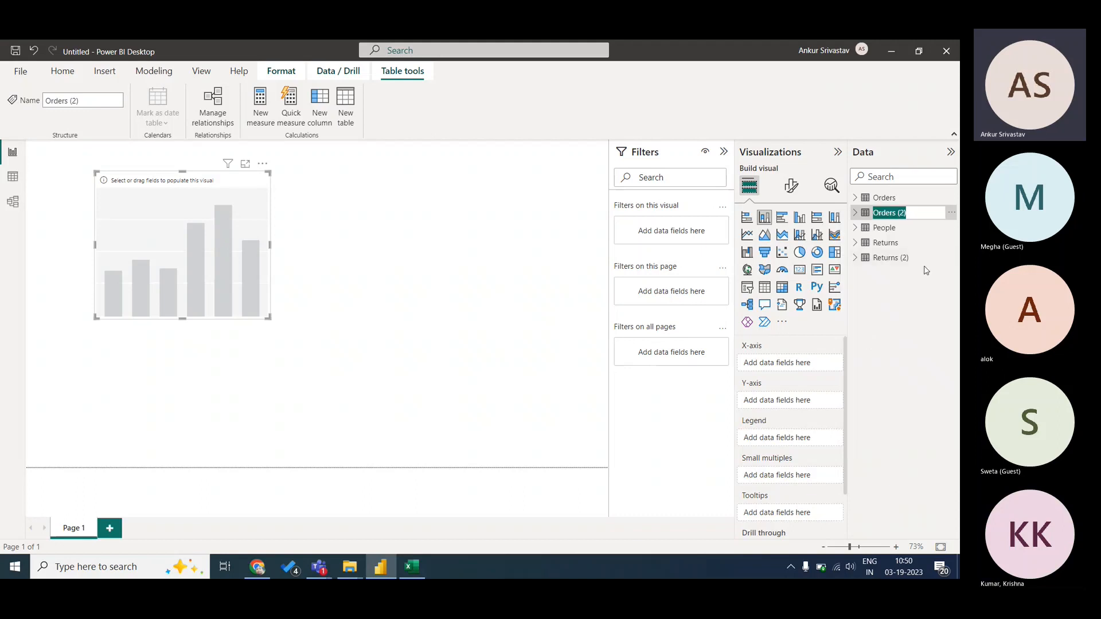
type("Region wise sale")
left_click(912, 342)
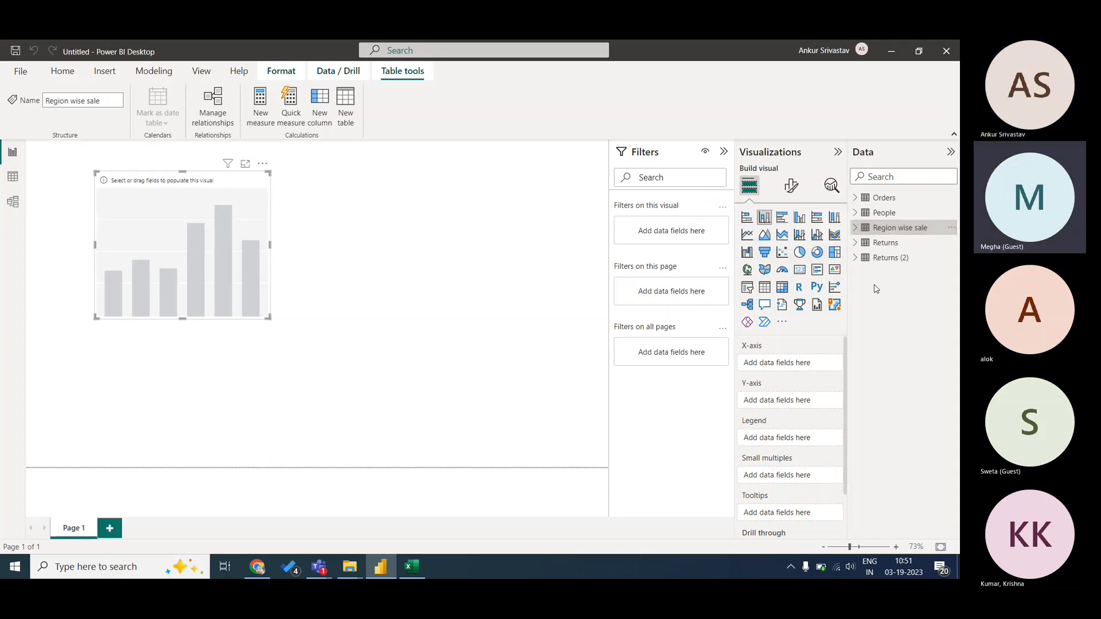
- Plot Overall sales on the Y-axis by Region on the X-axis from the Region wise sale table, and widen the chart
left_click(855, 228)
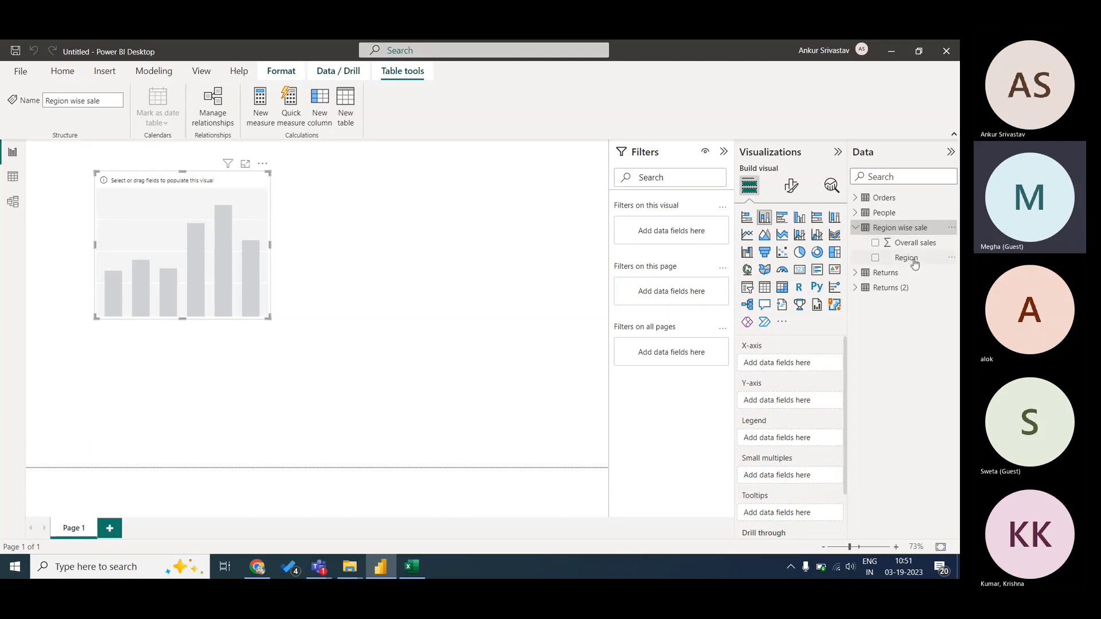
left_click_drag(914, 263, 800, 363)
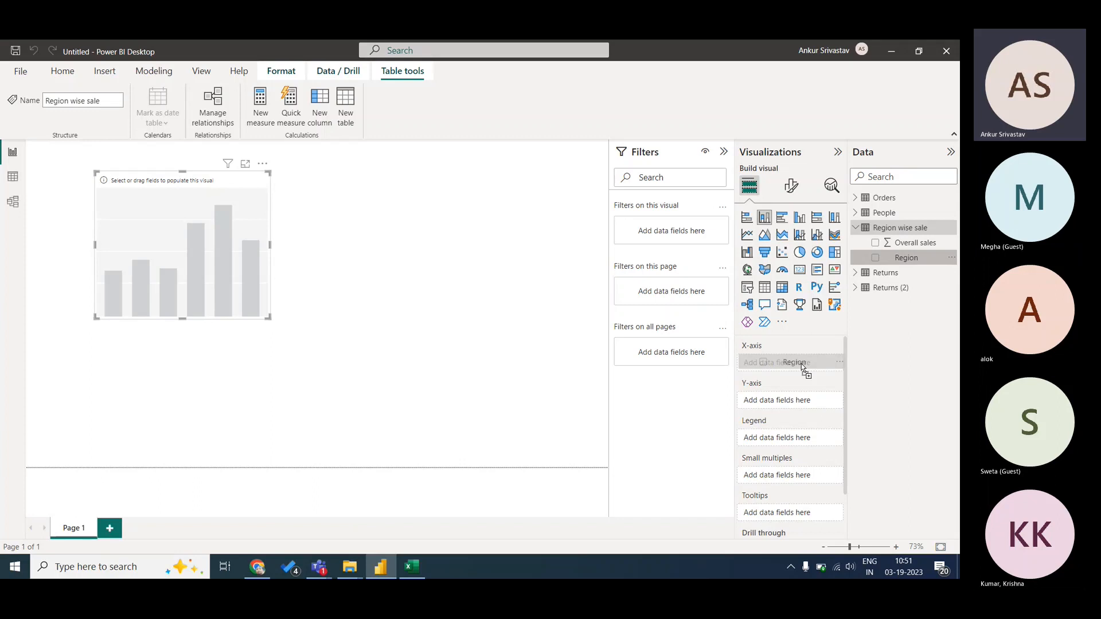
mouse_move(801, 364)
left_mouse_down()
mouse_move(800, 406)
mouse_move(800, 370)
left_mouse_up()
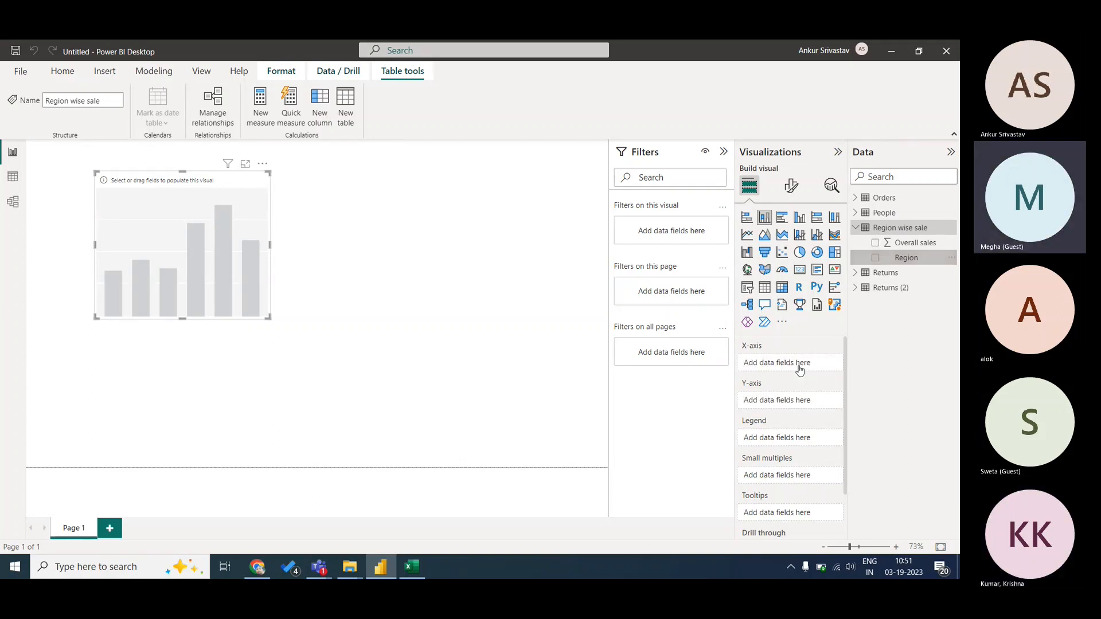
left_click_drag(912, 244, 795, 403)
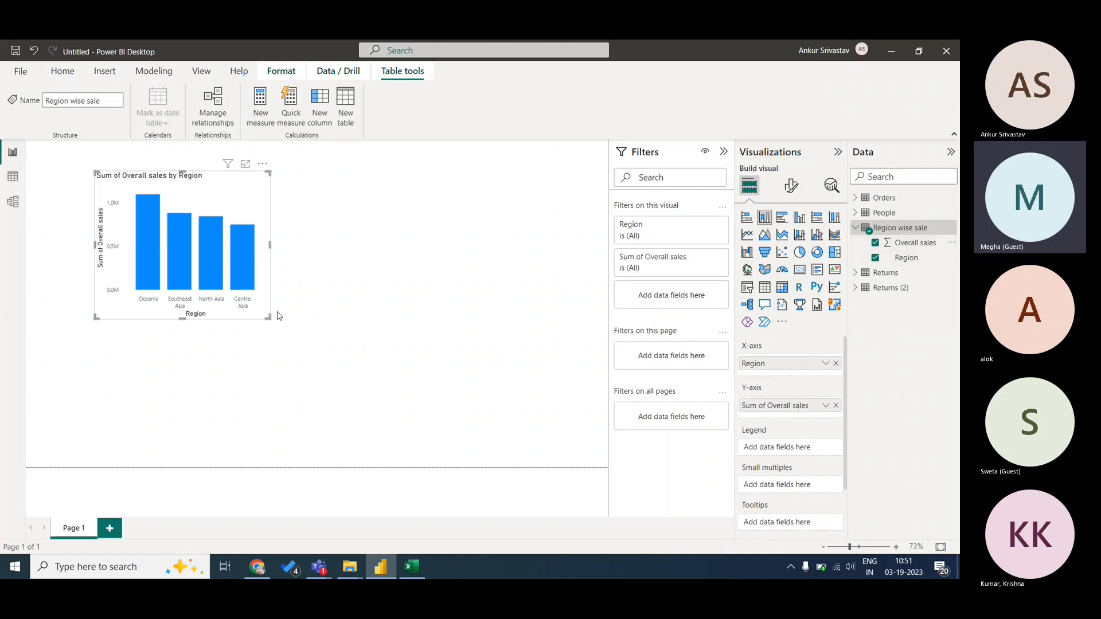
left_click_drag(268, 317, 394, 327)
left_click_drag(371, 182, 371, 197)
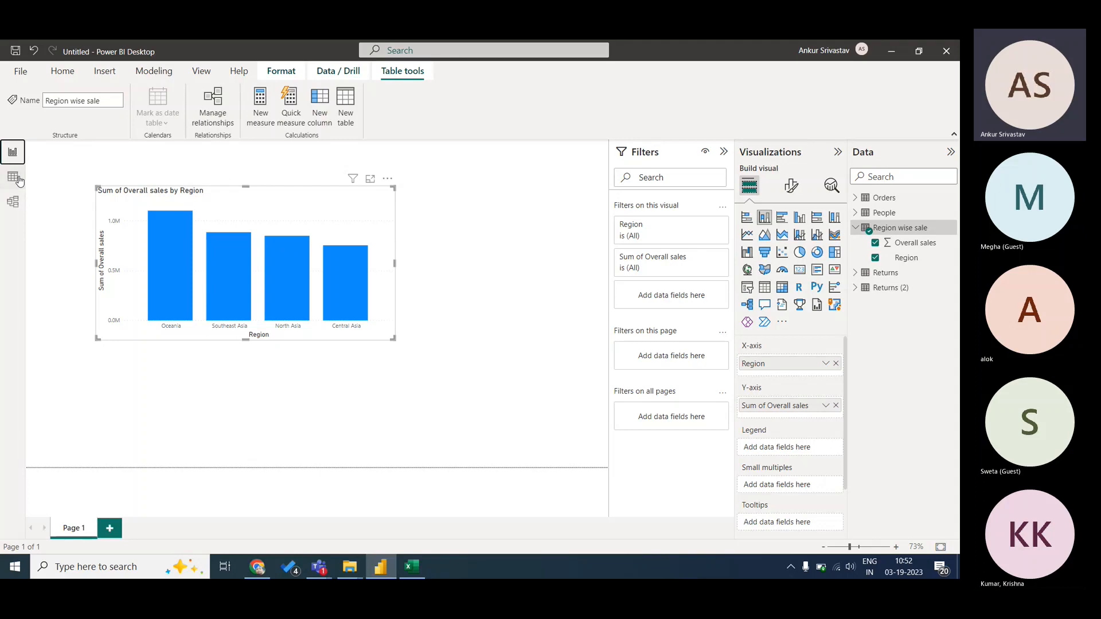
- Compare the regional sales chart in the report view with the Orders table's rows in the data view
left_click(13, 177)
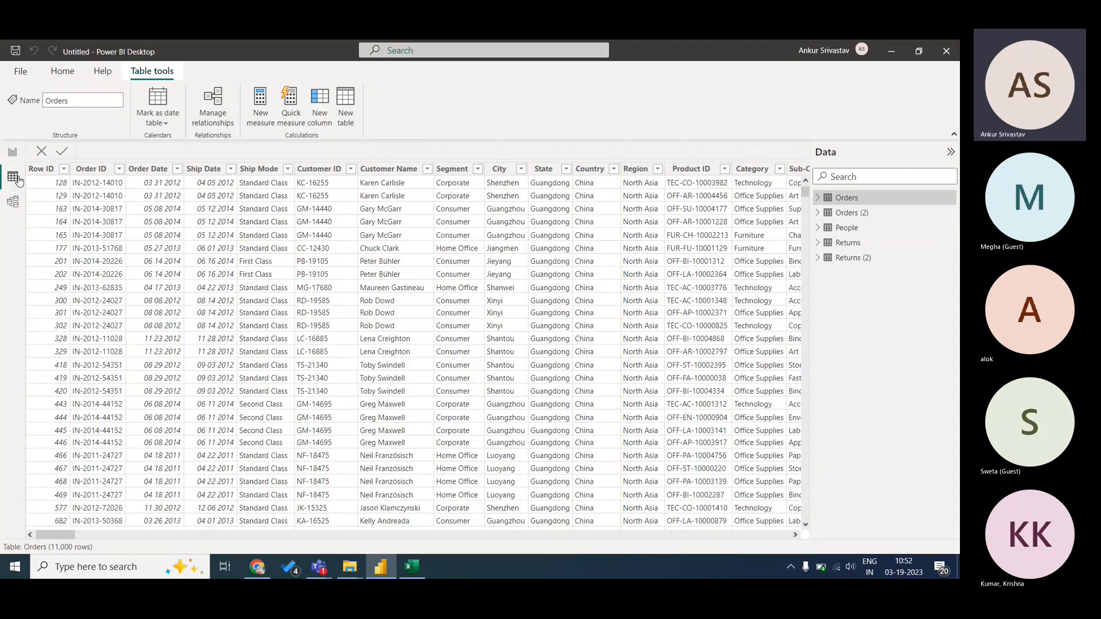
left_click(12, 152)
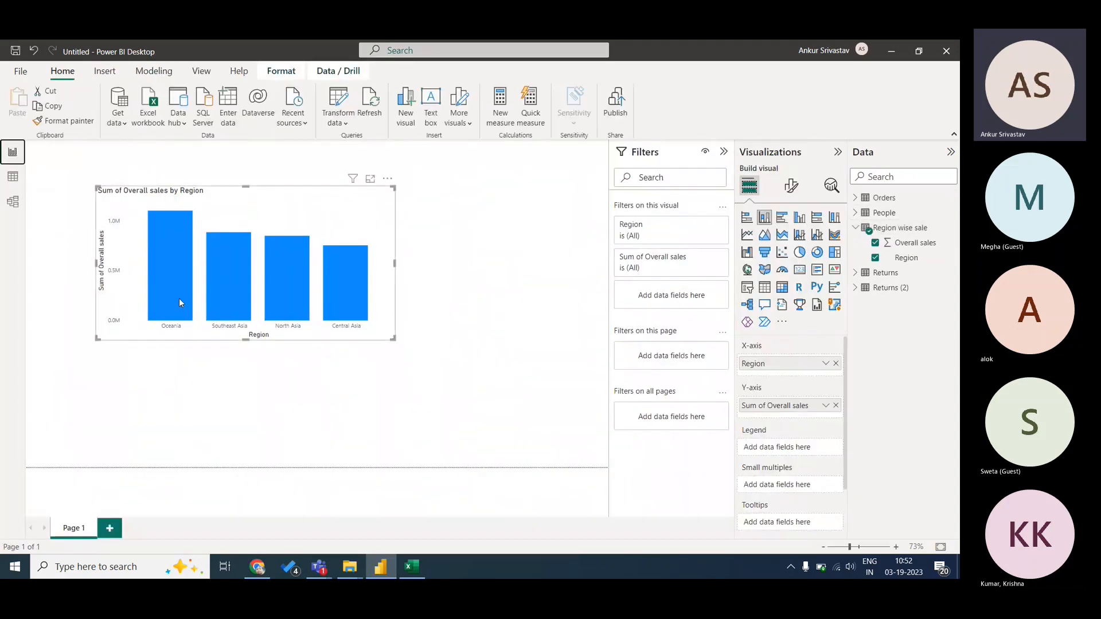
left_click(13, 179)
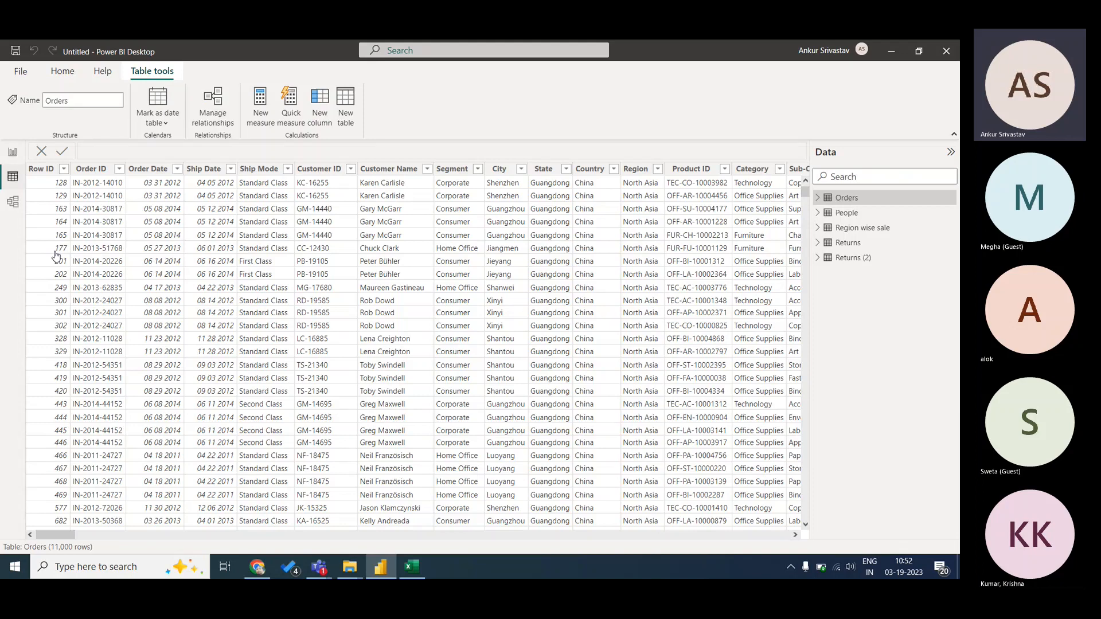
mouse_move(51, 534)
left_mouse_down()
mouse_move(222, 542)
mouse_move(50, 537)
left_mouse_up()
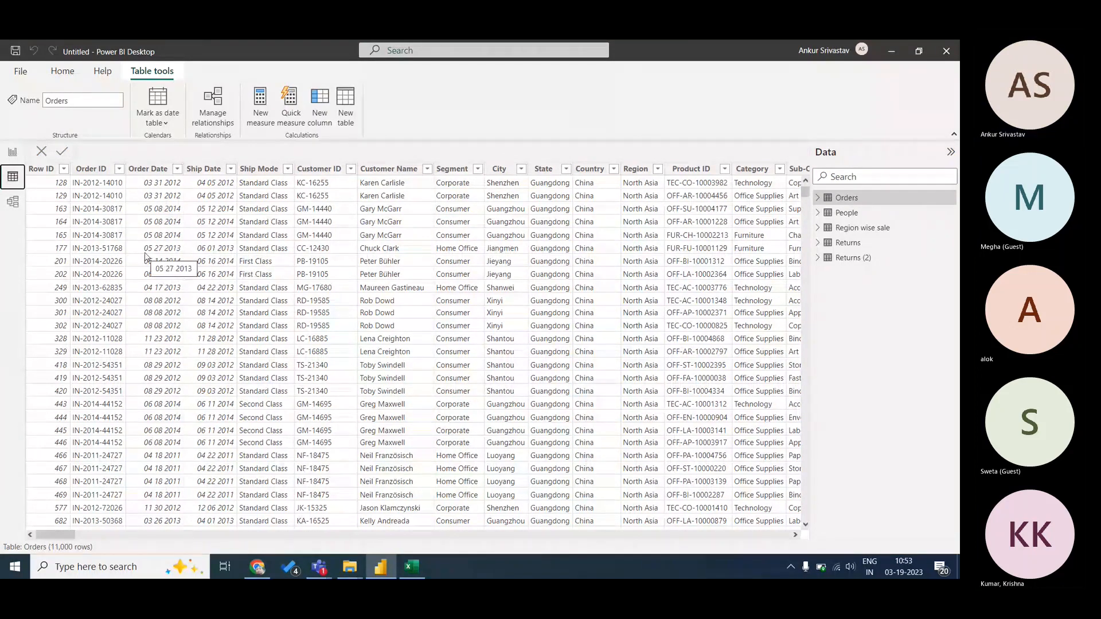
left_click(14, 201)
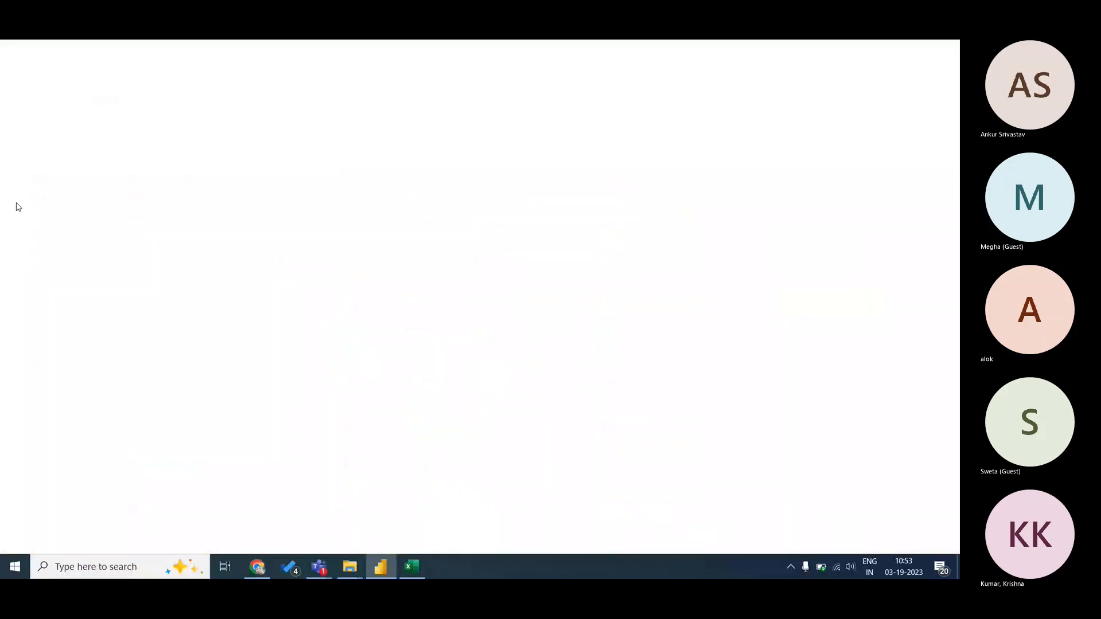
left_click(12, 151)
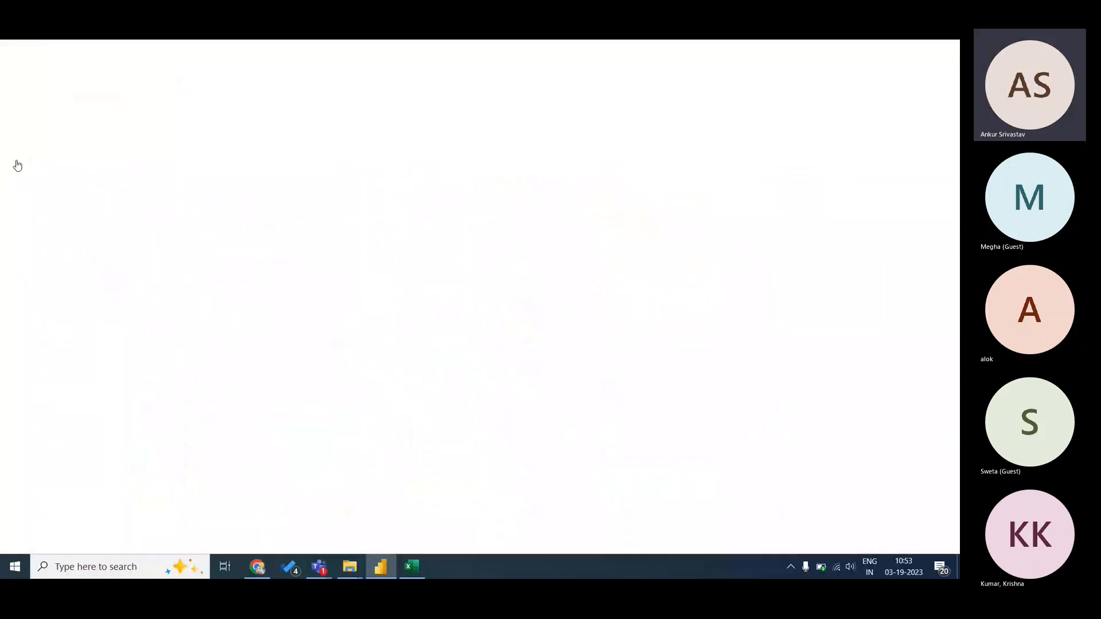
left_click(14, 178)
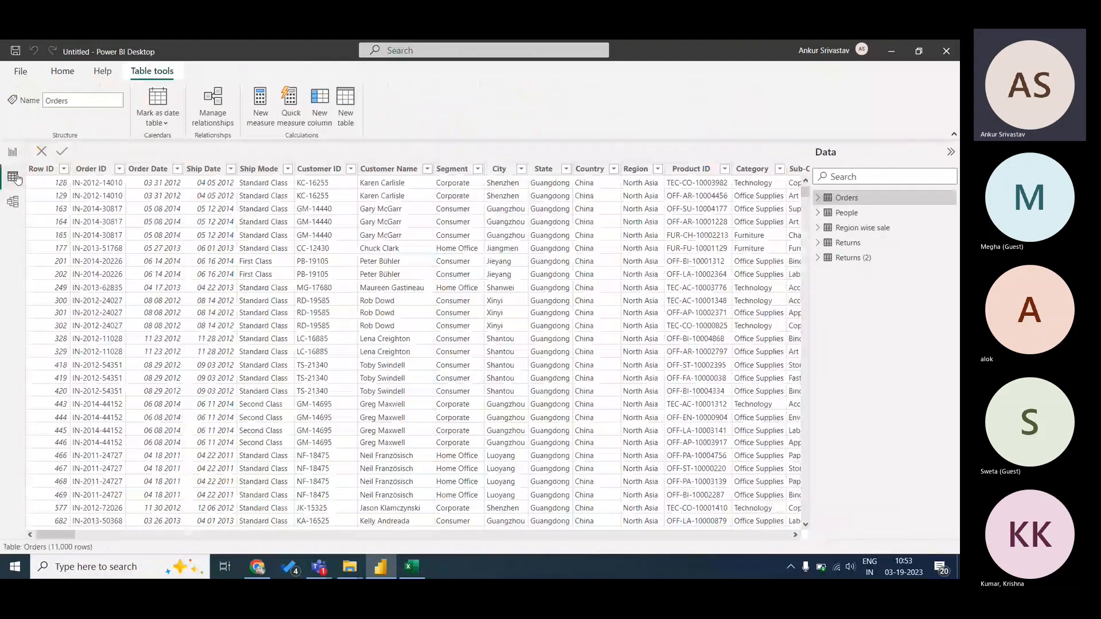
mouse_move(67, 534)
left_mouse_down()
mouse_move(283, 534)
mouse_move(60, 536)
left_mouse_up()
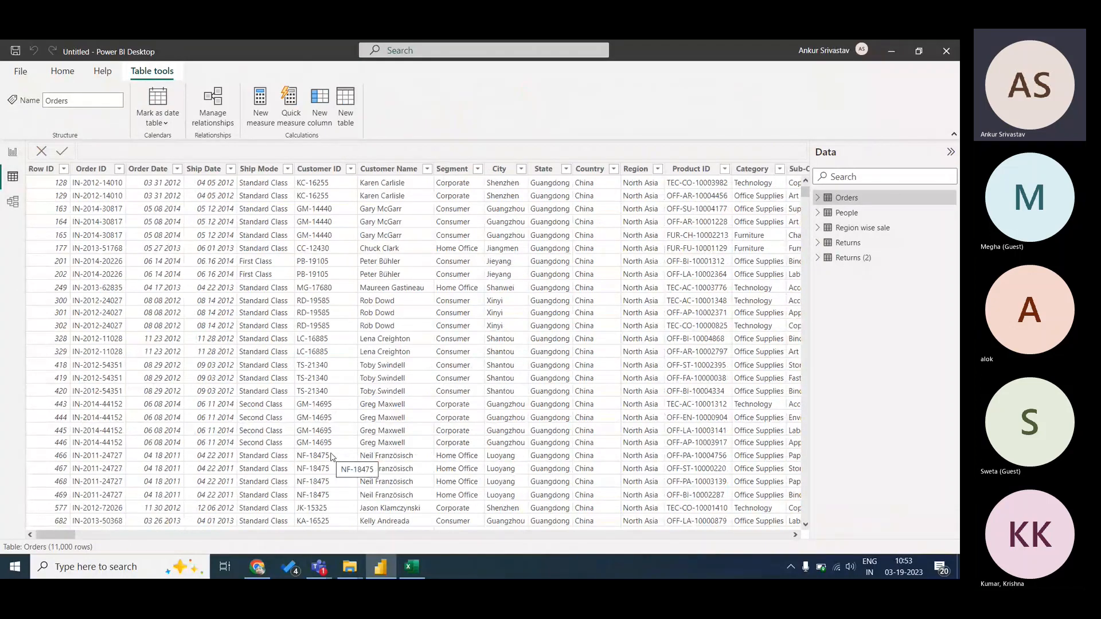
- Look through the Orders table's columns as far as Returns.Returned and check that column's filter values without applying a filter
left_click(709, 185)
key("Right")
key("Right")
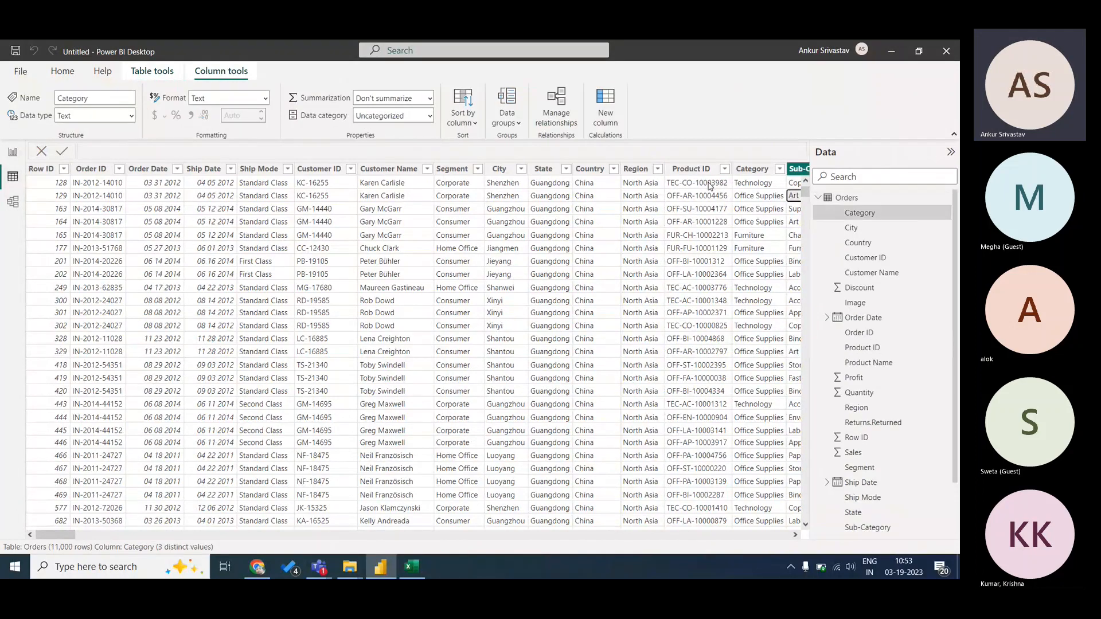
key("Right")
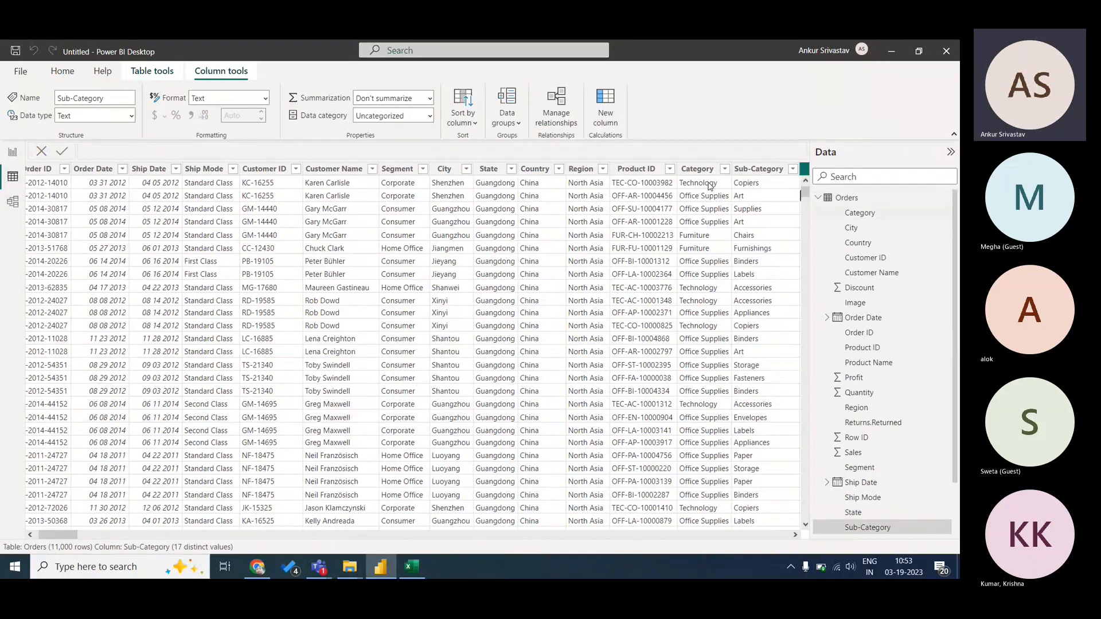
key("Right")
key("Right")
key("Right")
key("Right")
key("Right")
key("Right")
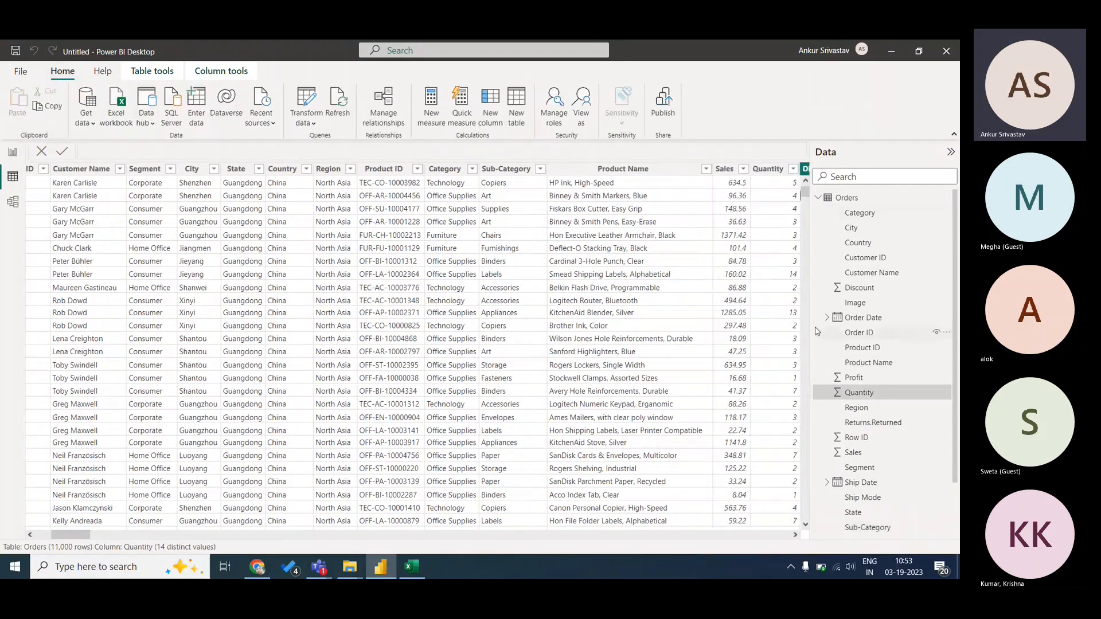
left_click(817, 331)
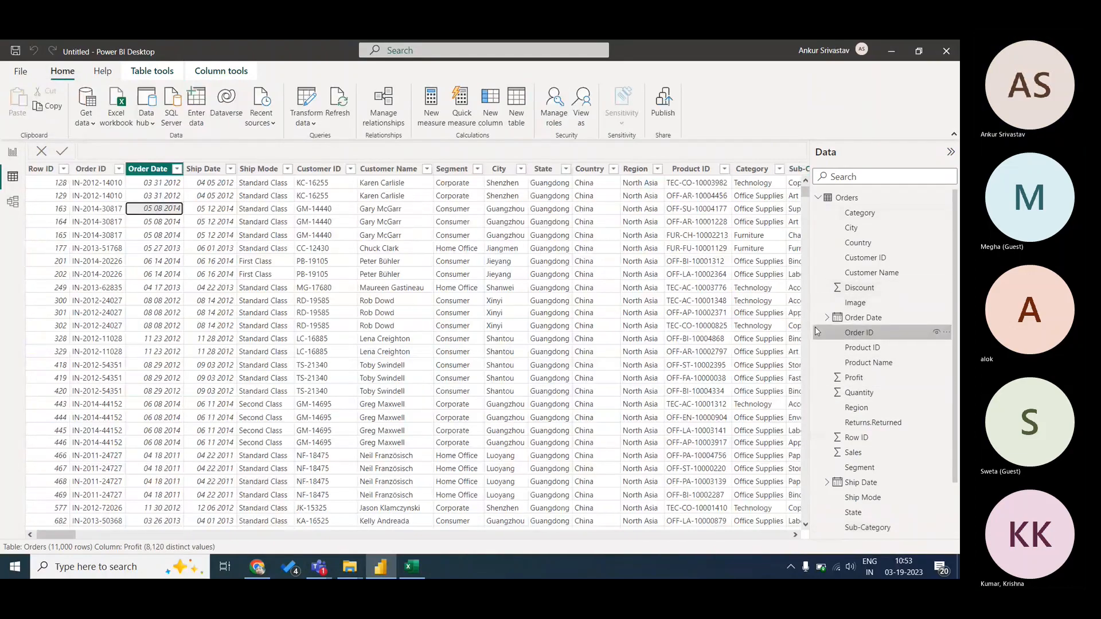
key("Right")
key("Right")
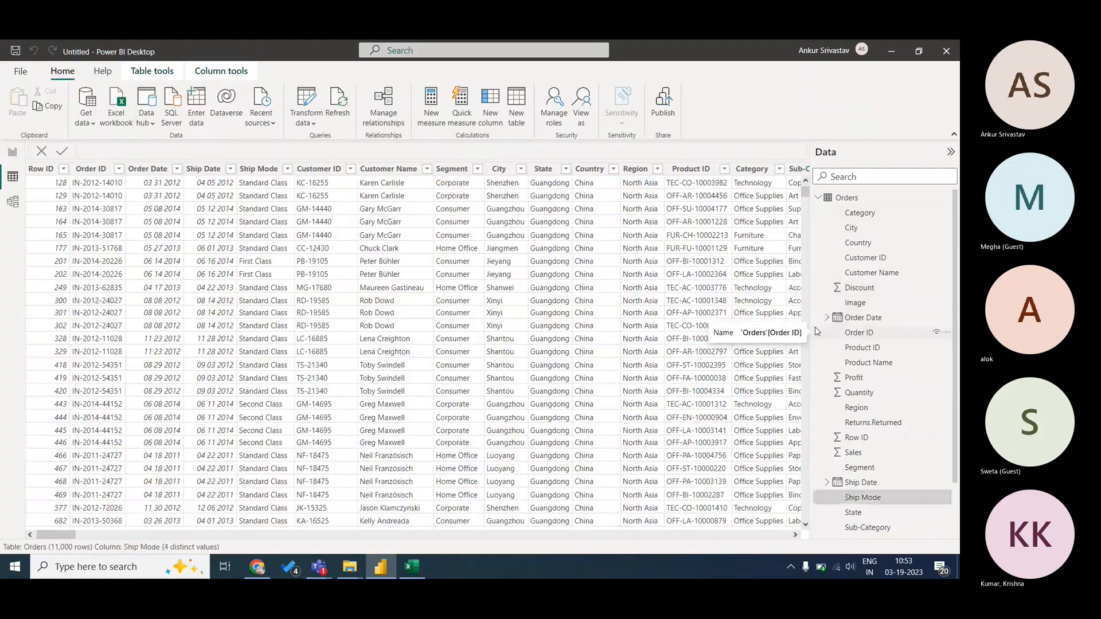
key("Right")
key("Right")
key("Right")
key("Right")
key("Right")
key("Right")
key("Right")
key("Right")
key("Right")
key("Right")
key("Right")
key("Right")
key("Right")
key("Right")
key("Right")
key("Right")
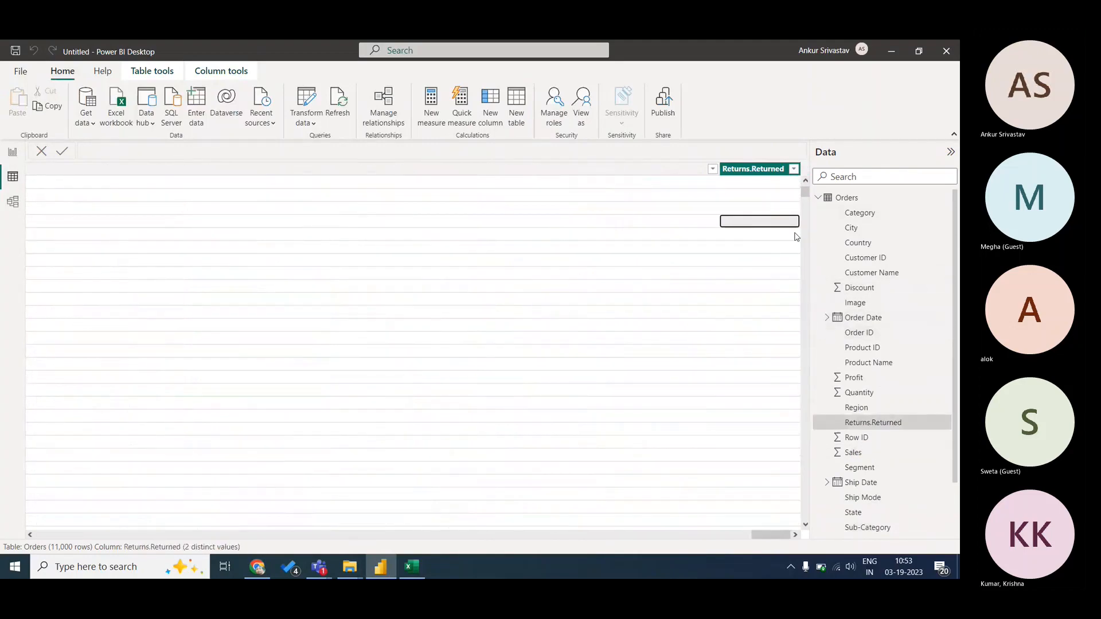
left_click(793, 169)
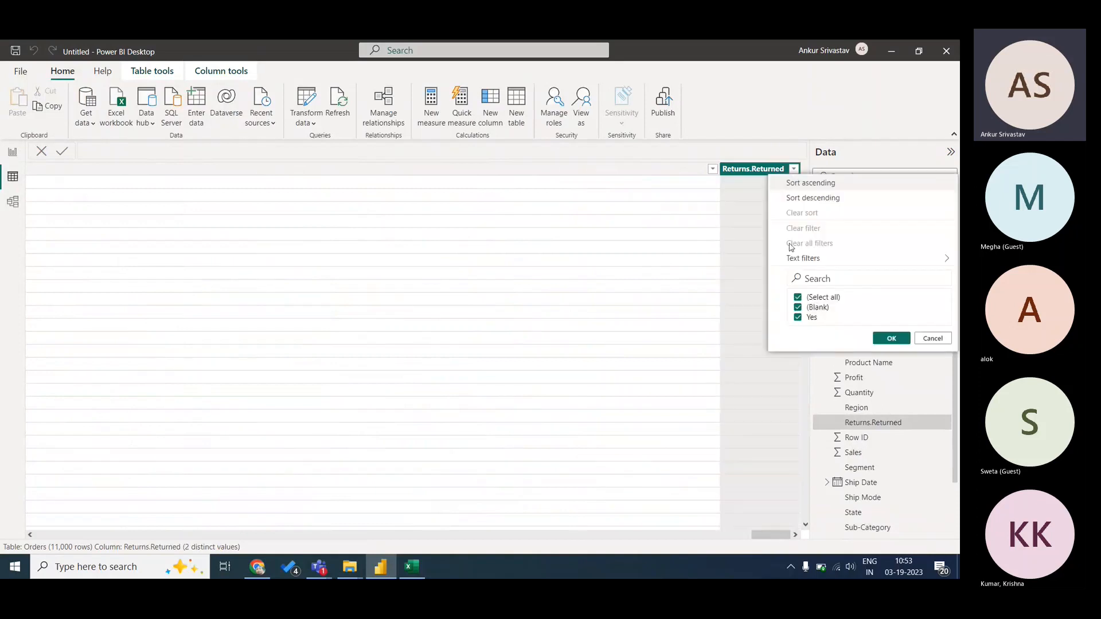
left_click(932, 338)
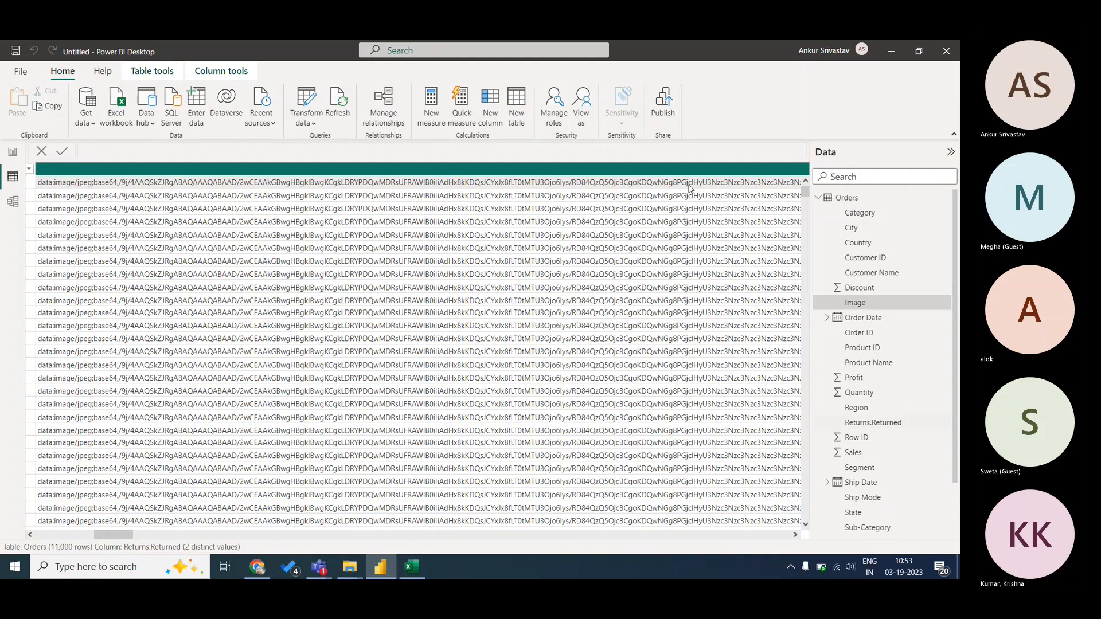
- Go back to the Image column of the Orders table and reselect the table in the data view
key("Left")
left_click(858, 200)
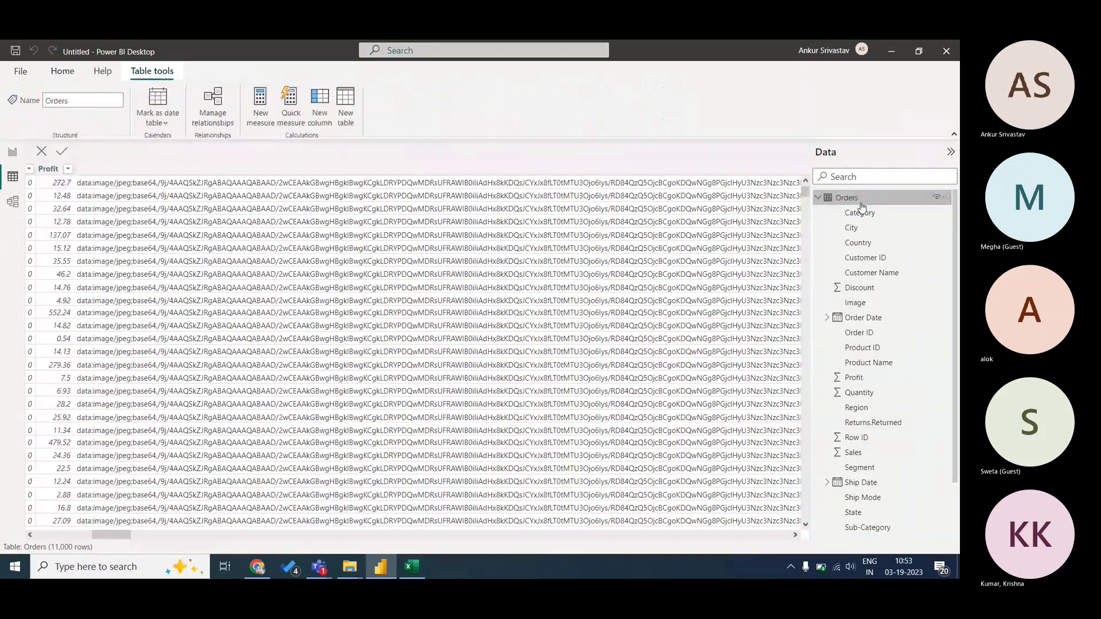
left_click(14, 177)
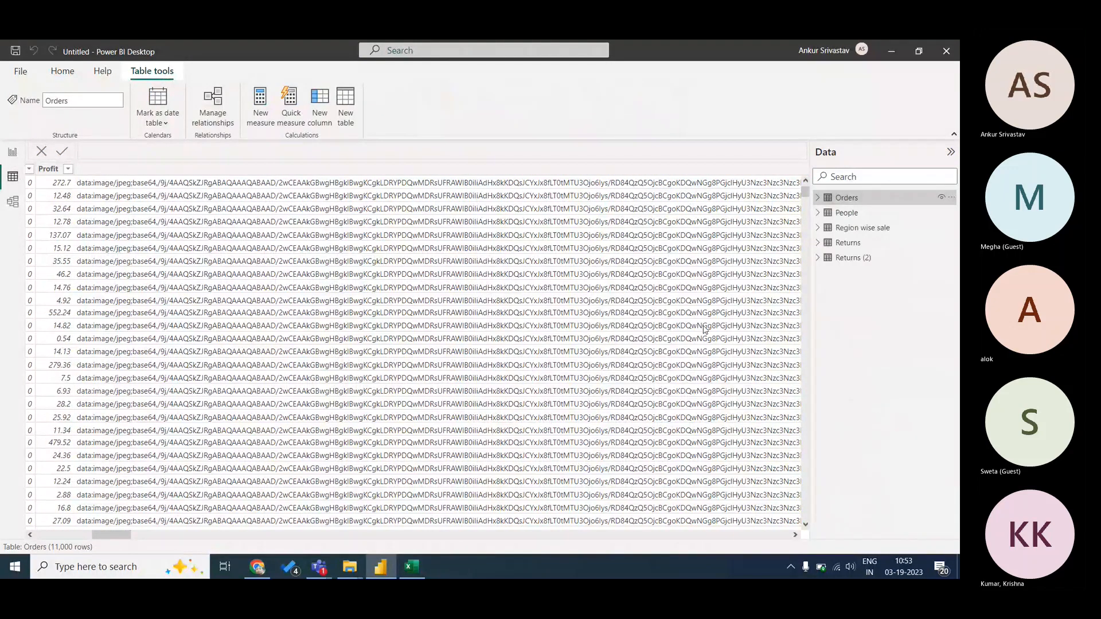
key("Right")
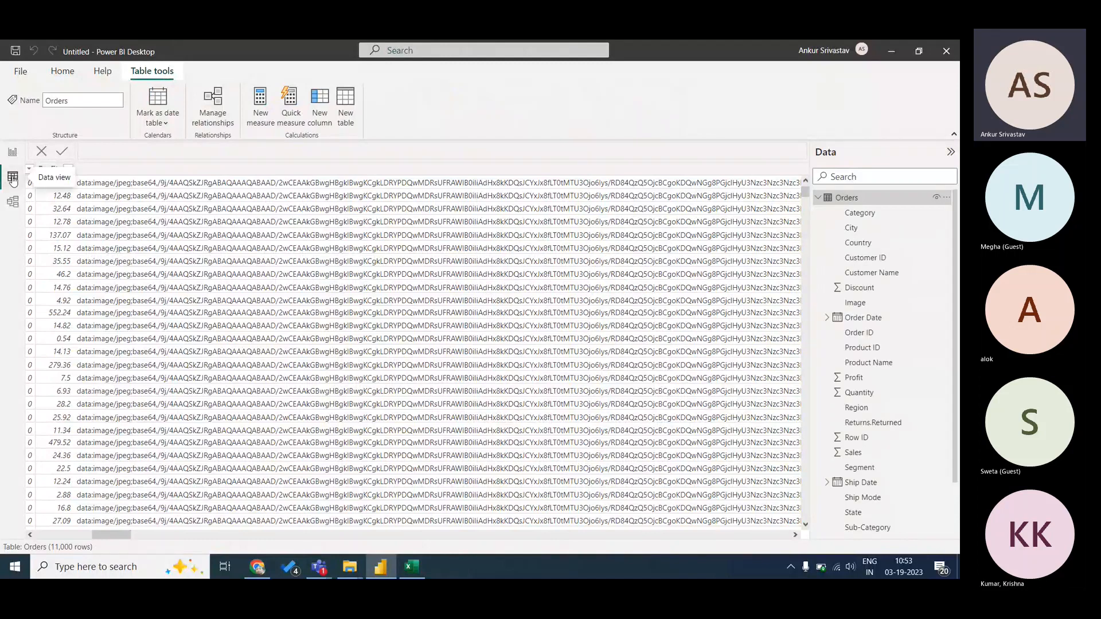
- Select the Image column of the Orders table and return to the table's first column, Row ID
left_click(13, 180)
left_click(234, 173)
key("Right")
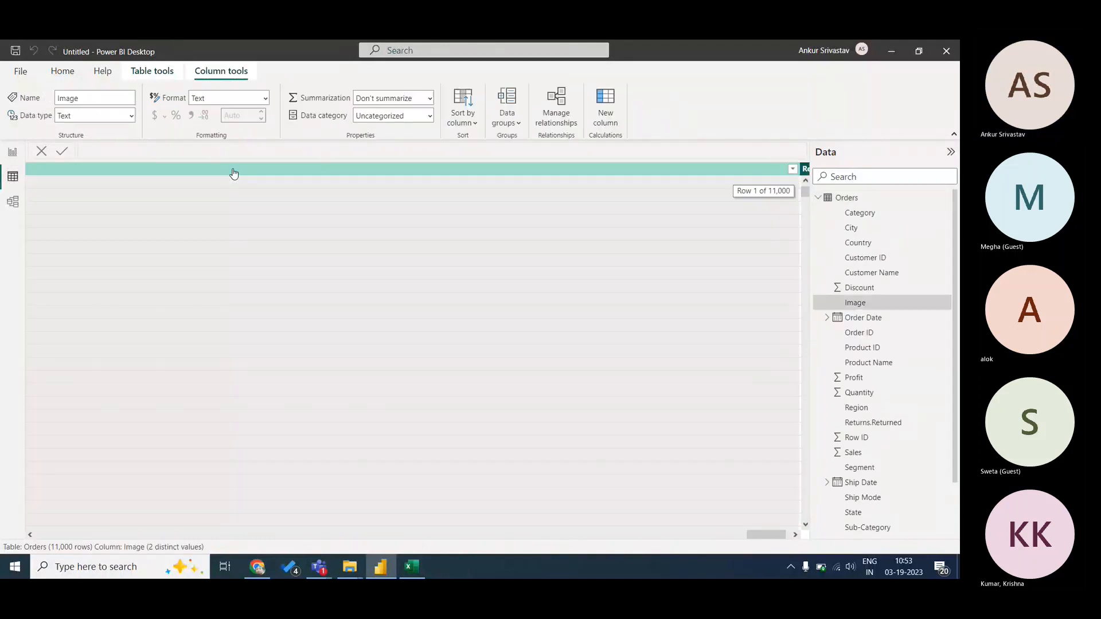
key("Home")
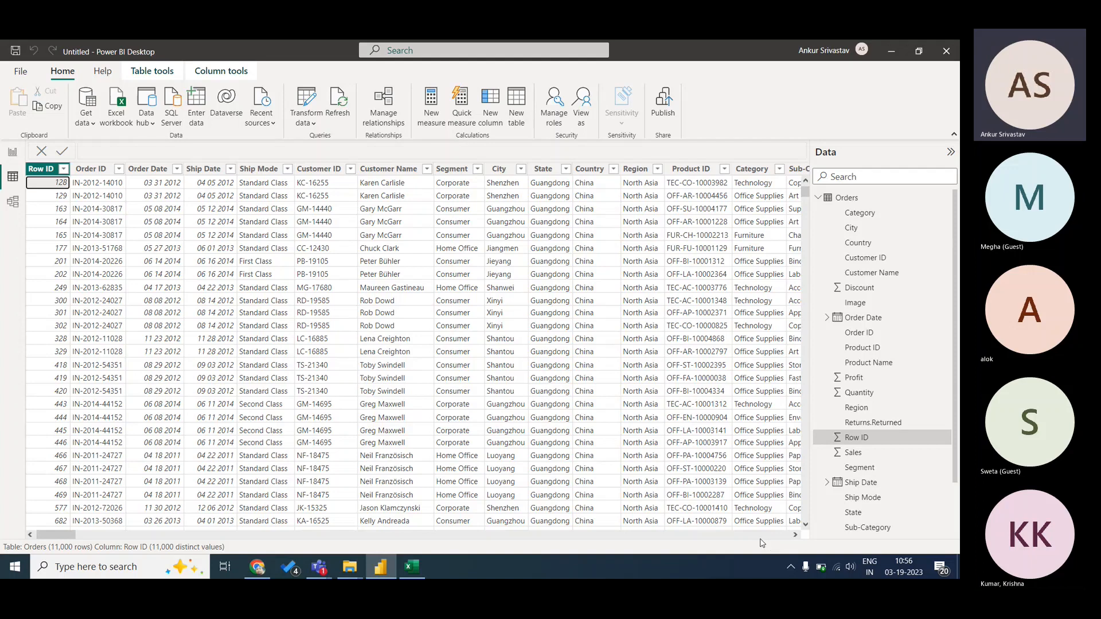
- Add a calculated column named Return to the Orders table
left_click(492, 113)
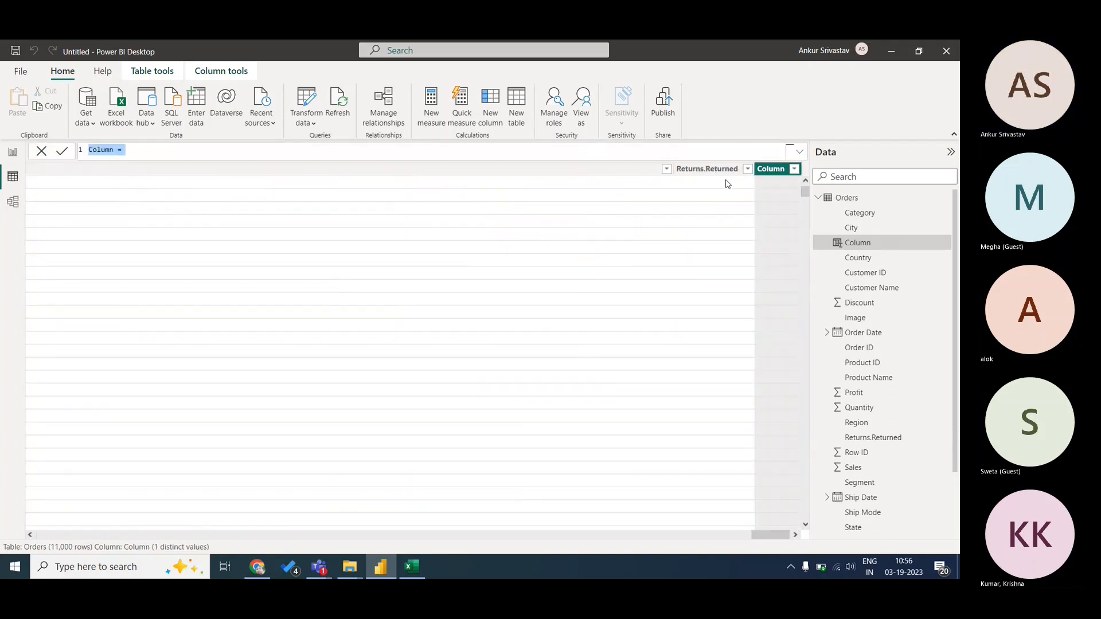
left_click(115, 149)
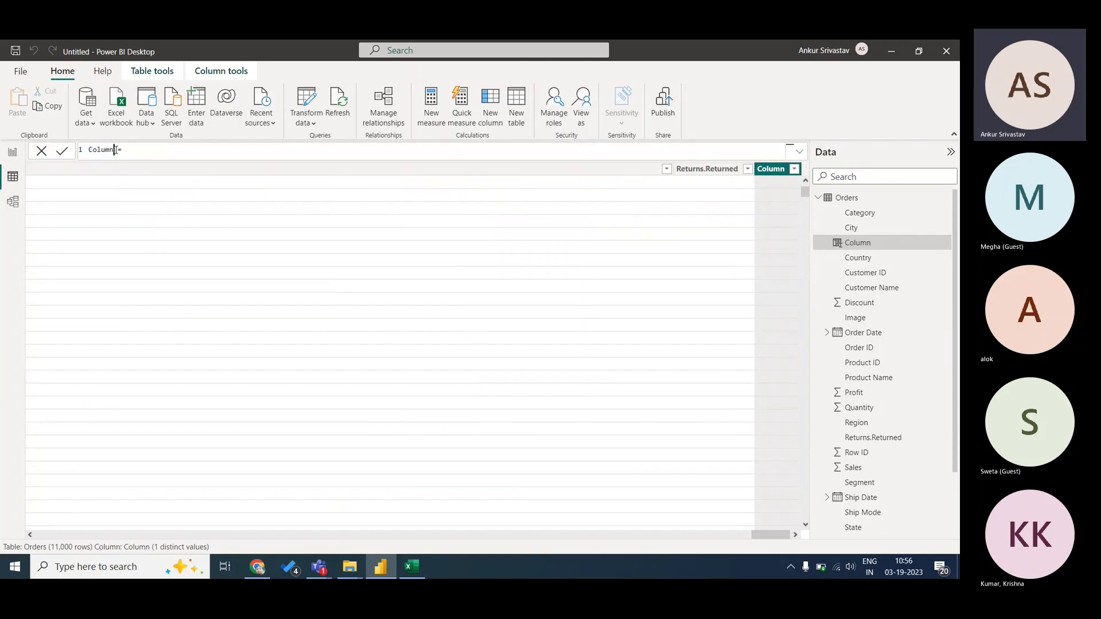
key("BackSpace")
key("BackSpace")
key("BackSpace")
key("BackSpace")
key("BackSpace")
key("BackSpace")
type("Return")
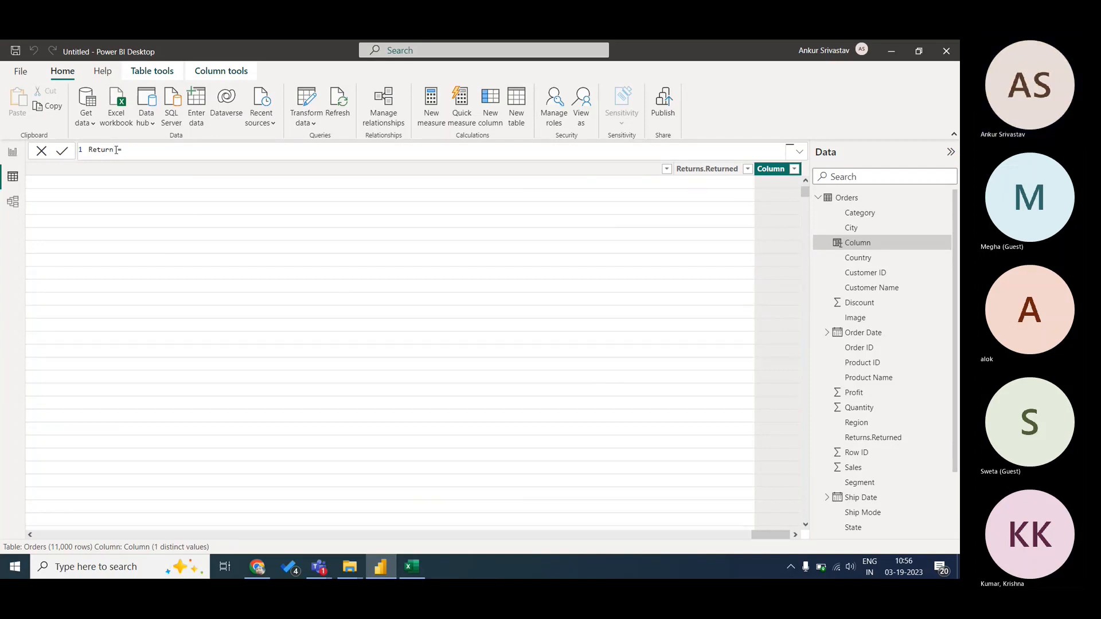
- Define the Return column as RELATED(Returns[Returned]) and commit the formula
type(" rela")
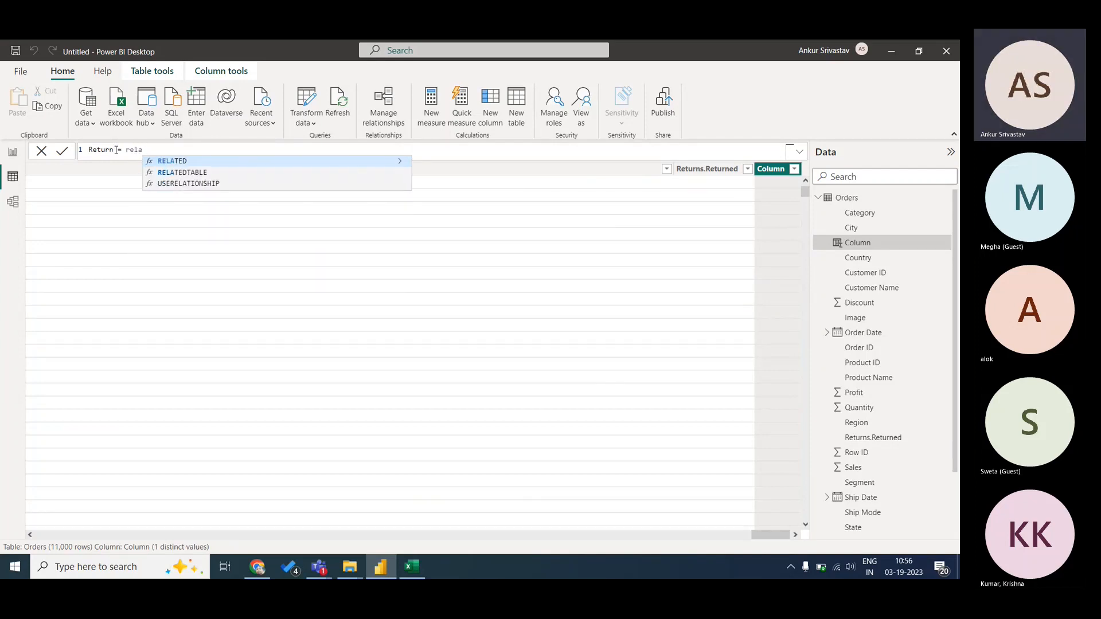
key("Tab")
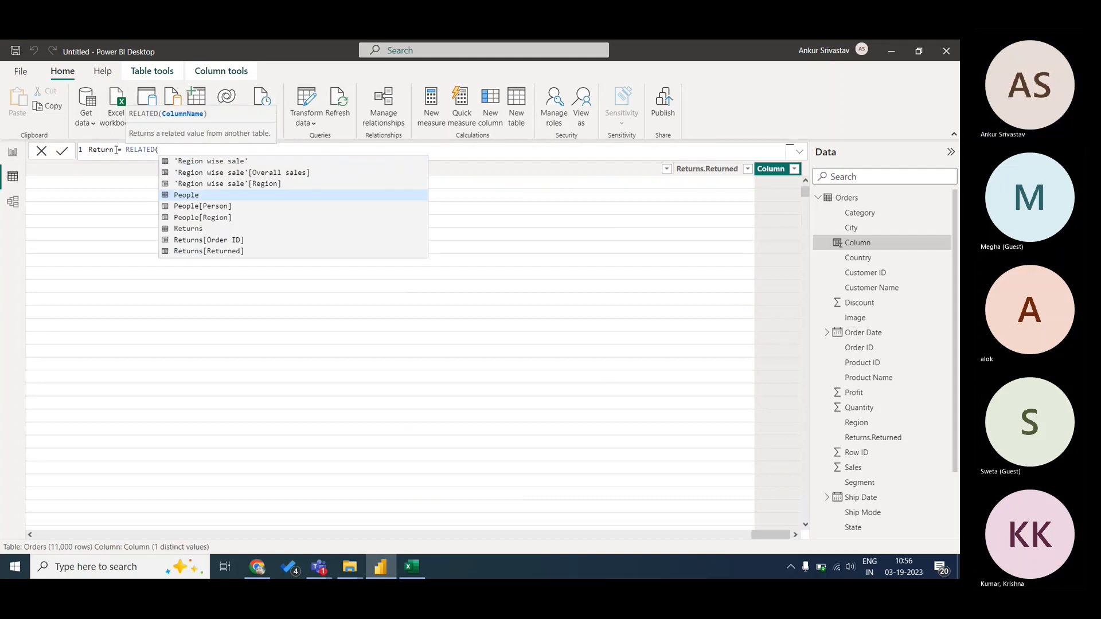
left_click(244, 253)
type(")")
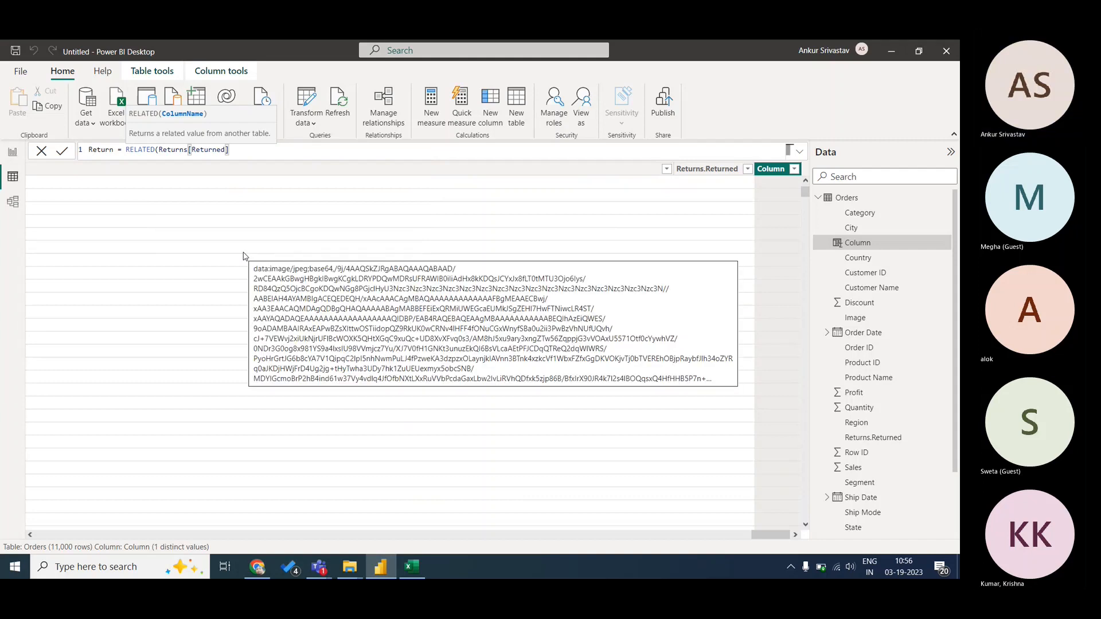
key("Return")
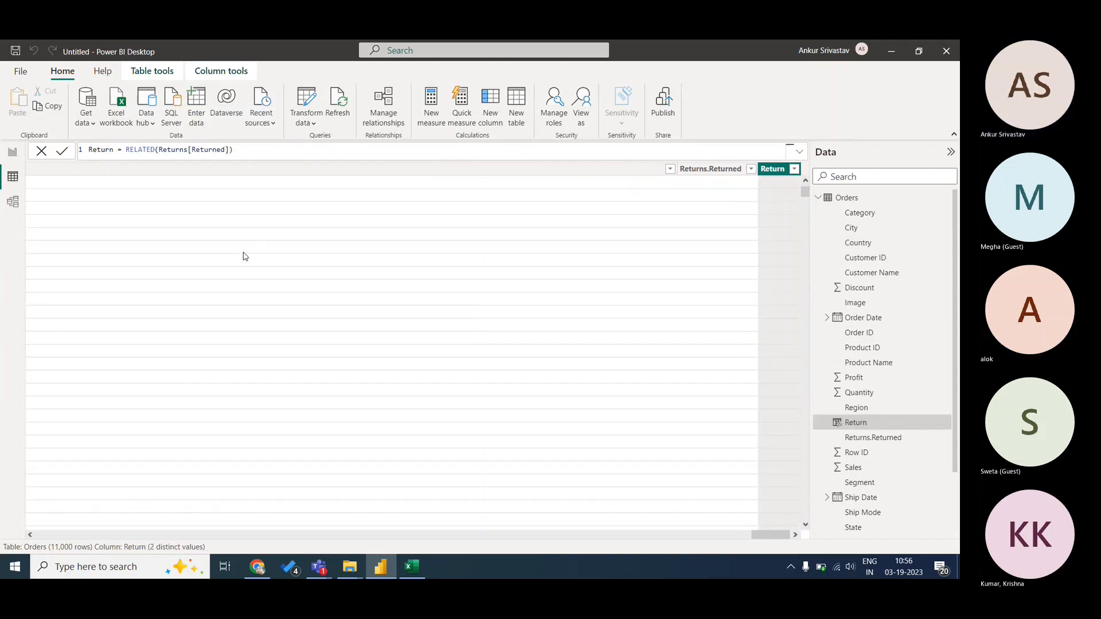
- Filter the Return column to show only Yes values and look through the filtered rows
left_click(794, 169)
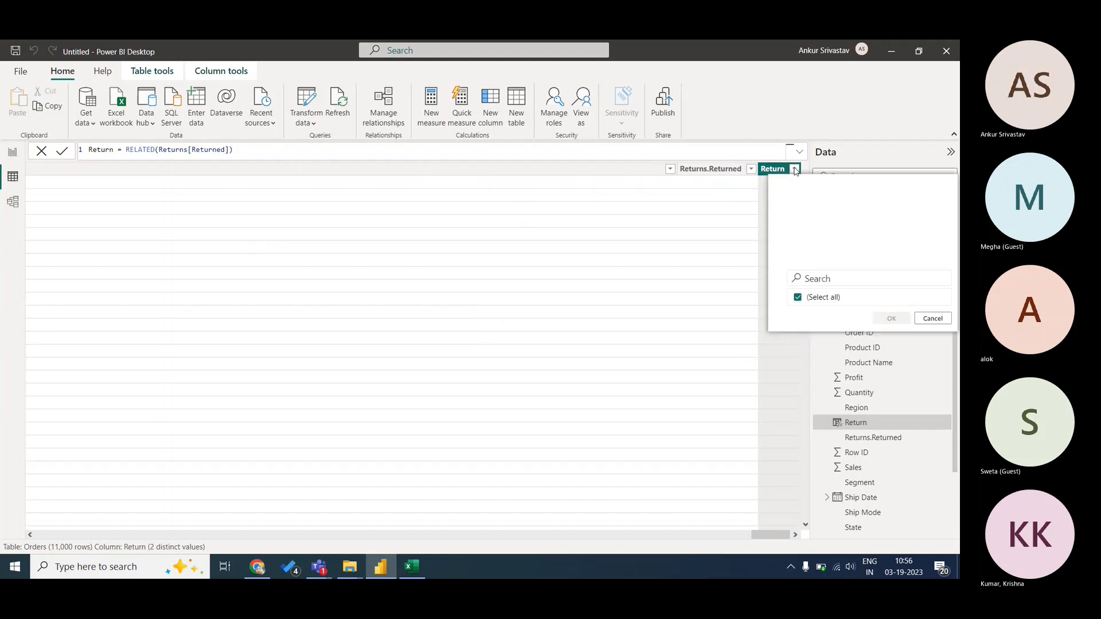
left_click(797, 297)
left_click(797, 318)
left_click(891, 338)
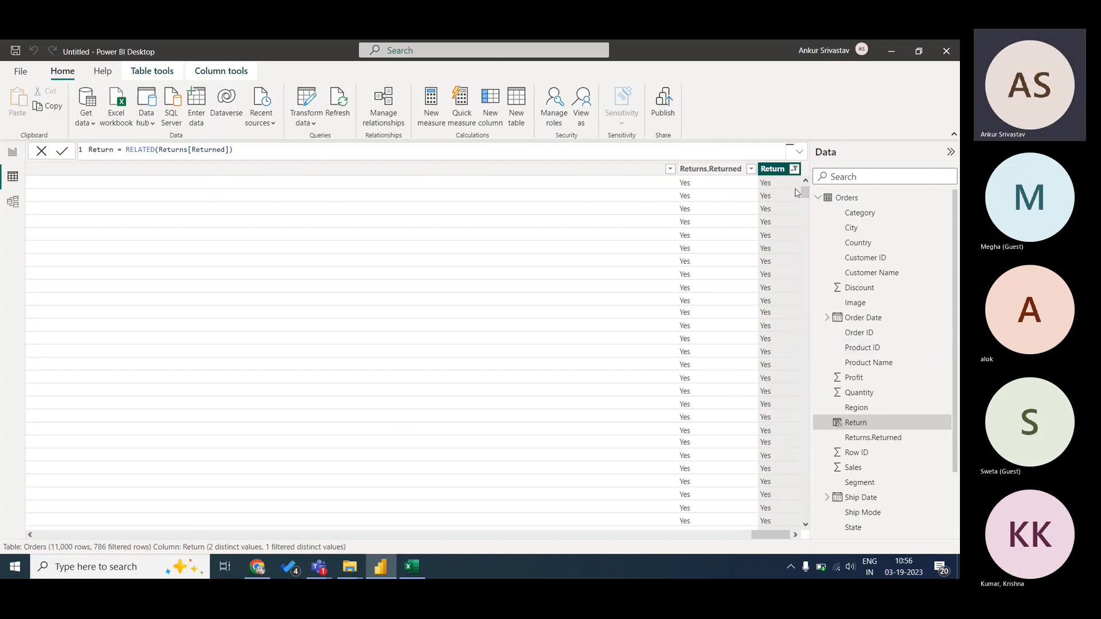
left_click_drag(806, 194, 805, 304)
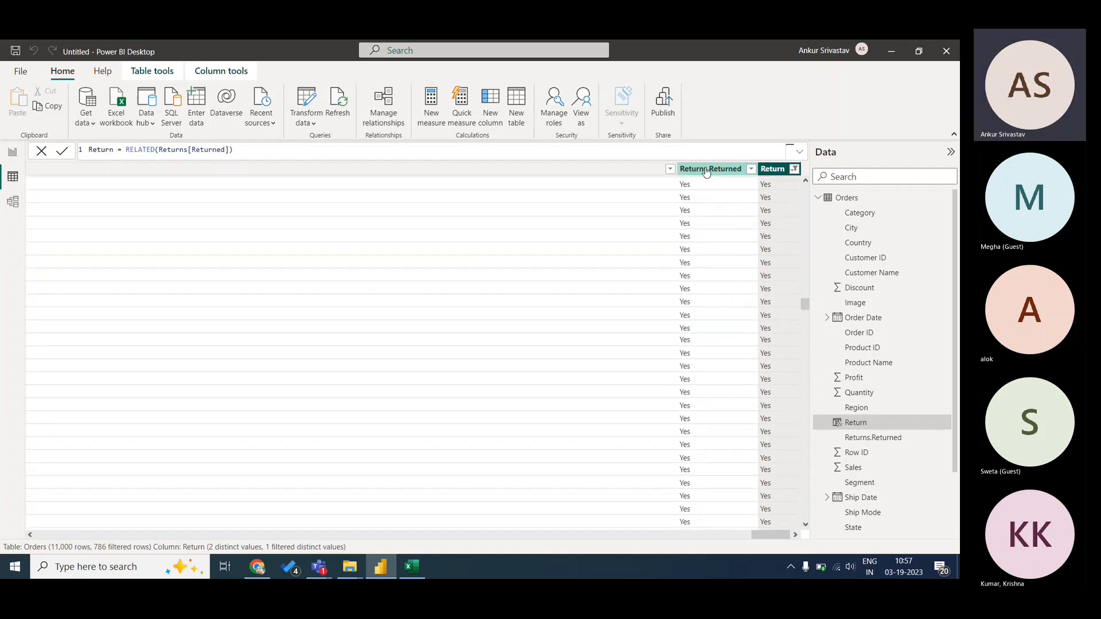
- Rename the Returns.Returned column as Merge Query and compare it with the calculated Return column
double_click(706, 168)
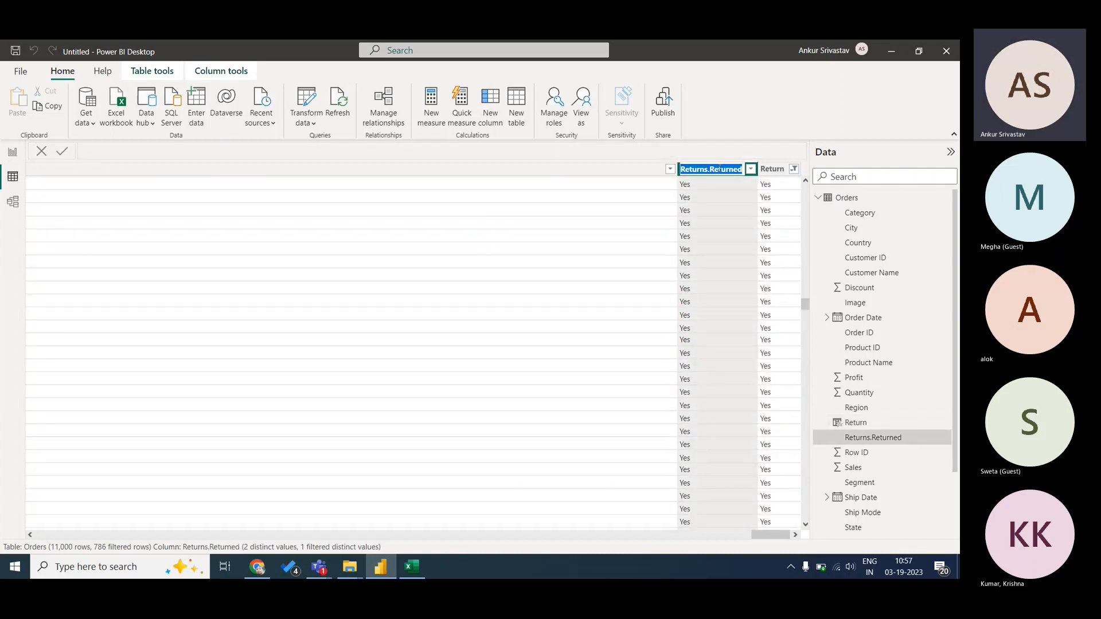
type("Mege")
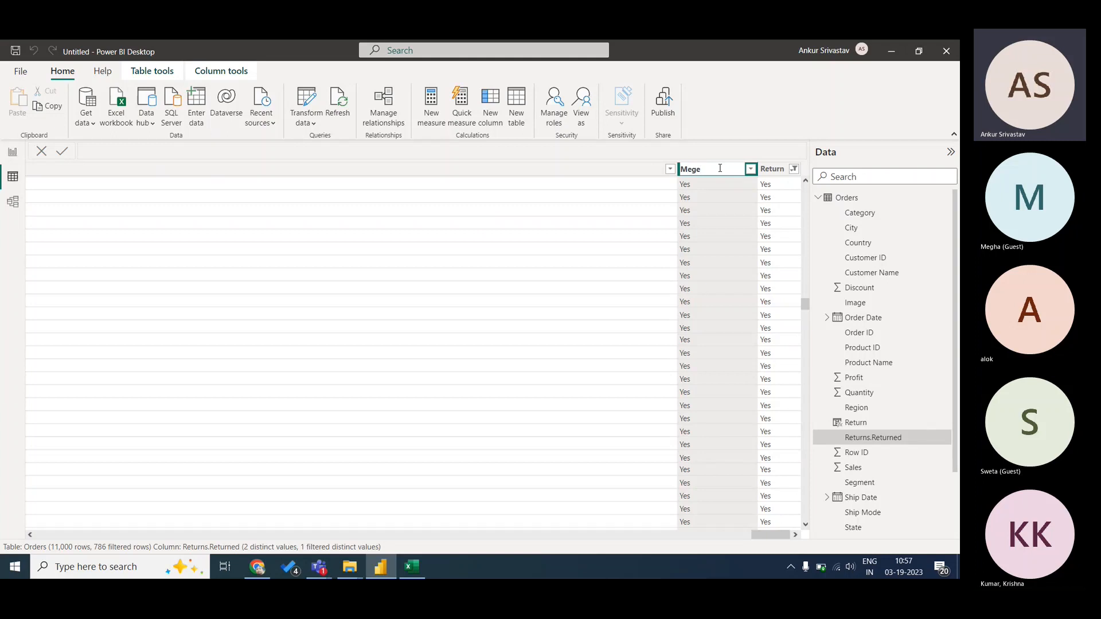
key("BackSpace")
key("BackSpace")
key("BackSpace")
type("erge QWuery")
key("BackSpace")
key("BackSpace")
key("BackSpace")
key("BackSpace")
key("BackSpace")
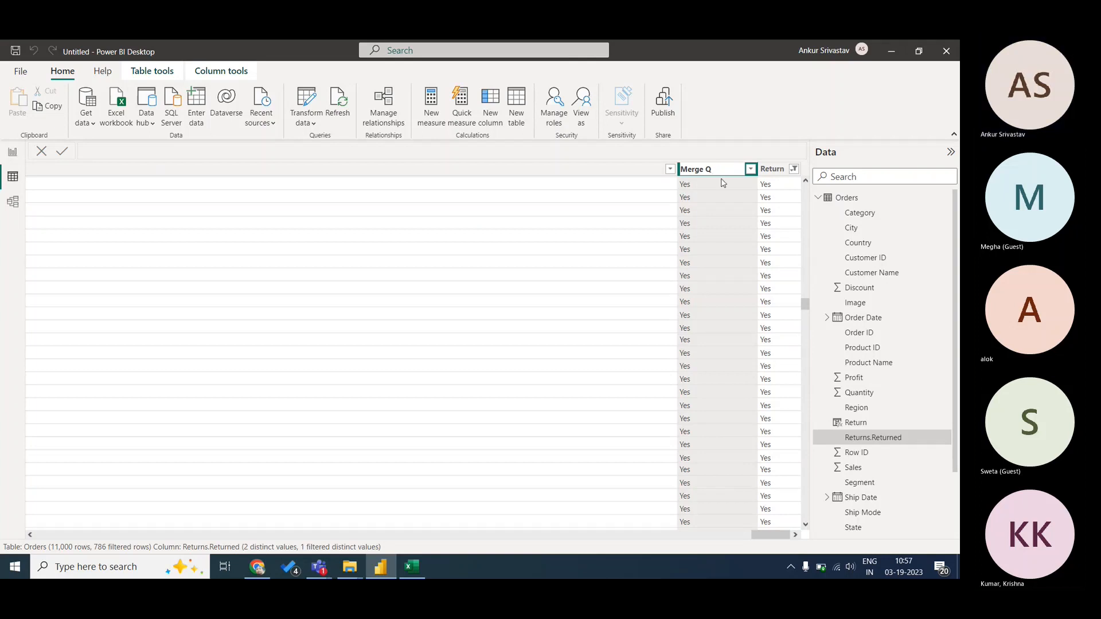
type("uery")
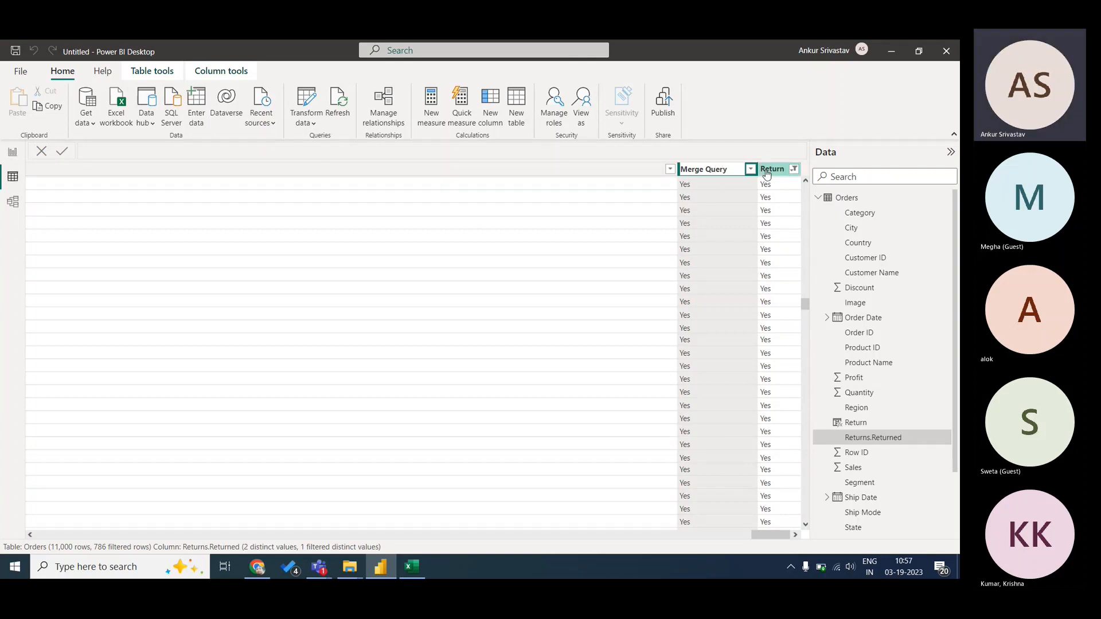
left_click(773, 170)
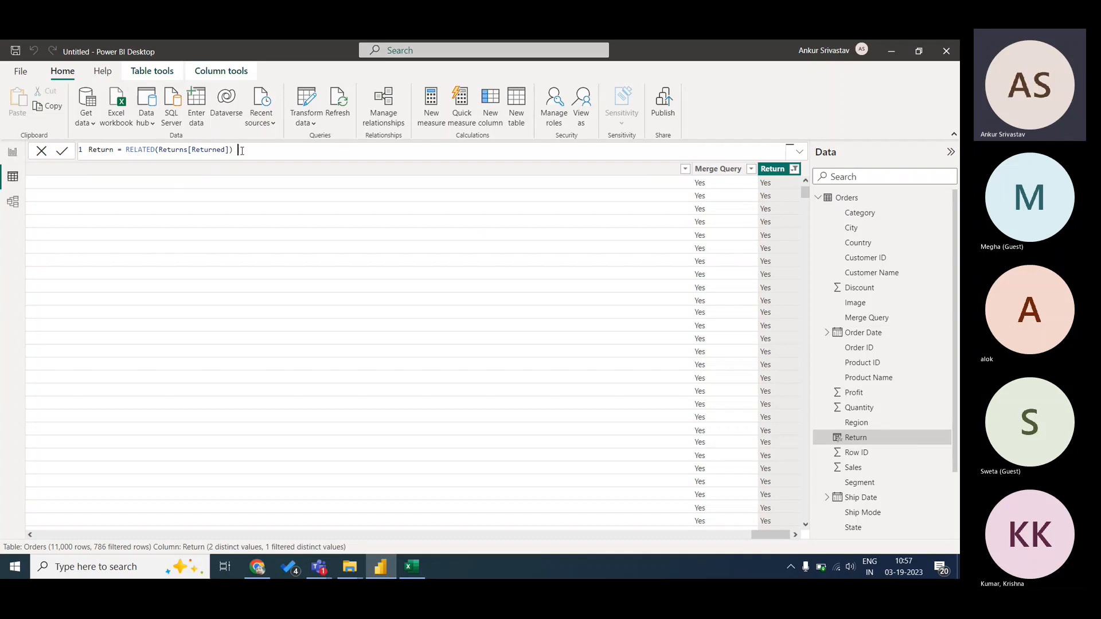
left_click(720, 169)
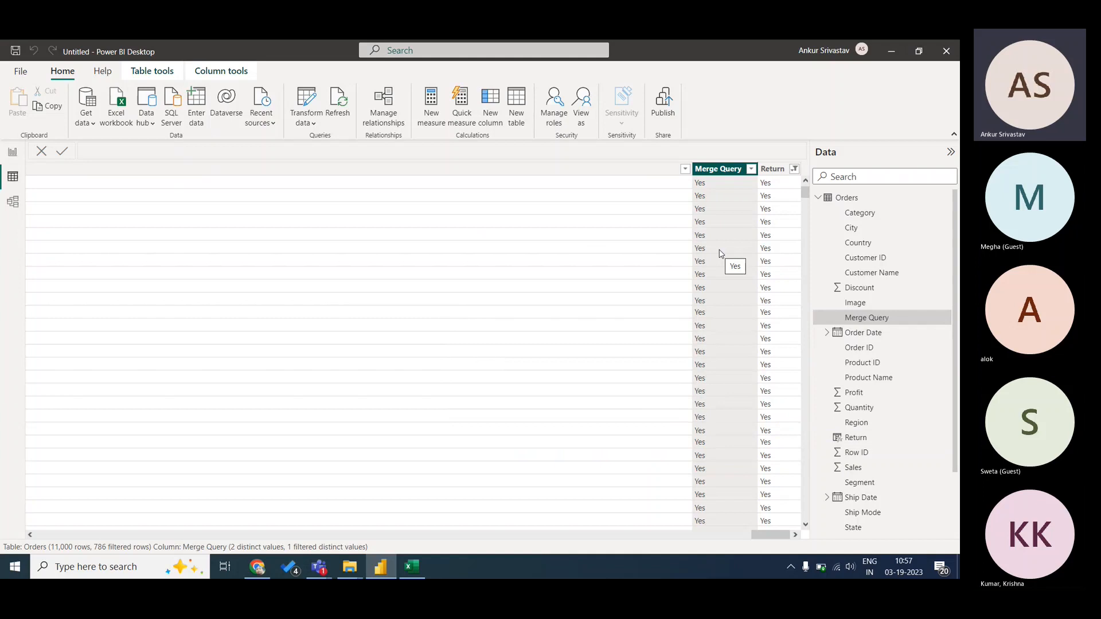
left_click(778, 175)
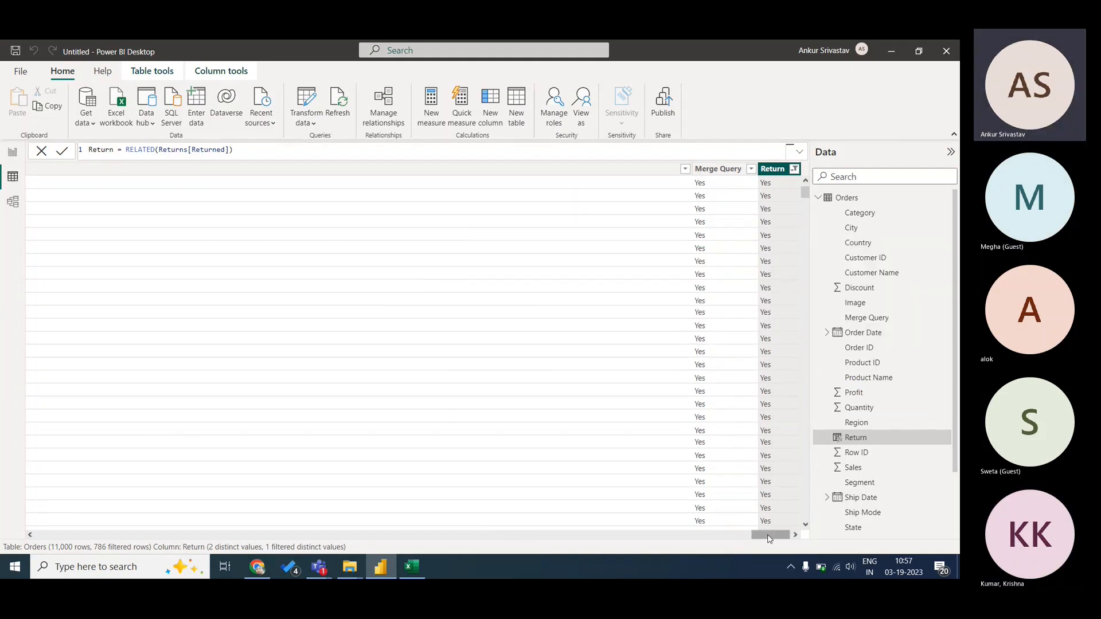
- Delete the Image column from the Orders table and bring the table's last columns into view
left_click_drag(760, 535, 90, 522)
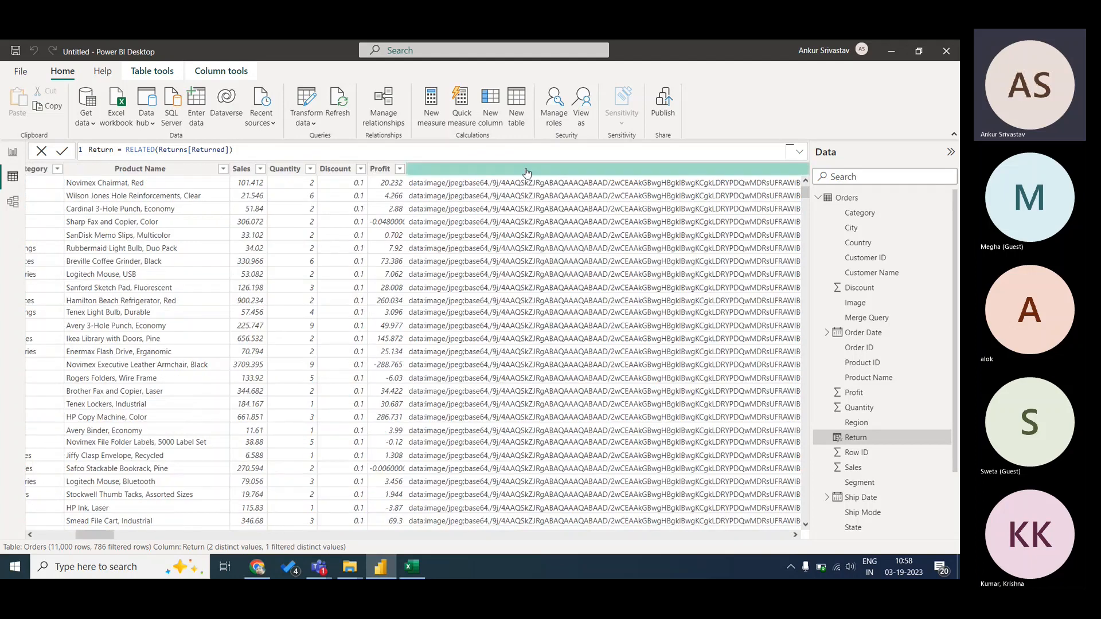
right_click(526, 168)
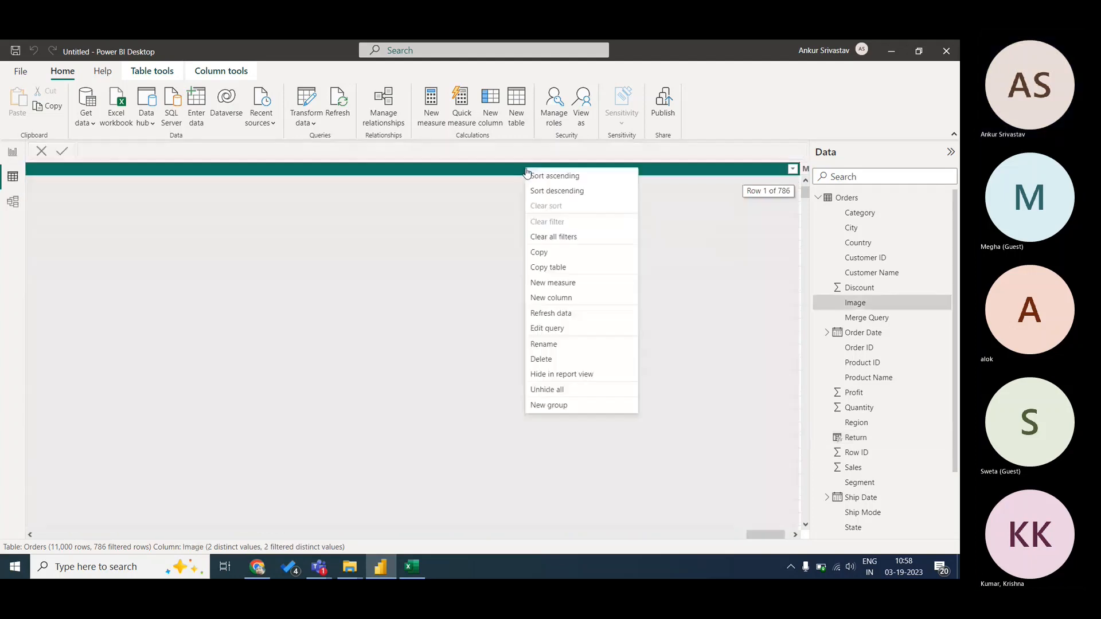
left_click(560, 359)
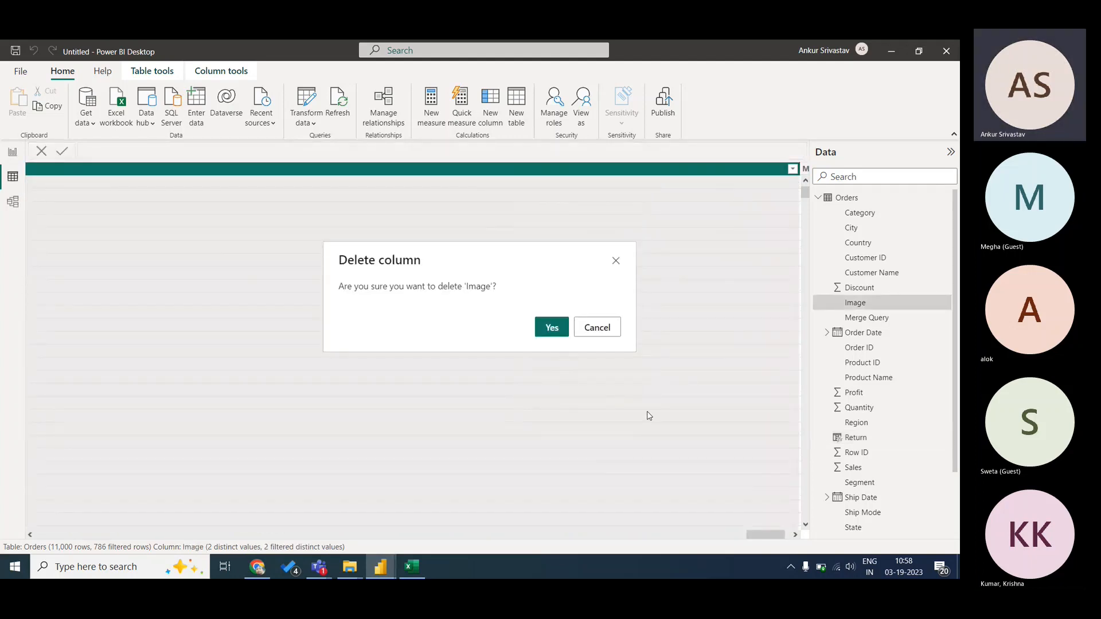
left_click(552, 327)
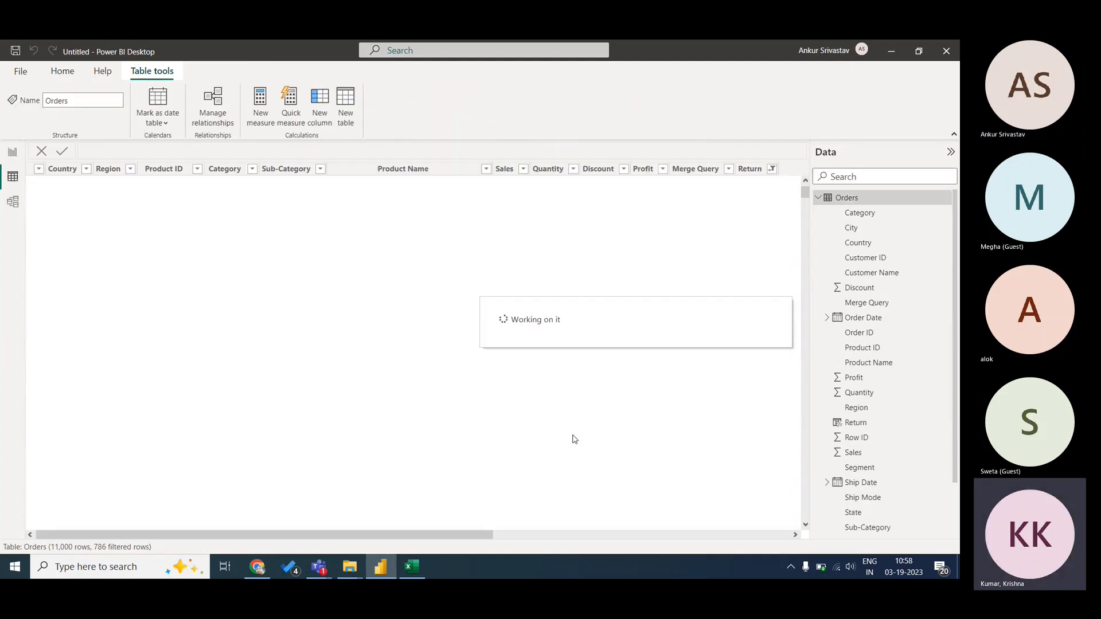
left_click_drag(474, 534, 772, 543)
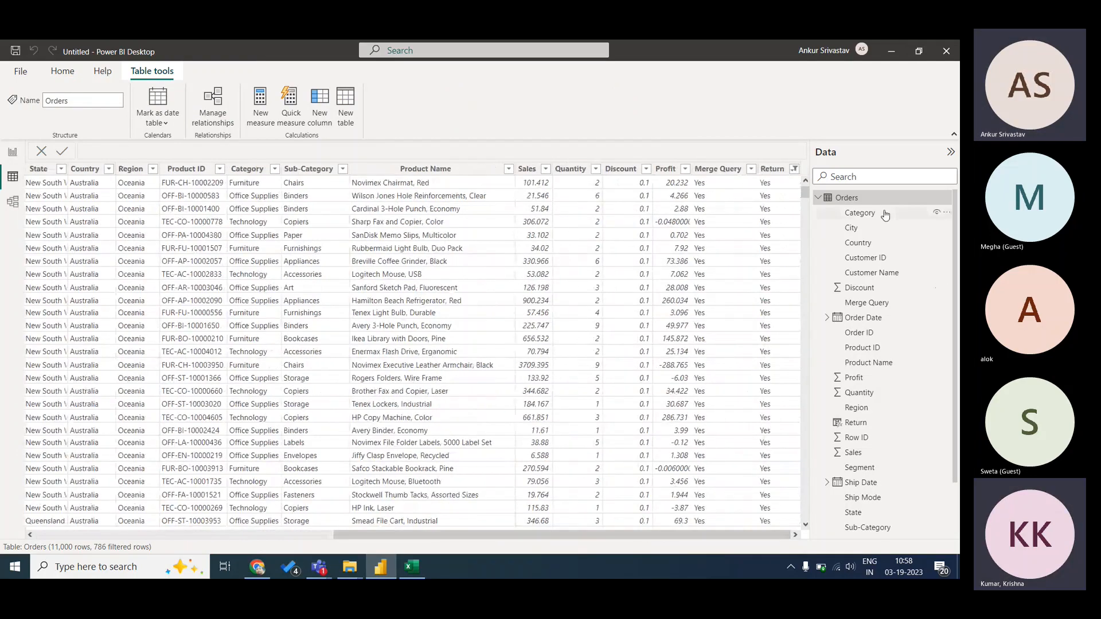
- Check the Returns table's fields against the table and column referenced in the Return column's formula
left_click(860, 198)
left_click(851, 243)
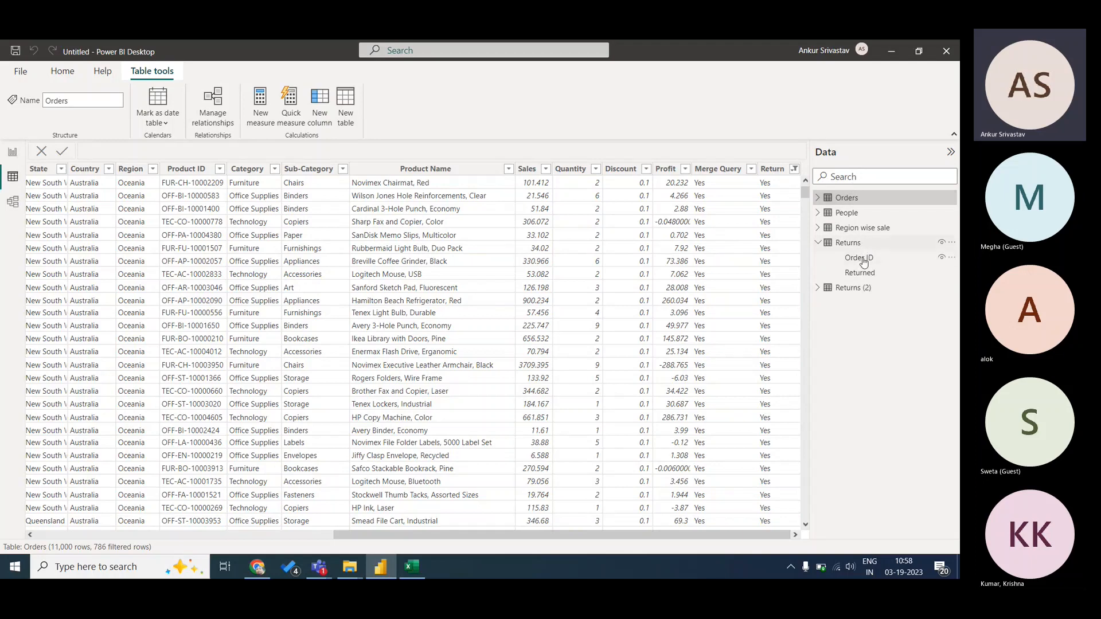
left_click(774, 170)
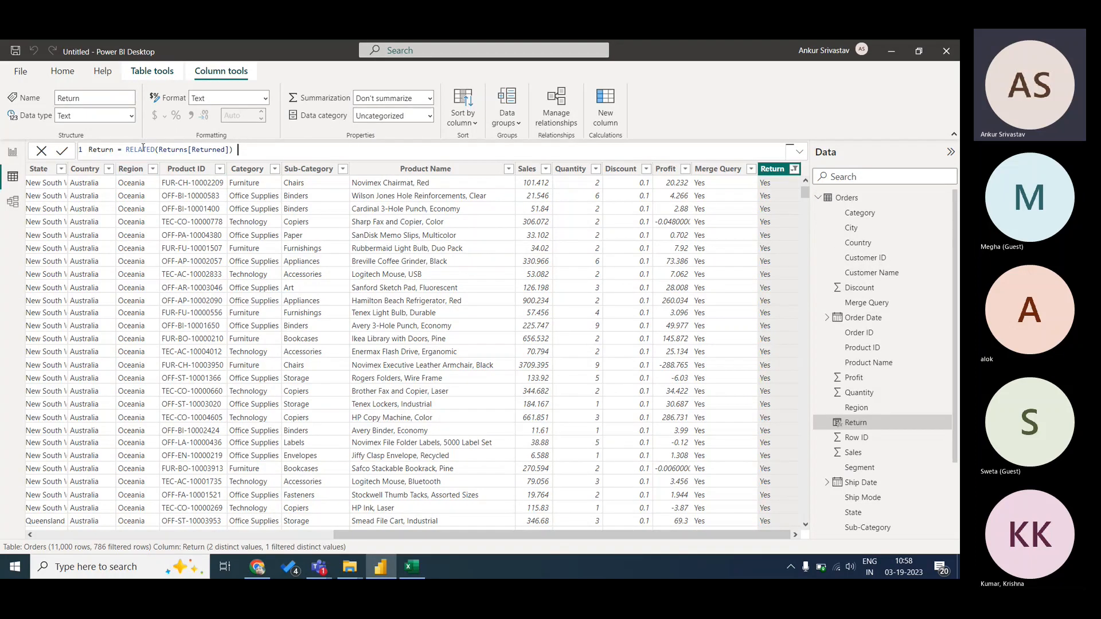
left_click_drag(159, 150, 189, 150)
double_click(198, 150)
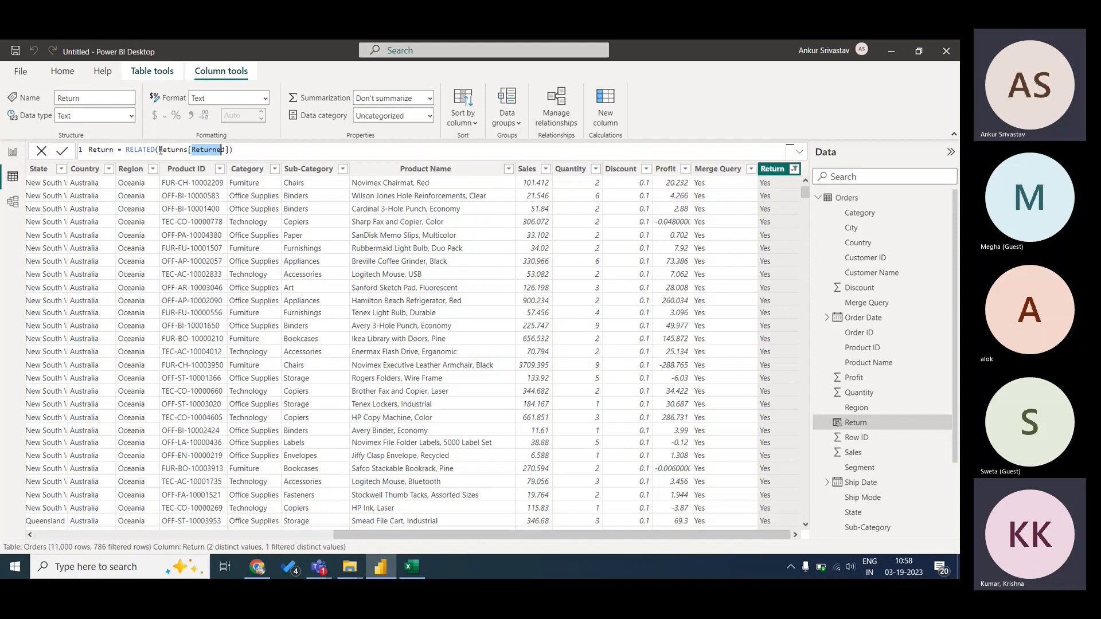
left_click_drag(159, 150, 225, 150)
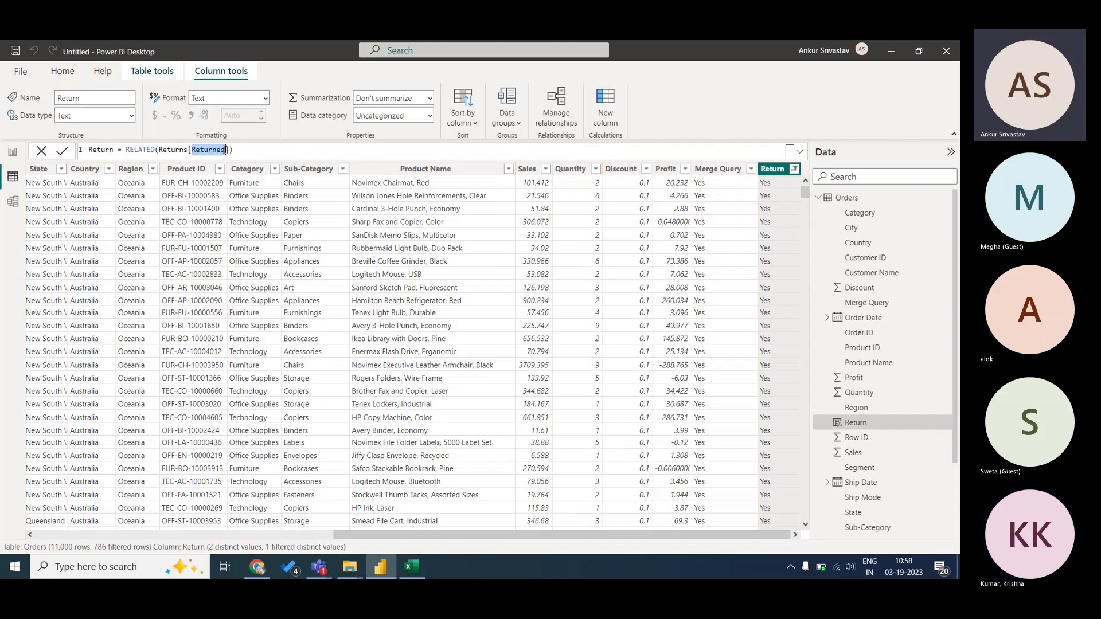
- Clear the Return column's expression, keeping only the column name and equals sign
left_click(249, 150)
key("BackSpace")
key("BackSpace")
key("BackSpace")
key("BackSpace")
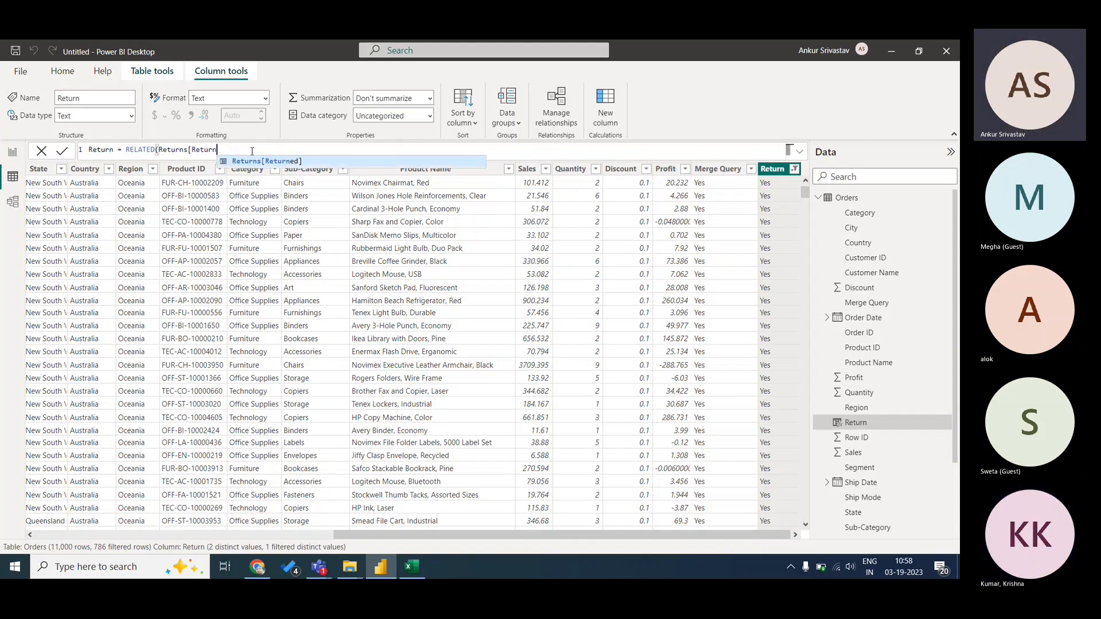
key("BackSpace")
key("BackSpace")
key("BackSpace")
key("BackSpace")
key("BackSpace")
key("BackSpace")
key("BackSpace")
key("BackSpace")
key("BackSpace")
key("BackSpace")
key("BackSpace")
key("BackSpace")
key("BackSpace")
key("BackSpace")
key("BackSpace")
key("BackSpace")
key("BackSpace")
key("BackSpace")
key("BackSpace")
key("BackSpace")
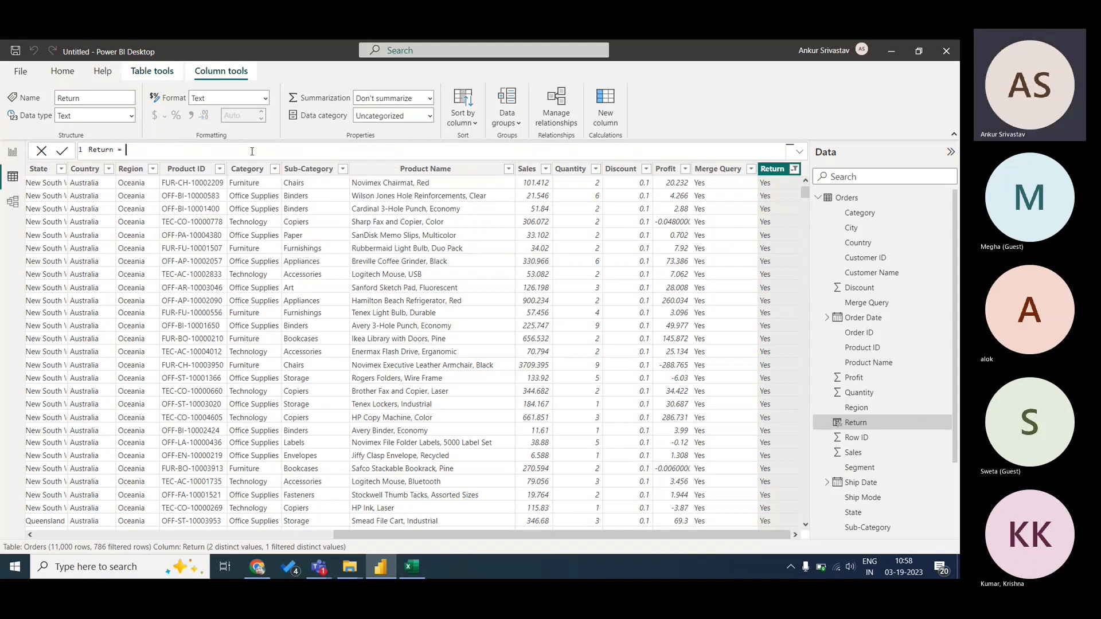
- Re-enter the Return column's expression as RELATED(Returns[Returned]) using the suggested function and column, and commit it
type("Re")
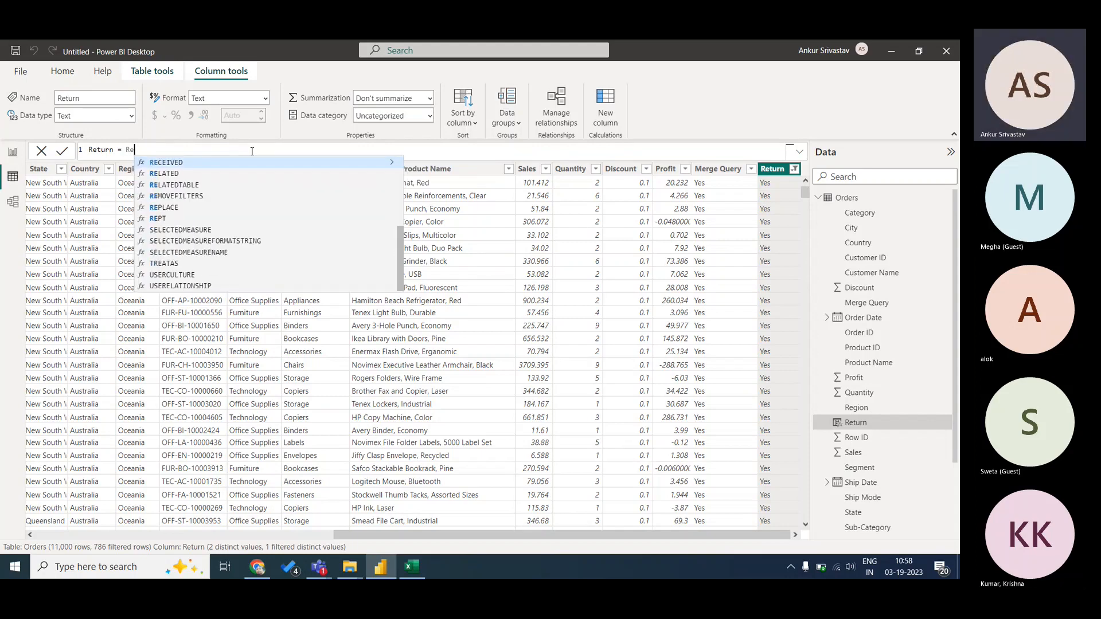
key("Down")
key("Tab")
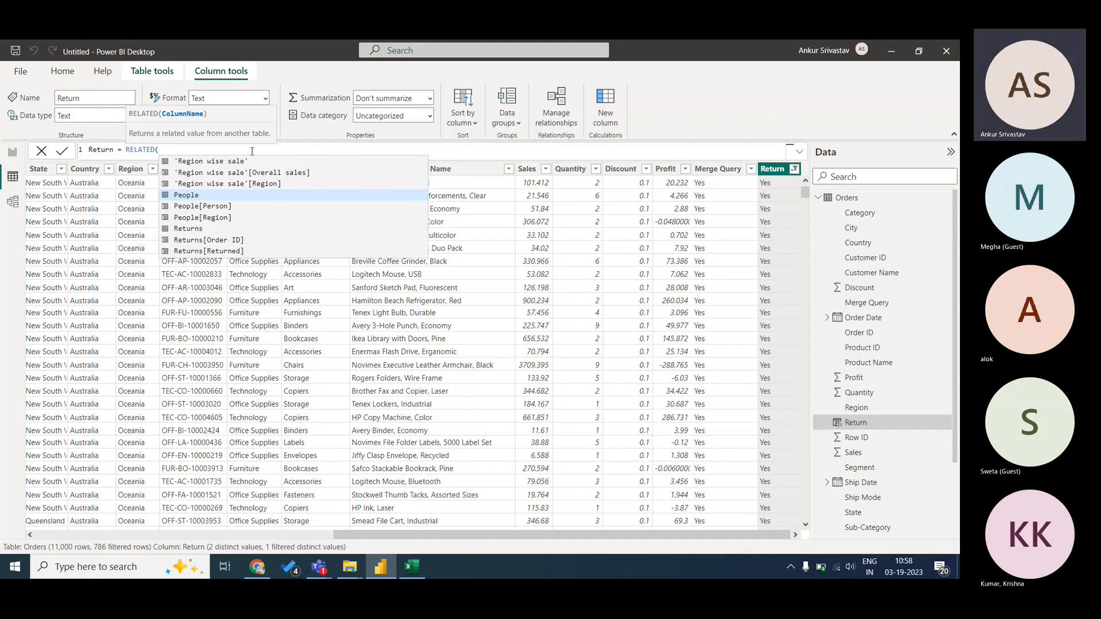
key("Down")
key("Down")
key("Down")
key("Down")
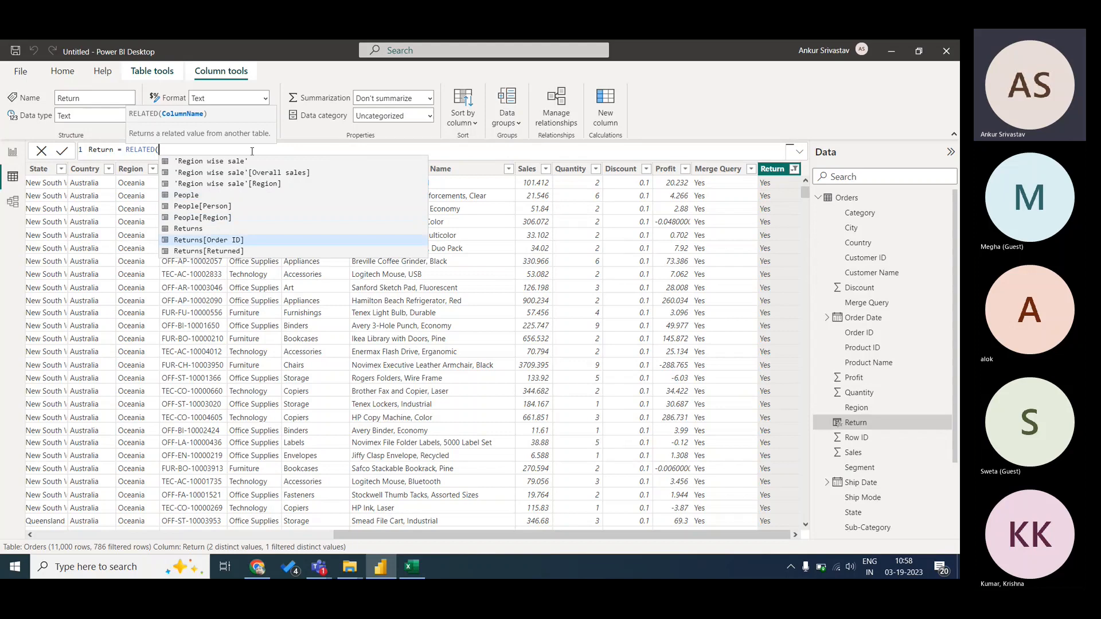
key("Down")
key("Tab")
type(")")
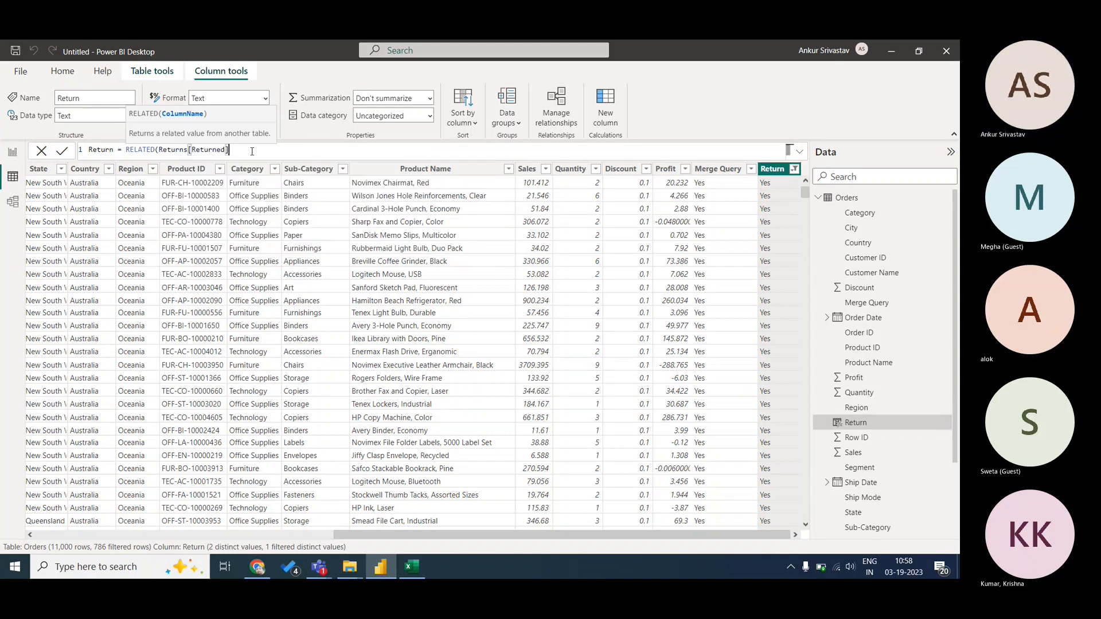
key("Return")
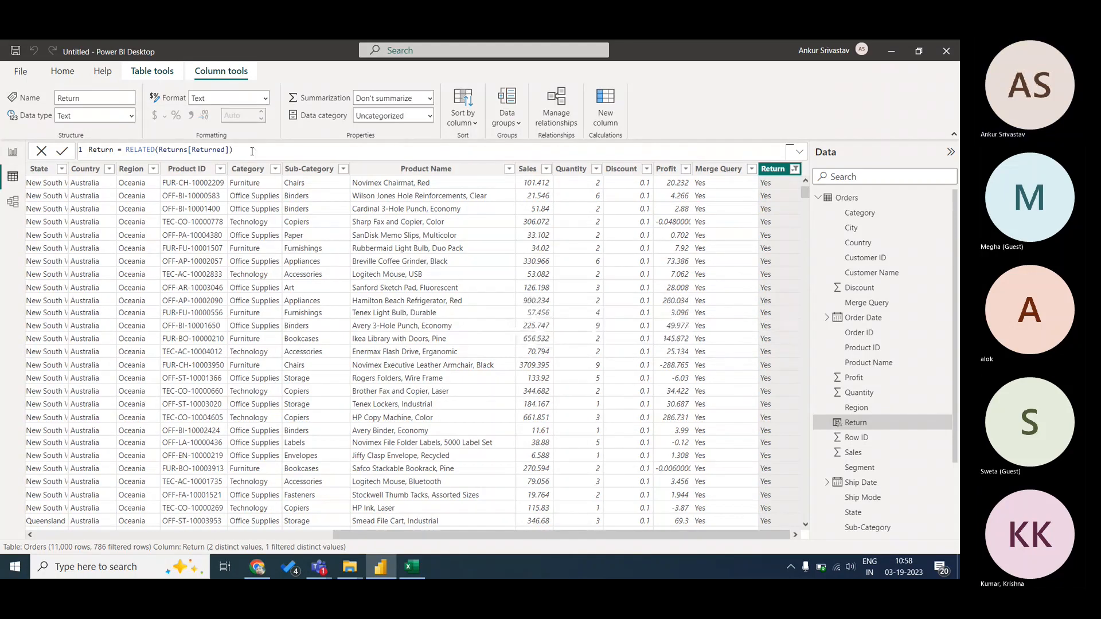
- Include blank values again in the Return column's filter so that all Orders rows are shown
left_click(795, 170)
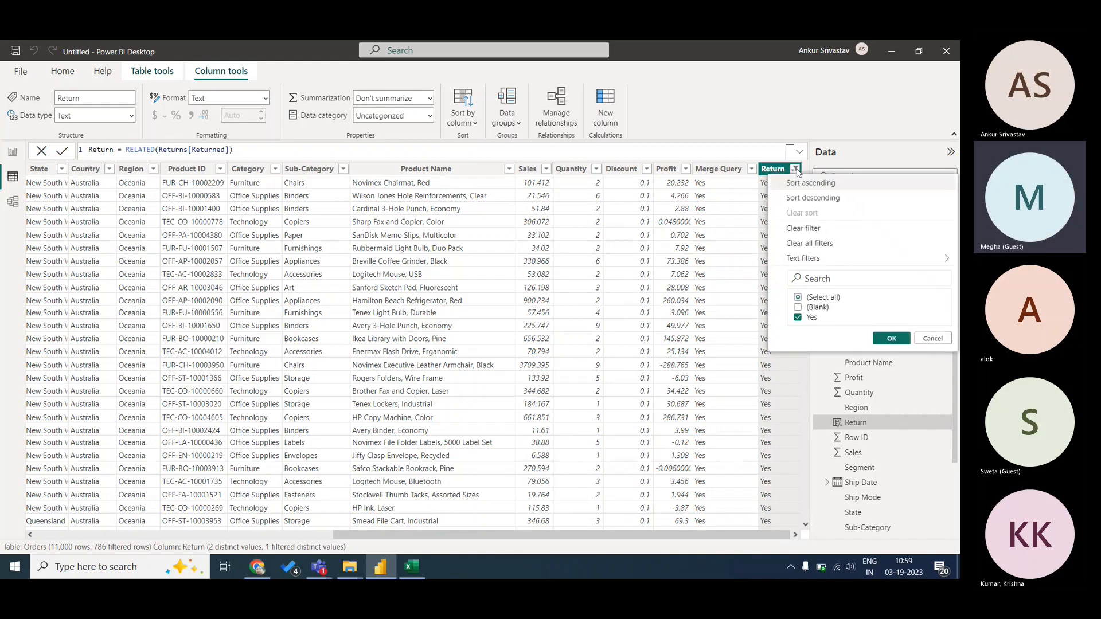
left_click(798, 307)
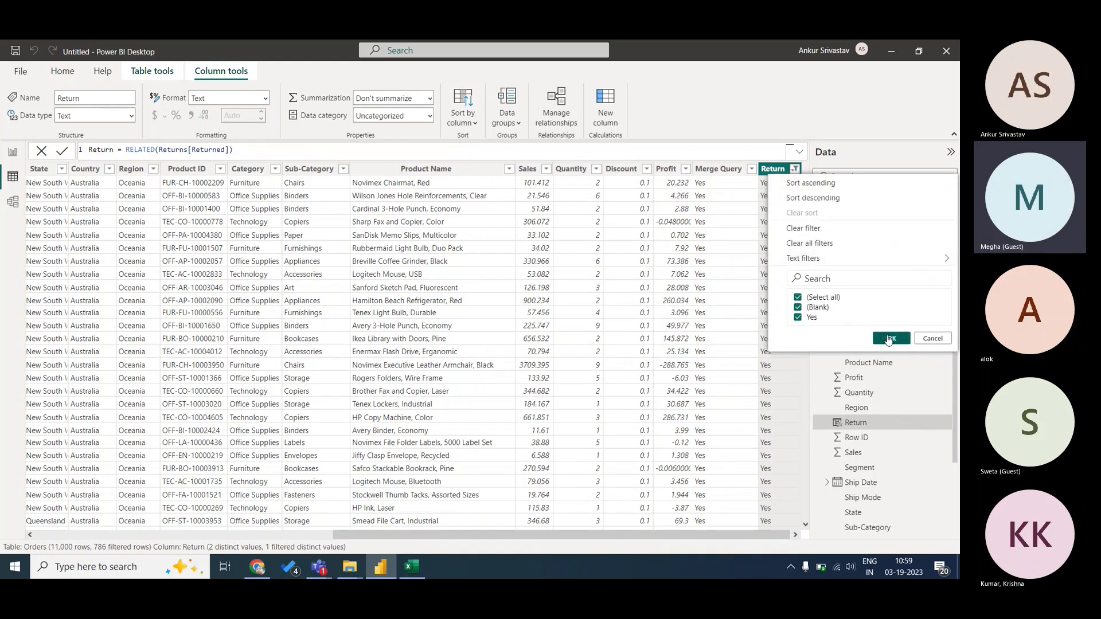
left_click(890, 339)
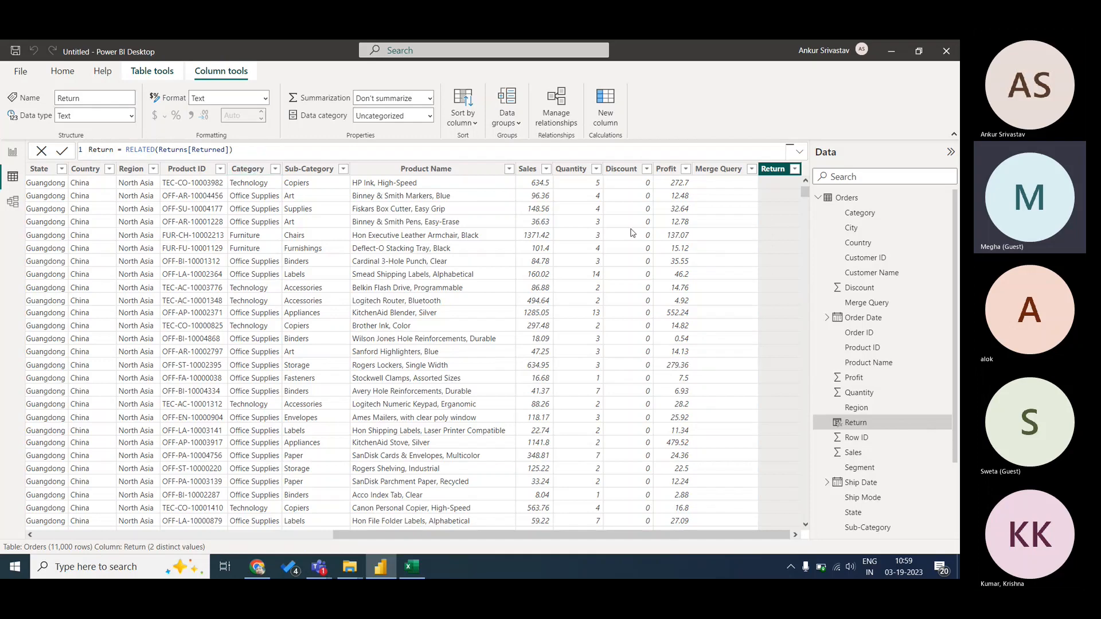
- Collapse the Orders field list and highlight the Returns table reference in the Return column's formula
left_click(818, 197)
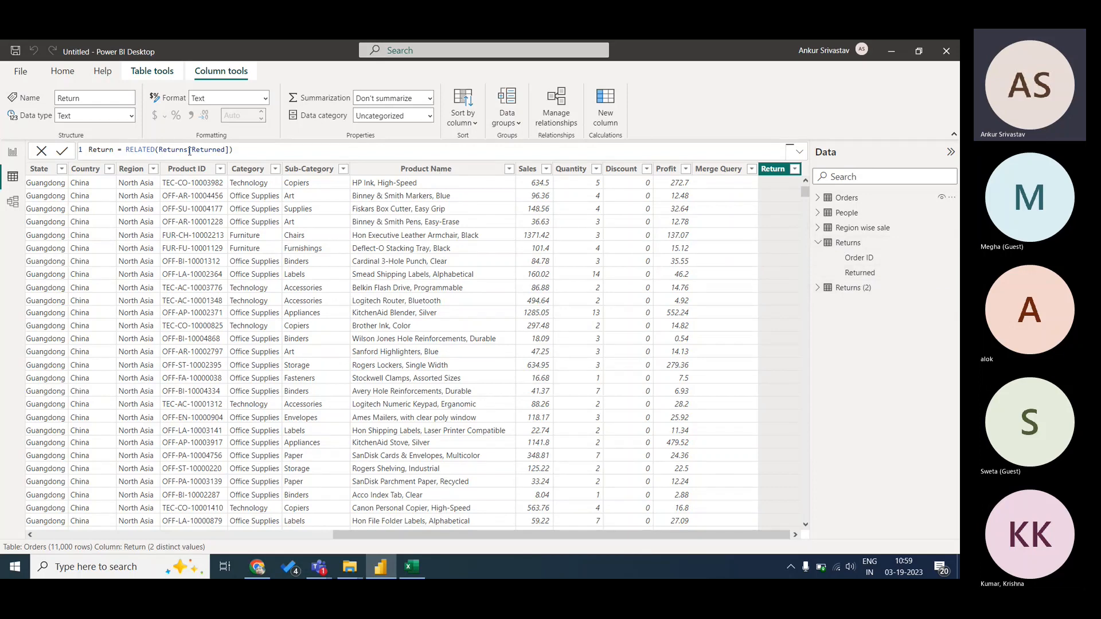
left_click_drag(188, 151, 160, 150)
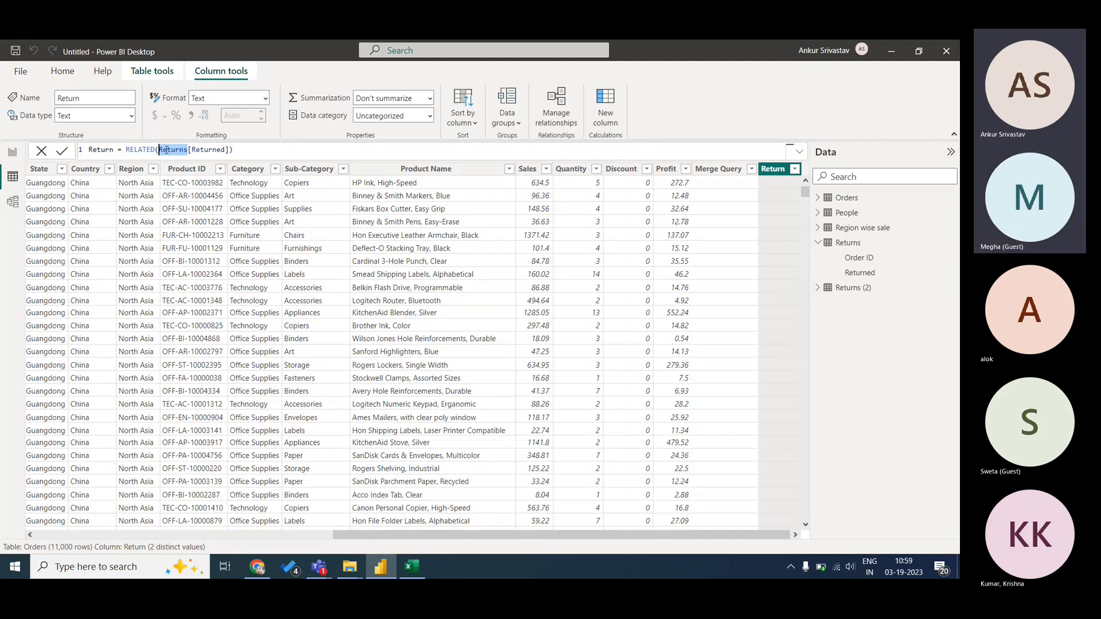
left_click(246, 150)
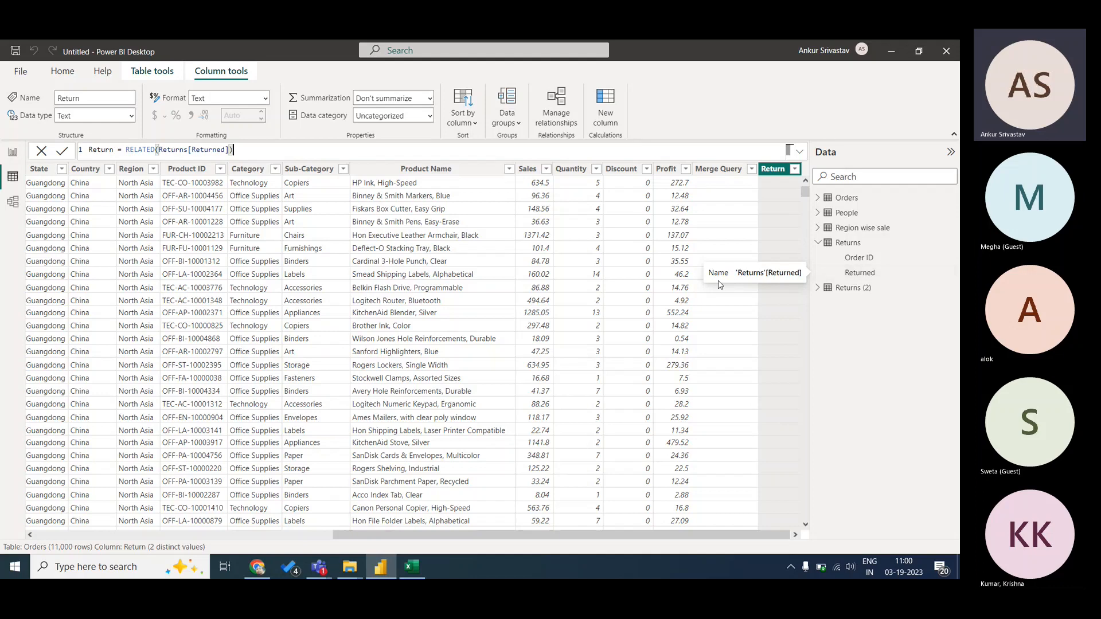
- Erase the Return column's expression back to the first letter of its function name
key("BackSpace")
key("BackSpace")
key("BackSpace")
key("BackSpace")
key("BackSpace")
key("BackSpace")
key("BackSpace")
key("BackSpace")
key("BackSpace")
key("BackSpace")
key("BackSpace")
key("BackSpace")
key("BackSpace")
key("BackSpace")
key("BackSpace")
key("BackSpace")
key("BackSpace")
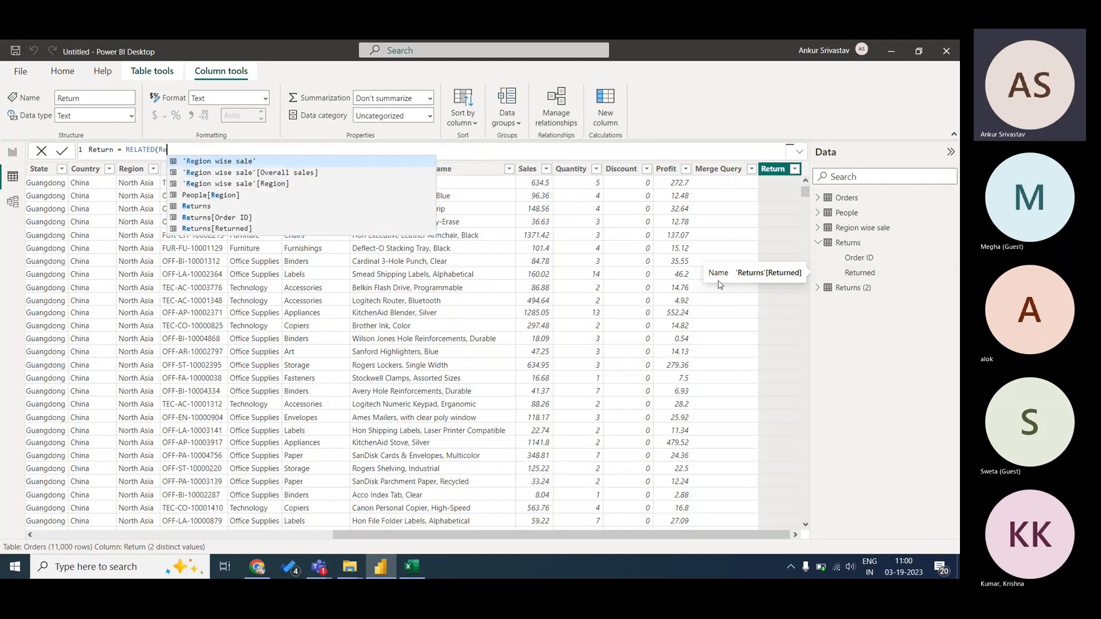
key("BackSpace")
key("BackSpace")
key("BackSpace")
key("BackSpace")
key("BackSpace")
key("BackSpace")
key("BackSpace")
key("BackSpace")
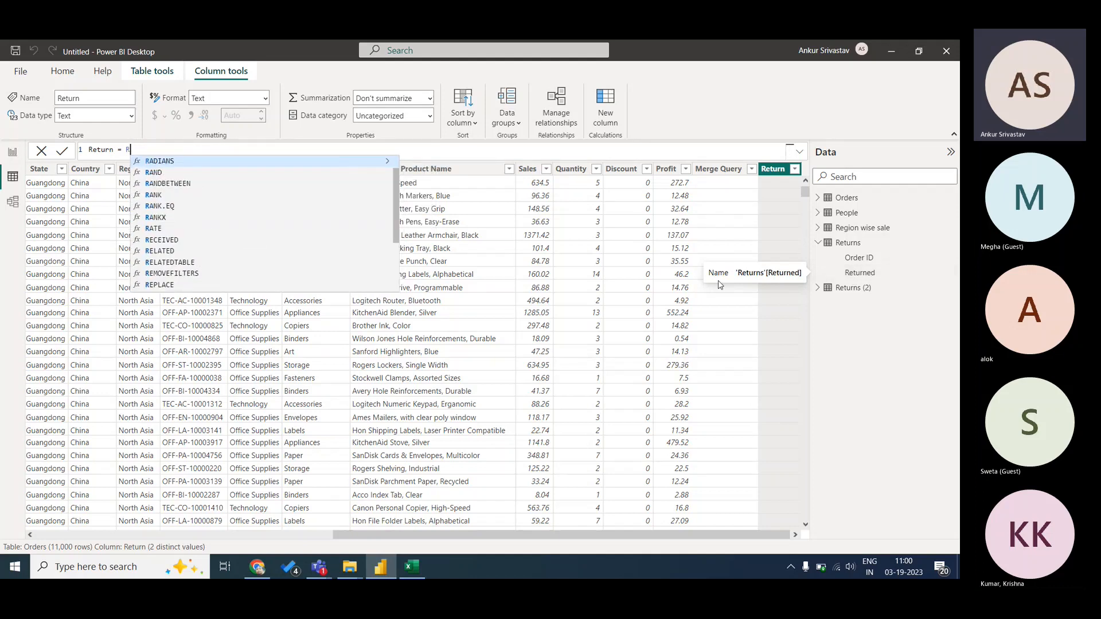
- Complete the Return column's expression as Related(Returns[Returned]), commit it, and check the values in the column's filter
type("elated")
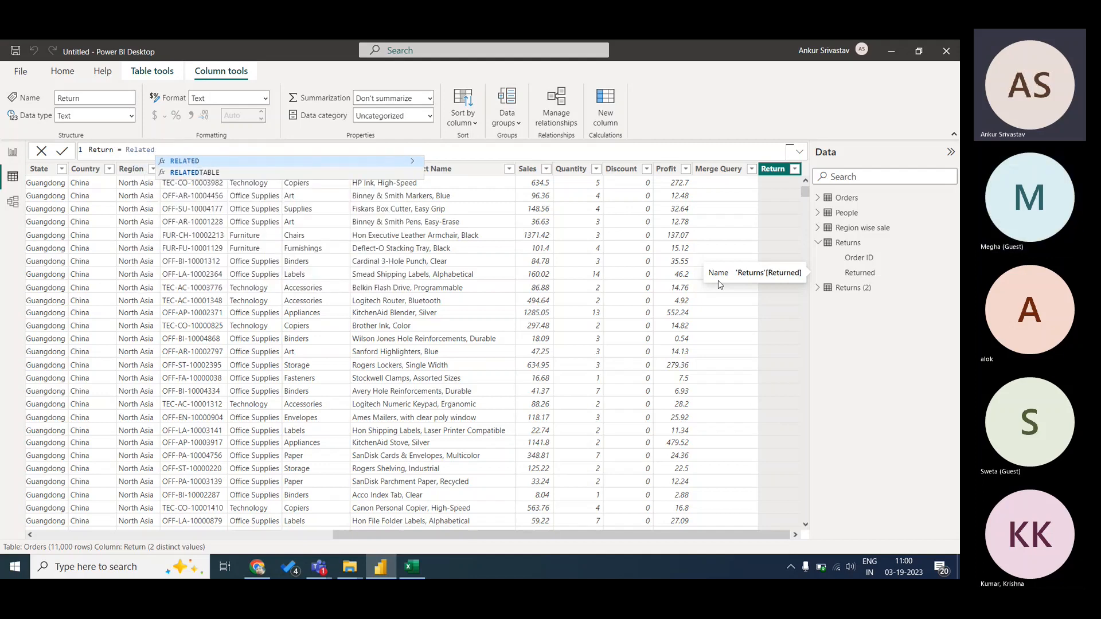
type("(")
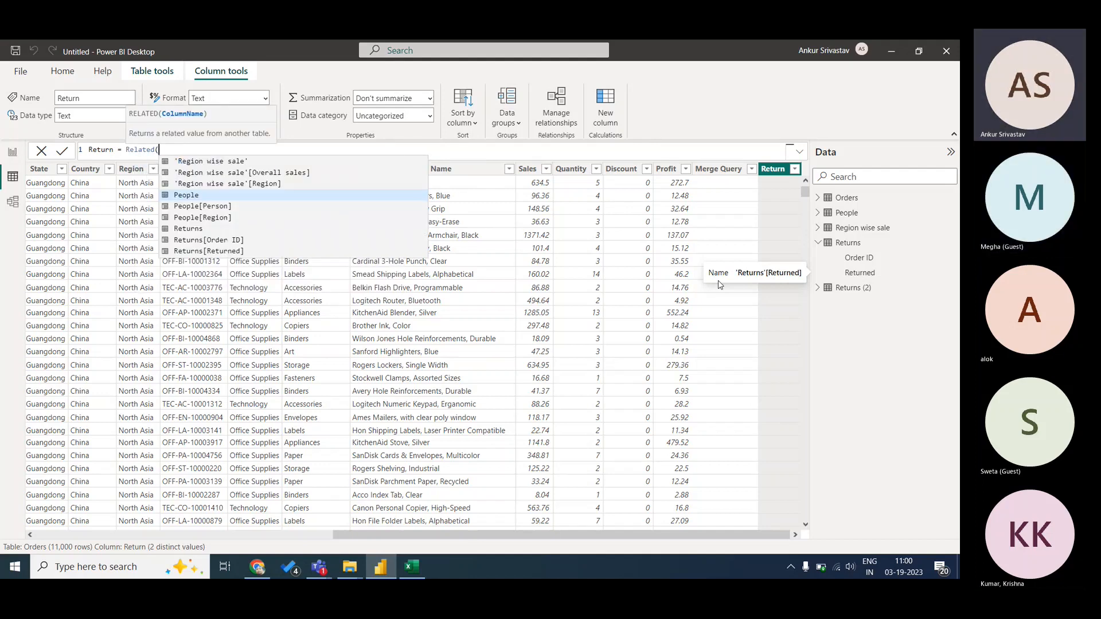
key("Down")
key("Down")
key("Down")
key("Down")
key("Down")
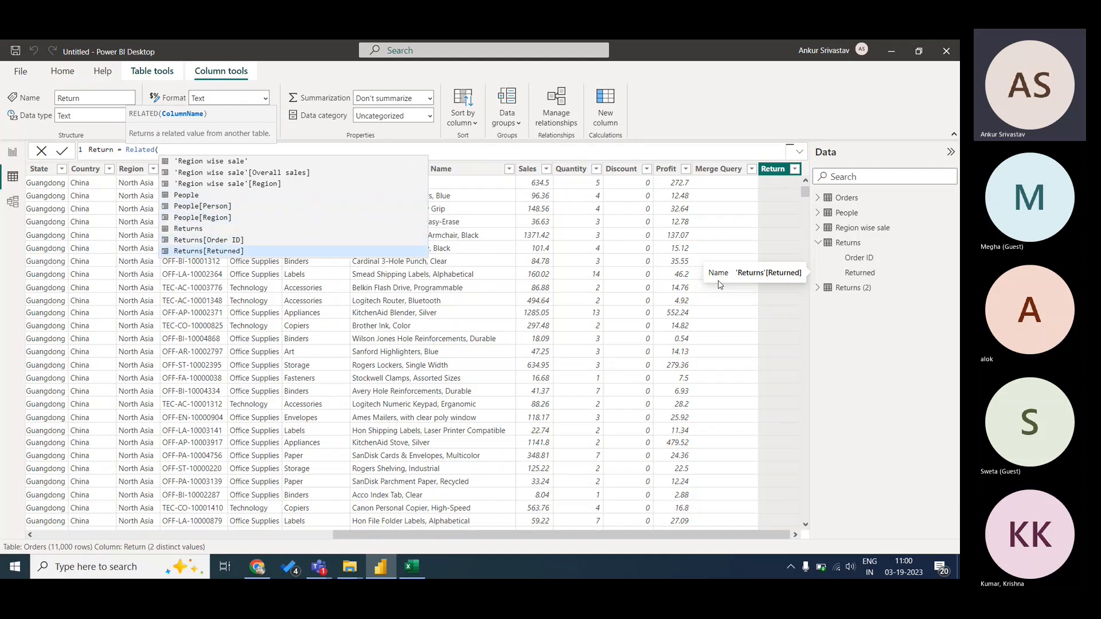
key("Up")
key("Down")
key("Tab")
type(")")
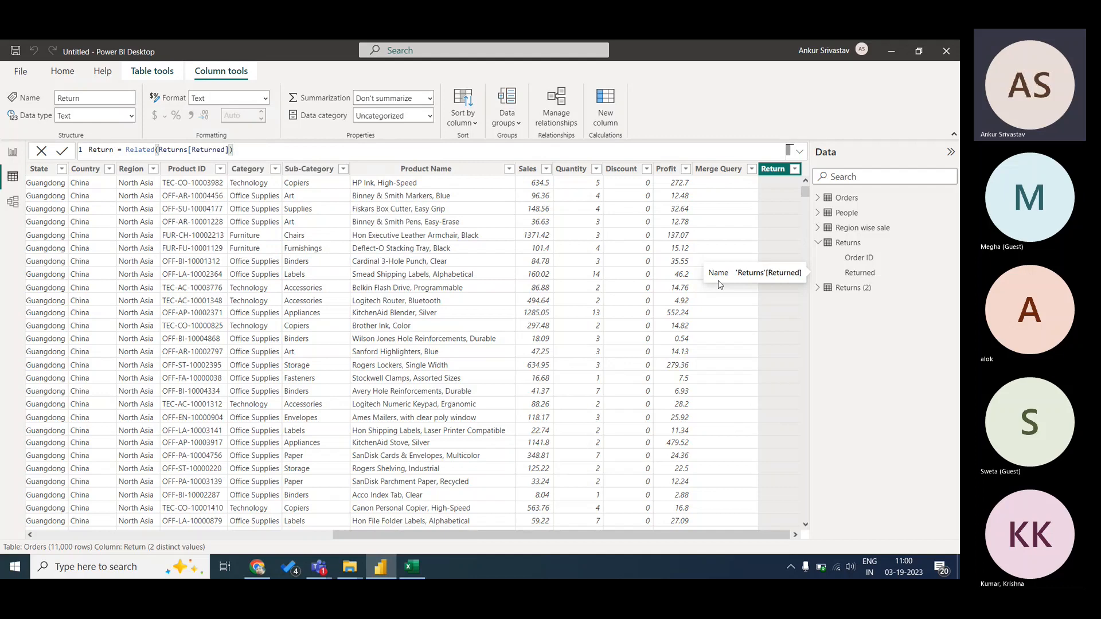
key("Return")
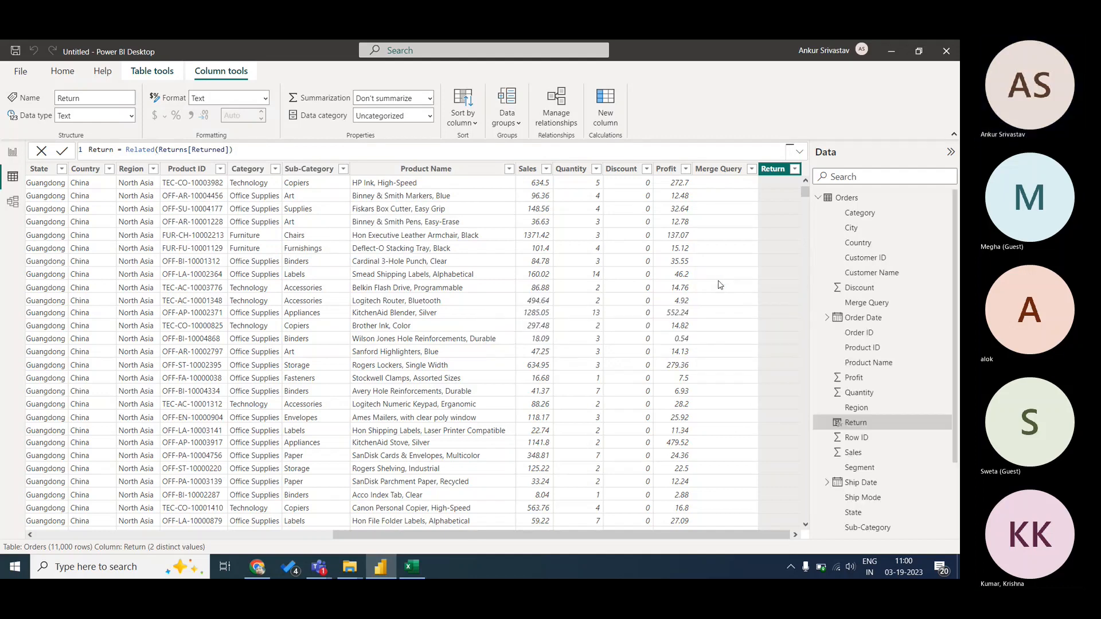
left_click(794, 168)
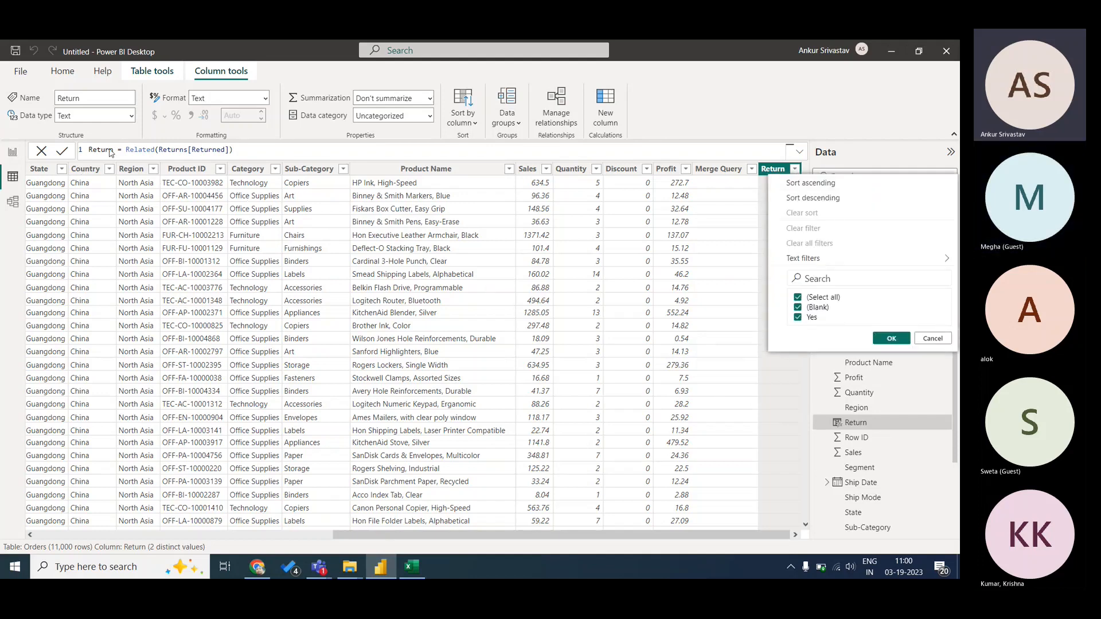
left_click(932, 339)
- Rename the Return calculated column as Return Item within its formula and commit the change
key("BackSpace")
key("BackSpace")
key("BackSpace")
key("BackSpace")
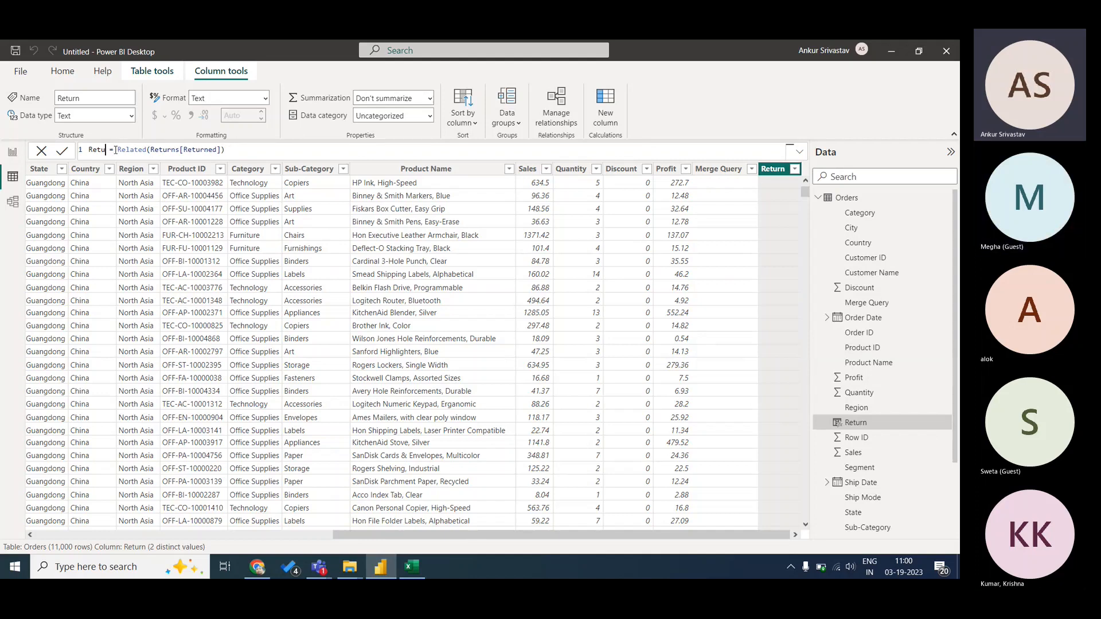
type("turnItem")
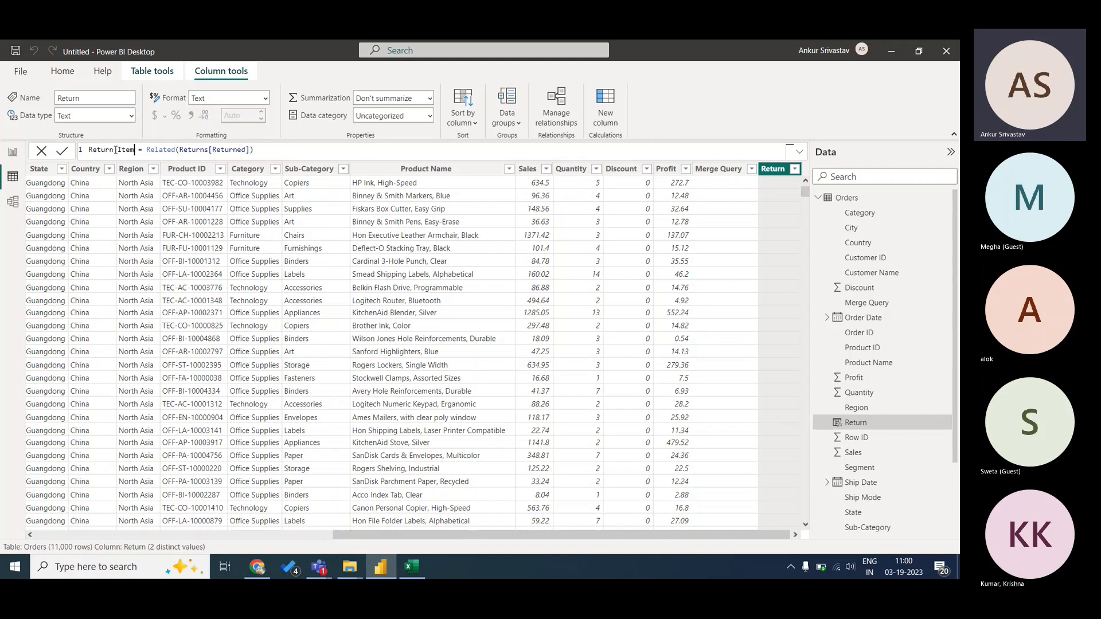
left_click(115, 150)
key("Return")
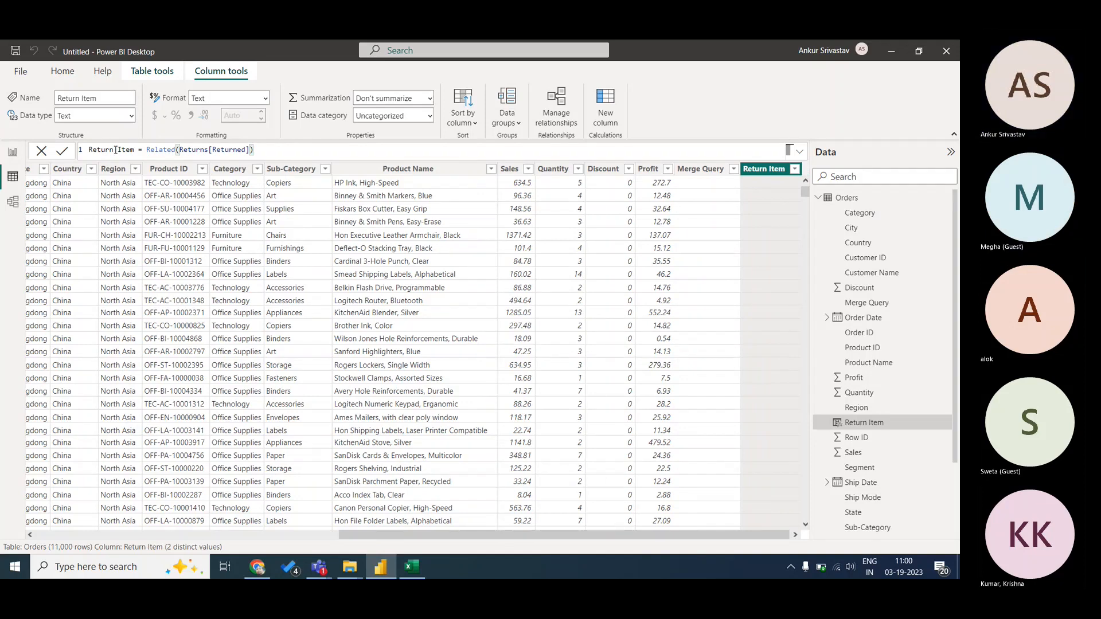
- Review the Return Item formula and compare the column with the Merge Query column
left_click_drag(135, 150, 175, 150)
left_click_drag(255, 150, 89, 148)
left_click(271, 150)
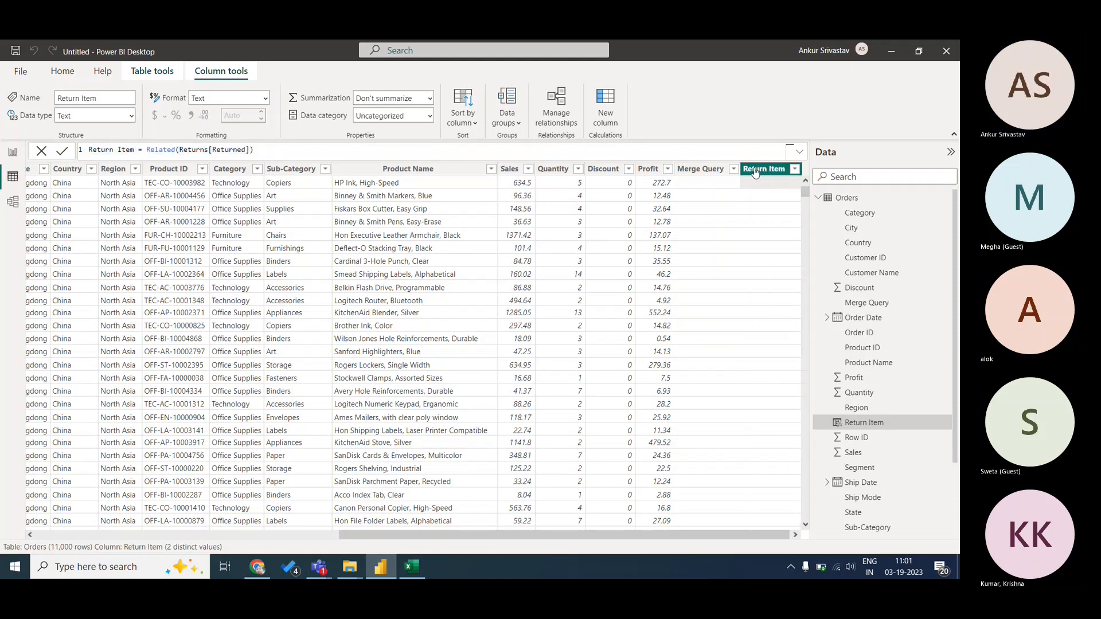
left_click(714, 199)
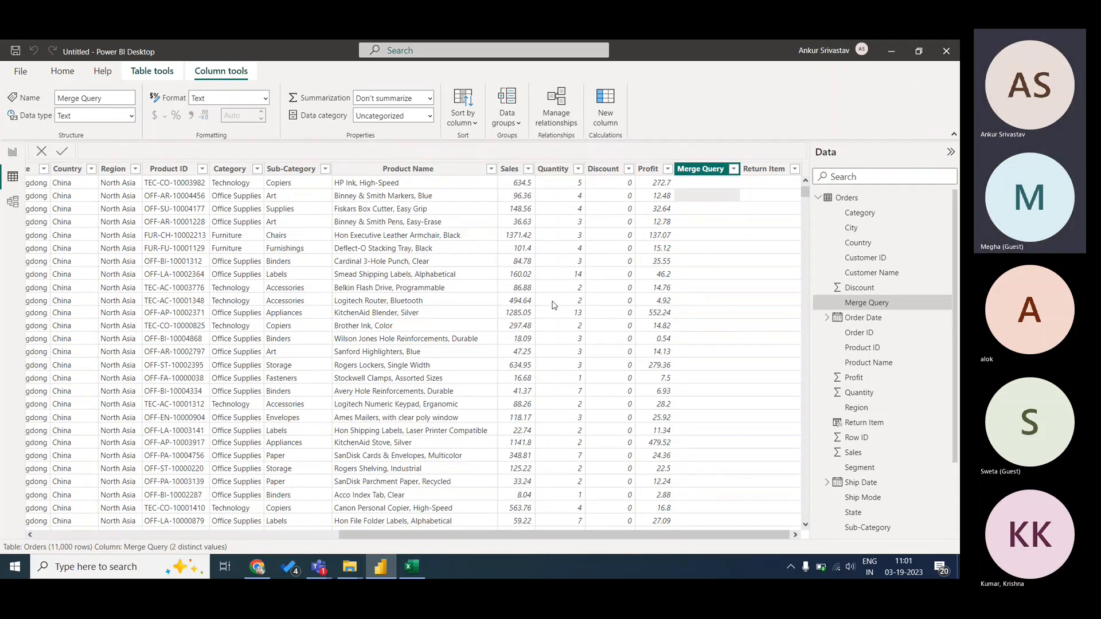
left_click(250, 534)
left_click(62, 71)
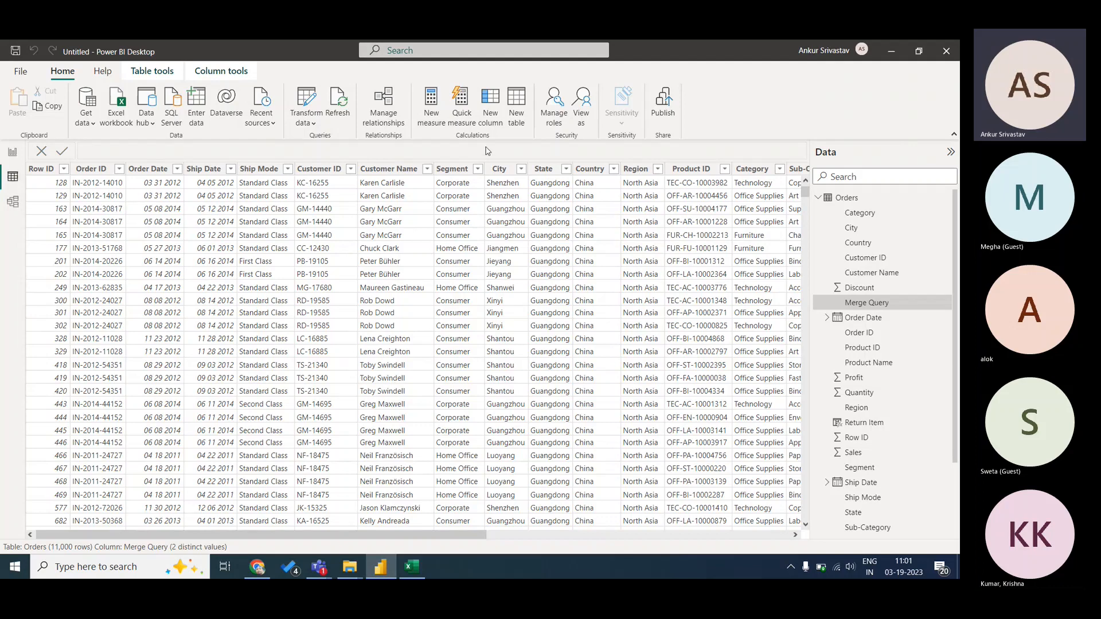
left_click(433, 103)
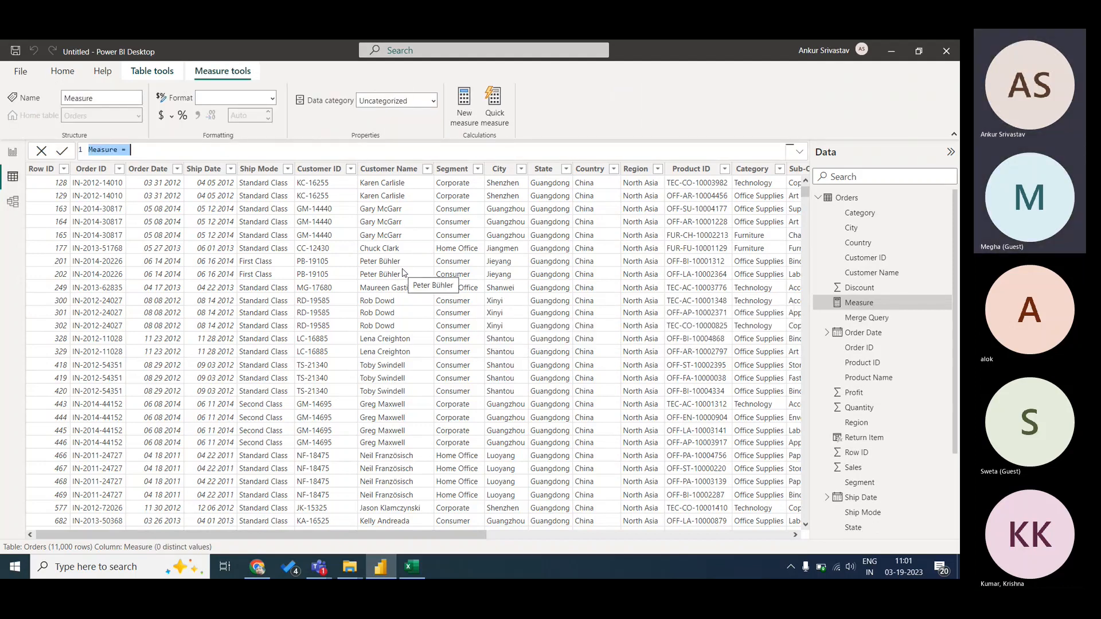
left_click(119, 149)
key("BackSpace")
key("BackSpace")
key("BackSpace")
key("BackSpace")
key("BackSpace")
key("BackSpace")
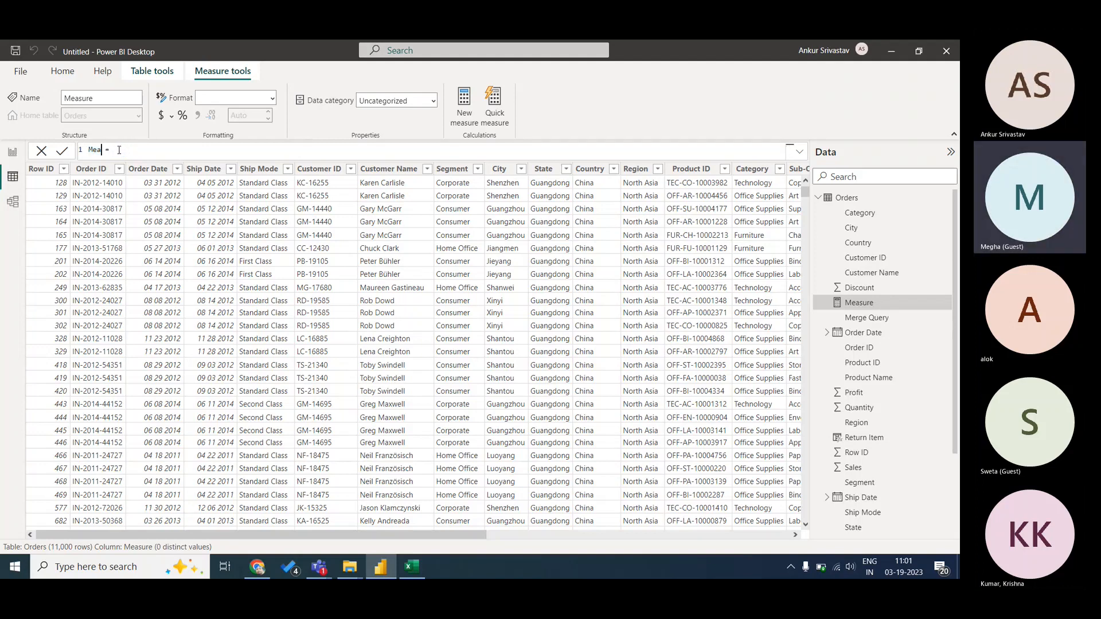
key("BackSpace")
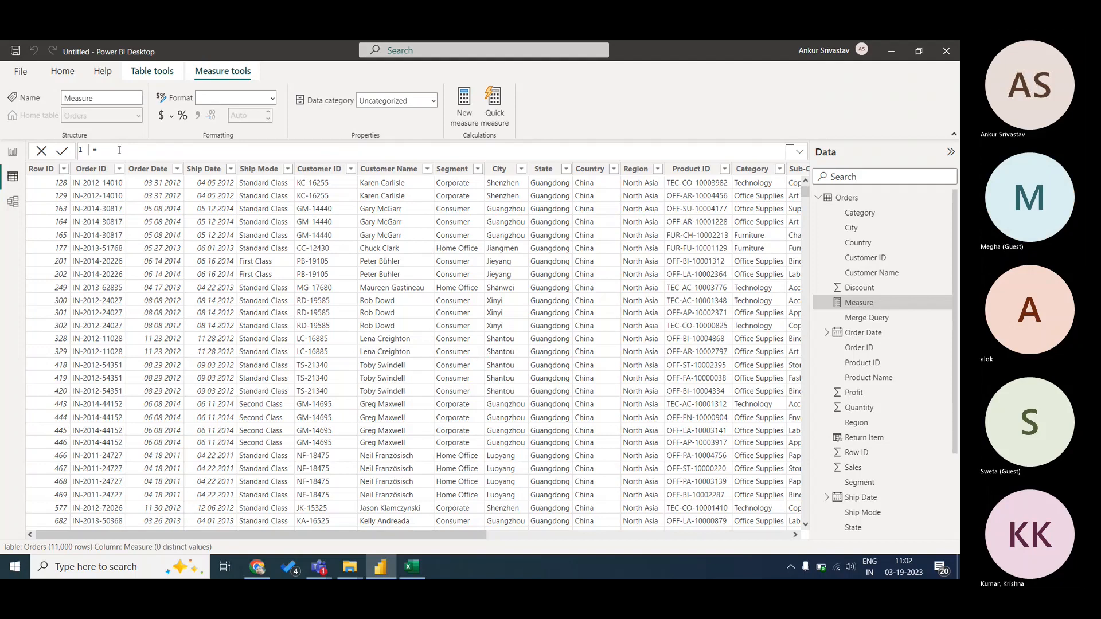
key("ctrl+z")
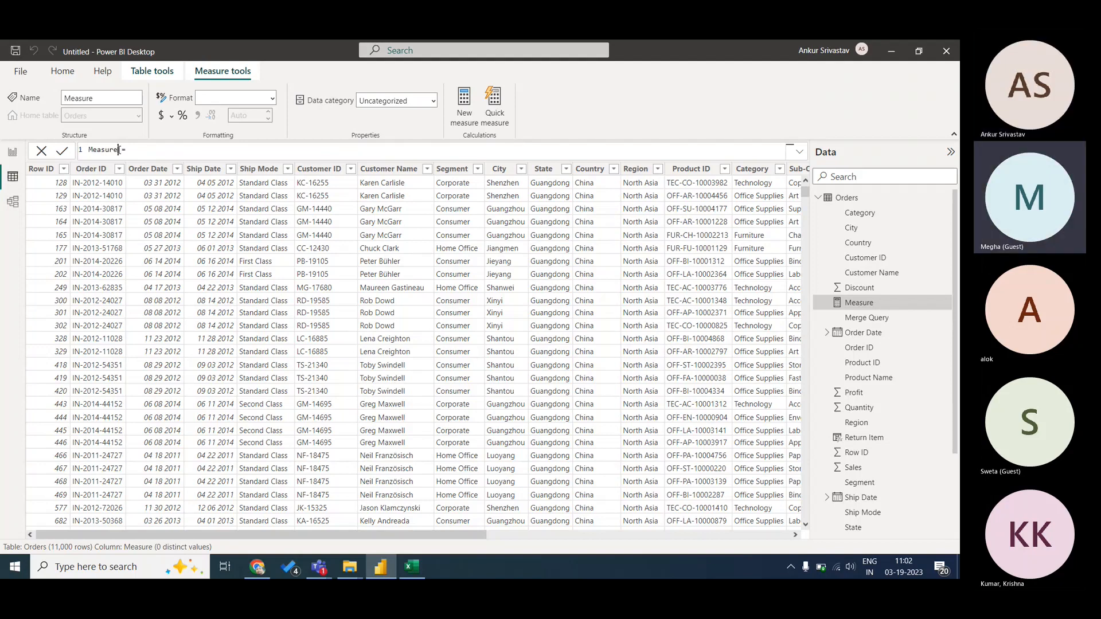
left_click(12, 178)
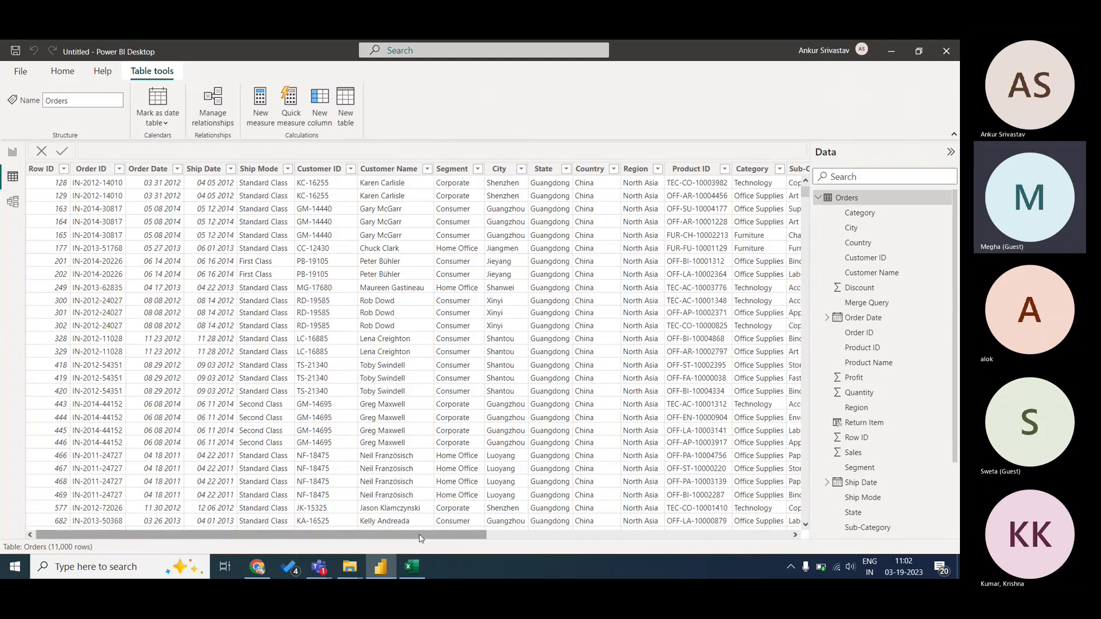
- Select the Merge Query column, examine the merge options for Orders in the Power Query Editor, and close the editor
left_click_drag(421, 539, 784, 564)
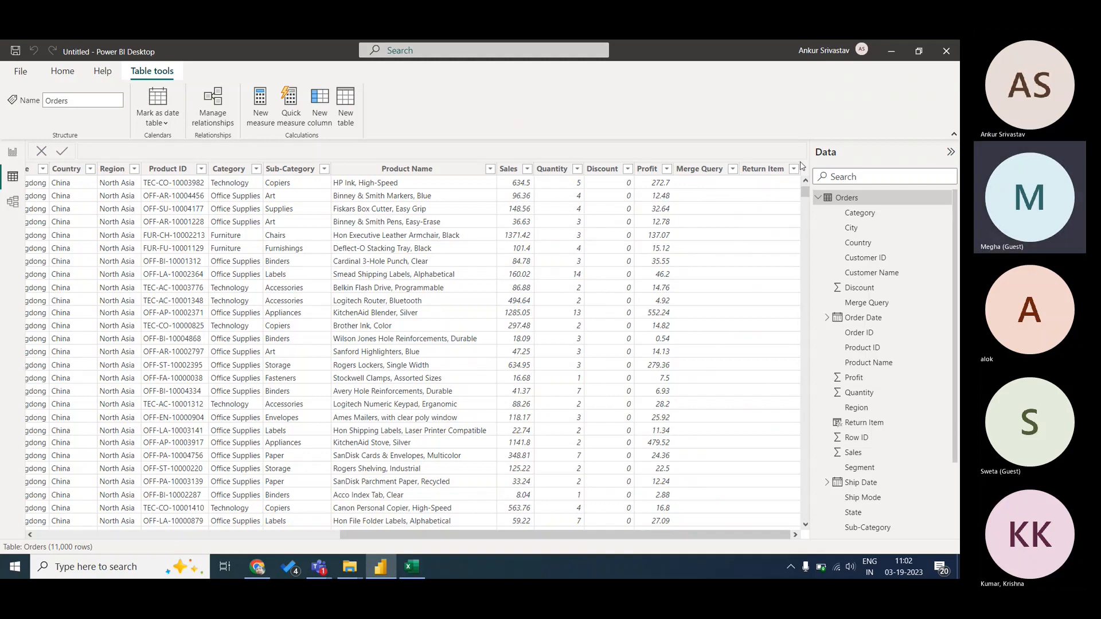
left_click(702, 171)
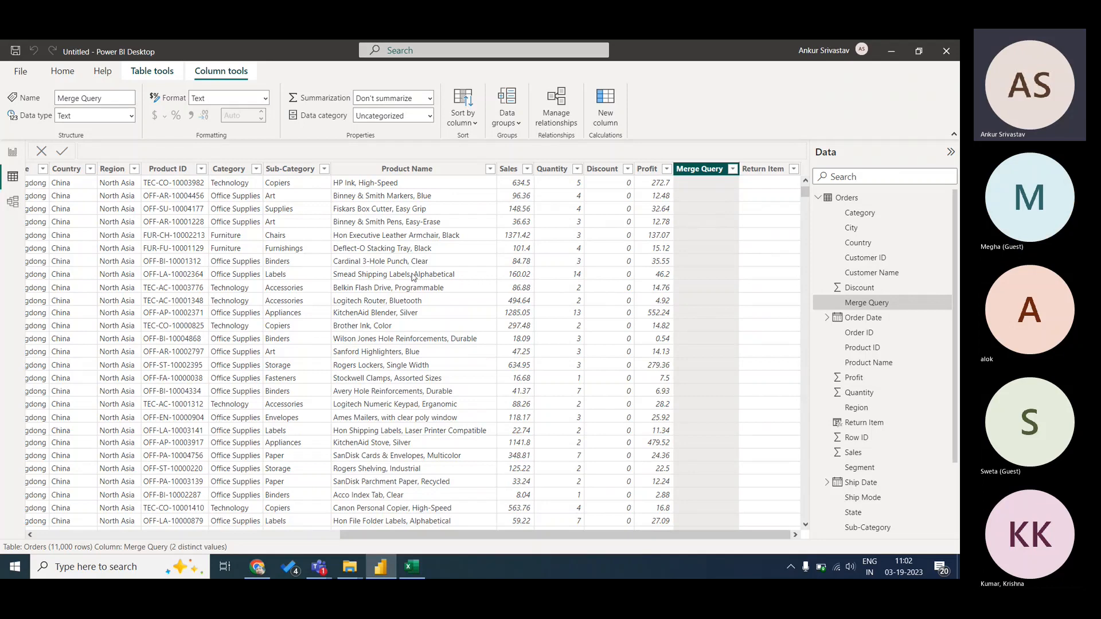
left_click(62, 71)
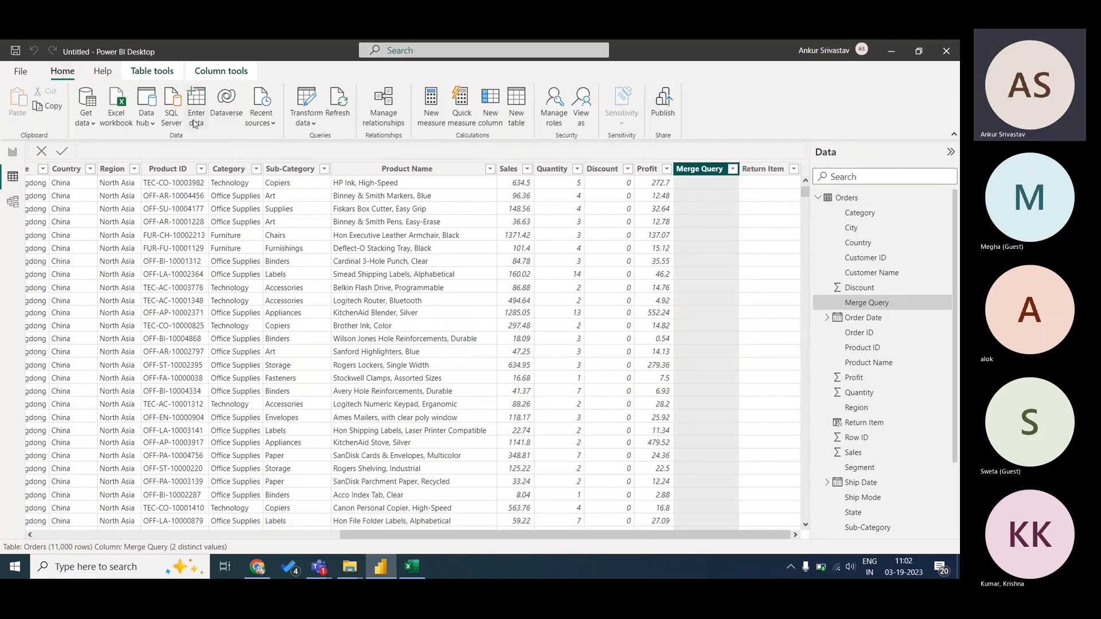
left_click(310, 124)
left_click(325, 144)
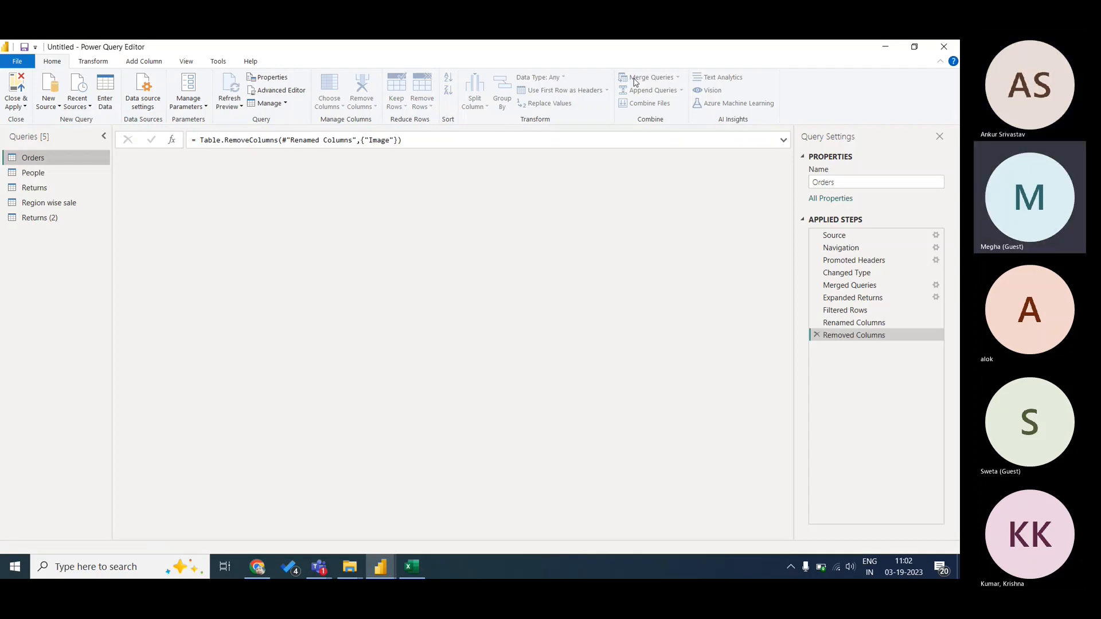
left_click(678, 77)
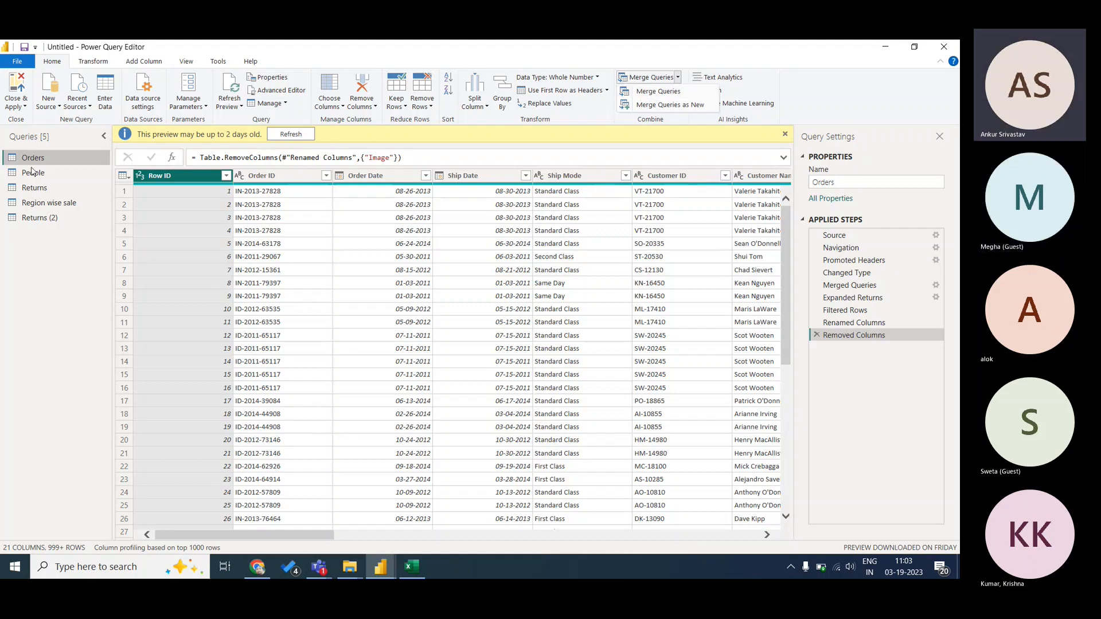
left_click(24, 108)
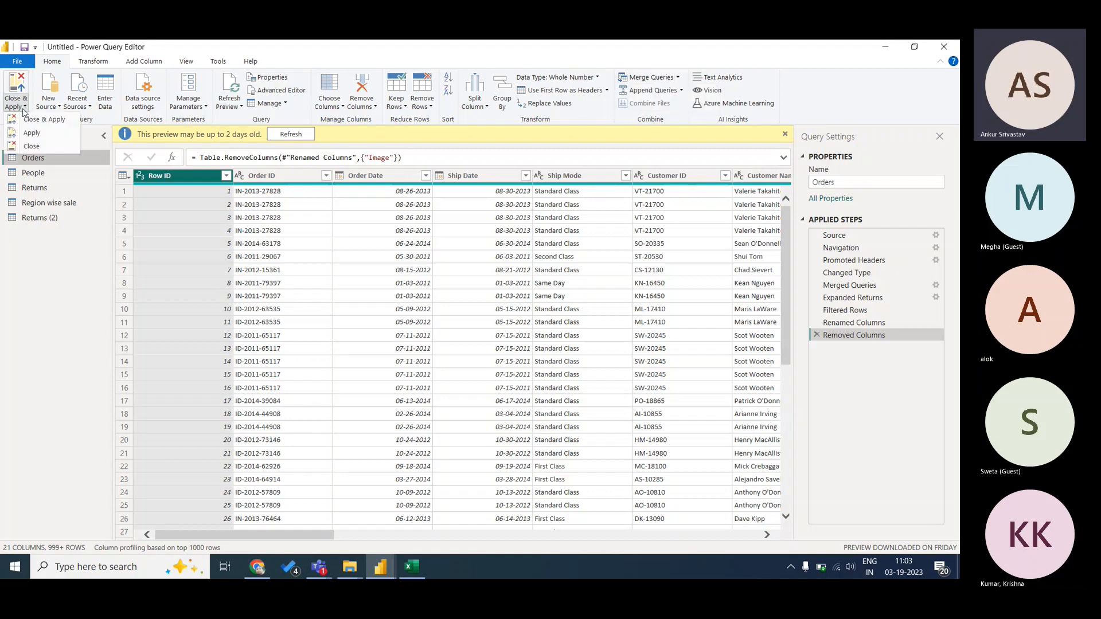
left_click(48, 147)
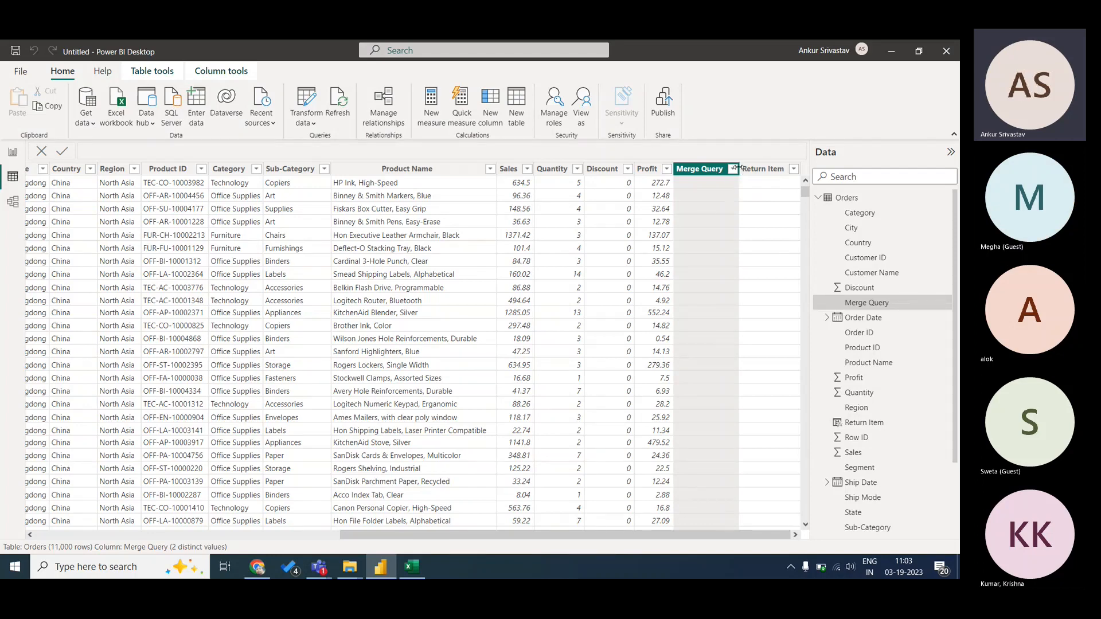
- Check the filter values of the Merge Query column and display the Return Item column's formula for comparison
left_click(733, 169)
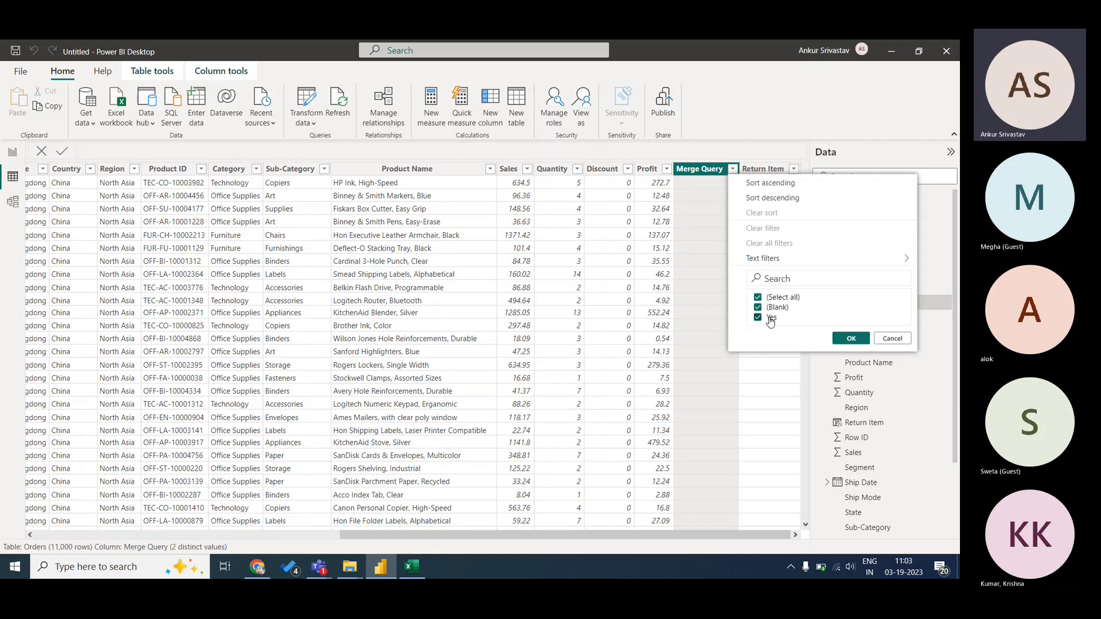
left_click(892, 338)
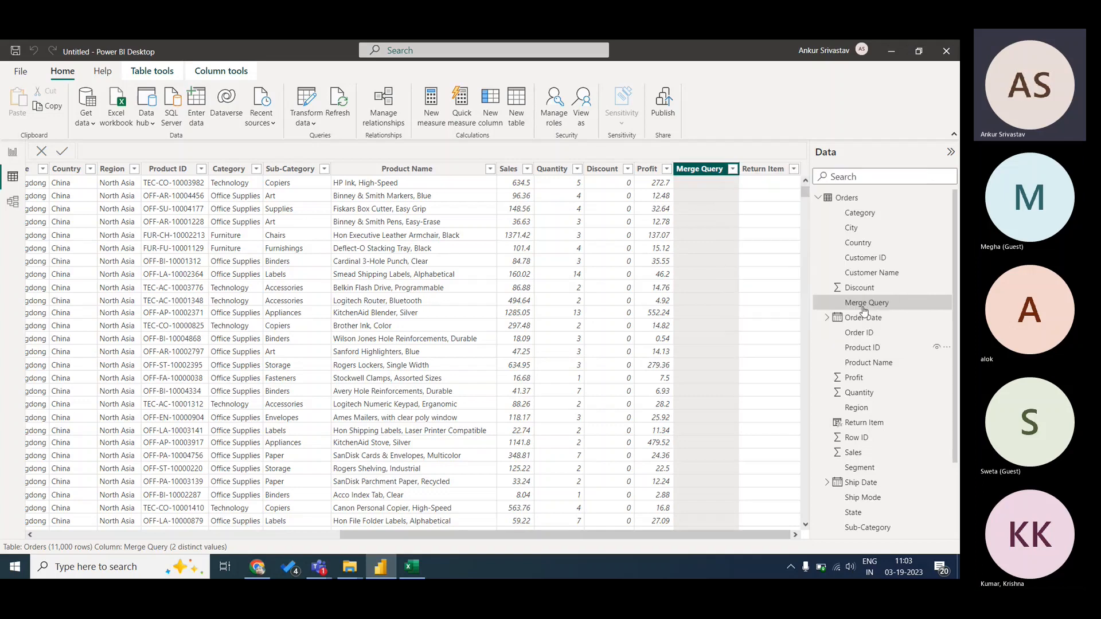
left_click(770, 169)
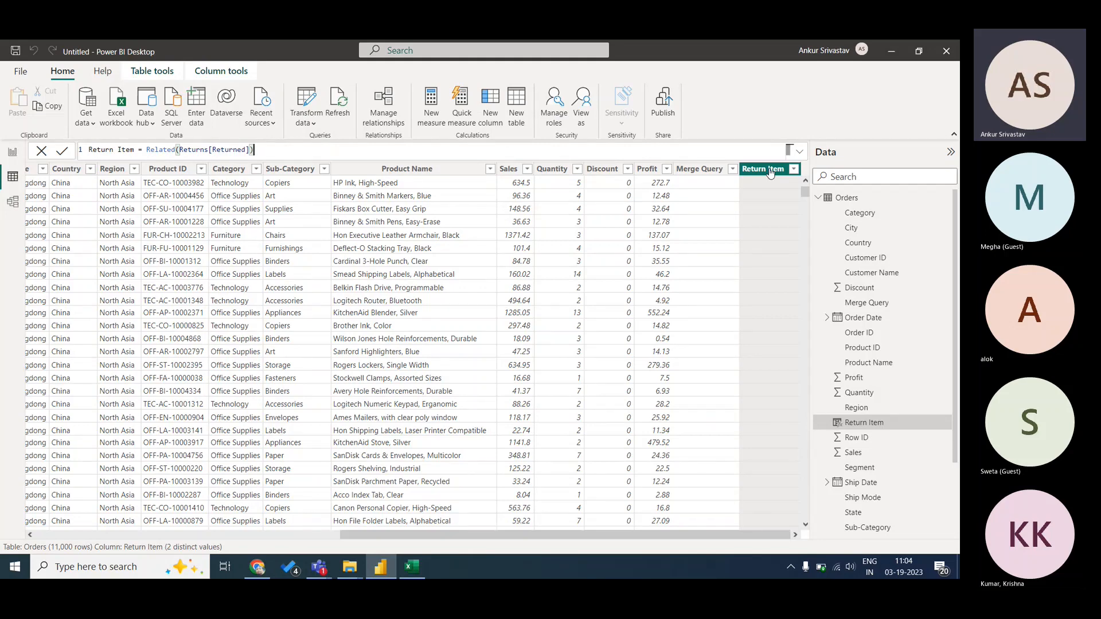
- Examine which fields the Orders and Returns tables contain in the data list
left_click(828, 198)
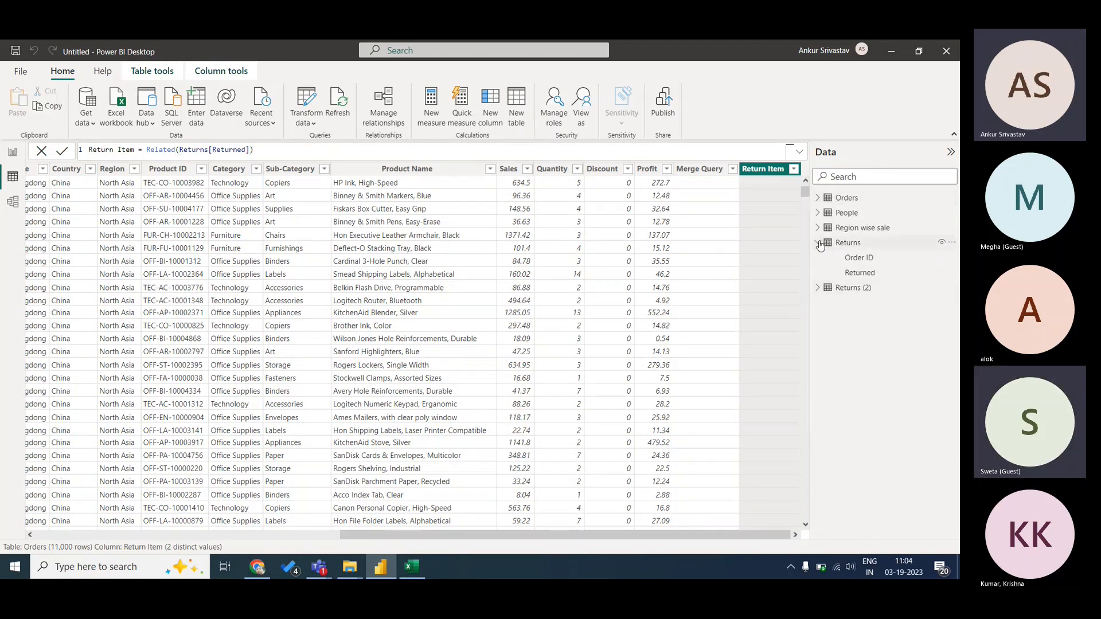
left_click(851, 243)
left_click(818, 198)
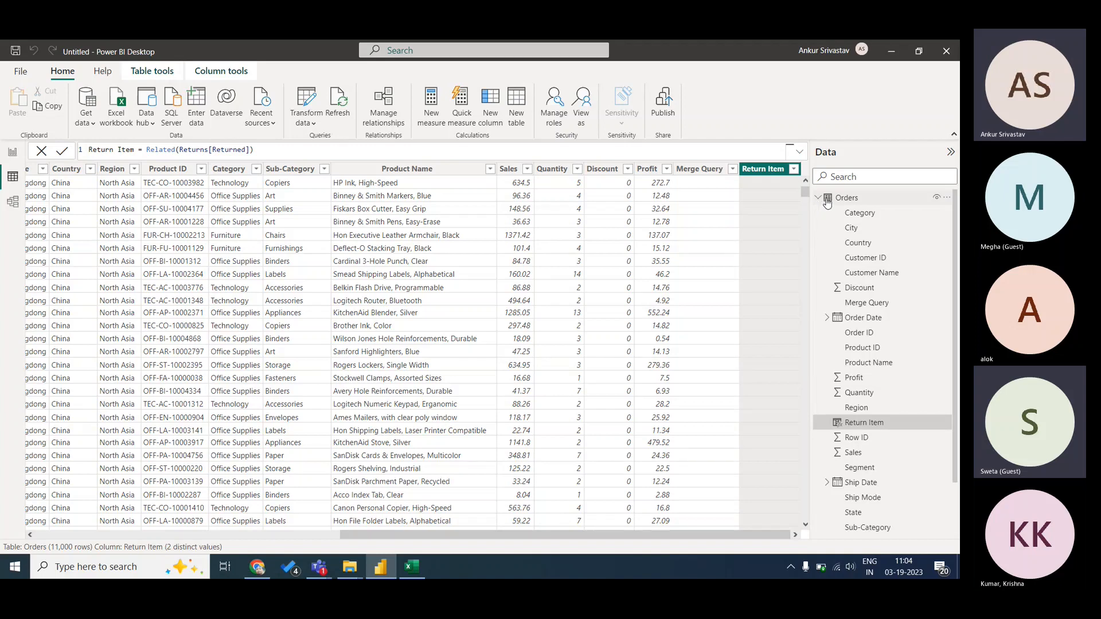
left_click(818, 199)
left_click(817, 243)
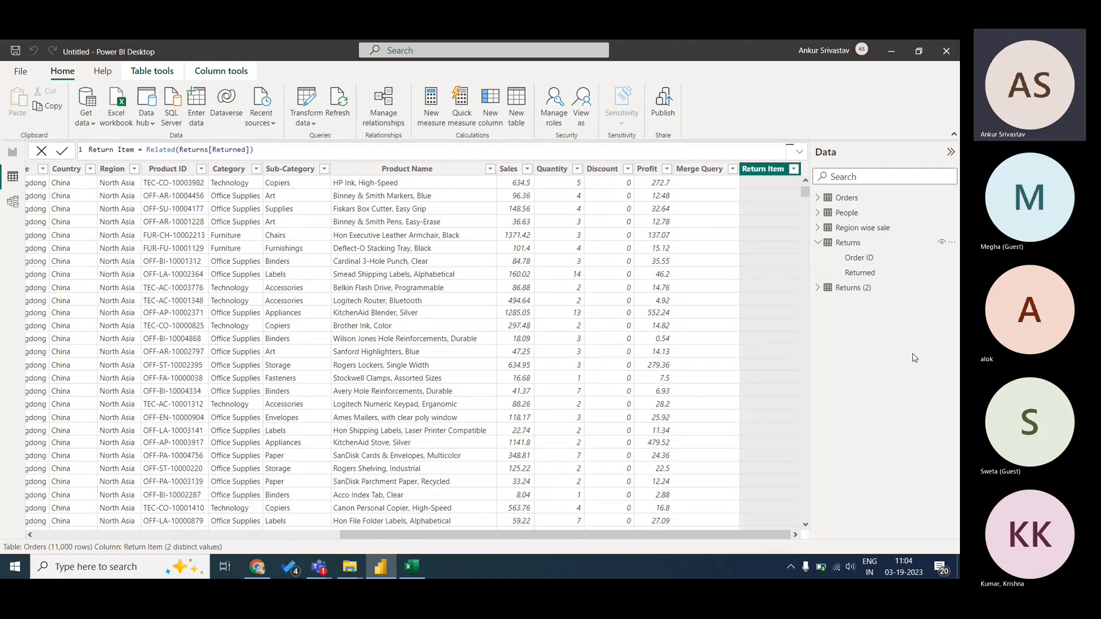
left_click(820, 243)
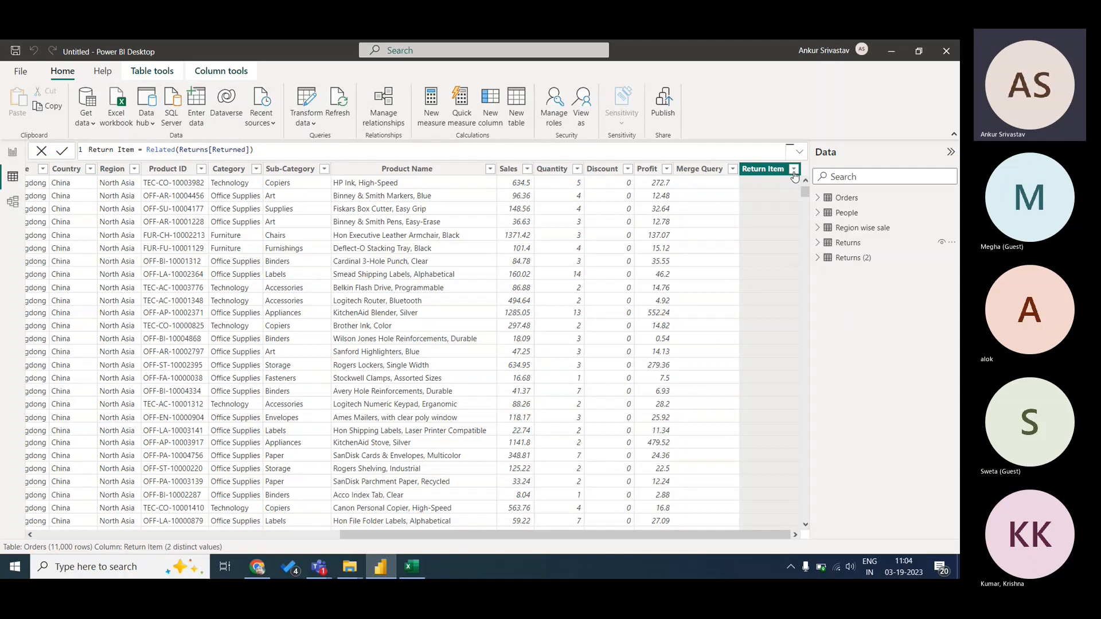
- Delete the Order ID relationship between the Orders and Returns tables in the model
left_click(13, 201)
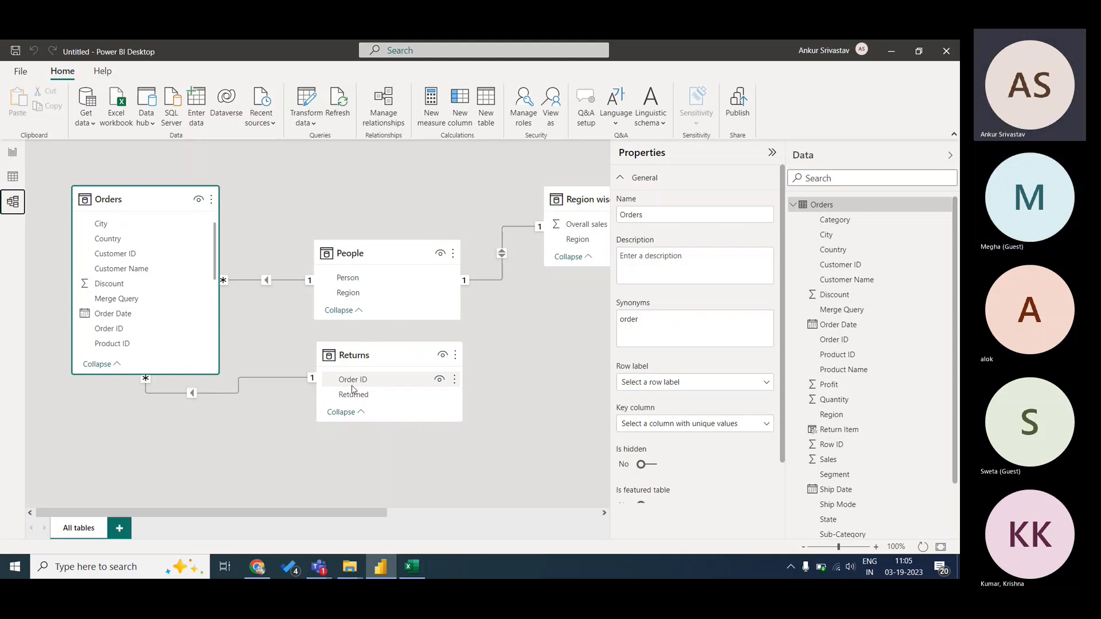
right_click(192, 392)
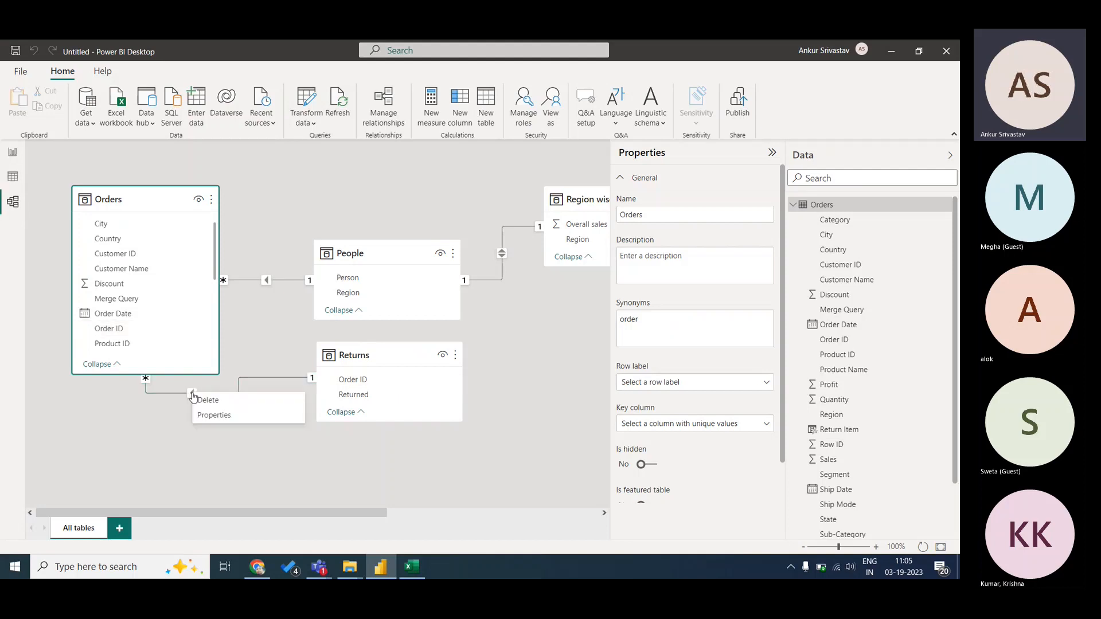
left_click(208, 400)
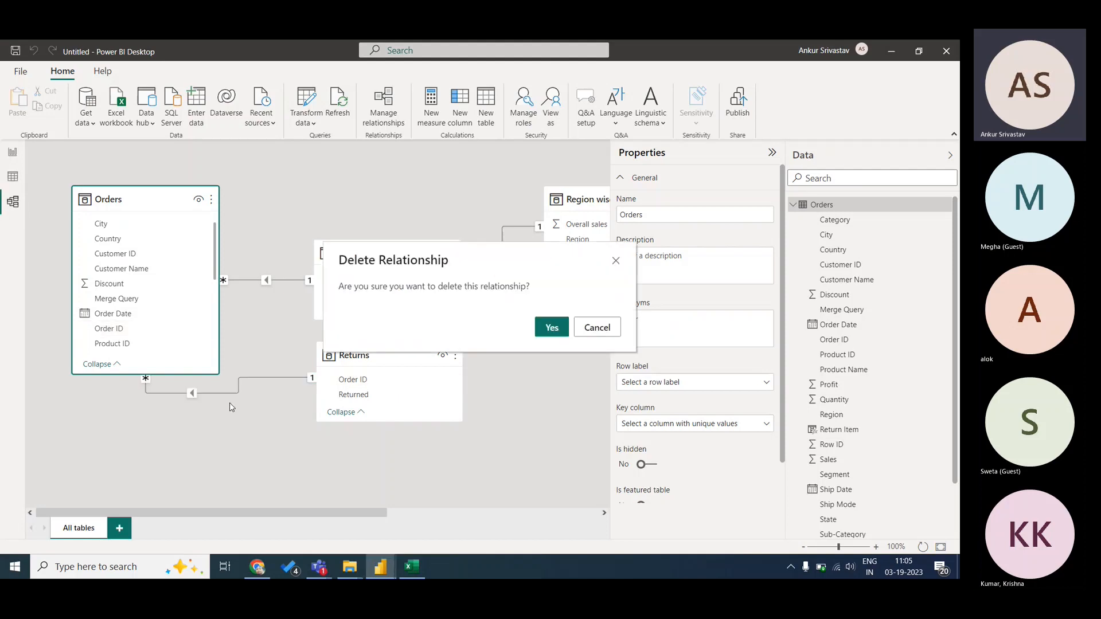
left_click(552, 327)
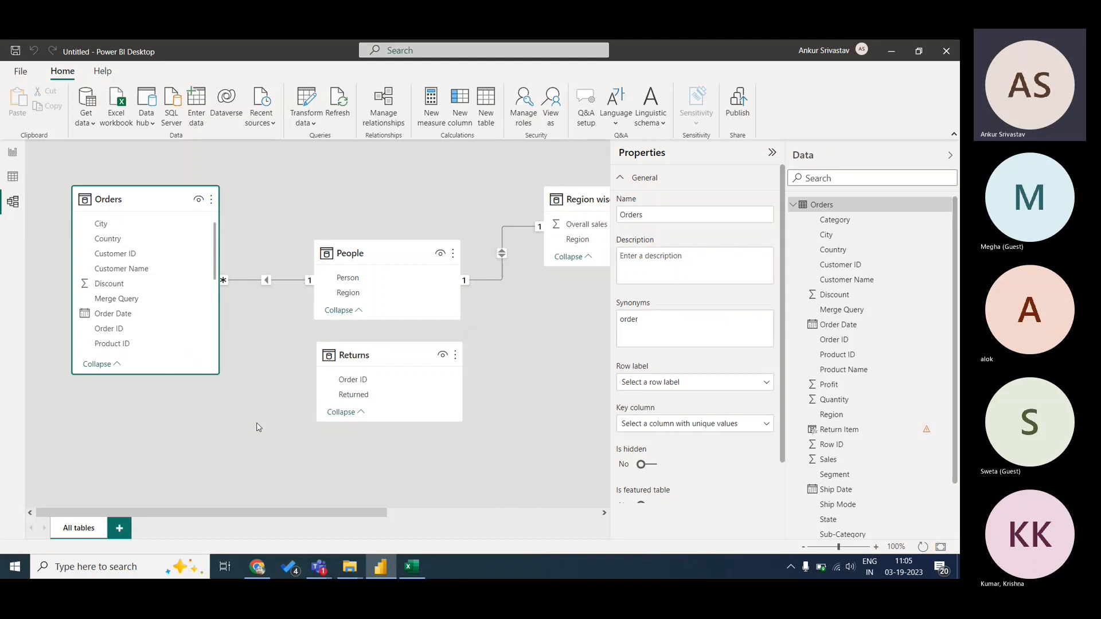
- Check the Return Item column in the Orders data and its sort and filter options
left_click(14, 178)
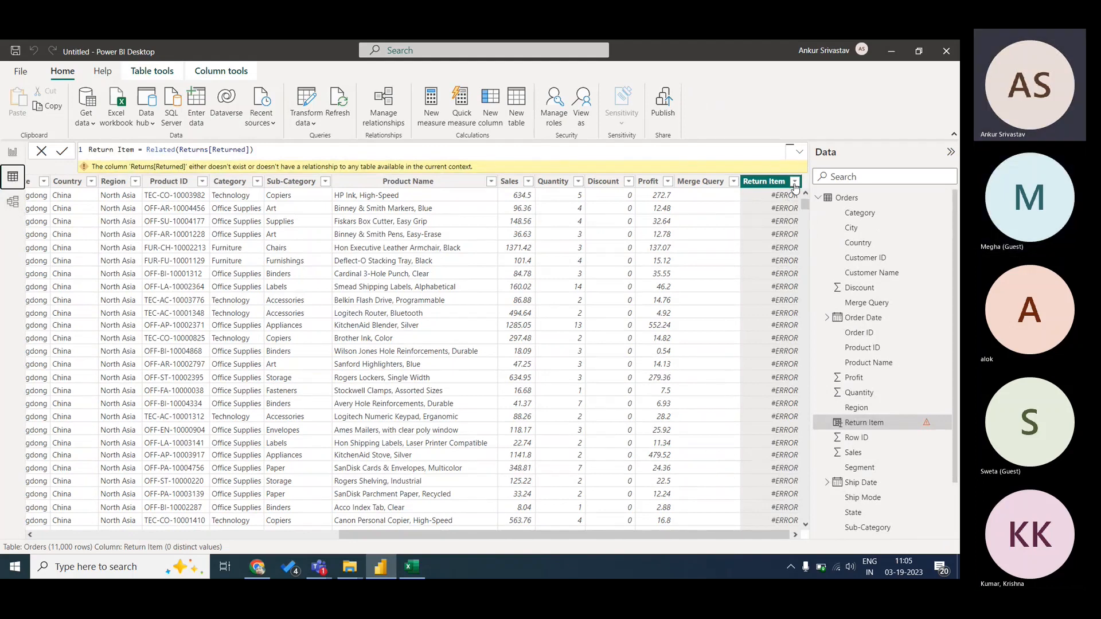
left_click(795, 183)
left_click(794, 182)
left_click(794, 183)
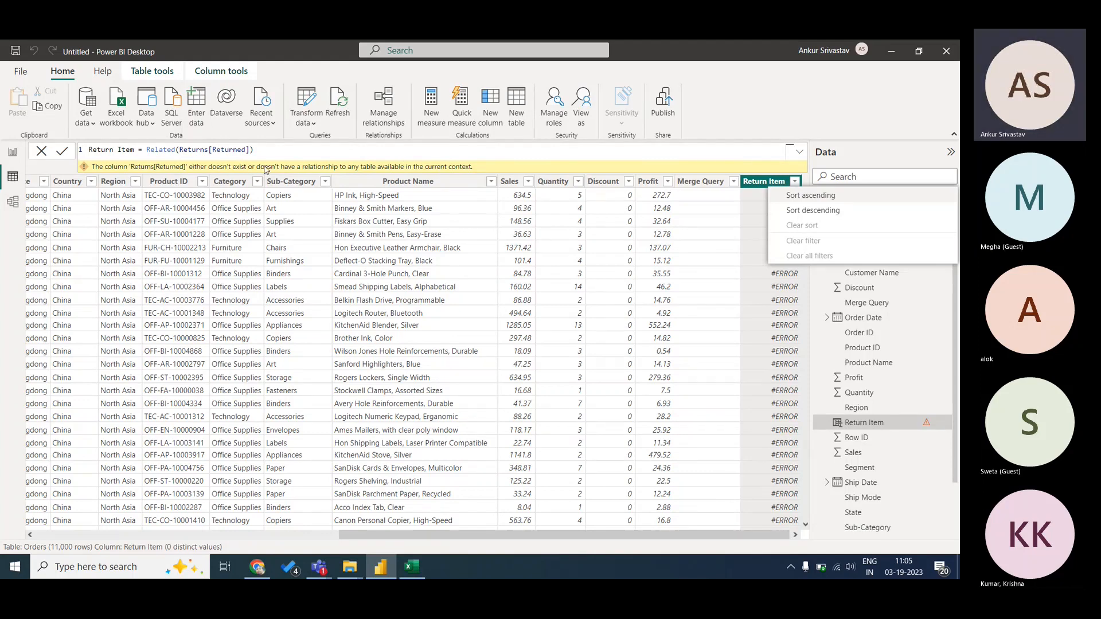
- Create a relationship between Orders and Returns on their Order ID fields in the model
left_click(13, 201)
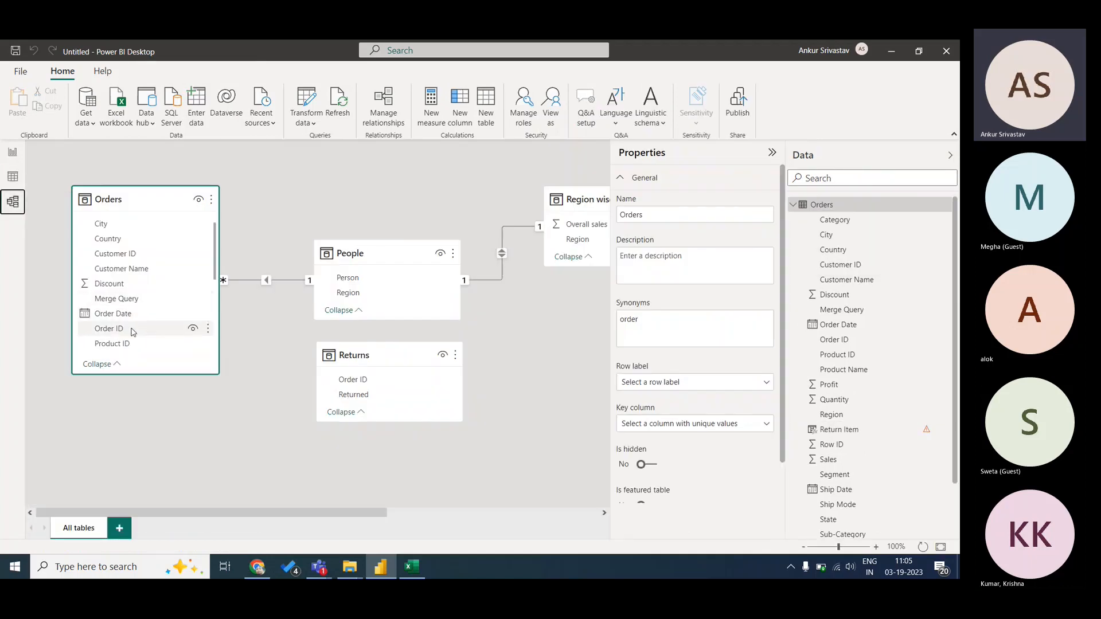
left_click_drag(144, 328, 370, 383)
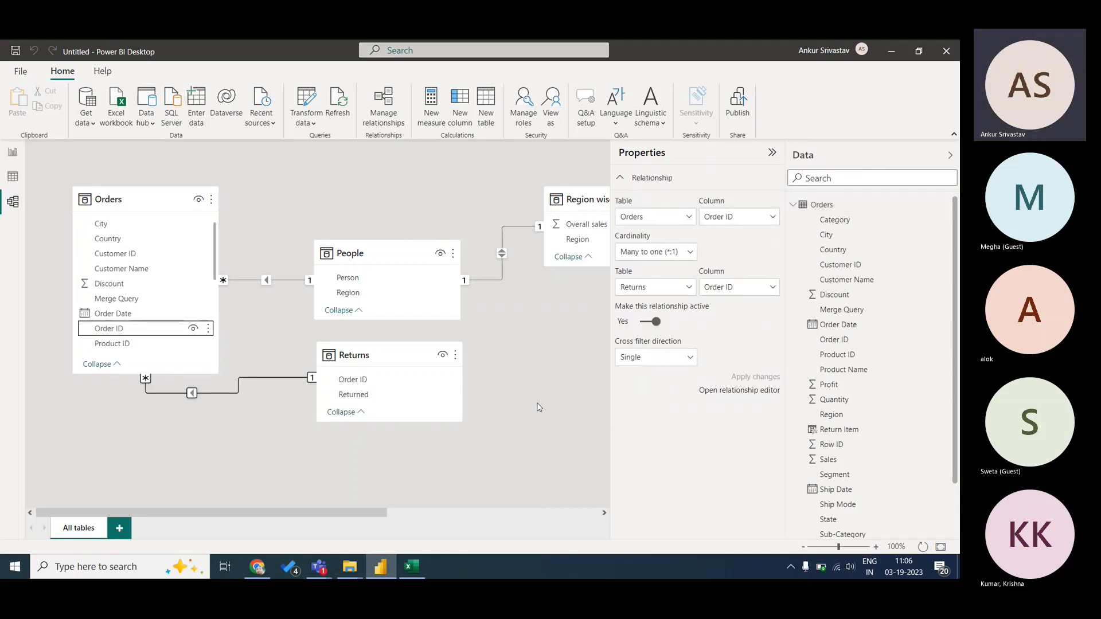
- Filter the Return Item column in Orders to Yes for comparison with Merge Query, and restore all its values
left_click(12, 179)
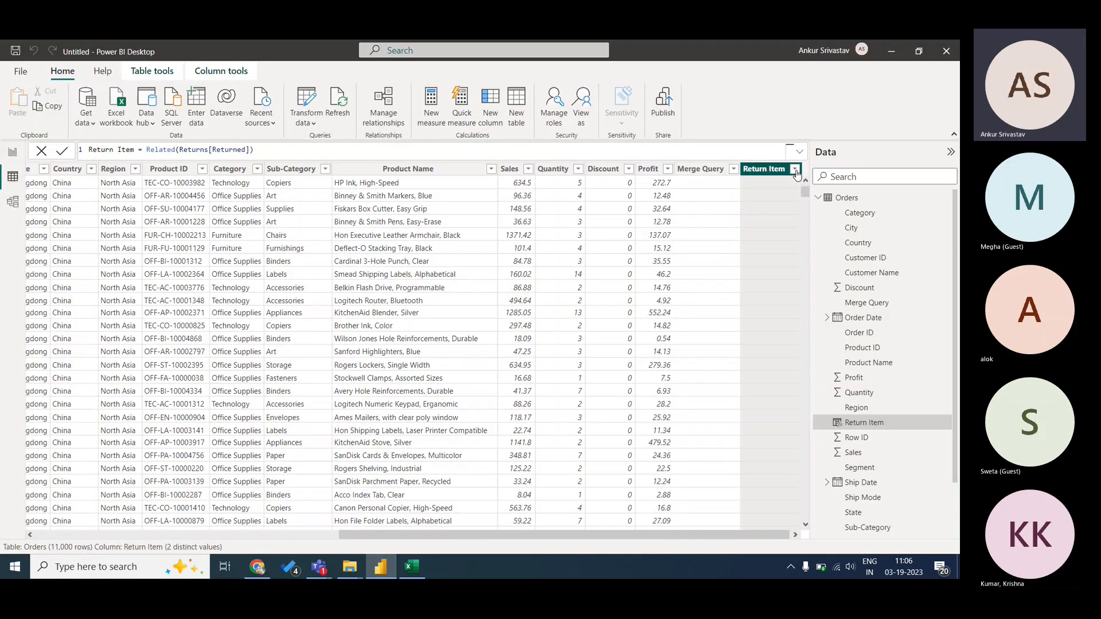
left_click(795, 169)
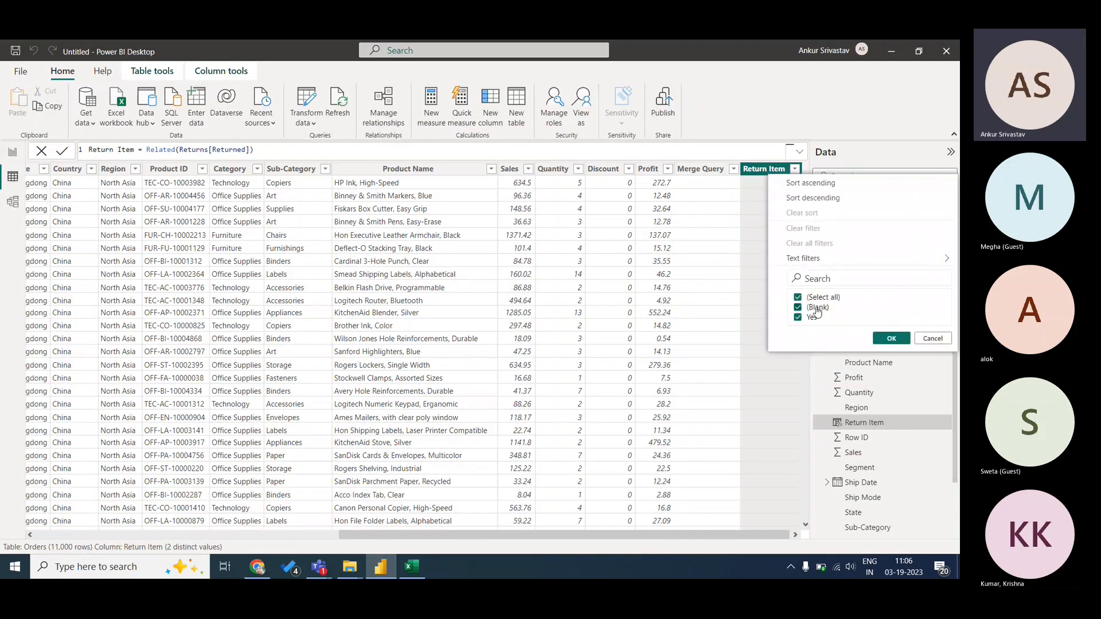
left_click(818, 310)
left_click(891, 339)
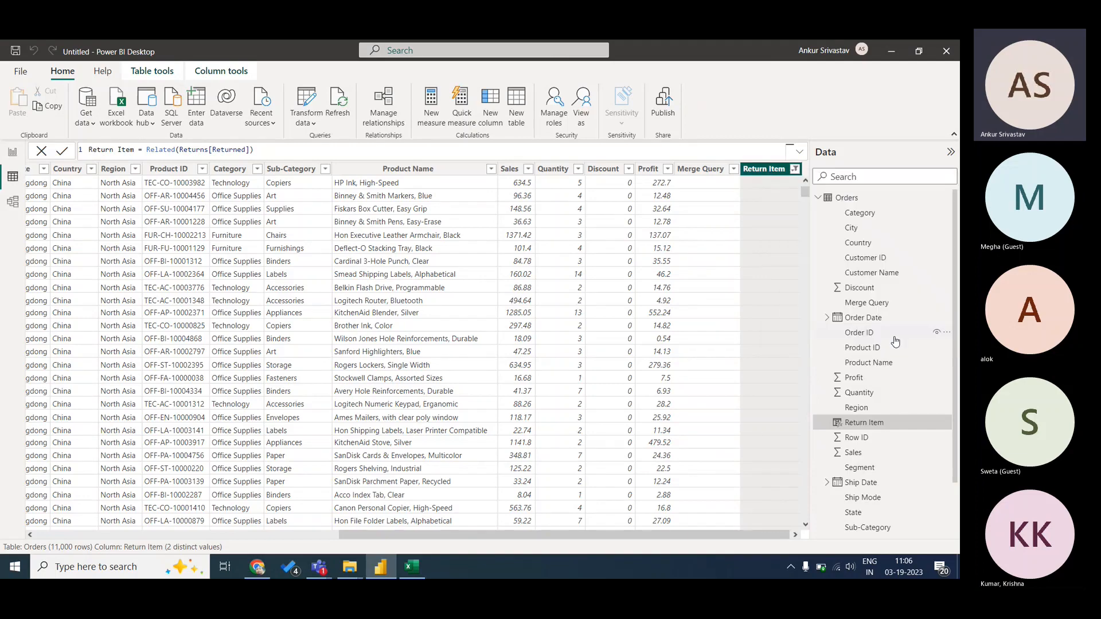
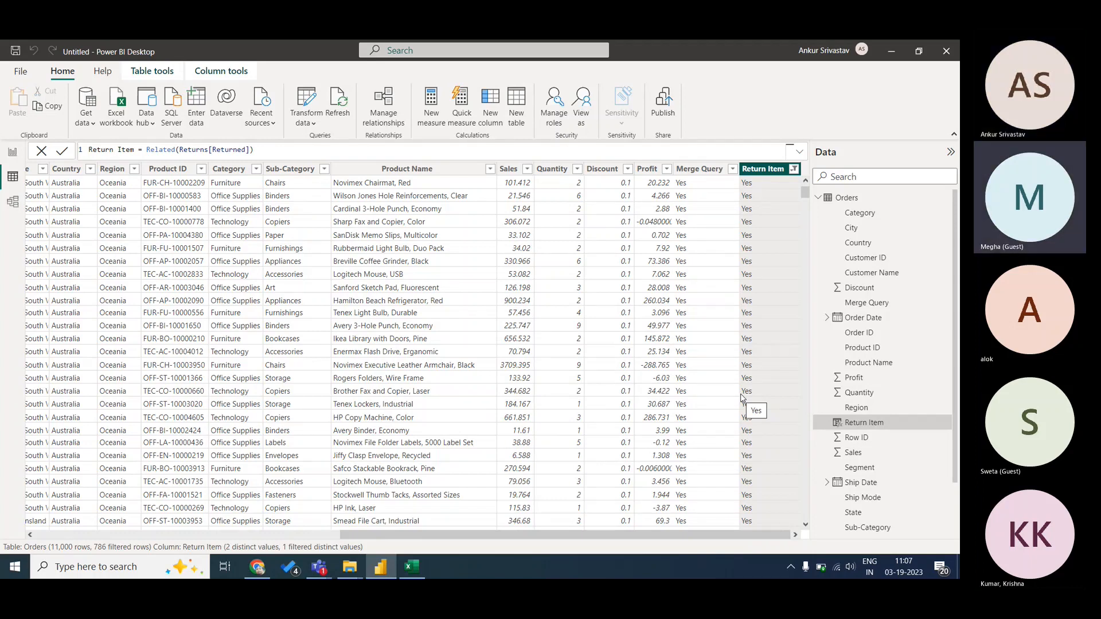
left_click(794, 170)
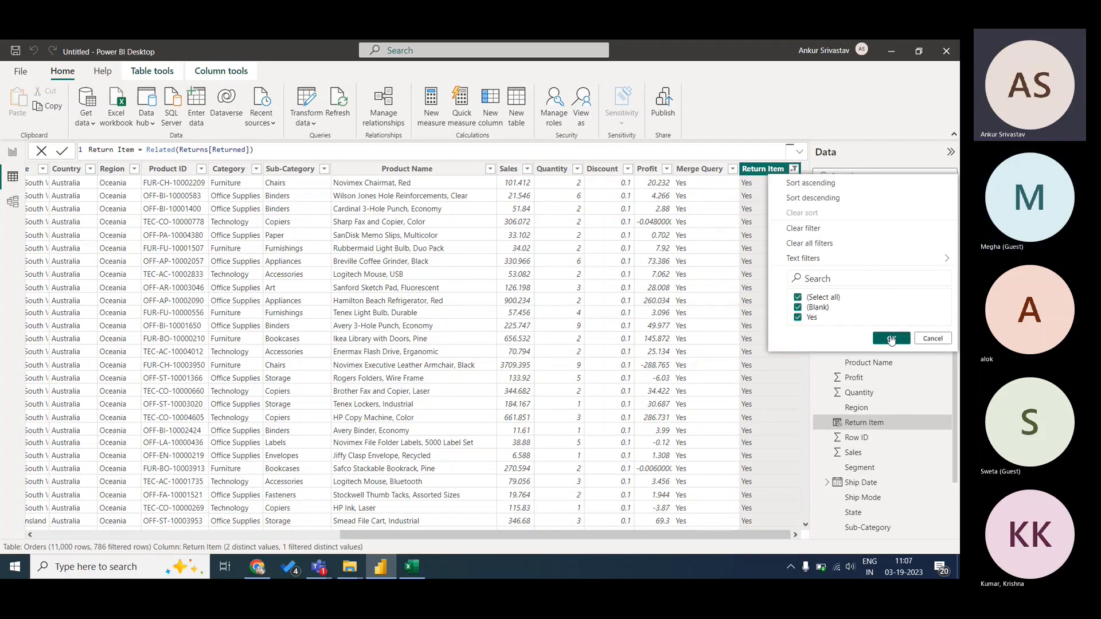
left_click(891, 339)
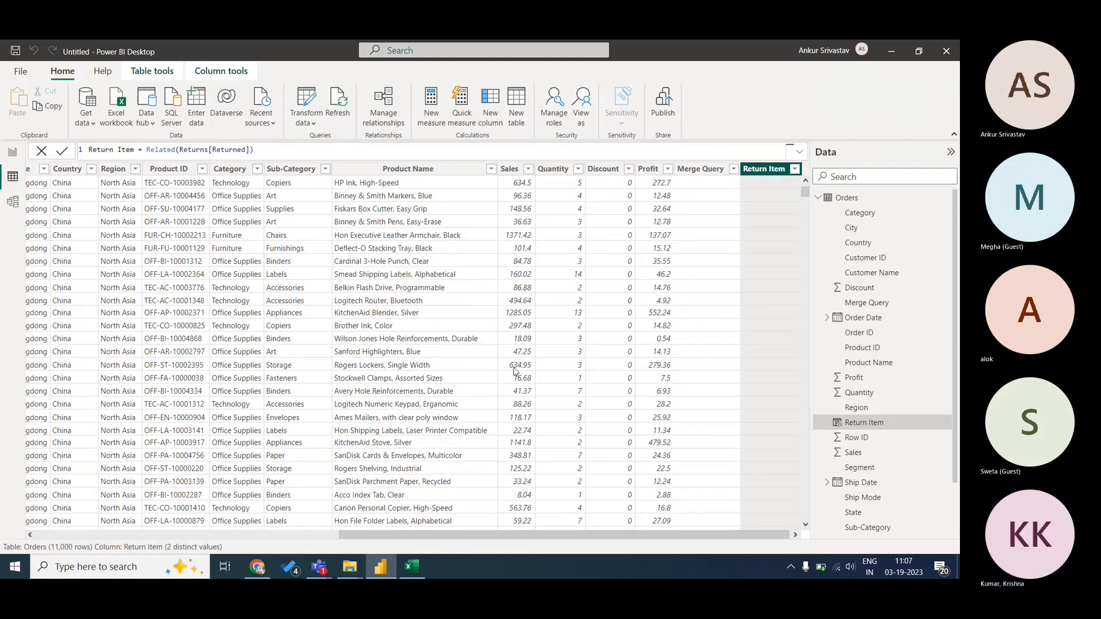
- Add a new measure to the Orders table and name it Total Sales in its formula
mouse_move(262, 569)
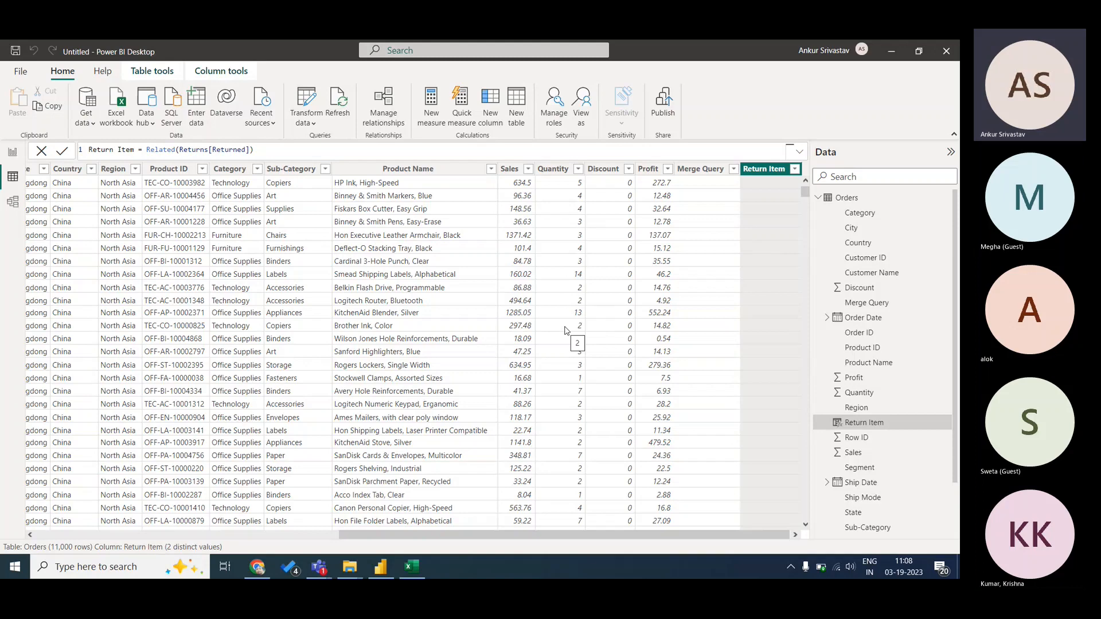
left_click(431, 113)
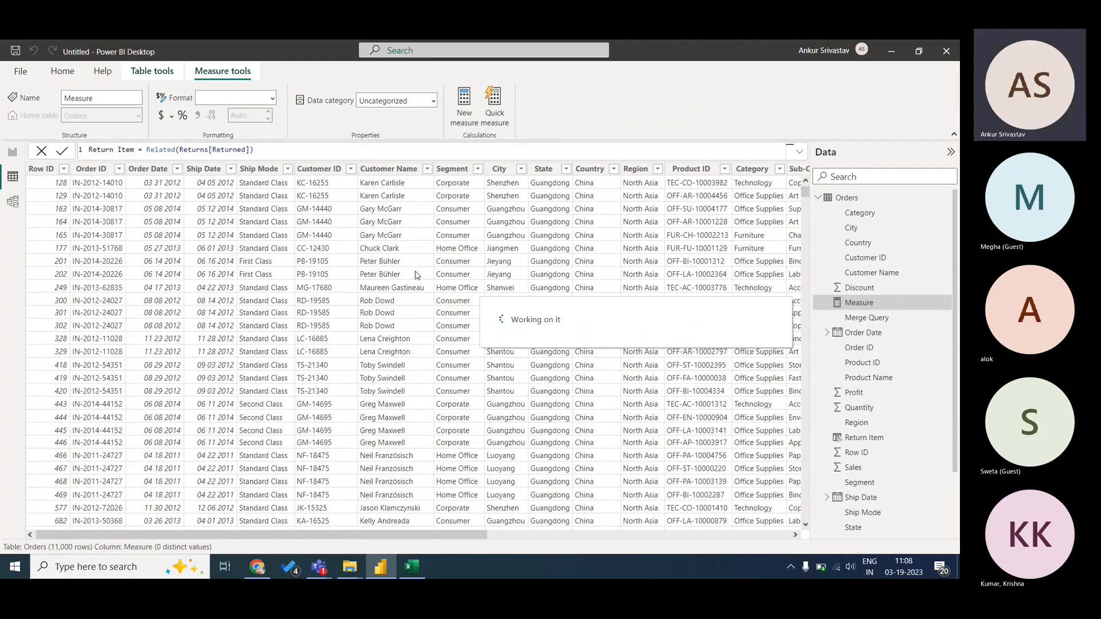
left_click(116, 150)
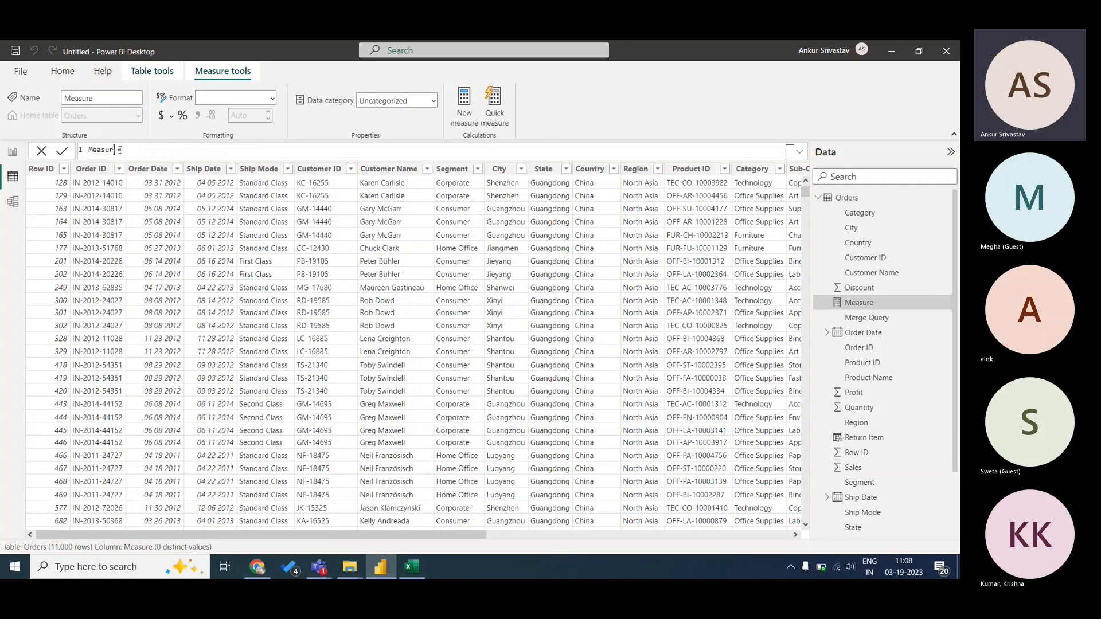
key("BackSpace")
key("BackSpace")
key("BackSpace")
key("BackSpace")
key("BackSpace")
key("BackSpace")
key("BackSpace")
type("Tor")
key("BackSpace")
type("tal Sales")
left_click(131, 149)
left_click_drag(132, 149, 89, 150)
left_click(162, 152)
- Define the Total Sales measure as sum(Orders[Sales]) and commit the formula
type("sum")
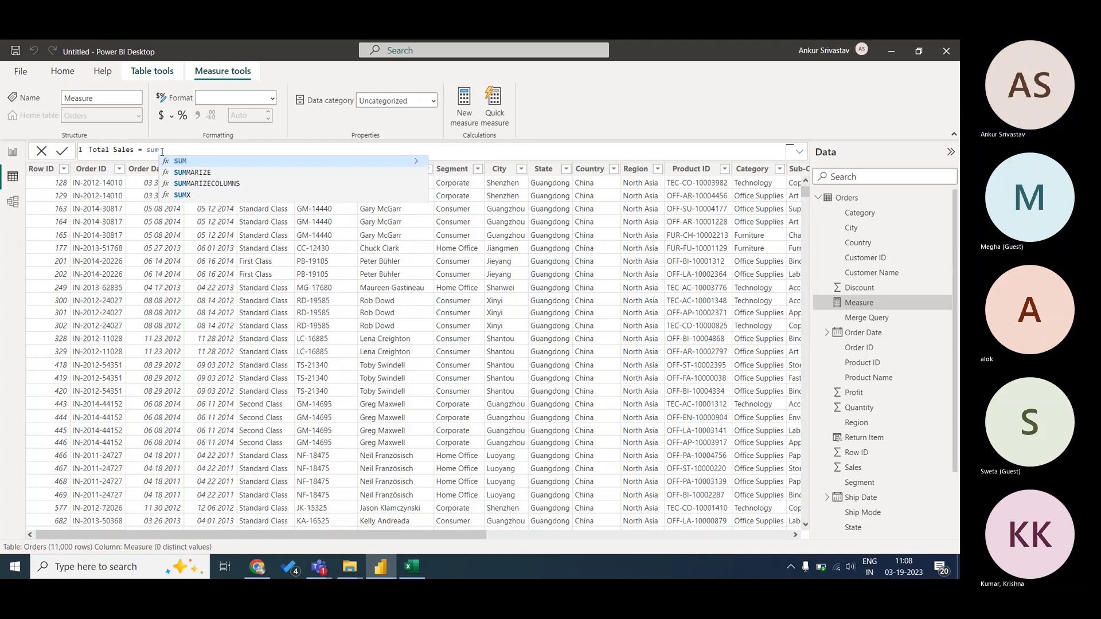
type("(")
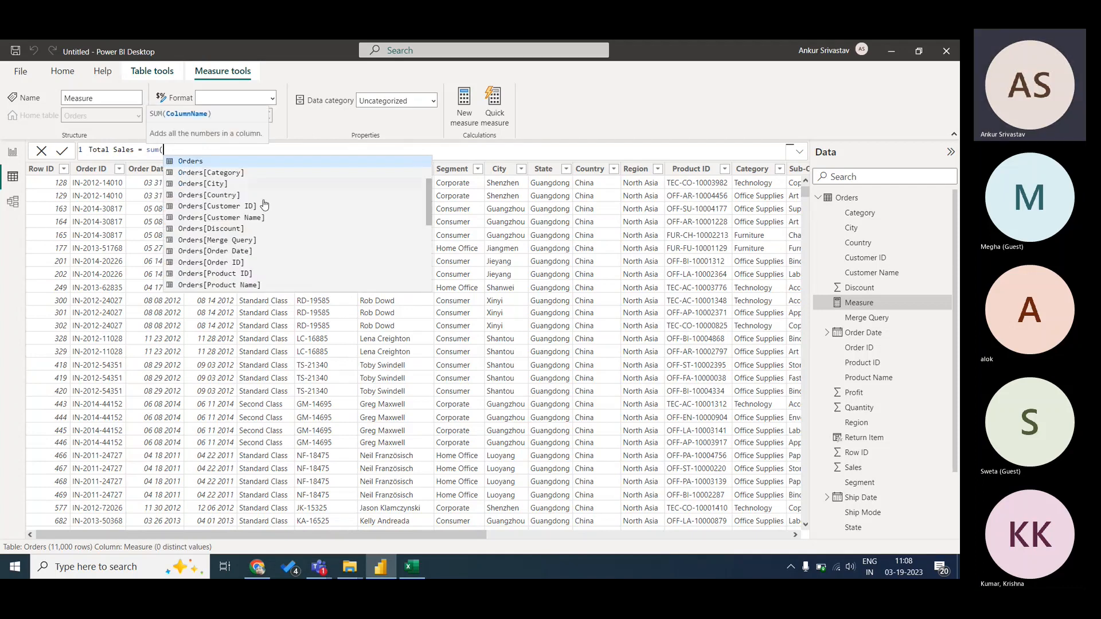
left_click_drag(431, 201, 433, 237)
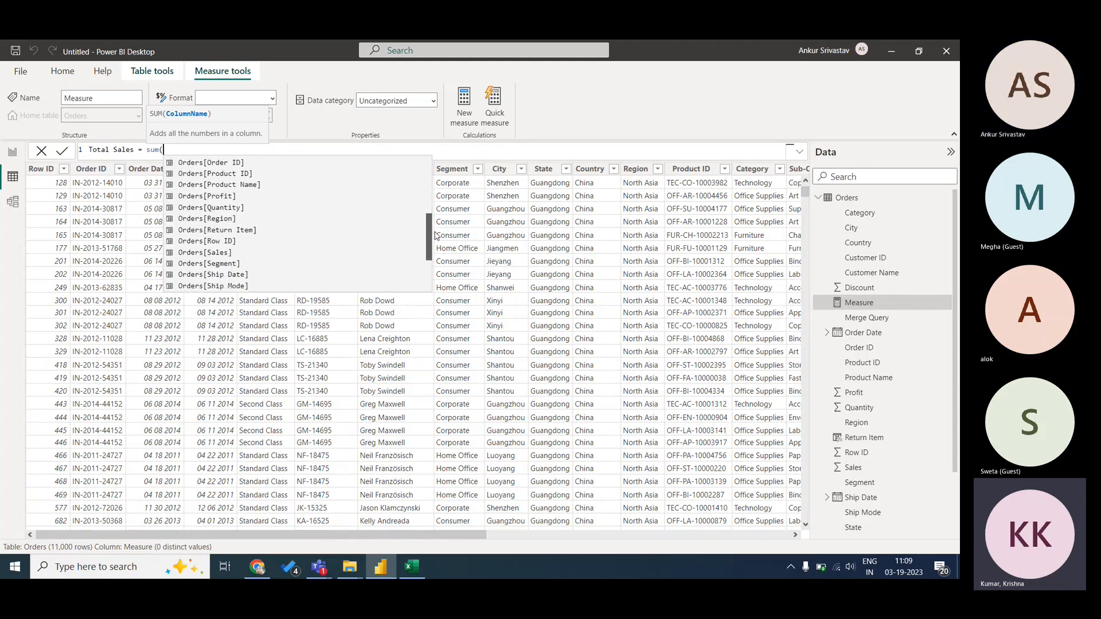
left_click(286, 250)
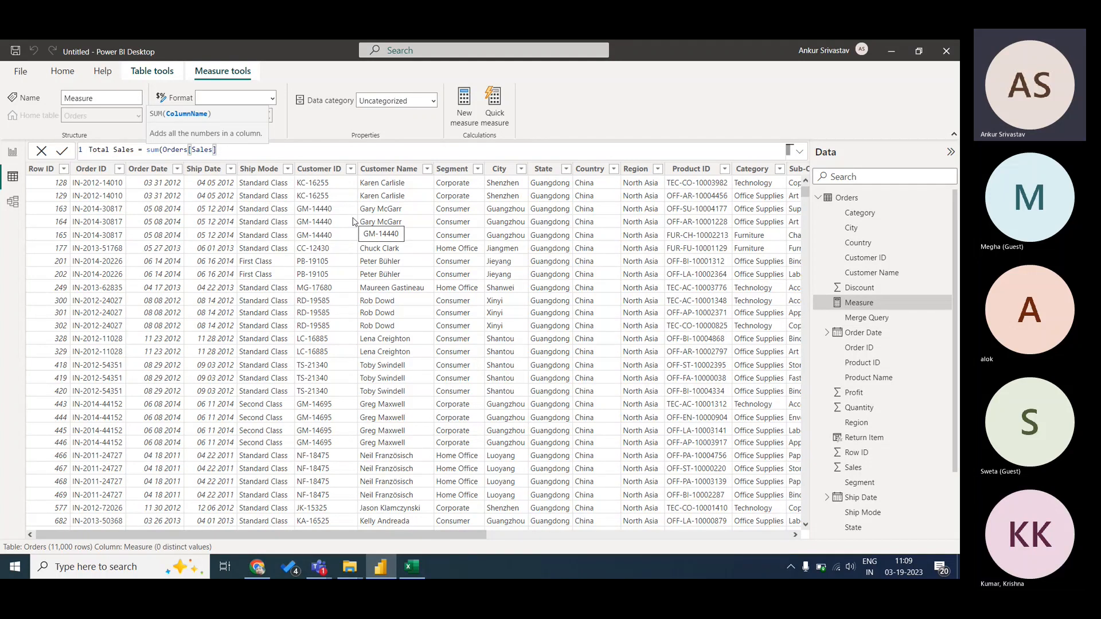
type(")")
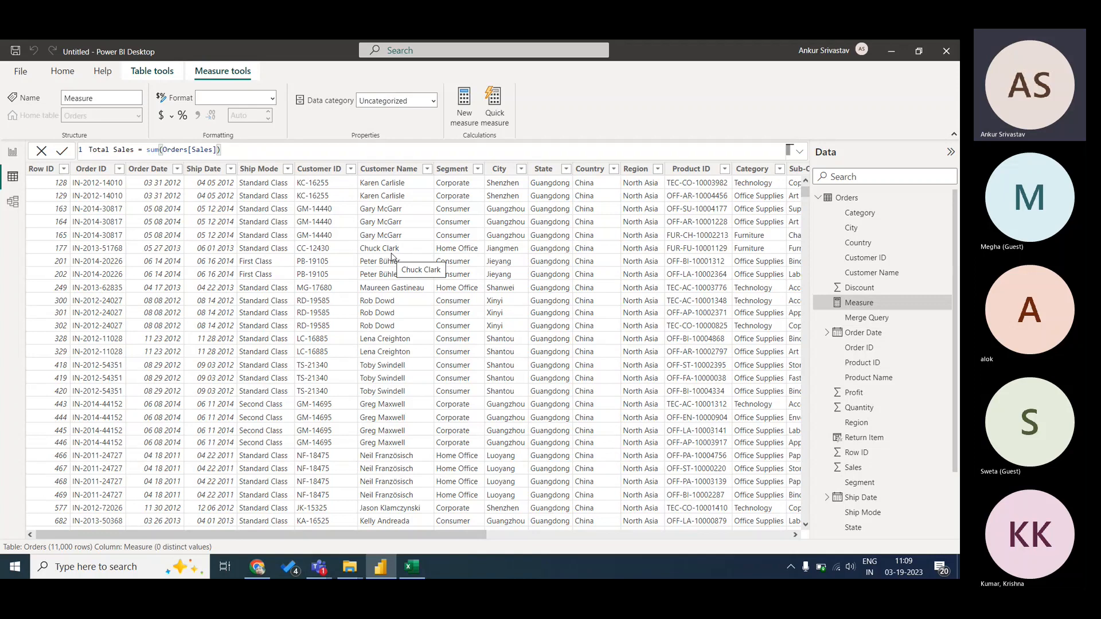
key("Return")
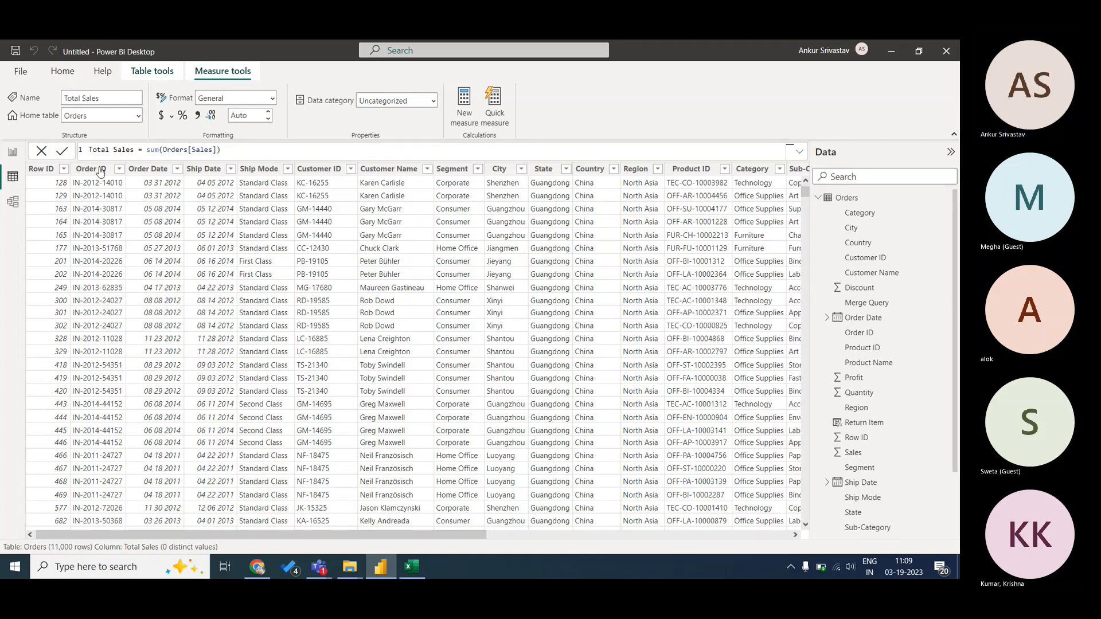
- Locate the Total Sales measure among the Orders fields and check whether the data grid has a matching column
left_click_drag(90, 150, 134, 150)
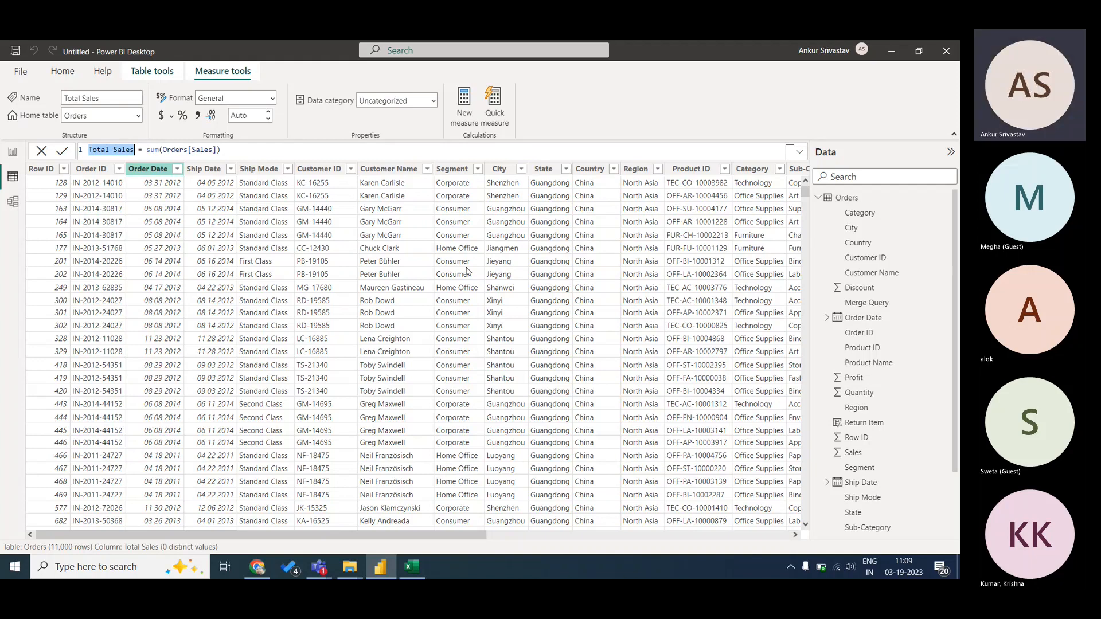
scroll(873, 457, "down", 2)
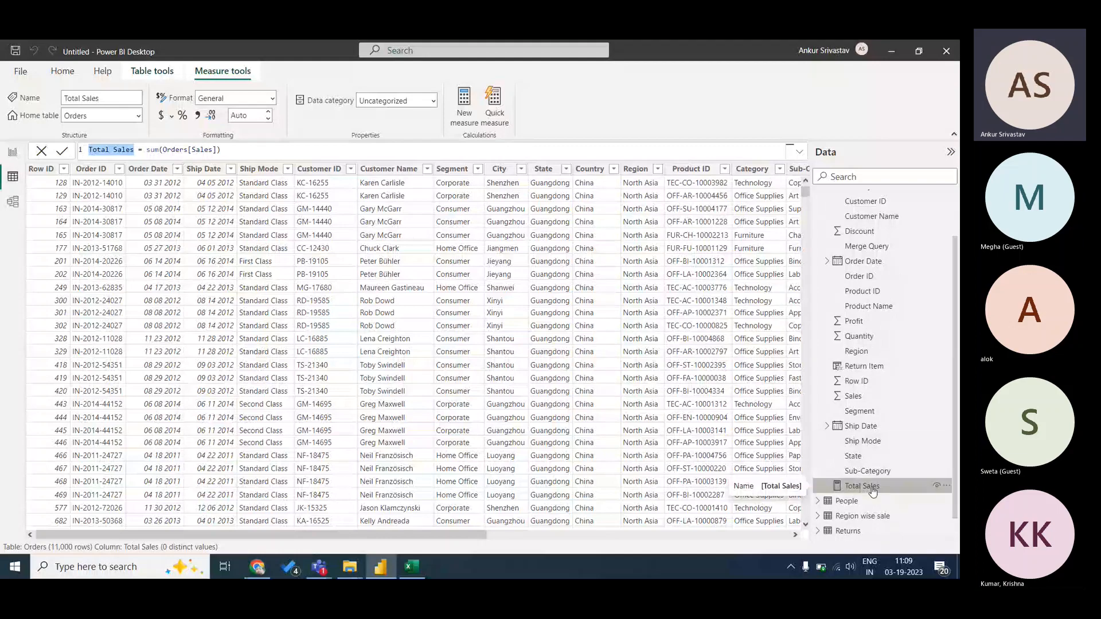
left_click_drag(463, 536, 325, 541)
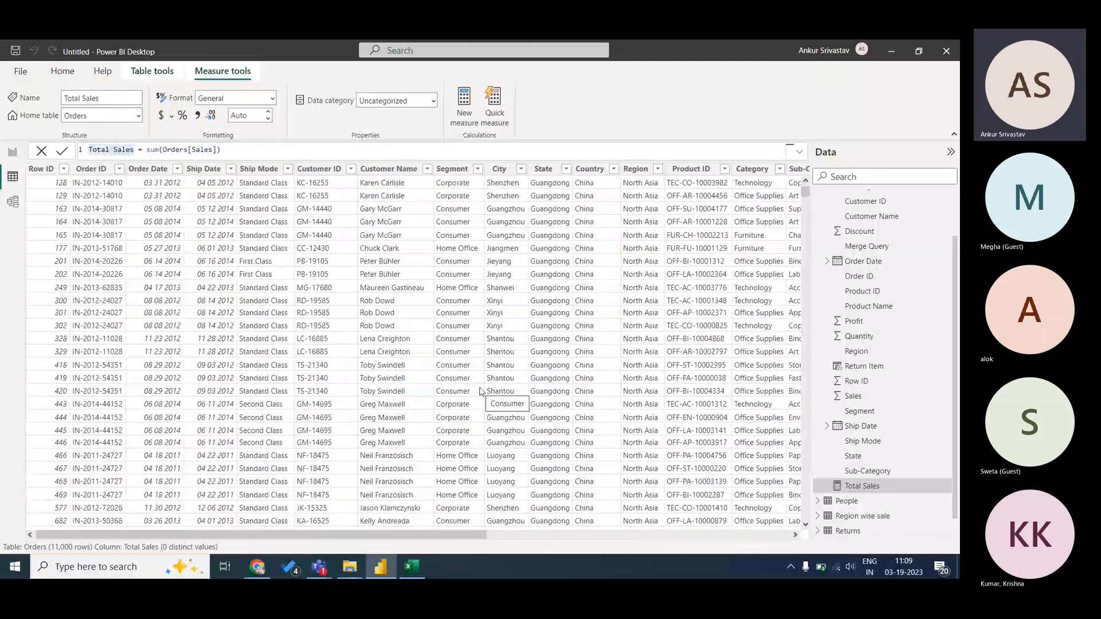
- Move the Sum of Overall sales by Region chart to the upper-left corner of the report page and deselect it
left_click(13, 151)
left_click_drag(393, 188, 192, 181)
left_click(582, 312)
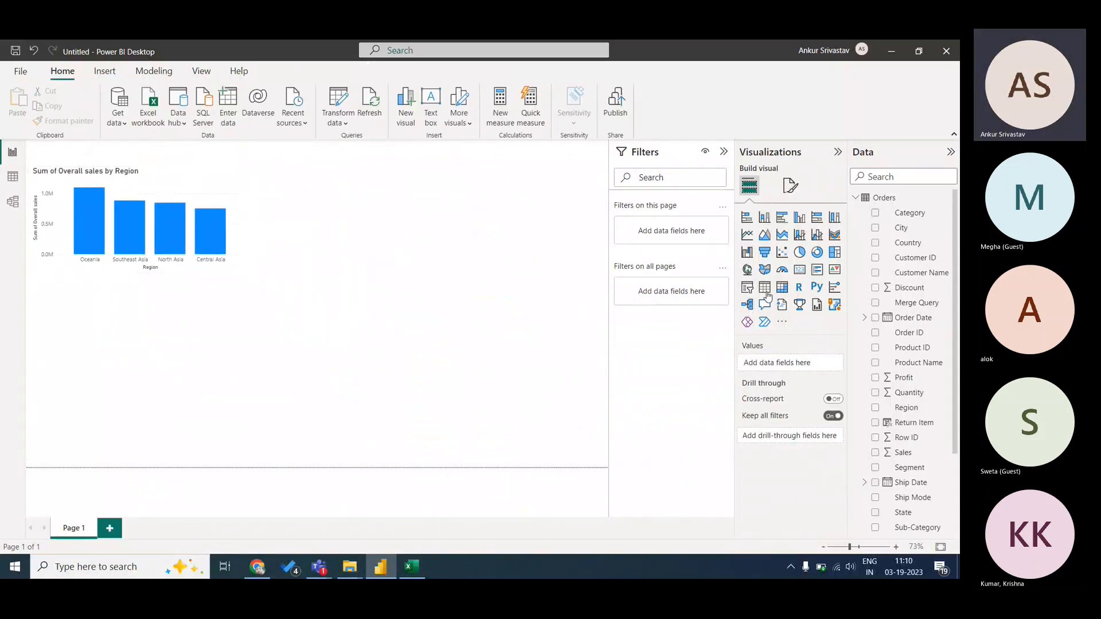
- Add a card visual showing the Total Sales measure below the regional sales chart and shrink the card
left_click(799, 269)
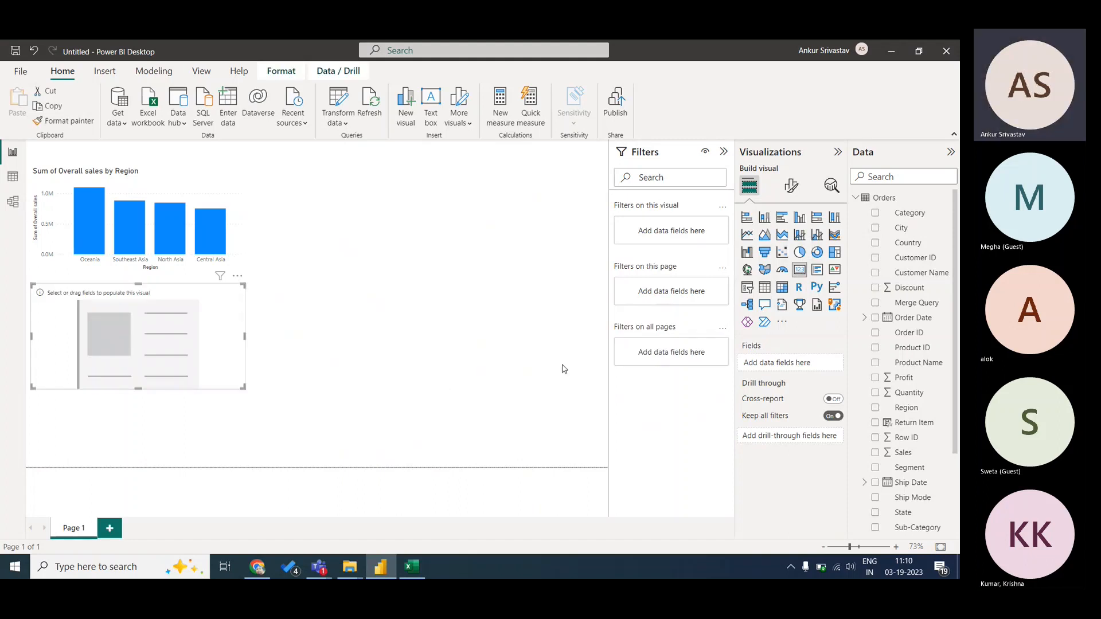
left_click_drag(955, 442, 957, 496)
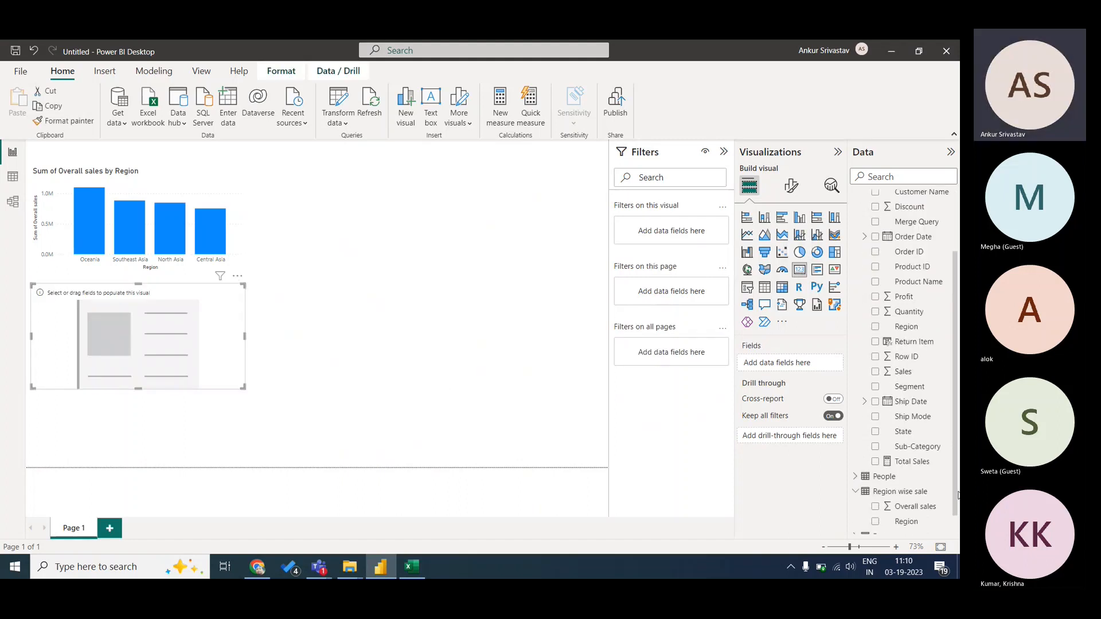
left_click_drag(912, 461, 167, 346)
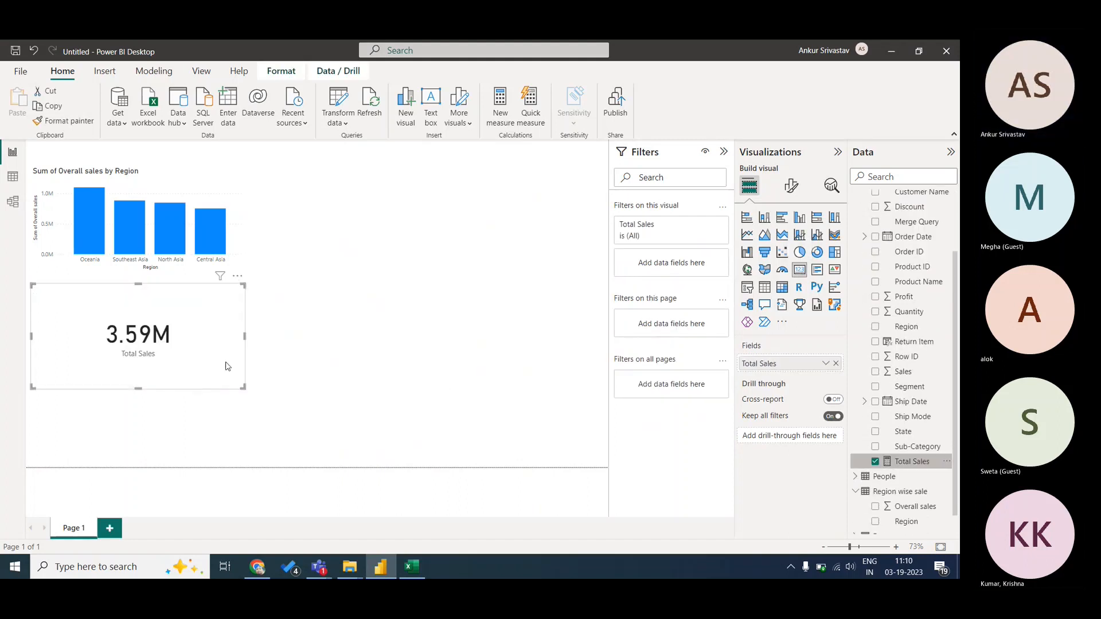
left_click_drag(242, 387, 171, 360)
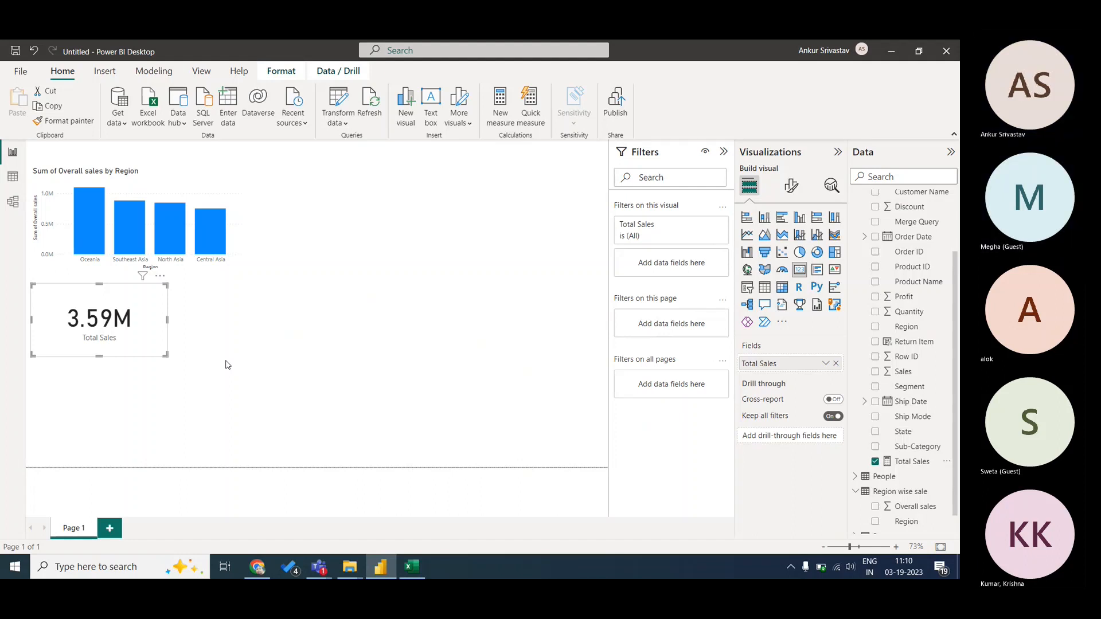
- Replace the sum expression in the Total Sales measure with a Sumx function that takes Orders as its table
left_click(17, 179)
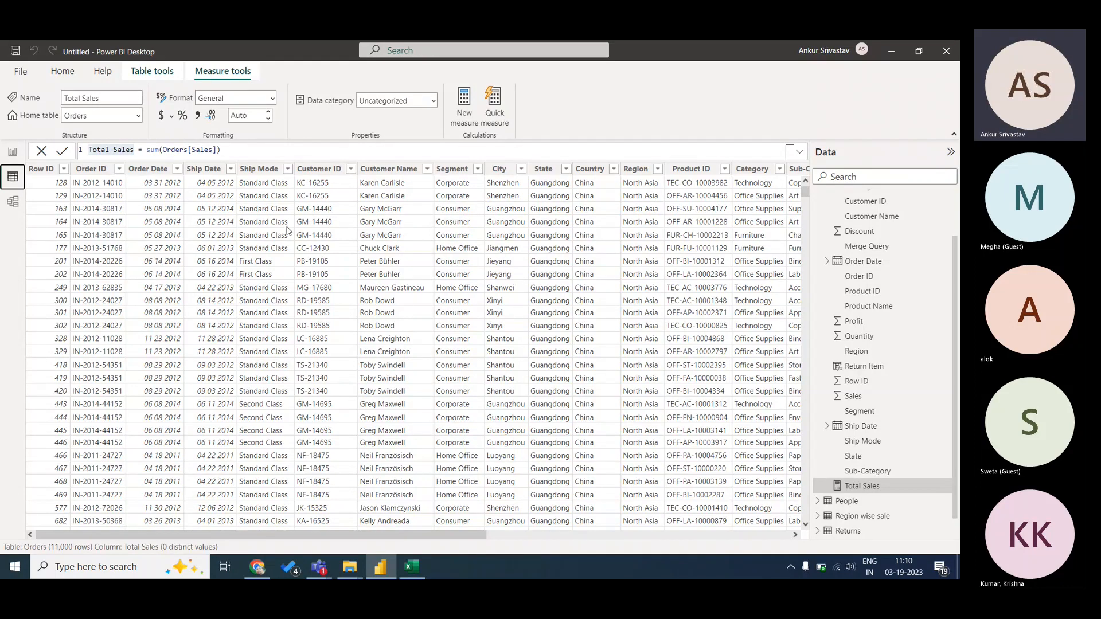
left_click(159, 149)
key("Right")
key("Right")
key("Right")
key("Right")
key("Right")
key("Right")
key("Right")
key("Right")
key("Right")
key("Right")
key("Right")
key("Right")
key("Right")
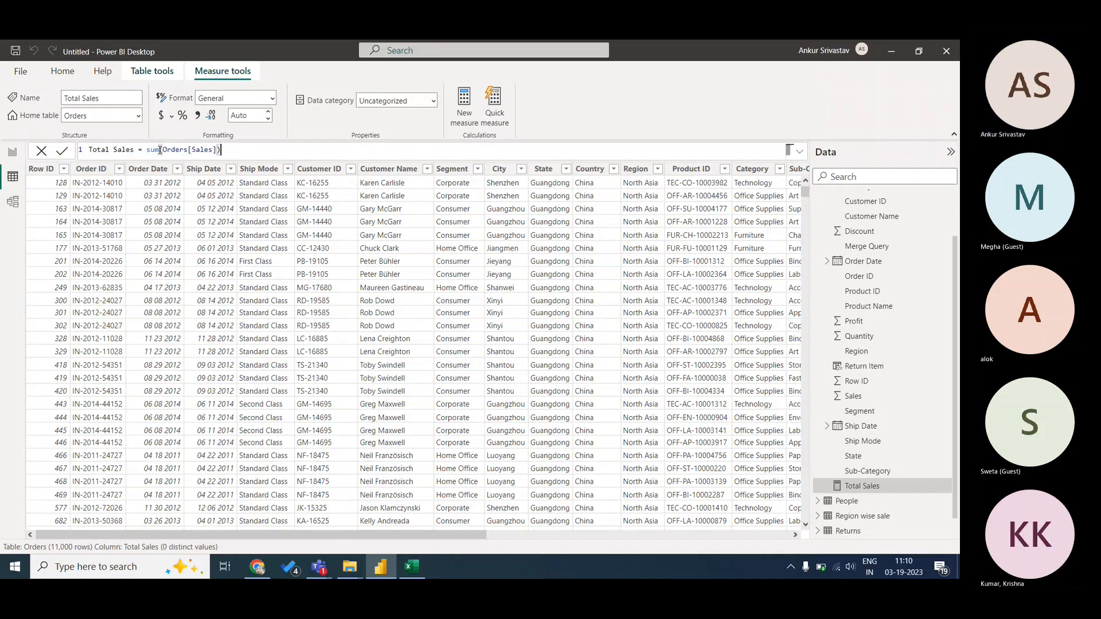
key("BackSpace")
key("BackSpace")
key("BackSpace")
key("BackSpace")
key("BackSpace")
key("BackSpace")
key("BackSpace")
key("BackSpace")
key("BackSpace")
key("BackSpace")
key("BackSpace")
key("BackSpace")
key("BackSpace")
key("BackSpace")
key("BackSpace")
key("BackSpace")
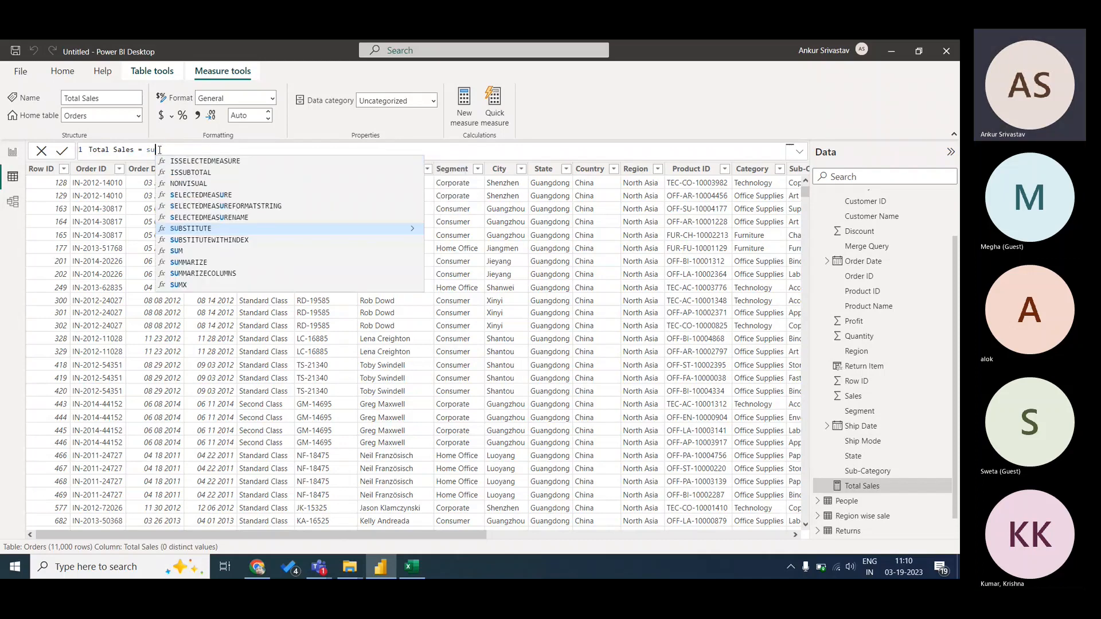
type("Sum")
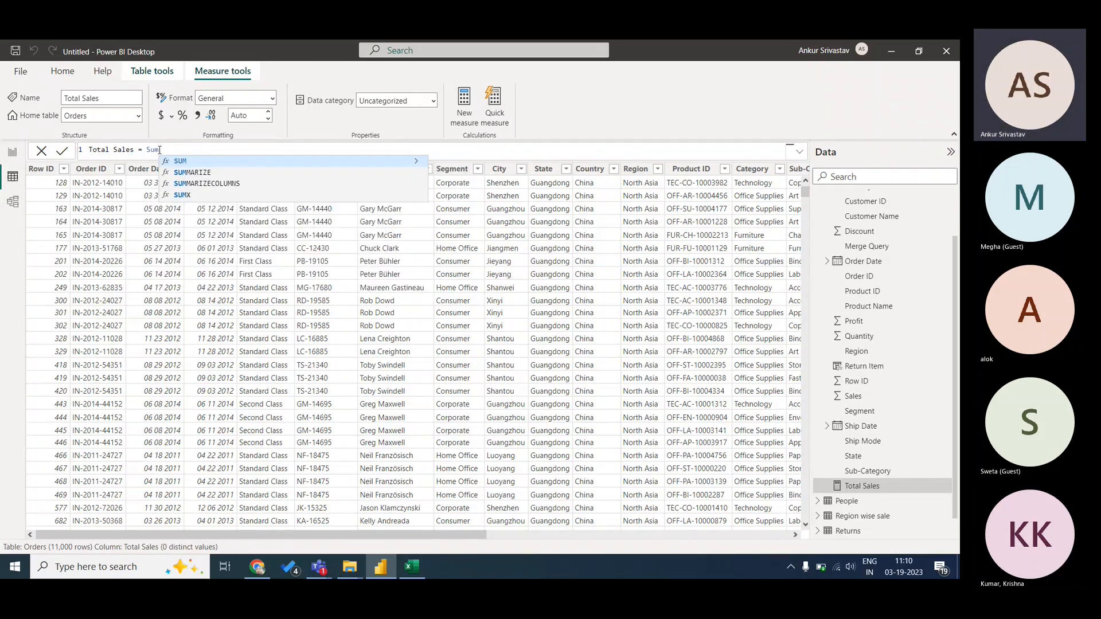
type("x")
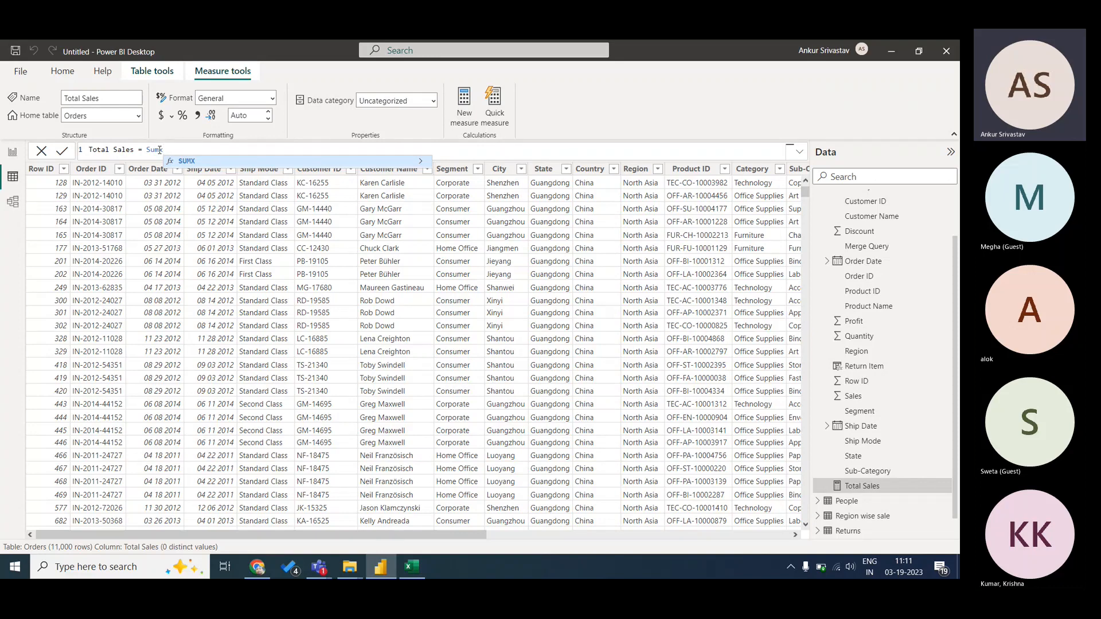
type("(")
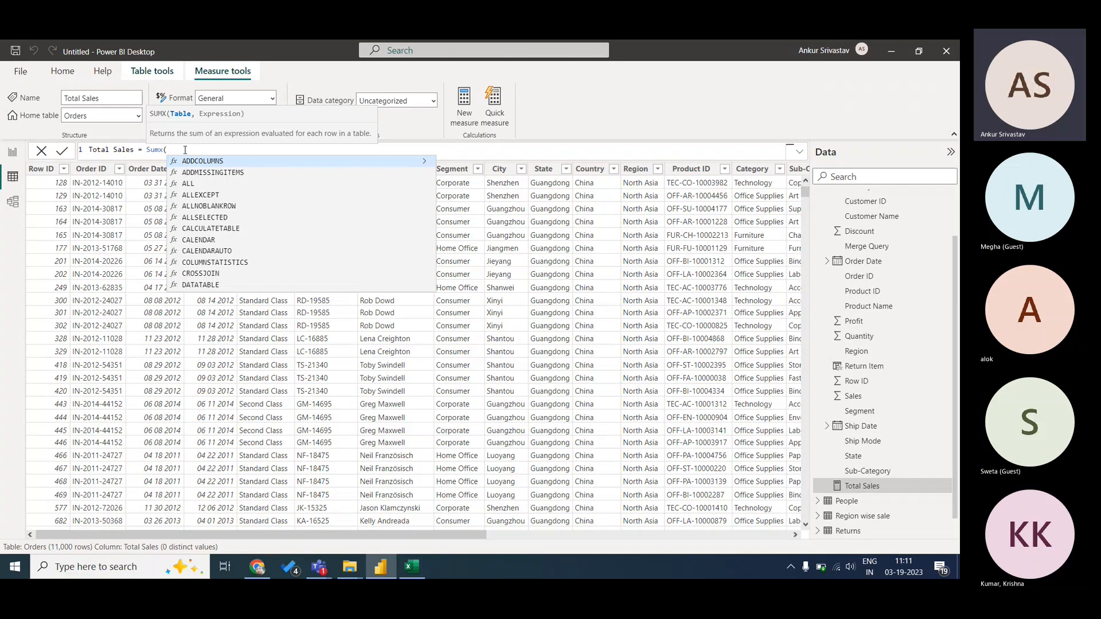
type("Orders")
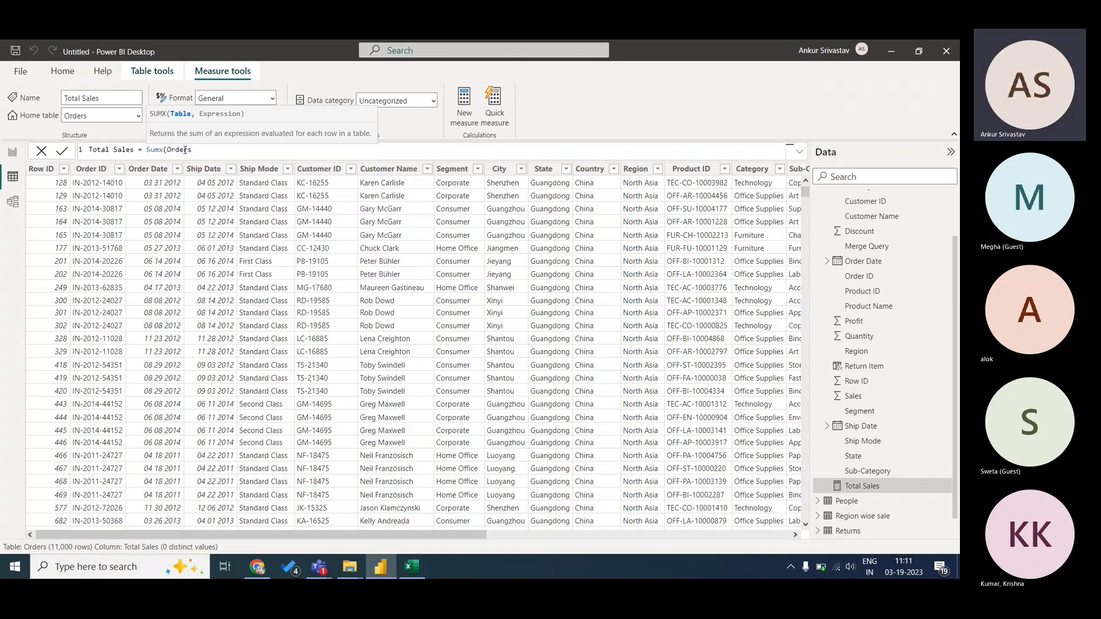
- Complete the Sumx formula of the Total Sales measure with Orders[Sales] as the expression and commit it
type(",sum")
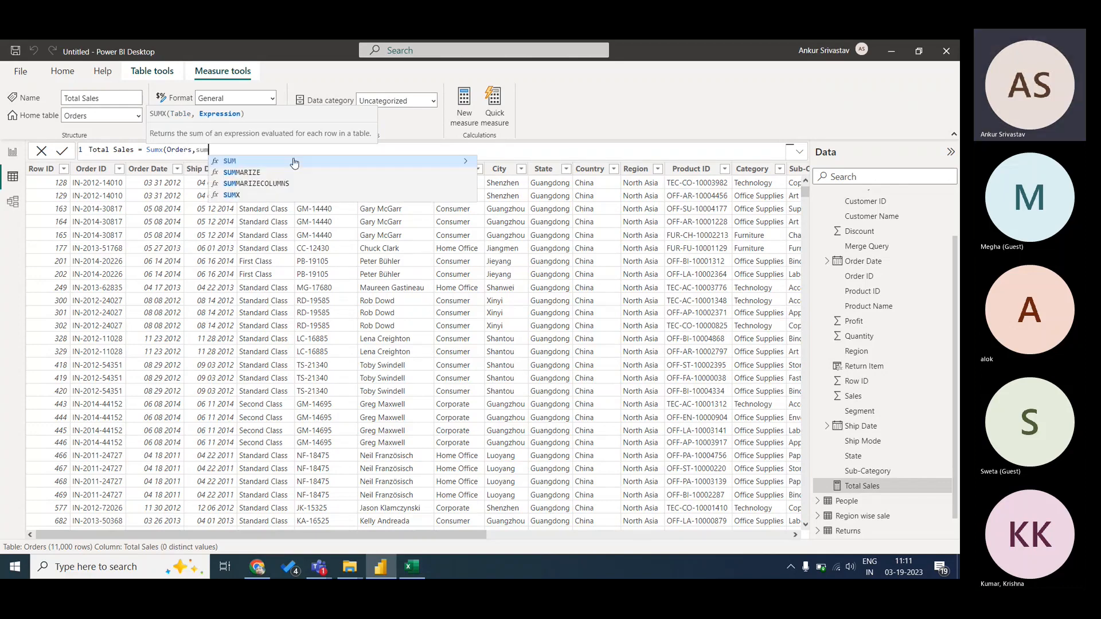
key("BackSpace")
key("BackSpace")
key("BackSpace")
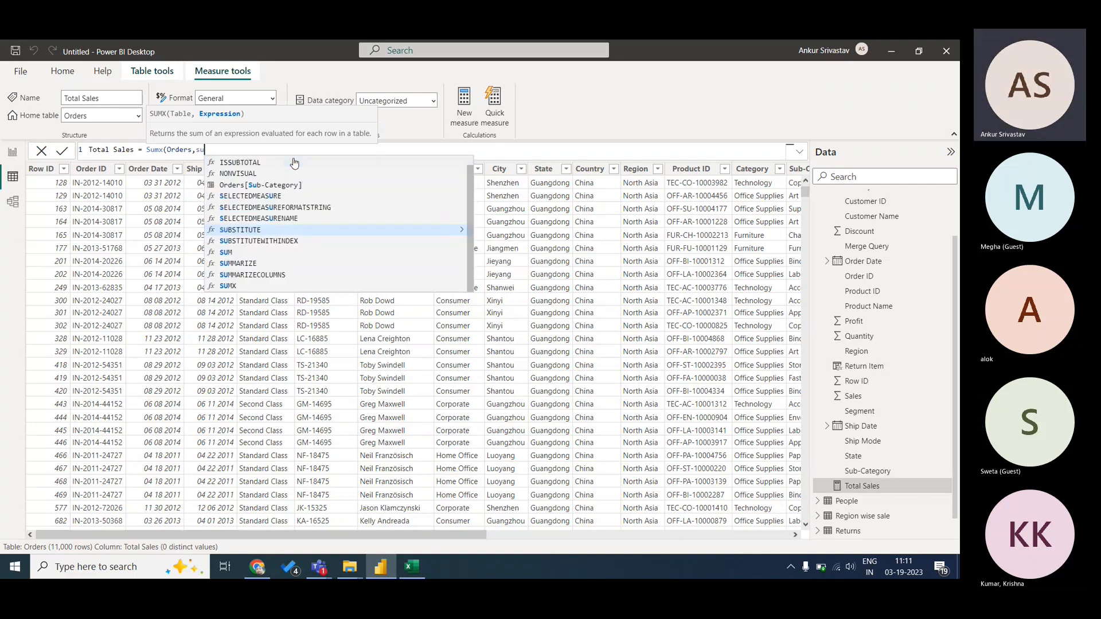
type("ord")
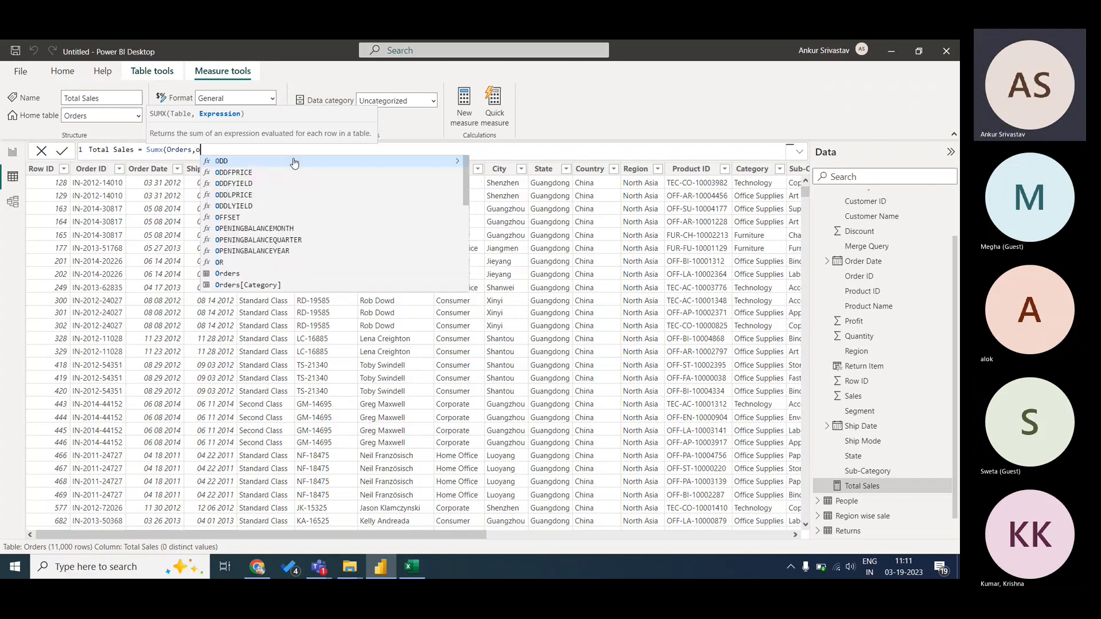
key("Down")
key("Down")
key("Down")
key("Down")
key("Down")
key("Down")
key("Down")
key("Down")
key("Down")
key("Down")
key("Down")
key("Down")
key("Down")
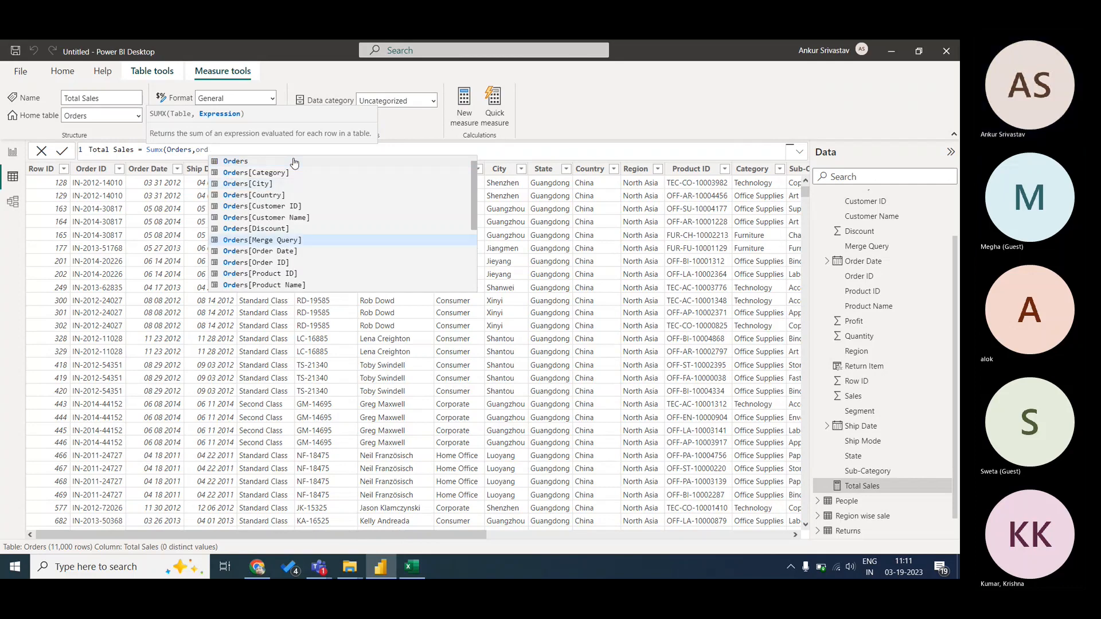
key("Down")
key("Down")
key("Down")
key("Down")
key("Down")
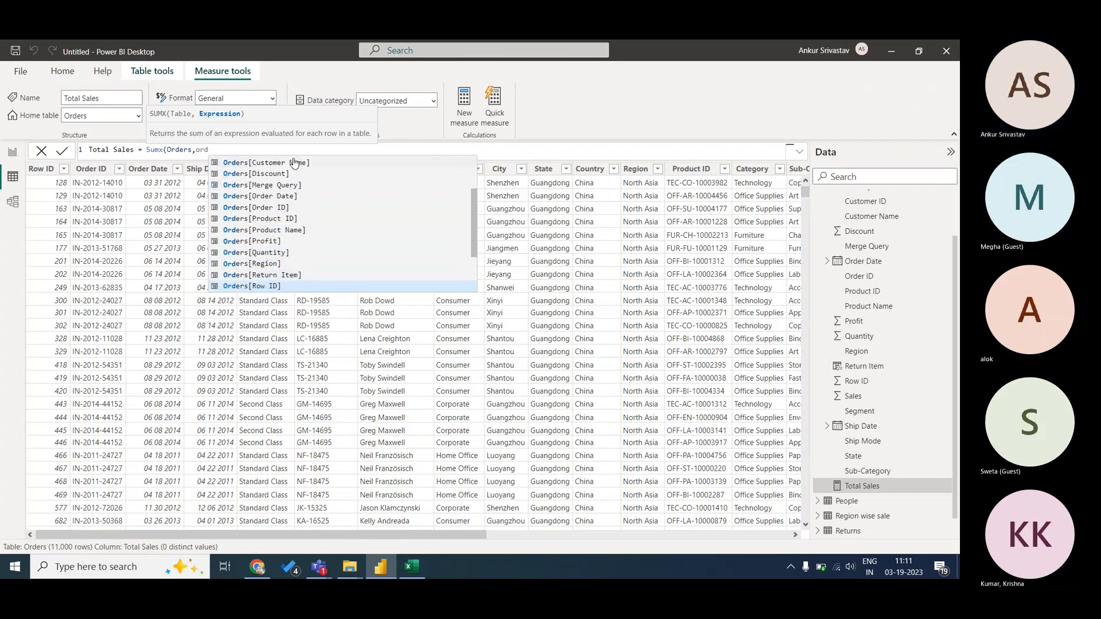
key("Up")
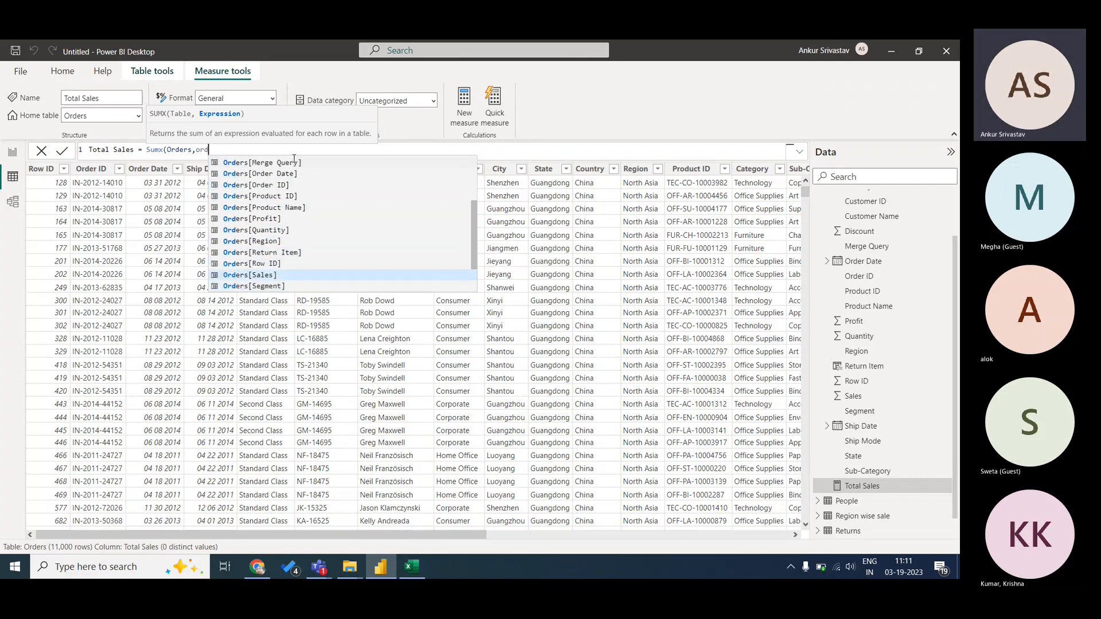
key("Tab")
type(")")
key("Return")
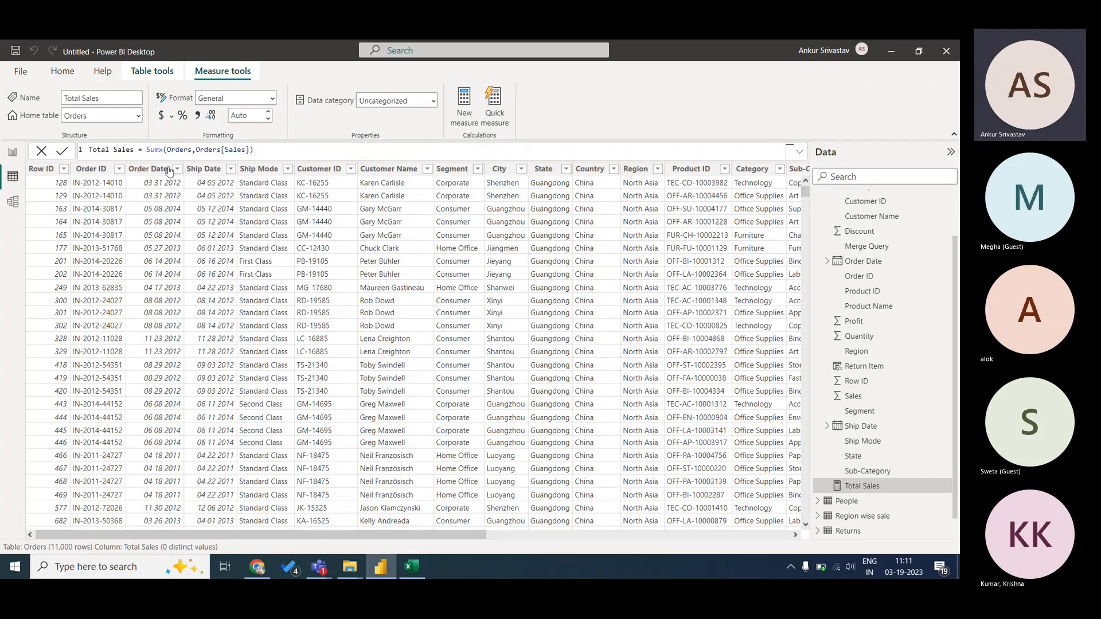
- Rename the measure to Total Sales1 within its formula and commit the change
left_click(134, 150)
type("1")
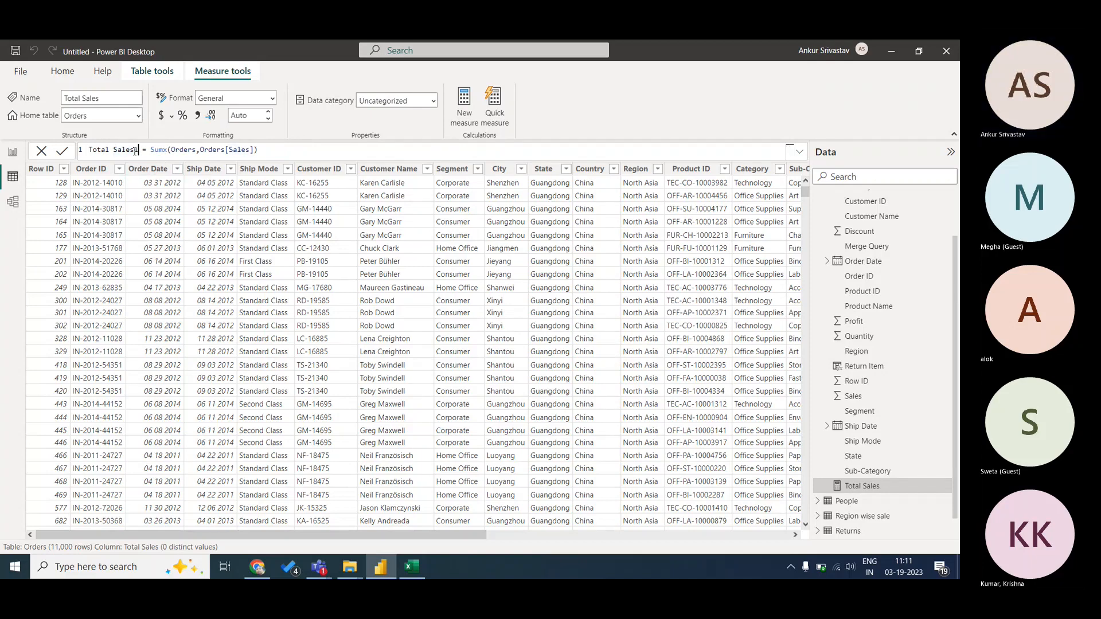
left_click(281, 150)
key("Return")
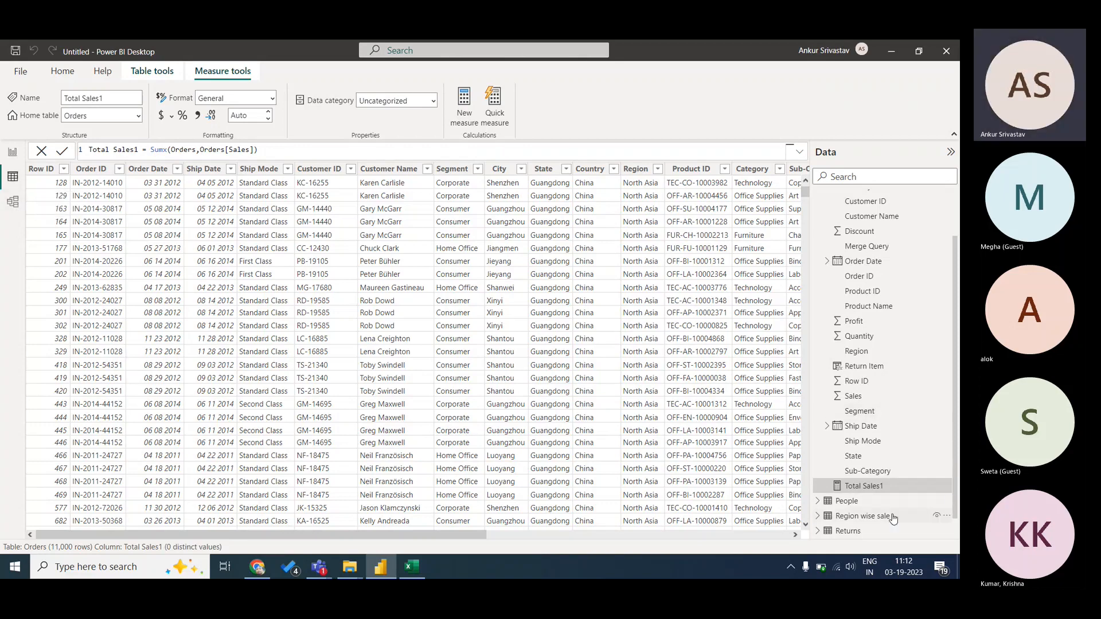
- Remove the Total Sales1 card from the report page
left_click(12, 153)
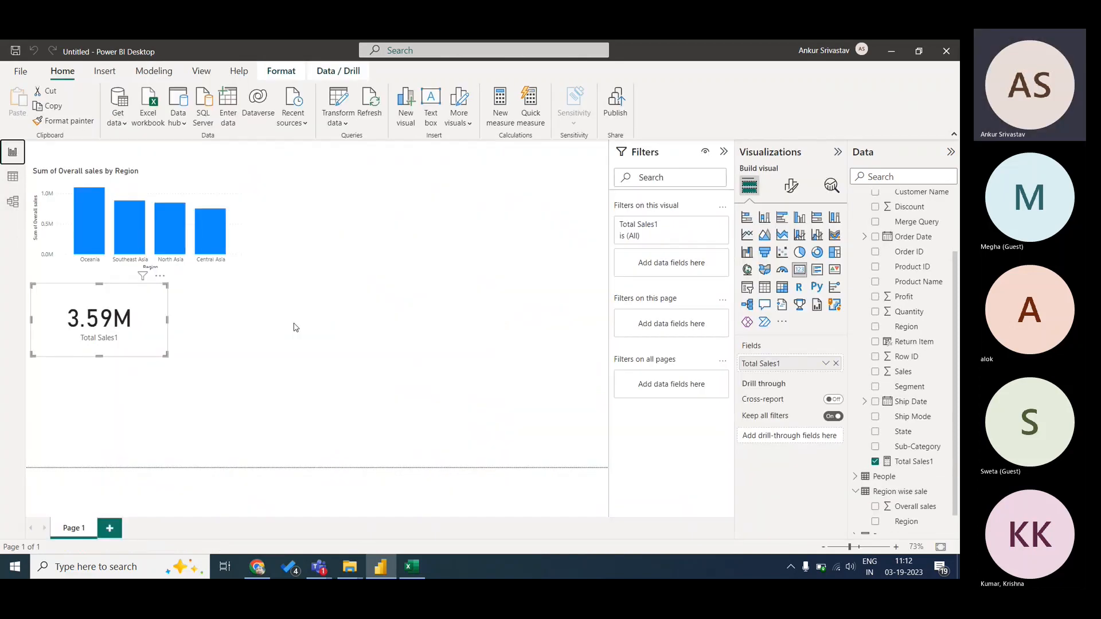
left_click_drag(153, 305, 473, 205)
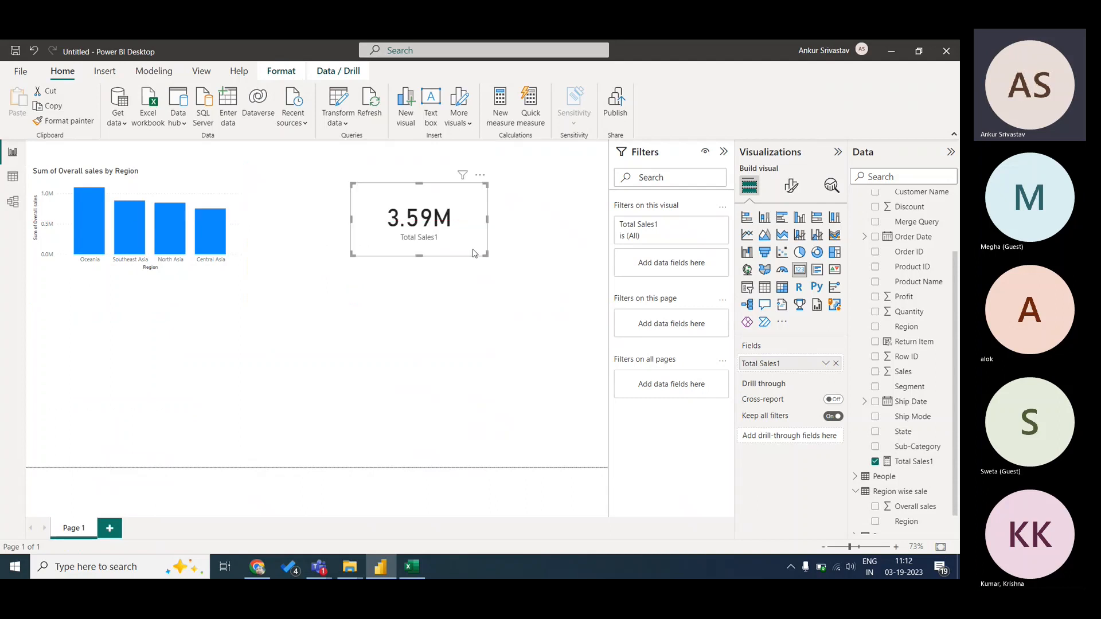
left_click(480, 176)
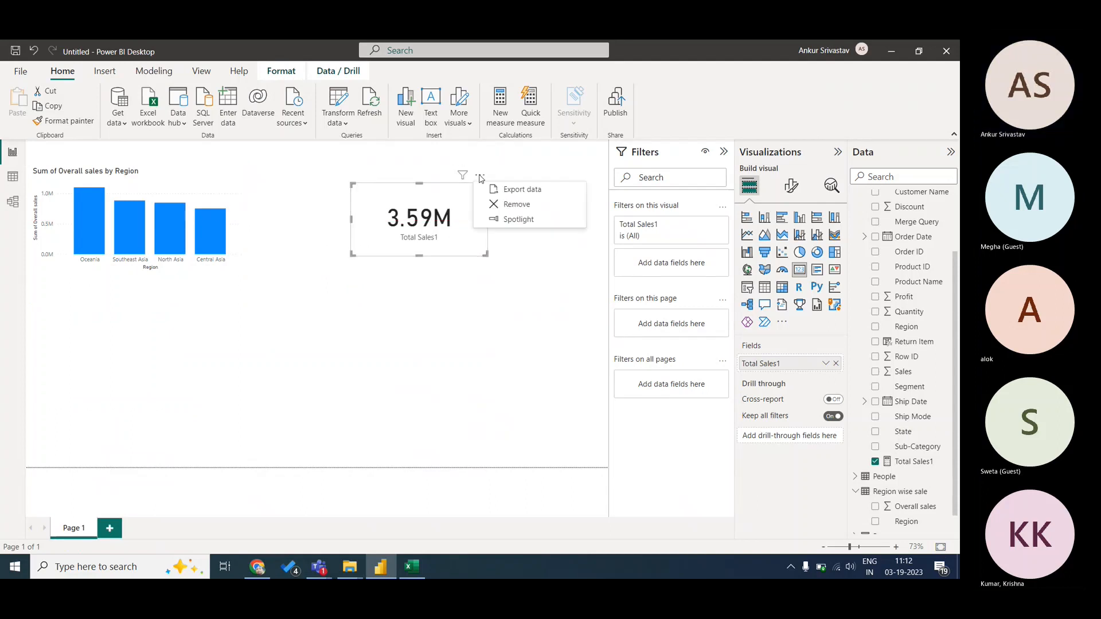
left_click(515, 205)
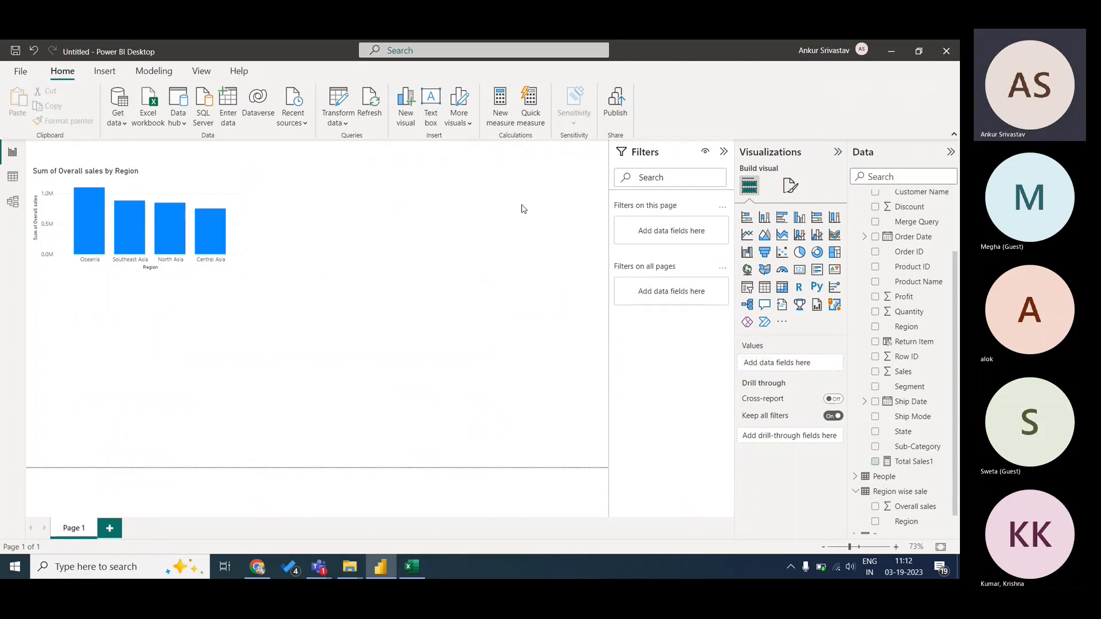
- Delete the Total Sales1 measure from the model and confirm the deletion
left_click(12, 178)
left_click(944, 487)
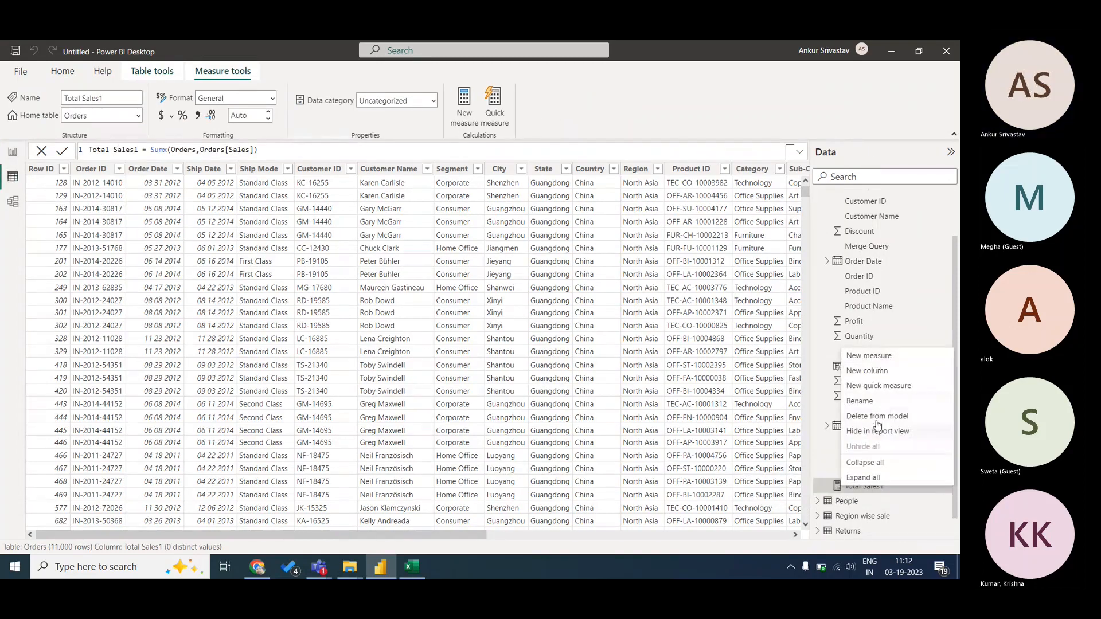
left_click(911, 417)
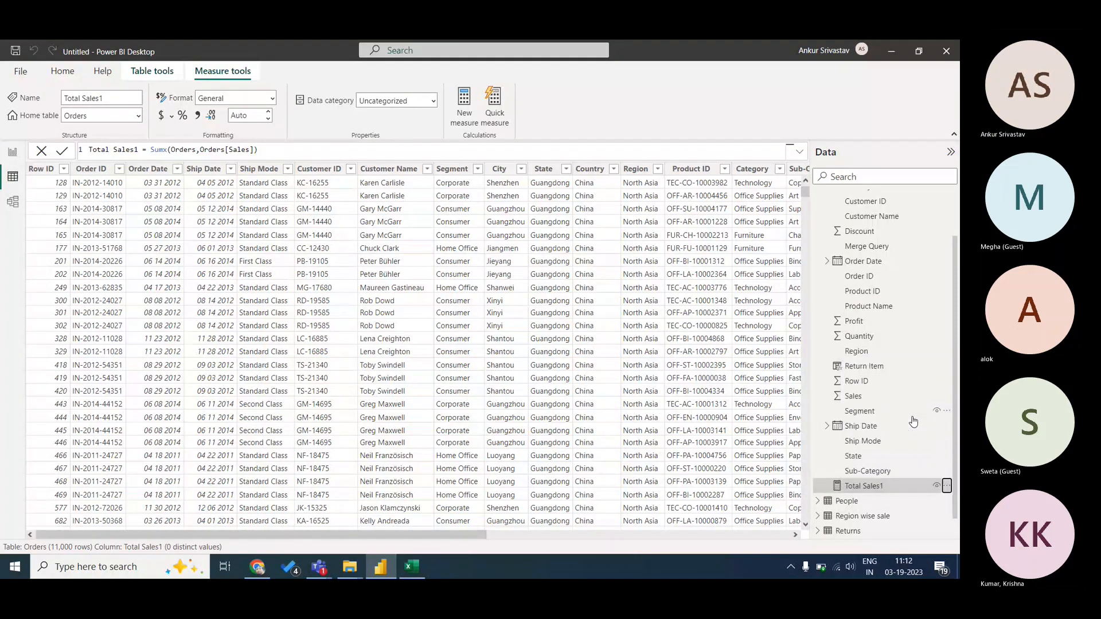
left_click(577, 331)
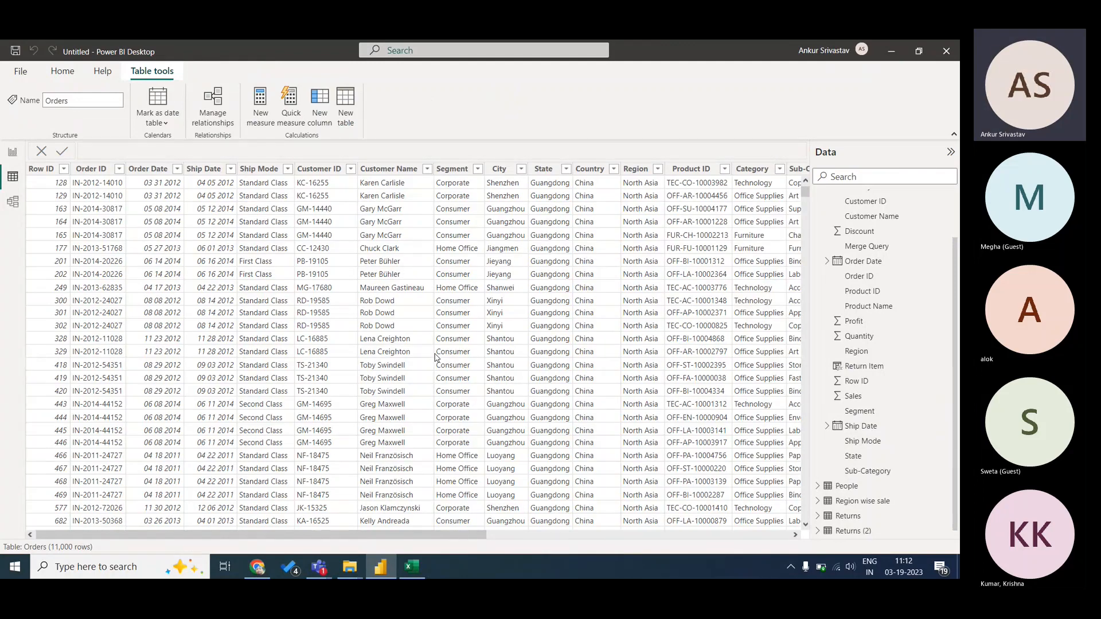
- Create a measure in the Orders table defined as Total Sale = sum(Orders[Sales]) and commit it
left_click(260, 104)
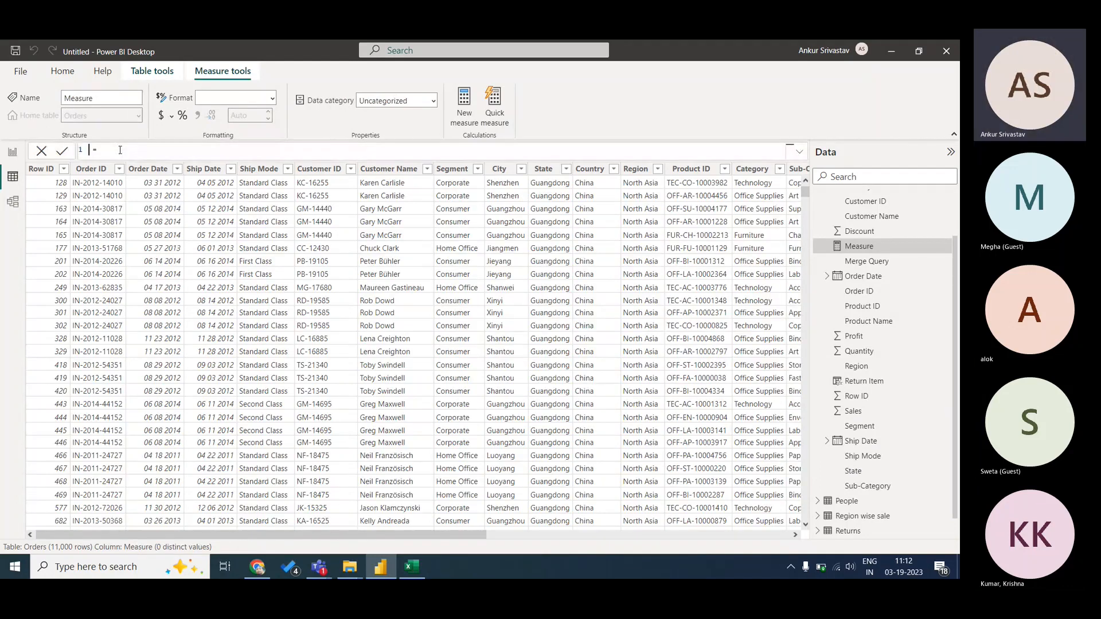
type("Tota ")
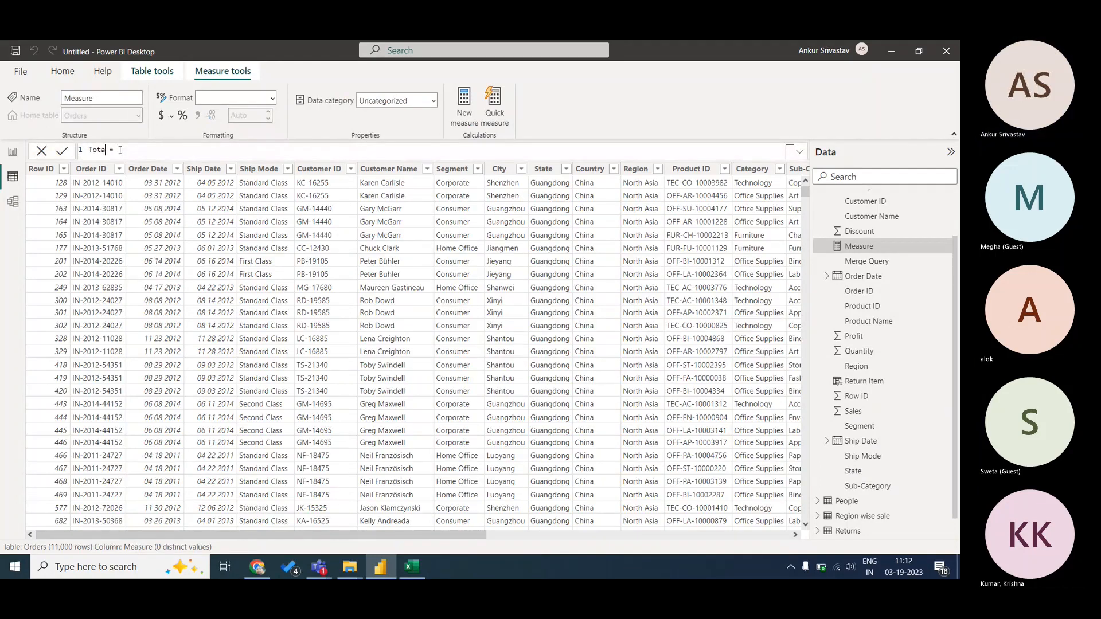
type("l Sale")
key("End")
type("sum(")
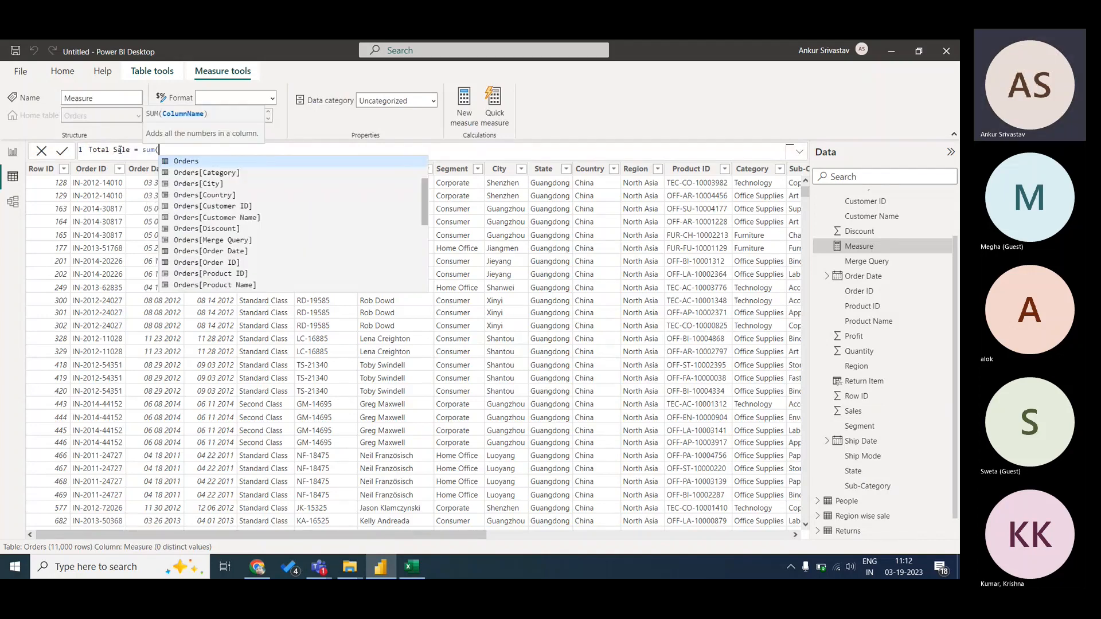
left_click_drag(425, 204, 425, 230)
left_click(281, 270)
type(")")
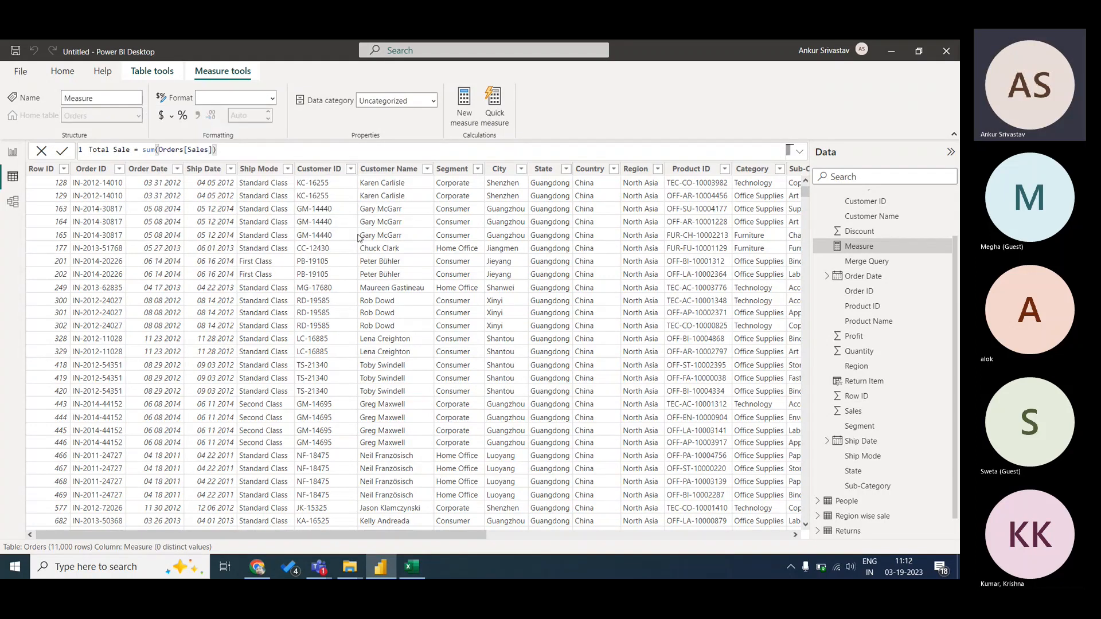
key("Return")
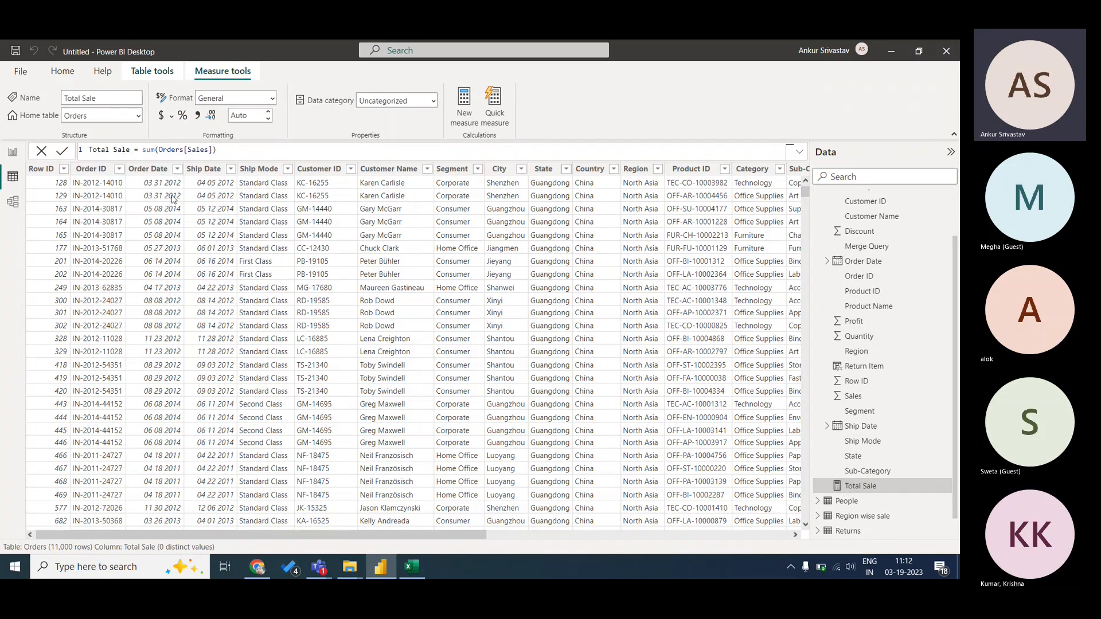
- Create a measure in the Orders table defined as Total Sales 1 = sumx(Orders, Orders[Sales]) and commit it
left_click(63, 72)
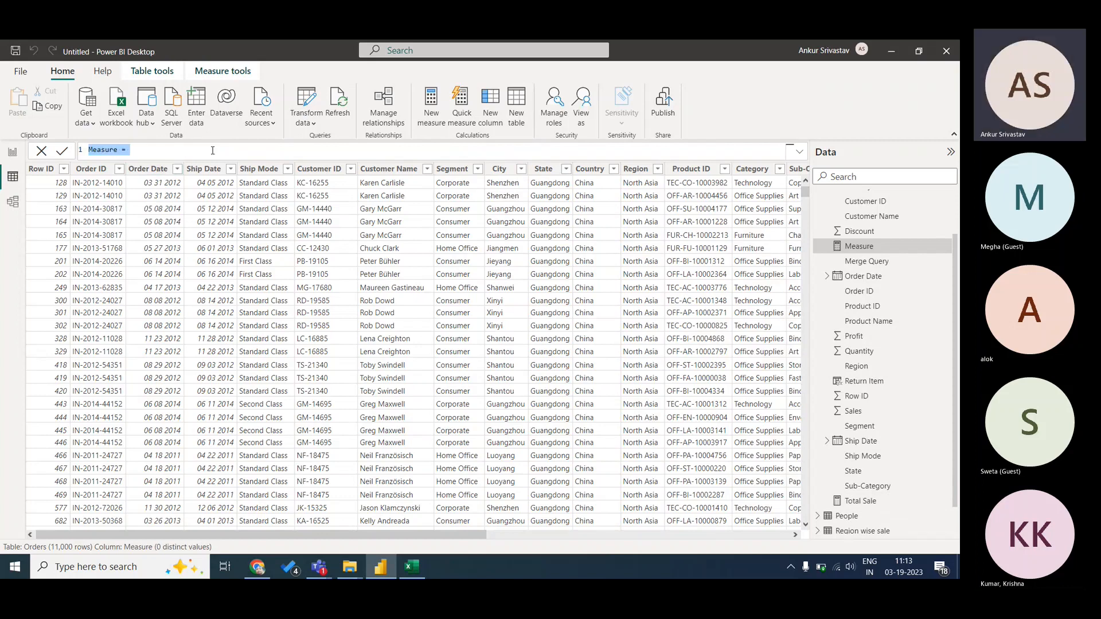
key("BackSpace")
type("Total Sales 1 = ")
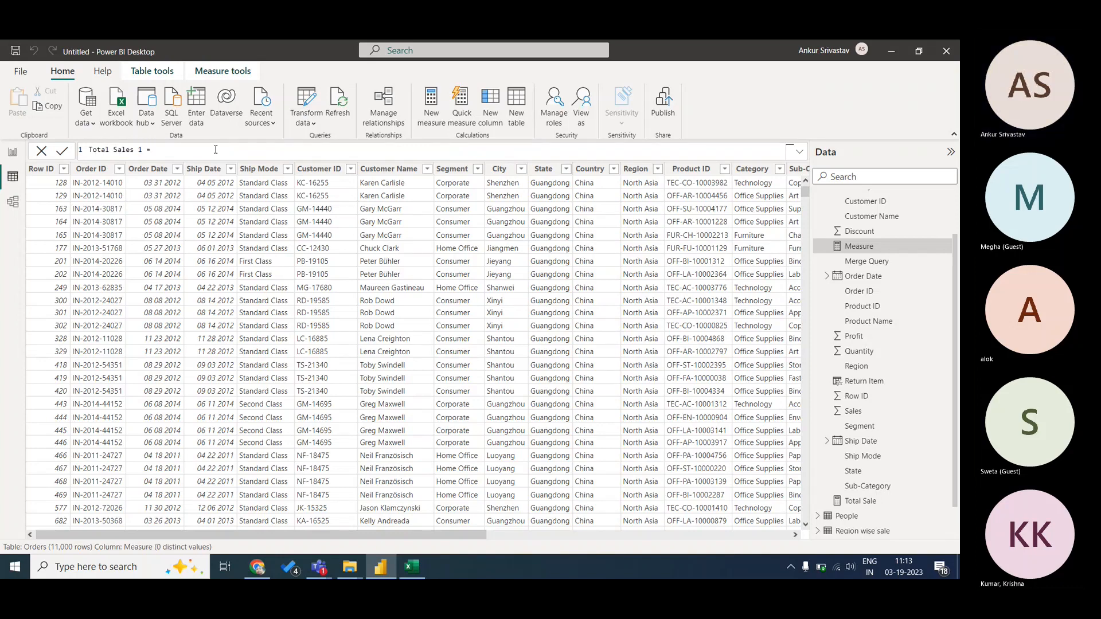
type("sumx(")
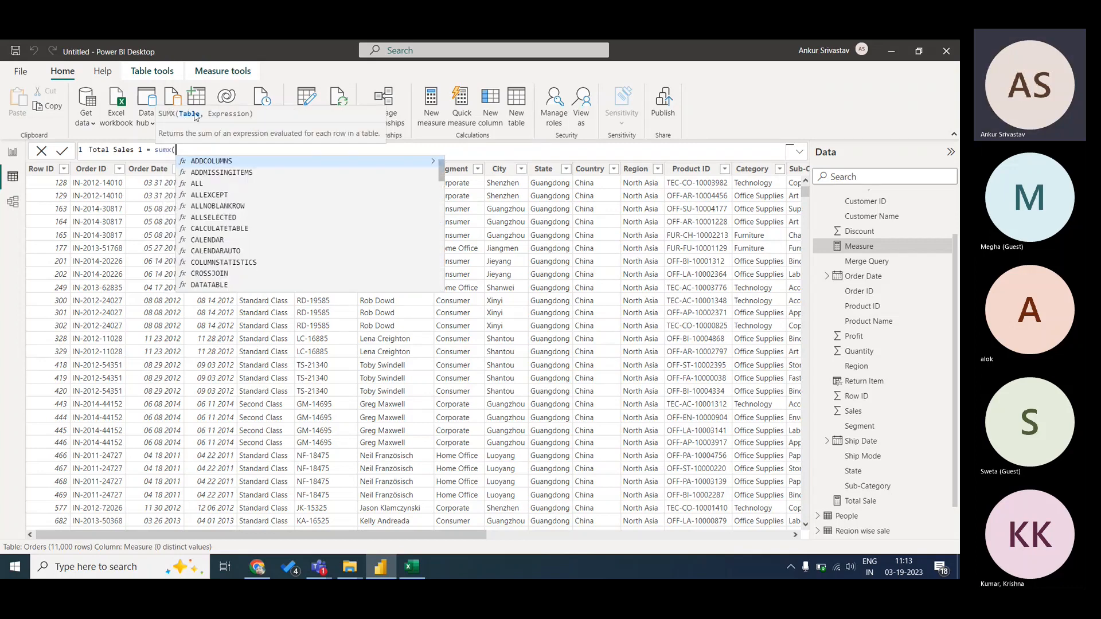
type("o")
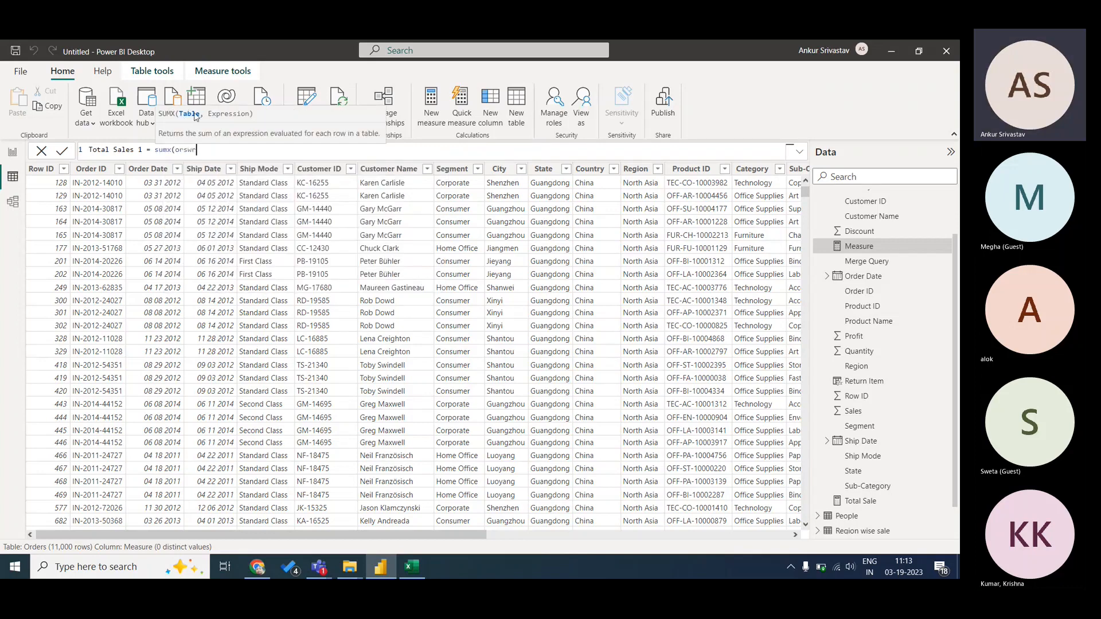
key("Down")
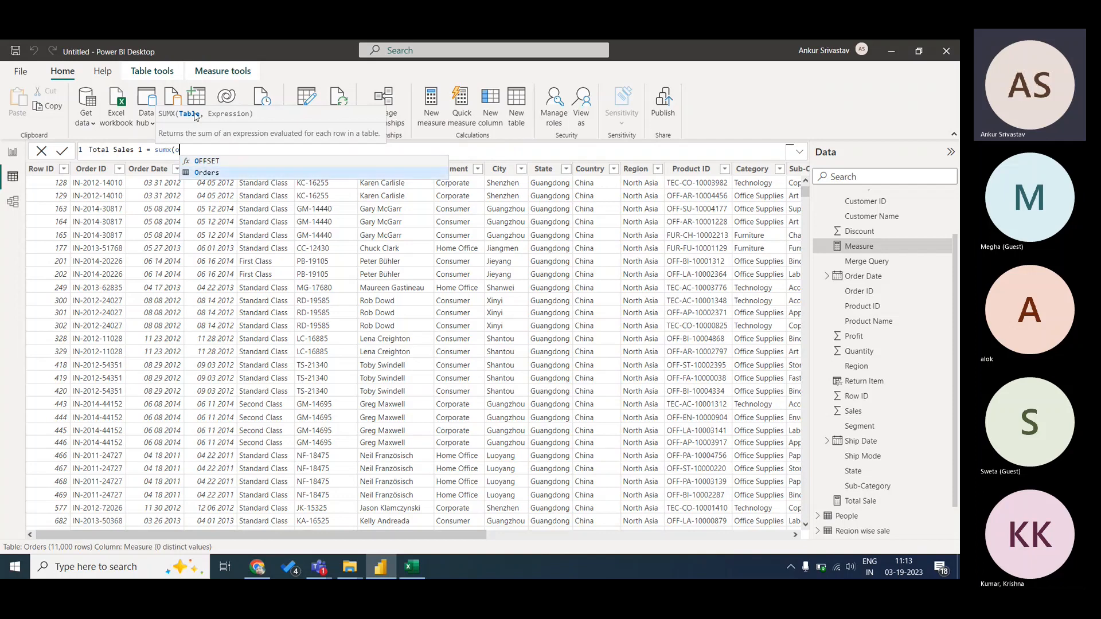
key("Tab")
type(",")
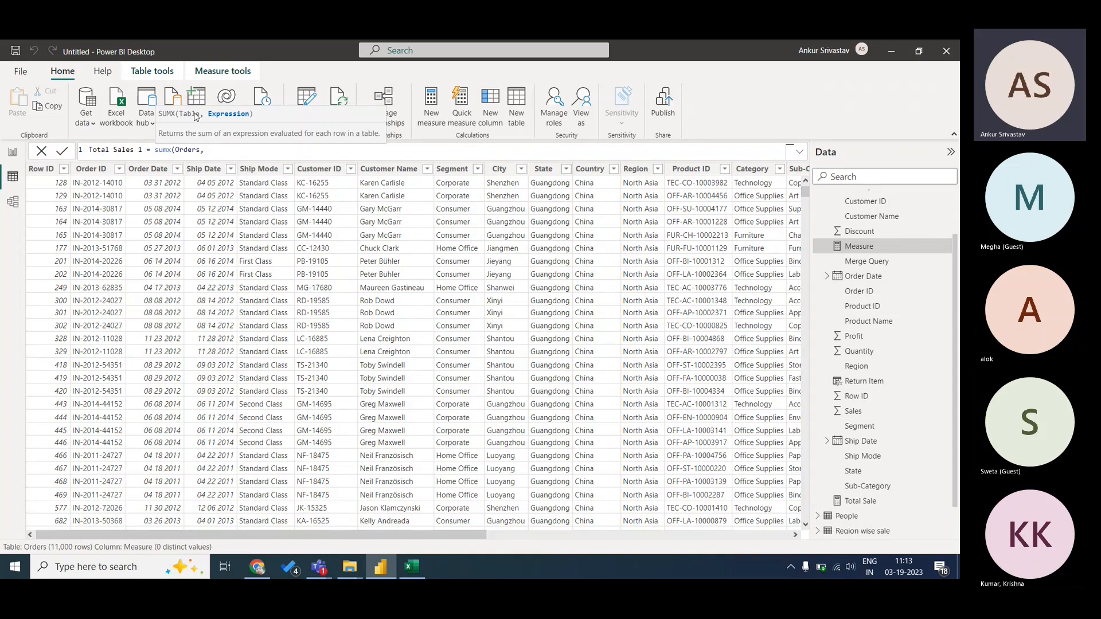
type("or")
key("BackSpace")
key("BackSpace")
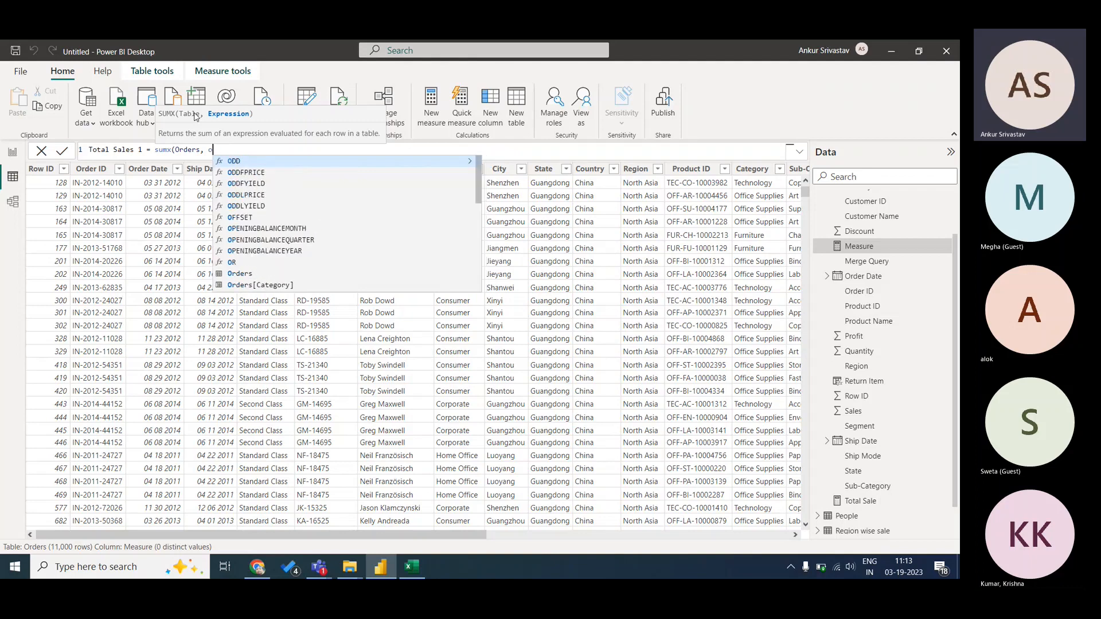
type("sale")
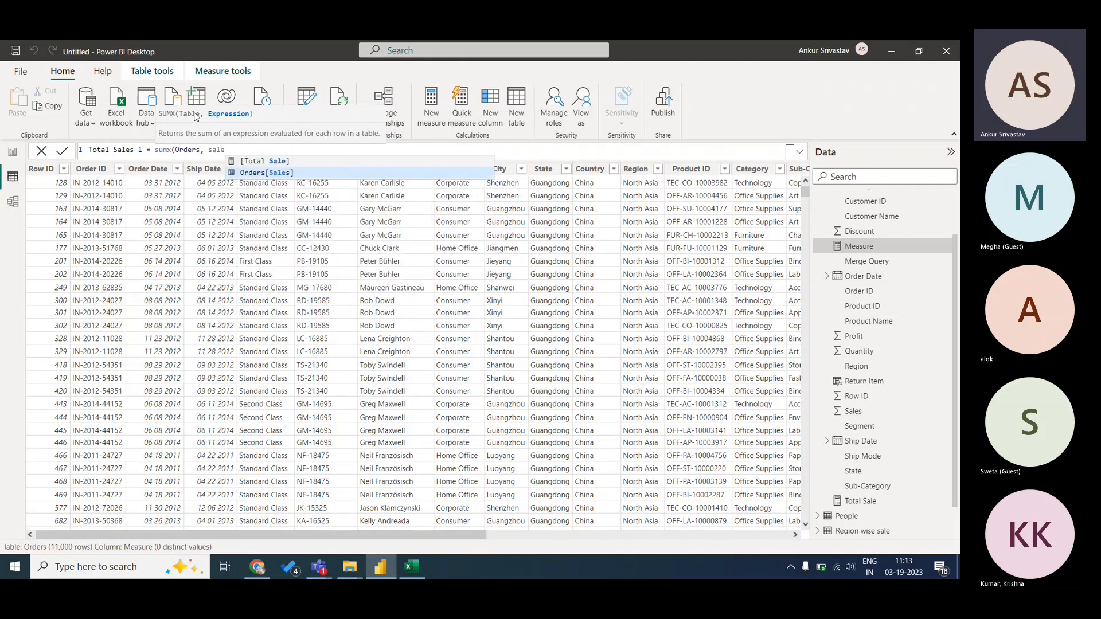
key("Tab")
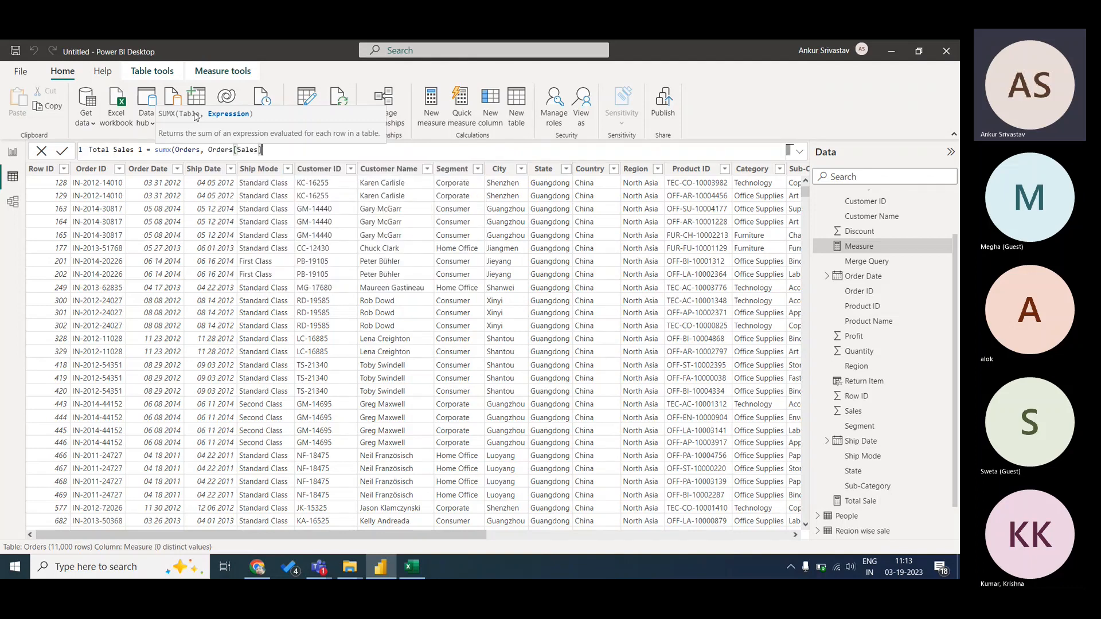
type(")")
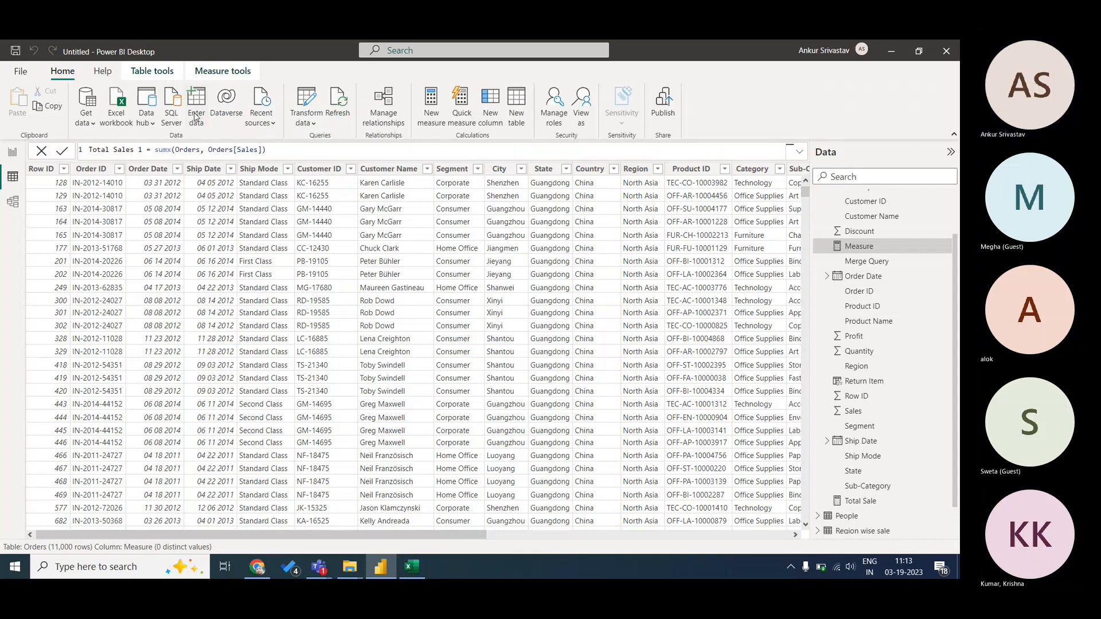
key("Return")
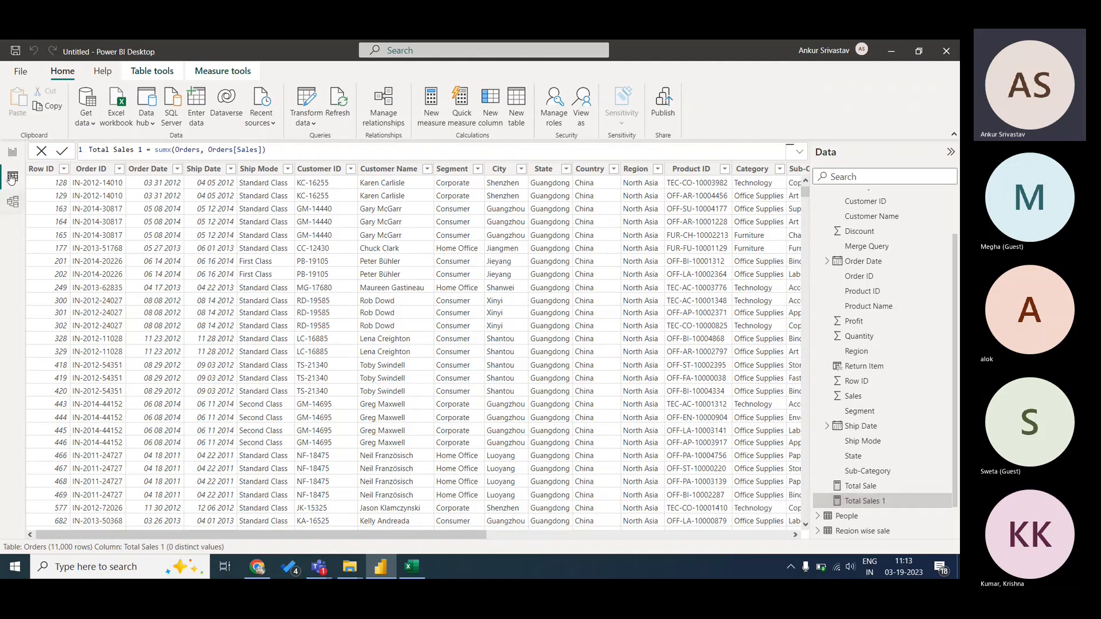
- Add two card visuals to the report page, one showing the Total Sale measure and the other Total Sales 1
left_click(13, 151)
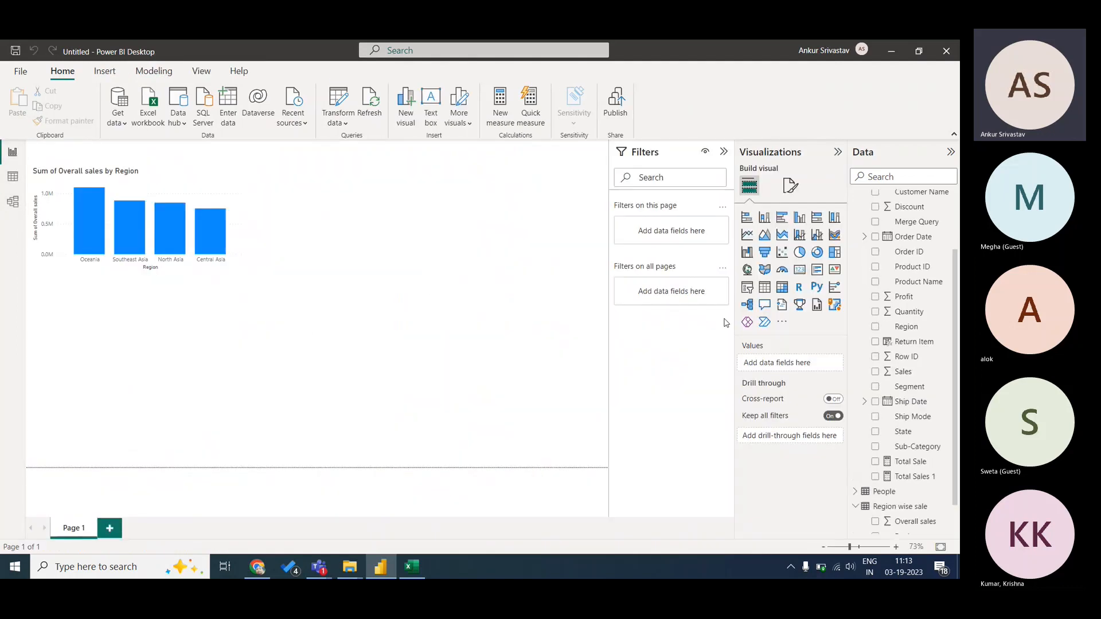
left_click(800, 270)
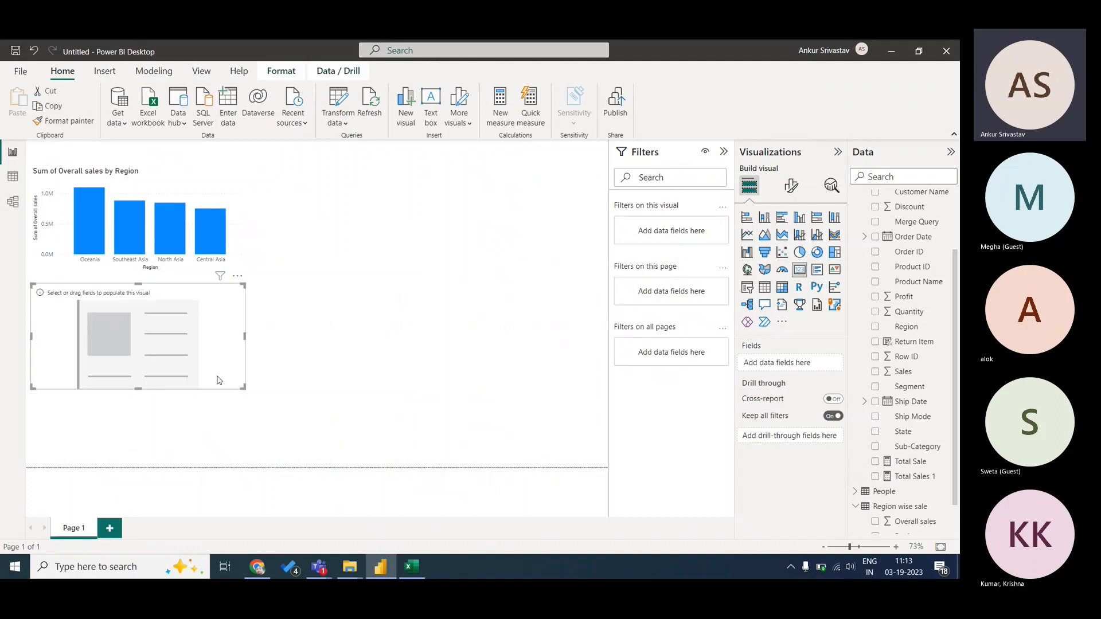
left_click_drag(206, 356, 510, 288)
left_click_drag(549, 220, 529, 246)
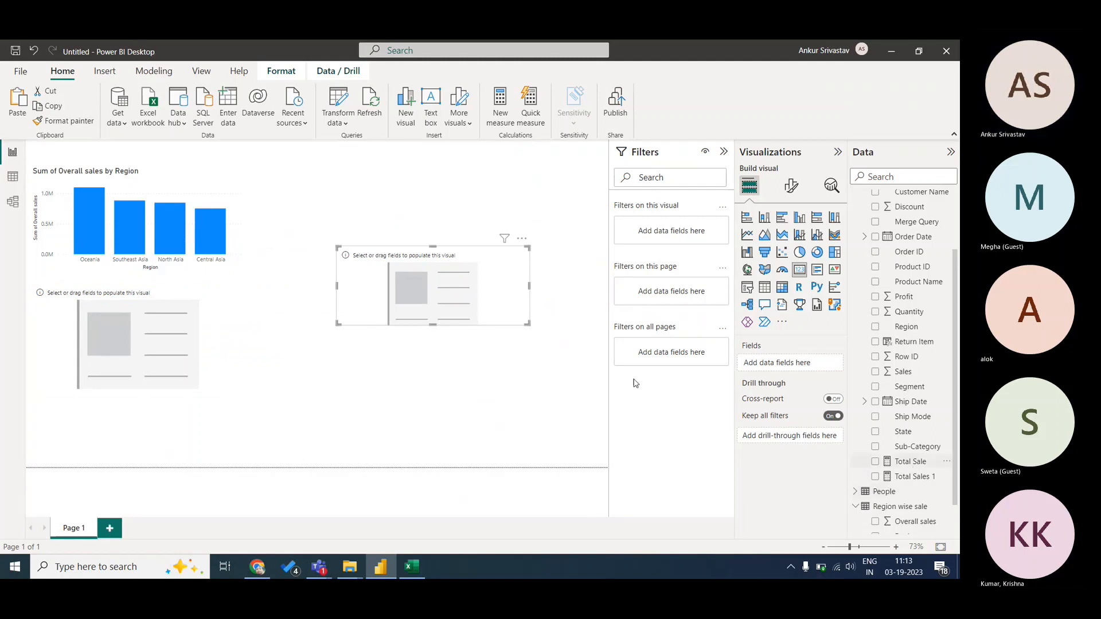
left_click(875, 462)
left_click_drag(910, 477, 163, 362)
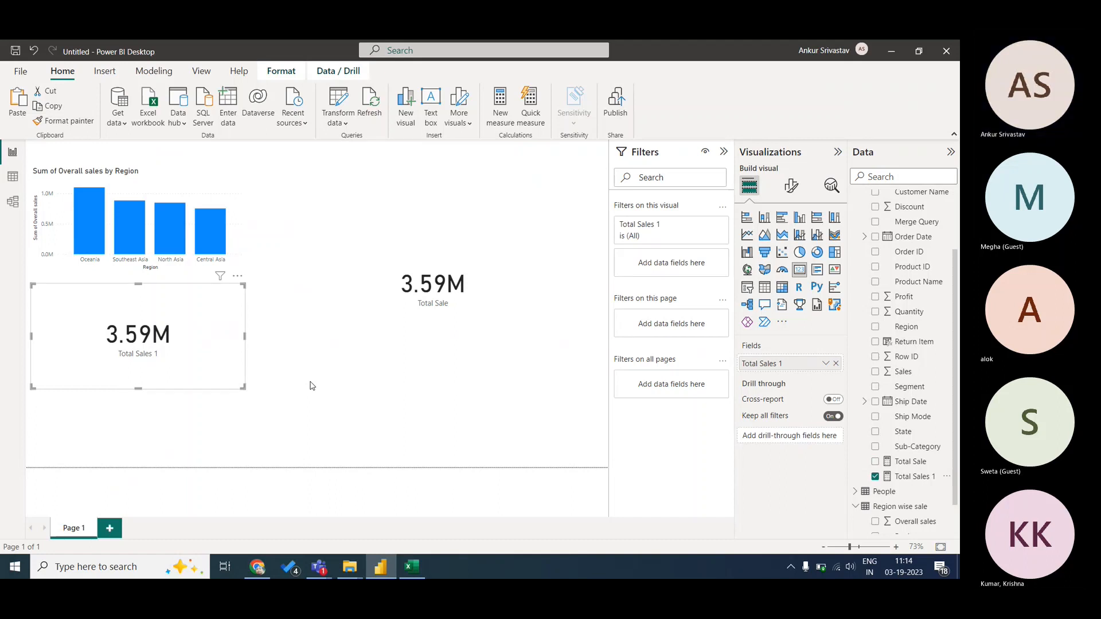
- Open the Total Sale measure's formula in the Orders table data to review its SUM expression
left_click(13, 178)
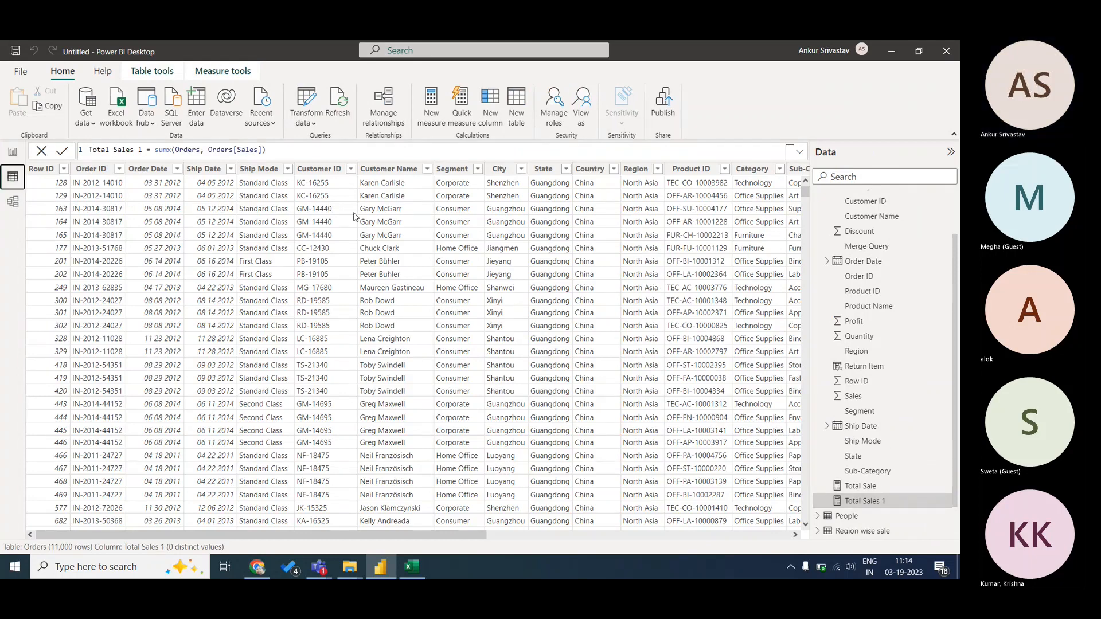
left_click(859, 486)
left_click(229, 152)
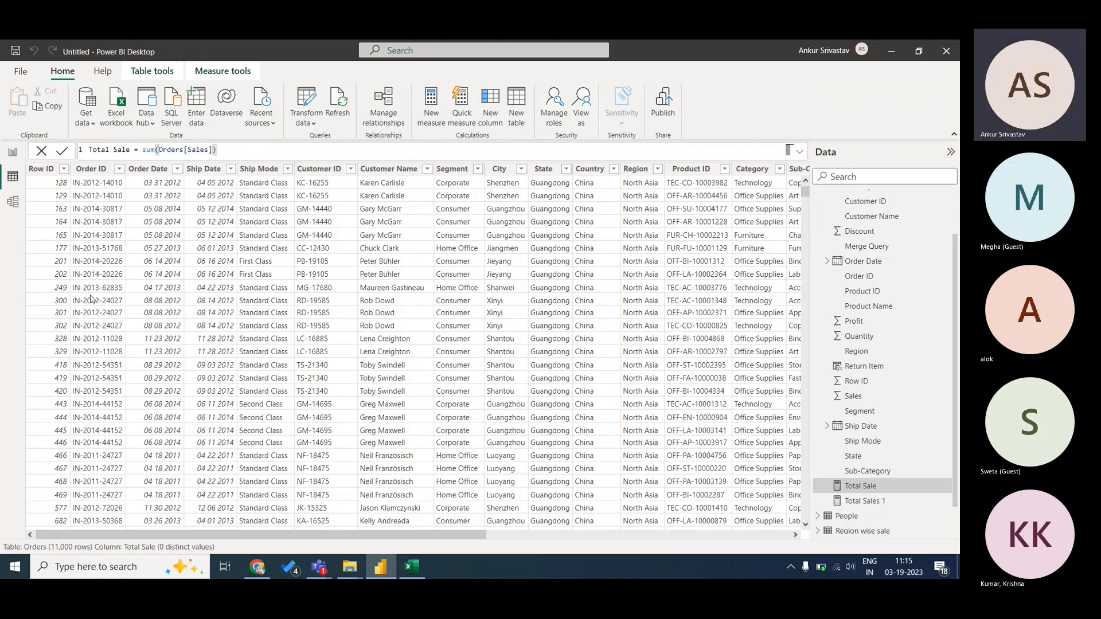
- Examine the Order ID column of the Orders table and its filter options without applying a filter
left_click(99, 170)
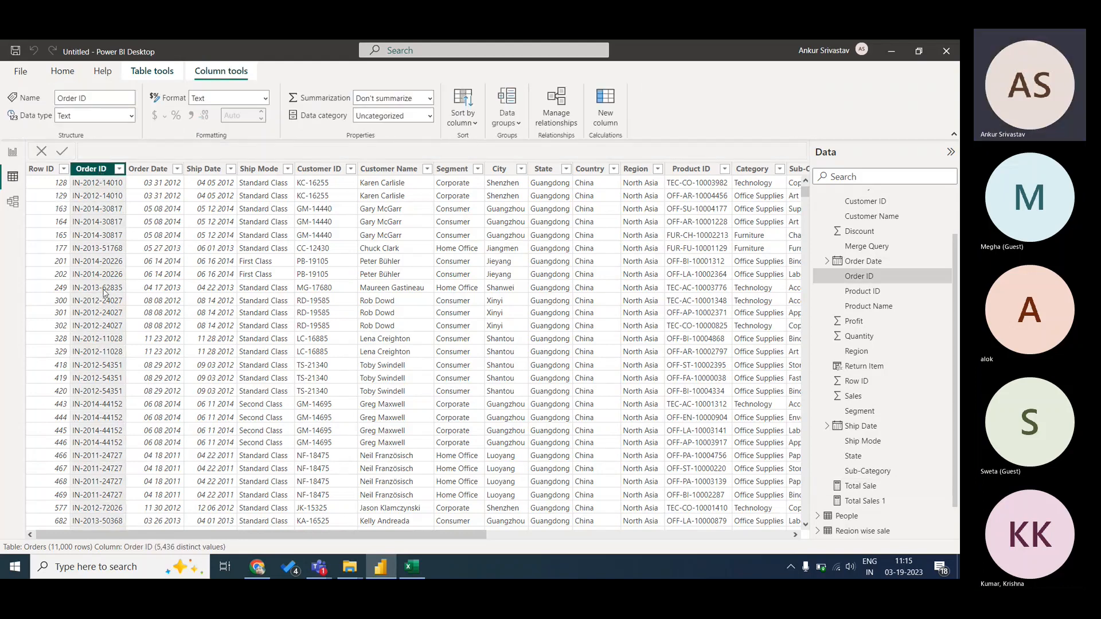
left_click(119, 169)
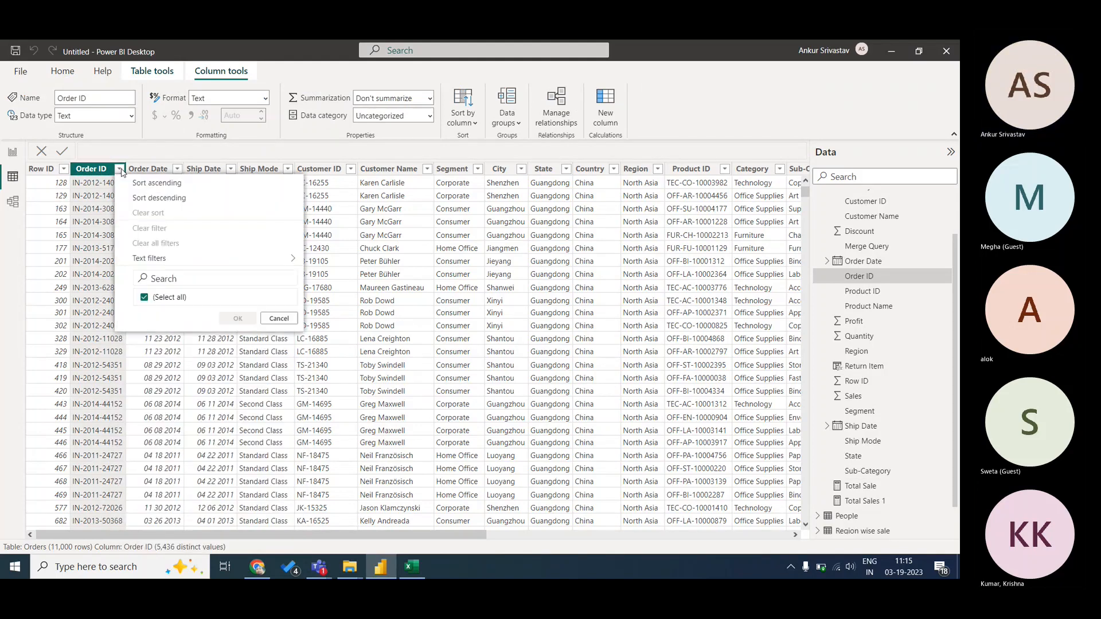
left_click(382, 341)
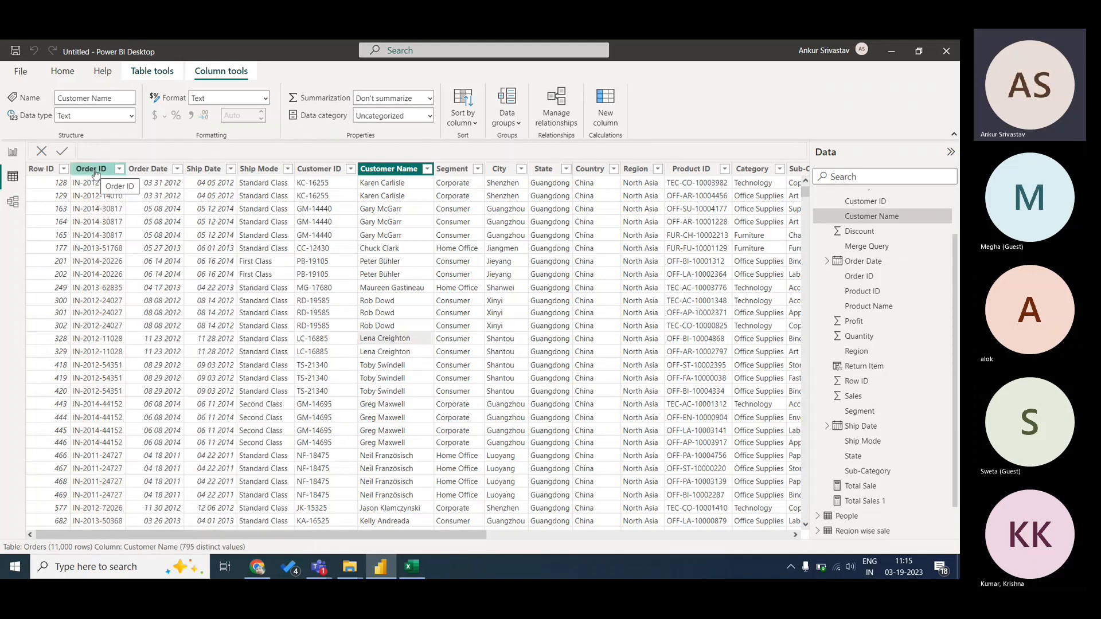
- Start a new measure in the Orders table named overall orders that uses the COUNT function
left_click(63, 74)
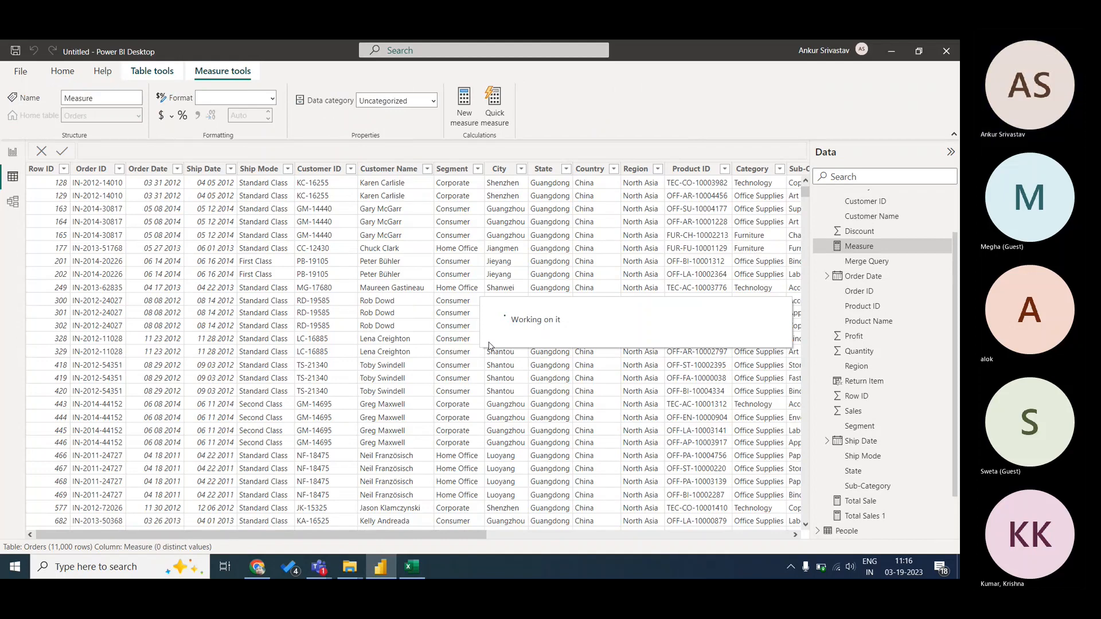
type("over =")
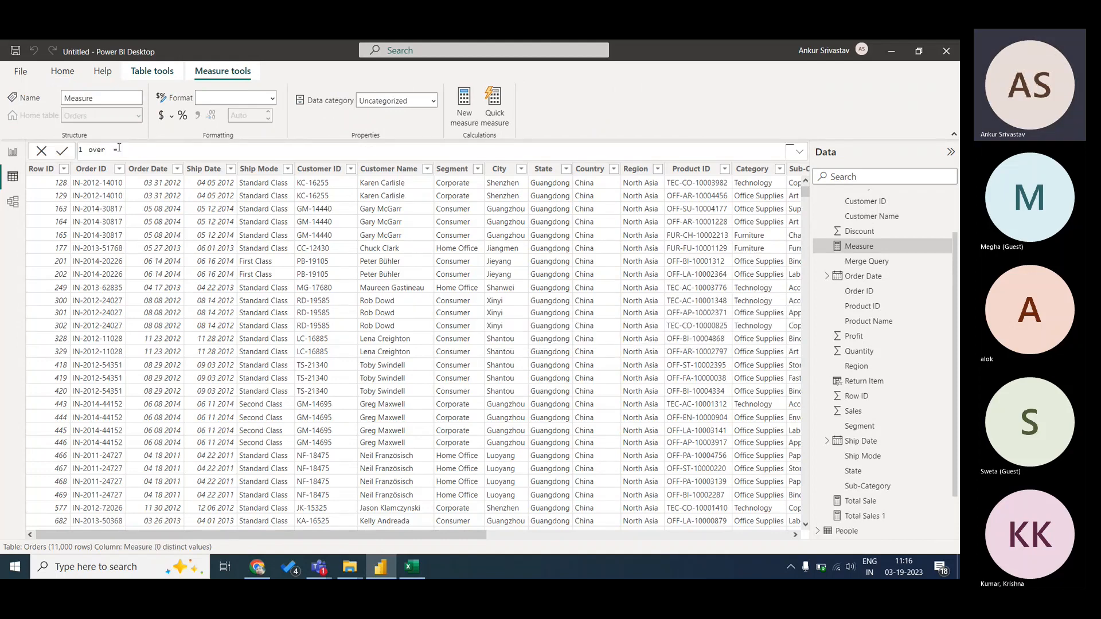
key("BackSpace")
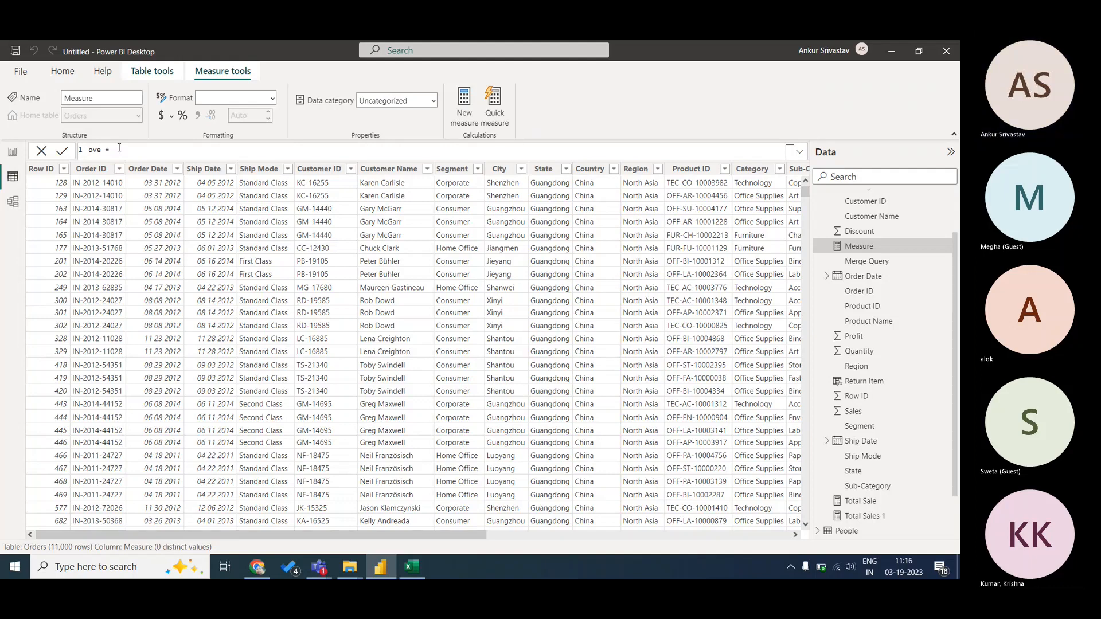
type("rallorde")
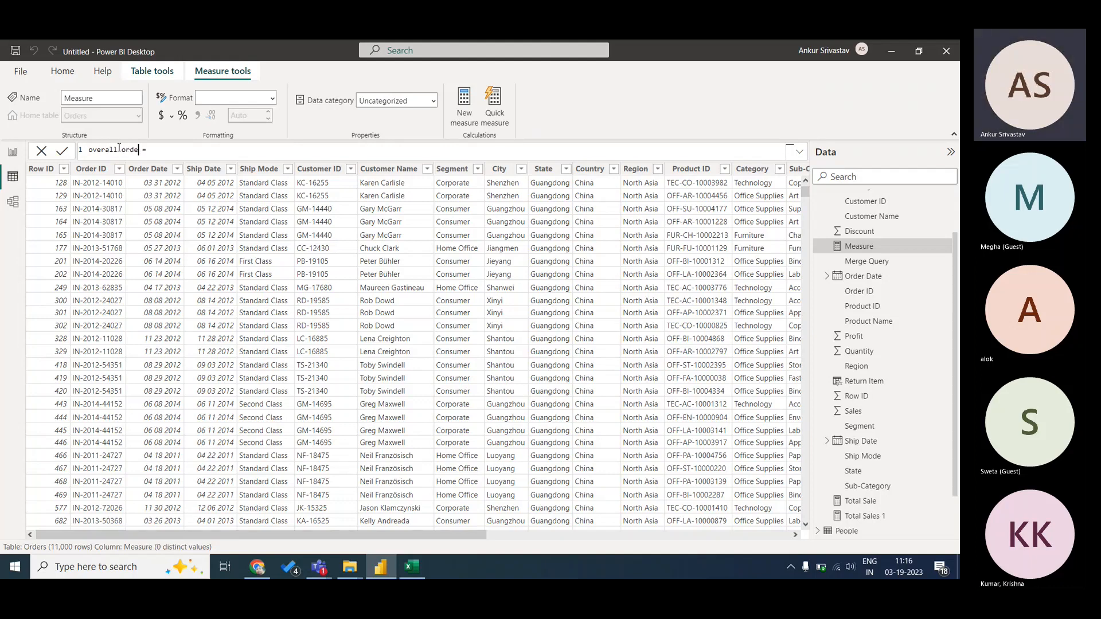
type("rs")
key("End")
type("co")
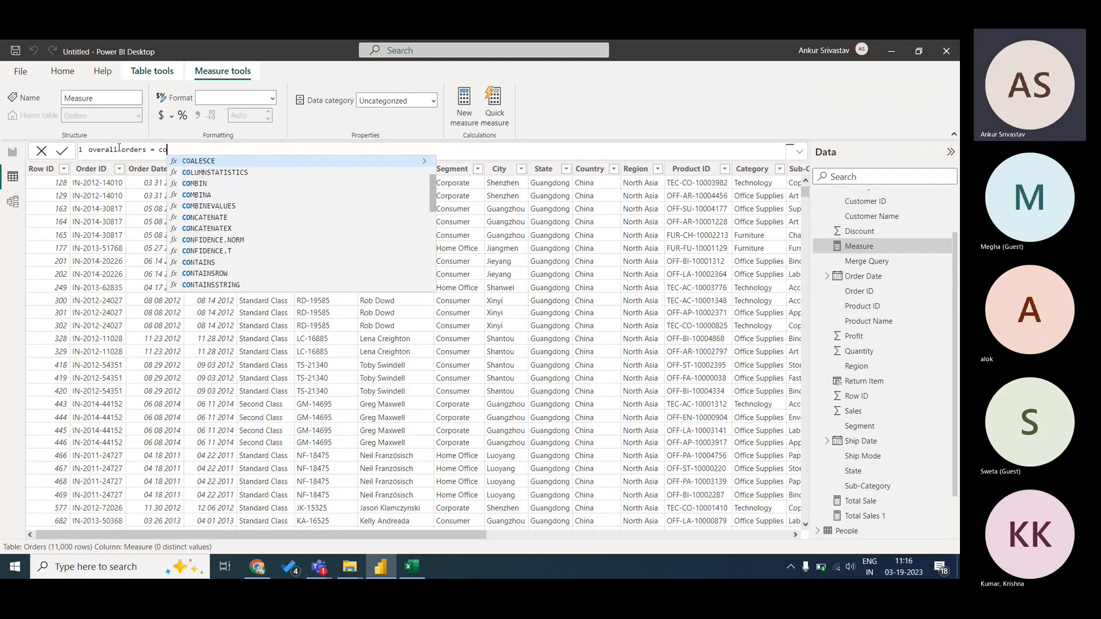
type("unt")
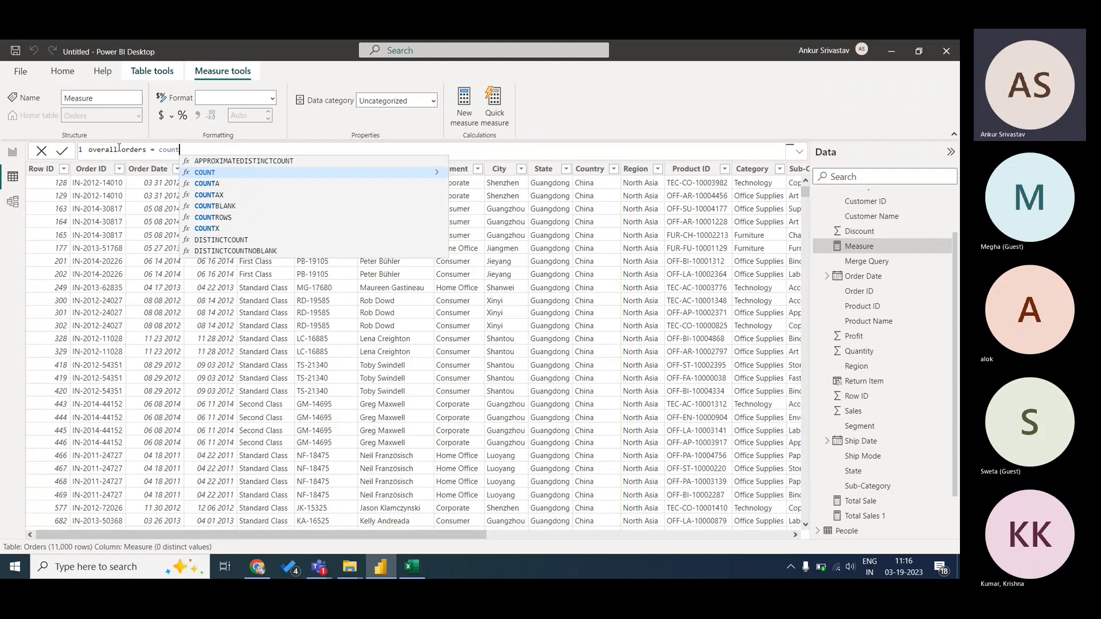
key("Tab")
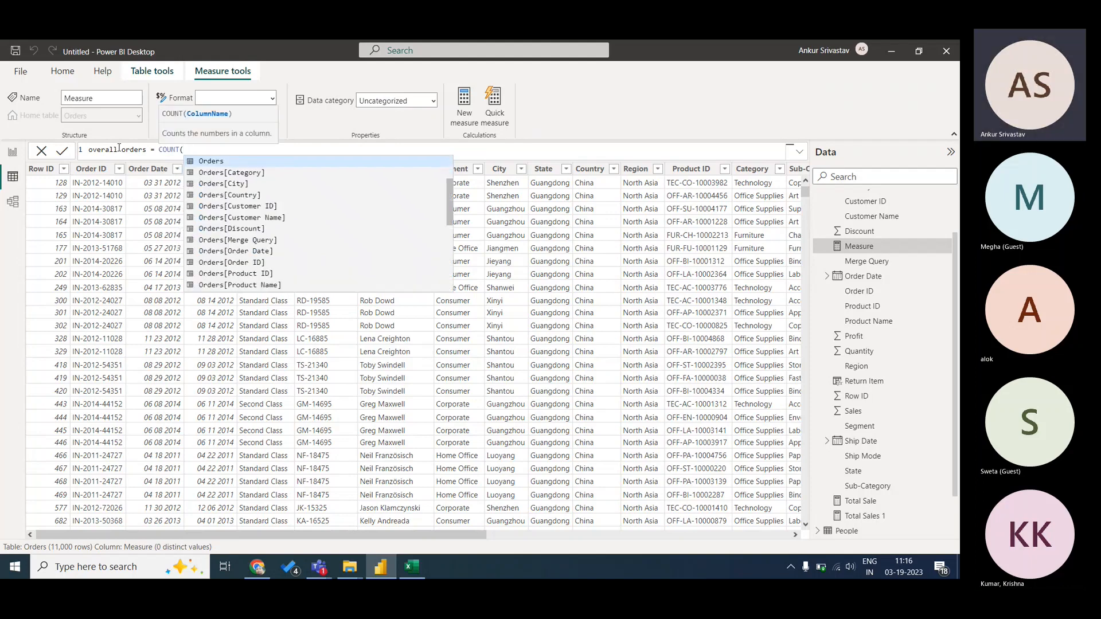
- Complete the overall orders formula by counting the Orders[Order ID] column and commit the measure
type("pr")
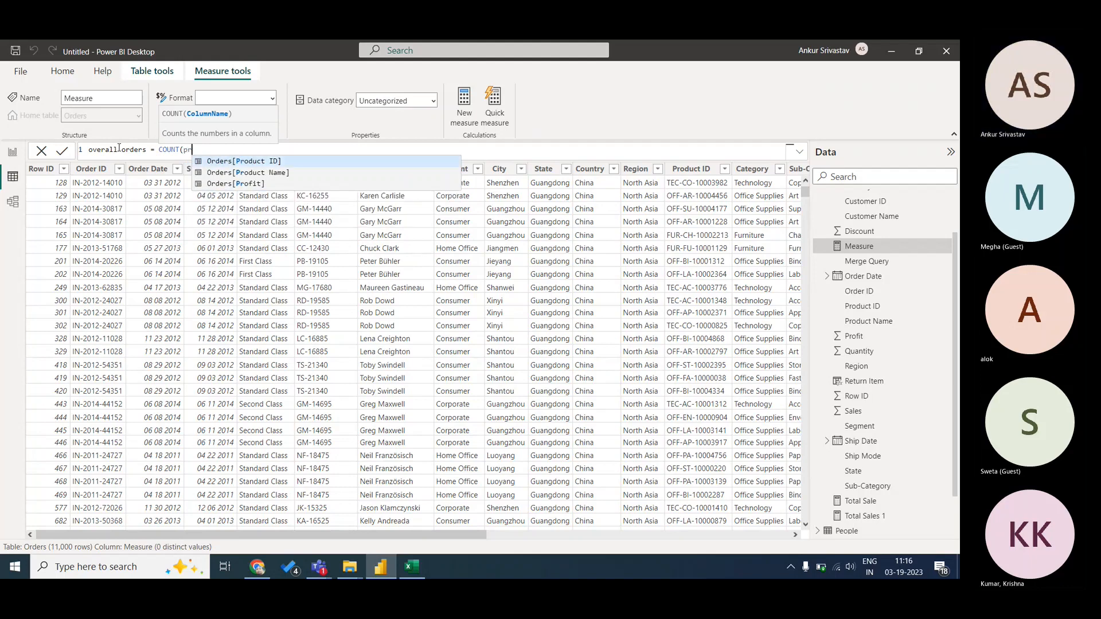
key("BackSpace")
key("BackSpace")
type("ord")
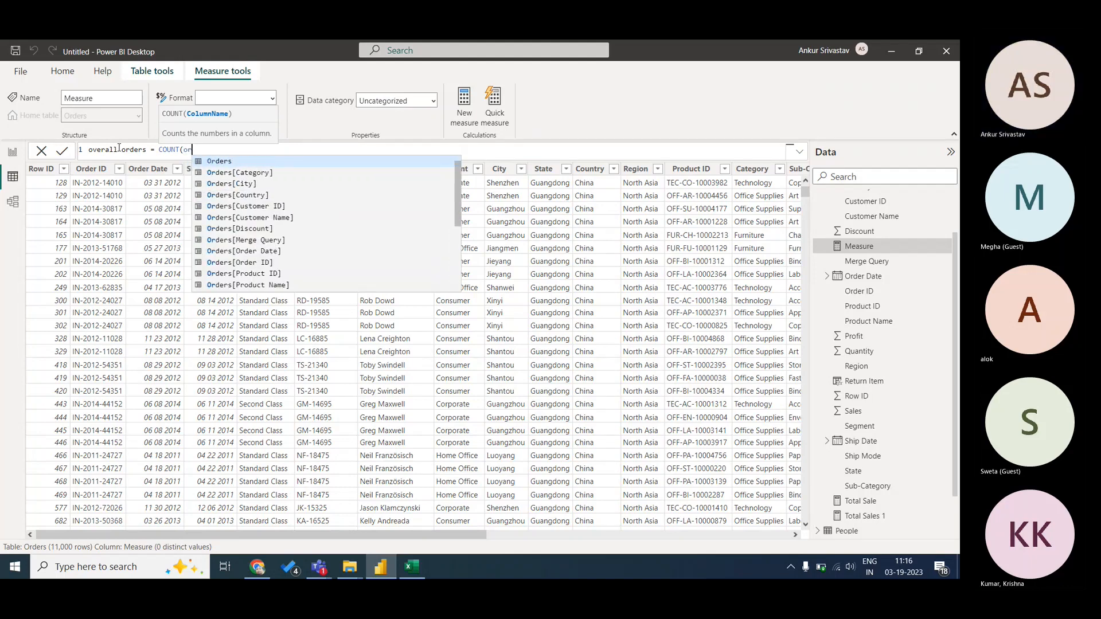
key("Down")
key("Down")
key("Down")
key("Down")
key("Down")
key("Down")
key("Down")
key("Down")
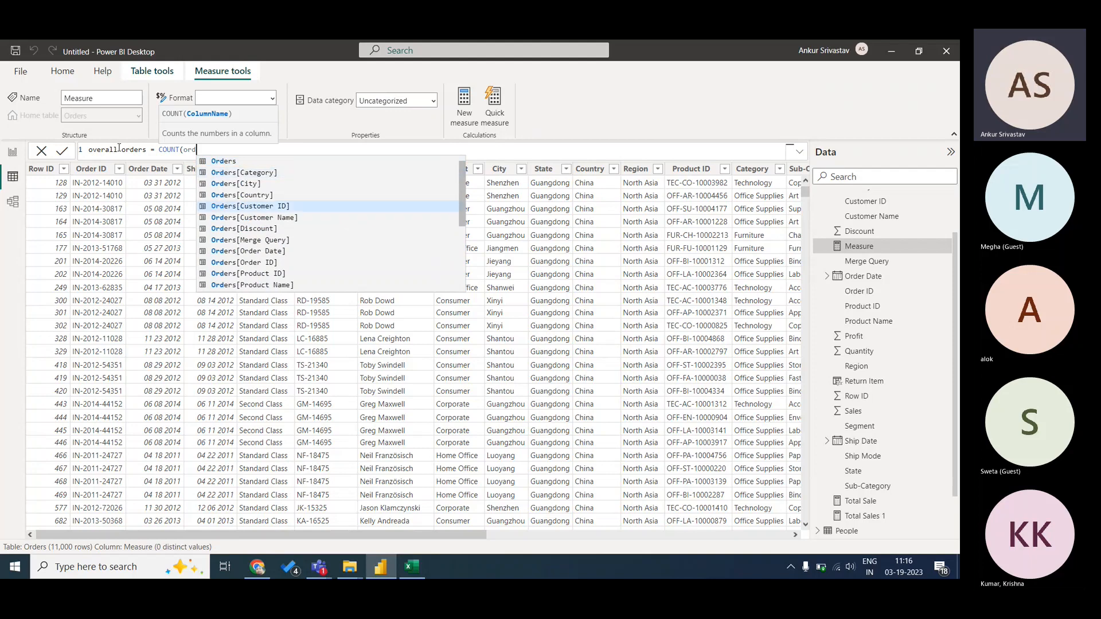
key("Down")
key("Tab")
type(")")
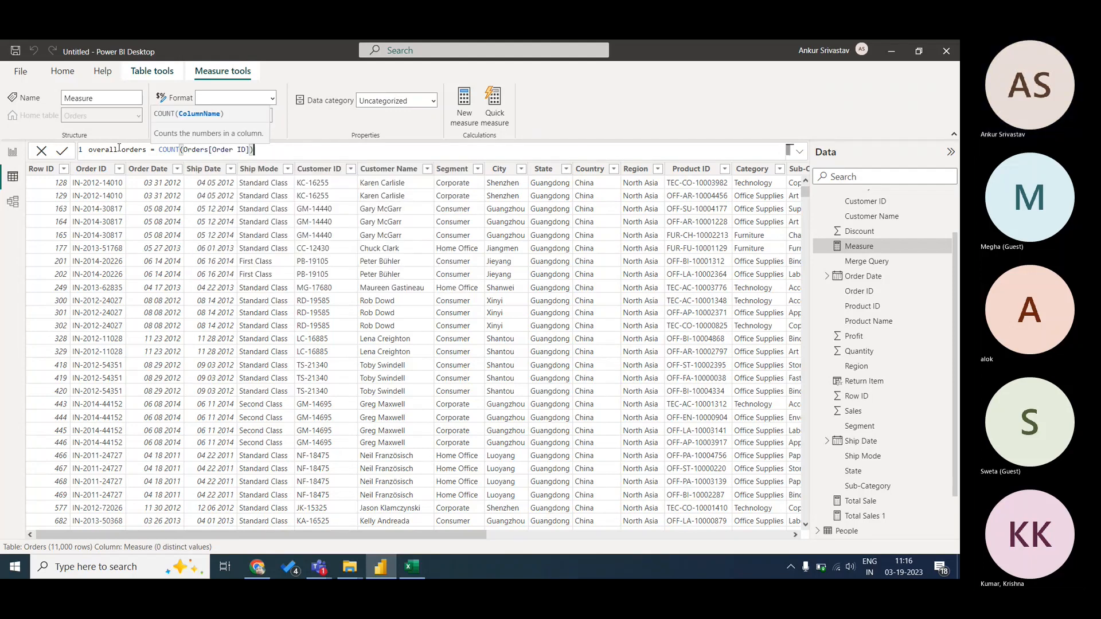
key("Return")
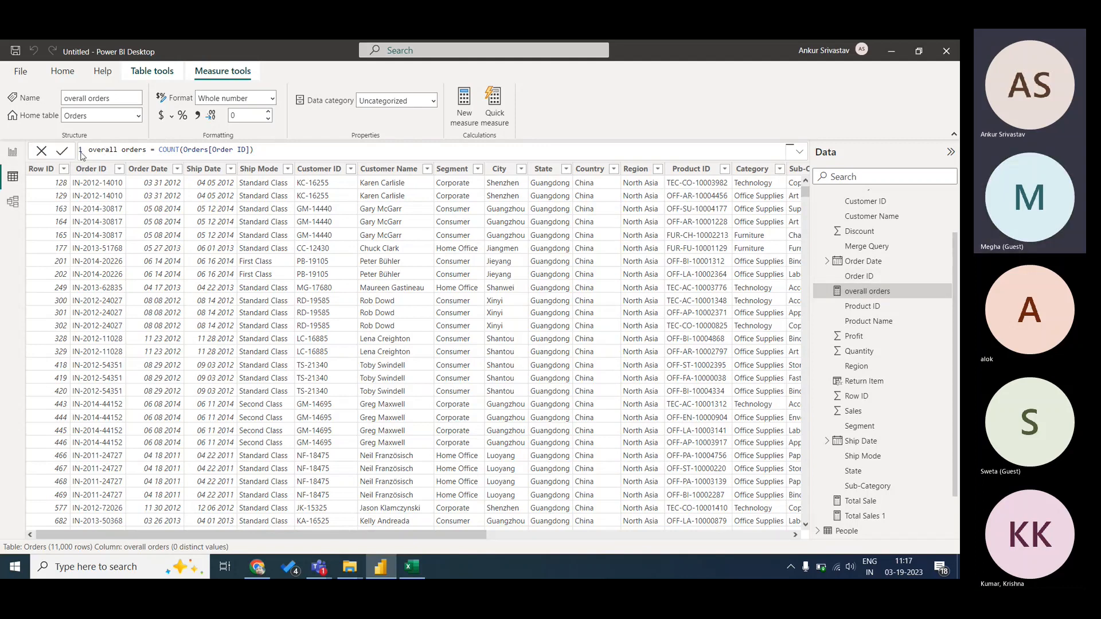
- Place the Total Sale card below the Total Sales 1 card in the report and shrink the Total Sales 1 card
left_click(8, 154)
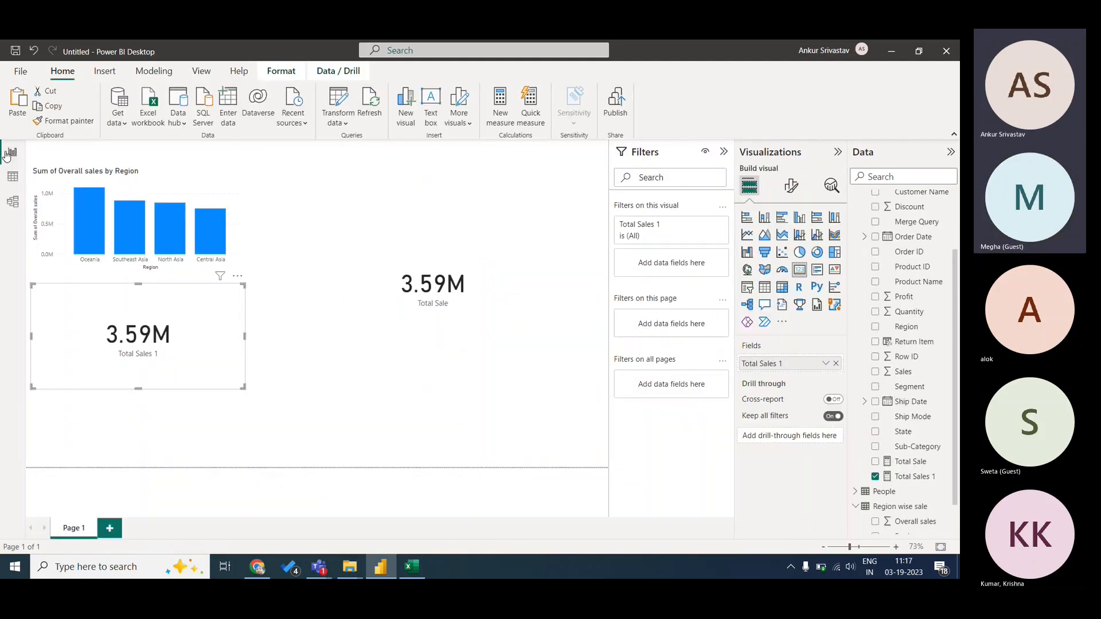
left_click_drag(467, 268, 164, 411)
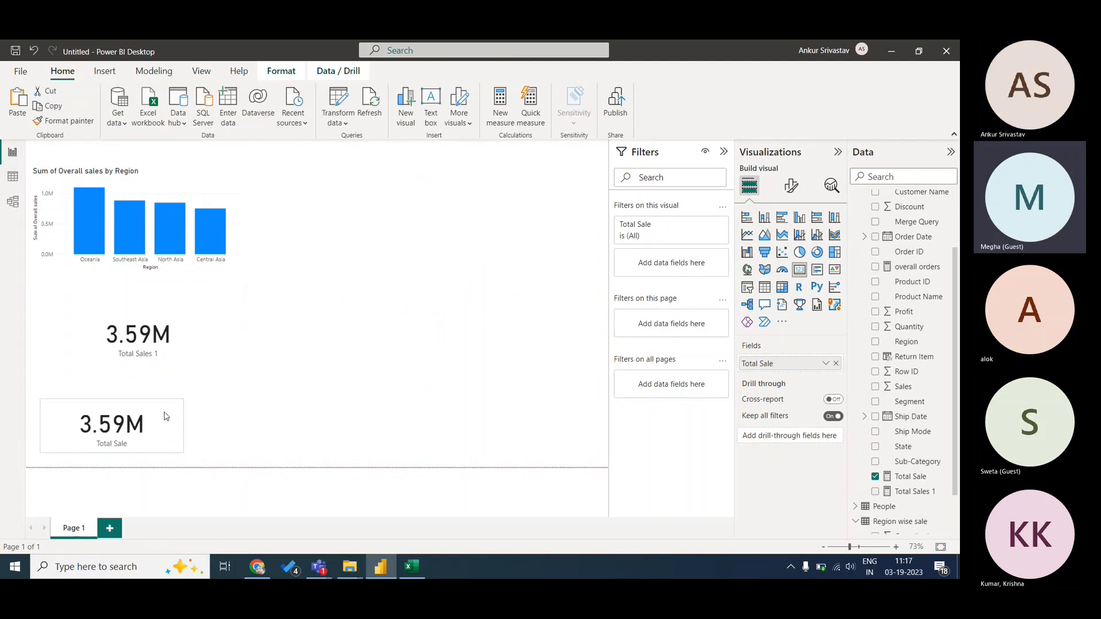
left_click(182, 333)
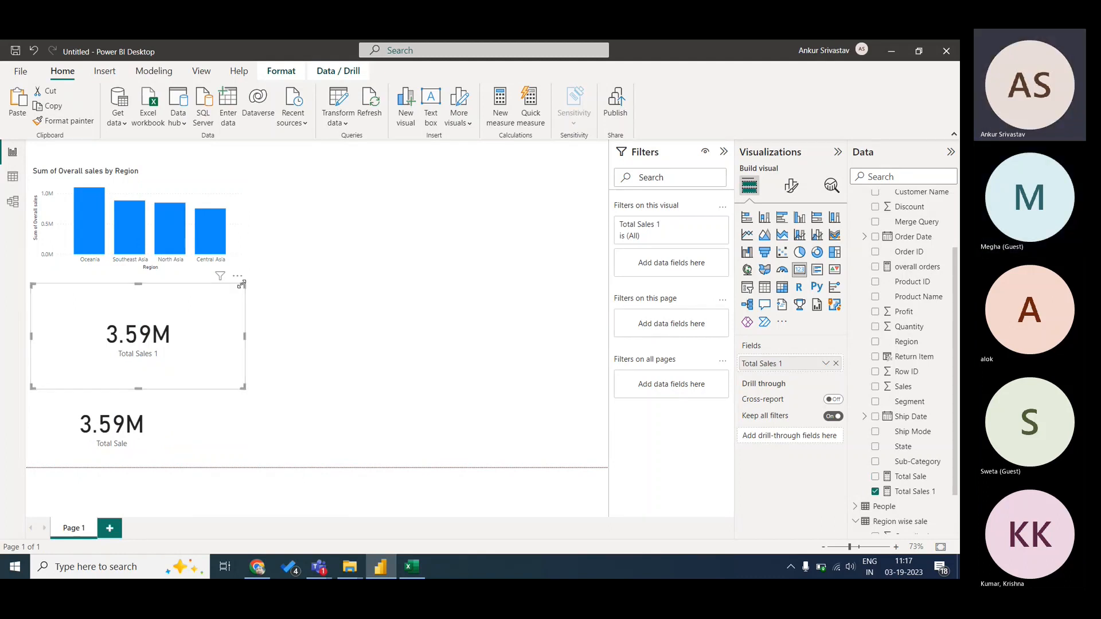
left_click_drag(242, 284, 169, 325)
left_click(277, 333)
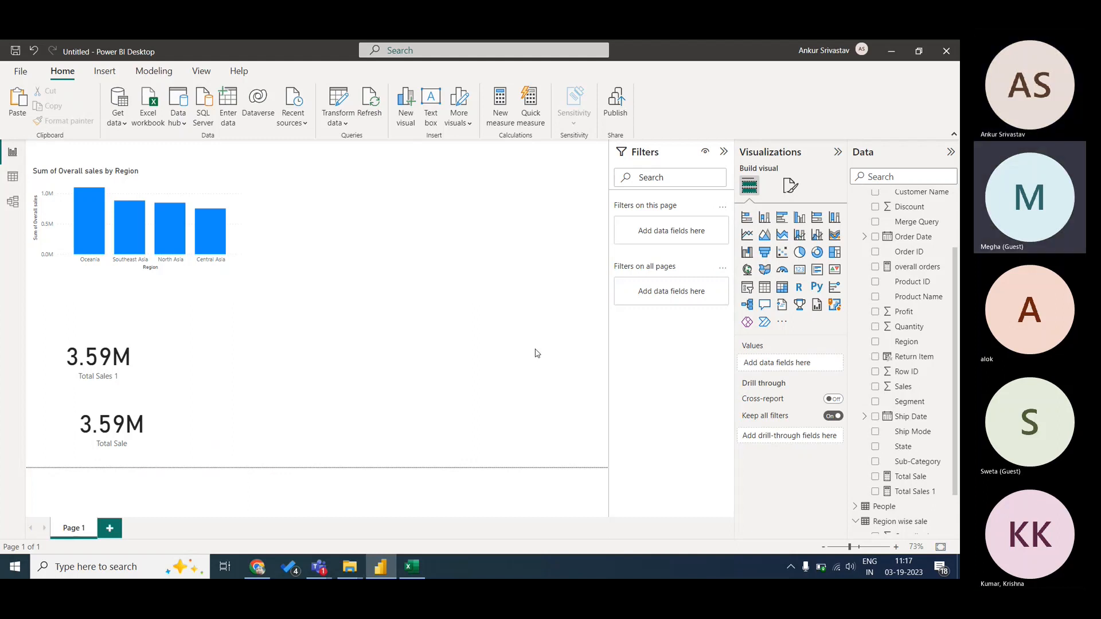
- Add a card showing the overall orders measure and place it beside the Sum of Overall sales by Region chart
left_click(801, 270)
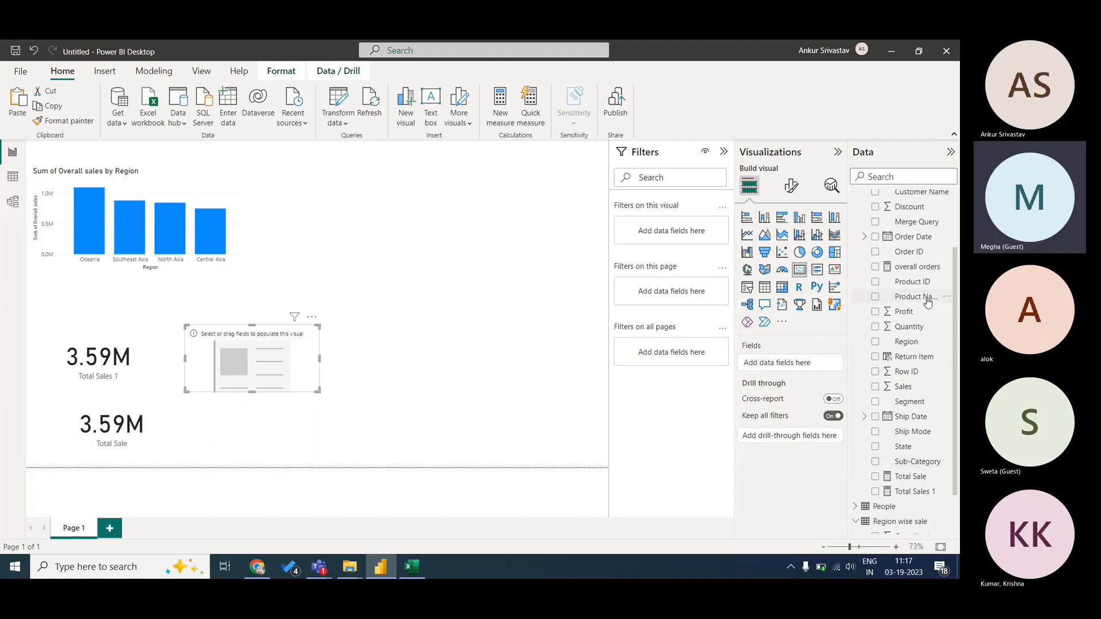
left_click_drag(957, 291, 957, 347)
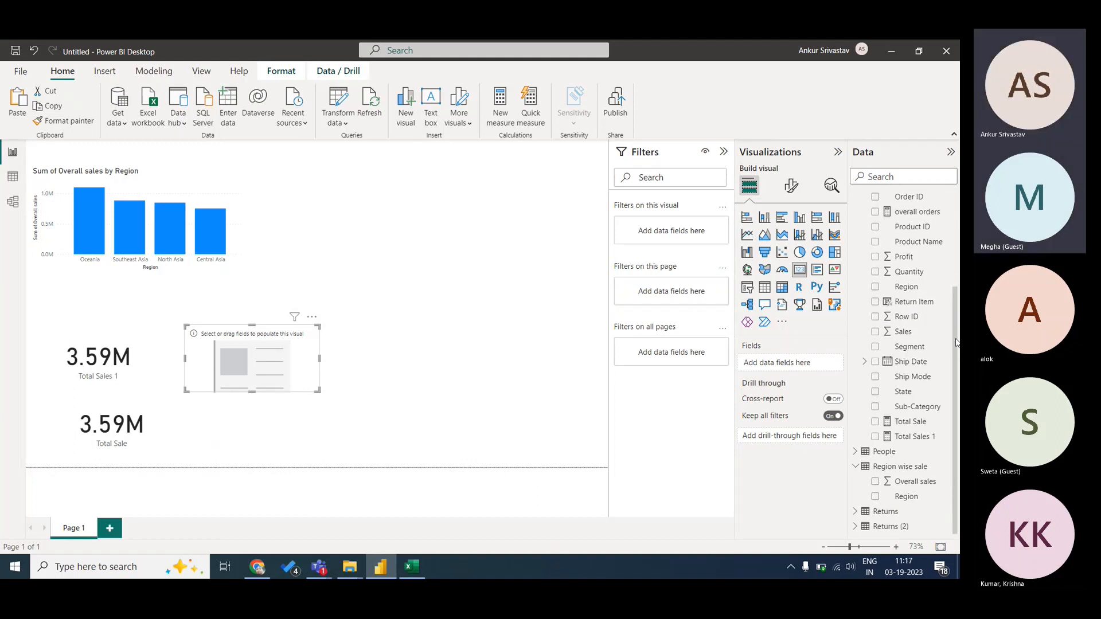
scroll(956, 323, "up", 1)
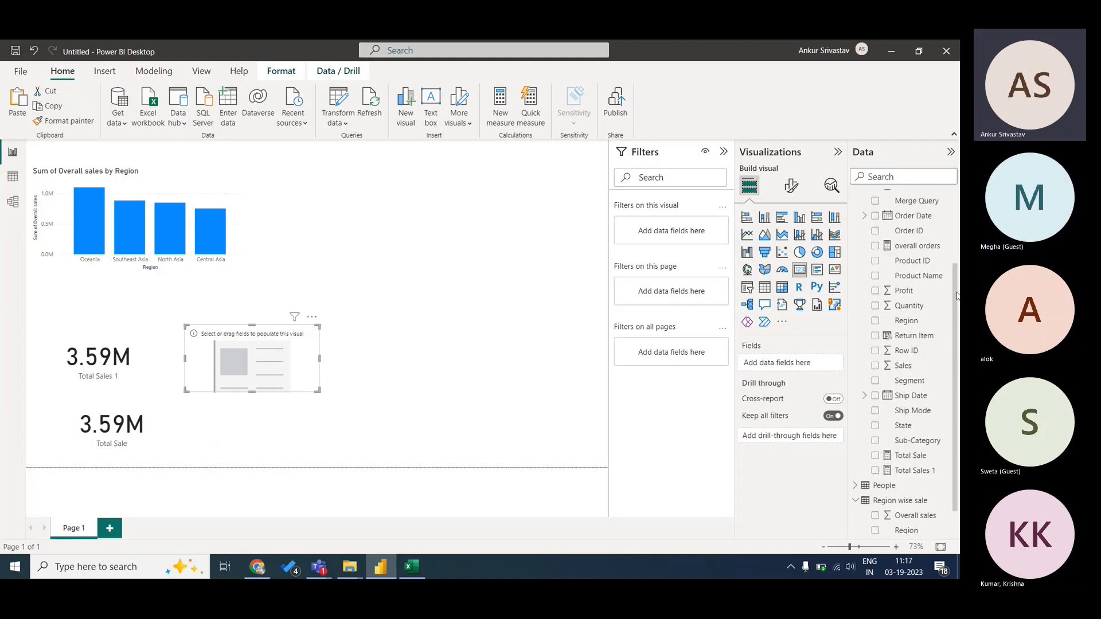
left_click_drag(917, 251, 273, 358)
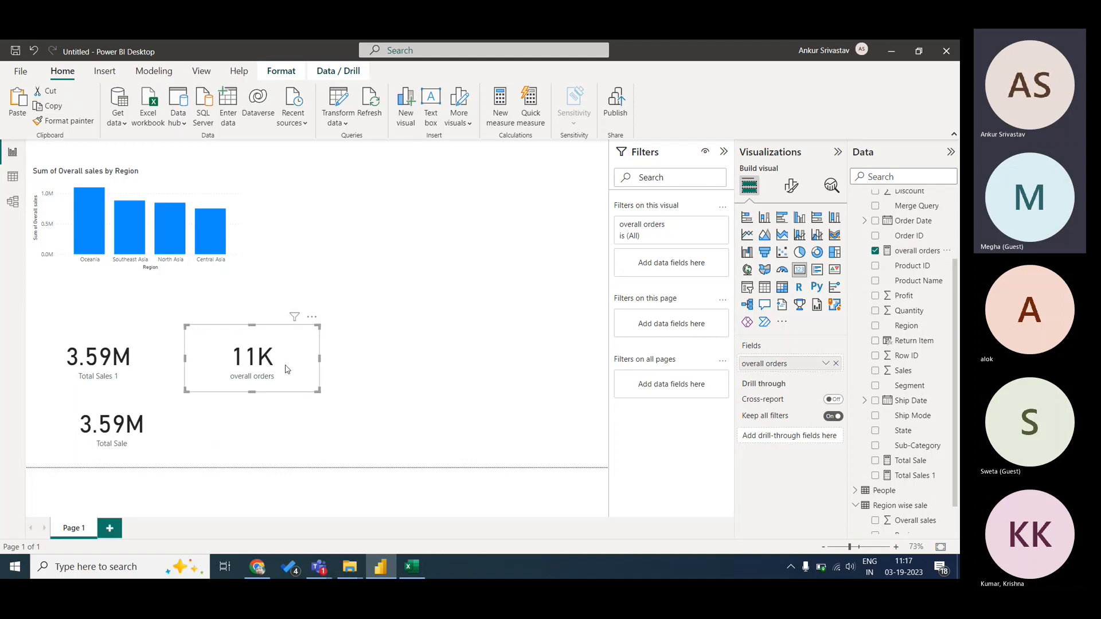
left_click_drag(282, 343, 404, 217)
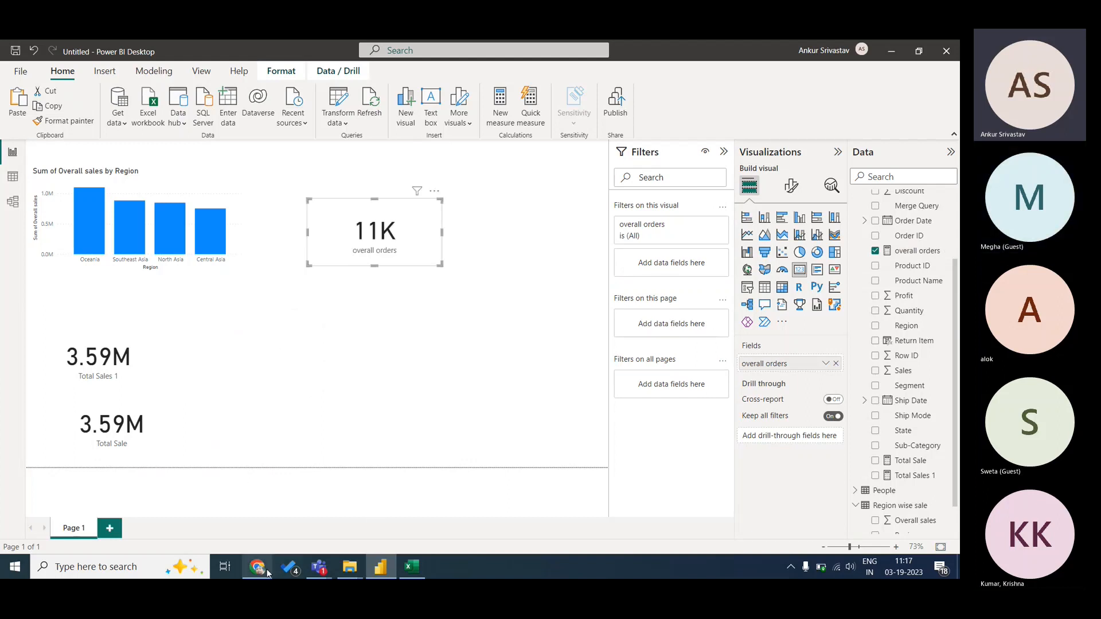
left_click(379, 568)
left_click(379, 567)
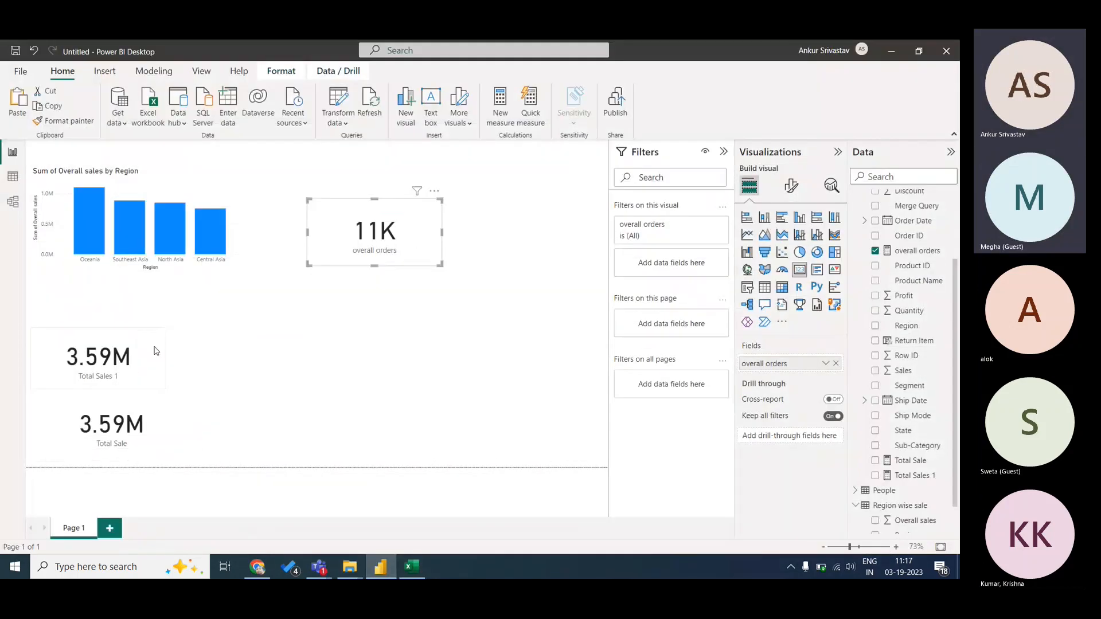
- Start a new measure in the Orders table named Distinct count
left_click(12, 176)
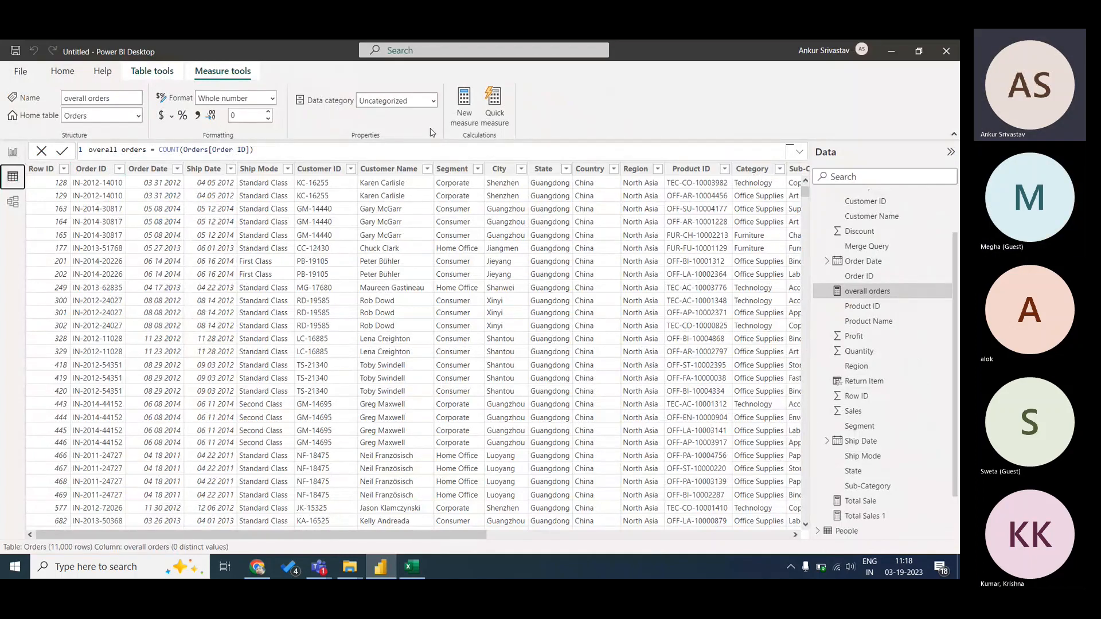
left_click(462, 116)
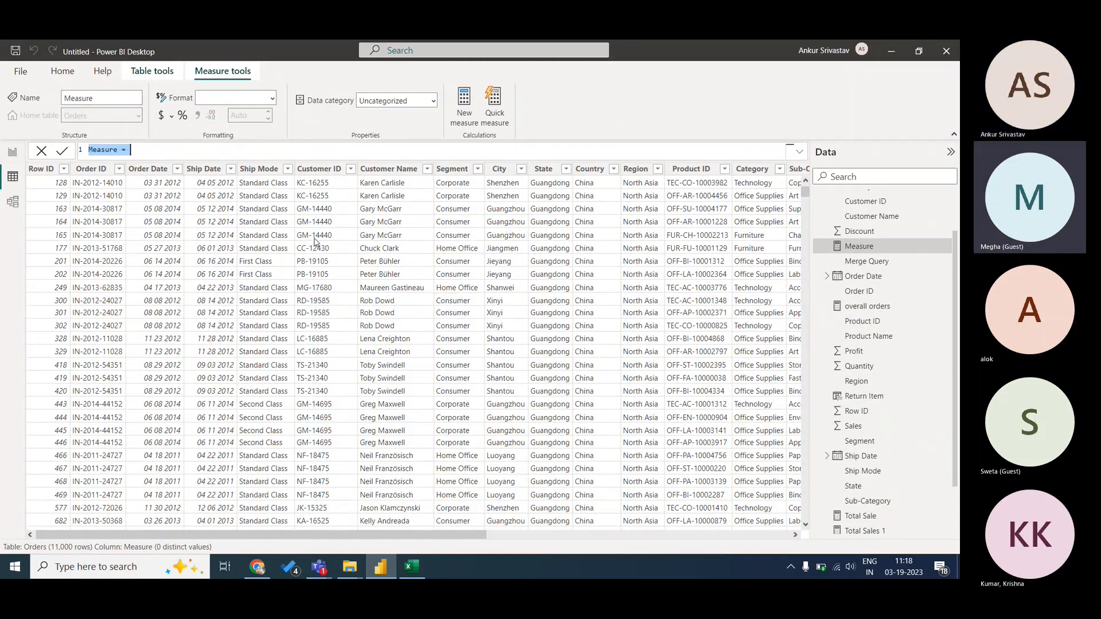
left_click(119, 151)
key("BackSpace")
key("BackSpace")
key("BackSpace")
key("BackSpace")
key("BackSpace")
key("BackSpace")
key("BackSpace")
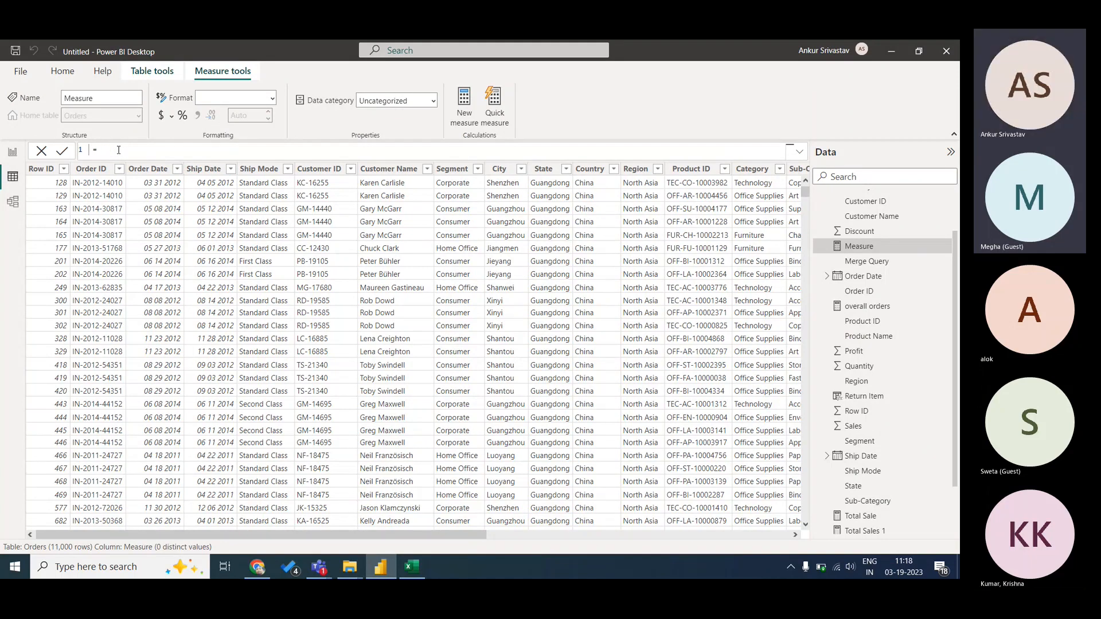
type("Cou")
key("BackSpace")
key("BackSpace")
key("BackSpace")
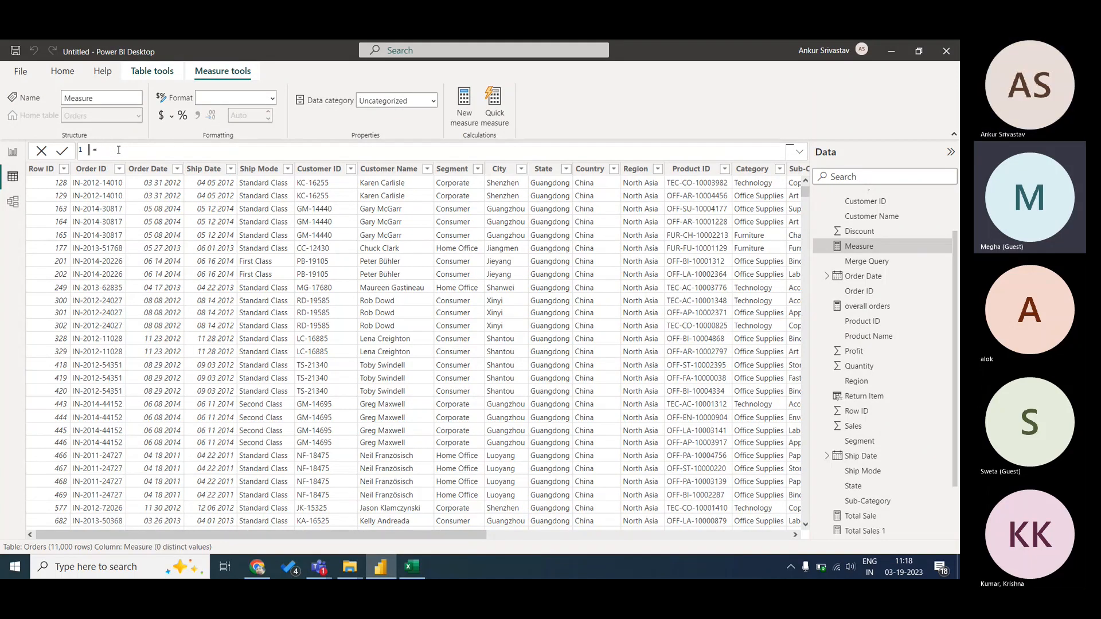
type("Distinc")
key("BackSpace")
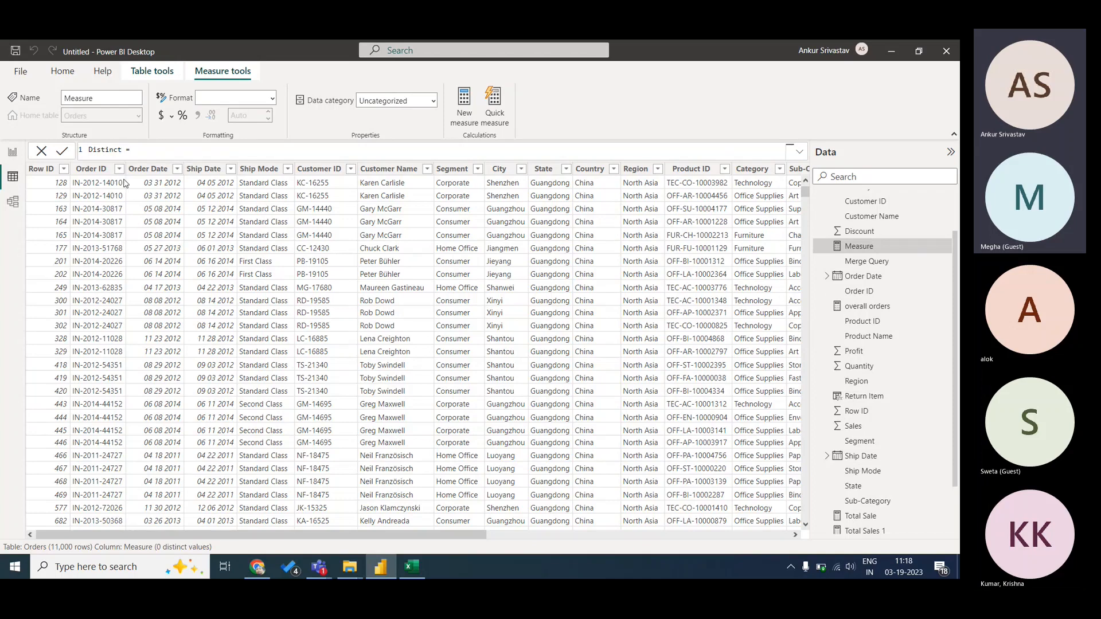
key("BackSpace")
type("nct cou ")
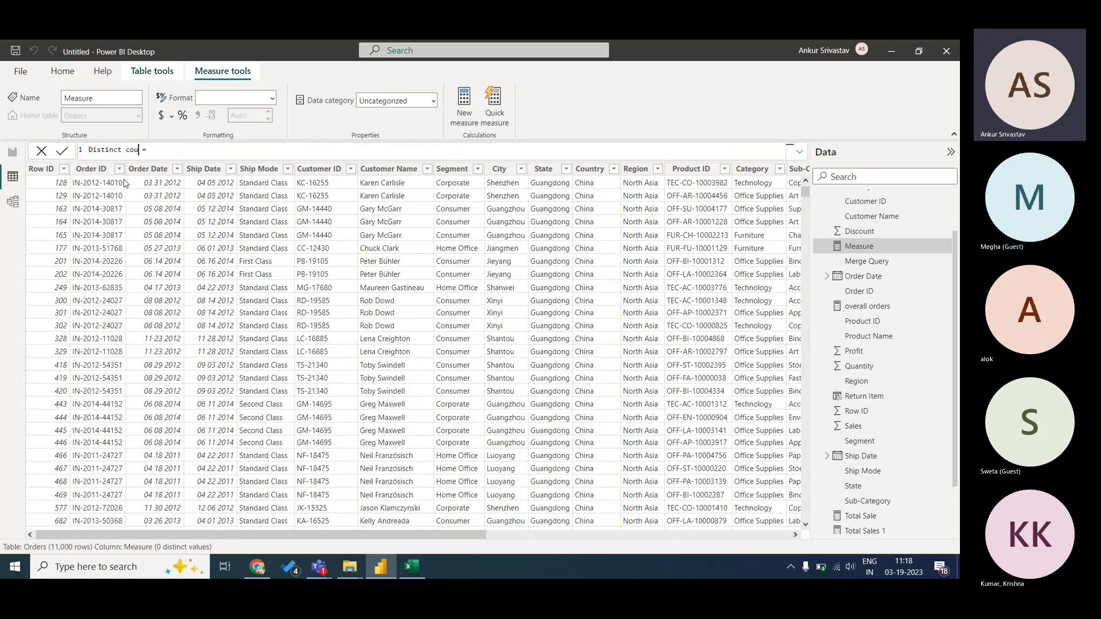
type("nt")
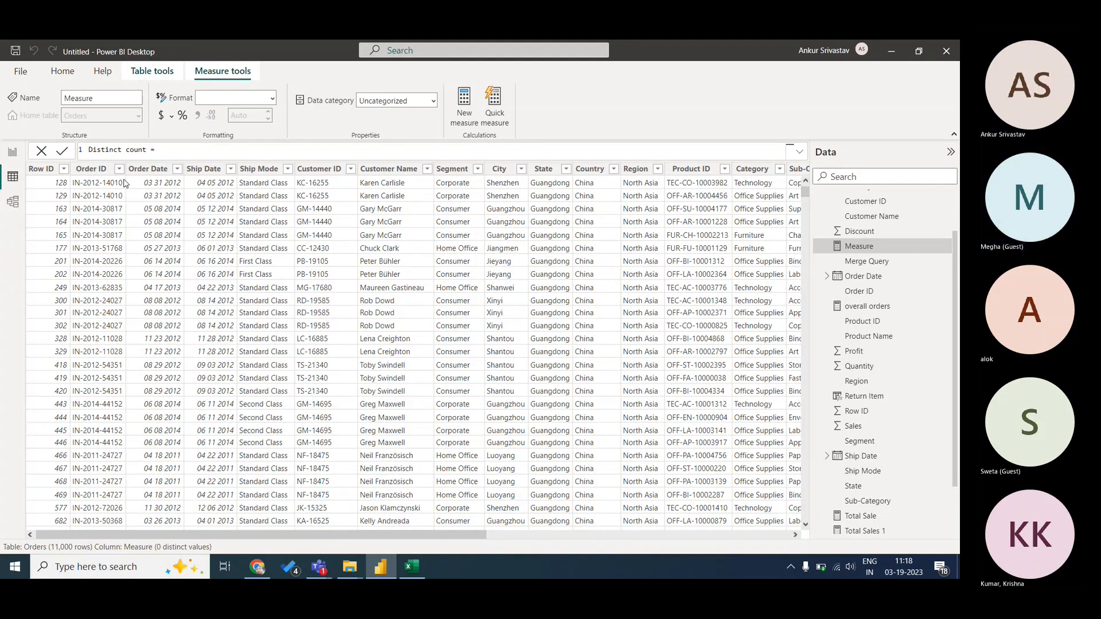
- Define the Distinct count formula as DISTINCTCOUNT(Orders[Order ID]) and commit the measure
type("coun")
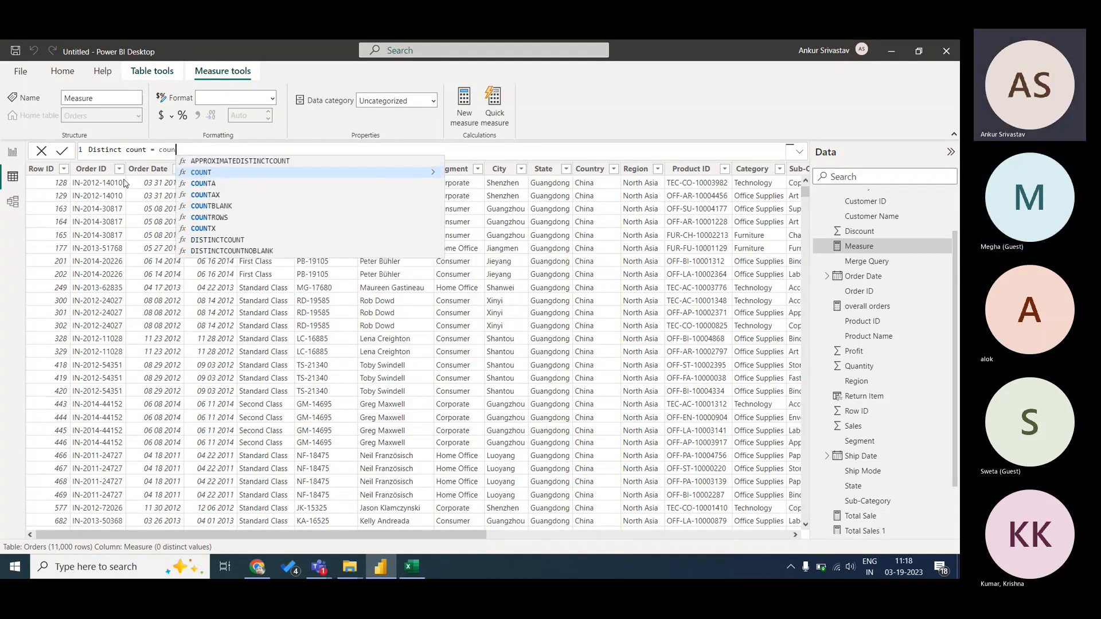
type("t")
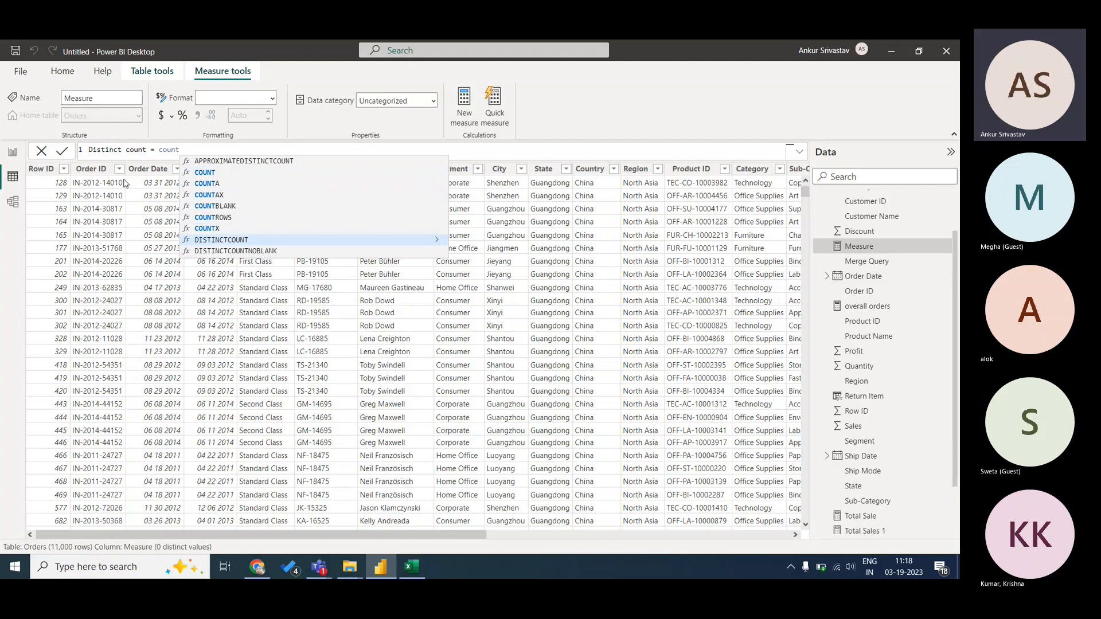
key("Tab")
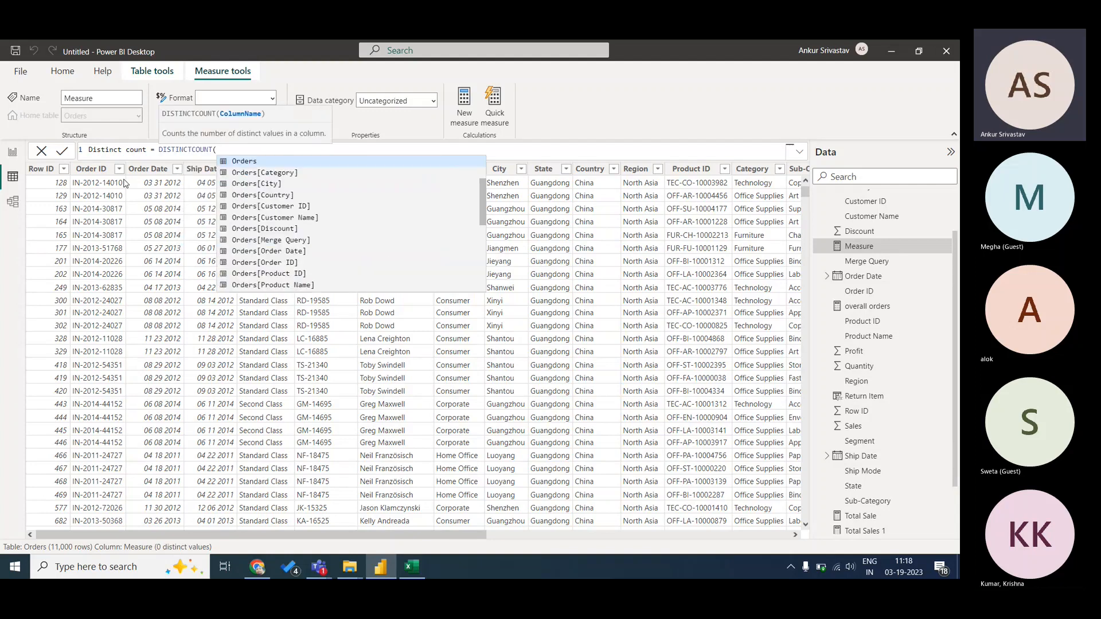
key("Down")
key("Down")
key("Down")
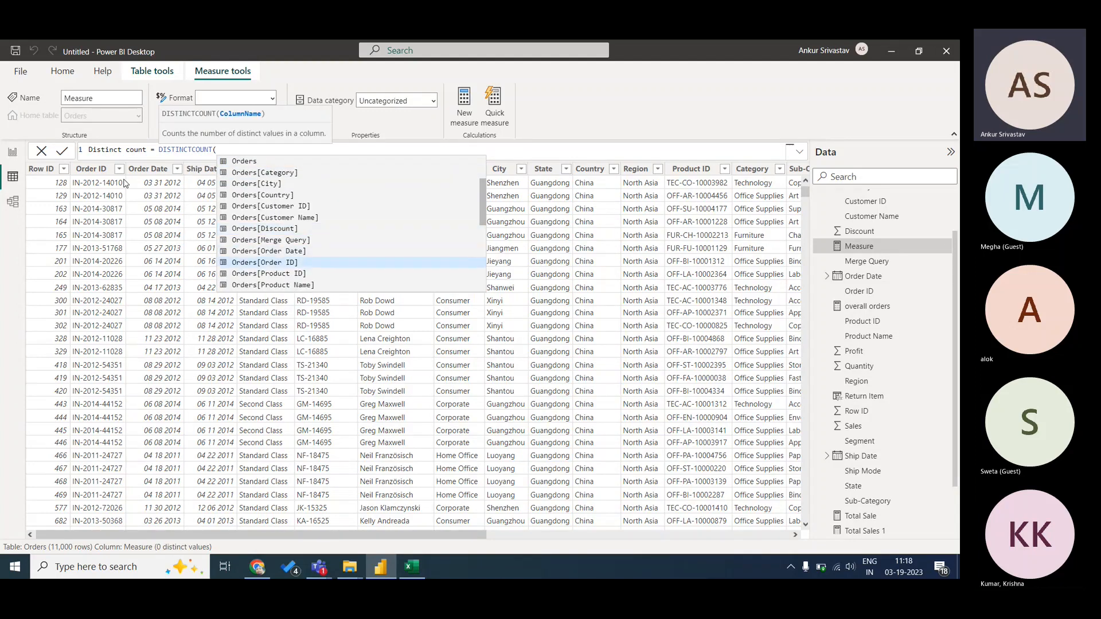
key("Tab")
type(")")
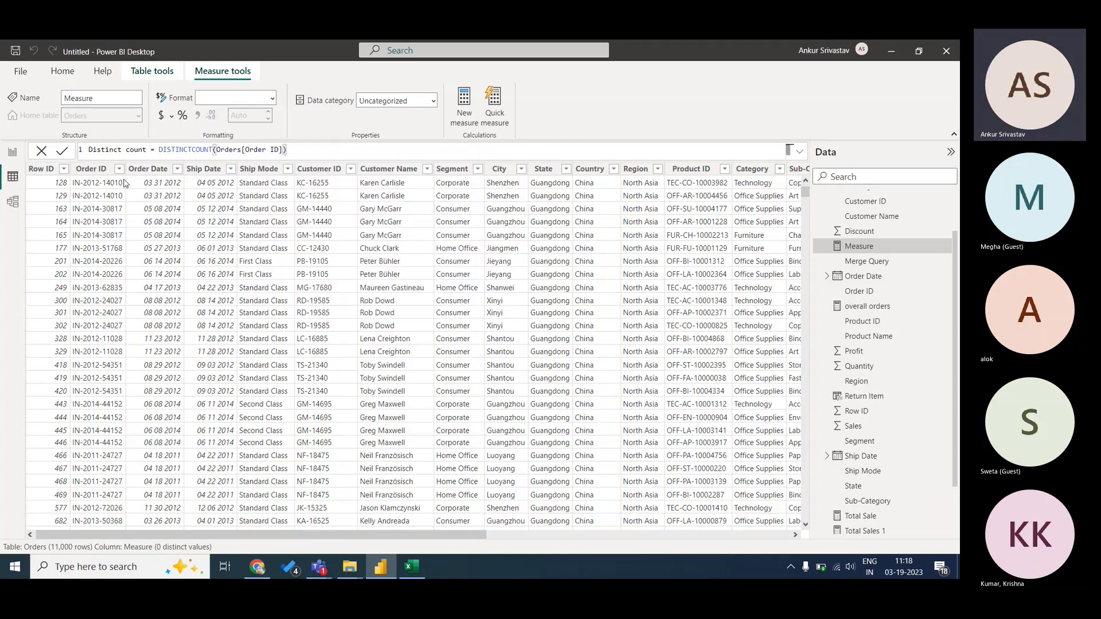
key("Return")
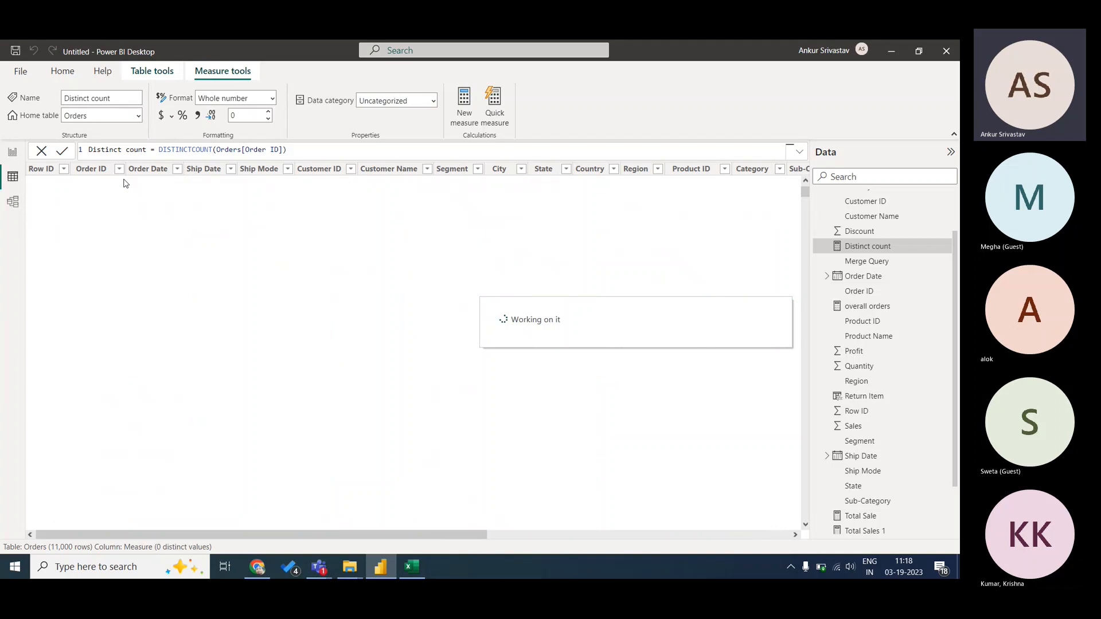
- Try to reuse a copy of the overall orders report card for the Distinct count measure, and remove the extra card
left_click(12, 152)
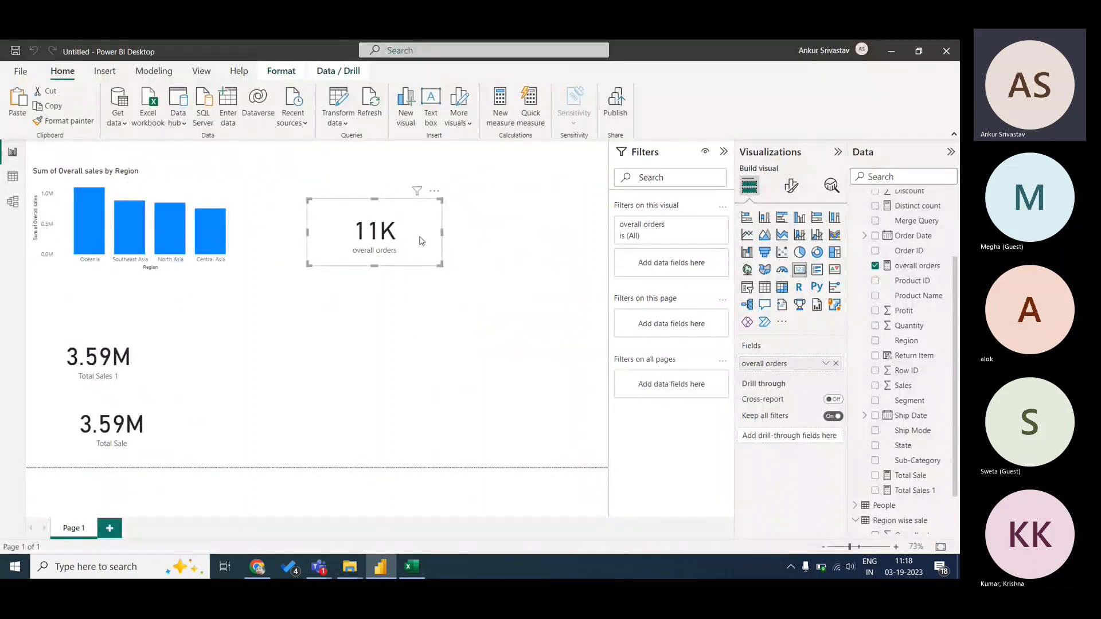
left_click_drag(417, 240, 516, 246)
key("ctrl+c")
key("ctrl+v")
left_click_drag(929, 207, 525, 246)
left_click(524, 246)
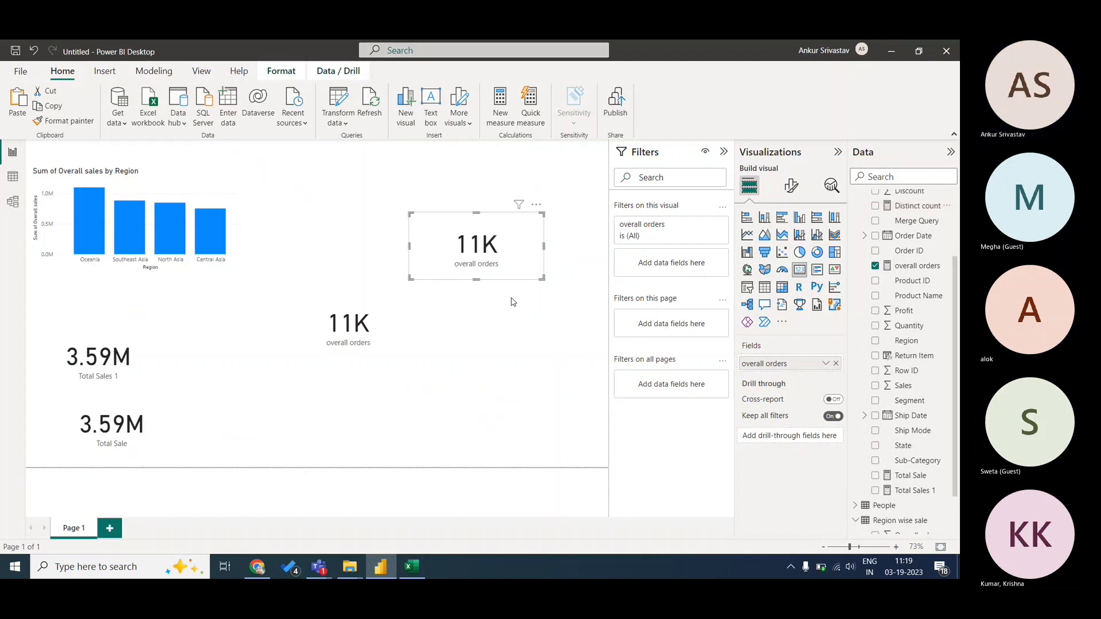
left_click_drag(543, 278, 556, 277)
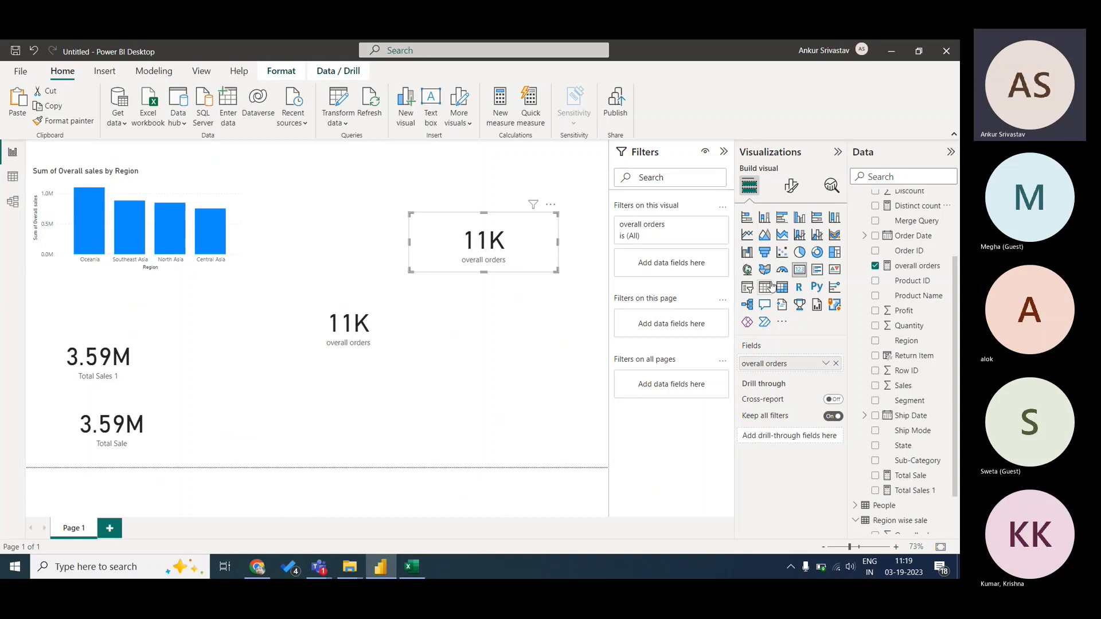
scroll(904, 269, "up", 3)
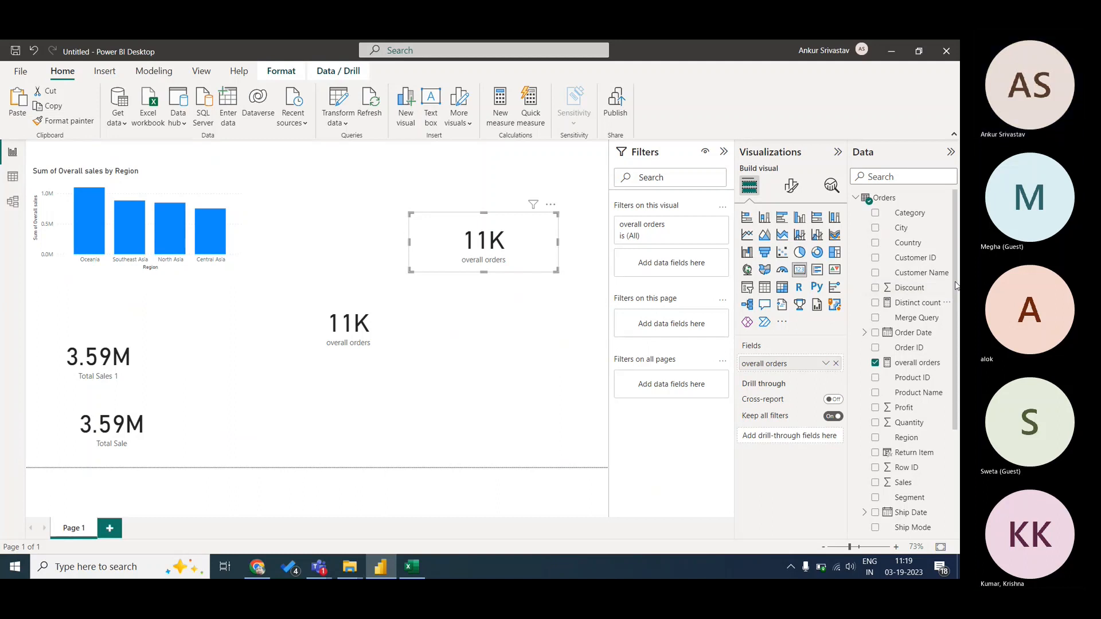
left_click(550, 205)
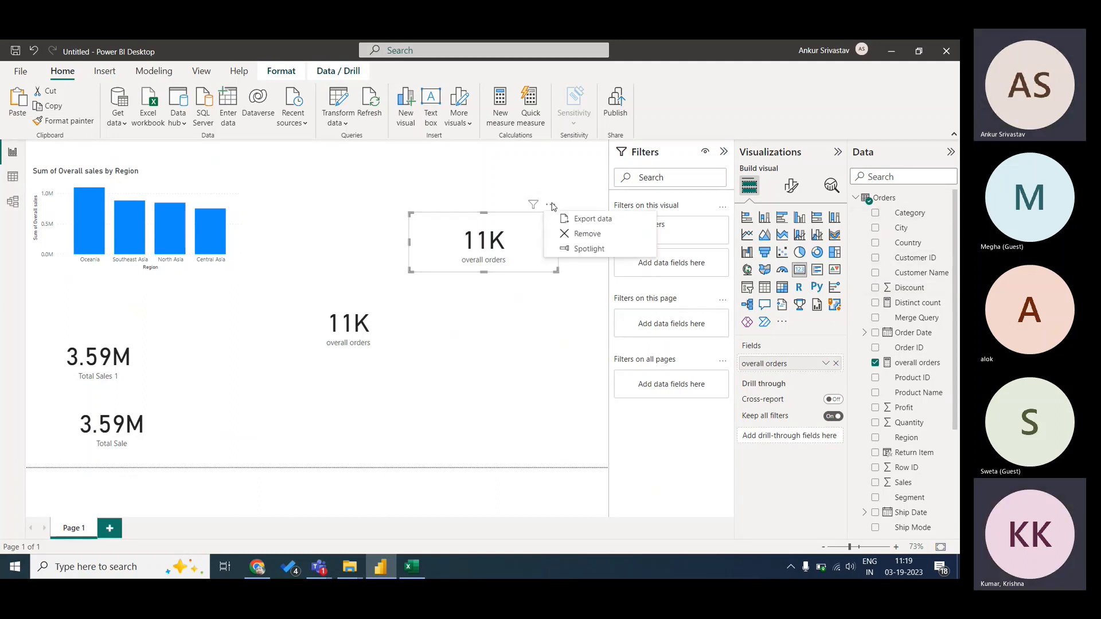
left_click(583, 233)
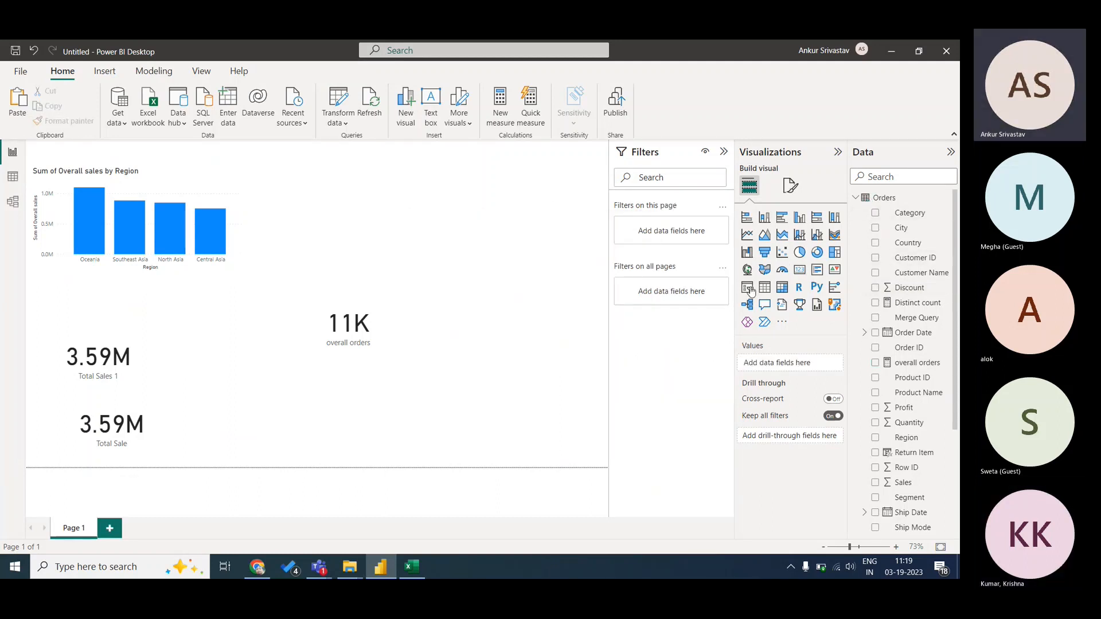
- Add a new card to the report showing the Distinct count measure
left_click(799, 269)
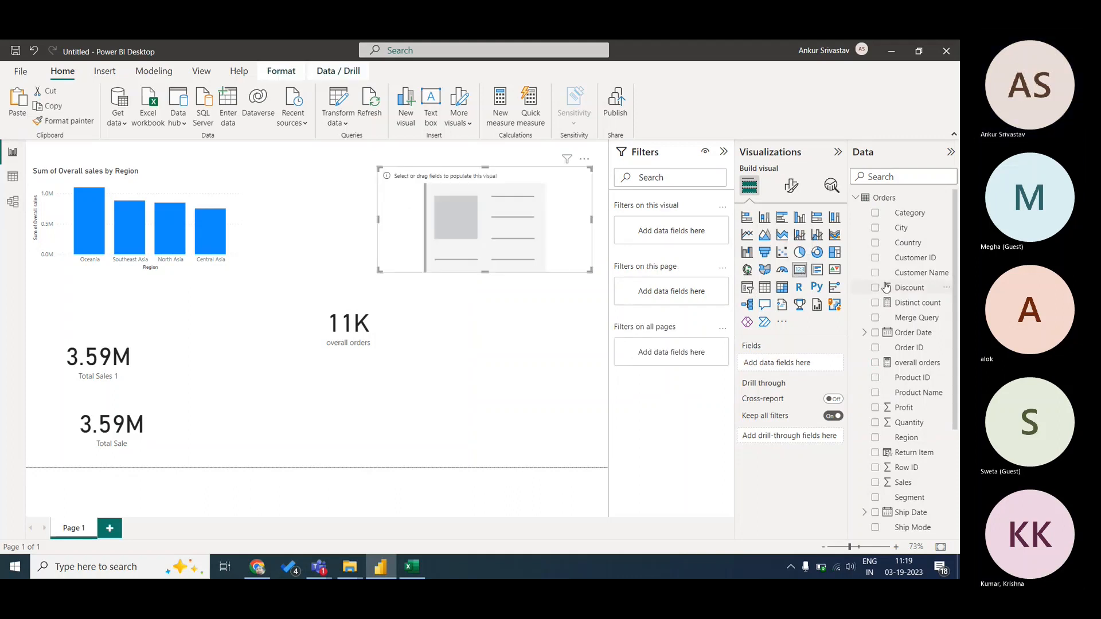
left_click_drag(917, 302, 512, 224)
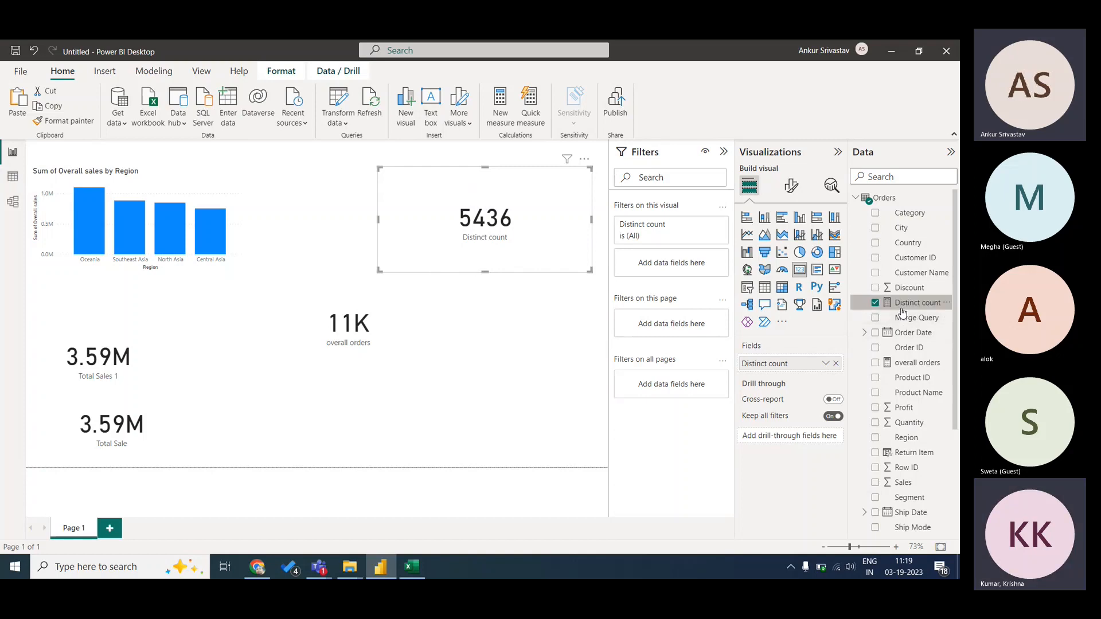
- Start another new measure in the Orders table named CountA
left_click(12, 179)
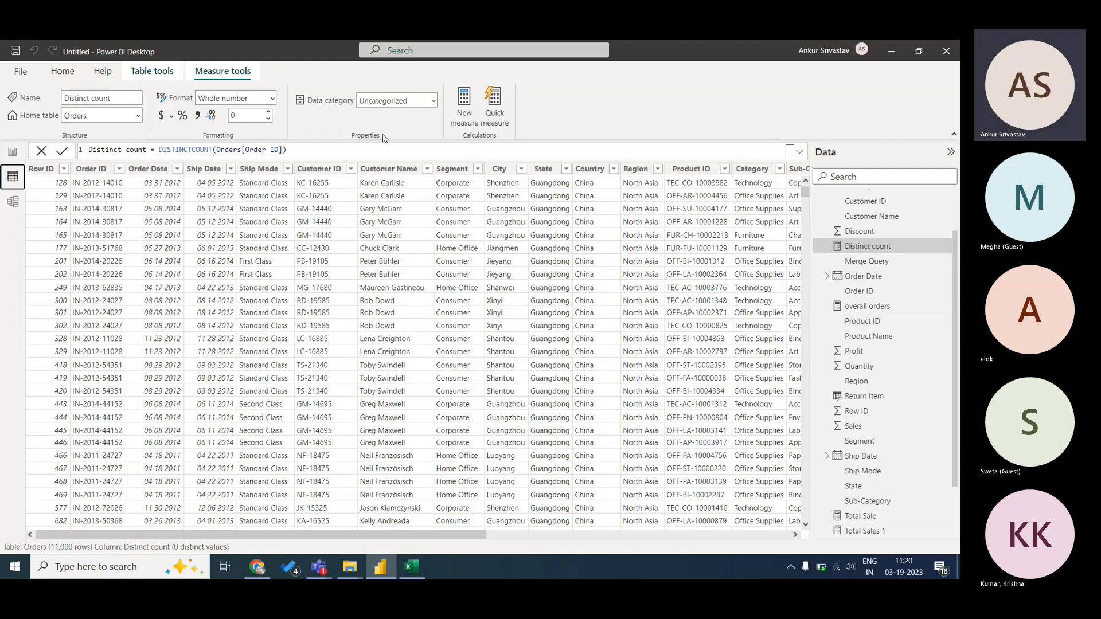
left_click(464, 119)
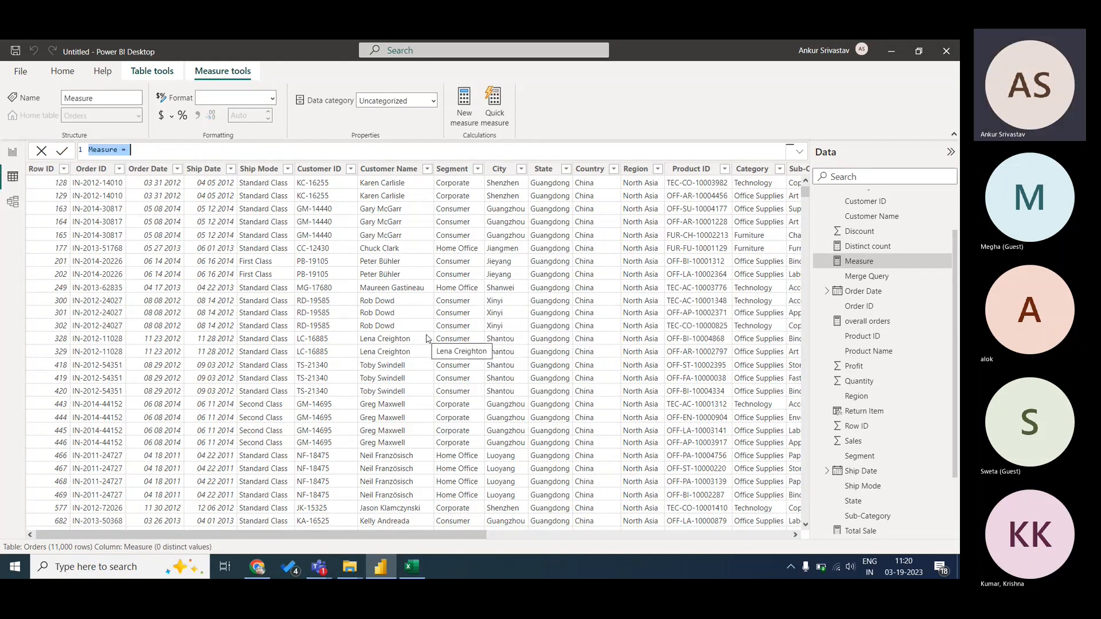
left_click(117, 149)
key("BackSpace")
key("BackSpace")
key("BackSpace")
key("BackSpace")
key("BackSpace")
key("BackSpace")
key("BackSpace")
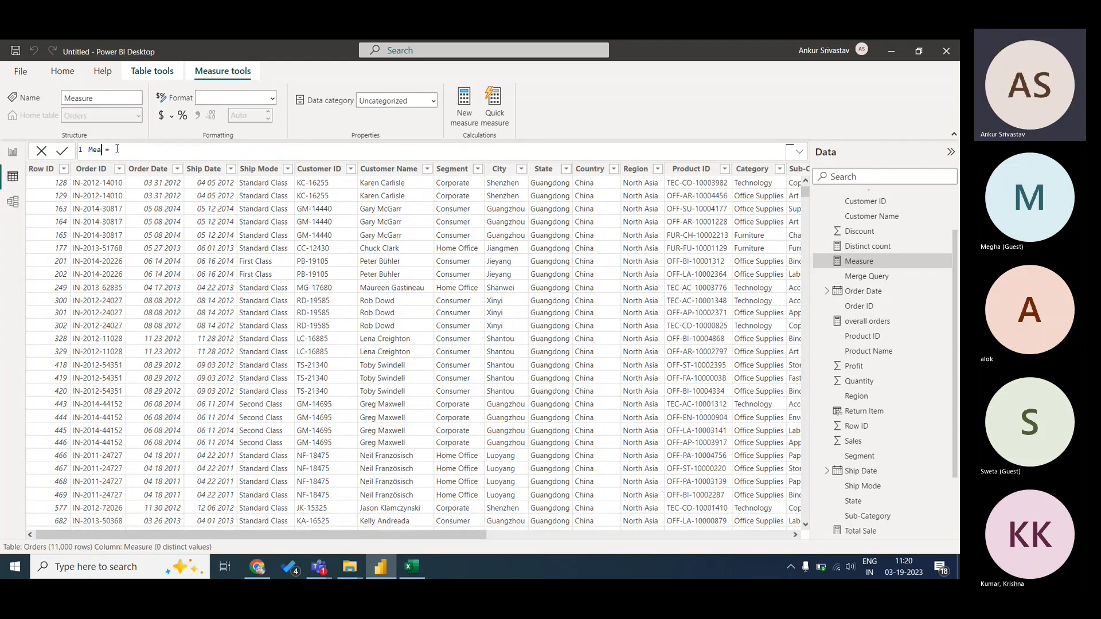
type("CountA")
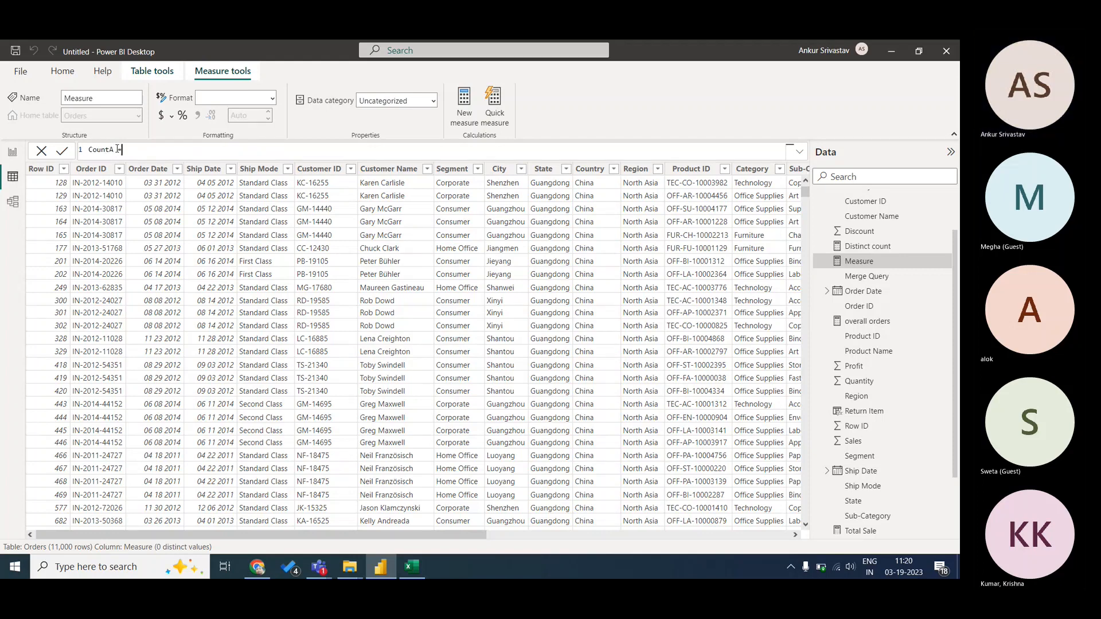
- Try the COUNTA function in the CountA measure's formula, and remove it again
key("End")
type("count")
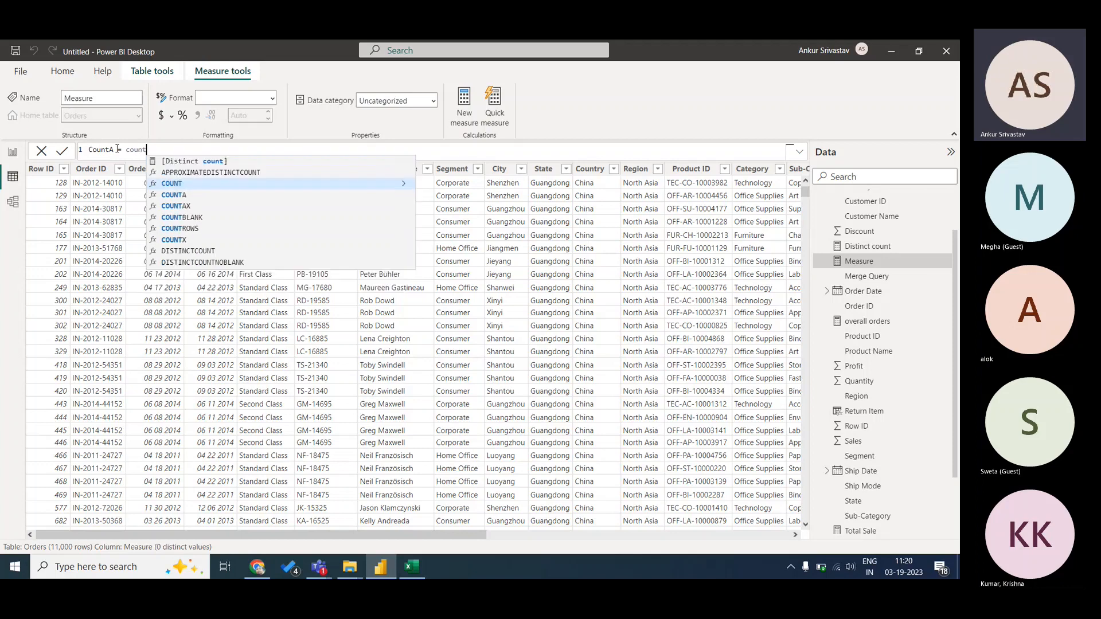
type("A")
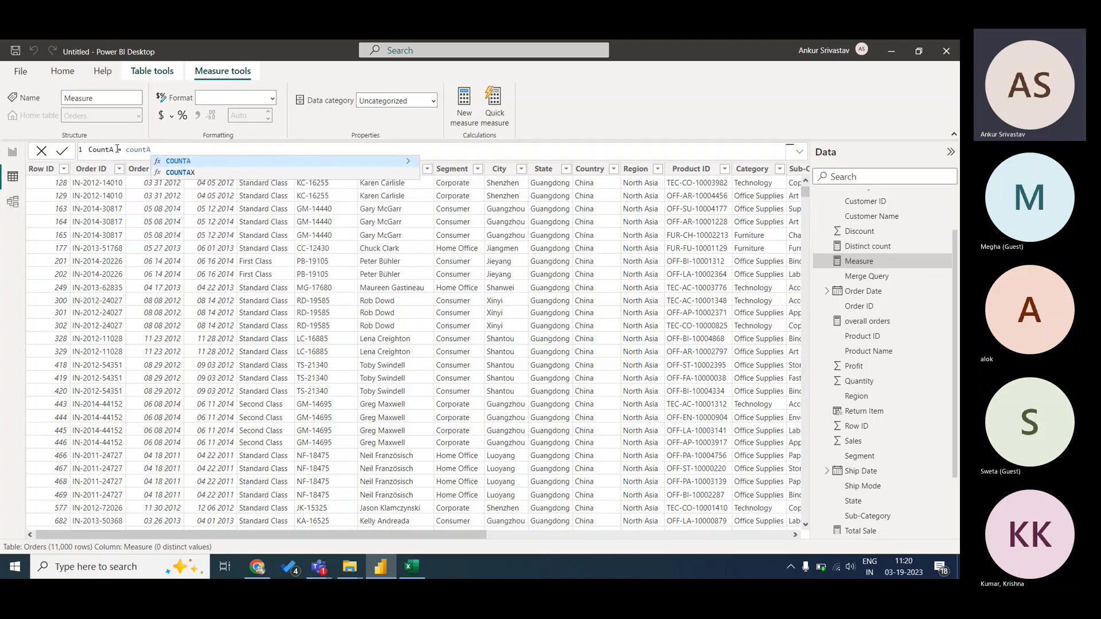
key("Tab")
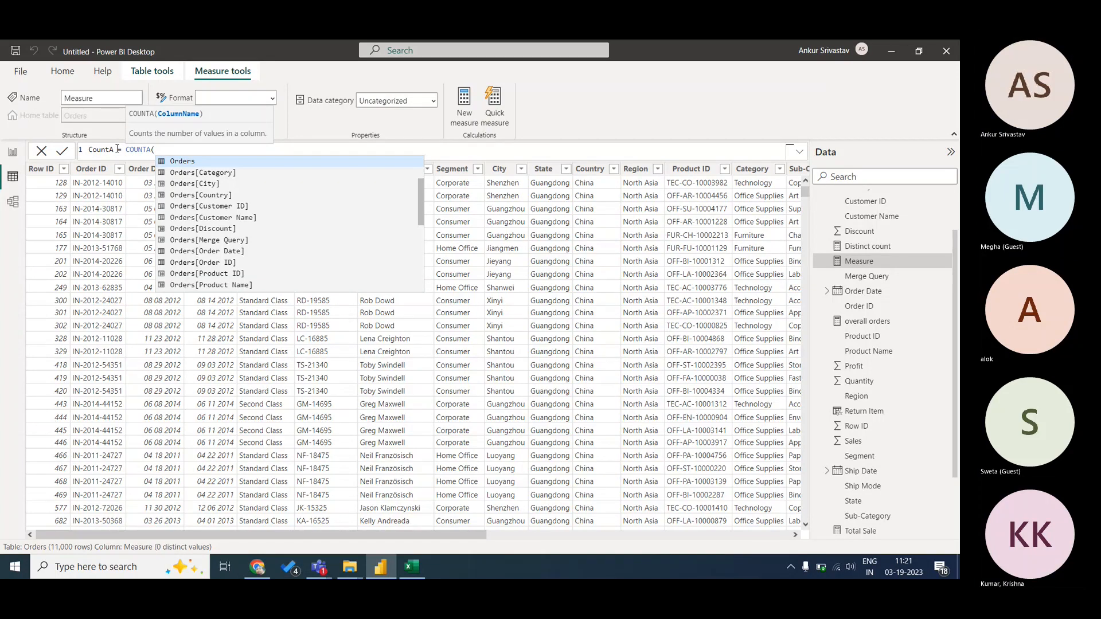
key("BackSpace")
key("BackSpace")
key("BackSpace")
key("BackSpace")
key("BackSpace")
key("BackSpace")
key("BackSpace")
- Examine the count-related DAX functions suggested for the formula, from APPROXIMATEDISTINCTCOUNT through COUNT to DISTINCTCOUNTNOBLANK
type("c")
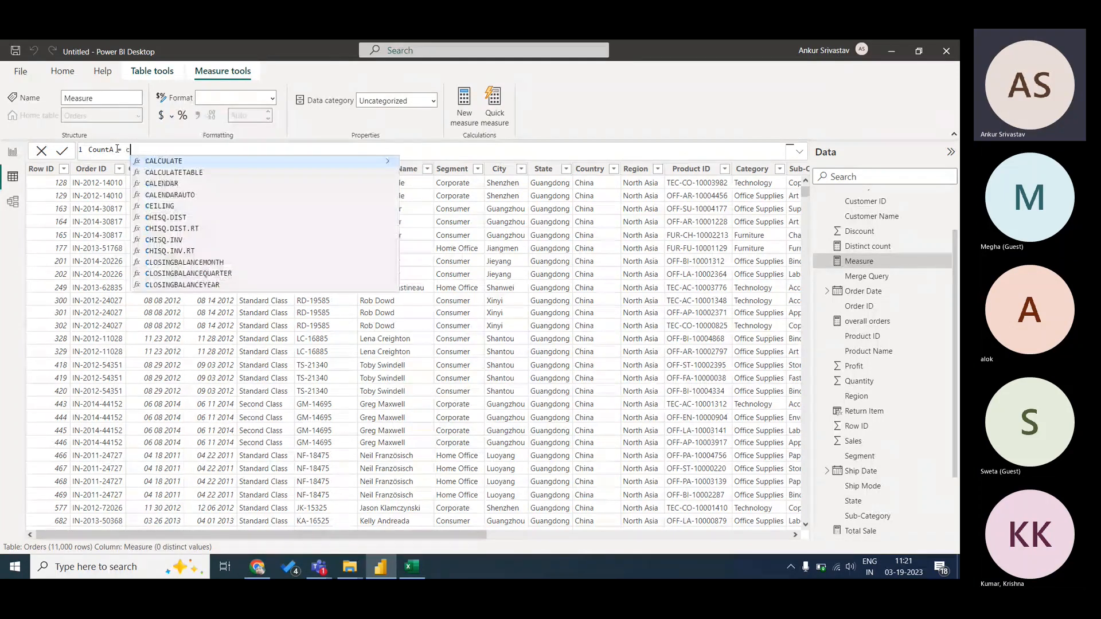
type("ount")
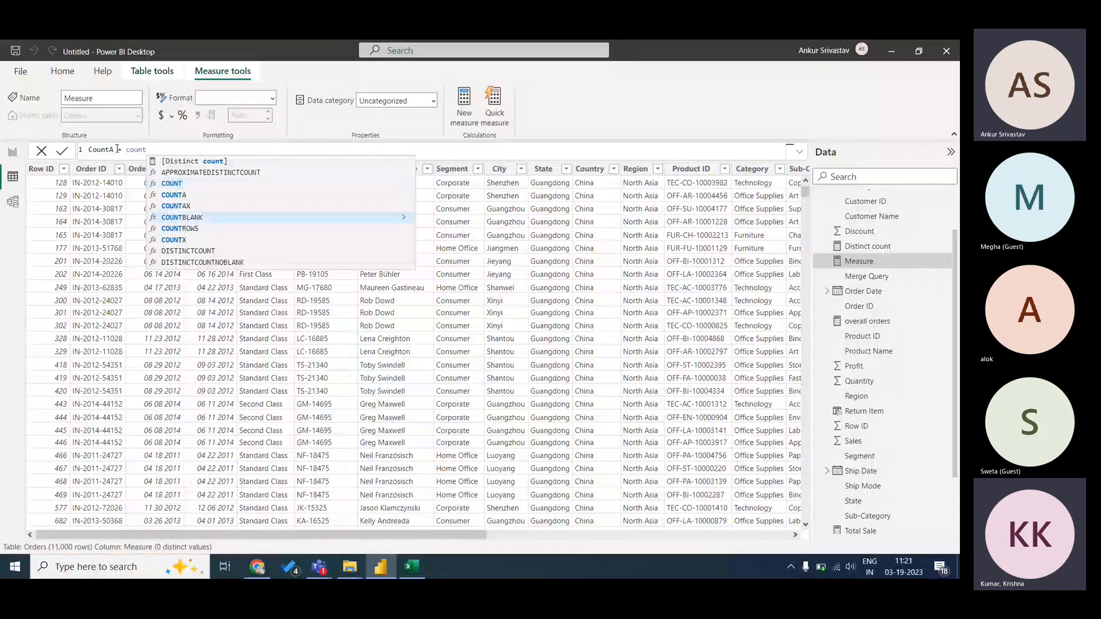
key("Down")
key("Down")
key("Down")
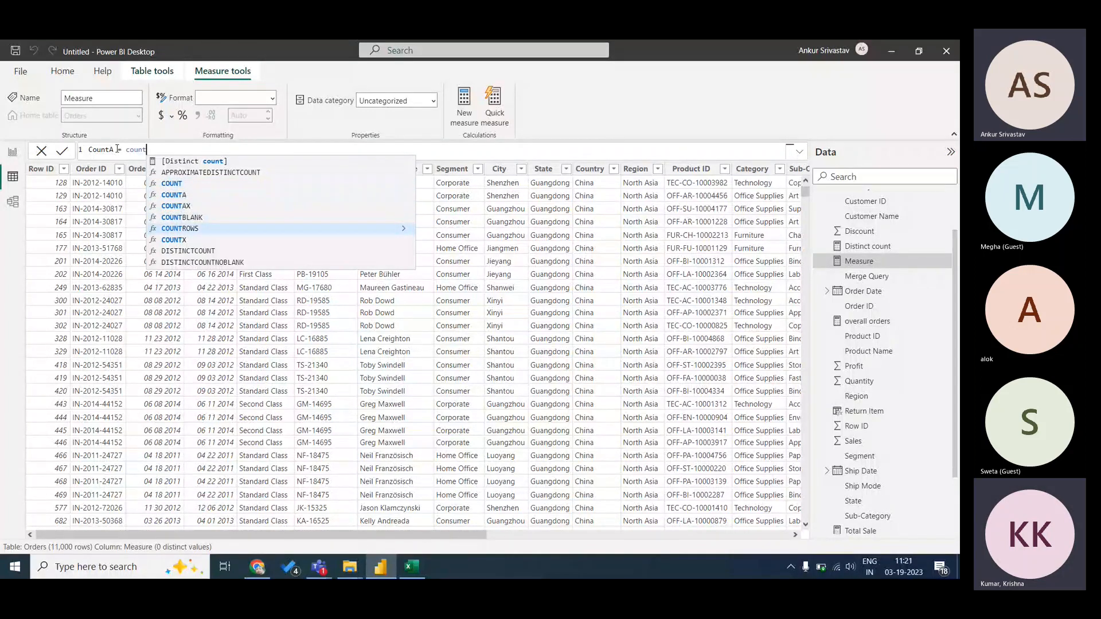
key("Down")
key("Up")
key("Up")
key("Up")
key("Up")
key("Up")
key("Up")
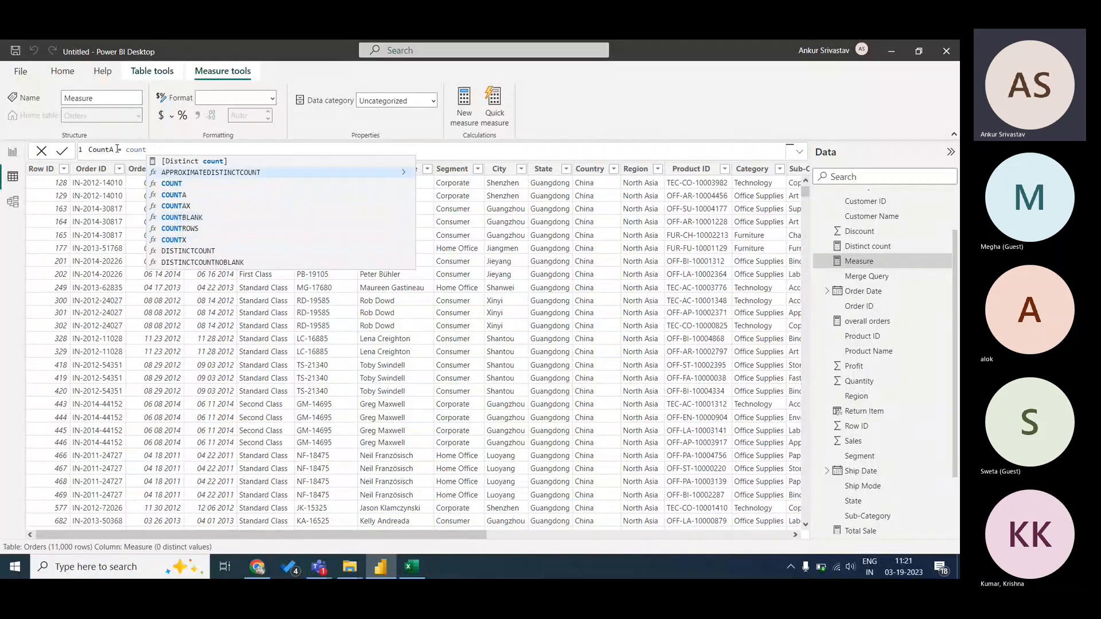
key("Down")
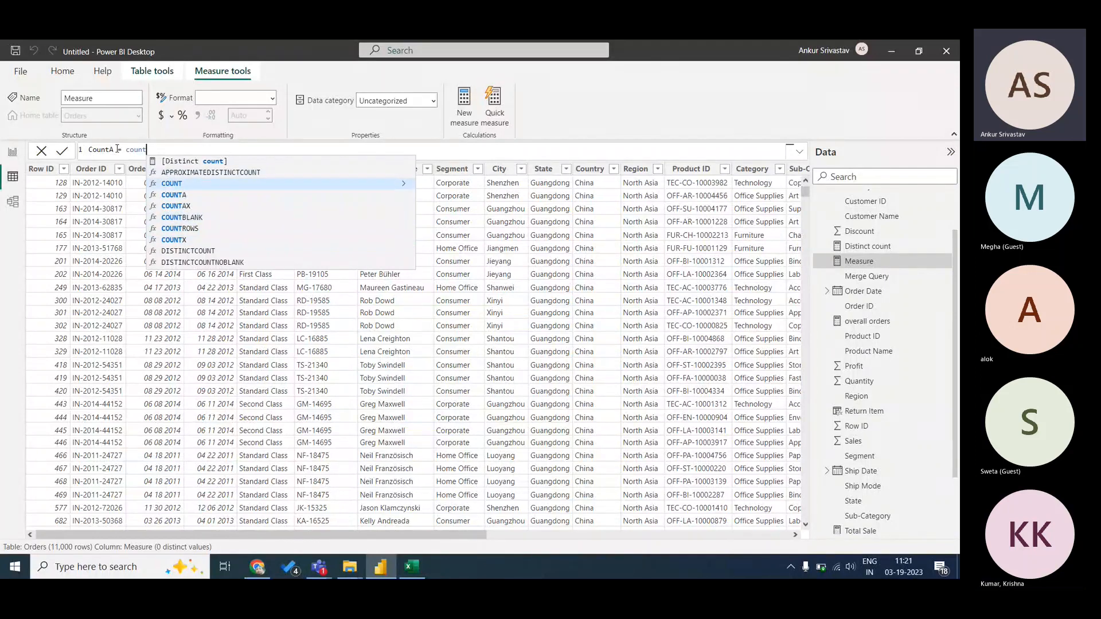
key("Down")
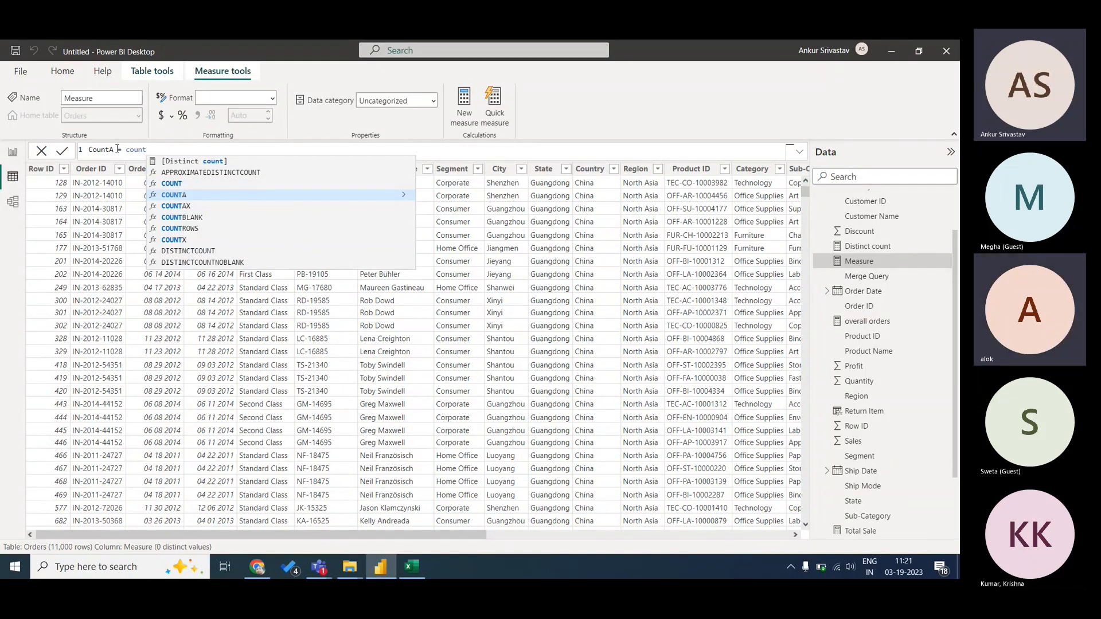
key("Down")
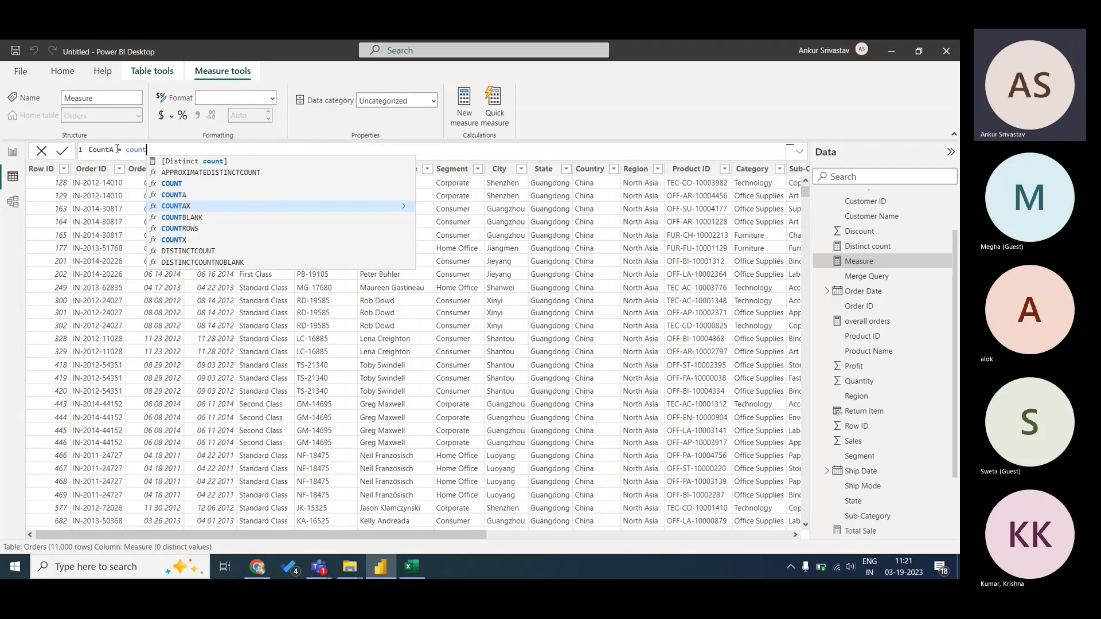
key("Down")
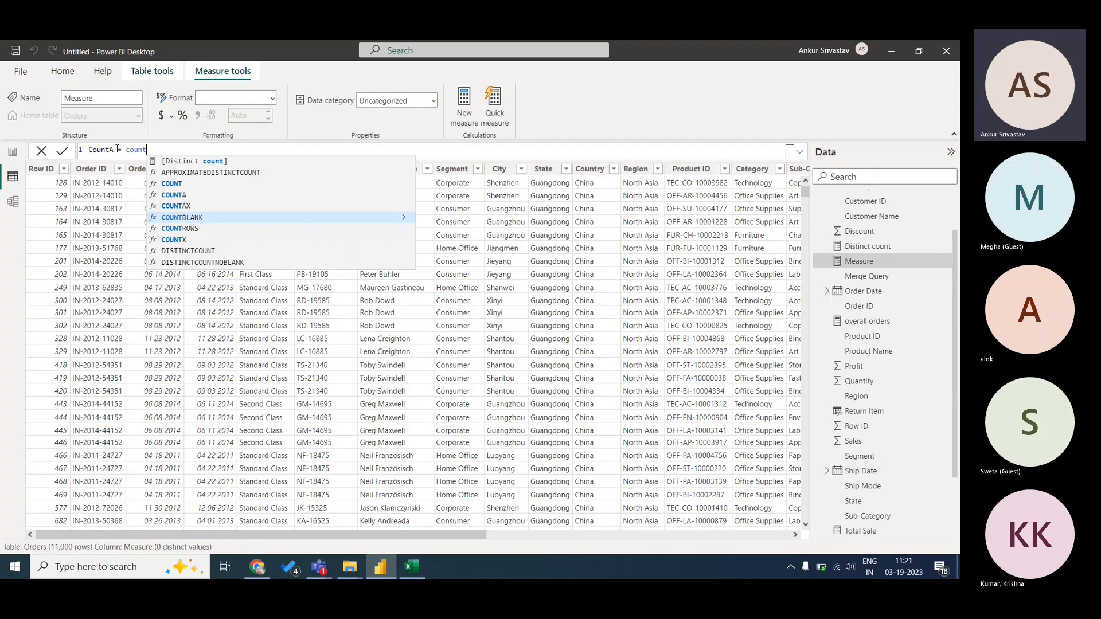
key("Down")
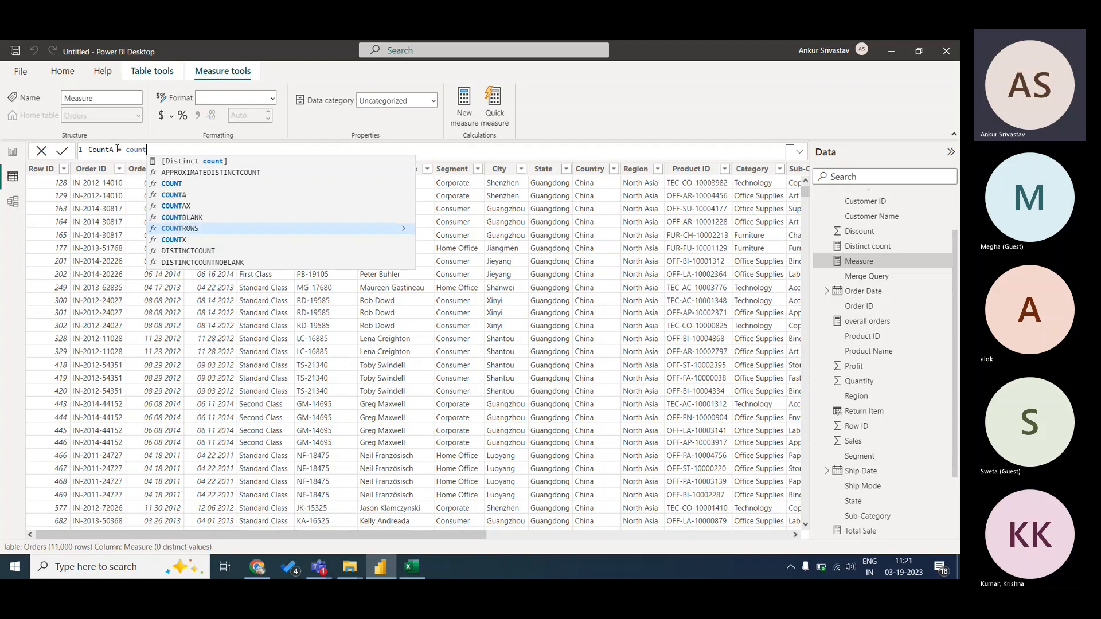
key("Down")
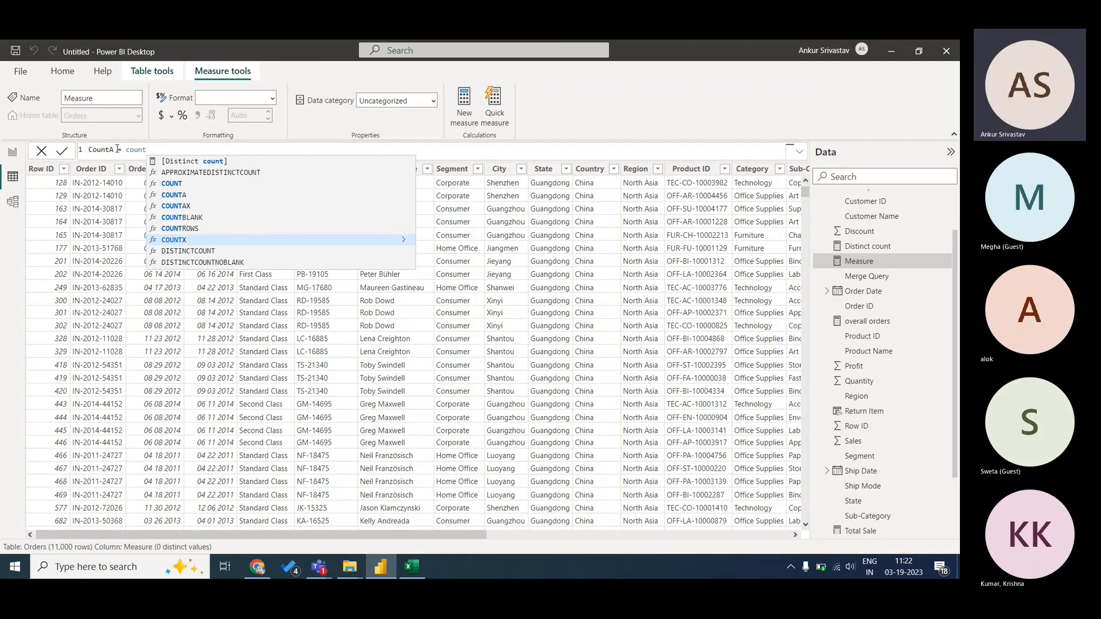
key("Down")
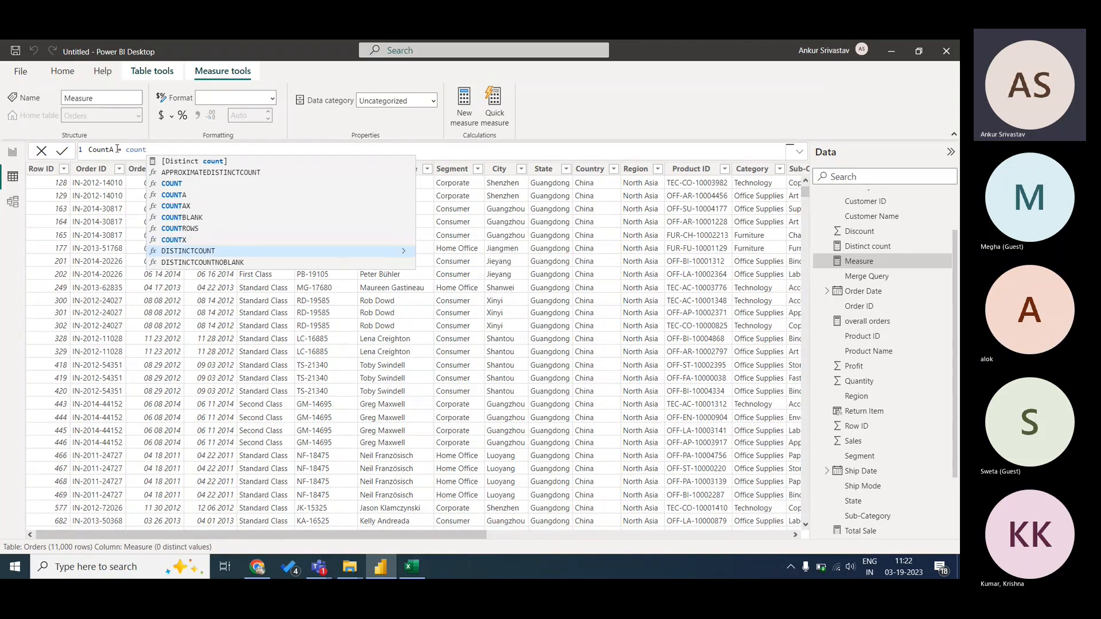
key("Down")
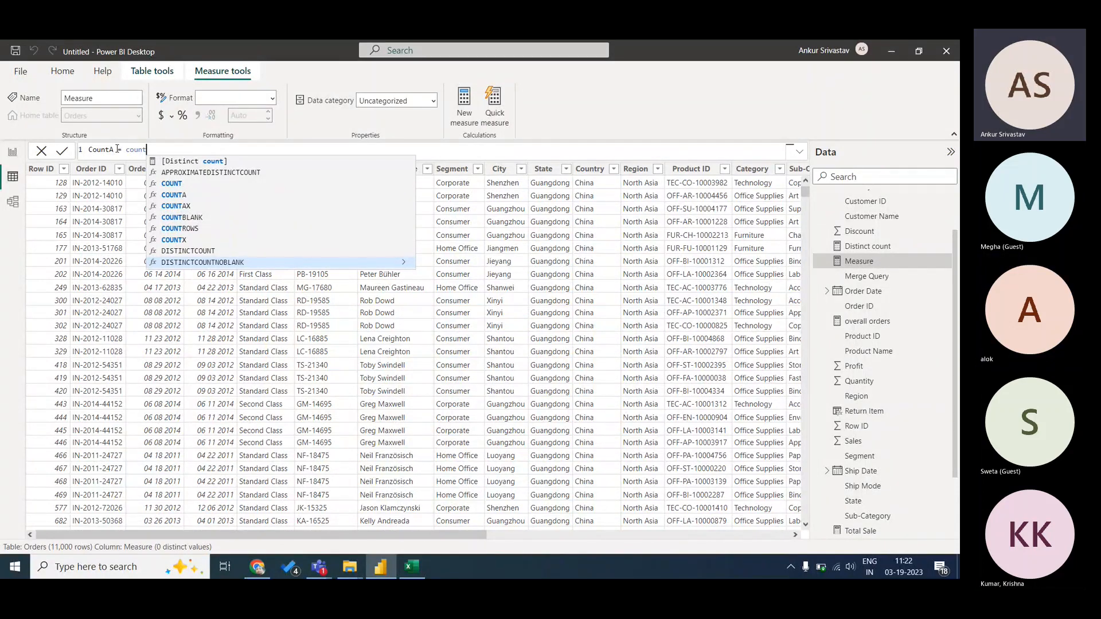
- Clear the CountA formula and discard the unfinished measure
key("BackSpace")
key("BackSpace")
key("BackSpace")
key("BackSpace")
key("BackSpace")
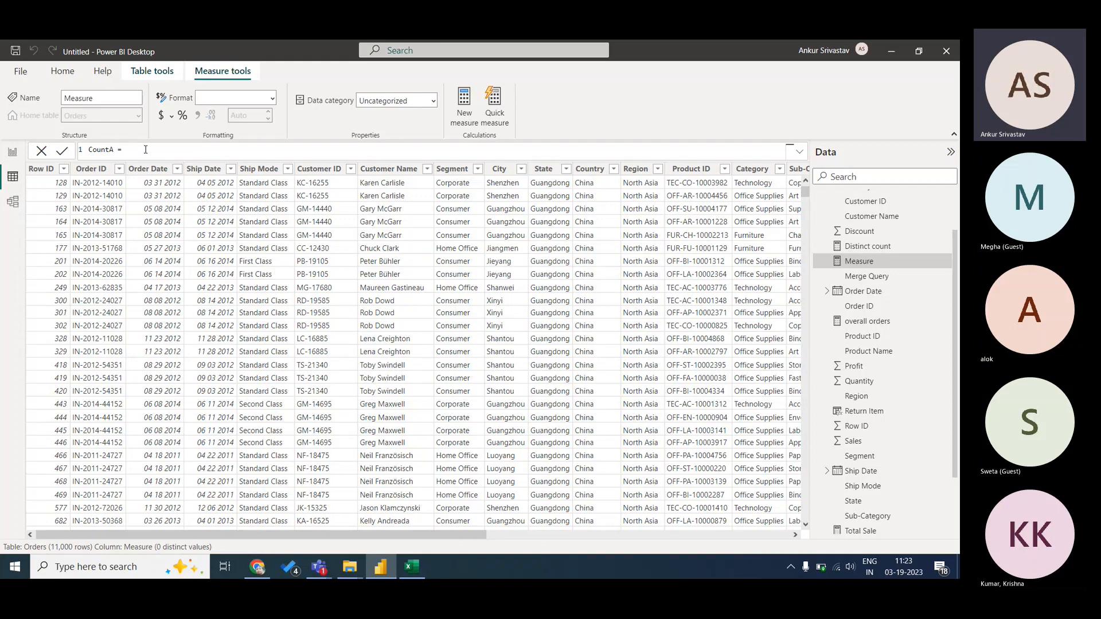
key("BackSpace")
key("BackSpace")
key("BackSpace")
key("BackSpace")
key("BackSpace")
key("BackSpace")
key("BackSpace")
left_click(13, 177)
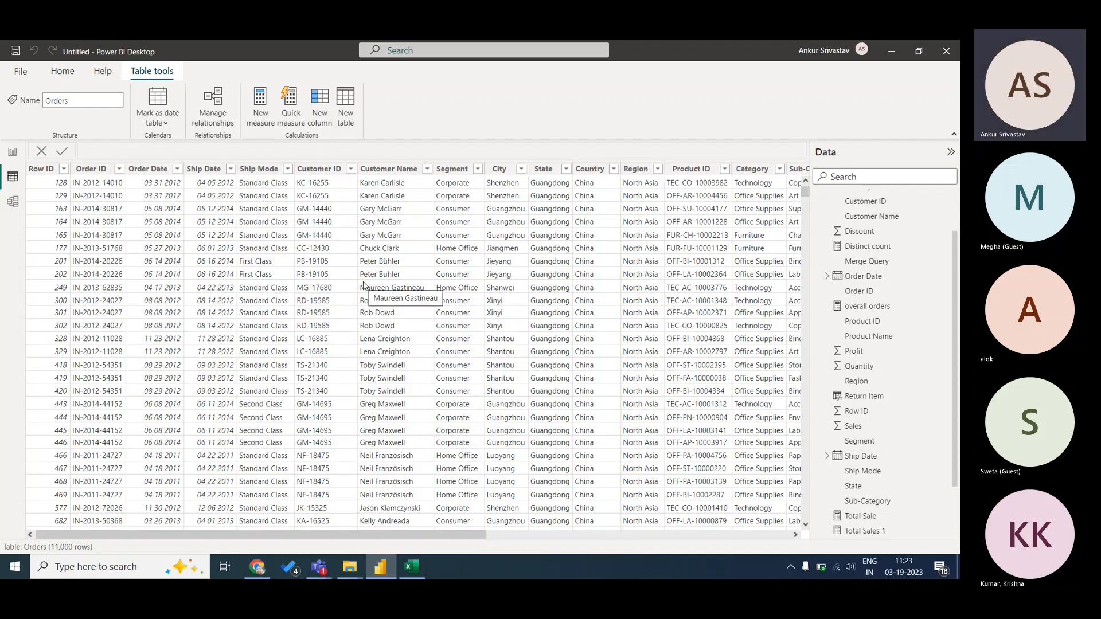
- Examine the distinct values in the Region column's filter list, and close it without filtering
left_click(643, 169)
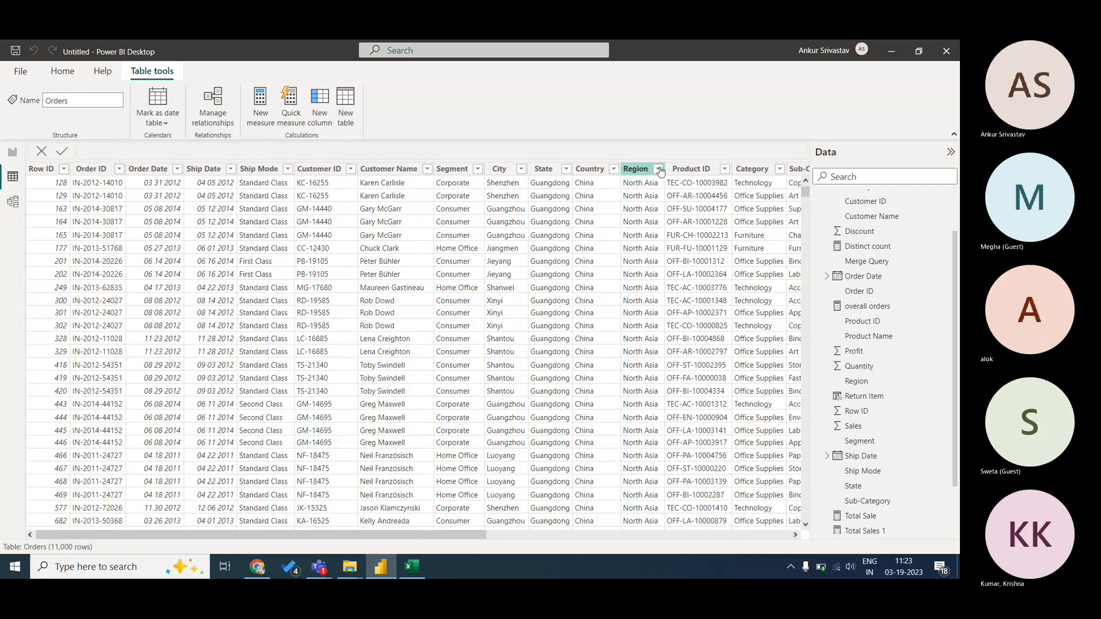
left_click(658, 169)
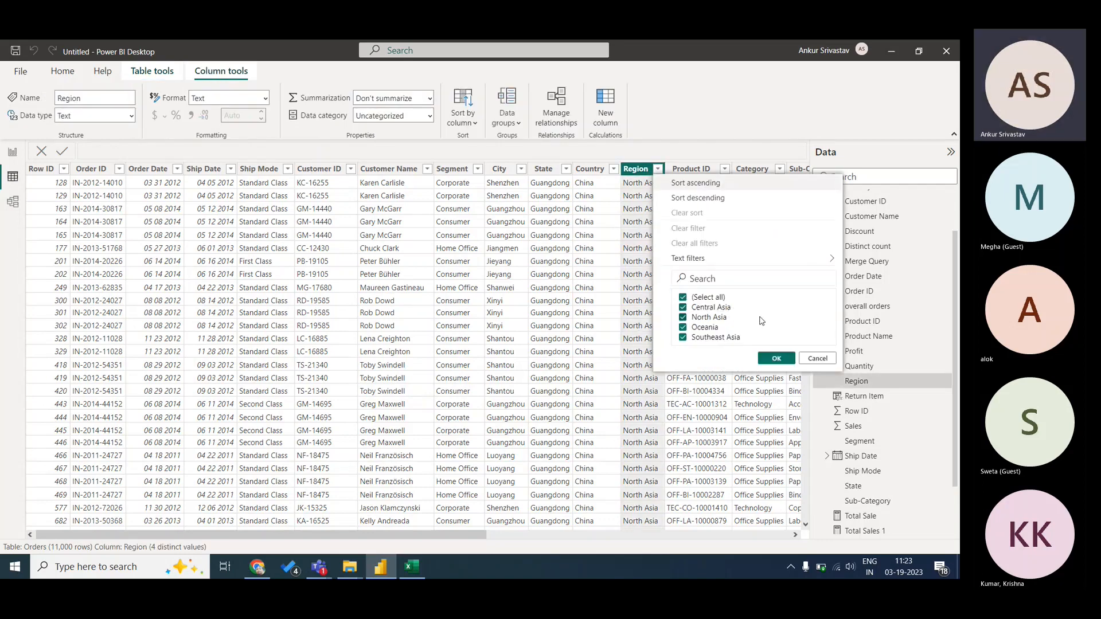
left_click(808, 361)
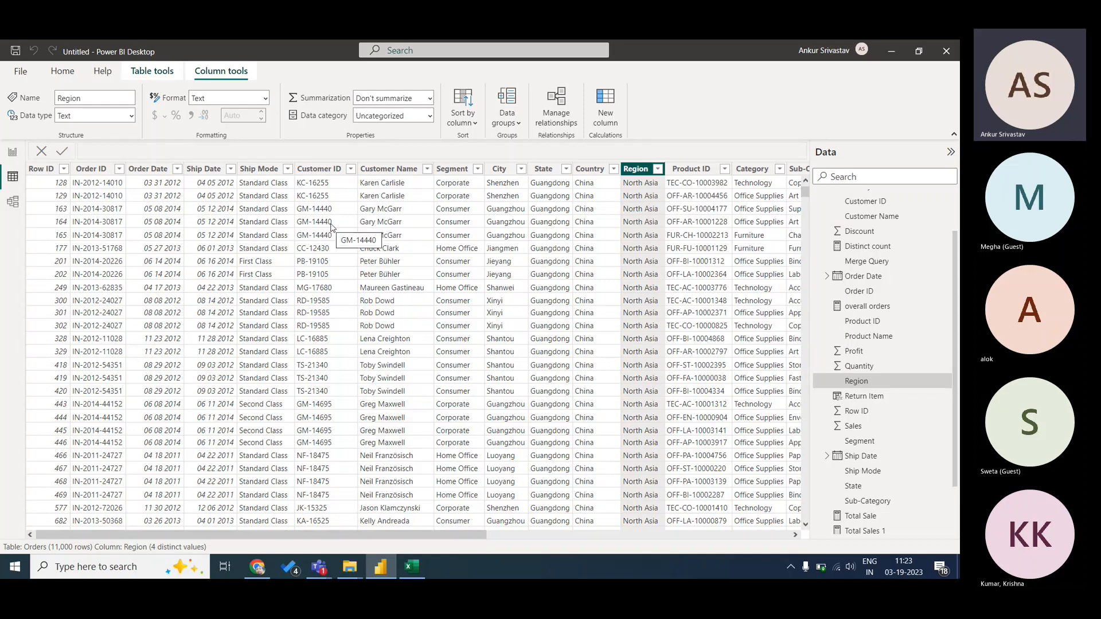
- Start a new measure in the Orders table named Average Profit
left_click(63, 71)
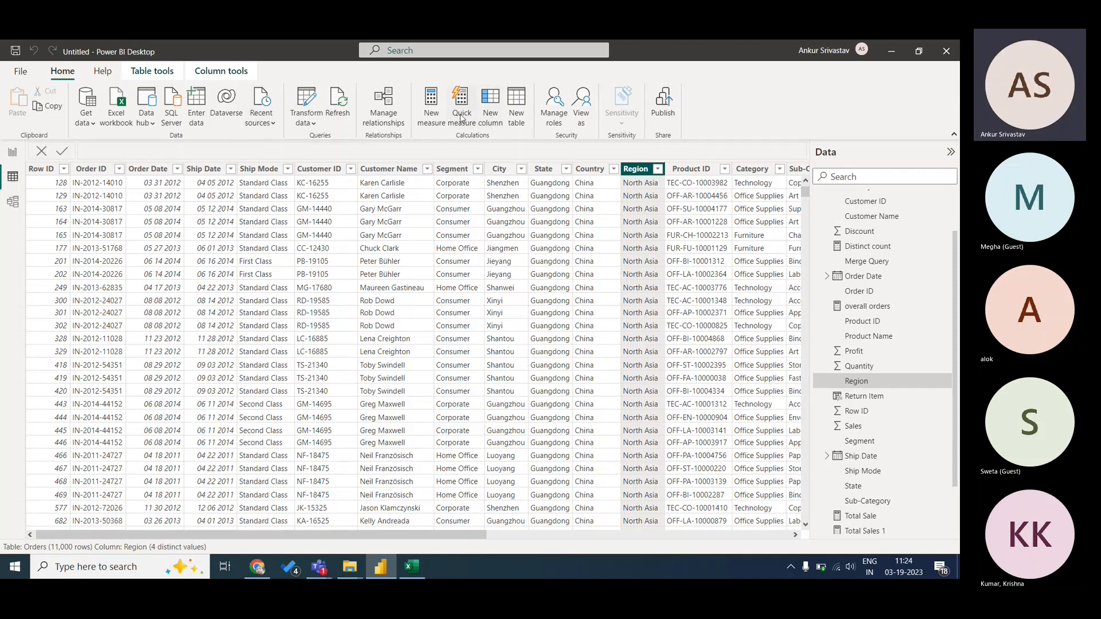
left_click(429, 117)
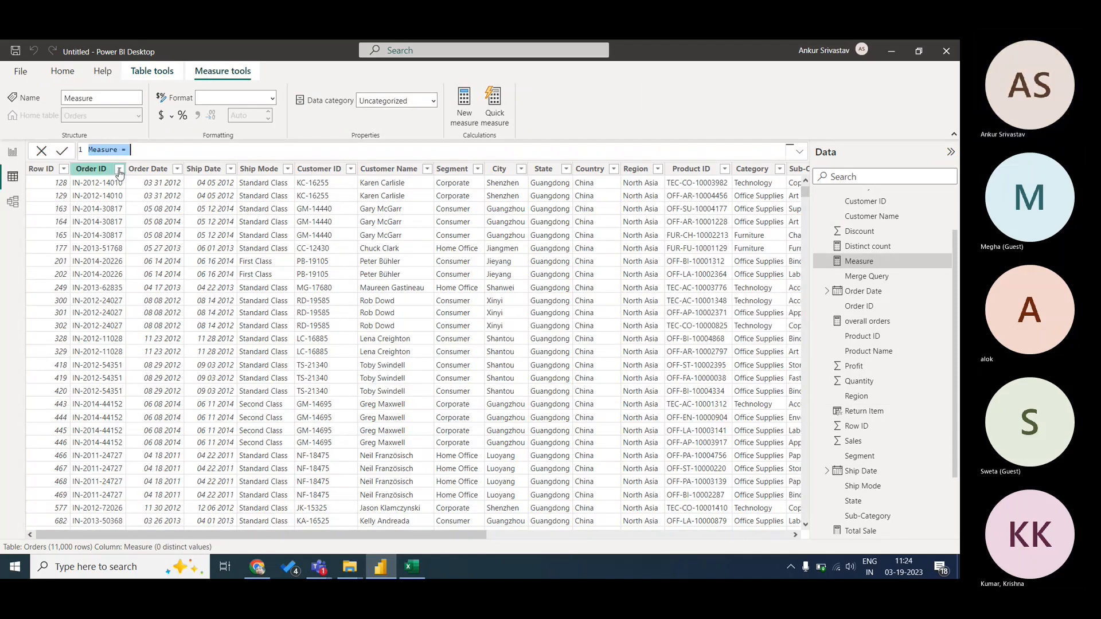
left_click(120, 149)
key("BackSpace")
key("BackSpace")
key("BackSpace")
key("BackSpace")
key("BackSpace")
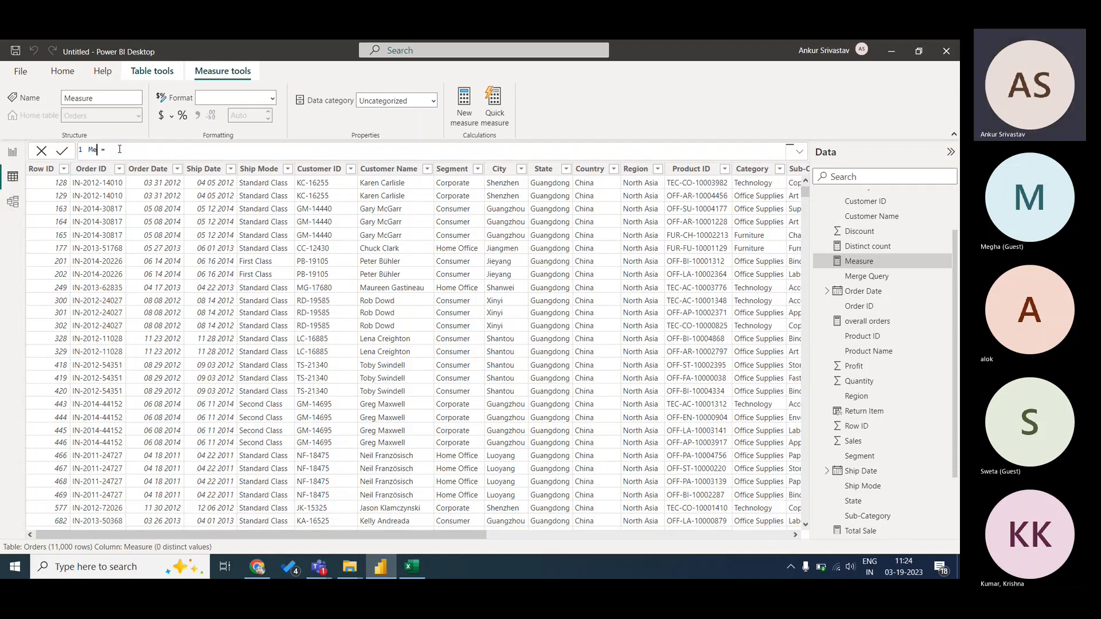
key("BackSpace")
key("BackSpace")
type("Average")
type(" sale")
key("BackSpace")
key("BackSpace")
key("BackSpace")
key("BackSpace")
type("Profit")
- Define the Average Profit formula as AVERAGE(Orders[Sales]) and commit the measure
key("End")
type("avera")
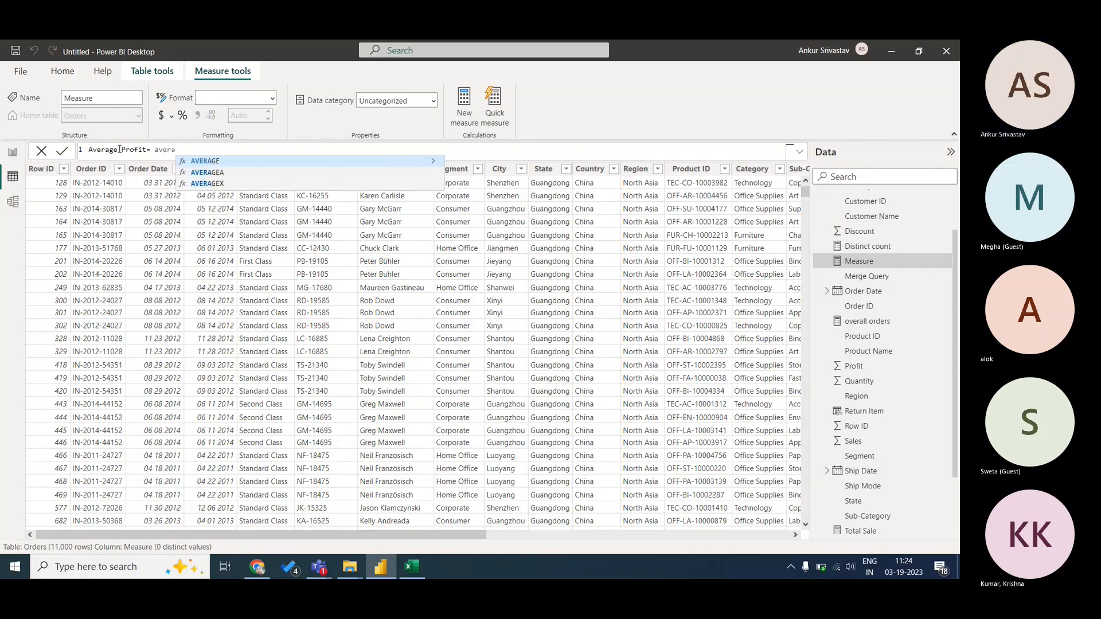
key("Tab")
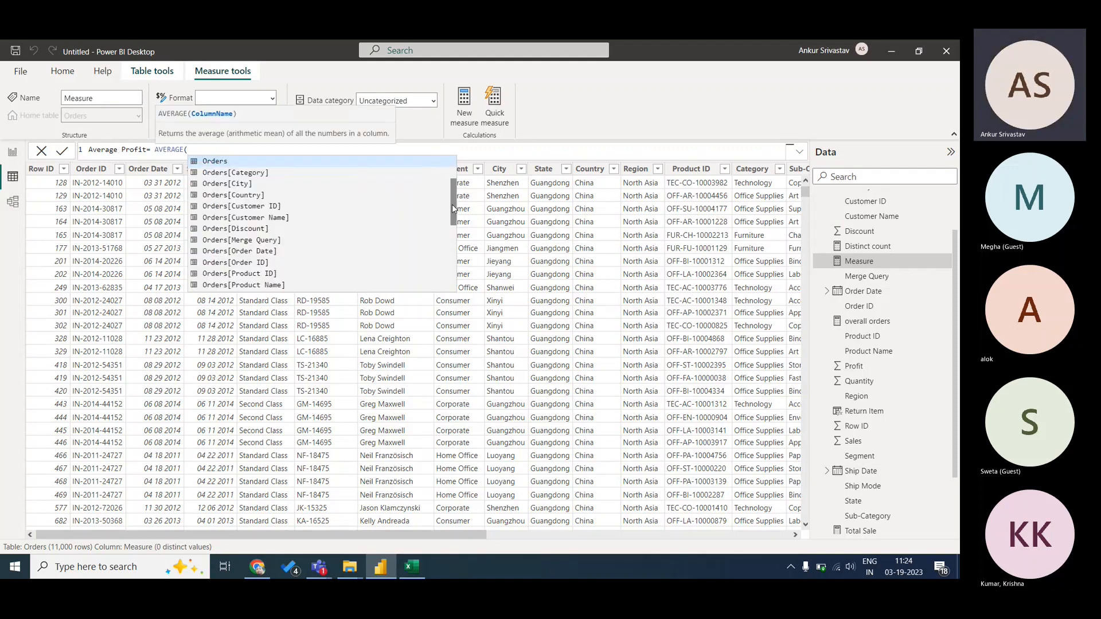
left_click_drag(455, 189, 455, 249)
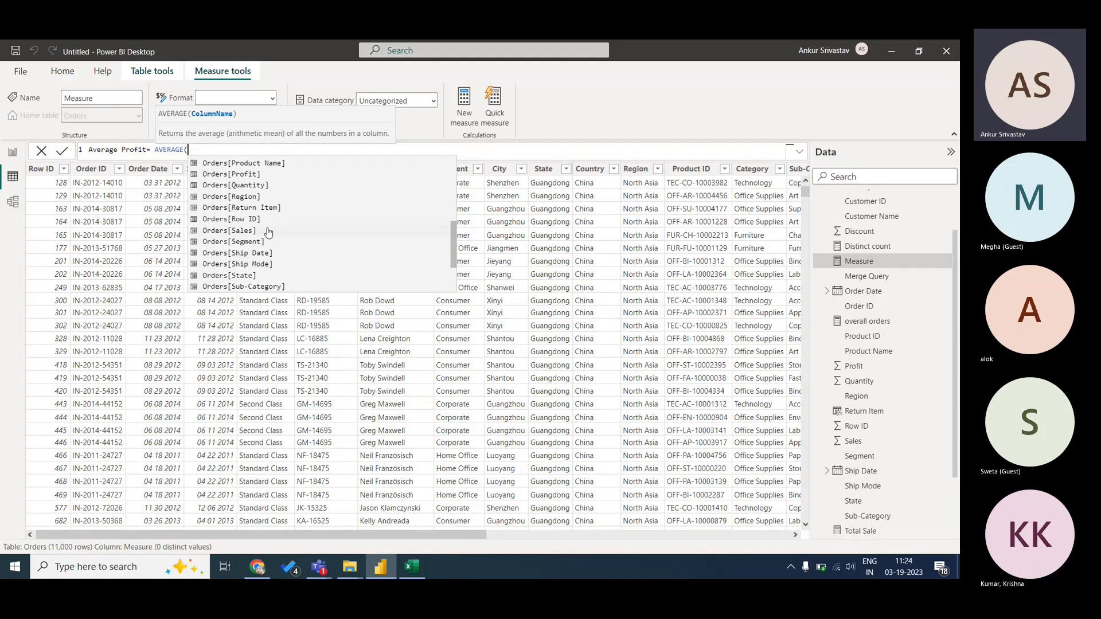
left_click(229, 230)
type(")")
key("Return")
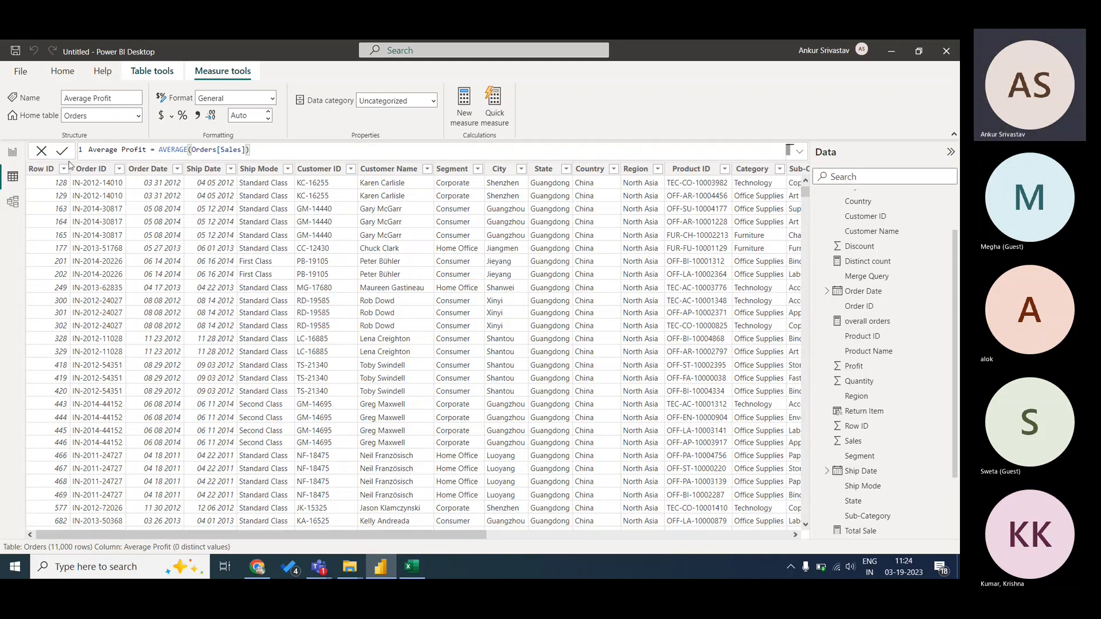
- Add a new card to the report, below the Distinct count card, showing the Average Profit measure
left_click(14, 153)
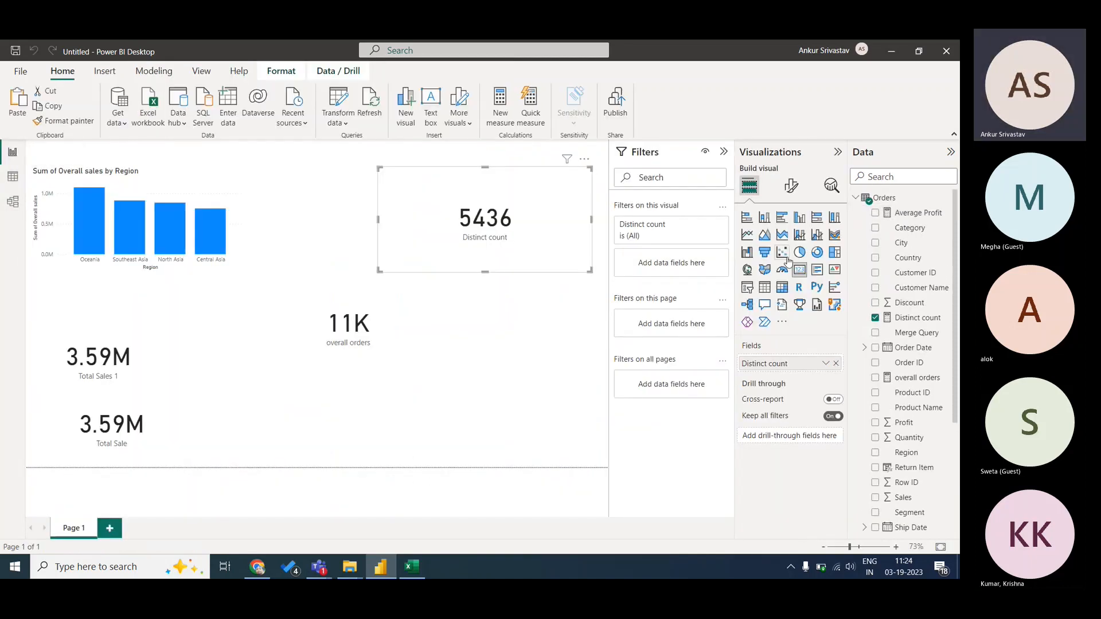
left_click(560, 321)
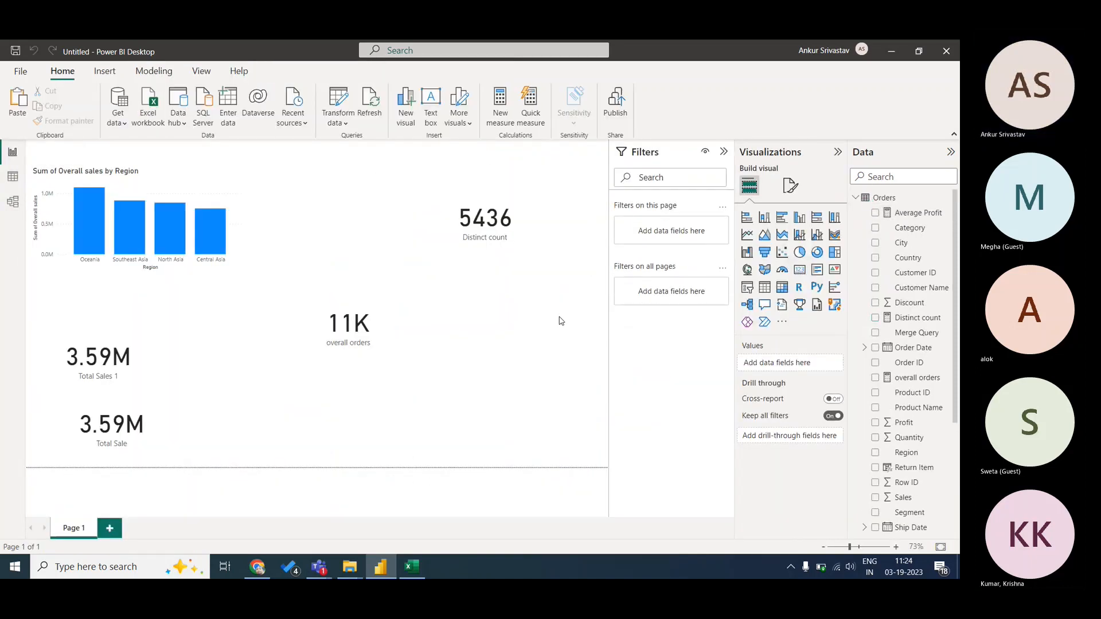
left_click(799, 269)
left_click_drag(934, 215, 514, 325)
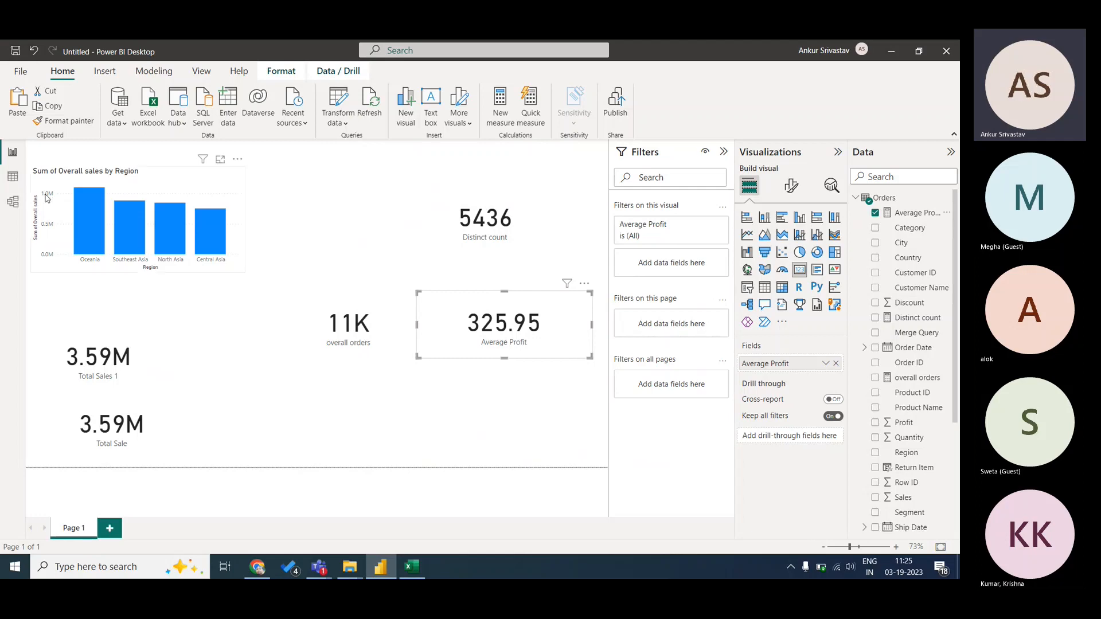
- Add a new calculated column named Year to the Orders table's data, starting its formula with the YEAR function
left_click(13, 177)
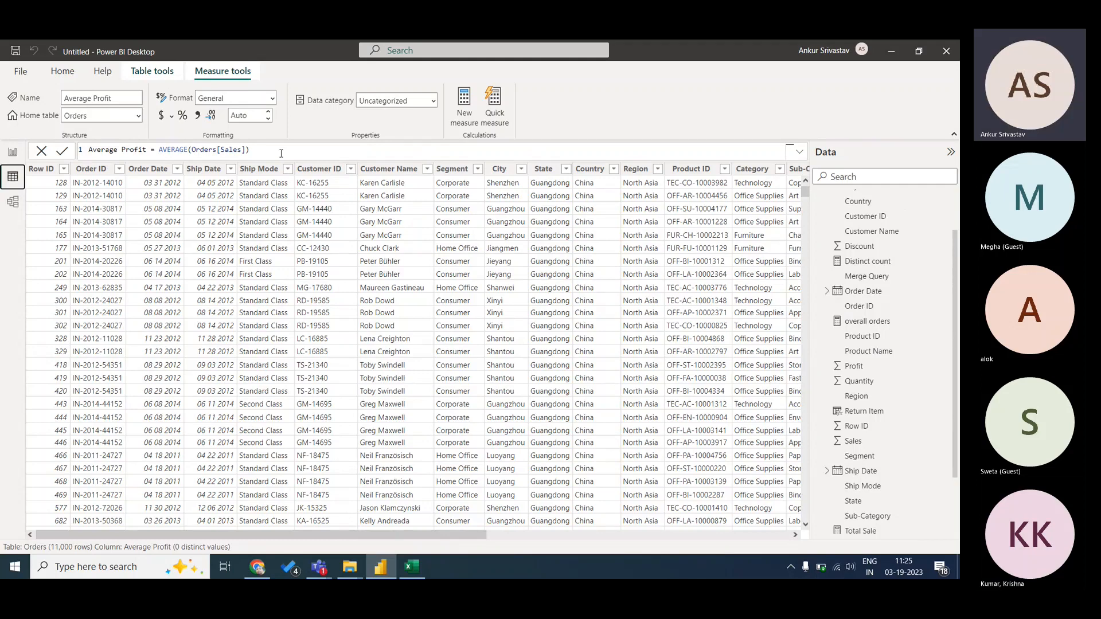
left_click(62, 72)
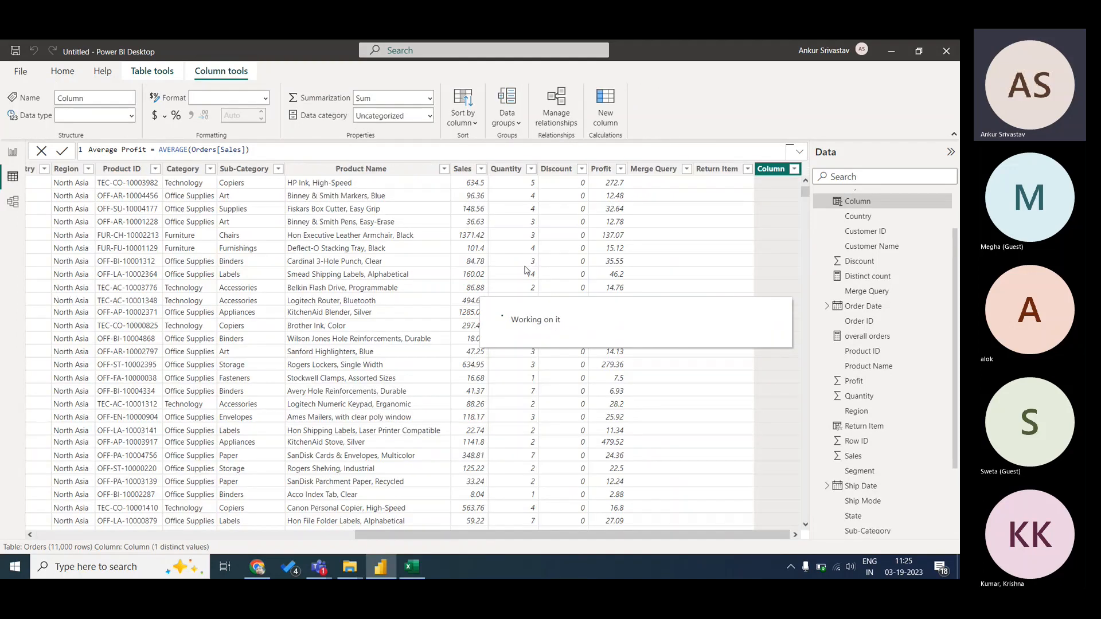
left_click(115, 152)
key("BackSpace")
key("BackSpace")
key("BackSpace")
key("BackSpace")
key("BackSpace")
key("BackSpace")
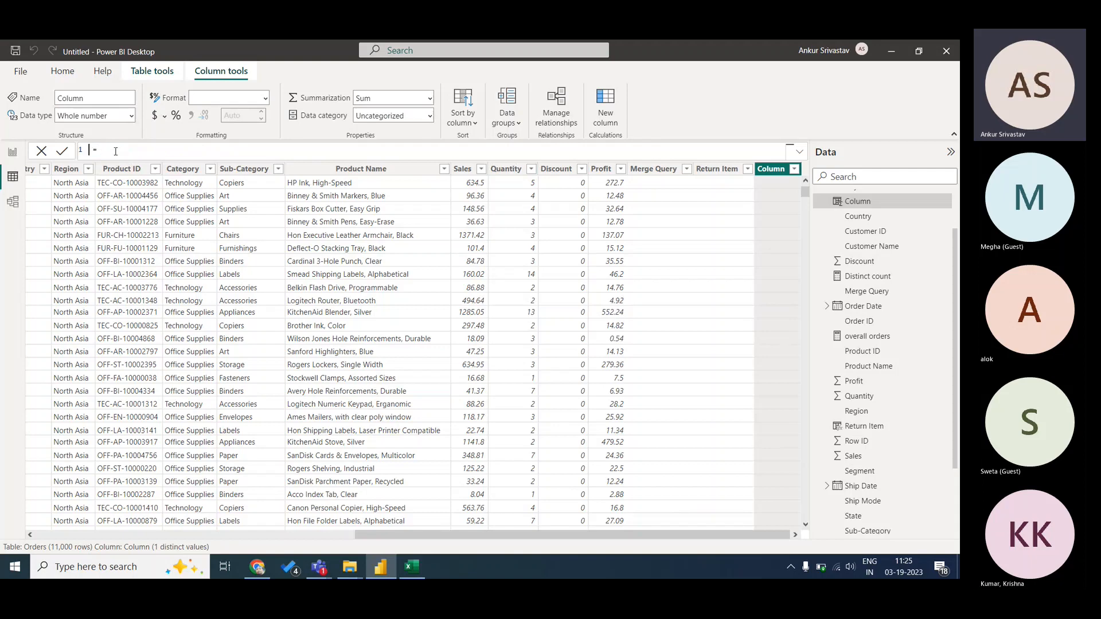
type("Year = Year")
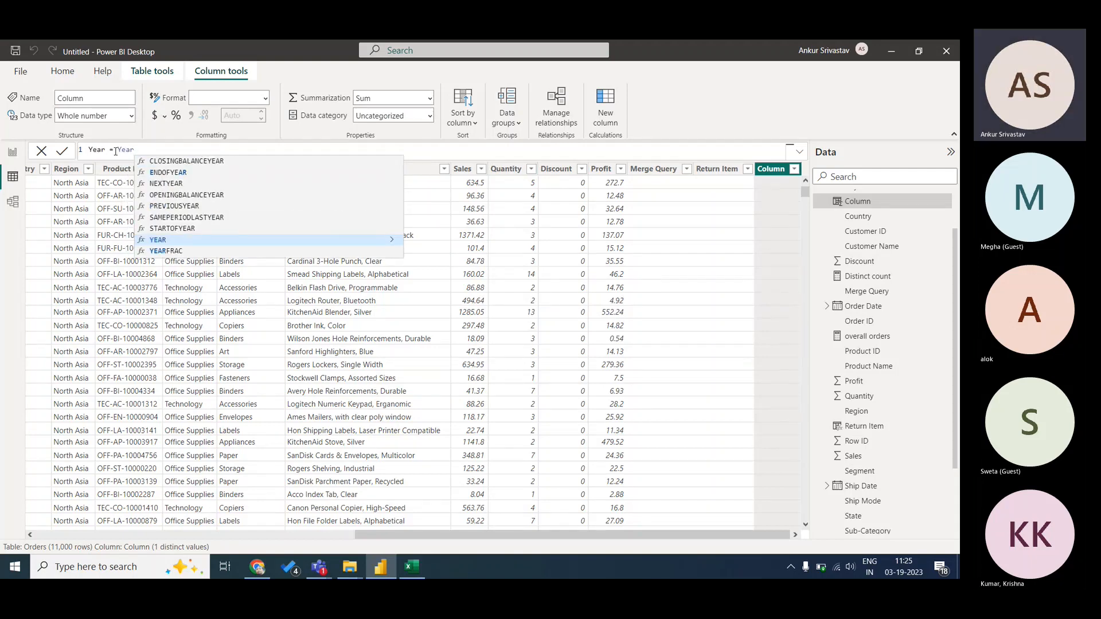
- Complete and commit the Year column's formula as YEAR(Orders[Order Date]), and check the column's distinct values without filtering
key("Tab")
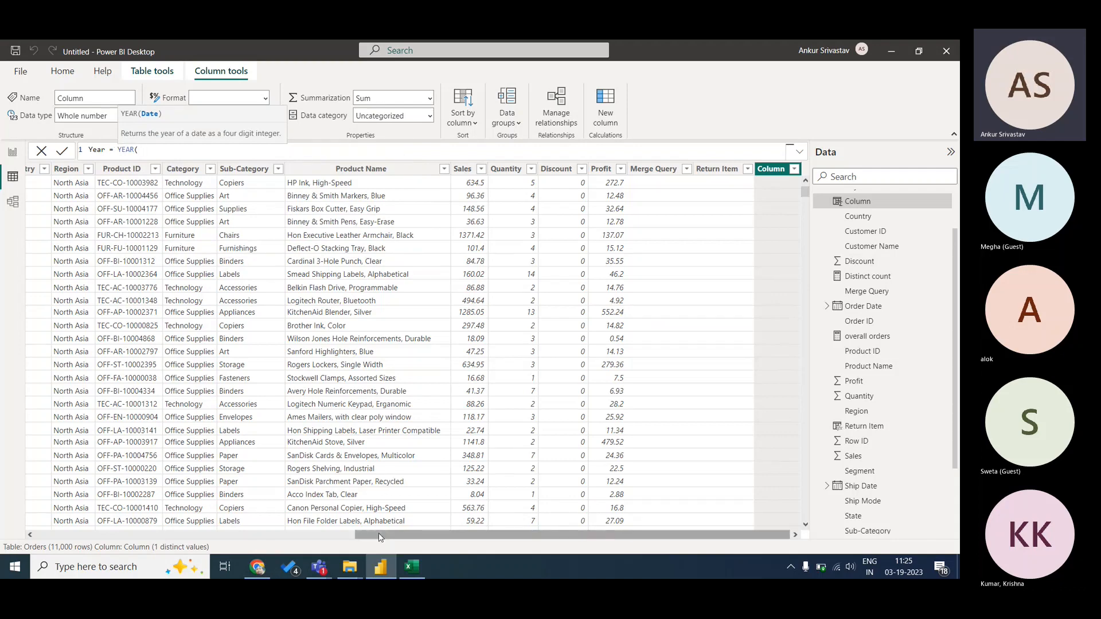
left_click_drag(378, 537, 58, 539)
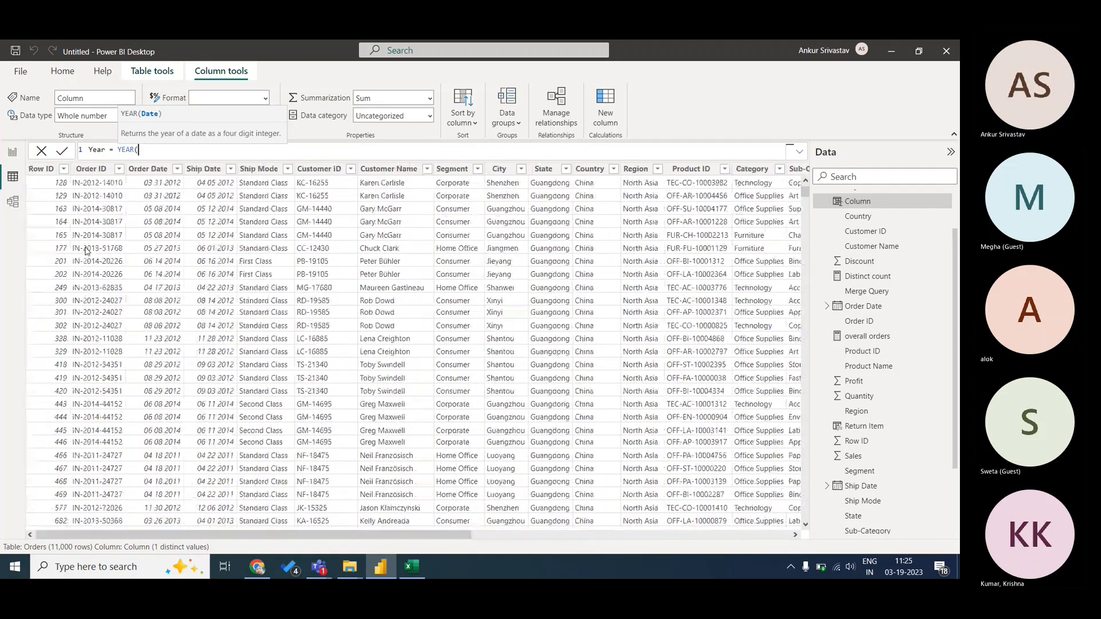
type("order")
key("Tab")
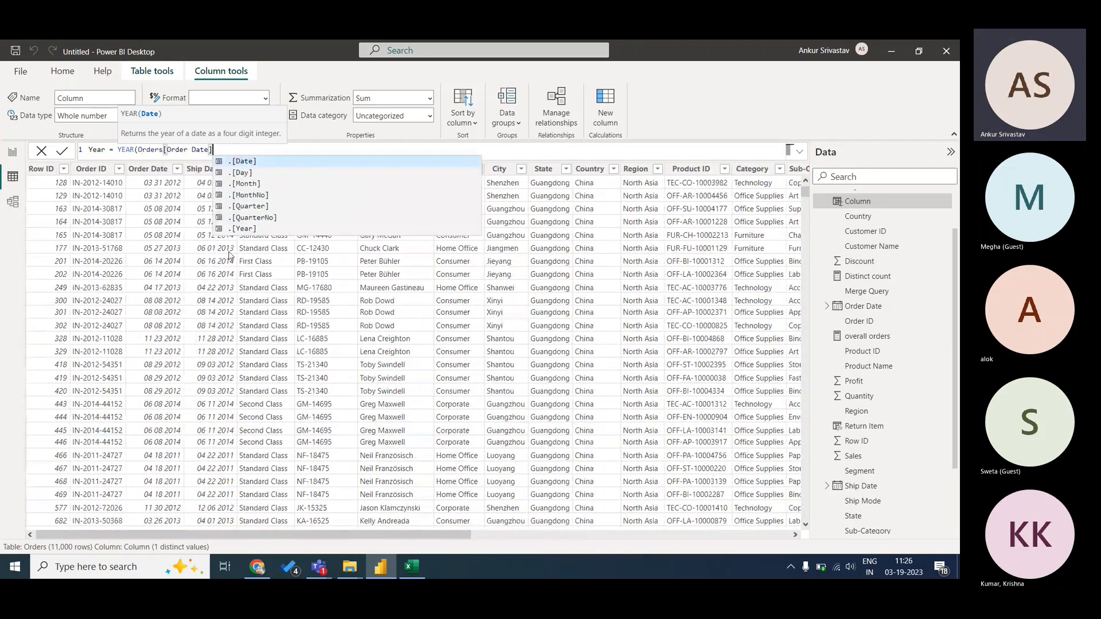
type(")")
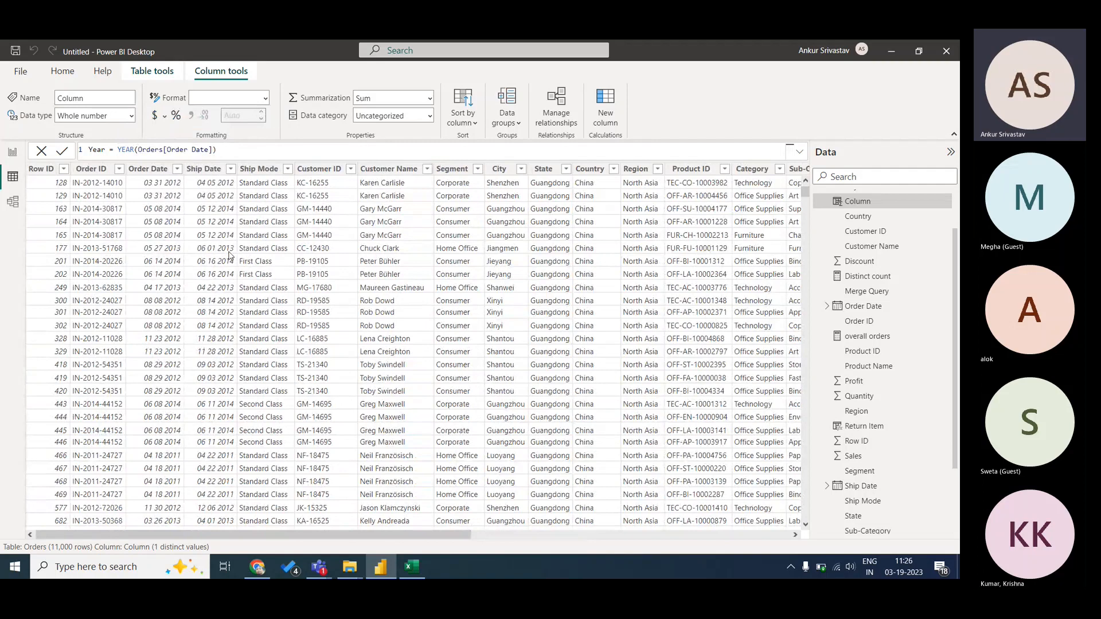
key("Return")
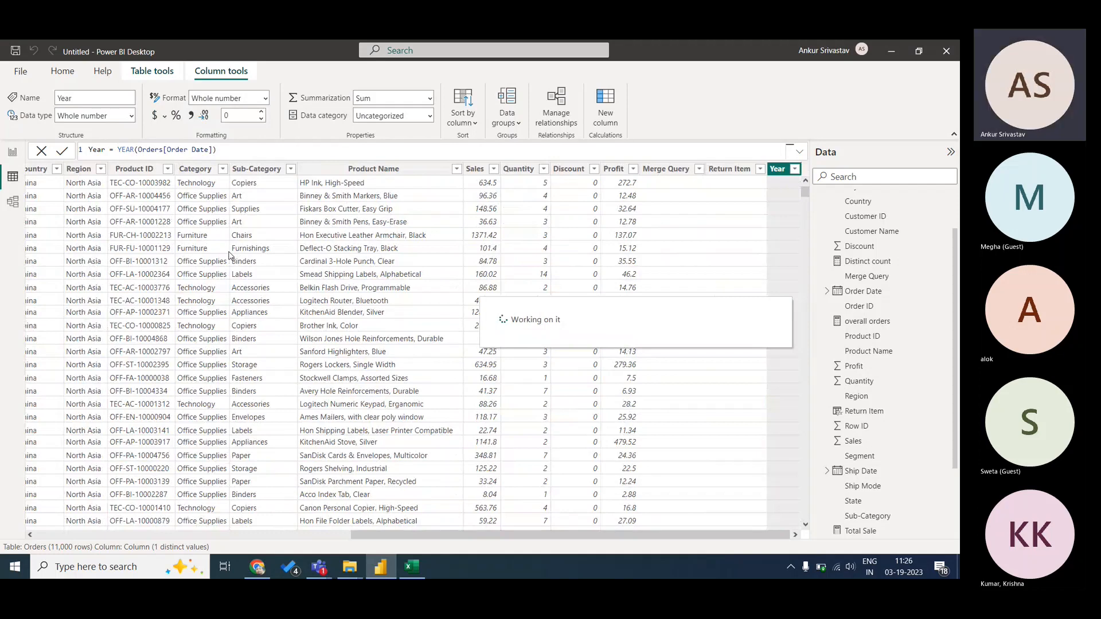
left_click(795, 169)
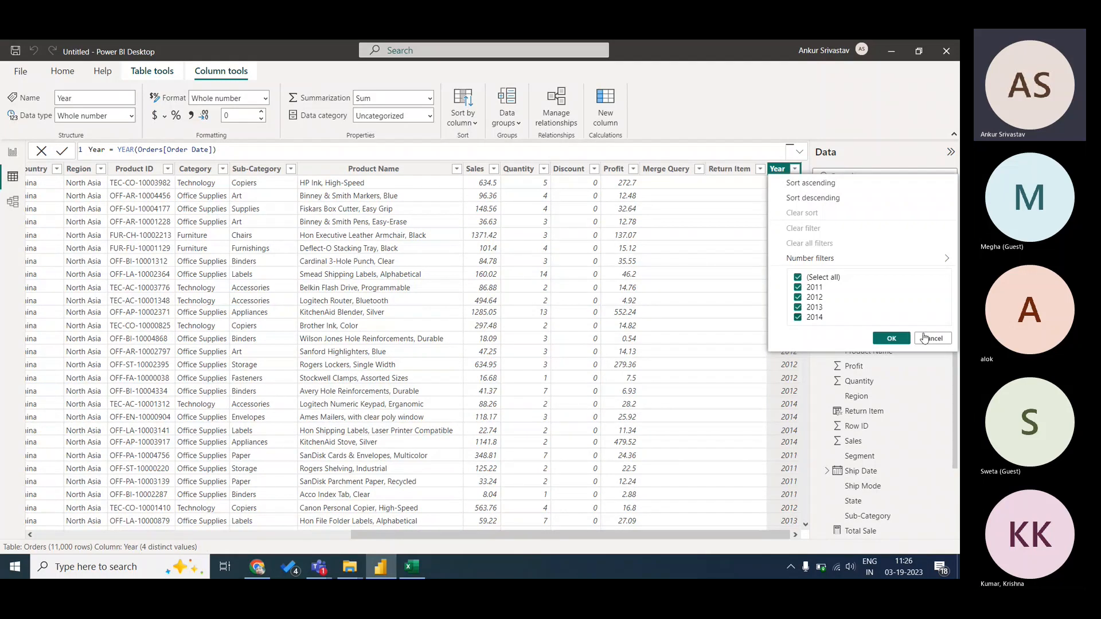
left_click(925, 338)
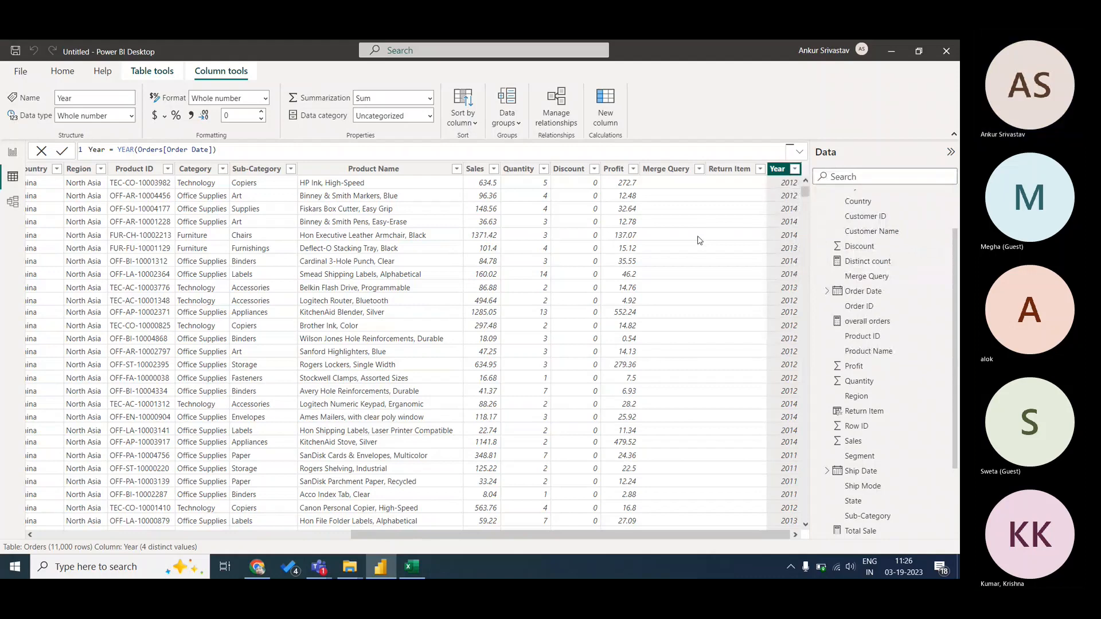